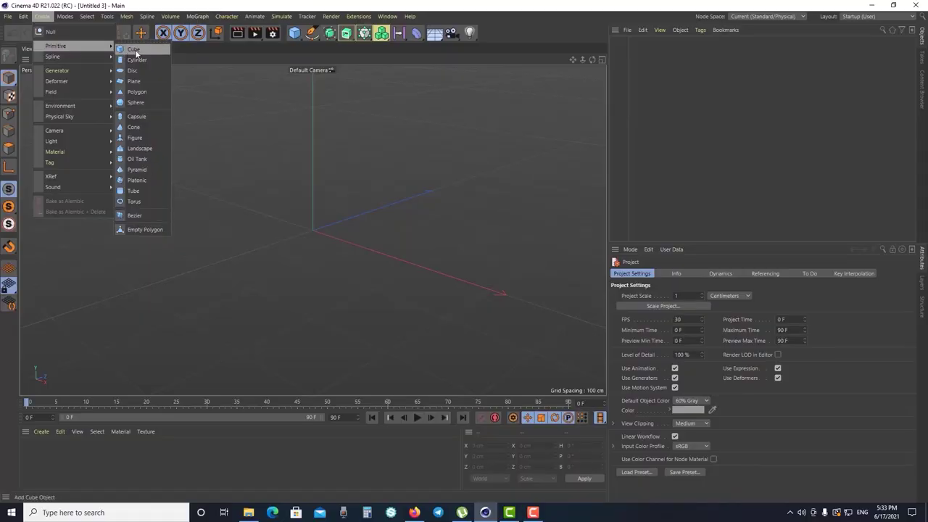
# Add a Cube object and an Arc spline to the scene from the Create menu
pyautogui.click(143, 52)
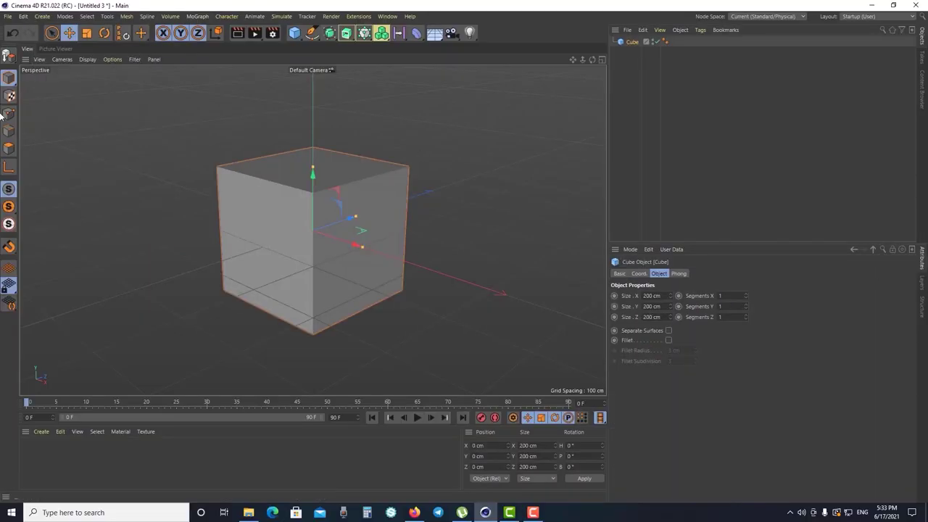
pyautogui.click(42, 16)
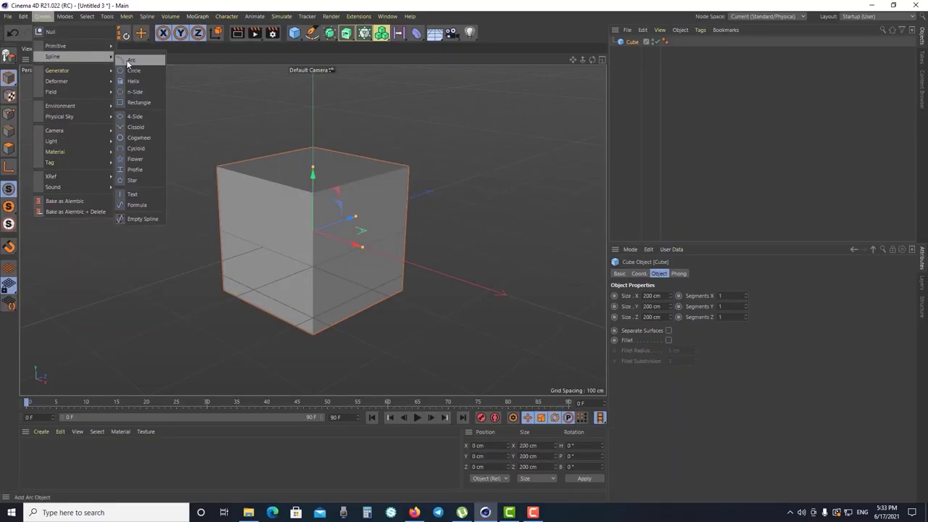
pyautogui.click(130, 61)
pyautogui.click(42, 16)
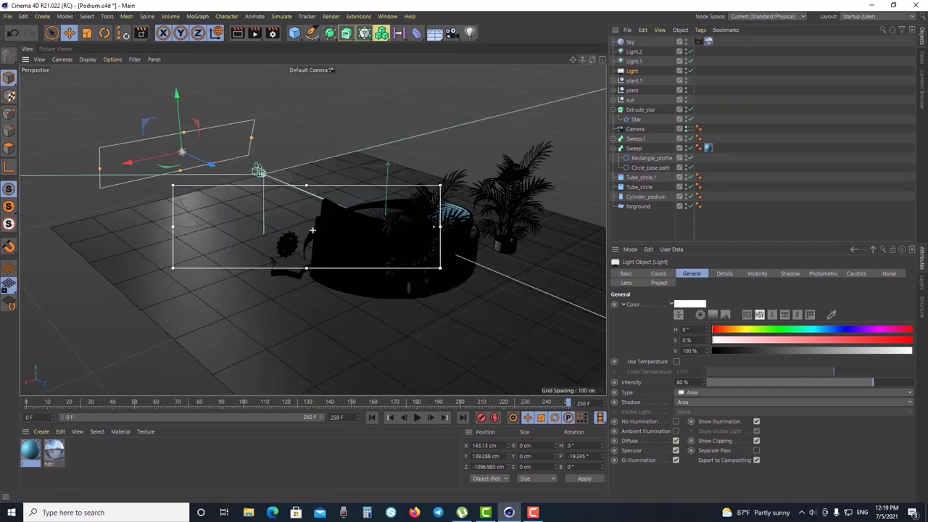
# Orbit around the podium scene and turn off the interactive render region
pyautogui.keyDown('alt'); pyautogui.moveTo(312, 230); pyautogui.dragTo(111, 208); pyautogui.keyUp('alt')
pyautogui.rightClick(303, 211)
pyautogui.click(303, 193)
pyautogui.moveTo(195, 237)
pyautogui.keyDown('alt'); pyautogui.mouseDown()
pyautogui.moveTo(249, 271)
pyautogui.moveTo(240, 211)
pyautogui.moveTo(381, 185)
pyautogui.mouseUp(); pyautogui.keyUp('alt')
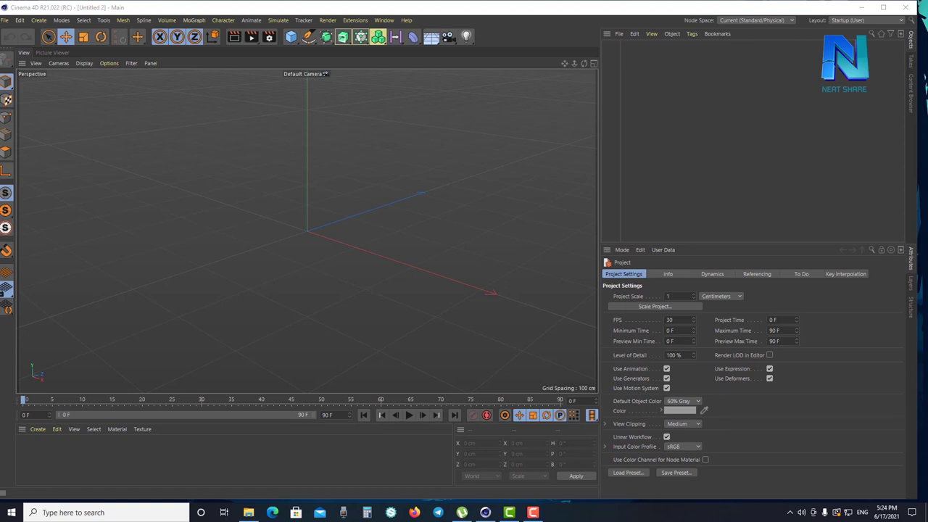
# Level the viewport, then un-maximize the Cinema 4D window so the desktop shows
pyautogui.keyDown('alt'); pyautogui.moveTo(306, 230); pyautogui.dragTo(306, 195); pyautogui.keyUp('alt')
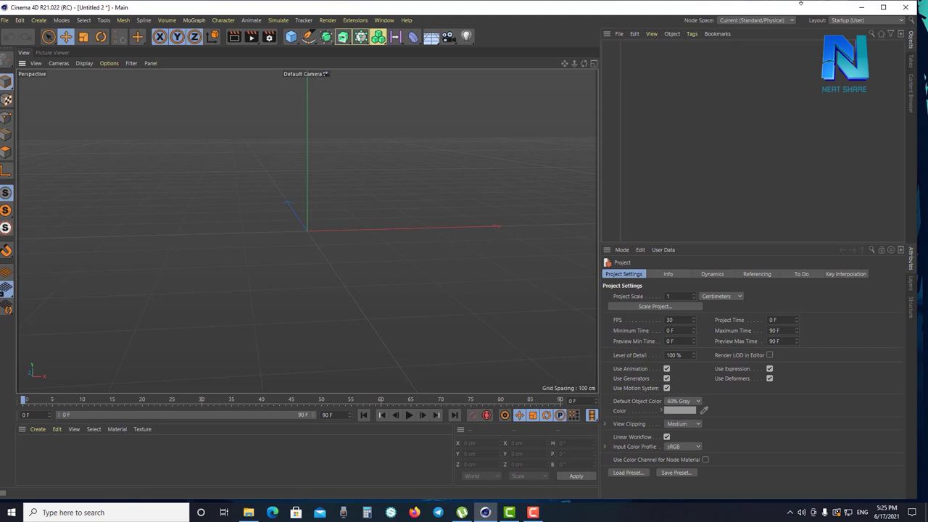
pyautogui.moveTo(804, 5); pyautogui.dragTo(668, 179)
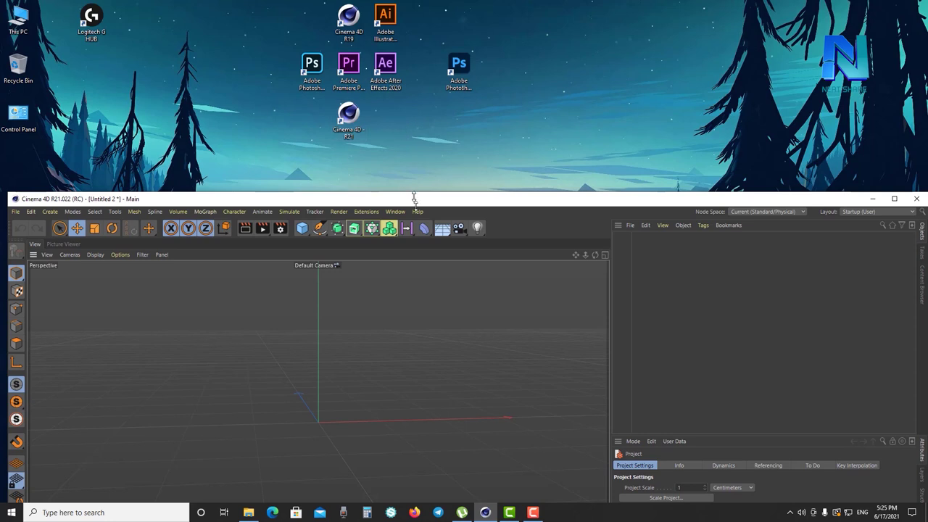
# Lower the window slightly and refresh the desktop
pyautogui.moveTo(406, 194); pyautogui.dragTo(406, 223)
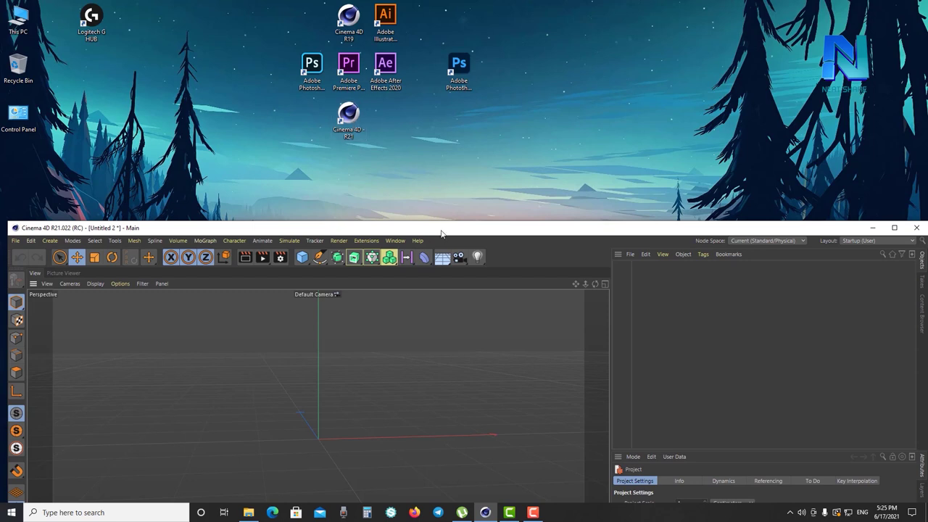
pyautogui.rightClick(547, 142)
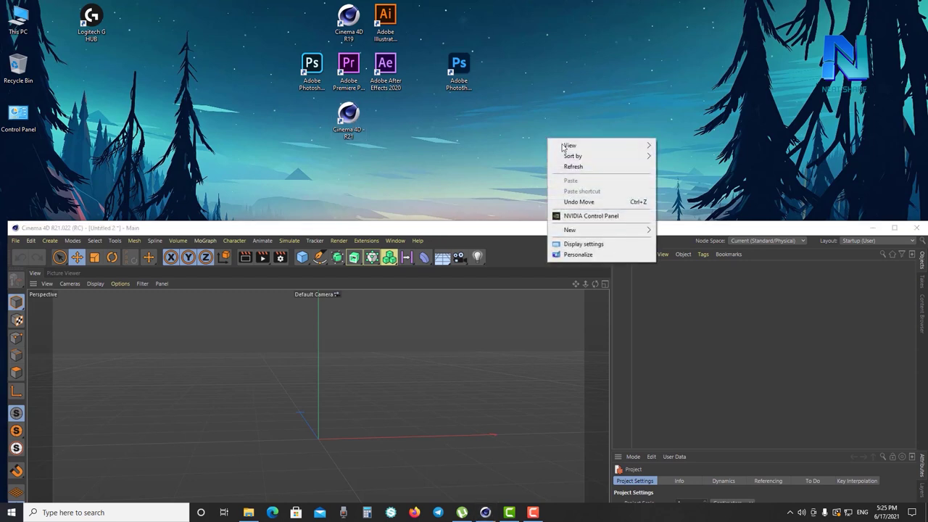
pyautogui.click(580, 166)
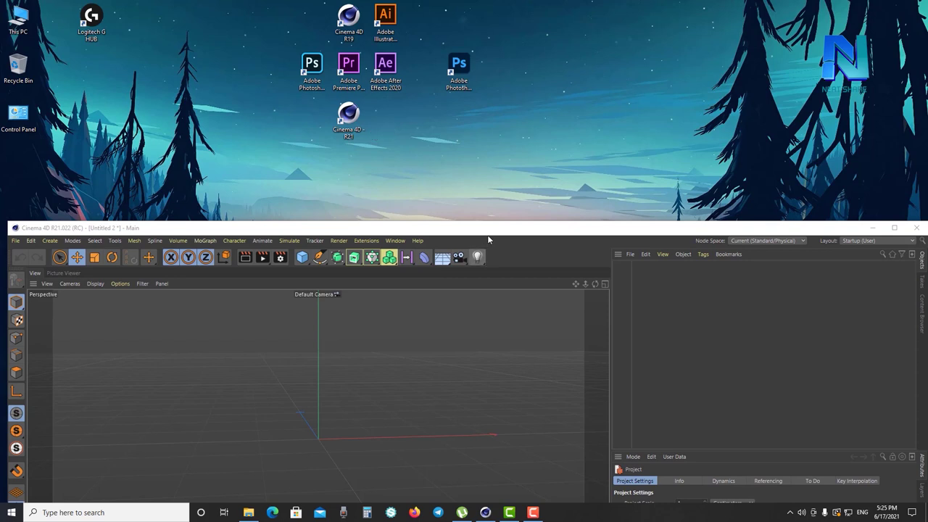
# Move the Cinema 4D window back to the top and maximize it
pyautogui.moveTo(498, 230)
pyautogui.mouseDown()
pyautogui.moveTo(503, 163)
pyautogui.moveTo(509, 177)
pyautogui.mouseUp()
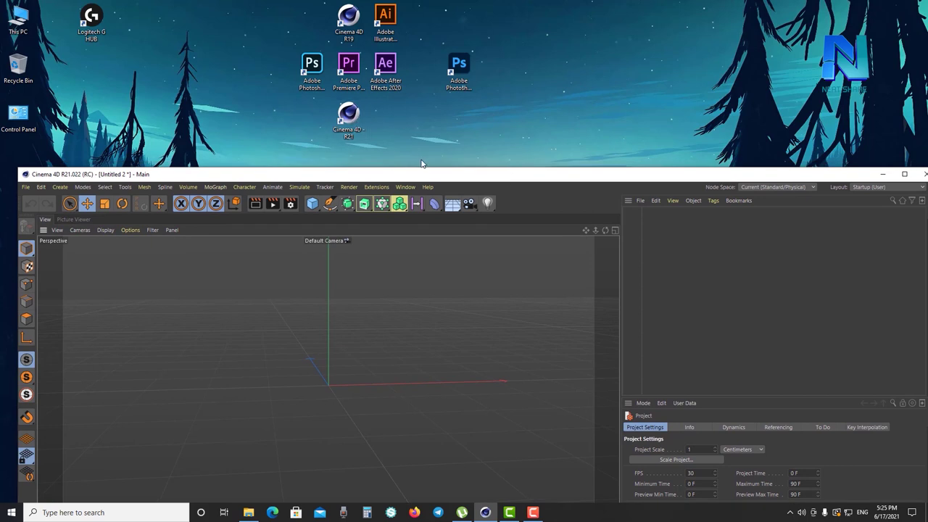
pyautogui.moveTo(433, 179)
pyautogui.mouseDown()
pyautogui.moveTo(421, 22)
pyautogui.moveTo(419, 53)
pyautogui.mouseUp()
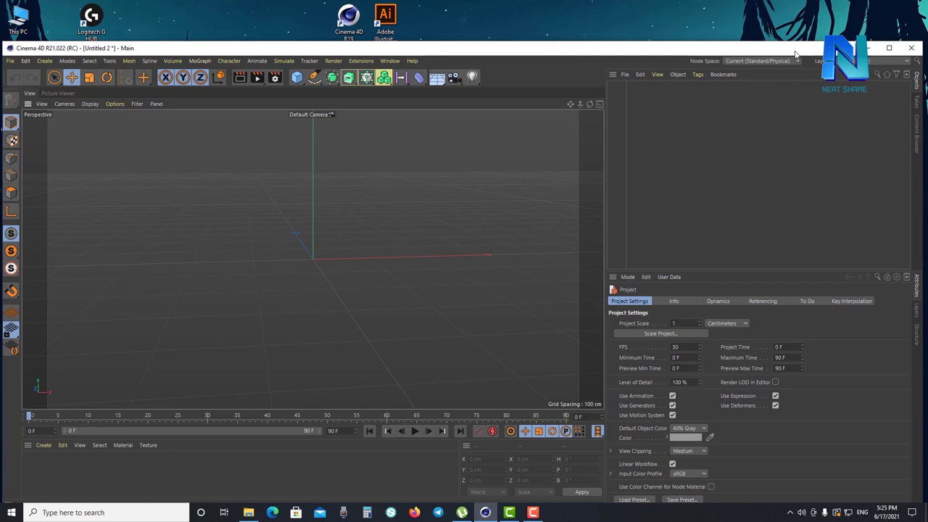
pyautogui.moveTo(892, 54); pyautogui.dragTo(888, 45)
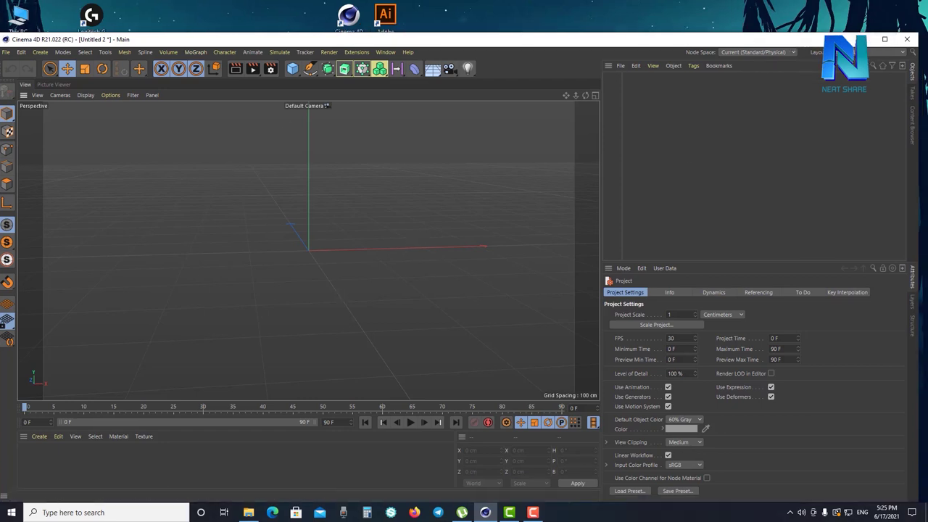
pyautogui.click(885, 41)
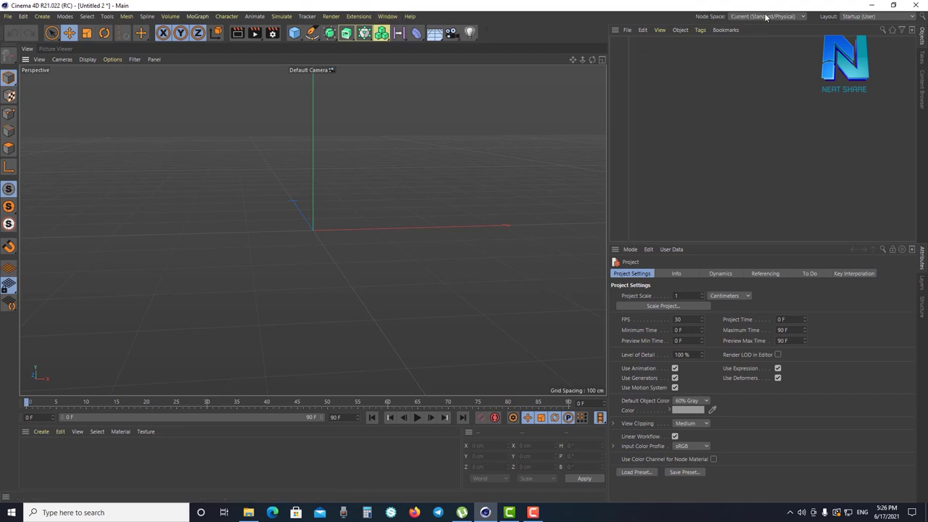
# Open the Content Browser and expand the 3D Objects Vol1 preset folder
pyautogui.click(384, 17)
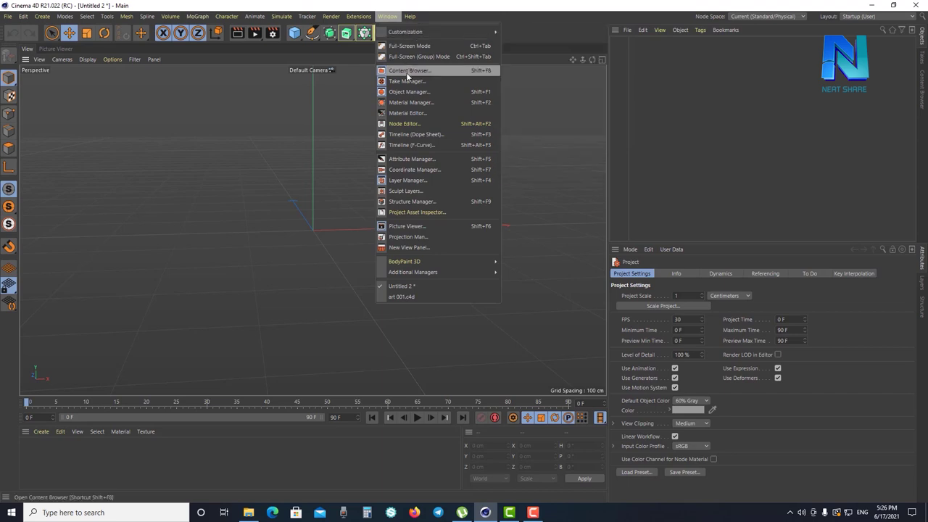
pyautogui.click(406, 72)
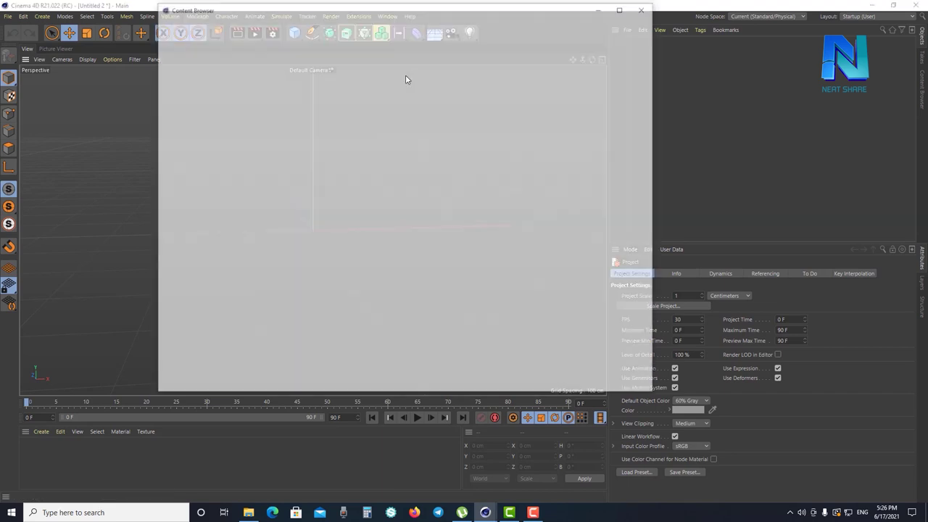
pyautogui.click(168, 68)
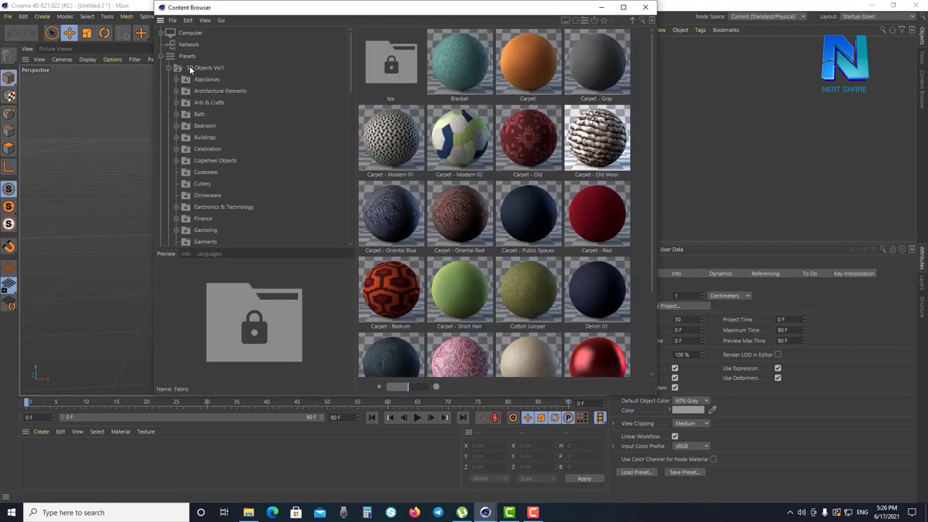
pyautogui.click(192, 68)
# Browse the categories down to Bath › Bathroom Accessories and reposition the browser window
pyautogui.click(206, 79)
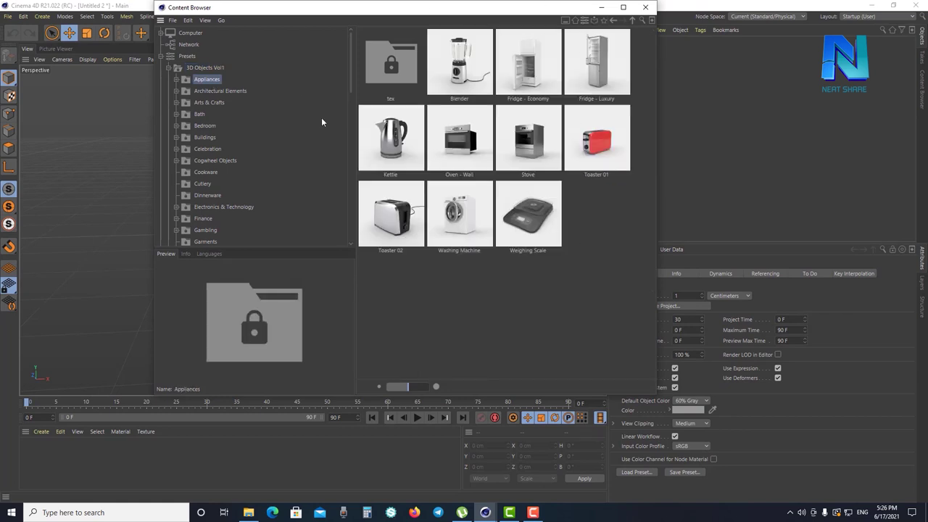
pyautogui.click(224, 91)
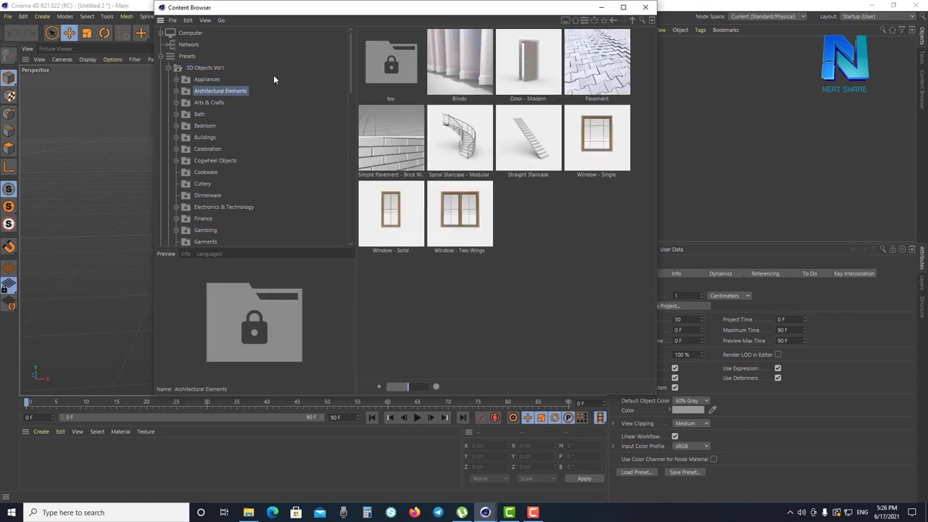
pyautogui.click(211, 103)
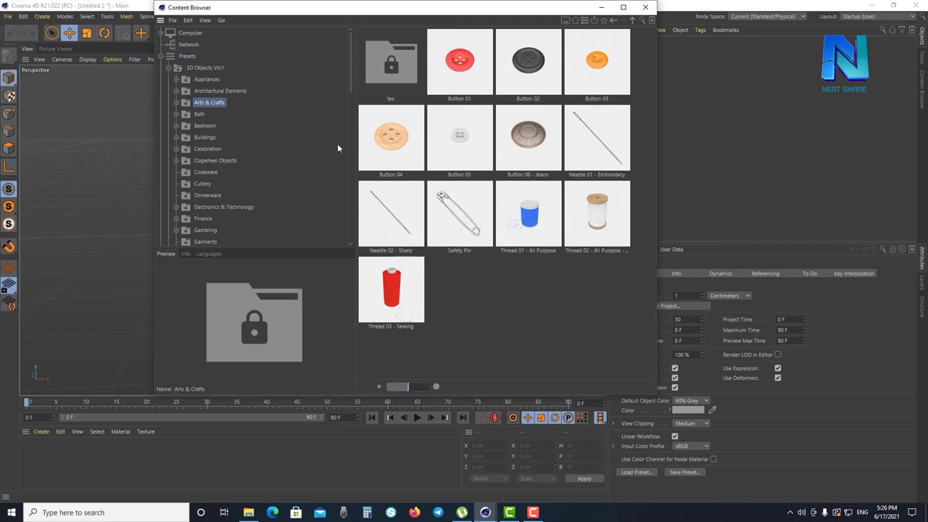
pyautogui.click(194, 115)
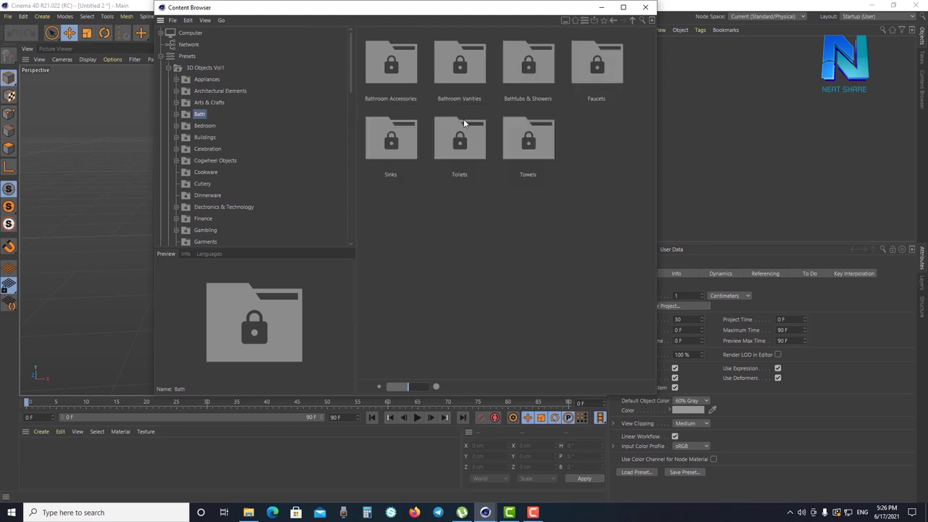
pyautogui.doubleClick(192, 116)
pyautogui.click(217, 127)
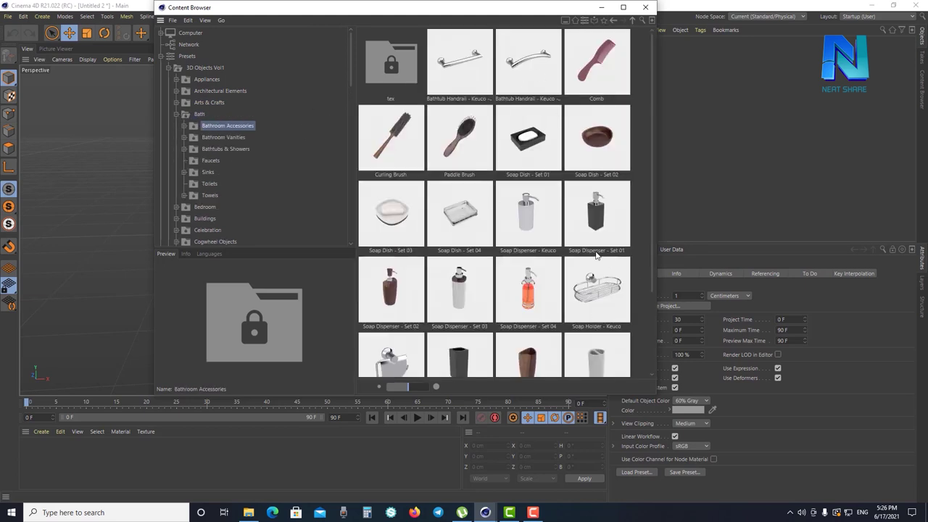
pyautogui.scroll(-3, 540, 274)
pyautogui.scroll(3, 541, 274)
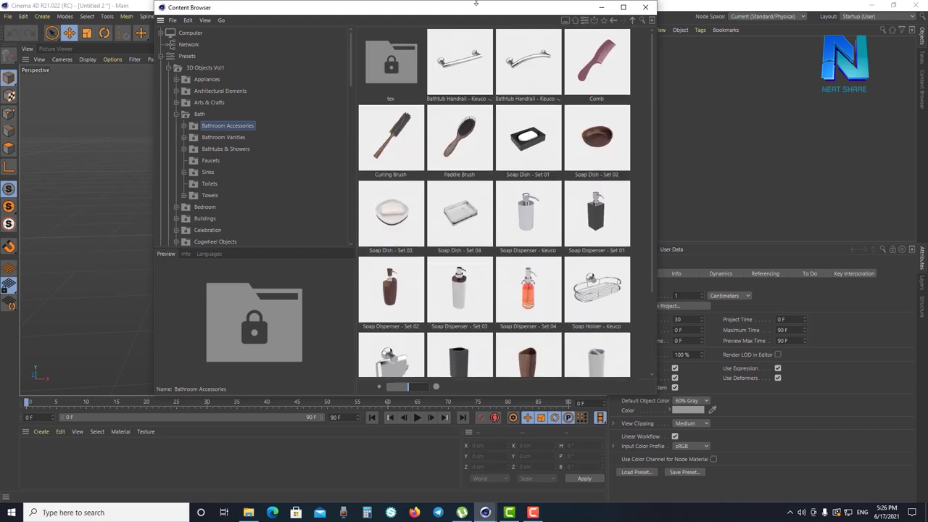
pyautogui.moveTo(501, 17); pyautogui.dragTo(546, 81)
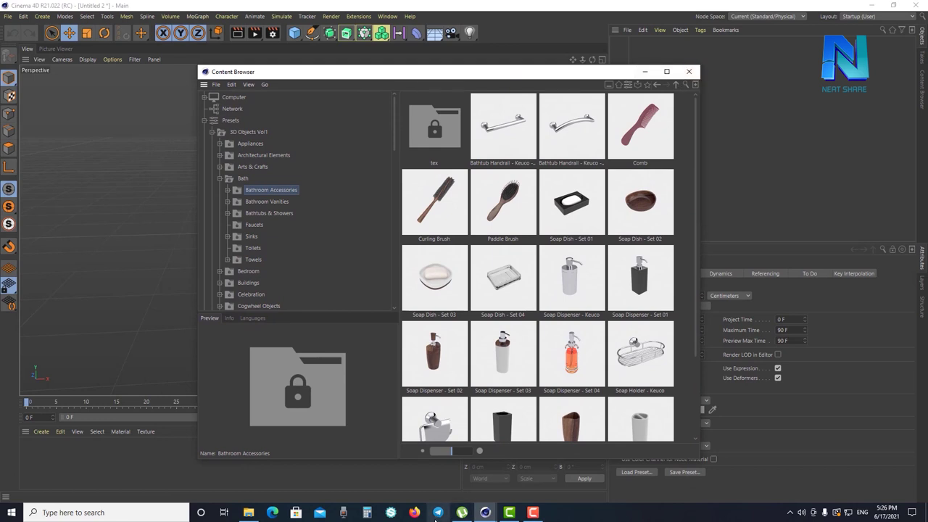
# Switch to the web browser, maximize it, and scroll the news moodboard
pyautogui.click(416, 513)
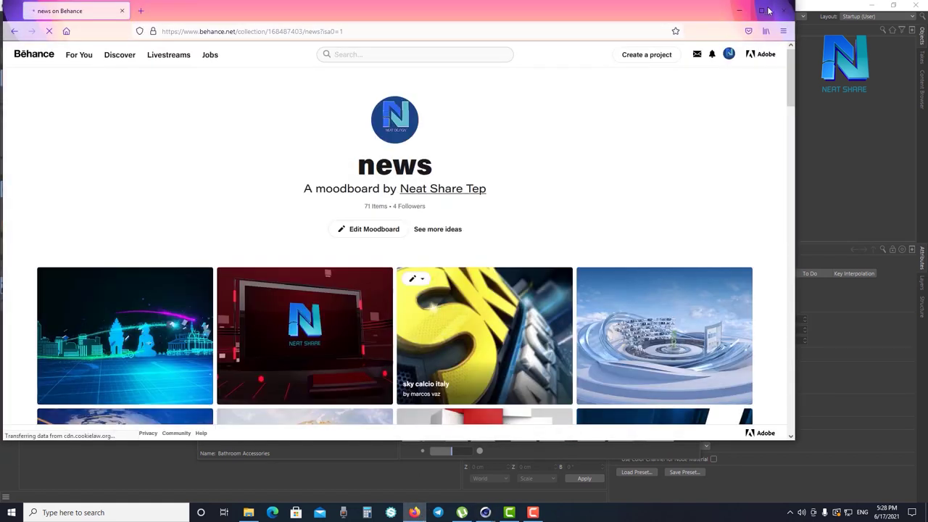
pyautogui.click(768, 10)
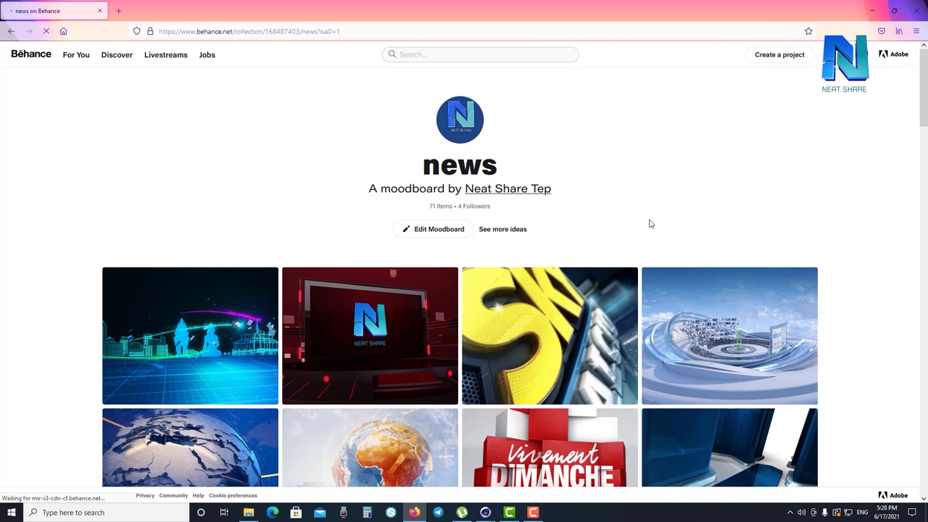
pyautogui.scroll(-3, 551, 377)
pyautogui.scroll(3, 653, 401)
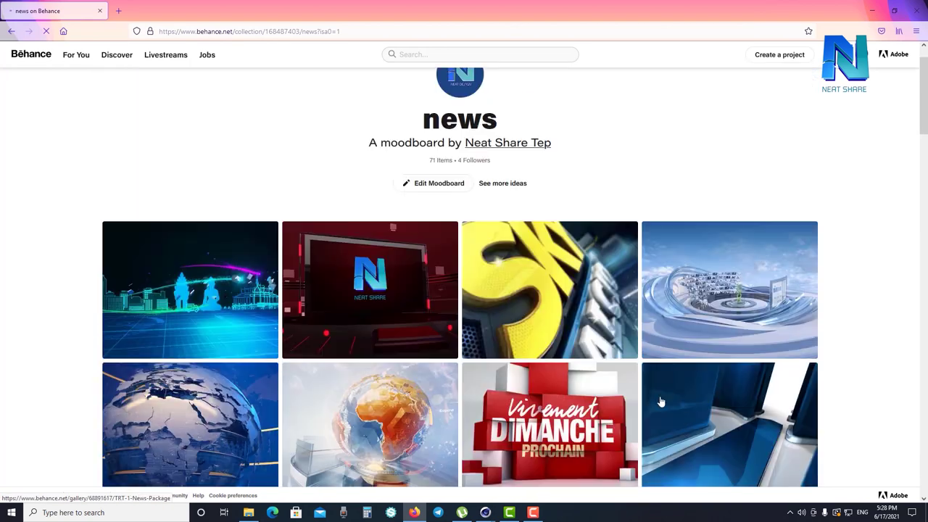
pyautogui.scroll(1, 661, 401)
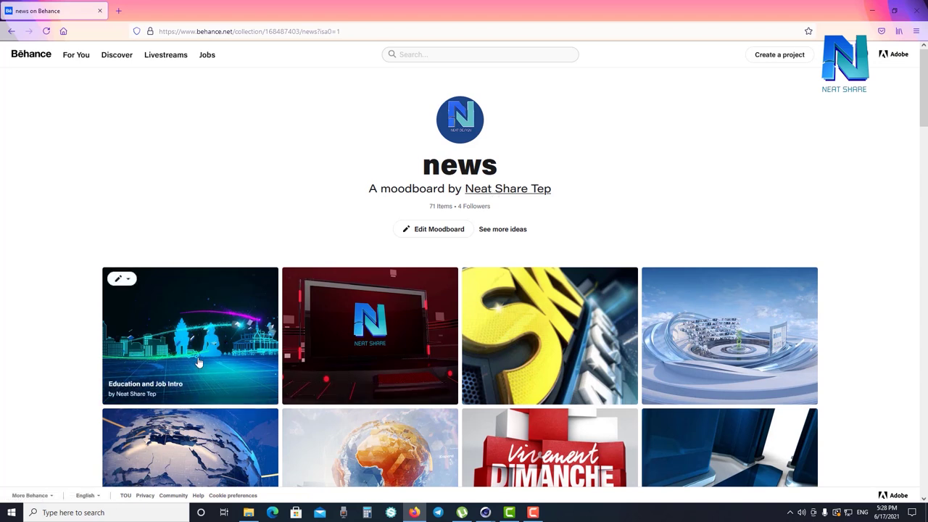
# View the Cinema 4D sponsor bumper tutorial project, then close it
pyautogui.click(380, 327)
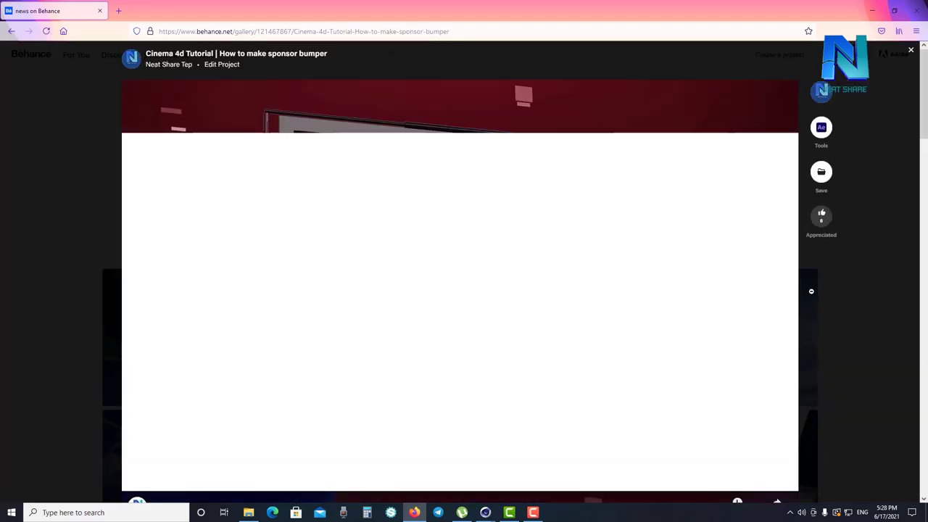
pyautogui.scroll(-8, 708, 328)
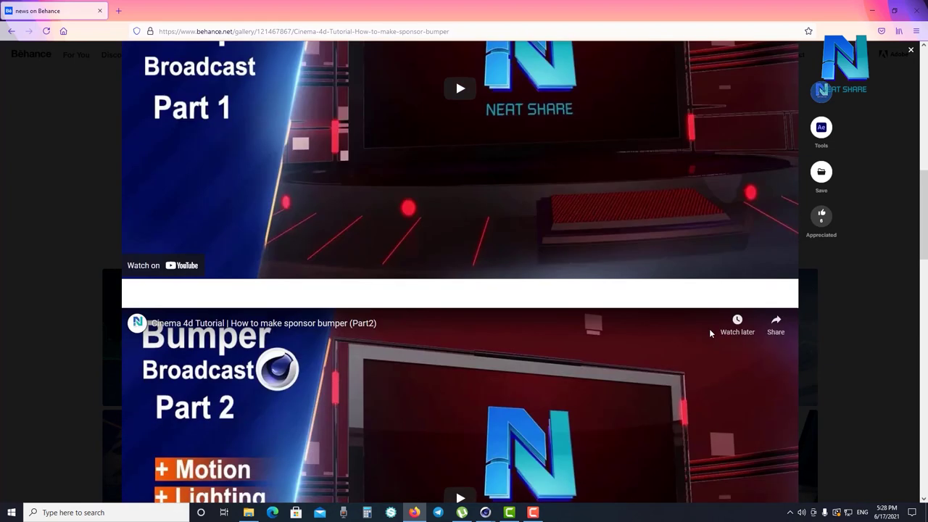
pyautogui.scroll(5, 709, 329)
pyautogui.scroll(3, 733, 242)
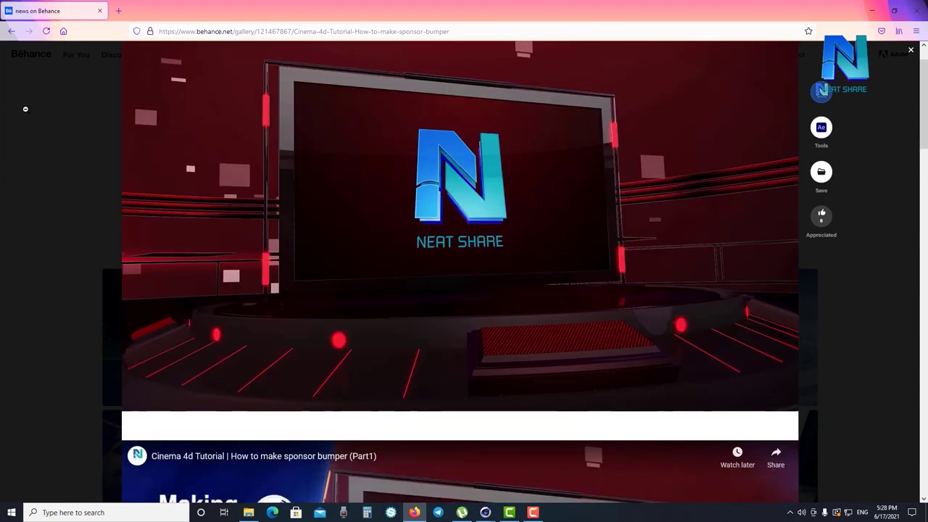
pyautogui.click(910, 51)
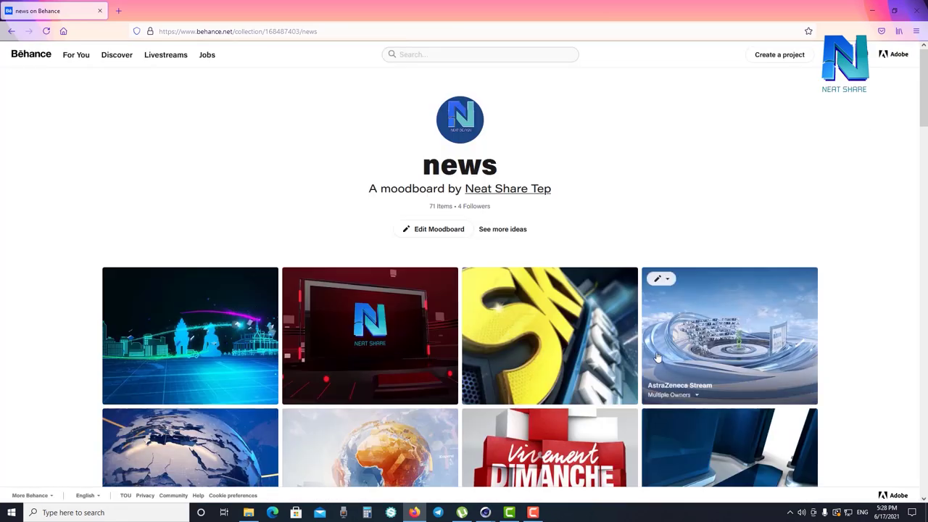
pyautogui.scroll(-3, 659, 290)
pyautogui.scroll(-2, 660, 336)
pyautogui.scroll(-3, 661, 334)
pyautogui.scroll(3, 664, 330)
pyautogui.scroll(1, 668, 327)
pyautogui.scroll(1, 667, 327)
pyautogui.scroll(2, 673, 323)
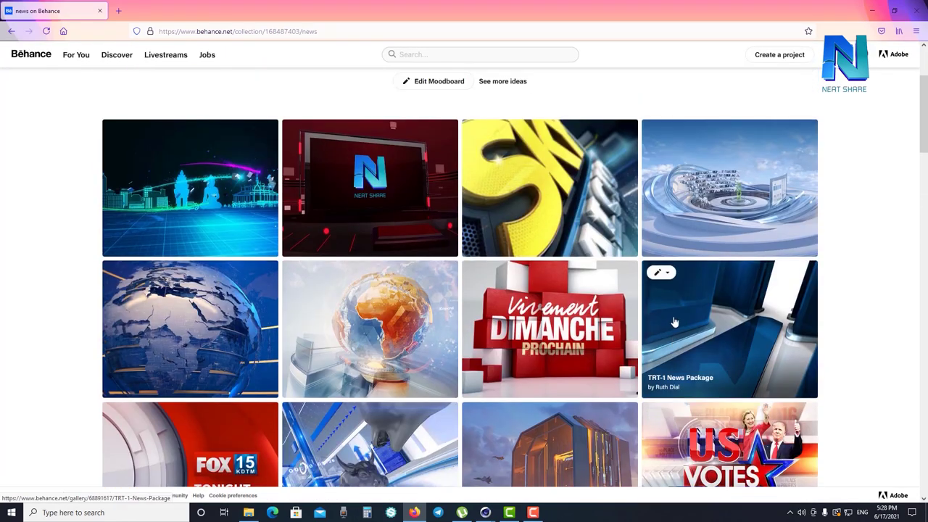
pyautogui.scroll(2, 665, 311)
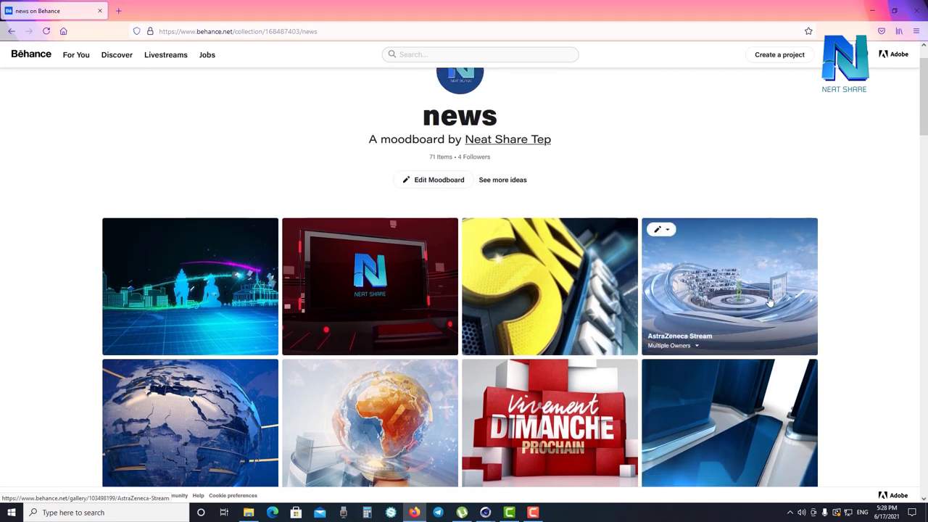
pyautogui.scroll(-1, 665, 310)
pyautogui.click(342, 389)
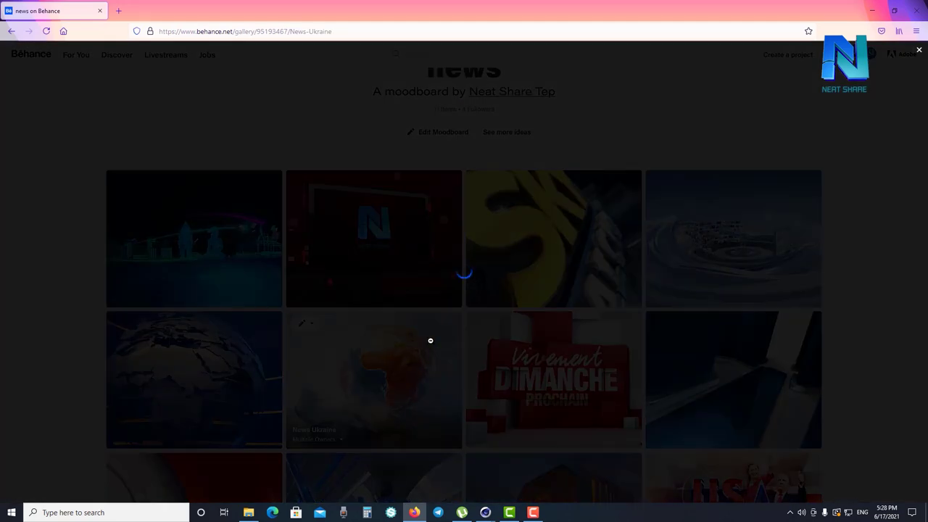
pyautogui.click(911, 52)
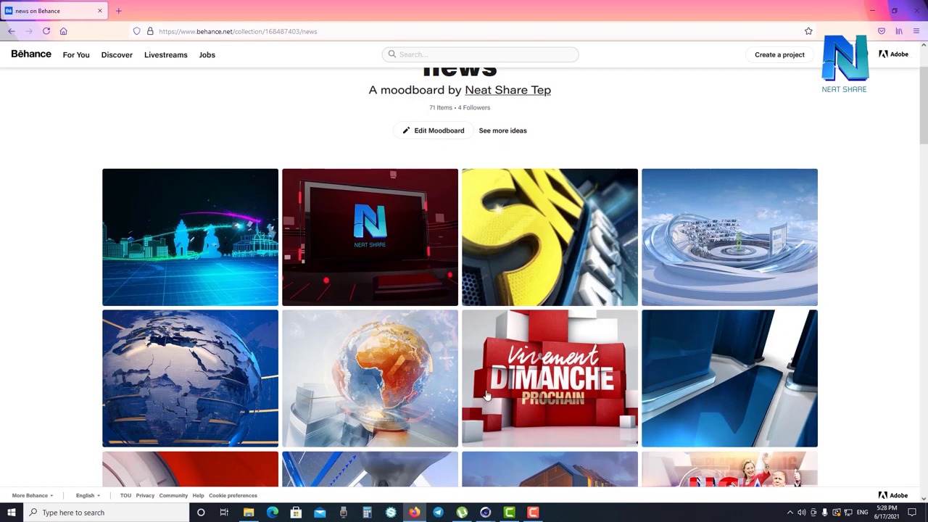
pyautogui.scroll(-3, 507, 395)
pyautogui.scroll(-3, 547, 398)
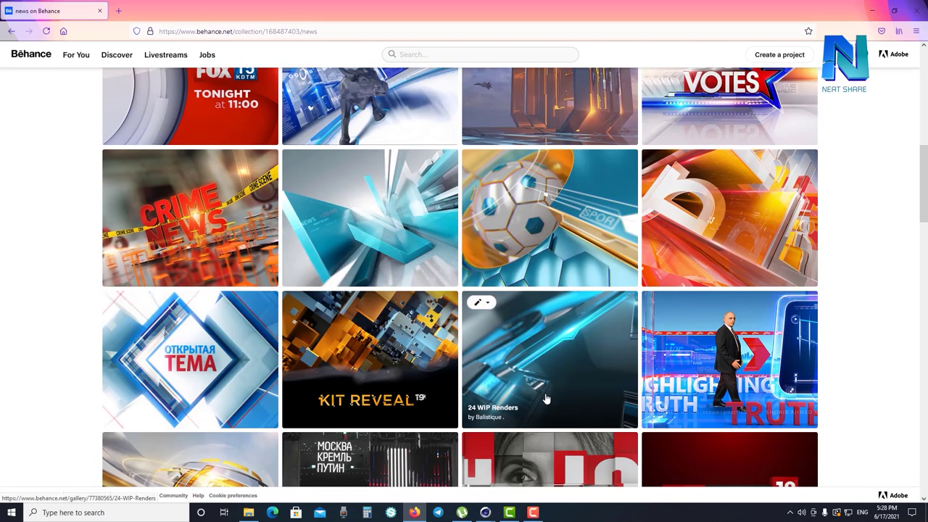
pyautogui.scroll(-3, 546, 398)
pyautogui.scroll(-3, 562, 395)
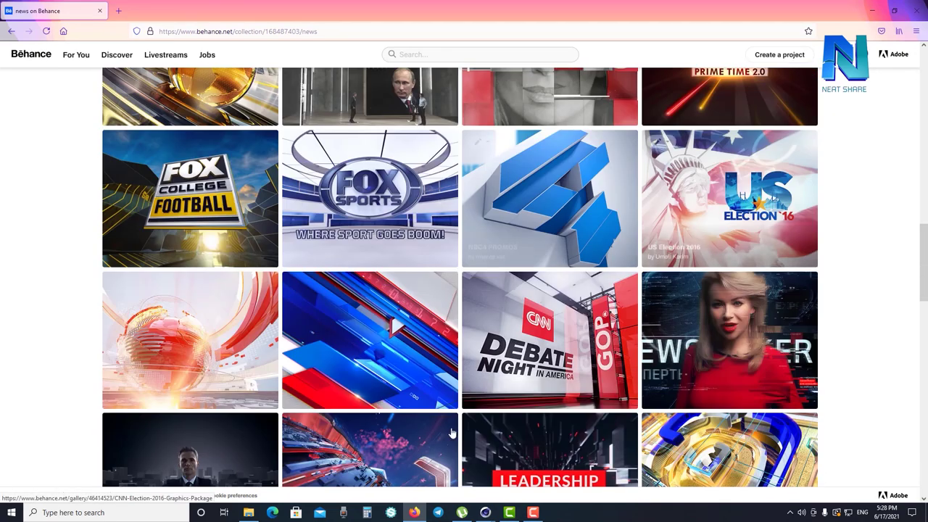
pyautogui.scroll(-3, 450, 433)
pyautogui.scroll(-3, 641, 369)
pyautogui.scroll(2, 642, 370)
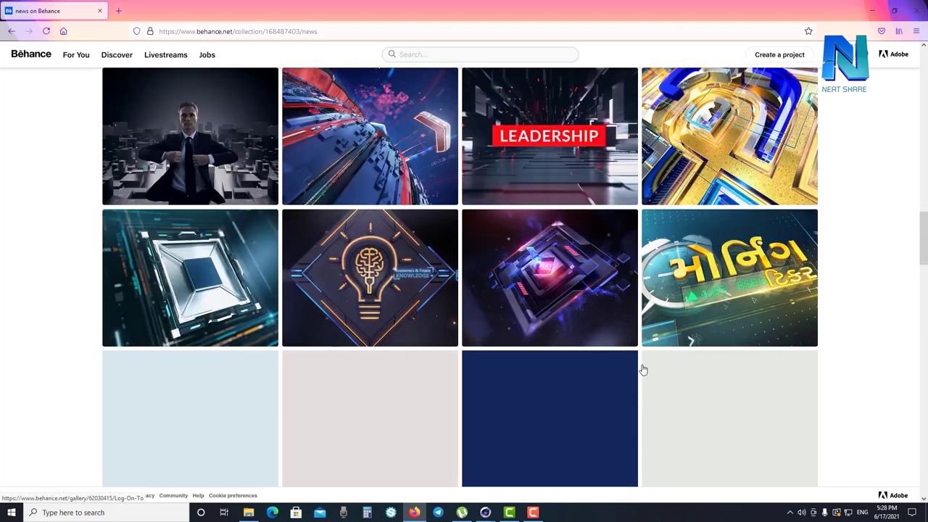
pyautogui.scroll(2, 645, 366)
pyautogui.scroll(2, 652, 359)
pyautogui.scroll(3, 655, 353)
pyautogui.scroll(4, 654, 352)
pyautogui.scroll(4, 654, 350)
pyautogui.scroll(4, 654, 348)
pyautogui.scroll(-1, 654, 349)
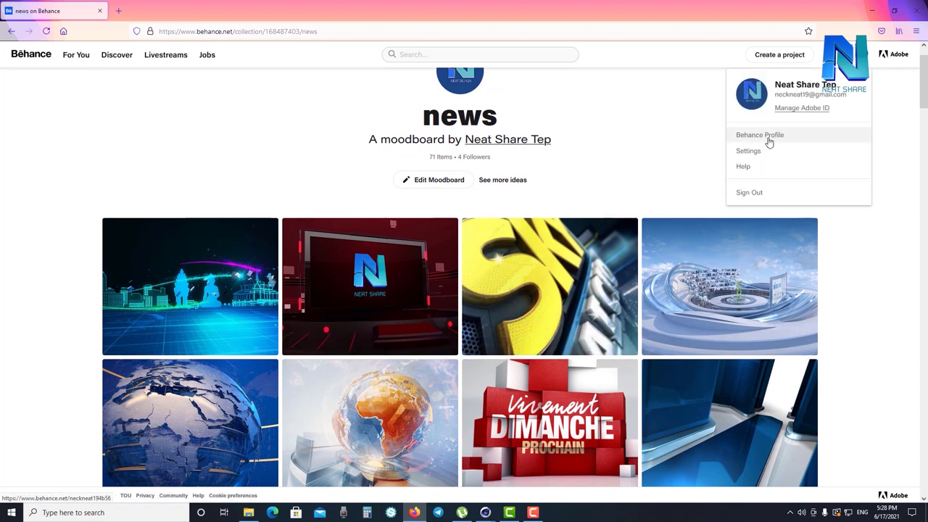
# Scroll past the PTV Global and emax TV idents to the Sharks Central thumbnail
pyautogui.scroll(-1, 622, 312)
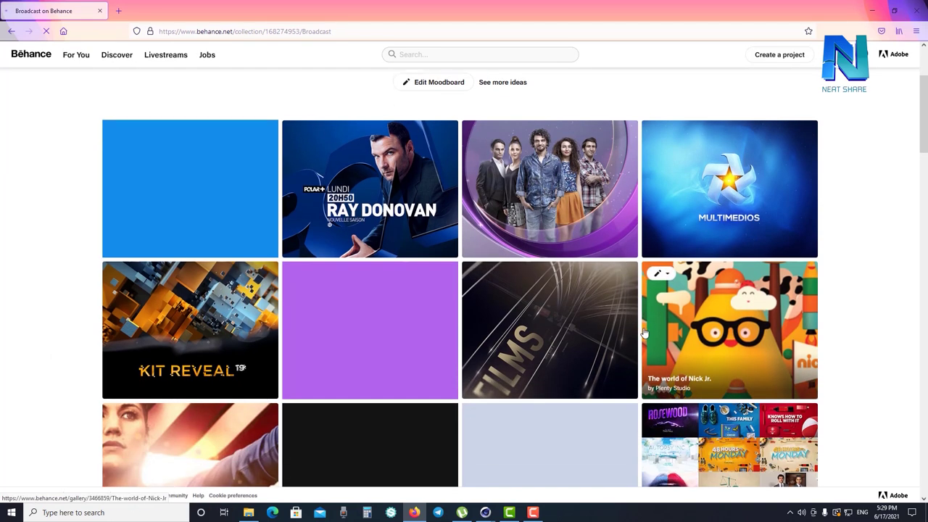
pyautogui.scroll(-3, 623, 319)
pyautogui.scroll(1, 509, 395)
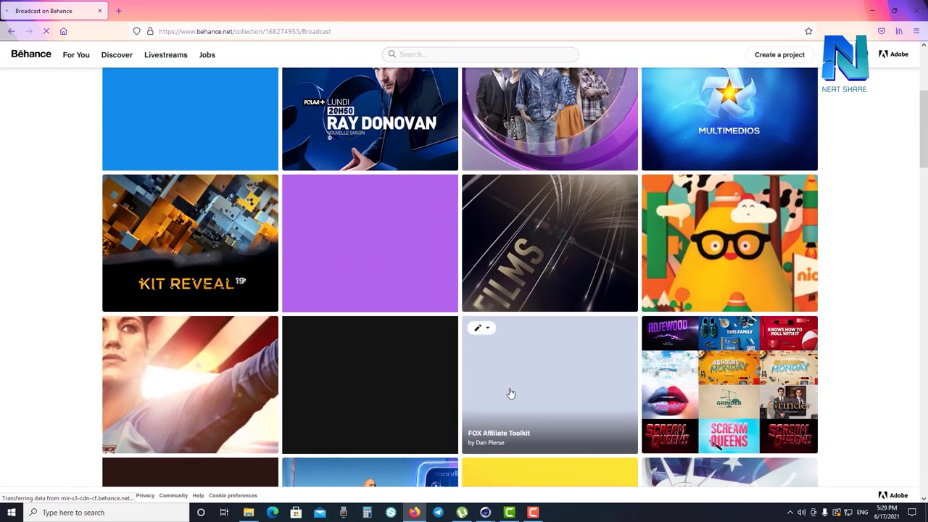
pyautogui.scroll(1, 507, 389)
pyautogui.scroll(-3, 588, 325)
pyautogui.scroll(-2, 603, 331)
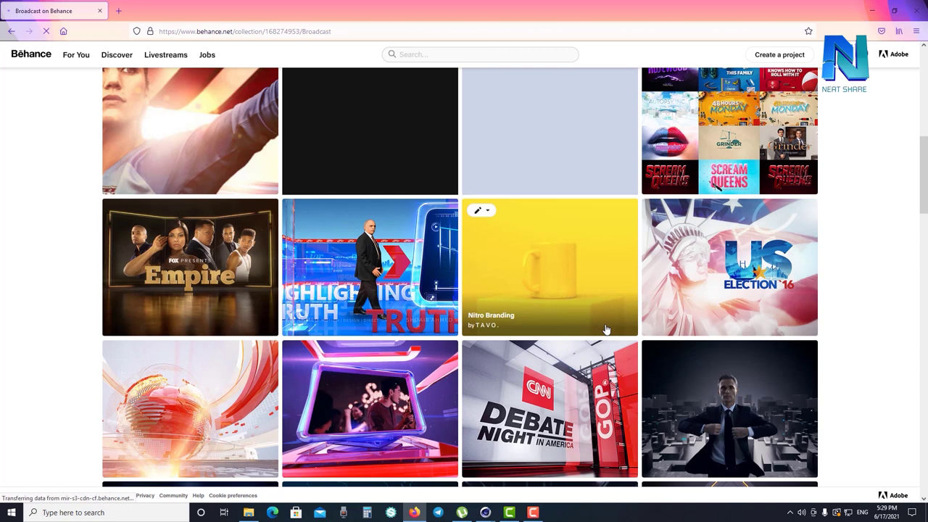
pyautogui.scroll(-2, 605, 330)
pyautogui.scroll(-2, 605, 329)
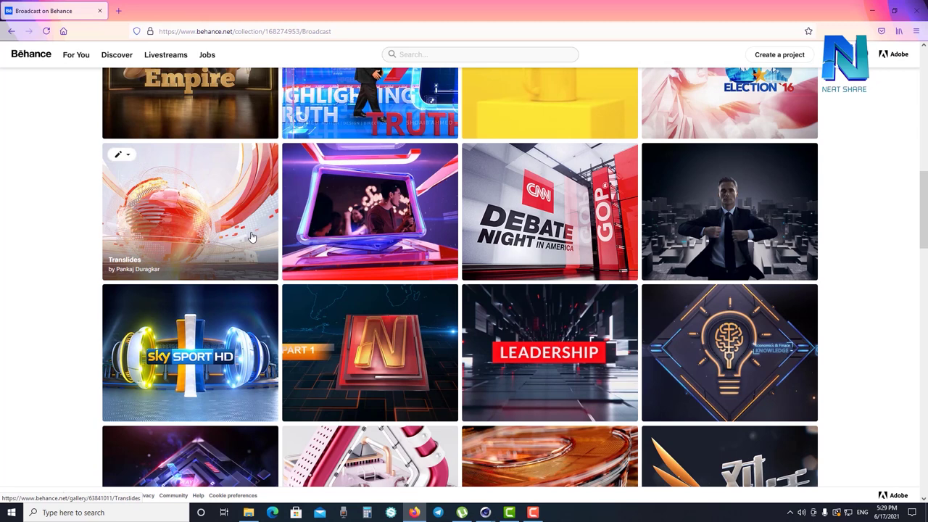
pyautogui.scroll(-1, 251, 237)
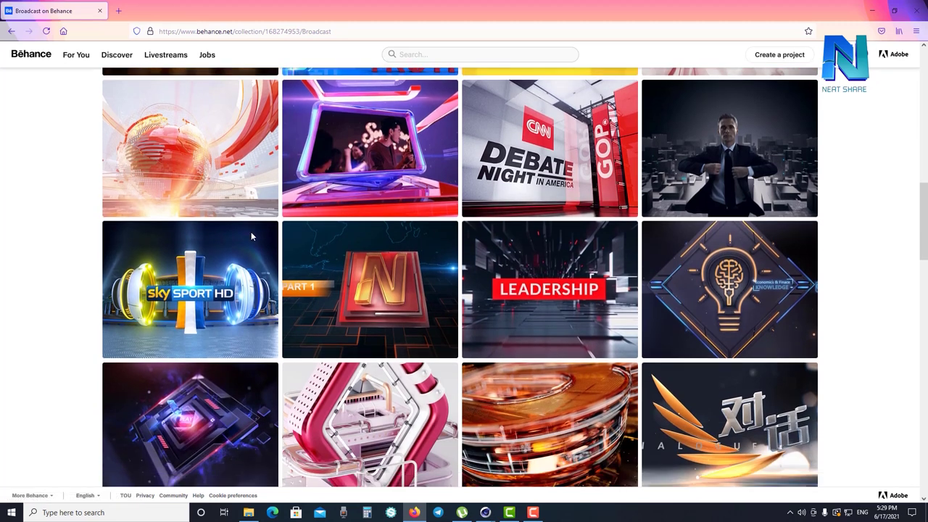
pyautogui.scroll(-2, 251, 238)
pyautogui.scroll(-3, 253, 240)
pyautogui.scroll(-2, 260, 234)
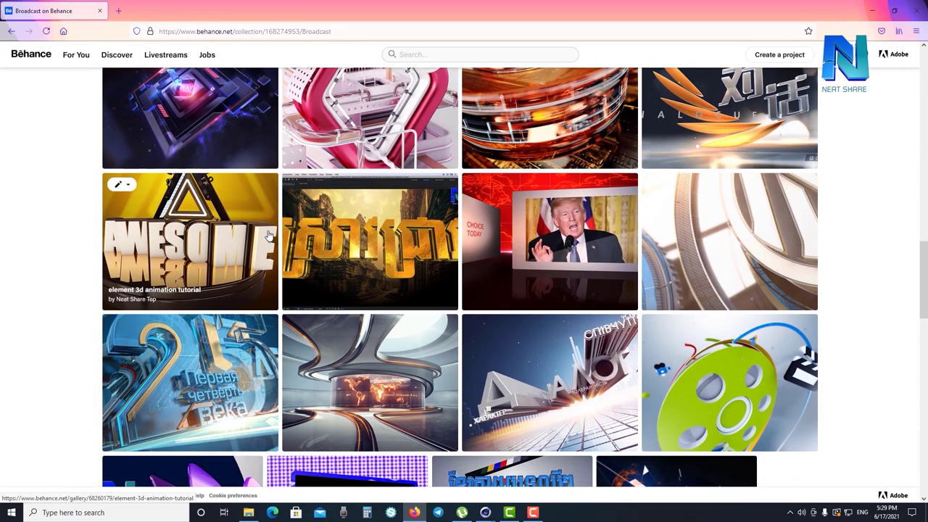
pyautogui.scroll(-2, 670, 293)
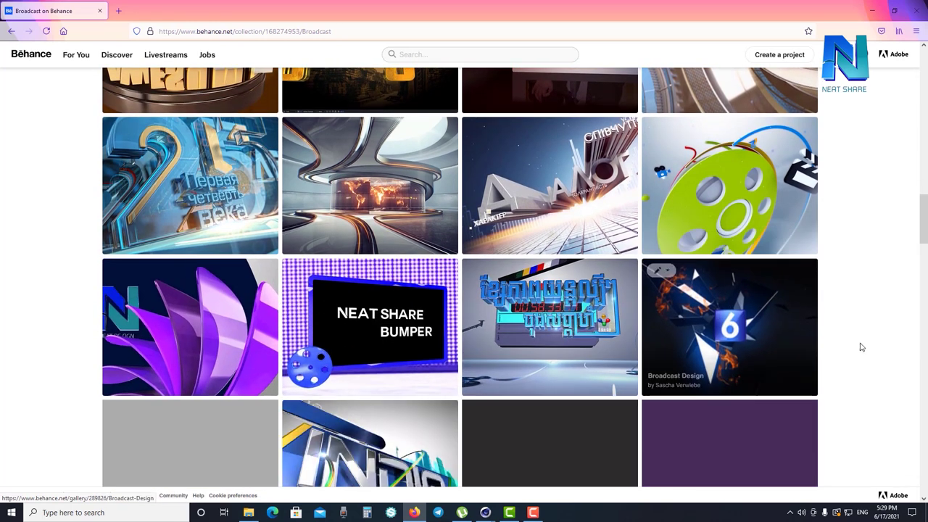
pyautogui.scroll(-2, 860, 345)
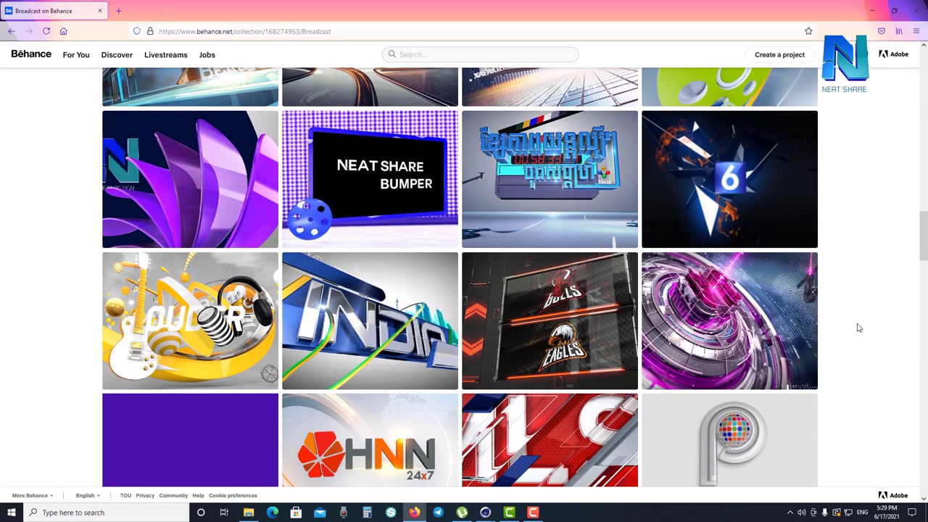
pyautogui.scroll(-2, 685, 348)
pyautogui.scroll(-1, 685, 348)
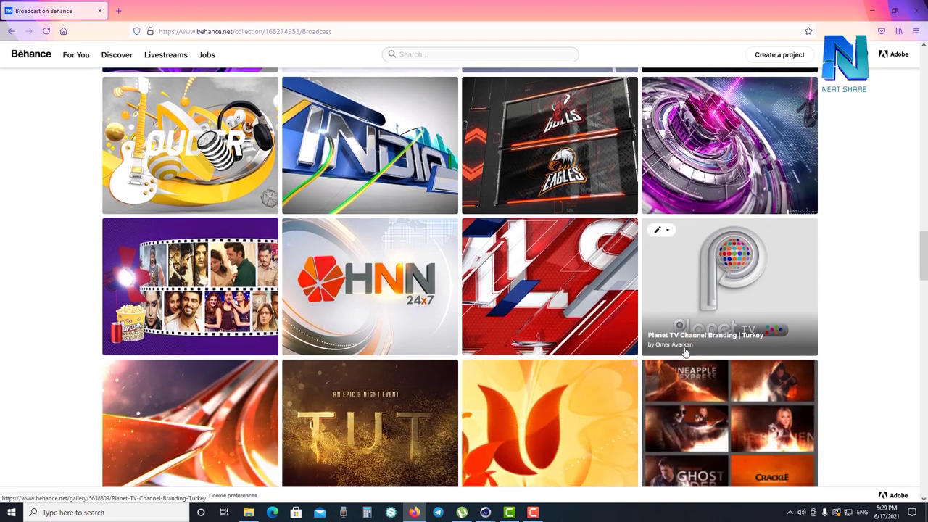
pyautogui.scroll(-1, 684, 350)
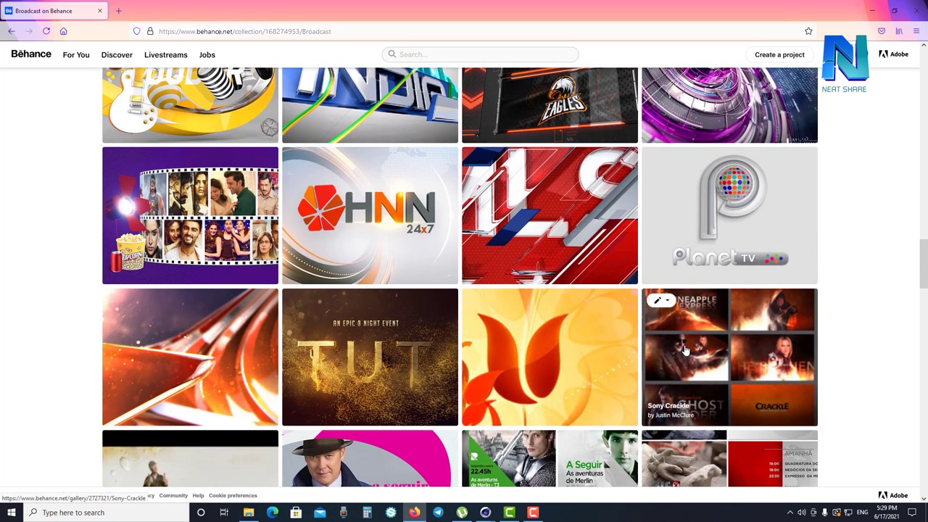
pyautogui.scroll(-2, 616, 355)
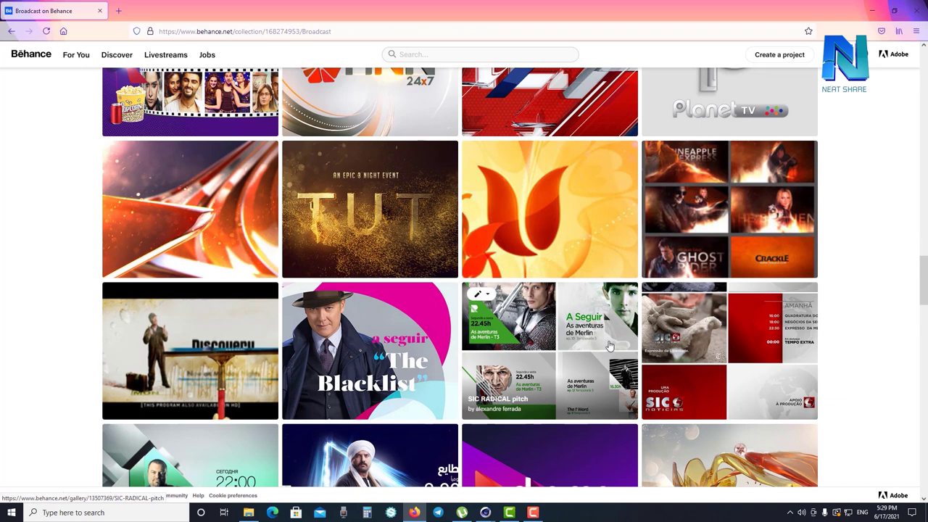
pyautogui.scroll(-1, 605, 342)
pyautogui.scroll(-1, 603, 337)
pyautogui.scroll(-1, 600, 331)
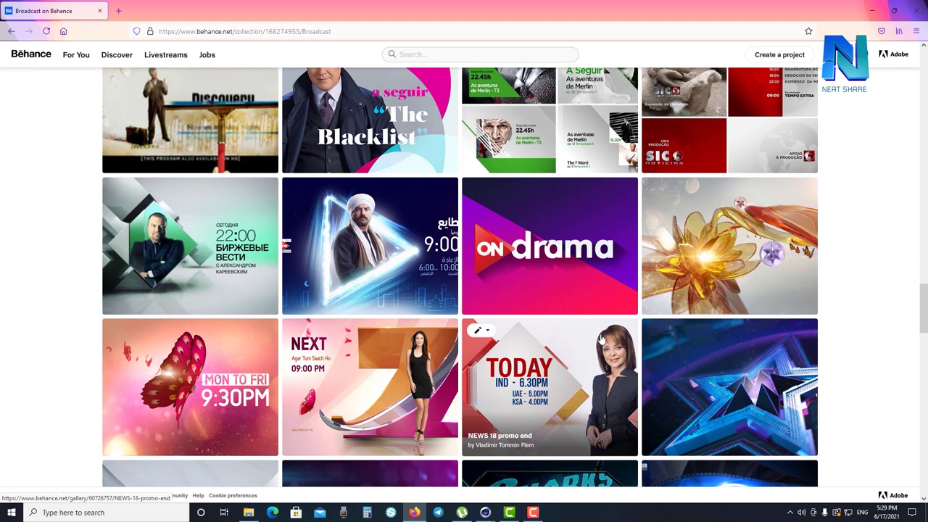
pyautogui.scroll(-2, 600, 339)
pyautogui.scroll(-1, 600, 346)
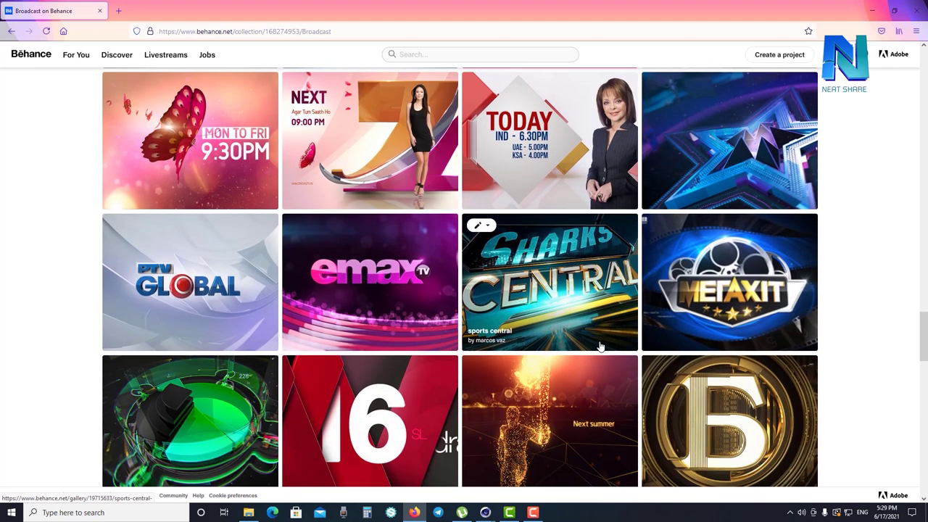
pyautogui.scroll(-2, 601, 346)
pyautogui.scroll(-1, 600, 347)
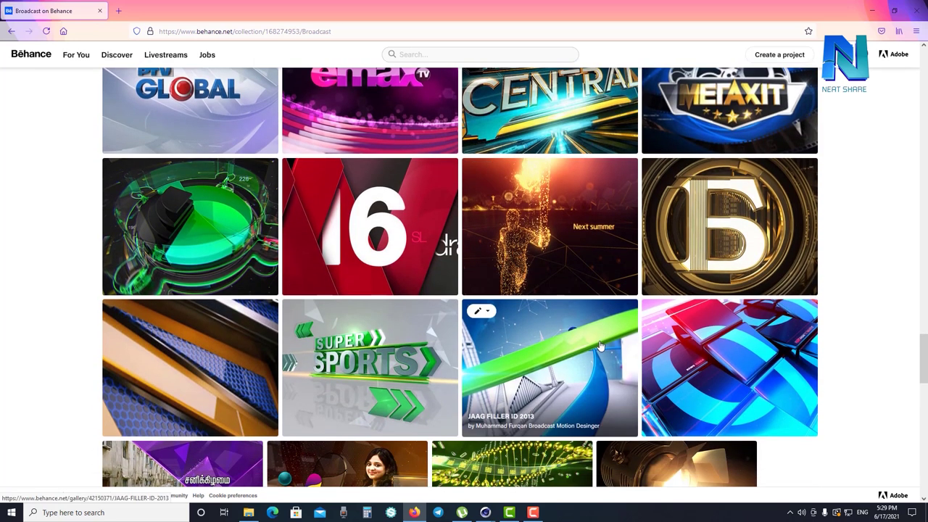
pyautogui.scroll(-1, 598, 339)
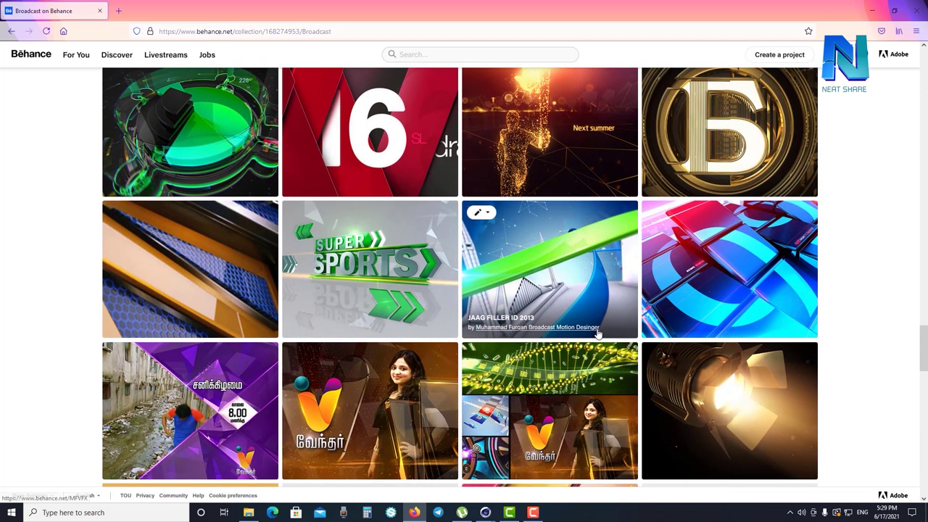
pyautogui.scroll(-1, 598, 340)
pyautogui.scroll(-1, 595, 341)
pyautogui.scroll(-1, 595, 341)
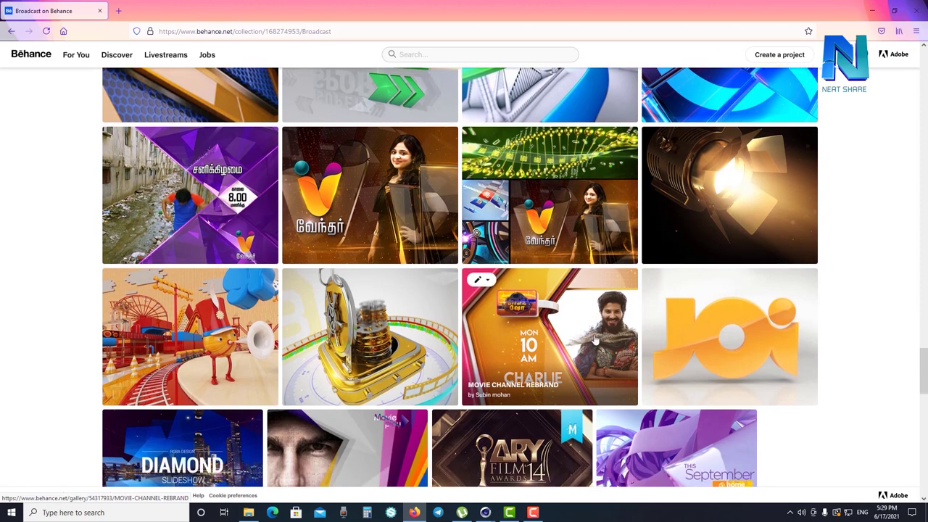
pyautogui.scroll(-1, 592, 343)
pyautogui.scroll(-1, 590, 345)
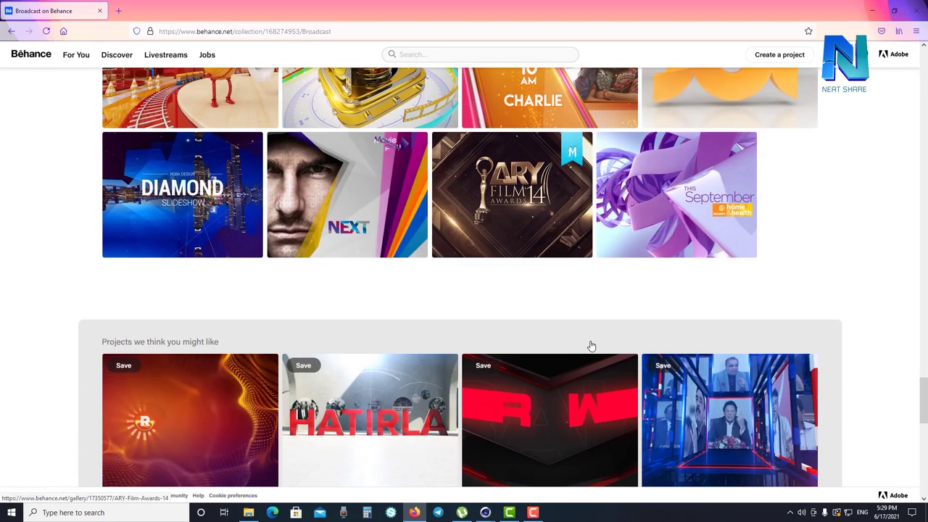
pyautogui.scroll(-1, 589, 345)
pyautogui.scroll(-1, 591, 345)
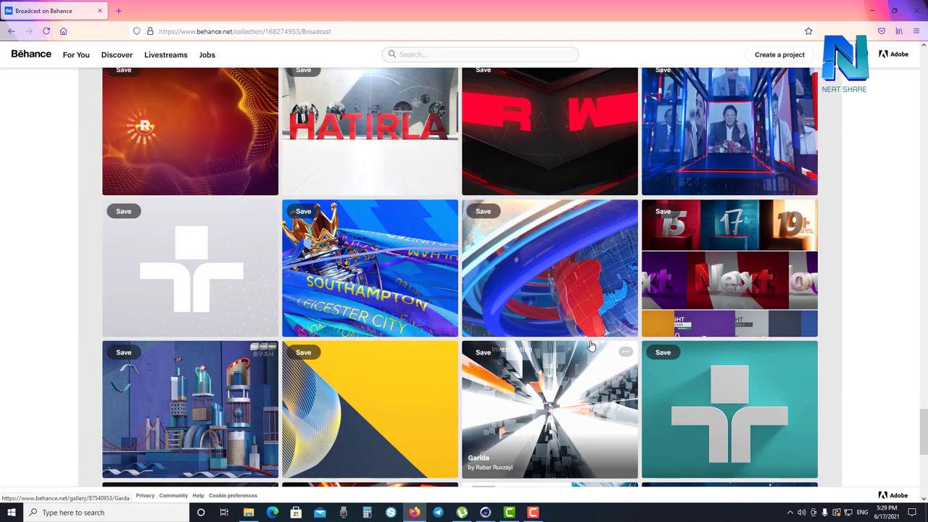
pyautogui.scroll(-1, 590, 345)
pyautogui.scroll(1, 591, 346)
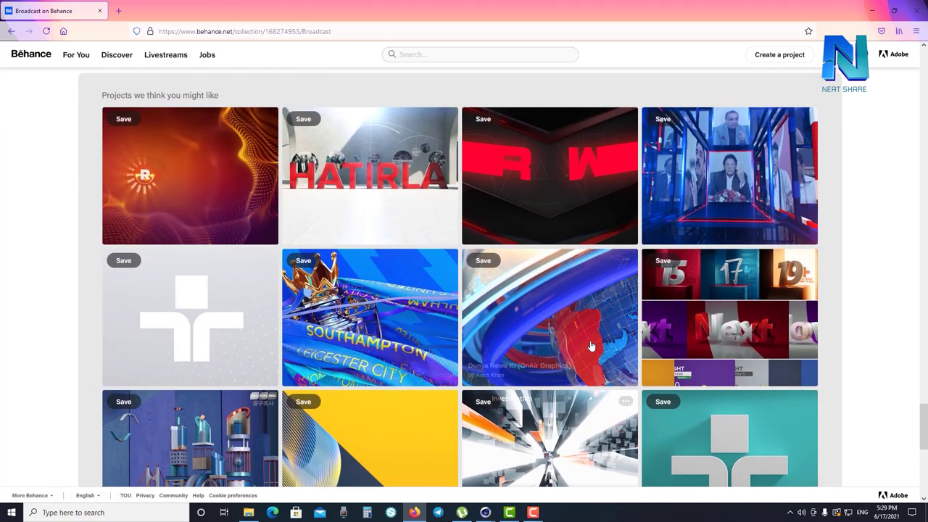
pyautogui.scroll(1, 591, 346)
pyautogui.scroll(2, 591, 346)
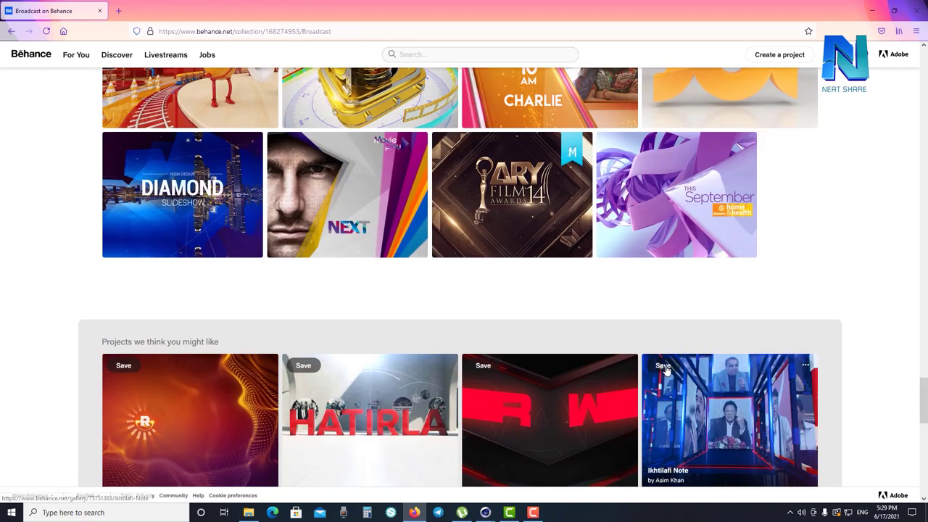
pyautogui.scroll(3, 666, 371)
pyautogui.scroll(3, 666, 371)
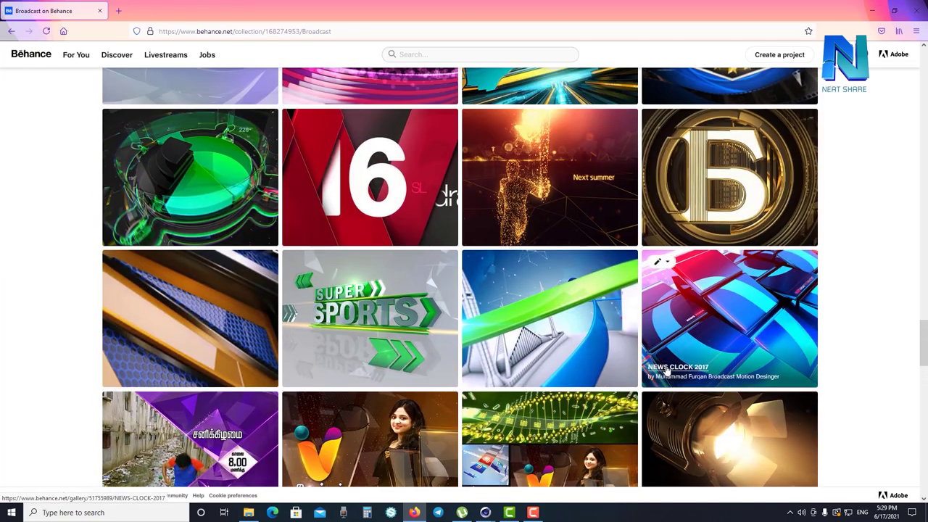
pyautogui.scroll(3, 666, 370)
pyautogui.scroll(2, 666, 368)
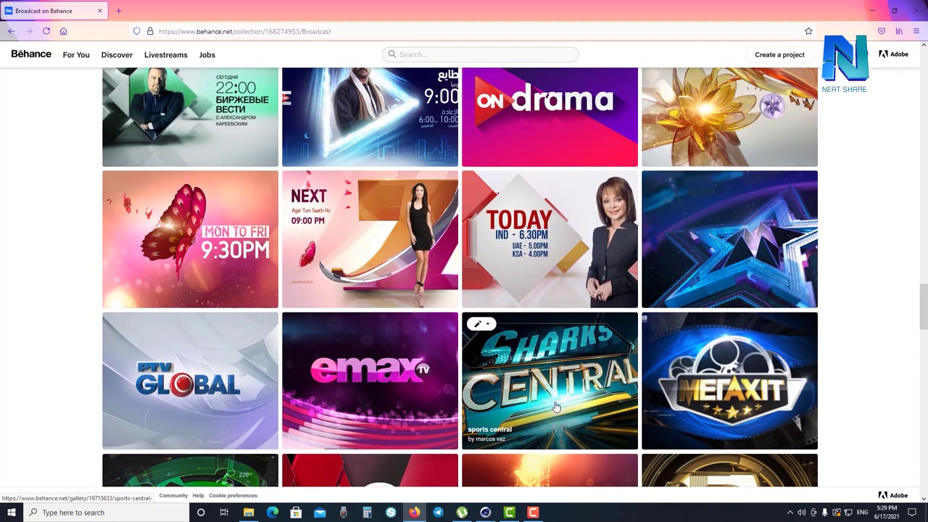
# Open the sports central project and scroll through its images
pyautogui.click(555, 401)
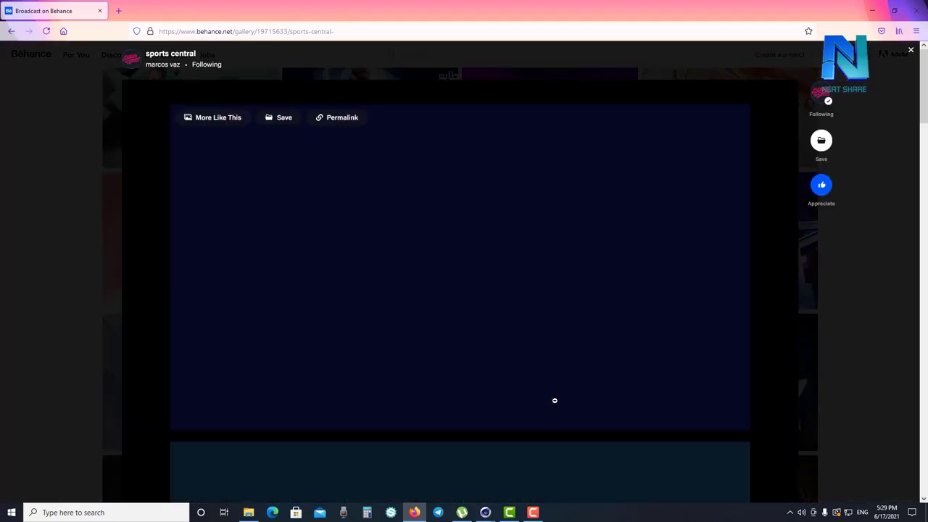
pyautogui.scroll(-1, 544, 355)
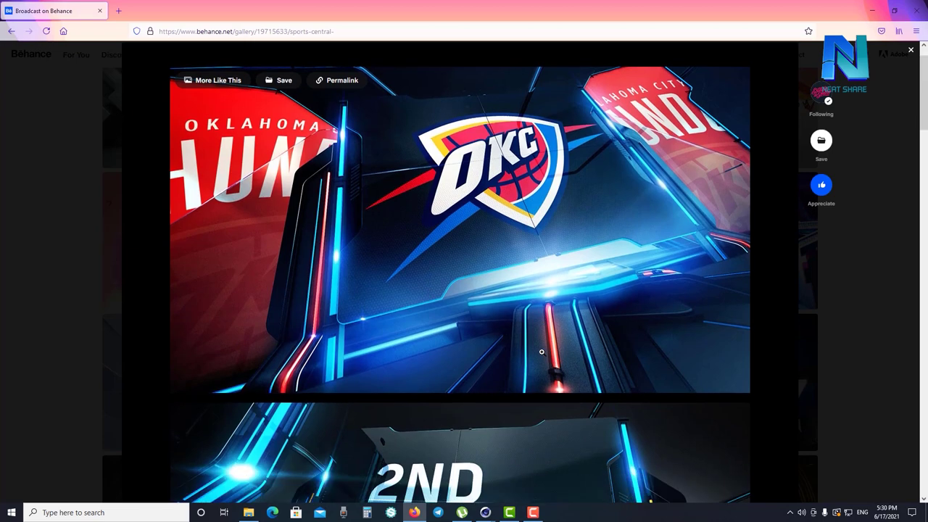
pyautogui.scroll(-2, 537, 343)
pyautogui.scroll(-2, 538, 343)
pyautogui.scroll(-2, 536, 352)
pyautogui.scroll(-3, 536, 352)
pyautogui.scroll(3, 534, 358)
pyautogui.scroll(3, 534, 357)
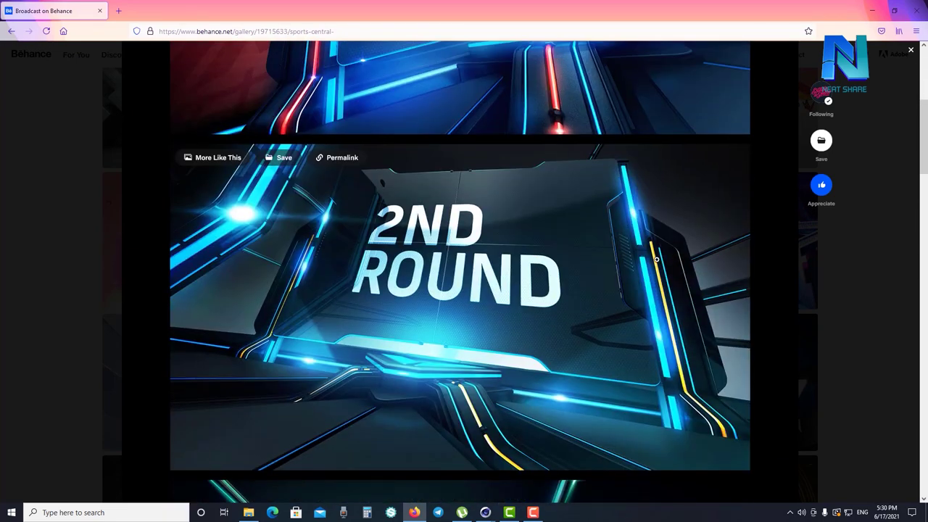
pyautogui.scroll(-3, 520, 333)
pyautogui.scroll(-3, 522, 330)
pyautogui.scroll(-1, 524, 326)
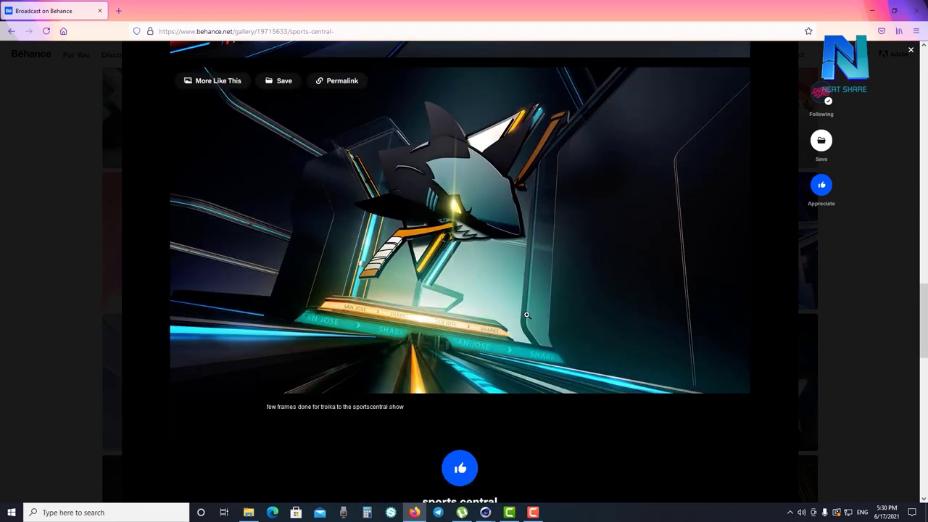
pyautogui.scroll(-3, 527, 318)
pyautogui.scroll(3, 526, 319)
pyautogui.scroll(3, 523, 320)
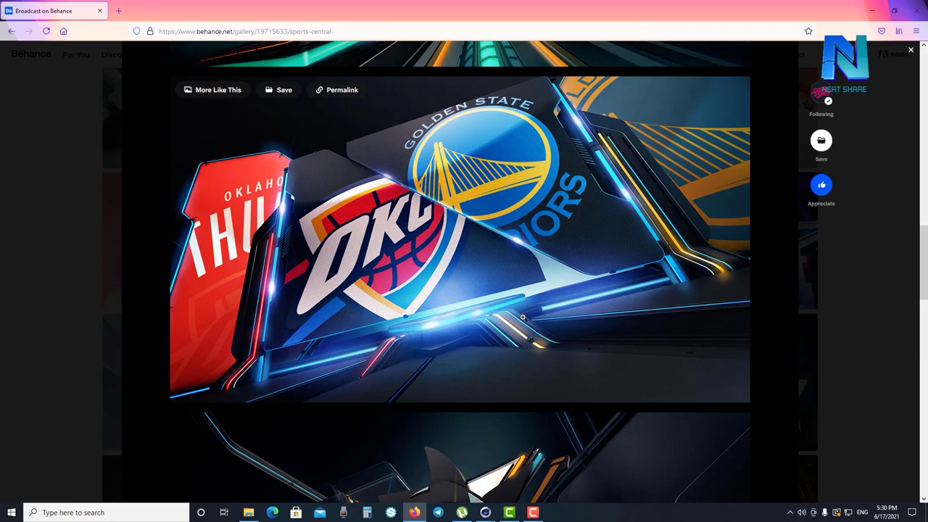
pyautogui.scroll(-3, 522, 317)
pyautogui.scroll(-3, 527, 318)
pyautogui.scroll(-3, 527, 322)
pyautogui.scroll(3, 527, 322)
pyautogui.scroll(3, 532, 315)
pyautogui.scroll(3, 536, 308)
pyautogui.scroll(3, 543, 299)
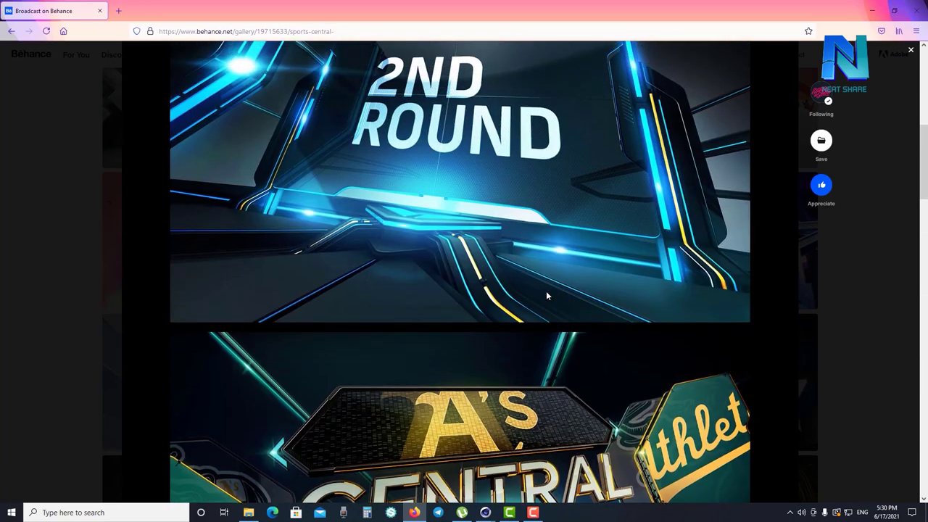
pyautogui.scroll(3, 548, 296)
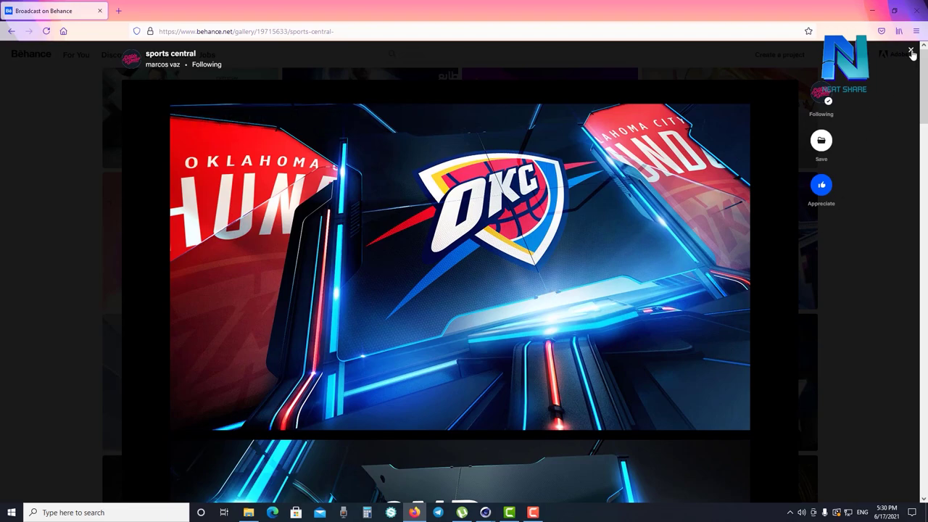
# Close the project, return to the top of the Broadcast collection, and switch to Cinema 4D
pyautogui.click(911, 50)
pyautogui.scroll(3, 639, 371)
pyautogui.scroll(3, 639, 371)
pyautogui.scroll(3, 639, 372)
pyautogui.scroll(3, 639, 372)
pyautogui.scroll(3, 639, 370)
pyautogui.scroll(3, 639, 367)
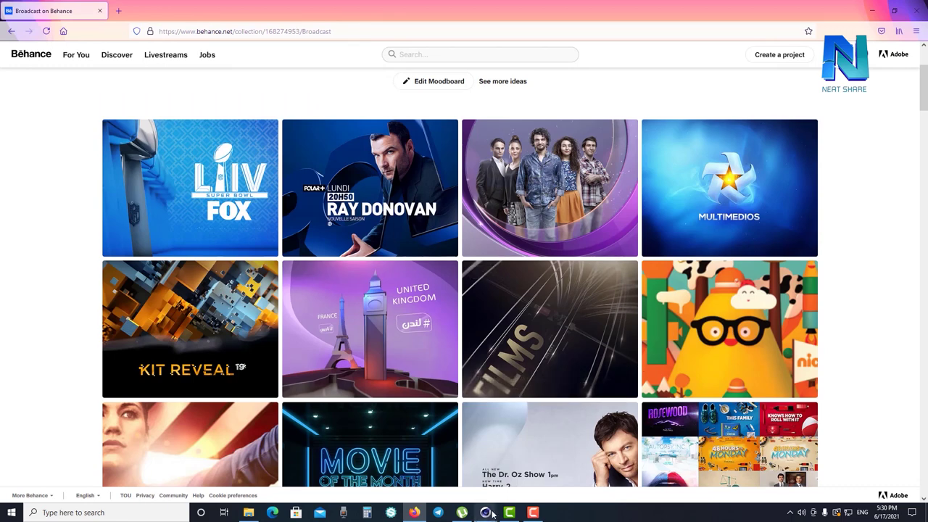
pyautogui.moveTo(485, 512)
pyautogui.click(479, 457)
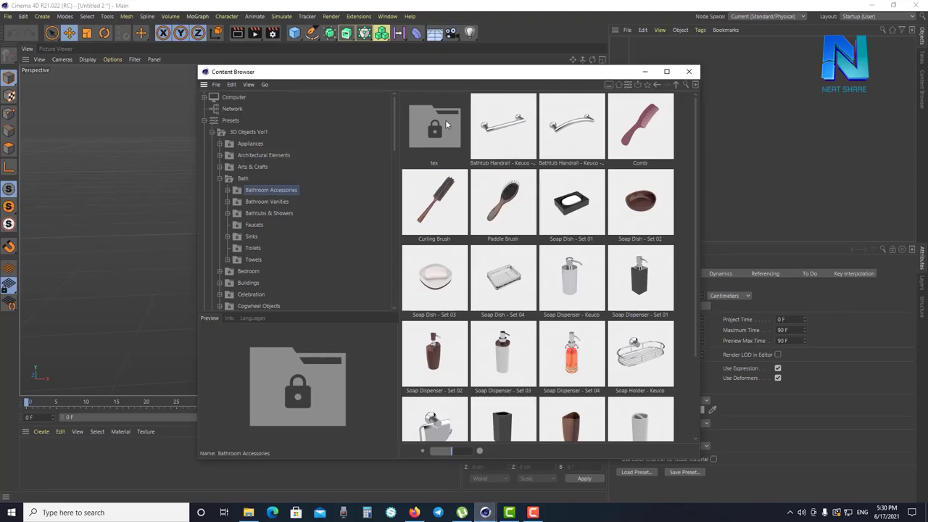
# Close the Content Browser, switch to the art 001.c4d scene, then go to Firefox
pyautogui.click(692, 71)
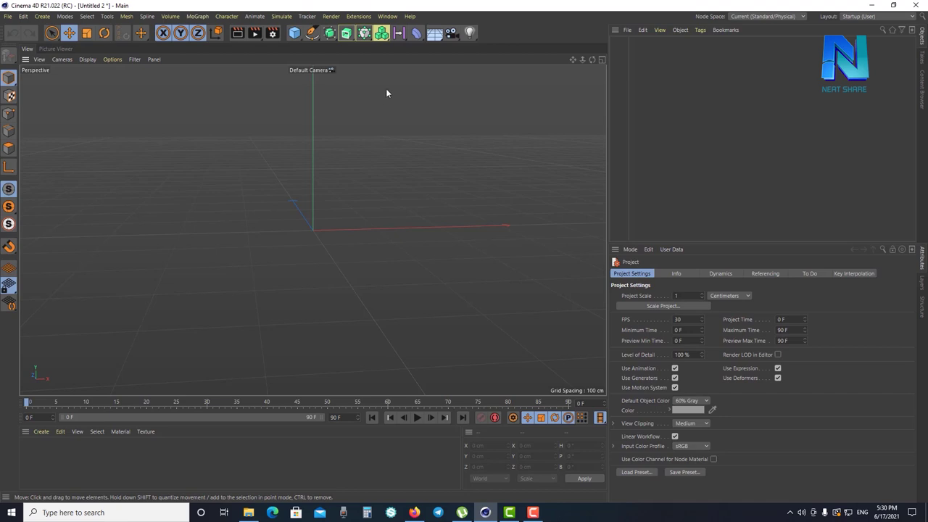
pyautogui.click(387, 16)
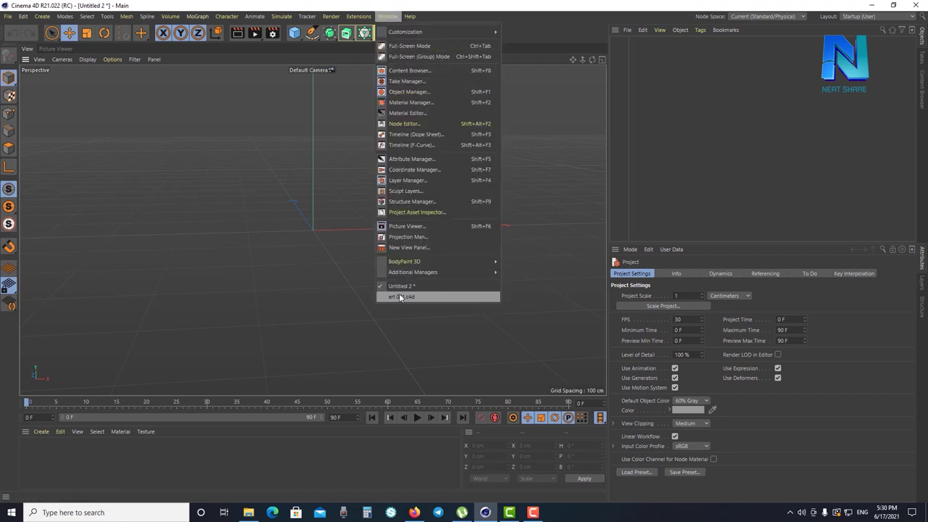
pyautogui.click(400, 297)
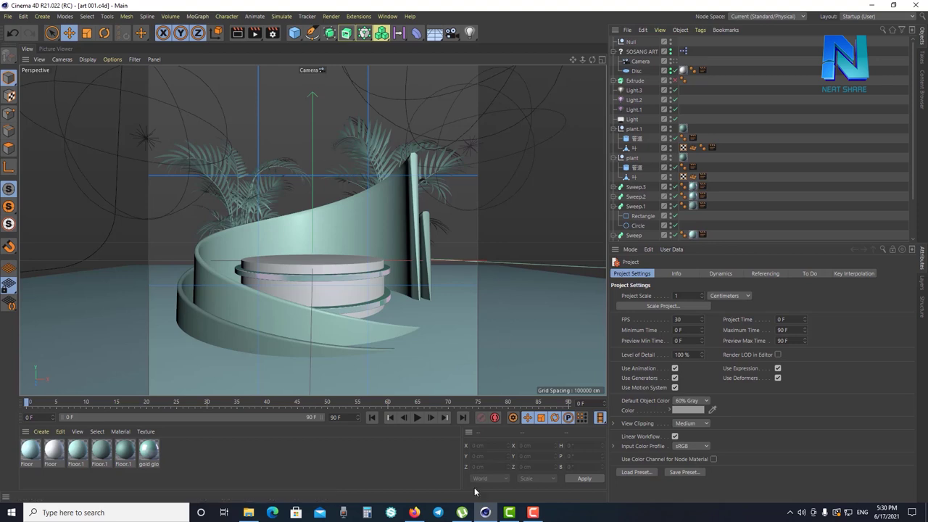
pyautogui.click(413, 512)
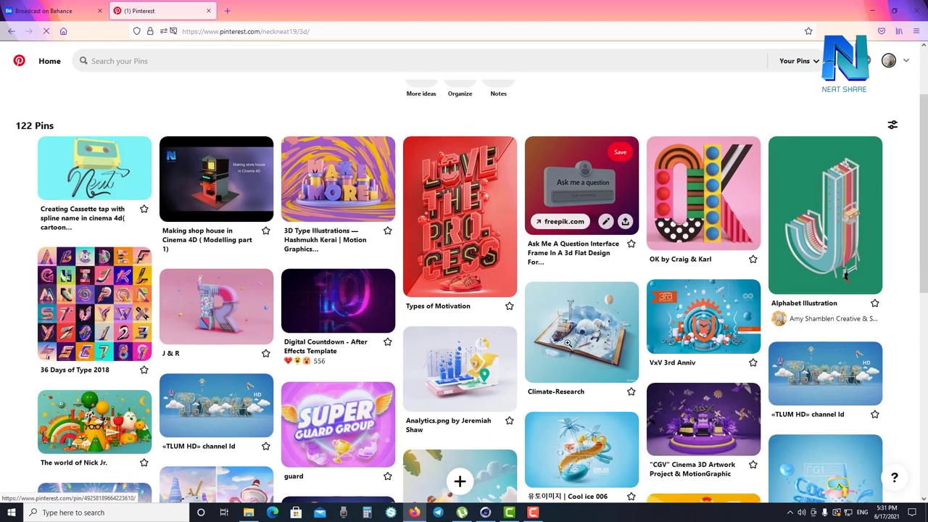
# Open the Alphabet Illustration pin and scroll through its similar 3D letter designs
pyautogui.scroll(-1, 466, 470)
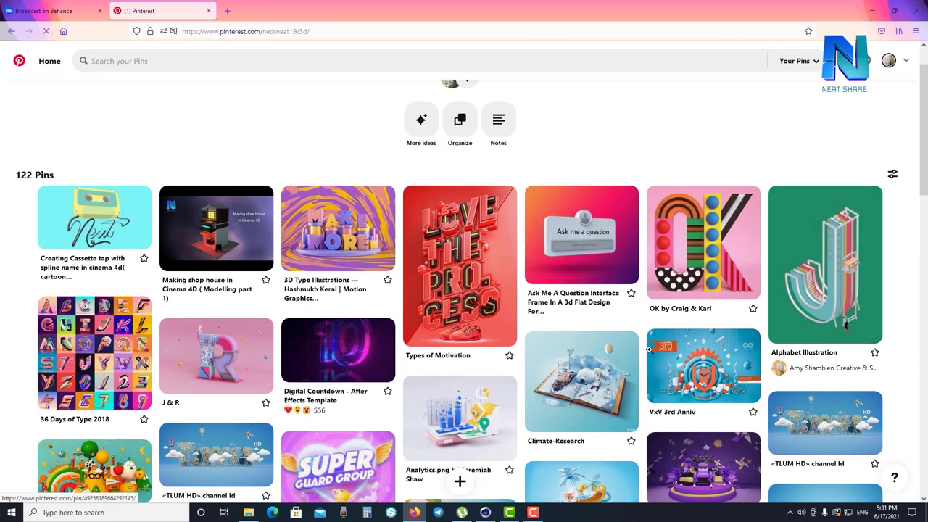
pyautogui.click(853, 275)
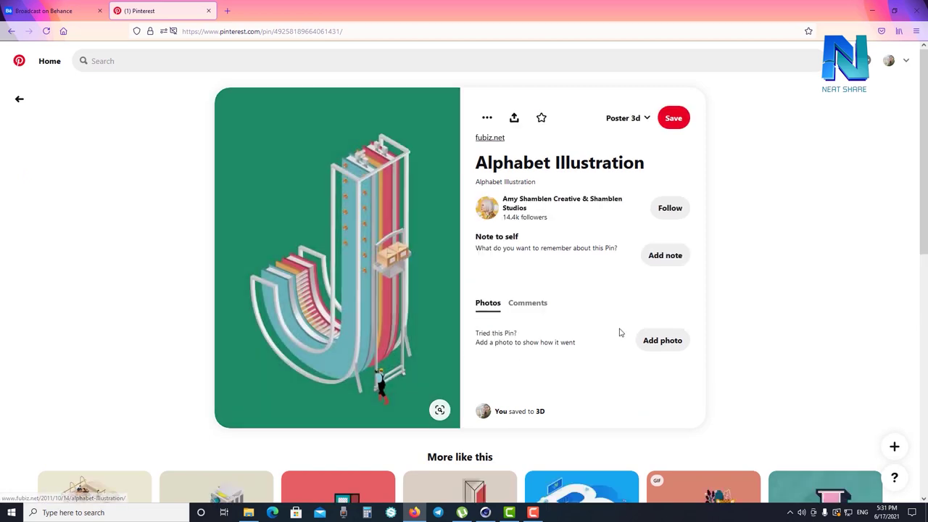
pyautogui.scroll(-1, 619, 332)
pyautogui.scroll(-1, 456, 353)
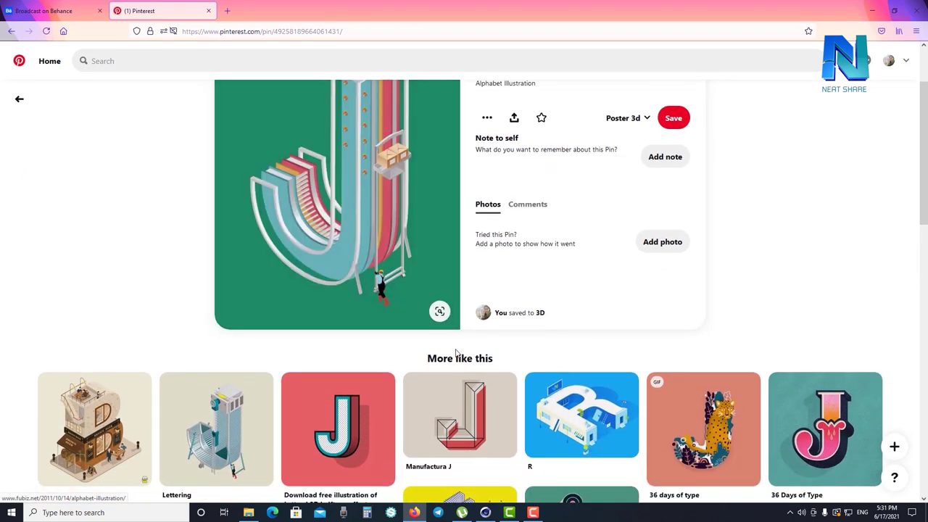
pyautogui.scroll(2, 456, 352)
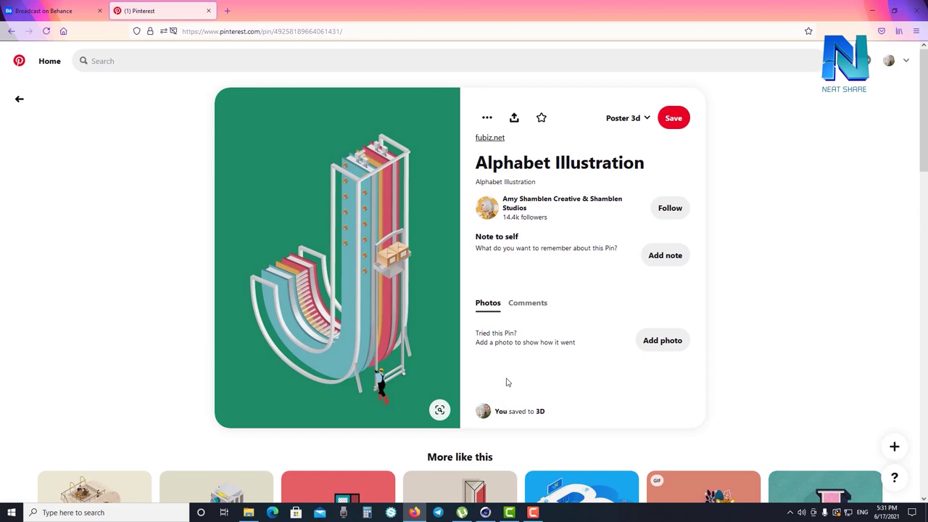
pyautogui.scroll(-2, 507, 381)
pyautogui.scroll(-2, 508, 381)
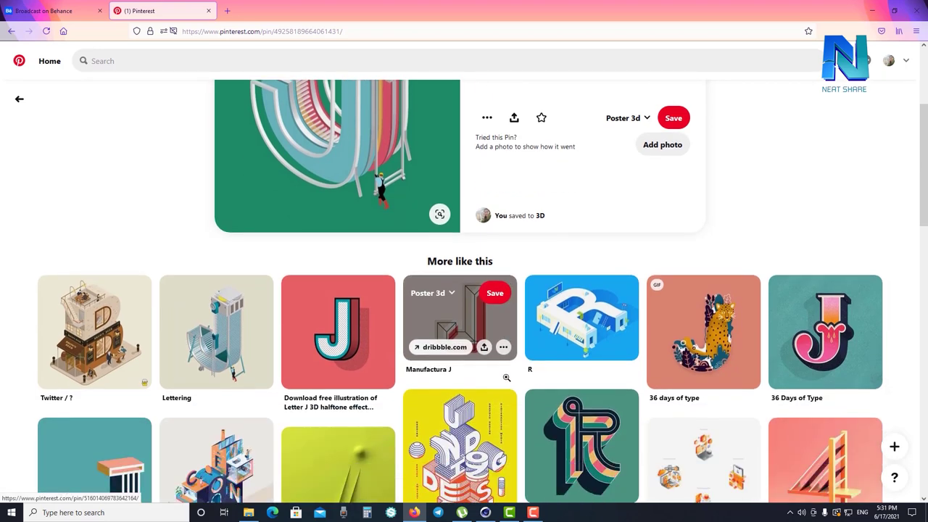
pyautogui.scroll(-1, 507, 378)
pyautogui.scroll(-2, 507, 376)
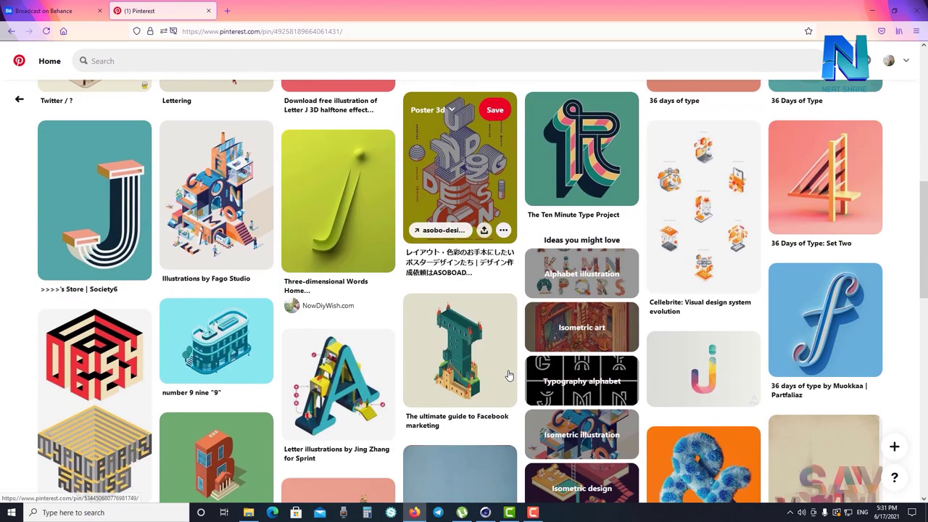
pyautogui.scroll(4, 508, 375)
# Dismiss the context menu and minimize Firefox to return to Cinema 4D
pyautogui.rightClick(508, 150)
pyautogui.click(824, 223)
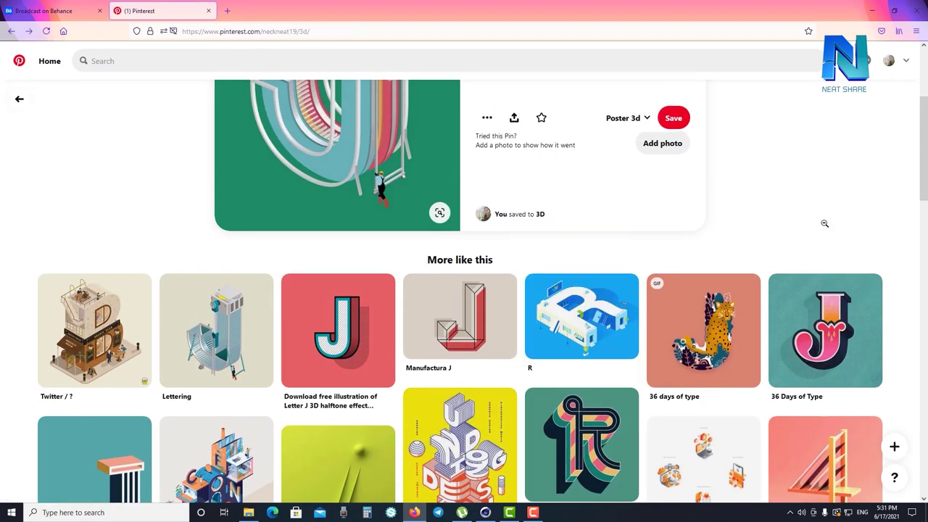
pyautogui.click(871, 10)
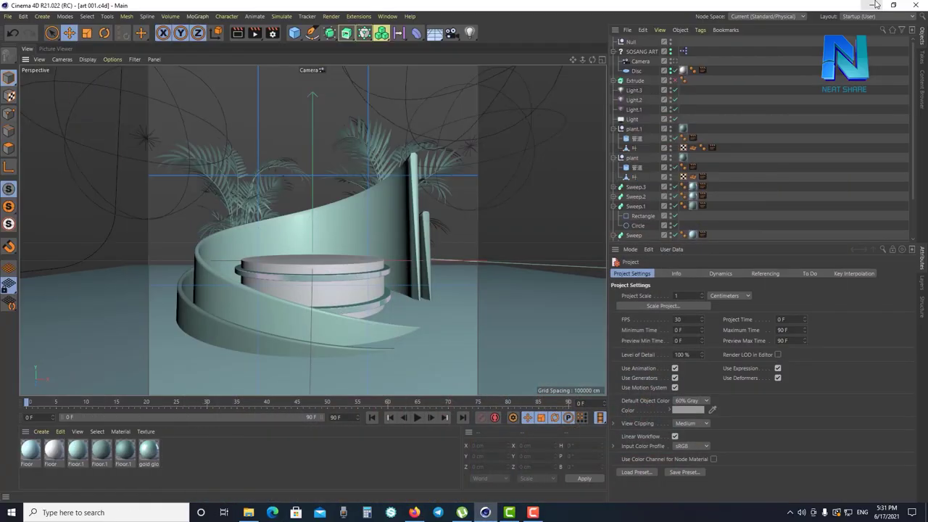
# Switch to the empty Untitled 2 project, then create a new empty project, Untitled 3
pyautogui.click(387, 16)
pyautogui.click(438, 286)
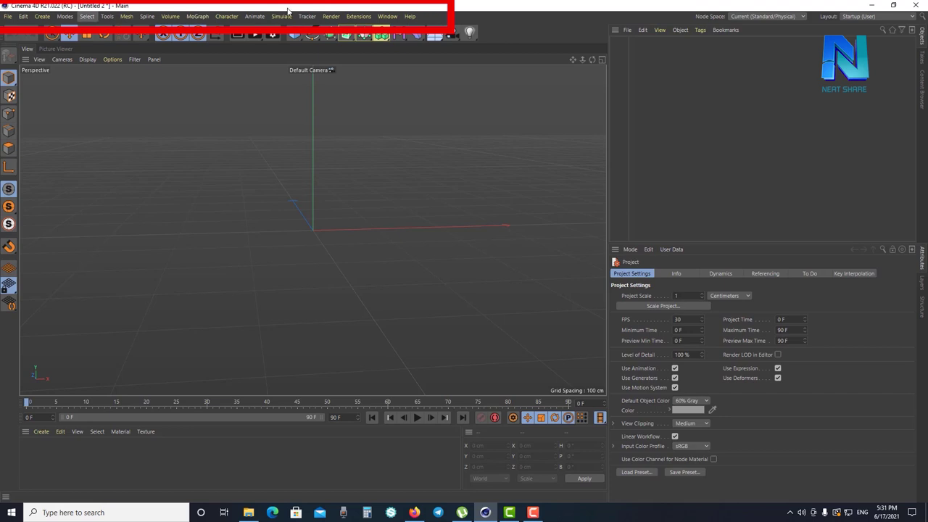
pyautogui.click(9, 17)
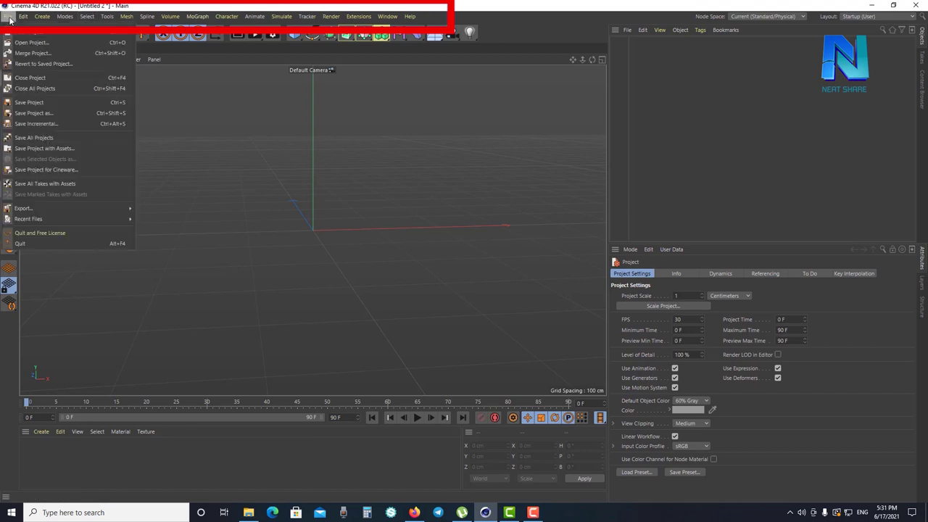
pyautogui.click(29, 32)
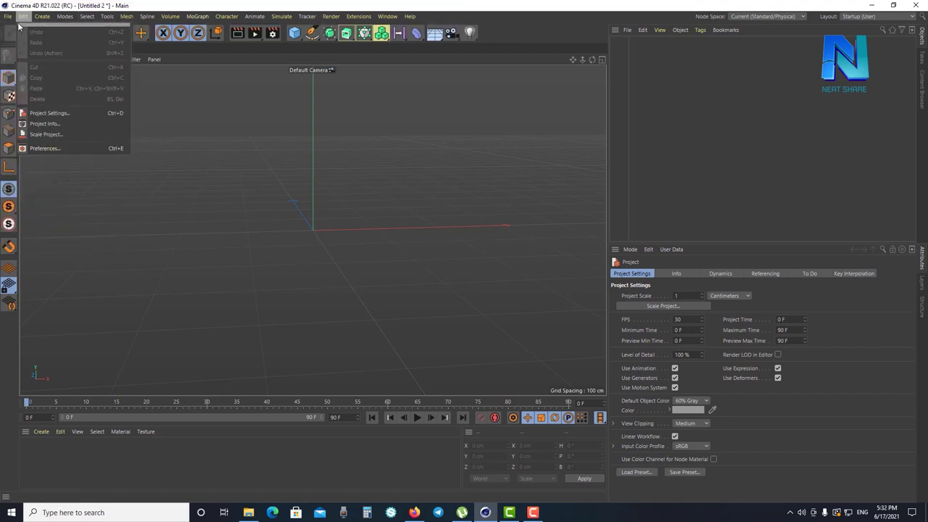
pyautogui.click(8, 16)
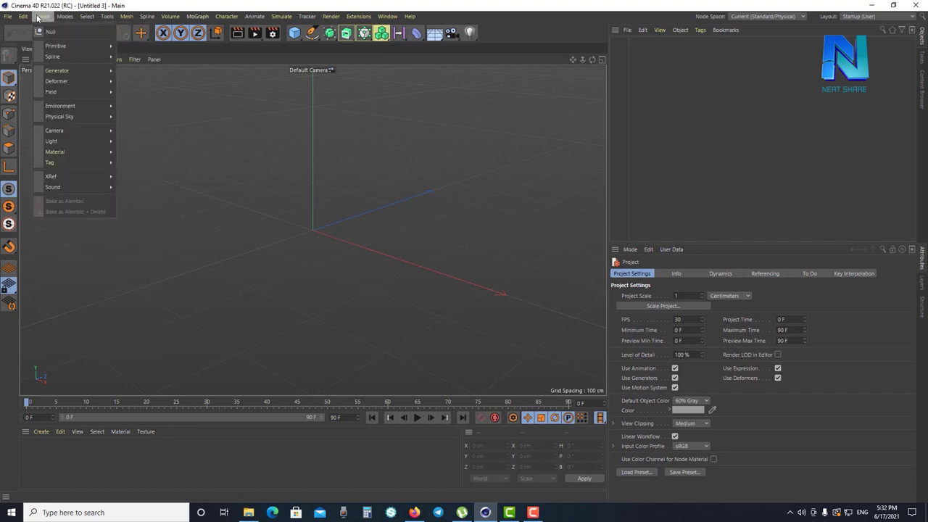
pyautogui.moveTo(56, 45)
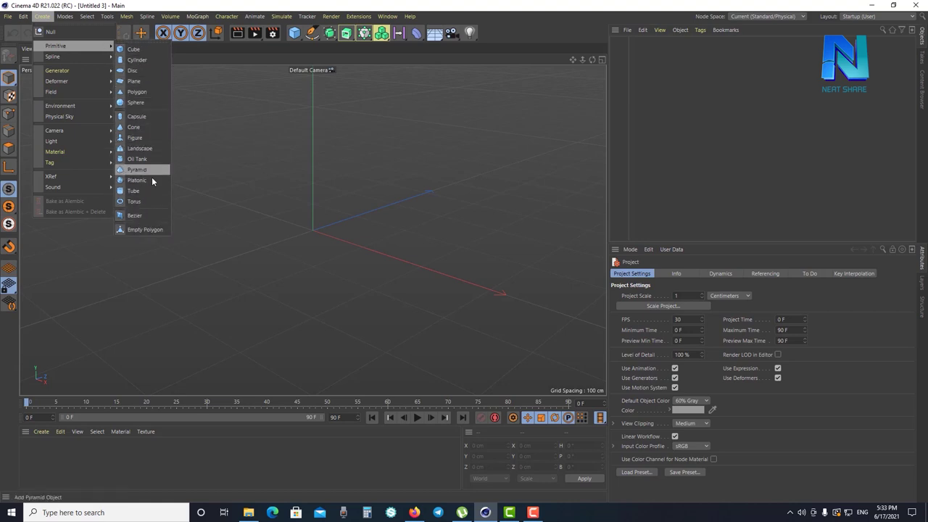
pyautogui.click(135, 49)
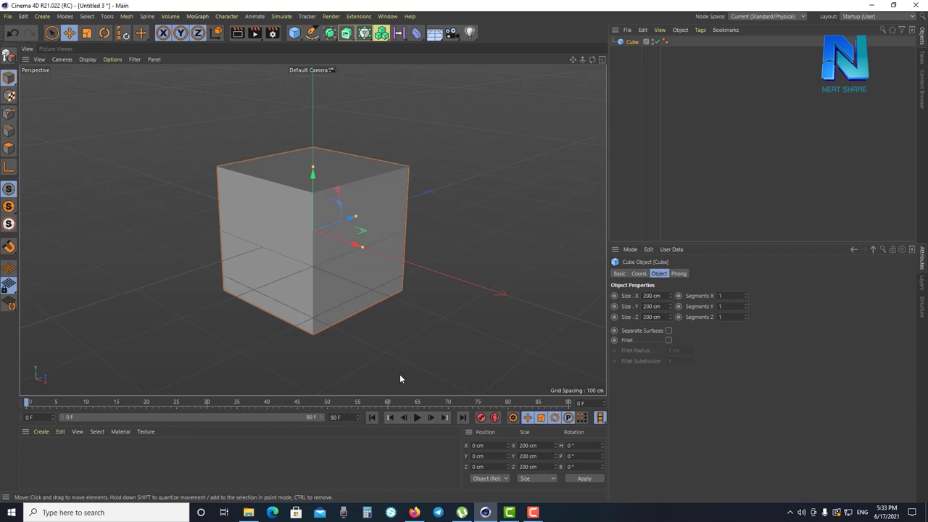
pyautogui.click(47, 16)
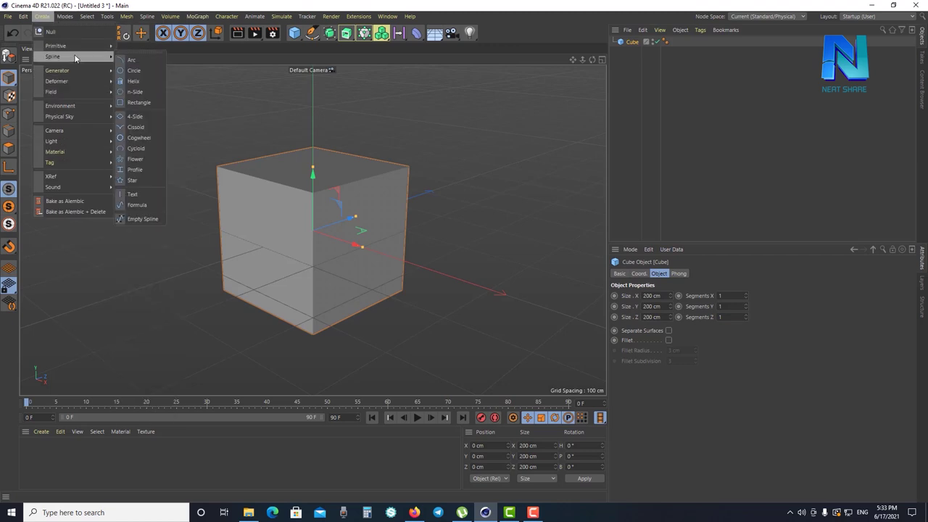
pyautogui.click(127, 62)
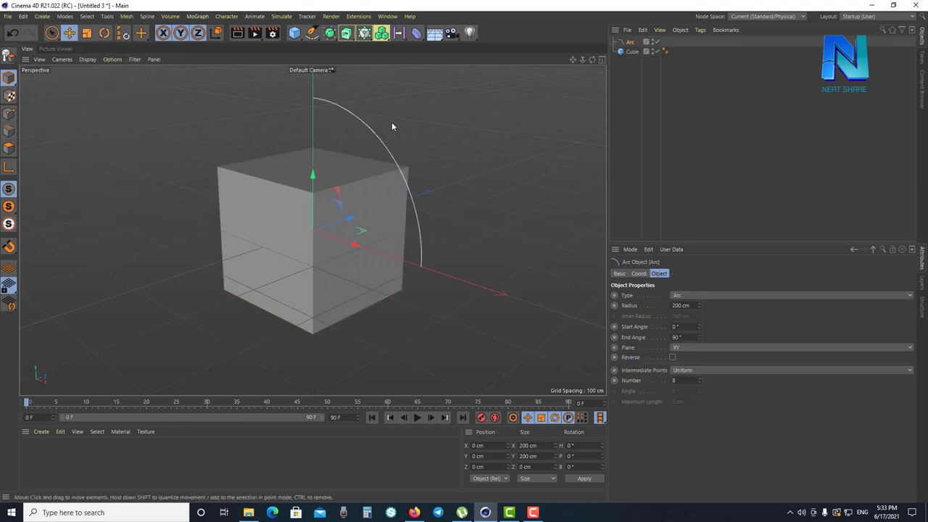
pyautogui.click(43, 16)
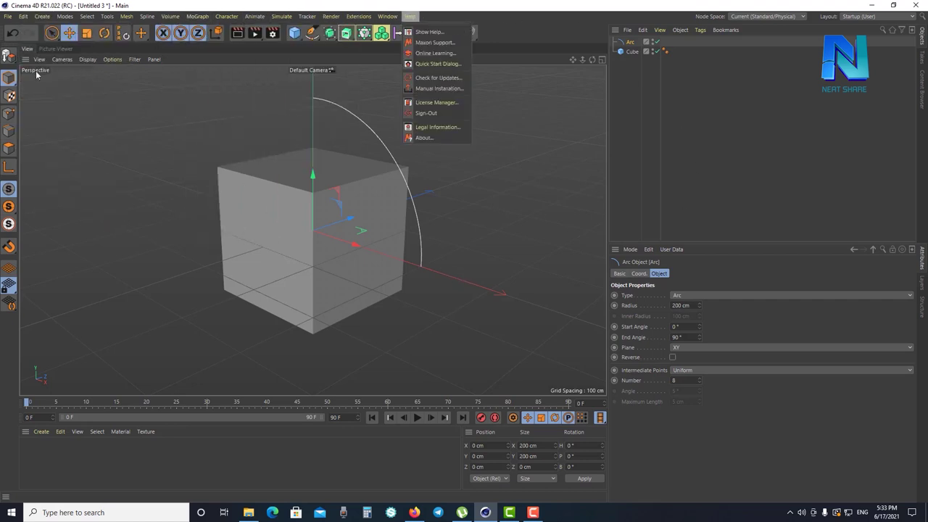
pyautogui.click(468, 107)
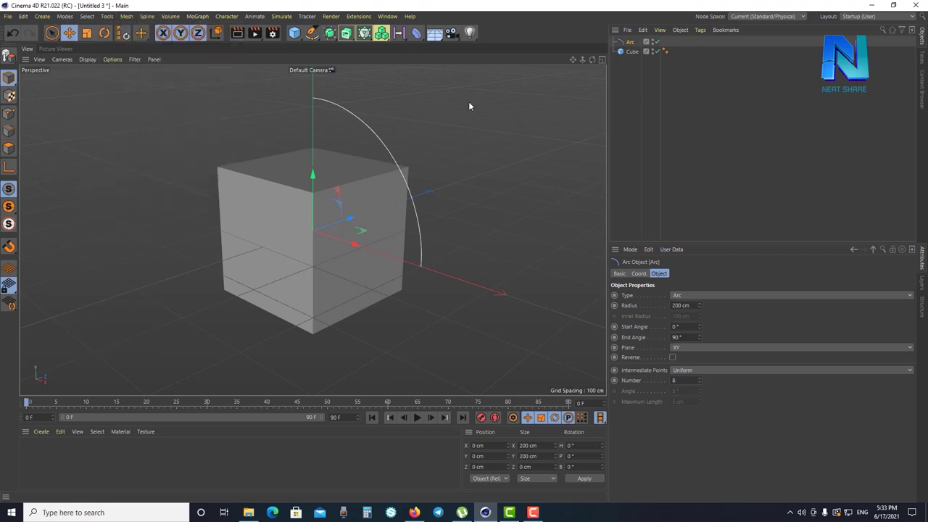
pyautogui.click(64, 16)
pyautogui.moveTo(42, 16)
pyautogui.moveTo(56, 46)
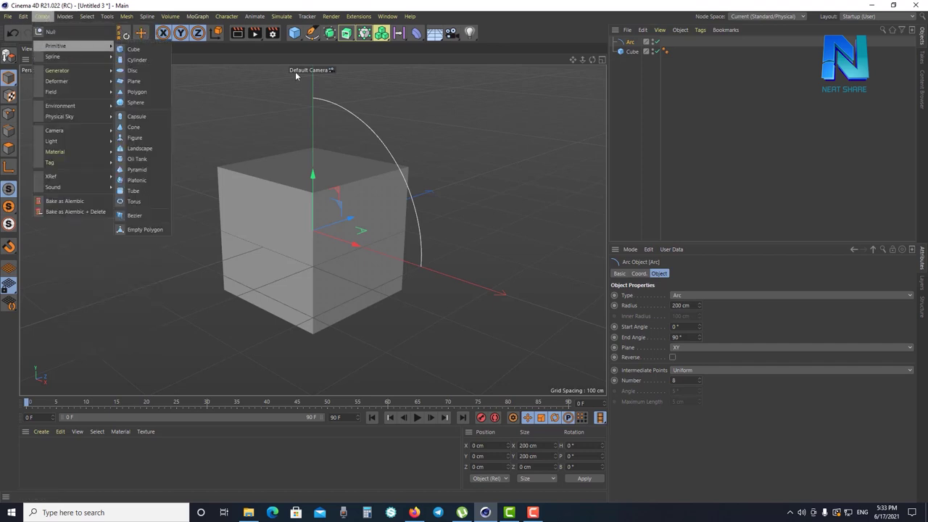
pyautogui.click(305, 53)
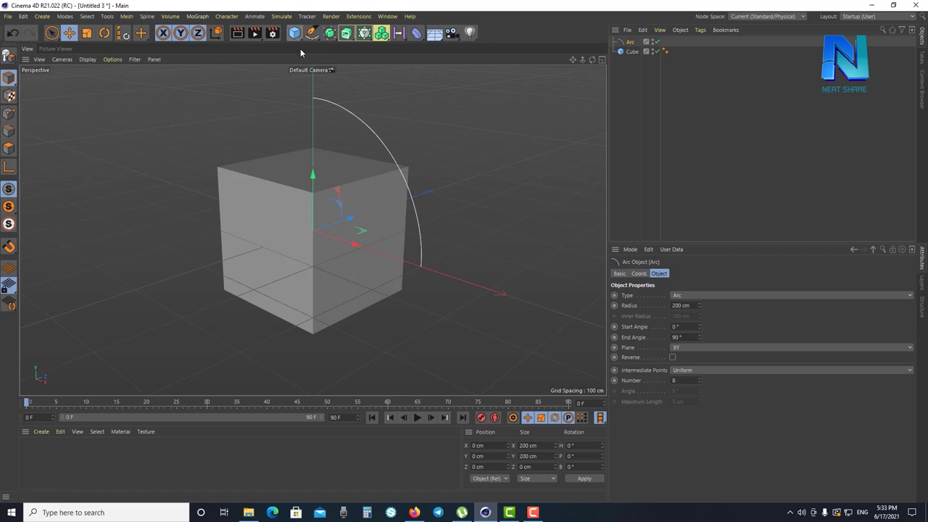
pyautogui.click(301, 40)
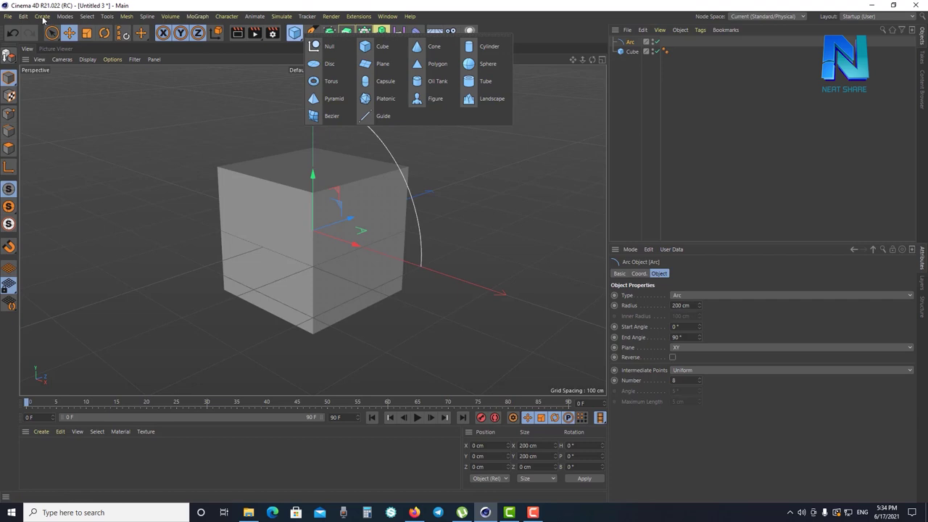
pyautogui.click(220, 70)
pyautogui.click(42, 16)
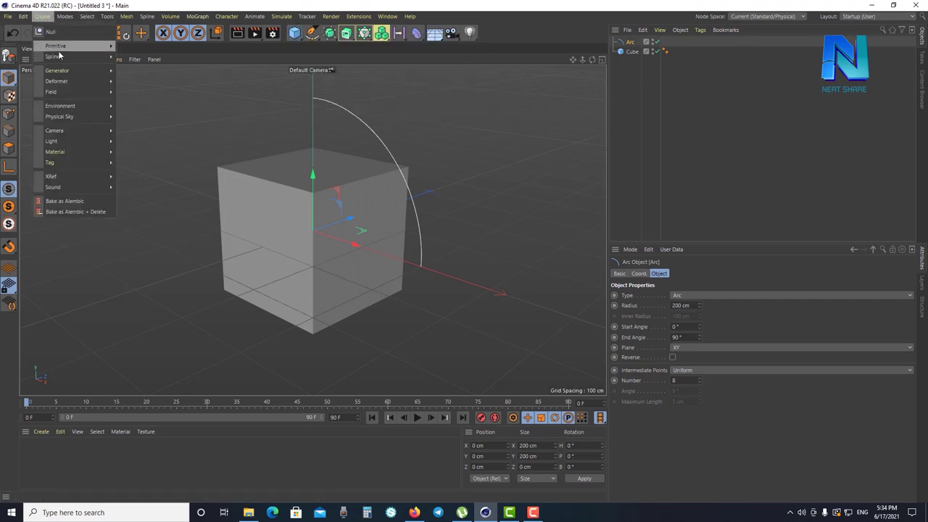
pyautogui.moveTo(52, 91)
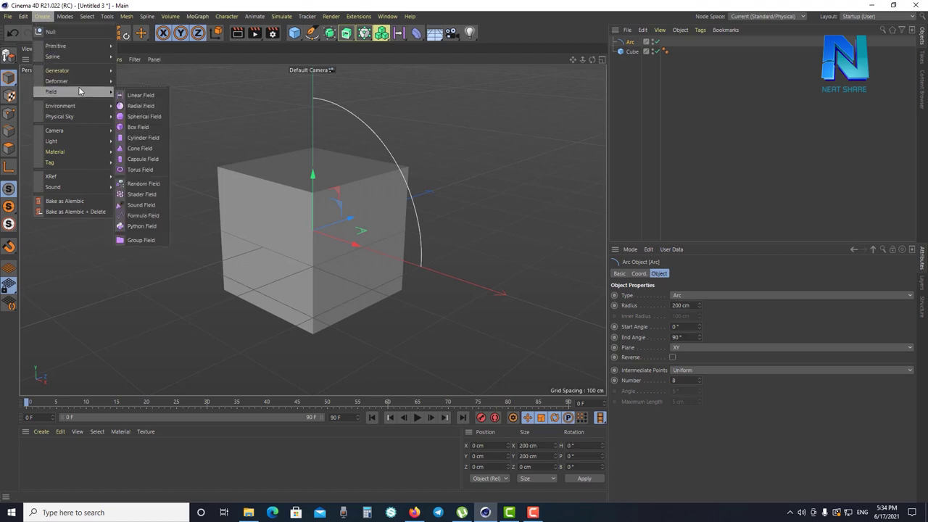
pyautogui.click(346, 54)
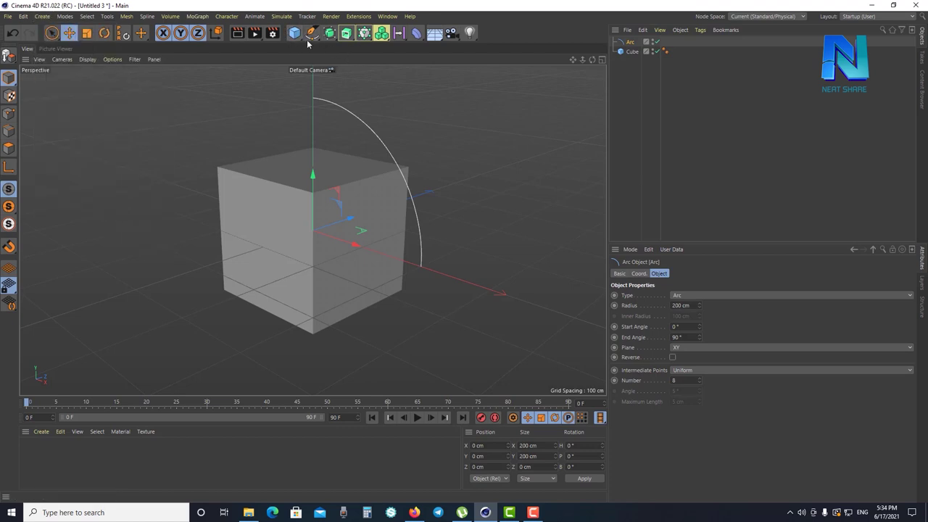
pyautogui.click(315, 39)
pyautogui.click(335, 39)
pyautogui.click(337, 39)
pyautogui.click(351, 36)
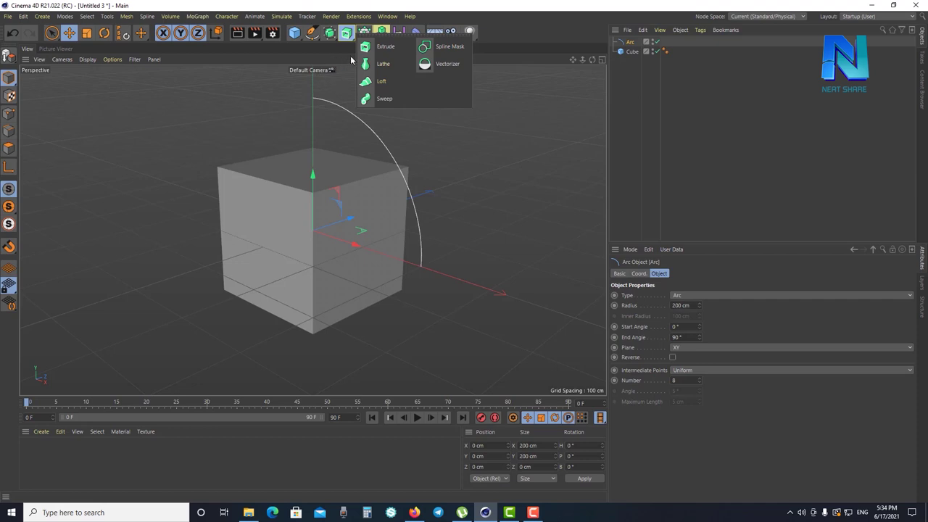
pyautogui.click(349, 57)
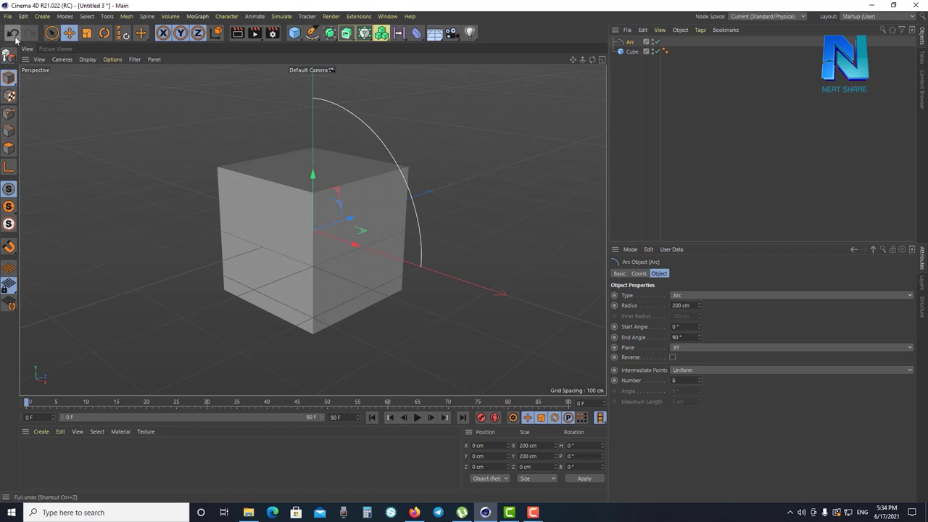
# Undo back to an empty scene, then redo so only the 200 cm cube remains
pyautogui.click(14, 35)
pyautogui.click(14, 35)
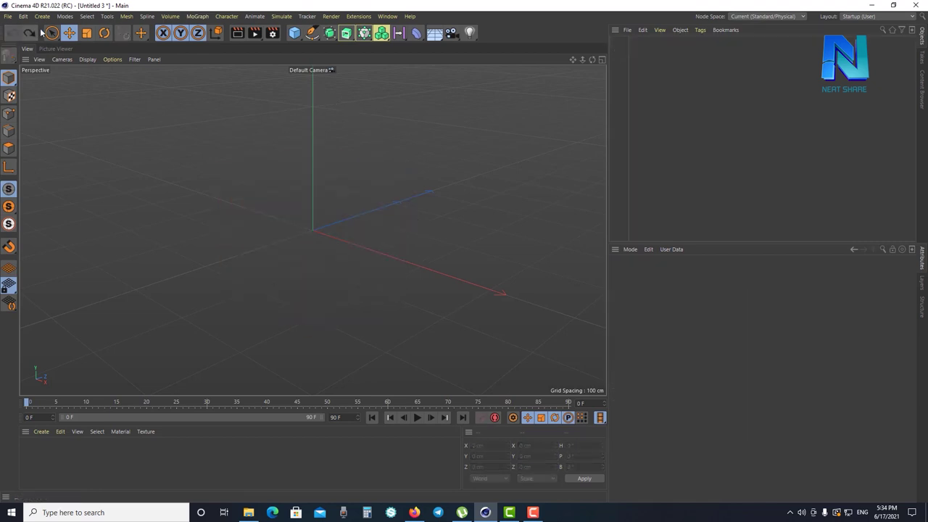
pyautogui.click(35, 36)
pyautogui.hotkey('ctrl', 'z')
pyautogui.click(36, 34)
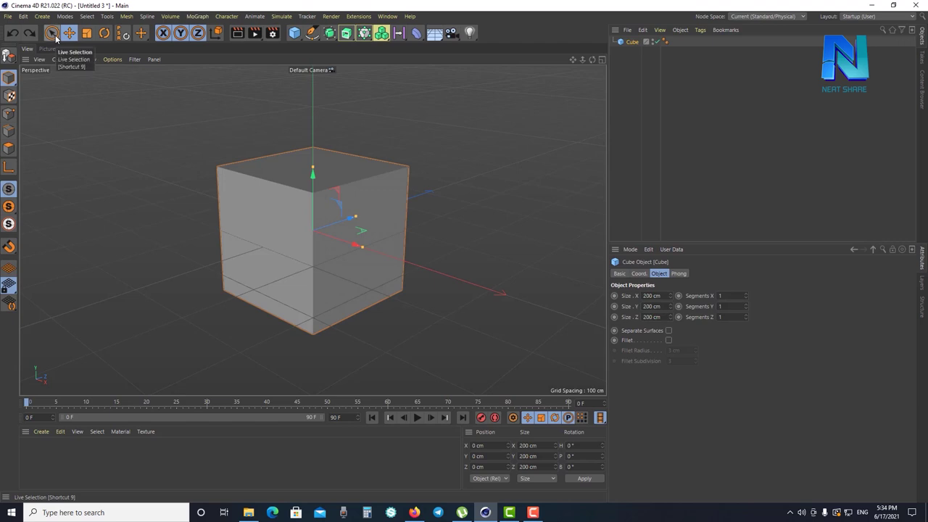
# Choose Live Selection from the selection tools flyout and browse the Select menu
pyautogui.click(56, 38)
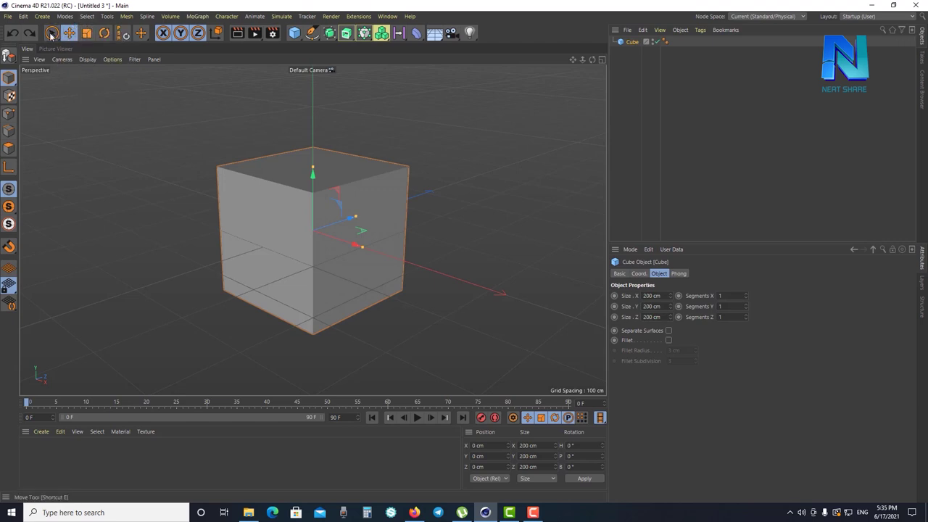
pyautogui.click(55, 40)
pyautogui.click(56, 42)
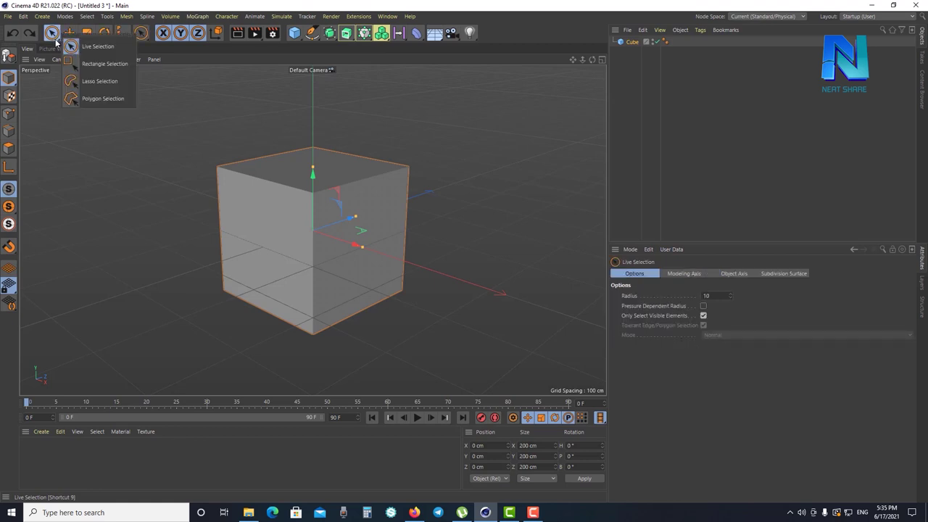
pyautogui.click(88, 16)
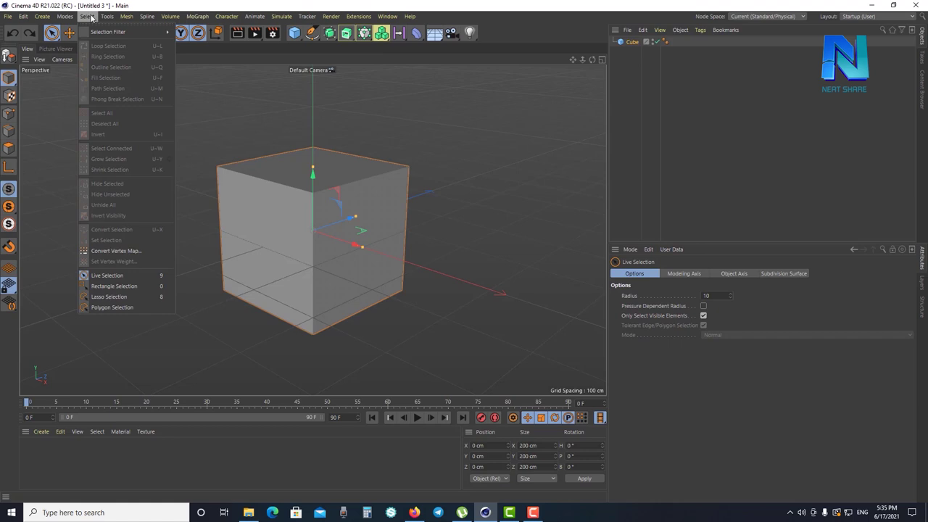
pyautogui.click(90, 16)
pyautogui.click(91, 16)
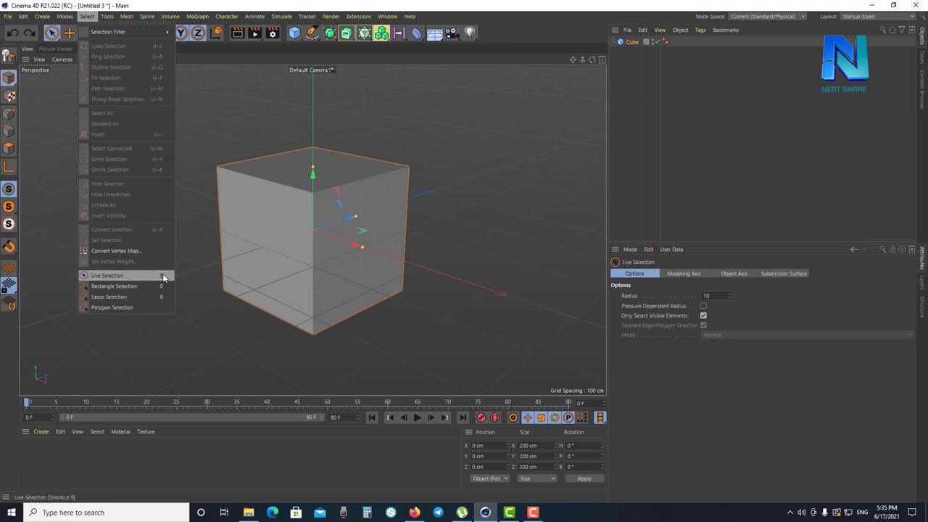
pyautogui.click(164, 276)
# Nudge the cube along X, duplicate it, and move Cube.1 left to X -642.604 cm
pyautogui.click(283, 236)
pyautogui.moveTo(360, 247)
pyautogui.mouseDown()
pyautogui.moveTo(371, 250)
pyautogui.moveTo(322, 233)
pyautogui.mouseUp()
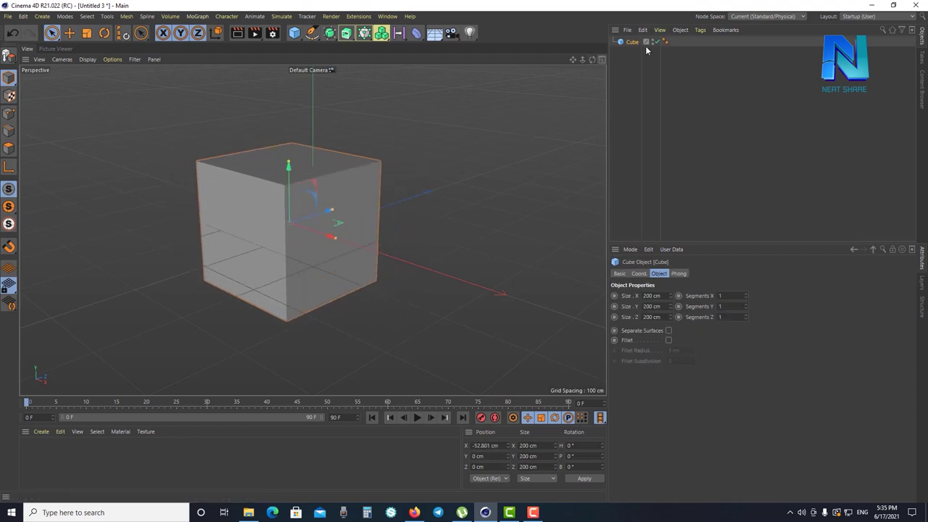
pyautogui.moveTo(632, 43); pyautogui.dragTo(635, 54)
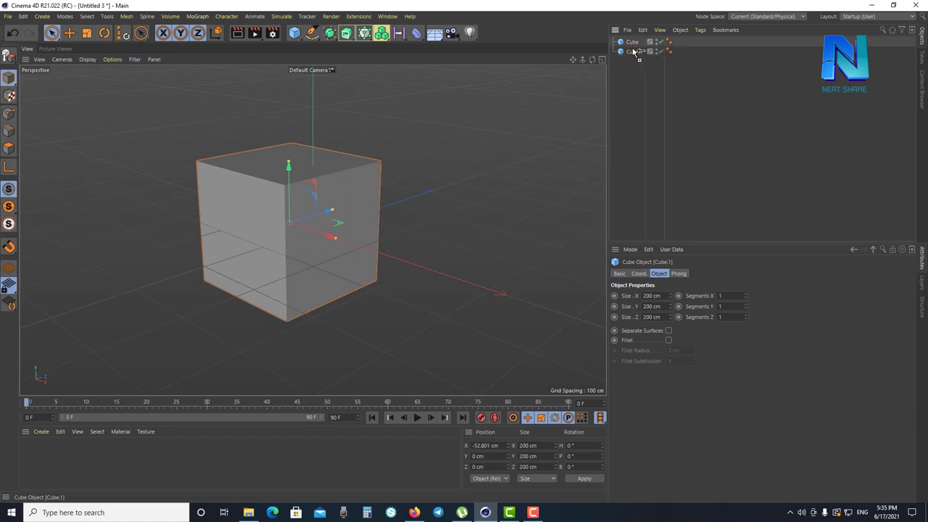
pyautogui.click(441, 201)
pyautogui.click(261, 207)
pyautogui.moveTo(326, 231); pyautogui.dragTo(131, 177)
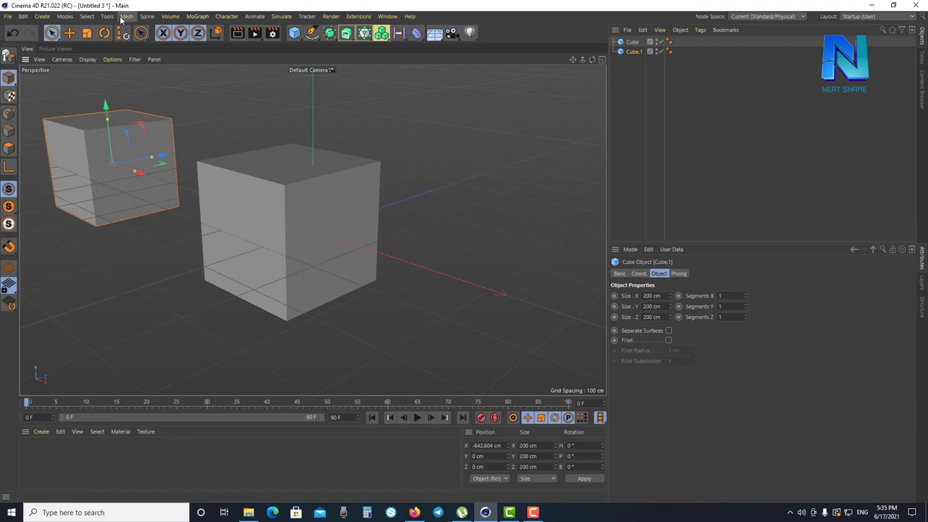
# Switch to Rectangle Selection from the Select menu
pyautogui.click(87, 16)
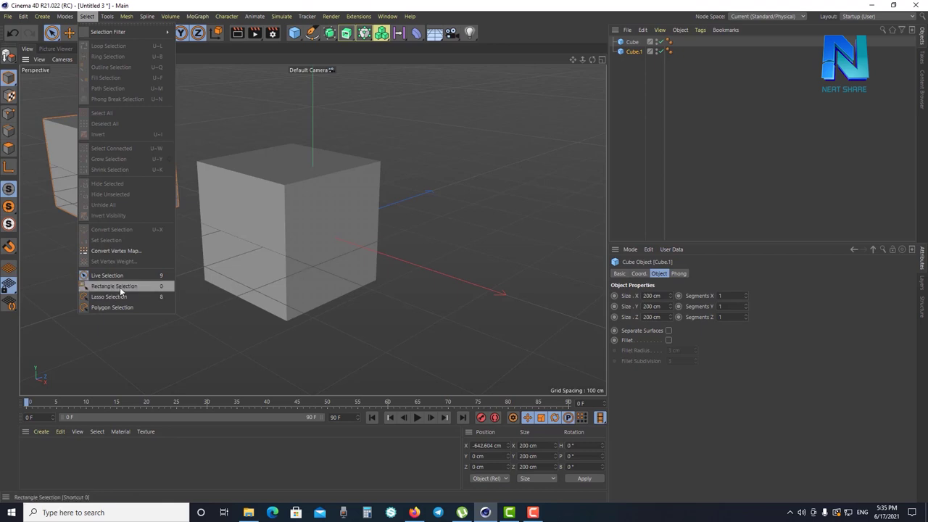
pyautogui.click(418, 210)
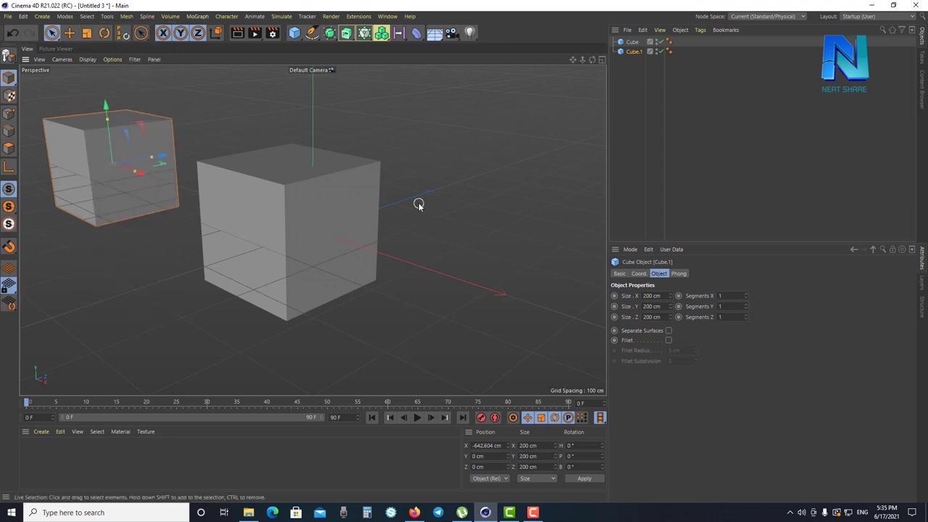
pyautogui.press('0')
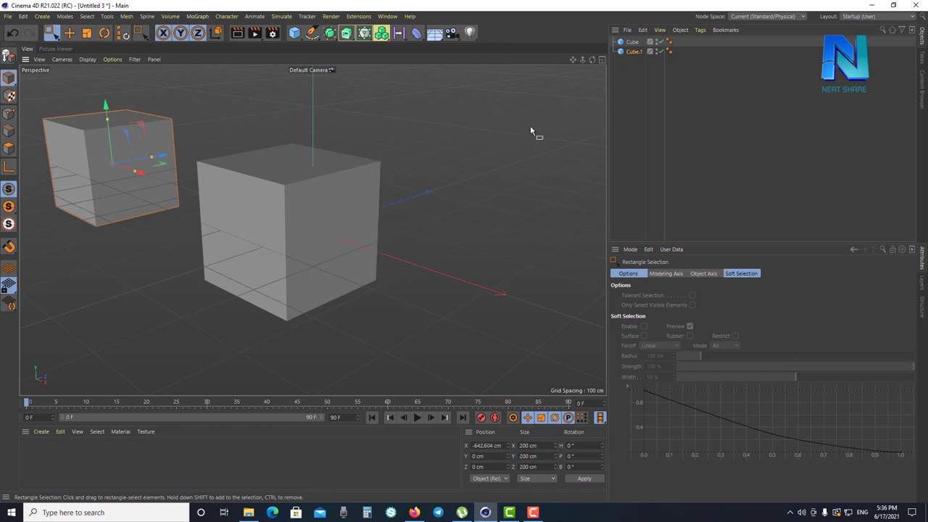
pyautogui.click(601, 60)
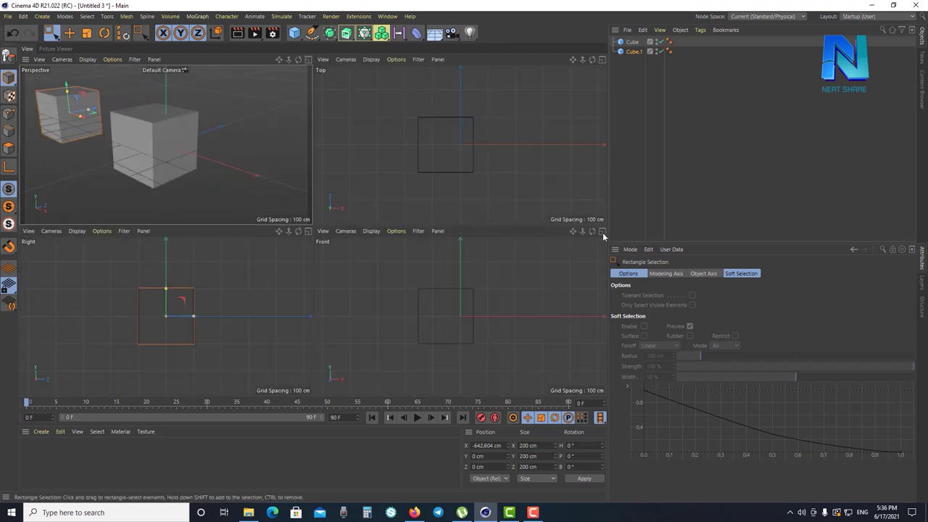
pyautogui.moveTo(368, 251); pyautogui.dragTo(520, 361)
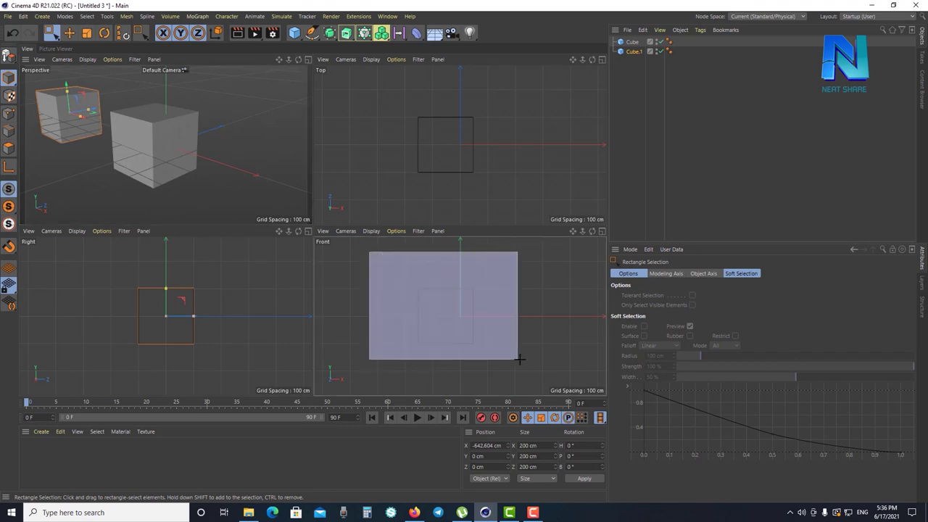
pyautogui.moveTo(360, 259); pyautogui.dragTo(526, 377)
pyautogui.moveTo(496, 279)
pyautogui.mouseDown()
pyautogui.moveTo(372, 384)
pyautogui.moveTo(341, 345)
pyautogui.moveTo(326, 384)
pyautogui.moveTo(359, 340)
pyautogui.mouseUp()
pyautogui.click(308, 59)
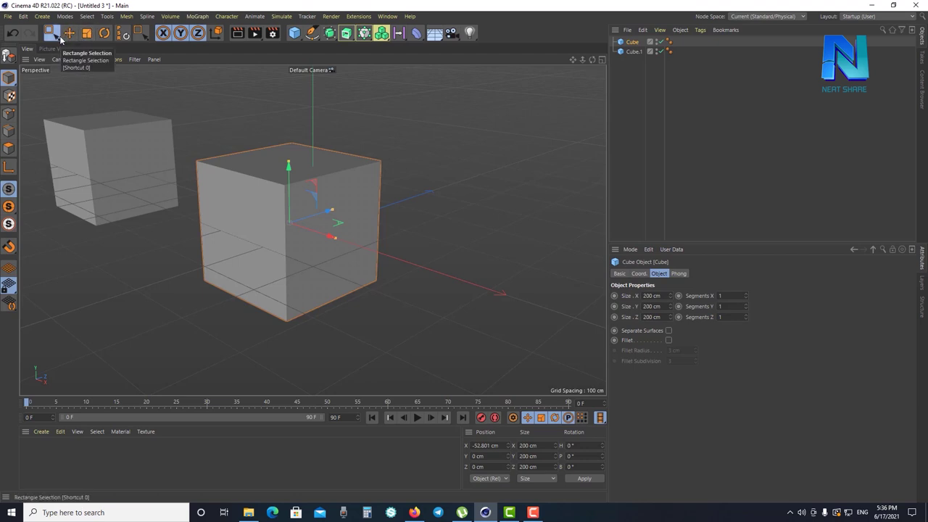
pyautogui.click(60, 40)
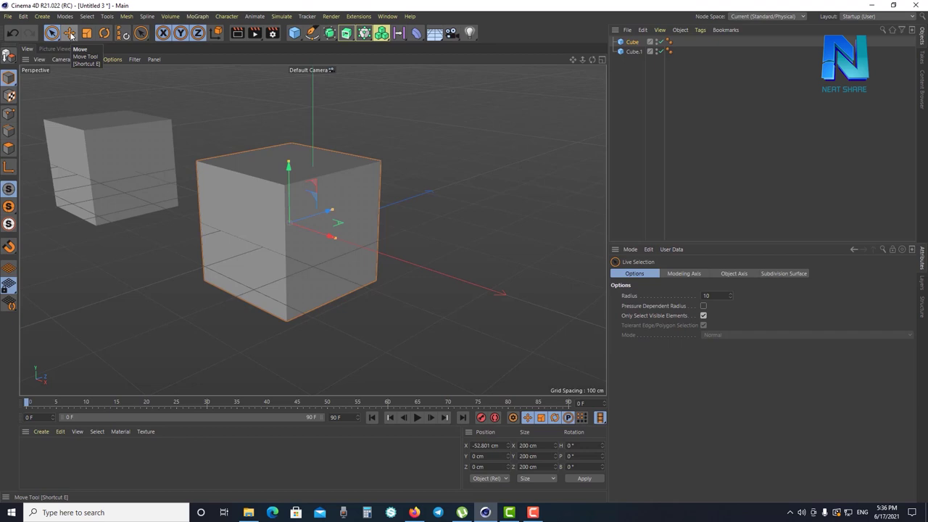
# Move the cube to X -210.251 cm and Z 156.093 cm
pyautogui.click(71, 34)
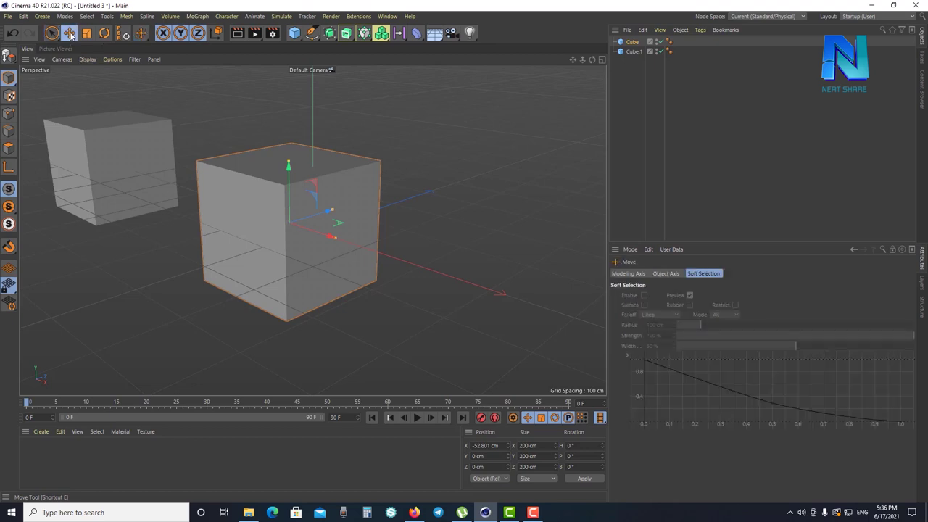
pyautogui.moveTo(326, 233); pyautogui.dragTo(324, 237)
pyautogui.moveTo(400, 186); pyautogui.dragTo(382, 249)
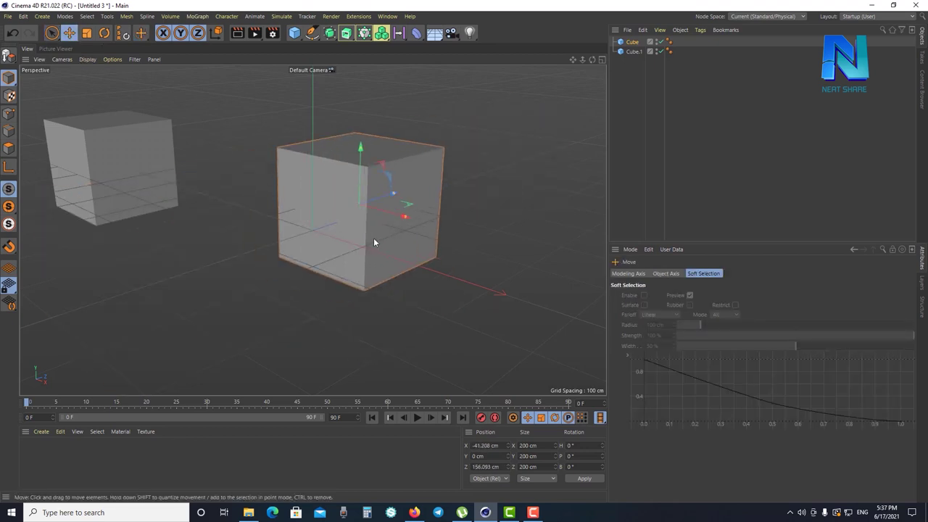
pyautogui.moveTo(399, 210)
pyautogui.keyDown('alt'); pyautogui.mouseDown()
pyautogui.moveTo(408, 237)
pyautogui.moveTo(449, 228)
pyautogui.moveTo(392, 248)
pyautogui.mouseUp(); pyautogui.keyUp('alt')
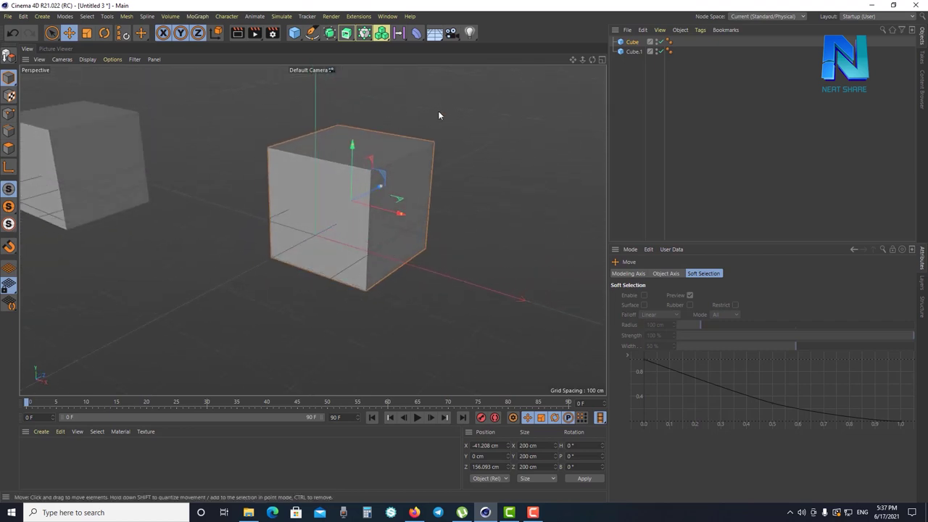
pyautogui.moveTo(391, 221)
pyautogui.mouseDown()
pyautogui.moveTo(295, 222)
pyautogui.moveTo(326, 225)
pyautogui.moveTo(397, 273)
pyautogui.moveTo(290, 249)
pyautogui.moveTo(289, 239)
pyautogui.mouseUp()
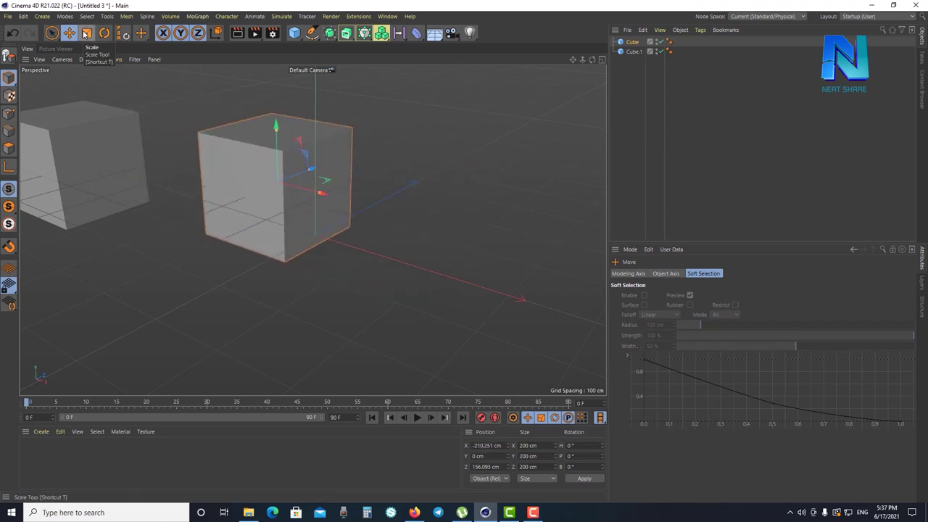
# Scale the cube uniformly to 180.6 cm and rotate its heading to 101.826°
pyautogui.click(86, 33)
pyautogui.moveTo(349, 155)
pyautogui.mouseDown()
pyautogui.moveTo(474, 133)
pyautogui.moveTo(566, 174)
pyautogui.moveTo(403, 256)
pyautogui.moveTo(524, 235)
pyautogui.moveTo(427, 225)
pyautogui.moveTo(578, 204)
pyautogui.moveTo(378, 242)
pyautogui.mouseUp()
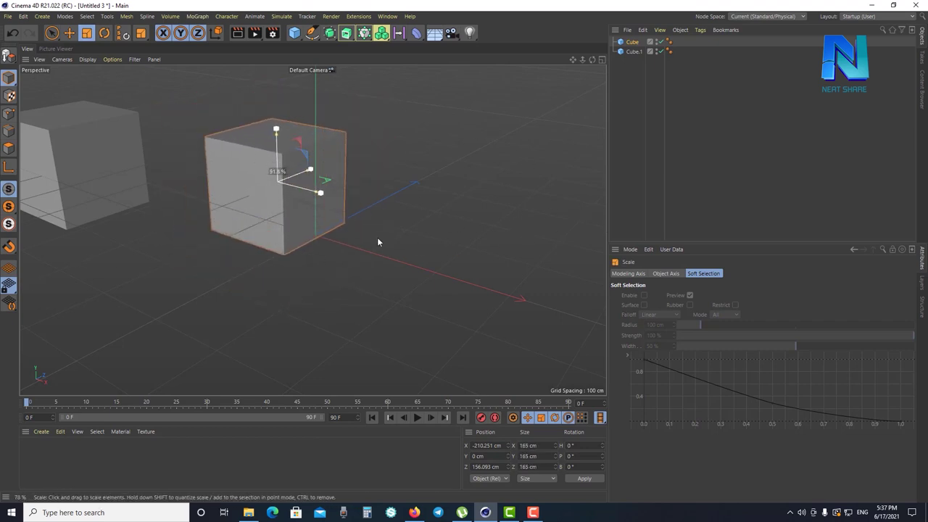
pyautogui.click(105, 33)
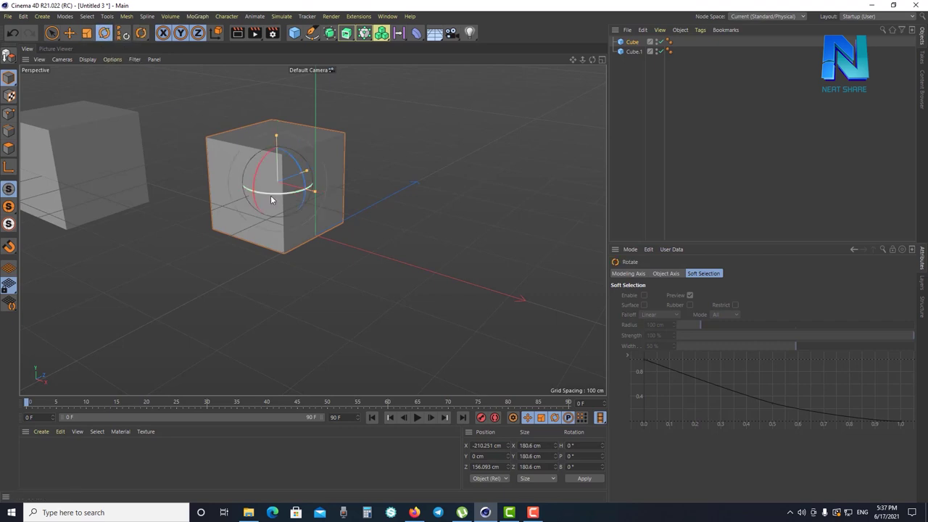
pyautogui.moveTo(267, 193)
pyautogui.mouseDown()
pyautogui.moveTo(383, 162)
pyautogui.moveTo(124, 205)
pyautogui.moveTo(369, 193)
pyautogui.mouseUp()
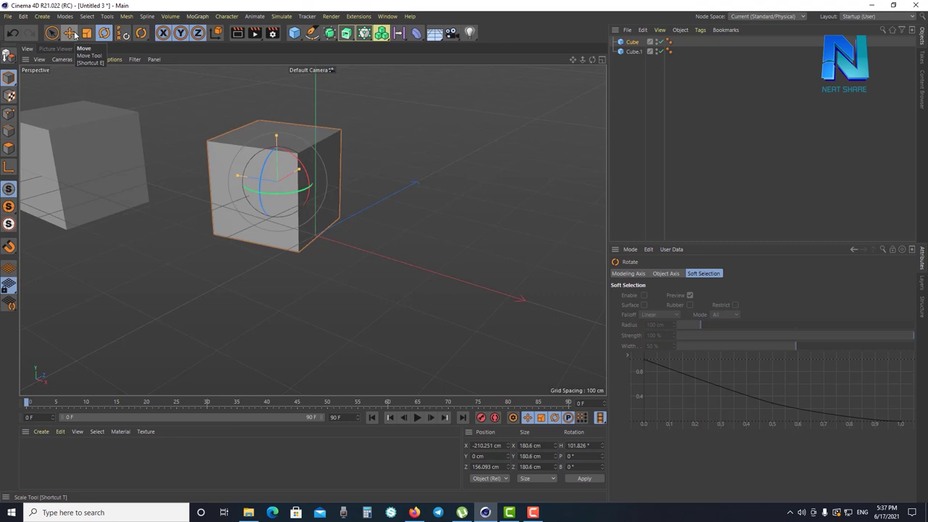
# Cycle through Move, Rotate, Rectangle Selection and Live Selection, ending on Move (E)
pyautogui.click(75, 35)
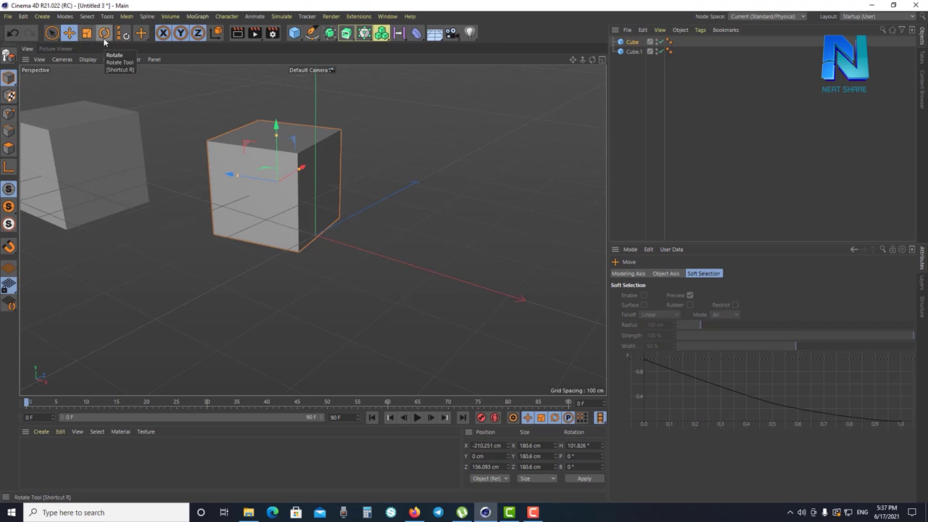
pyautogui.click(105, 38)
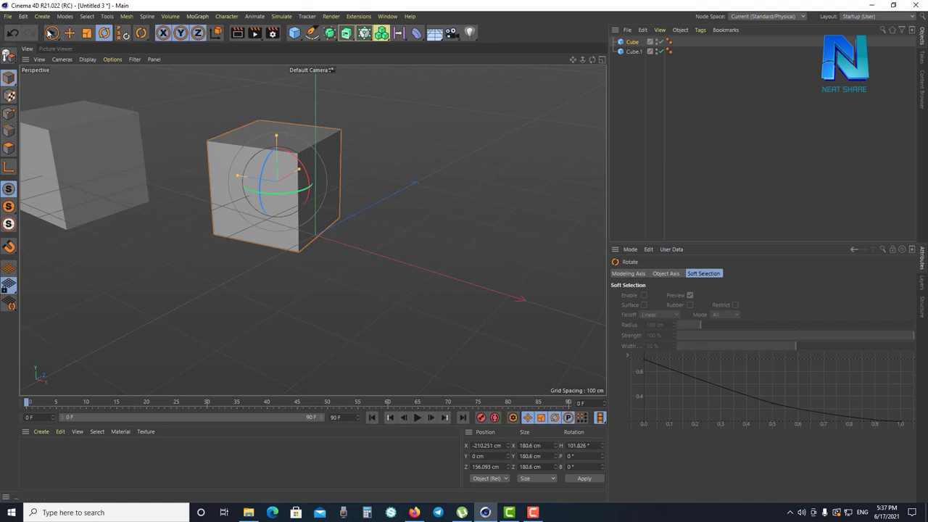
pyautogui.press('0')
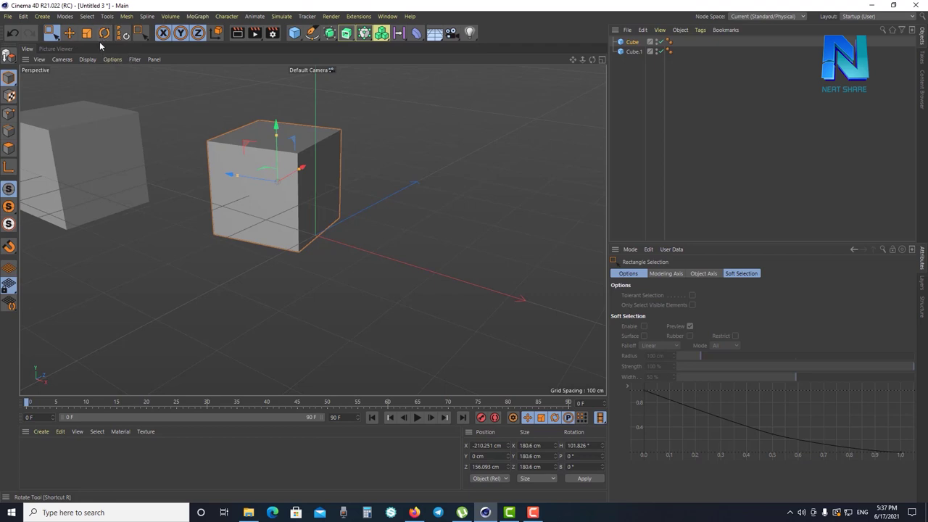
pyautogui.press('9')
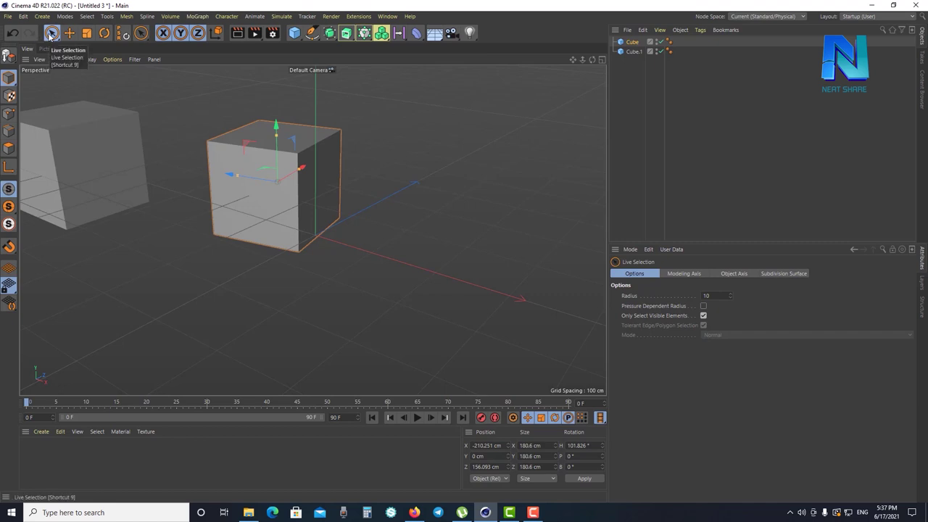
pyautogui.press('e')
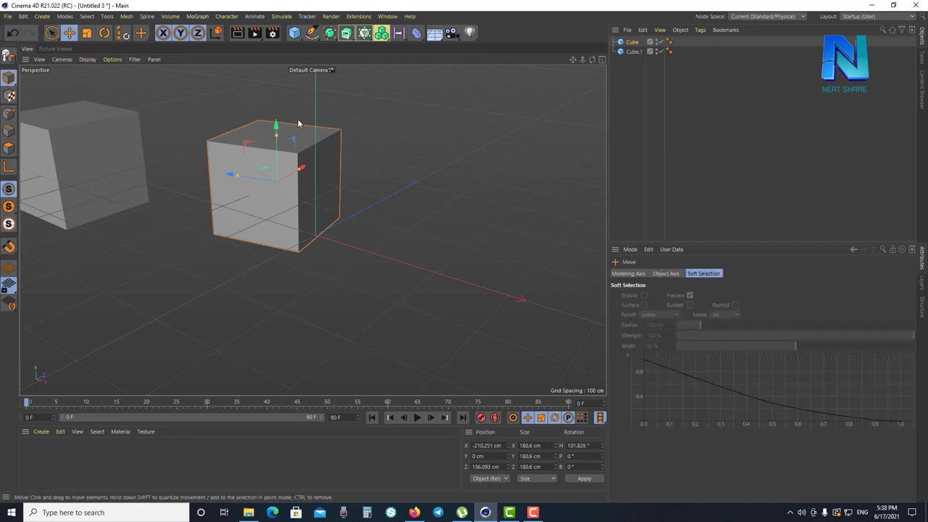
# Scale the cube uniformly to 205.342 cm, then stretch it along X to 247.74 cm
pyautogui.press('t')
pyautogui.moveTo(297, 110); pyautogui.dragTo(362, 110)
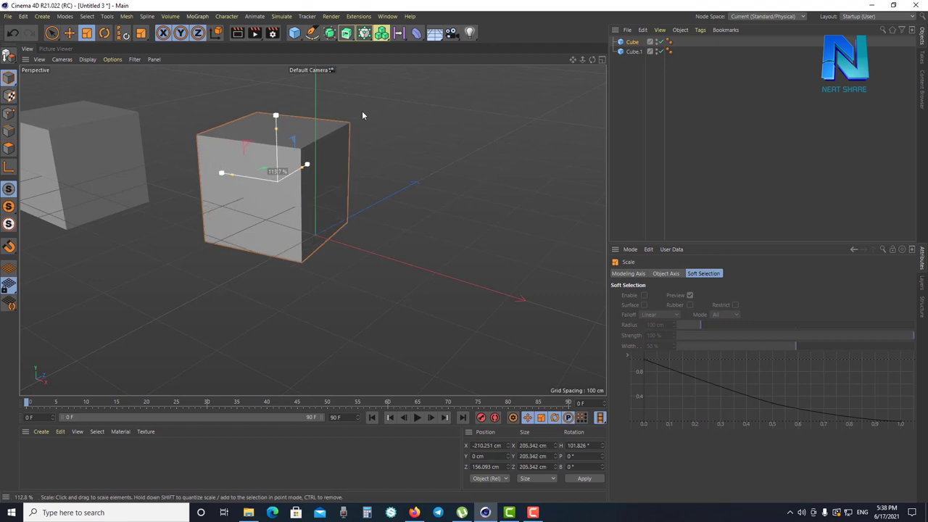
pyautogui.press('r')
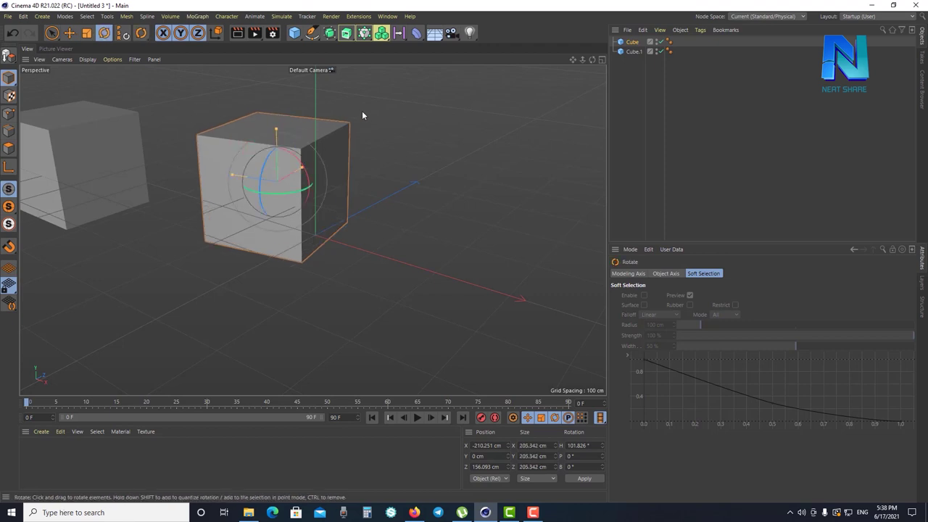
pyautogui.click(52, 33)
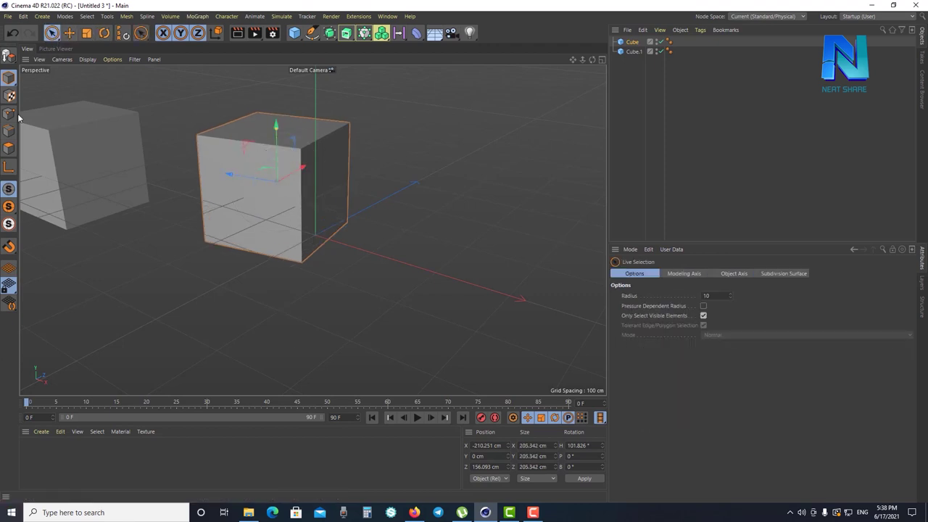
pyautogui.moveTo(303, 166); pyautogui.dragTo(313, 164)
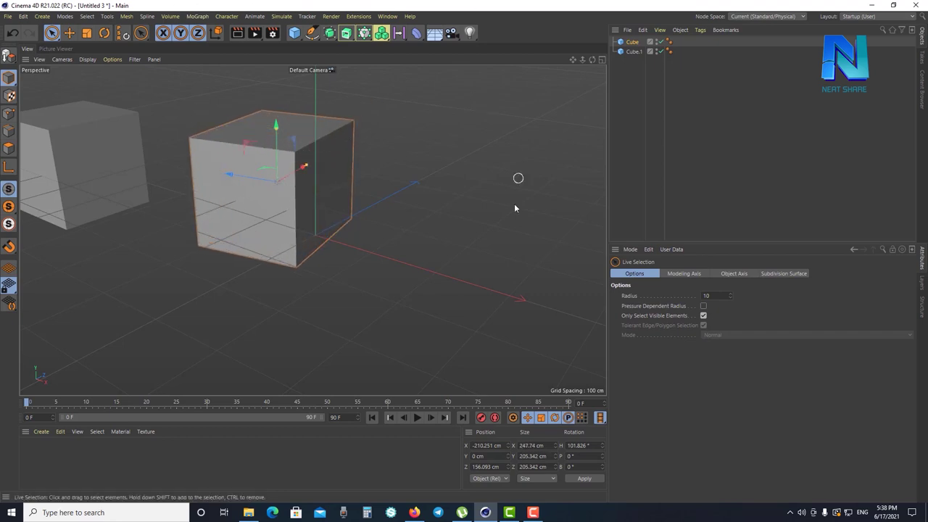
# Select Cube in the Object Manager to view its properties
pyautogui.click(628, 52)
pyautogui.click(631, 42)
pyautogui.click(633, 52)
pyautogui.click(634, 42)
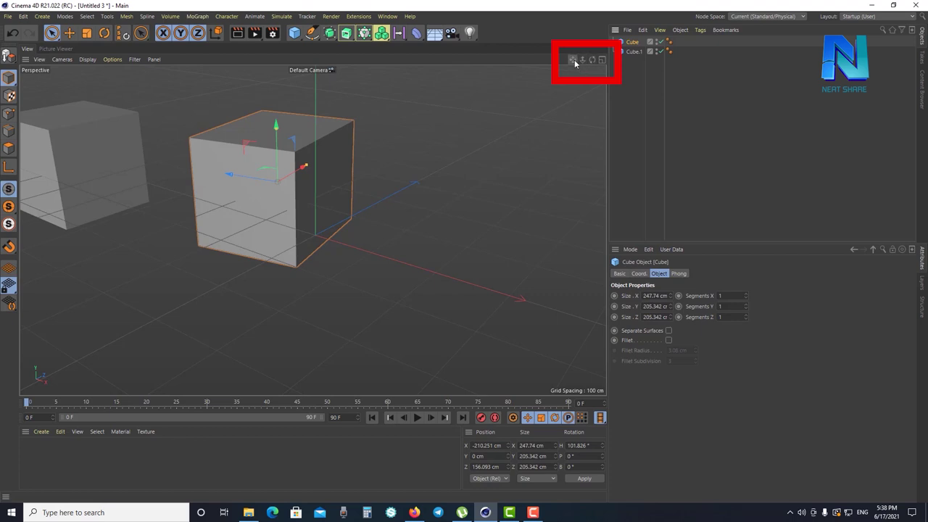
# Switch to the four-view layout (Perspective, Top, Right, Front) and pan the Top view
pyautogui.moveTo(592, 59)
pyautogui.mouseDown()
pyautogui.moveTo(313, 229)
pyautogui.moveTo(589, 61)
pyautogui.moveTo(565, 77)
pyautogui.mouseUp()
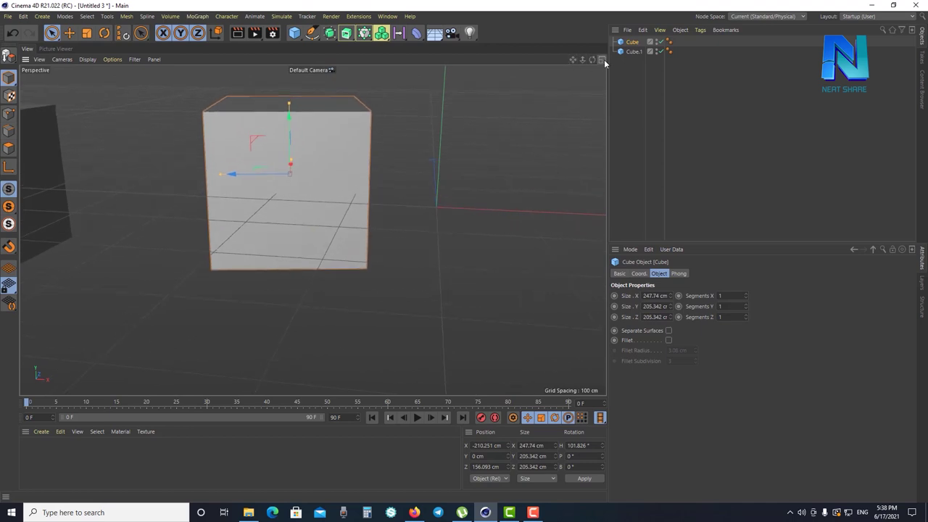
pyautogui.click(601, 60)
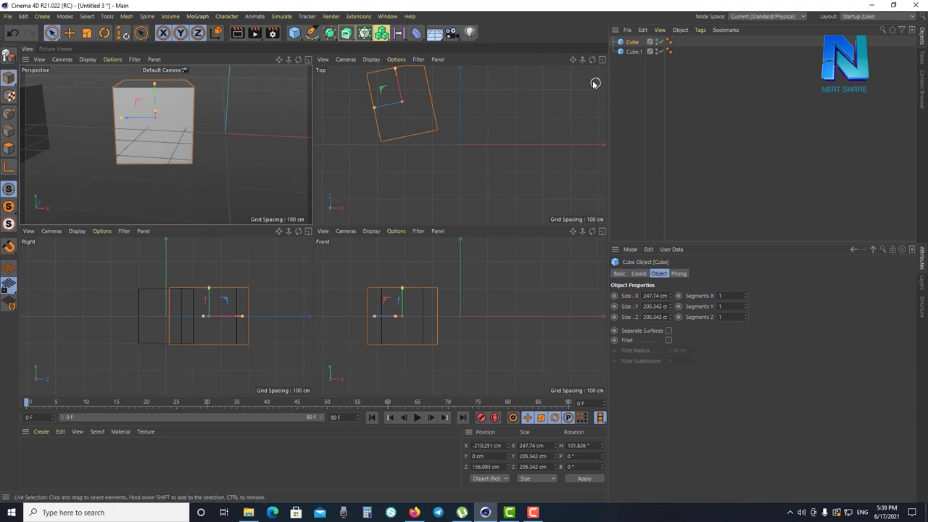
pyautogui.moveTo(573, 59)
pyautogui.mouseDown()
pyautogui.moveTo(460, 145)
pyautogui.moveTo(470, 149)
pyautogui.mouseUp()
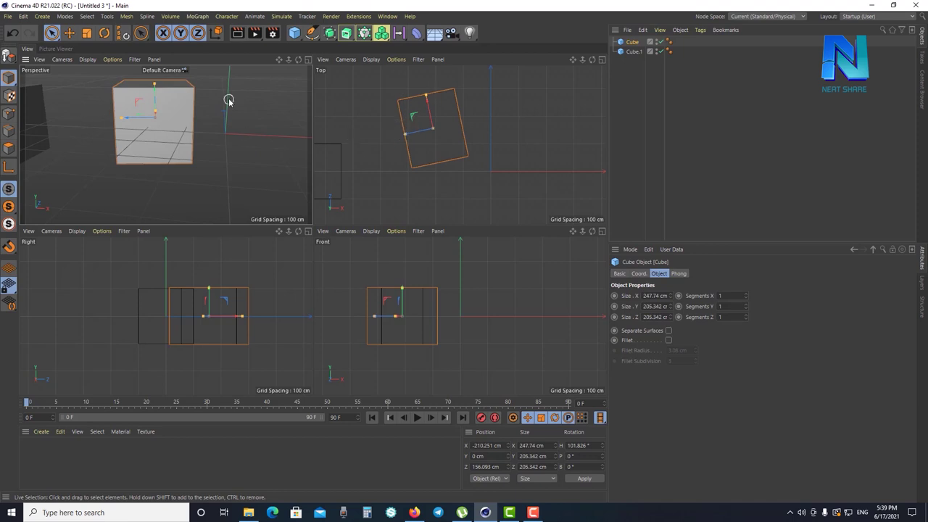
pyautogui.click(295, 34)
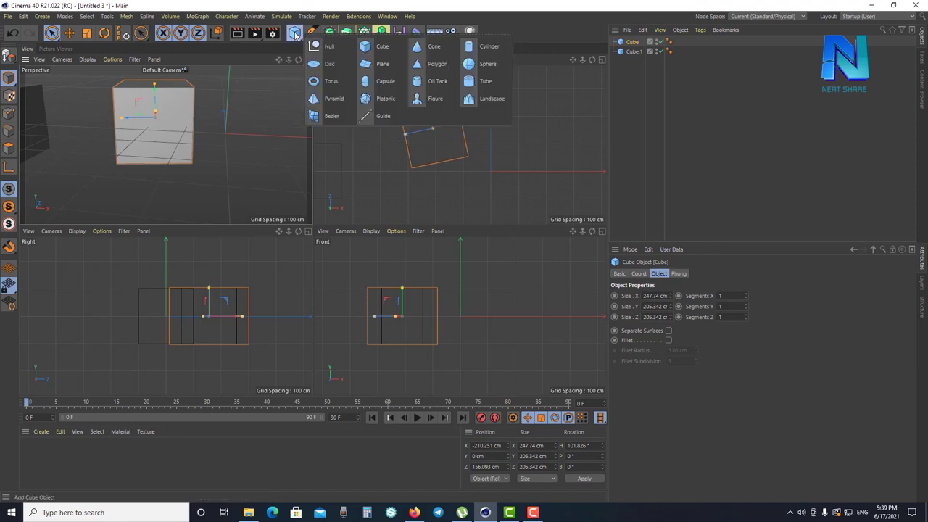
# Add a Figure mannequin and pan and orbit the Perspective view to face it
pyautogui.click(434, 98)
pyautogui.moveTo(279, 59)
pyautogui.mouseDown()
pyautogui.moveTo(229, 169)
pyautogui.moveTo(269, 182)
pyautogui.mouseUp()
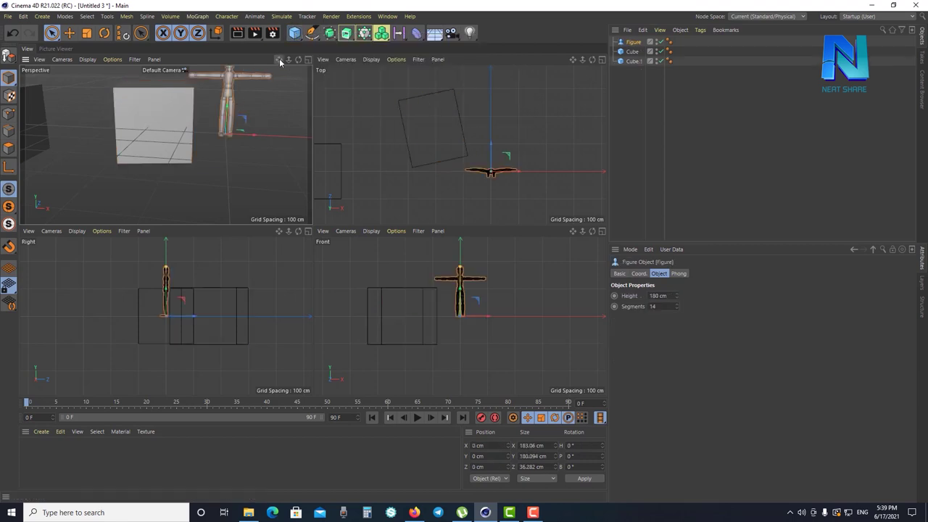
pyautogui.moveTo(281, 61); pyautogui.dragTo(229, 164)
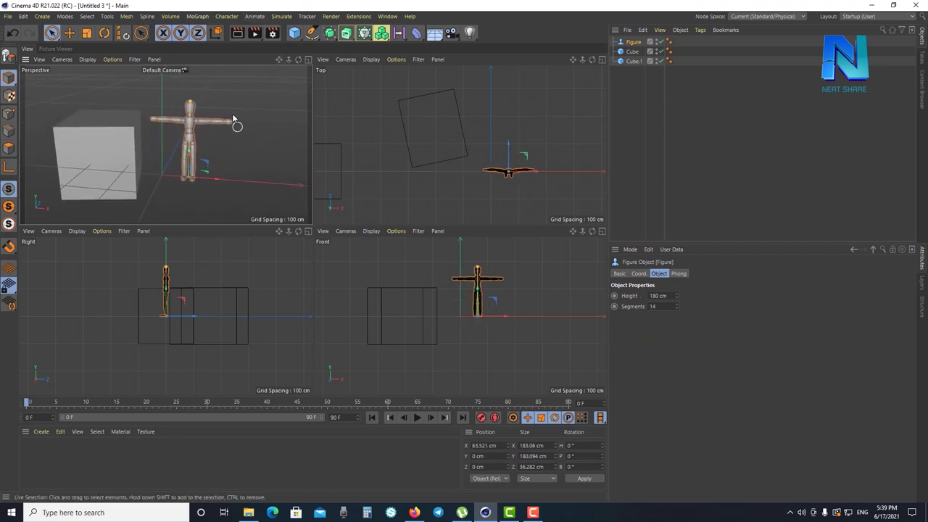
pyautogui.moveTo(234, 119)
pyautogui.keyDown('alt'); pyautogui.mouseDown()
pyautogui.moveTo(166, 145)
pyautogui.moveTo(161, 128)
pyautogui.mouseUp(); pyautogui.keyUp('alt')
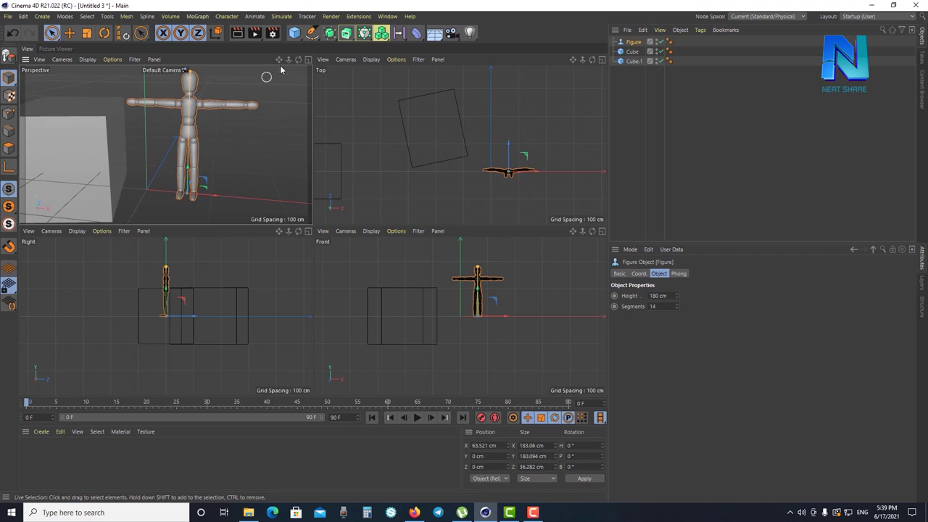
pyautogui.moveTo(280, 60); pyautogui.dragTo(281, 66)
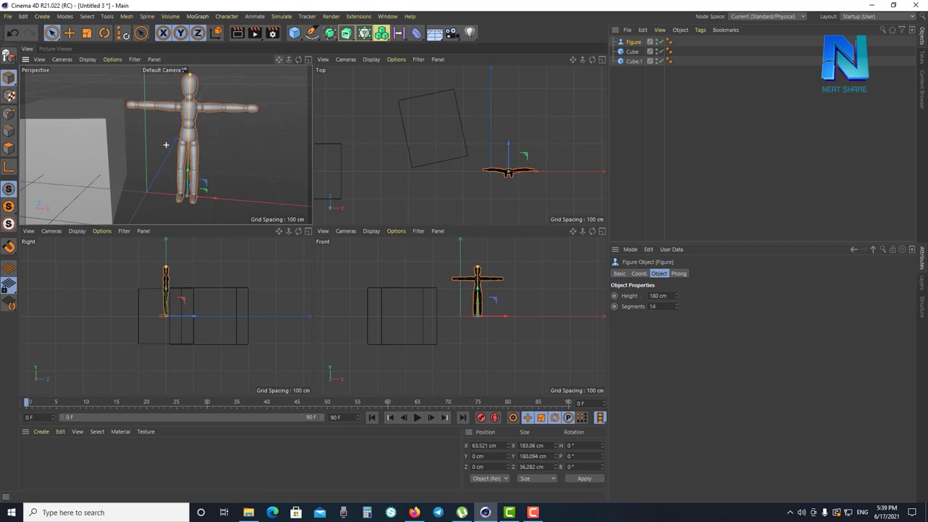
# Select and deselect the Figure and cube, then maximize the Perspective view
pyautogui.click(429, 107)
pyautogui.click(513, 178)
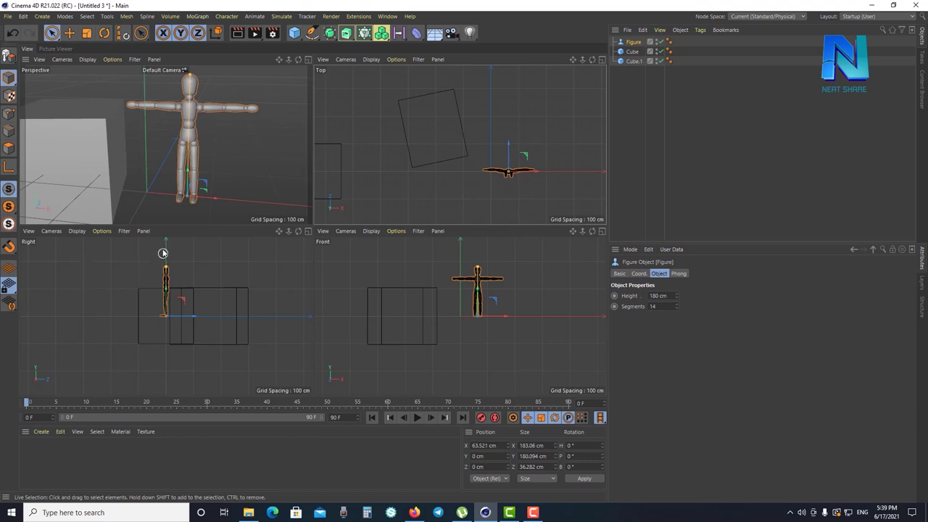
pyautogui.click(142, 293)
pyautogui.click(397, 288)
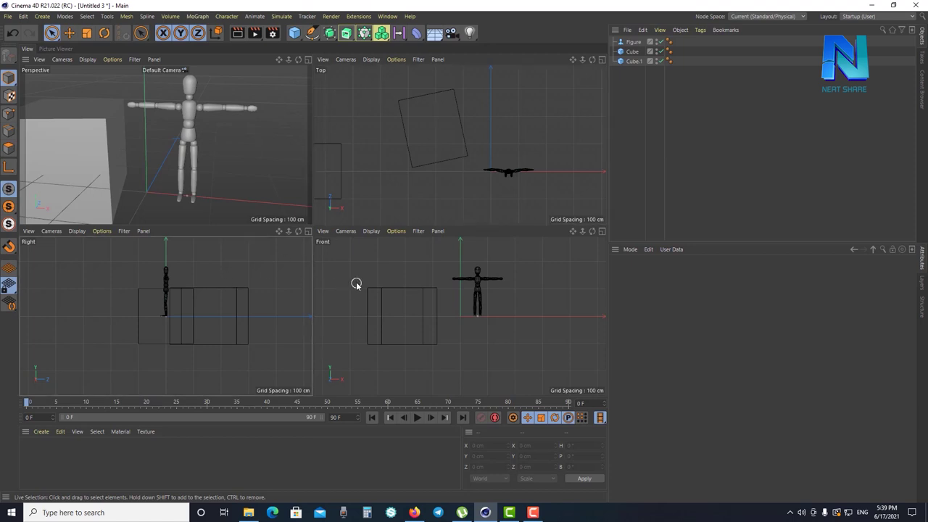
pyautogui.click(408, 155)
pyautogui.click(347, 272)
pyautogui.click(308, 59)
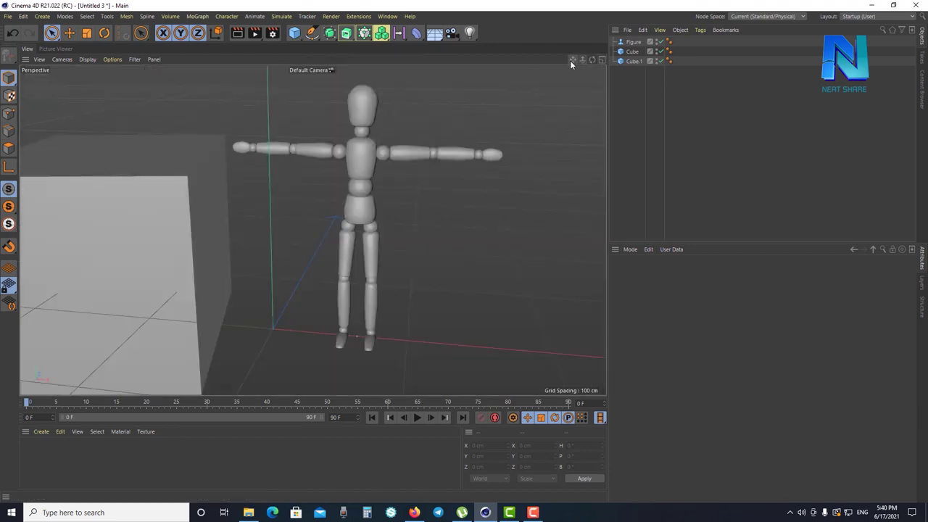
# Orbit, zoom and pan the perspective view to frame the T-posed Figure beside the stretched Cube
pyautogui.moveTo(573, 61); pyautogui.dragTo(313, 230)
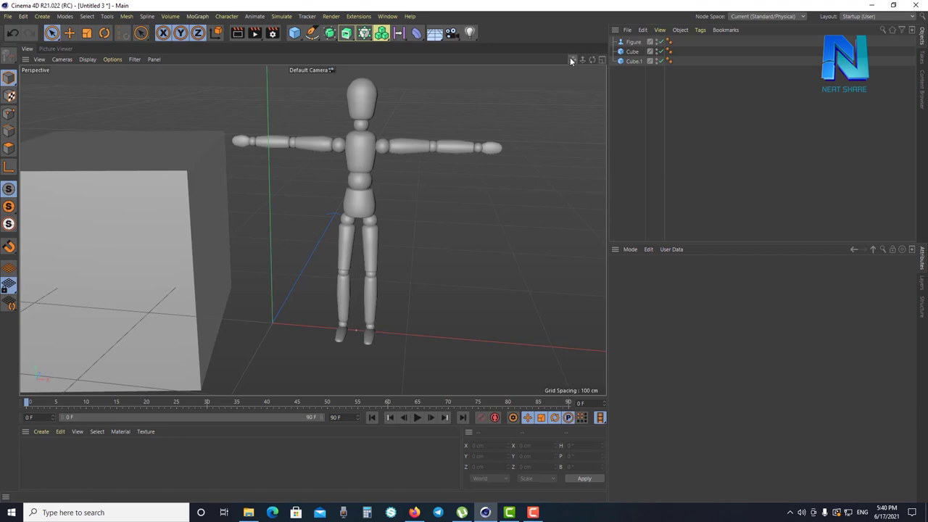
pyautogui.keyDown('alt'); pyautogui.moveTo(312, 229); pyautogui.dragTo(312, 230); pyautogui.keyUp('alt')
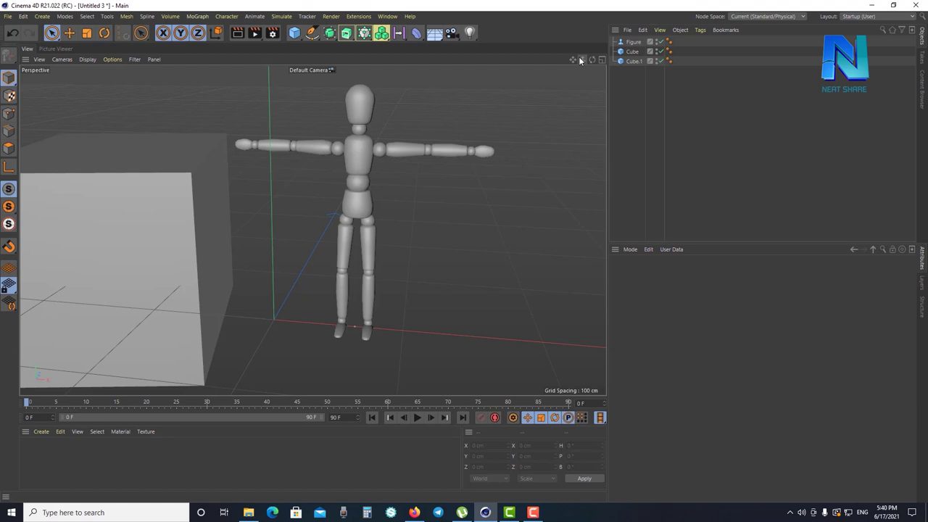
pyautogui.moveTo(582, 60); pyautogui.dragTo(582, 59)
pyautogui.keyDown('alt'); pyautogui.moveTo(312, 230); pyautogui.dragTo(312, 230); pyautogui.keyUp('alt')
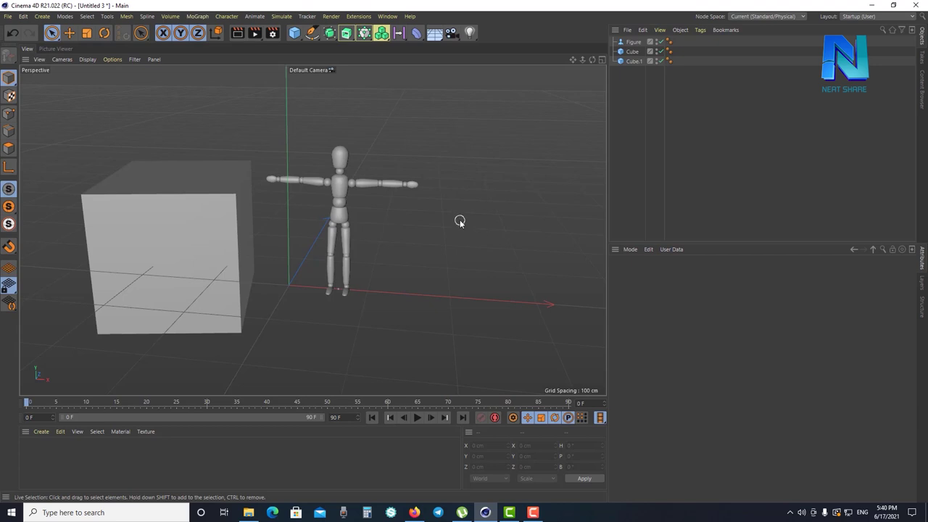
pyautogui.moveTo(365, 313)
pyautogui.mouseDown(button='middle')
pyautogui.moveTo(398, 290)
pyautogui.moveTo(347, 268)
pyautogui.moveTo(323, 271)
pyautogui.moveTo(364, 292)
pyautogui.moveTo(389, 290)
pyautogui.moveTo(391, 263)
pyautogui.moveTo(394, 271)
pyautogui.moveTo(379, 267)
pyautogui.moveTo(417, 257)
pyautogui.moveTo(345, 258)
pyautogui.moveTo(352, 271)
pyautogui.moveTo(389, 263)
pyautogui.moveTo(381, 296)
pyautogui.moveTo(275, 292)
pyautogui.moveTo(367, 268)
pyautogui.moveTo(393, 290)
pyautogui.moveTo(372, 169)
pyautogui.moveTo(411, 173)
pyautogui.mouseUp(button='middle')
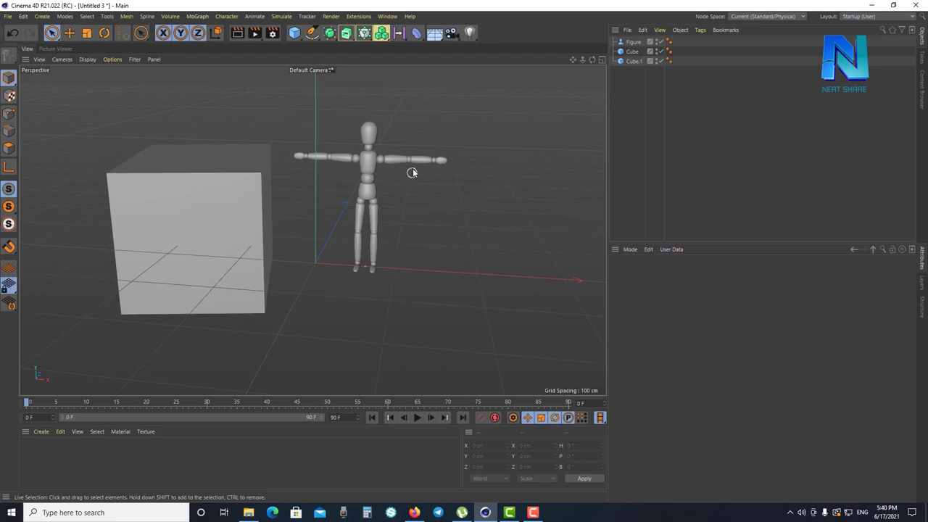
pyautogui.moveTo(460, 156)
pyautogui.mouseDown(button='middle')
pyautogui.moveTo(355, 159)
pyautogui.moveTo(391, 163)
pyautogui.moveTo(211, 203)
pyautogui.moveTo(385, 166)
pyautogui.moveTo(348, 215)
pyautogui.mouseUp(button='middle')
pyautogui.moveTo(169, 226)
pyautogui.mouseDown(button='middle')
pyautogui.moveTo(192, 218)
pyautogui.moveTo(188, 205)
pyautogui.moveTo(151, 203)
pyautogui.moveTo(188, 208)
pyautogui.moveTo(188, 192)
pyautogui.moveTo(192, 215)
pyautogui.moveTo(199, 201)
pyautogui.mouseUp(button='middle')
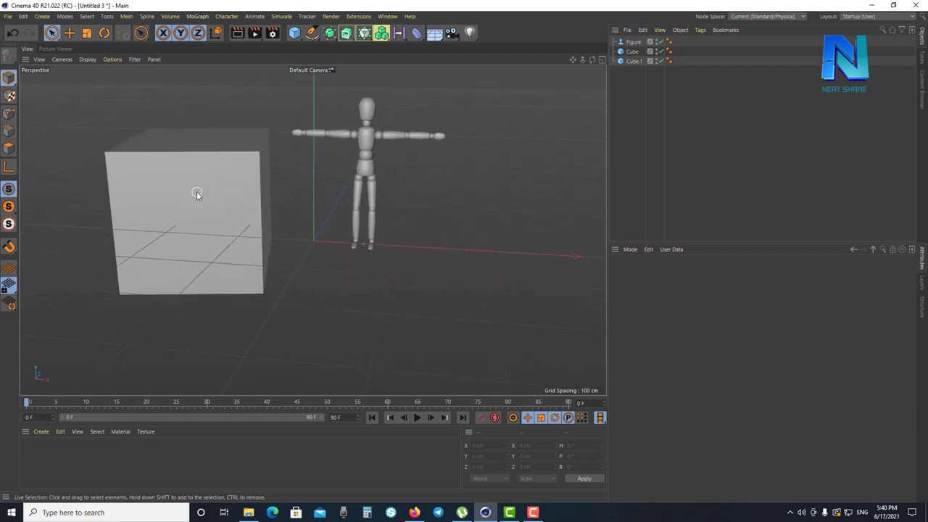
pyautogui.moveTo(198, 205)
pyautogui.keyDown('alt'); pyautogui.mouseDown(button='right')
pyautogui.moveTo(202, 230)
pyautogui.moveTo(224, 136)
pyautogui.moveTo(233, 176)
pyautogui.moveTo(269, 92)
pyautogui.moveTo(244, 213)
pyautogui.moveTo(163, 210)
pyautogui.moveTo(174, 211)
pyautogui.moveTo(169, 244)
pyautogui.moveTo(181, 187)
pyautogui.moveTo(167, 247)
pyautogui.moveTo(202, 145)
pyautogui.moveTo(205, 213)
pyautogui.moveTo(227, 169)
pyautogui.moveTo(226, 232)
pyautogui.moveTo(207, 273)
pyautogui.moveTo(228, 163)
pyautogui.moveTo(187, 290)
pyautogui.moveTo(202, 197)
pyautogui.moveTo(174, 274)
pyautogui.moveTo(257, 218)
pyautogui.mouseUp(button='right'); pyautogui.keyUp('alt')
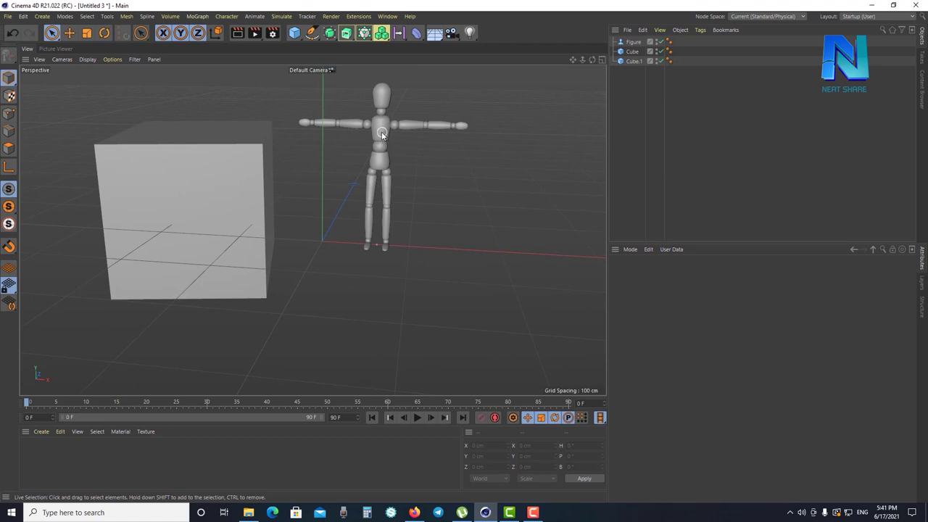
# Zoom out from the close-up with the scroll wheel
pyautogui.scroll(2, 382, 134)
pyautogui.scroll(3, 381, 134)
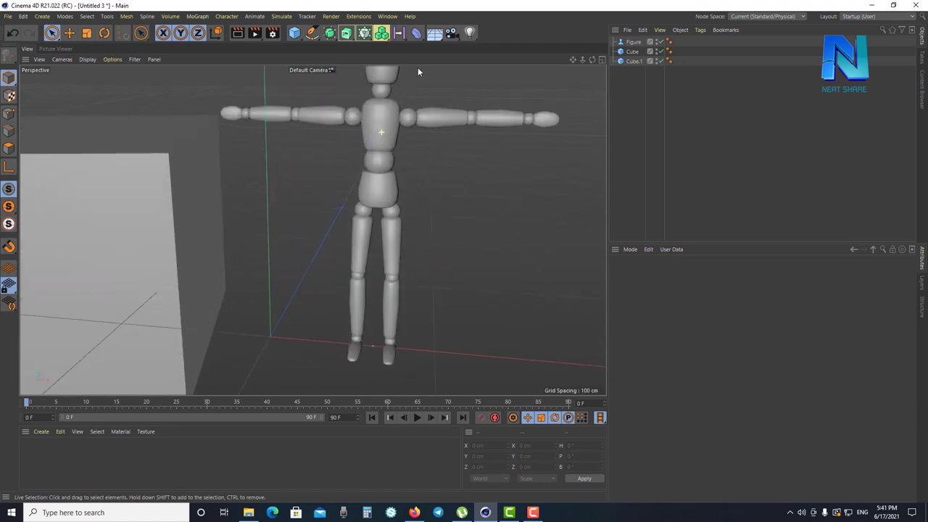
pyautogui.scroll(4, 382, 134)
pyautogui.scroll(5, 382, 134)
pyautogui.scroll(-5, 482, 199)
pyautogui.scroll(3, 500, 185)
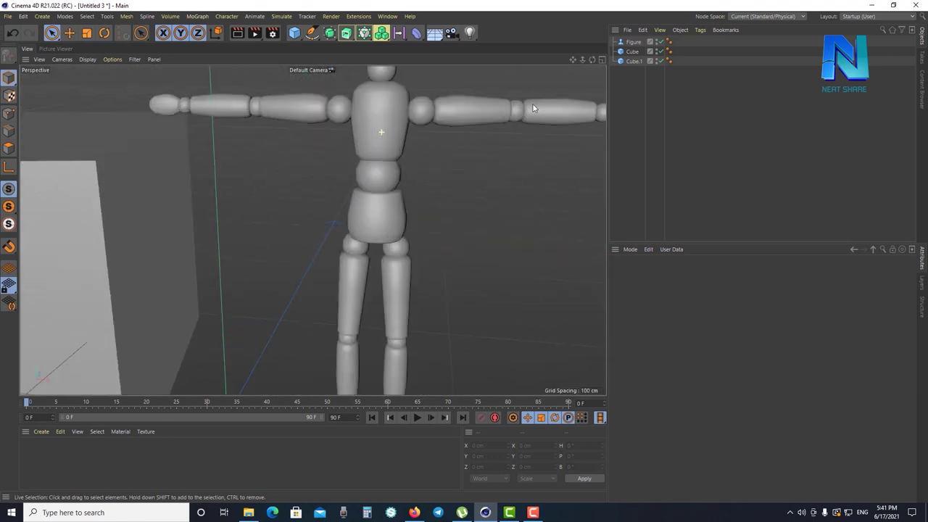
pyautogui.scroll(2, 515, 174)
pyautogui.scroll(1, 521, 166)
pyautogui.scroll(-5, 508, 210)
pyautogui.scroll(-1, 489, 268)
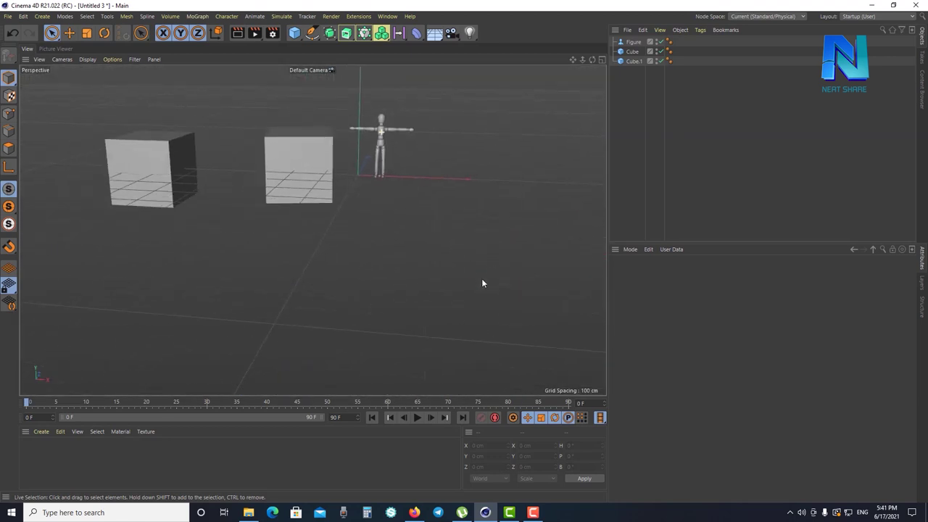
# Orbit to an elevated angled view showing the front cube and the Figure together
pyautogui.moveTo(128, 170)
pyautogui.keyDown('alt'); pyautogui.mouseDown(button='right')
pyautogui.moveTo(246, 86)
pyautogui.moveTo(203, 160)
pyautogui.moveTo(271, 77)
pyautogui.moveTo(207, 170)
pyautogui.moveTo(215, 196)
pyautogui.mouseUp(button='right'); pyautogui.keyUp('alt')
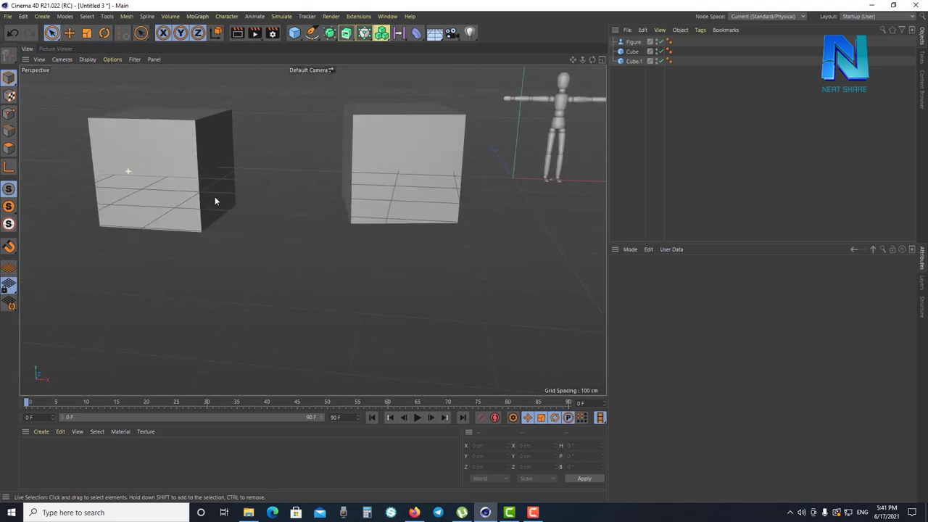
pyautogui.keyDown('alt'); pyautogui.moveTo(196, 154); pyautogui.dragTo(158, 181, button='right'); pyautogui.keyUp('alt')
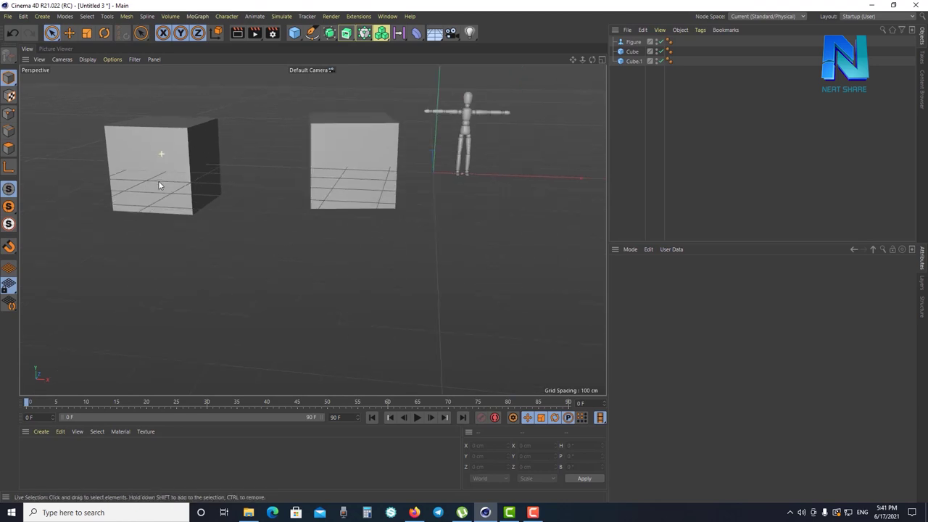
pyautogui.moveTo(379, 148)
pyautogui.keyDown('alt'); pyautogui.mouseDown(button='right')
pyautogui.moveTo(447, 93)
pyautogui.moveTo(440, 317)
pyautogui.moveTo(474, 145)
pyautogui.mouseUp(button='right'); pyautogui.keyUp('alt')
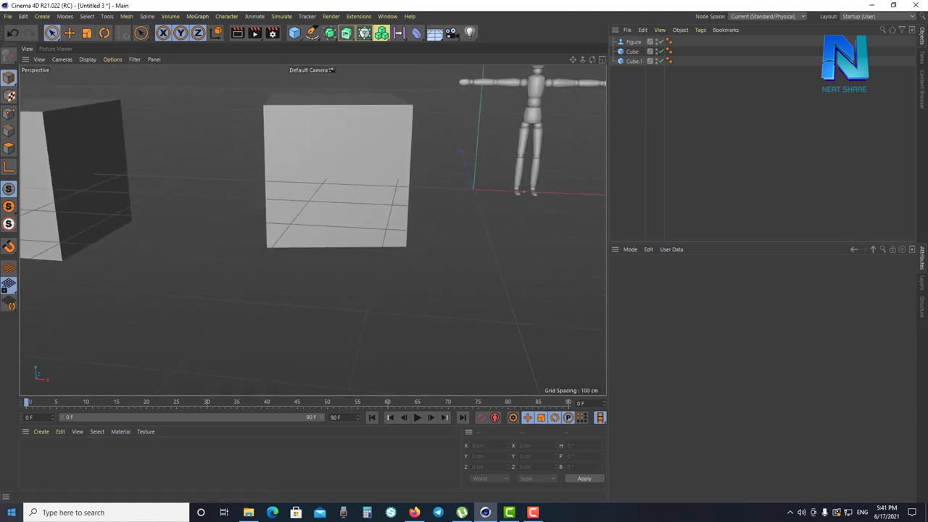
pyautogui.moveTo(580, 98)
pyautogui.keyDown('alt'); pyautogui.mouseDown(button='right')
pyautogui.moveTo(546, 79)
pyautogui.moveTo(531, 118)
pyautogui.mouseUp(button='right'); pyautogui.keyUp('alt')
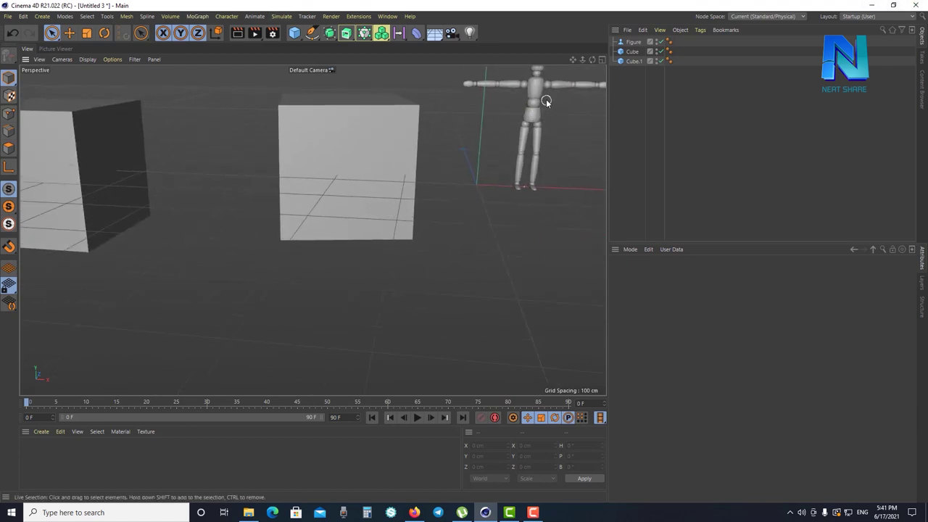
pyautogui.moveTo(537, 90)
pyautogui.keyDown('alt'); pyautogui.mouseDown()
pyautogui.moveTo(412, 93)
pyautogui.moveTo(537, 99)
pyautogui.mouseUp(); pyautogui.keyUp('alt')
pyautogui.moveTo(345, 135)
pyautogui.keyDown('alt'); pyautogui.mouseDown()
pyautogui.moveTo(383, 109)
pyautogui.moveTo(408, 110)
pyautogui.moveTo(315, 124)
pyautogui.moveTo(257, 120)
pyautogui.moveTo(318, 124)
pyautogui.mouseUp(); pyautogui.keyUp('alt')
pyautogui.keyDown('alt'); pyautogui.moveTo(362, 95); pyautogui.dragTo(329, 163); pyautogui.keyUp('alt')
pyautogui.keyDown('alt'); pyautogui.moveTo(390, 88); pyautogui.dragTo(389, 99); pyautogui.keyUp('alt')
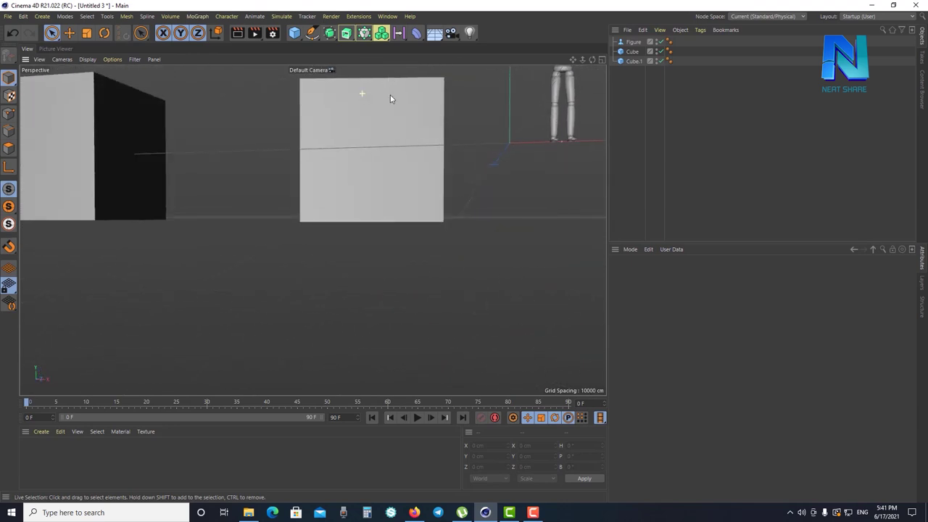
pyautogui.moveTo(281, 174)
pyautogui.keyDown('alt'); pyautogui.mouseDown()
pyautogui.moveTo(350, 197)
pyautogui.moveTo(404, 193)
pyautogui.moveTo(294, 193)
pyautogui.moveTo(376, 202)
pyautogui.moveTo(400, 178)
pyautogui.moveTo(377, 153)
pyautogui.moveTo(401, 141)
pyautogui.moveTo(403, 155)
pyautogui.moveTo(334, 196)
pyautogui.moveTo(342, 158)
pyautogui.moveTo(332, 203)
pyautogui.moveTo(343, 144)
pyautogui.moveTo(345, 195)
pyautogui.mouseUp(); pyautogui.keyUp('alt')
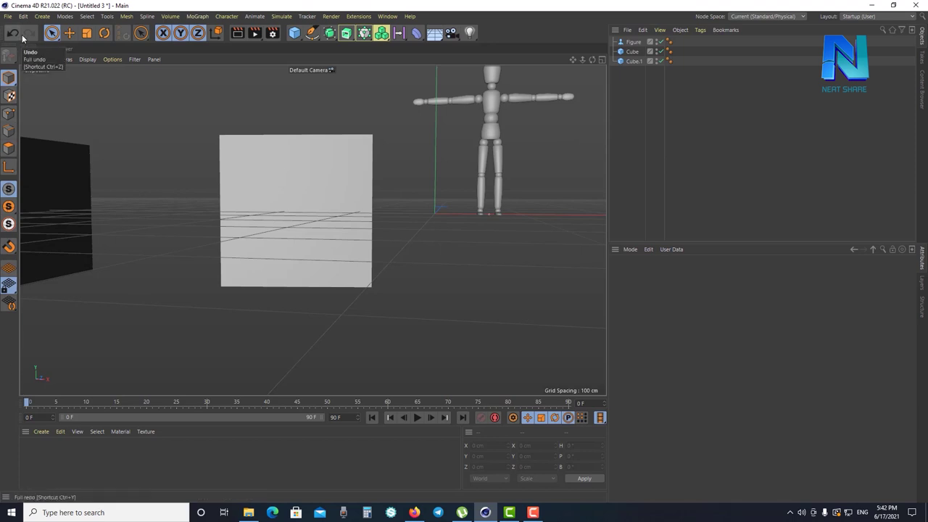
# Select the front cube and slide it left along its X axis
pyautogui.click(347, 190)
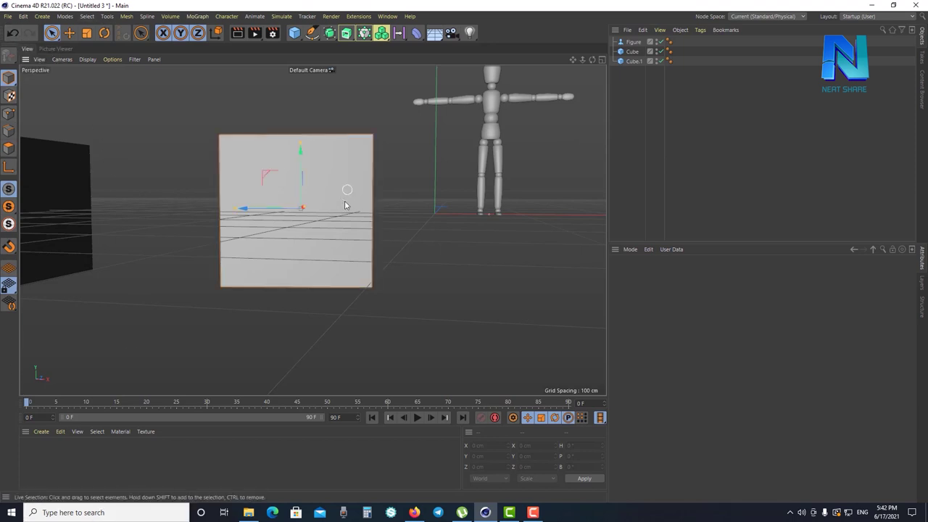
pyautogui.moveTo(592, 60); pyautogui.dragTo(507, 72)
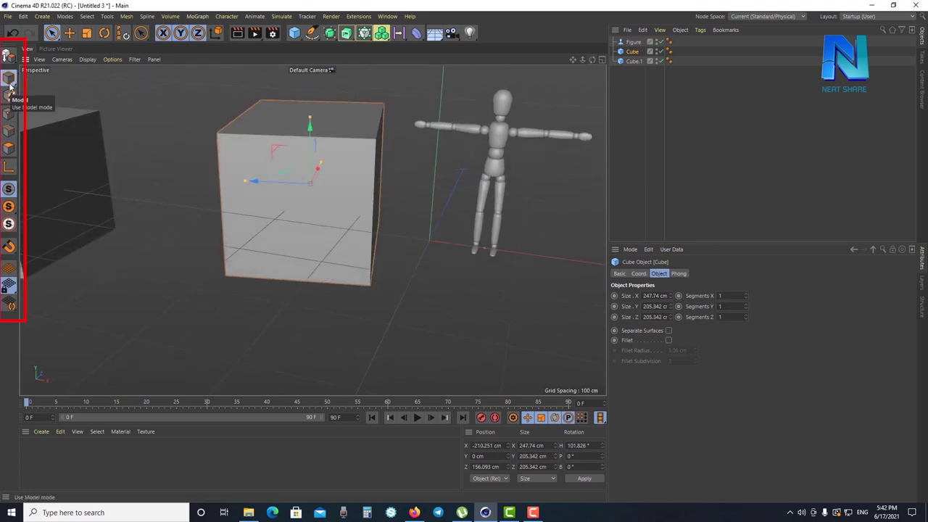
pyautogui.moveTo(266, 181)
pyautogui.mouseDown()
pyautogui.moveTo(242, 181)
pyautogui.moveTo(254, 181)
pyautogui.mouseUp()
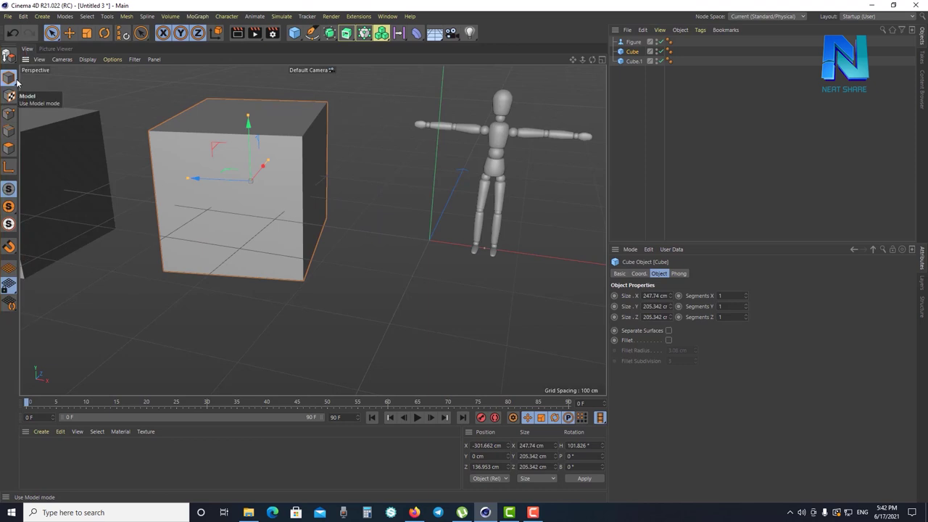
# Briefly toggle Points mode, settle the cube at X -281.103 cm, return to Model mode
pyautogui.click(9, 114)
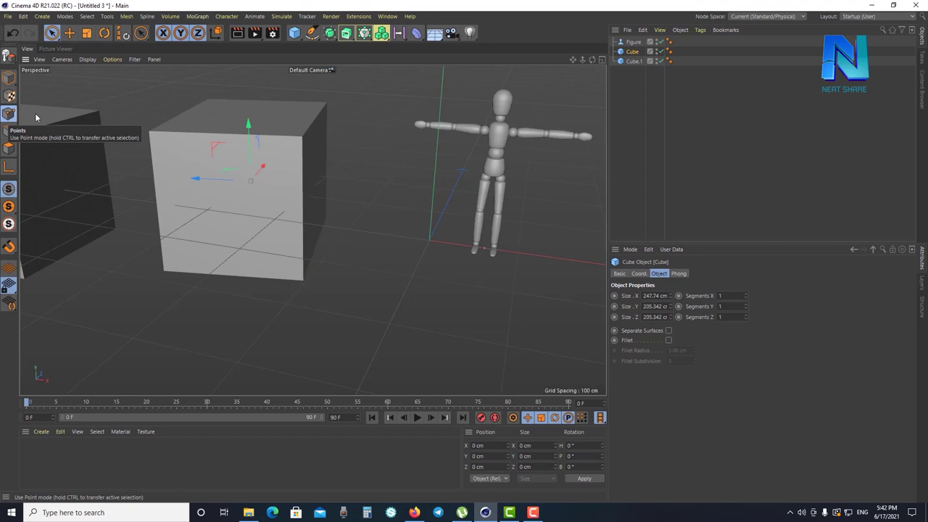
pyautogui.moveTo(214, 182); pyautogui.dragTo(229, 181)
pyautogui.click(6, 79)
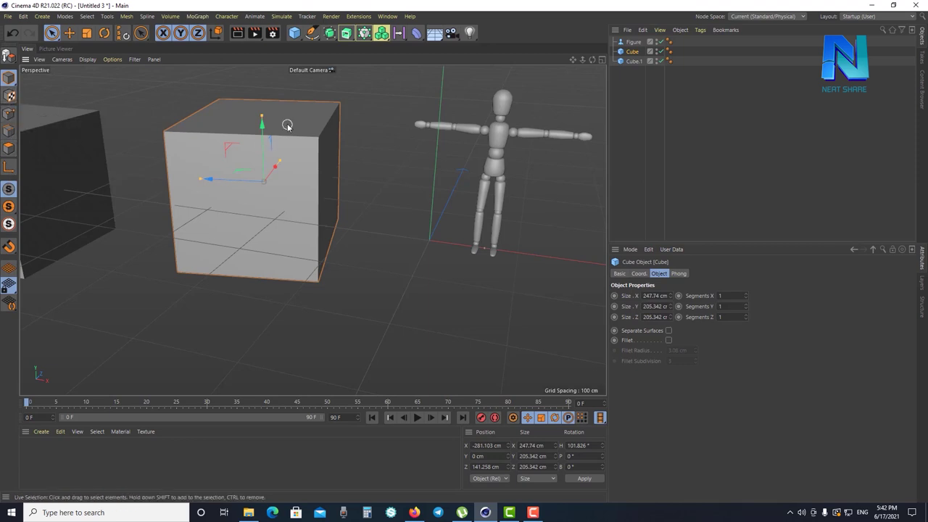
pyautogui.click(727, 115)
pyautogui.click(632, 52)
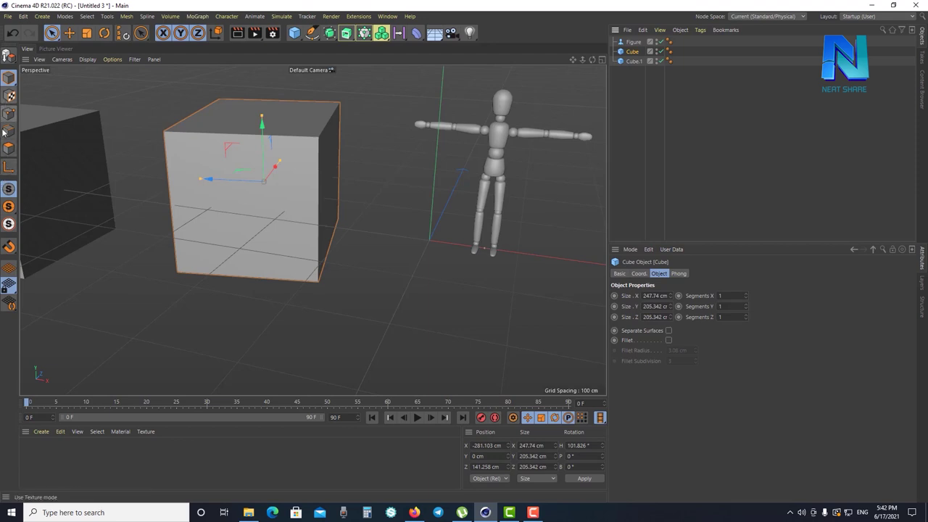
pyautogui.click(9, 207)
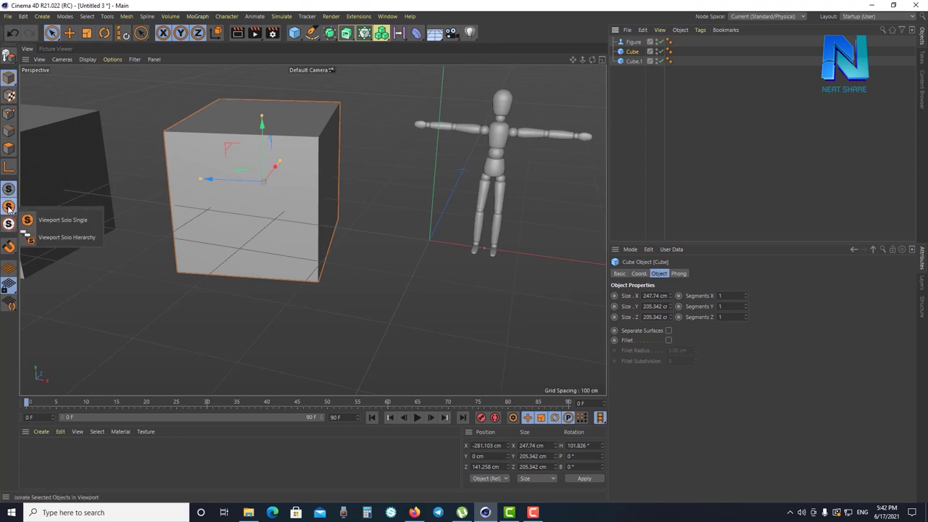
pyautogui.click(50, 221)
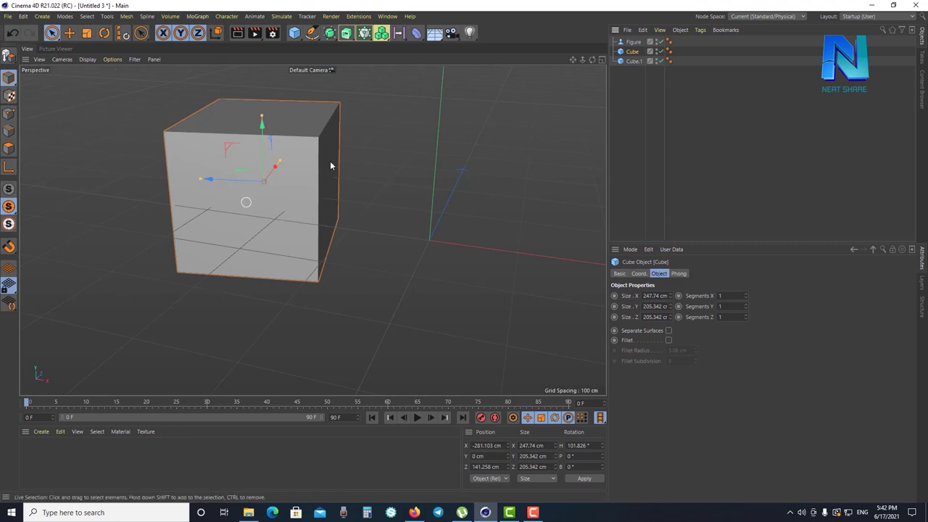
pyautogui.moveTo(593, 61); pyautogui.dragTo(569, 66)
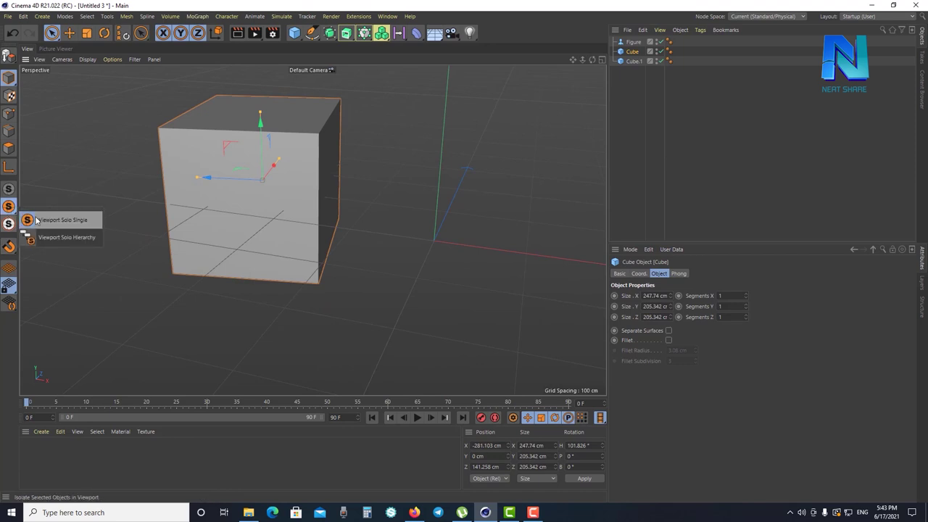
pyautogui.click(7, 205)
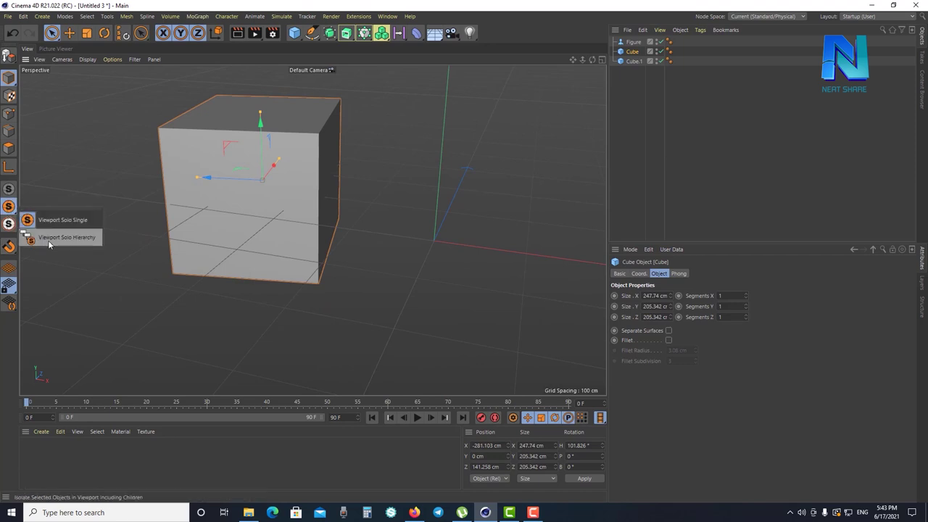
pyautogui.click(7, 188)
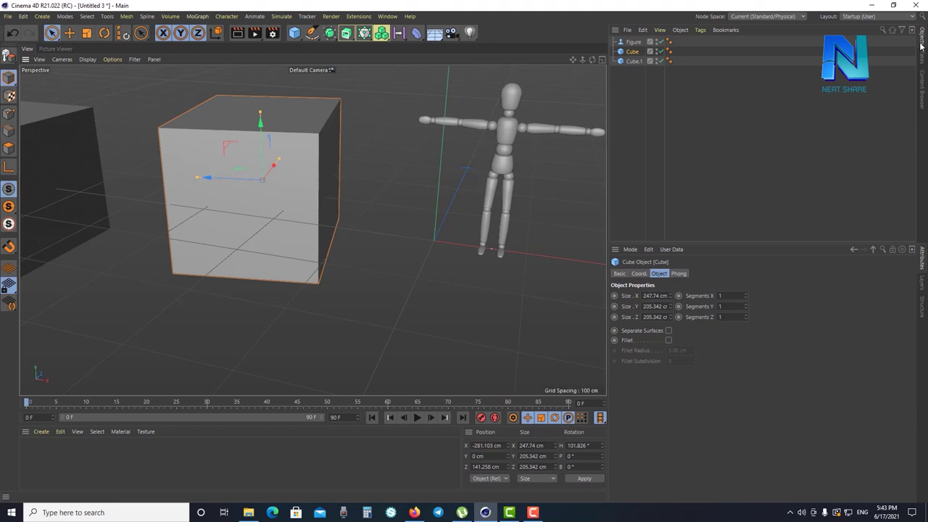
# Select the Figure in the Object Manager and pan the view so the scene shifts left
pyautogui.click(633, 42)
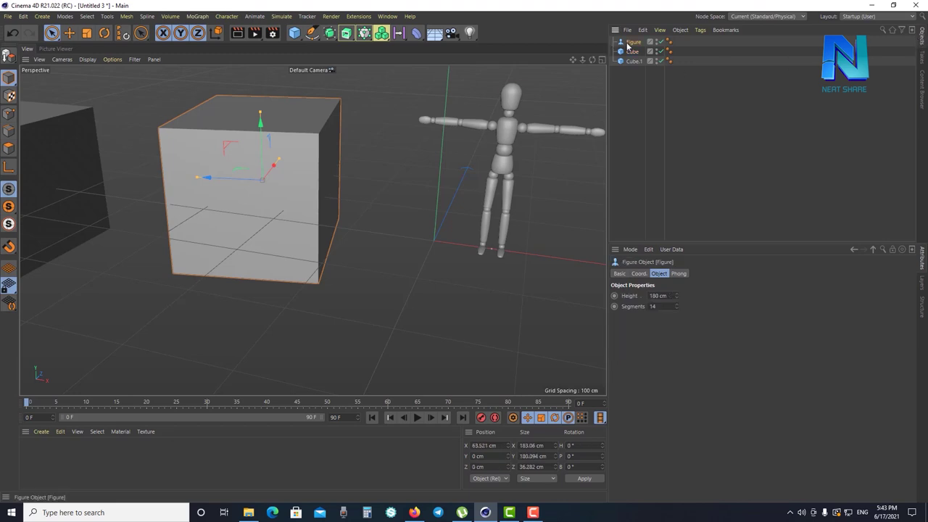
pyautogui.moveTo(295, 32); pyautogui.dragTo(363, 300)
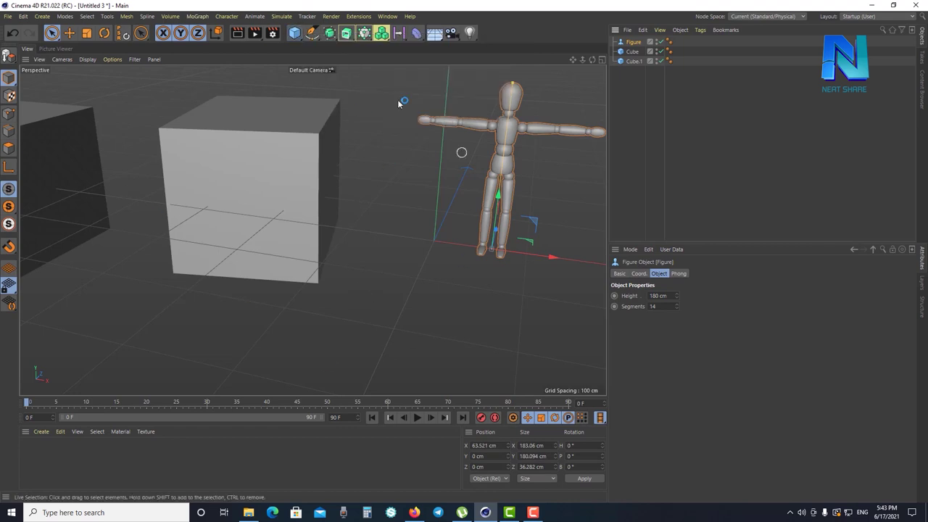
pyautogui.click(698, 93)
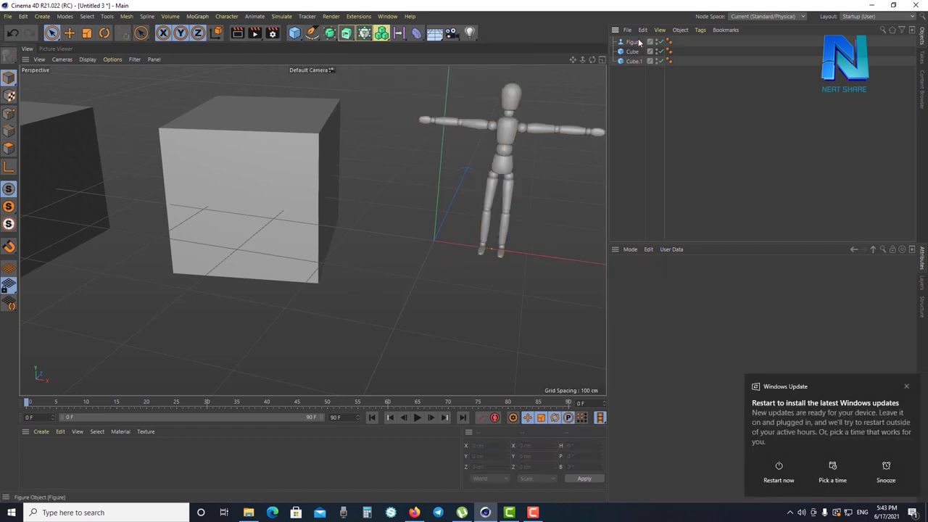
pyautogui.click(906, 386)
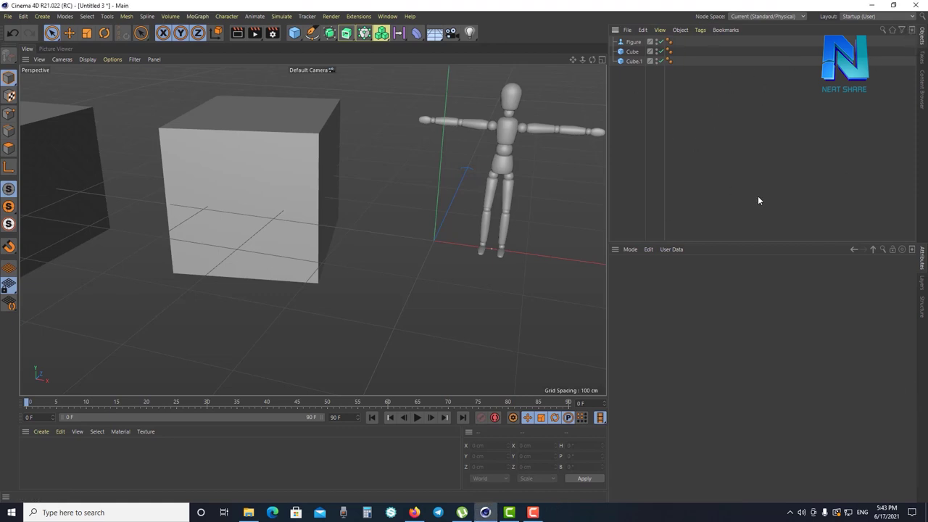
pyautogui.click(633, 42)
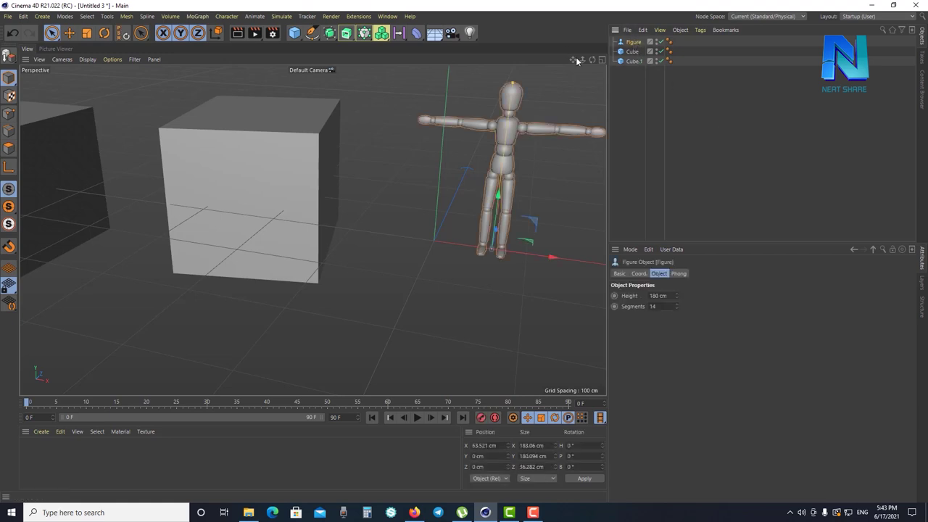
pyautogui.moveTo(573, 60); pyautogui.dragTo(312, 231)
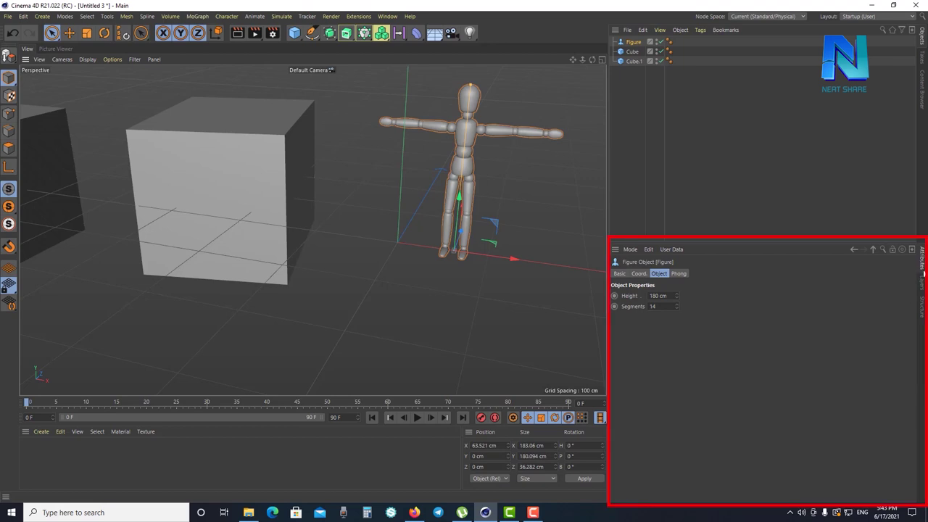
# Look through the Figure's Coord and Phong tabs, ending on its Basic properties
pyautogui.click(618, 274)
pyautogui.click(637, 274)
pyautogui.click(659, 273)
pyautogui.click(678, 274)
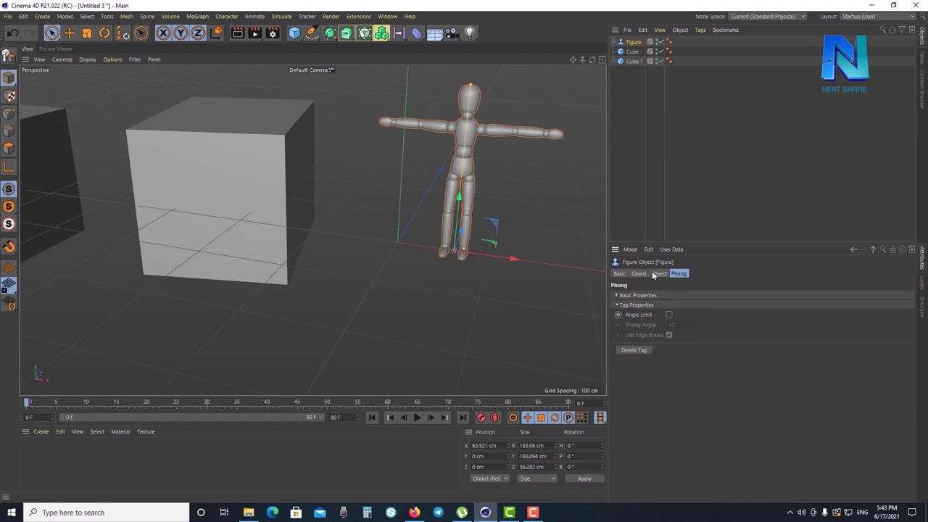
pyautogui.click(620, 273)
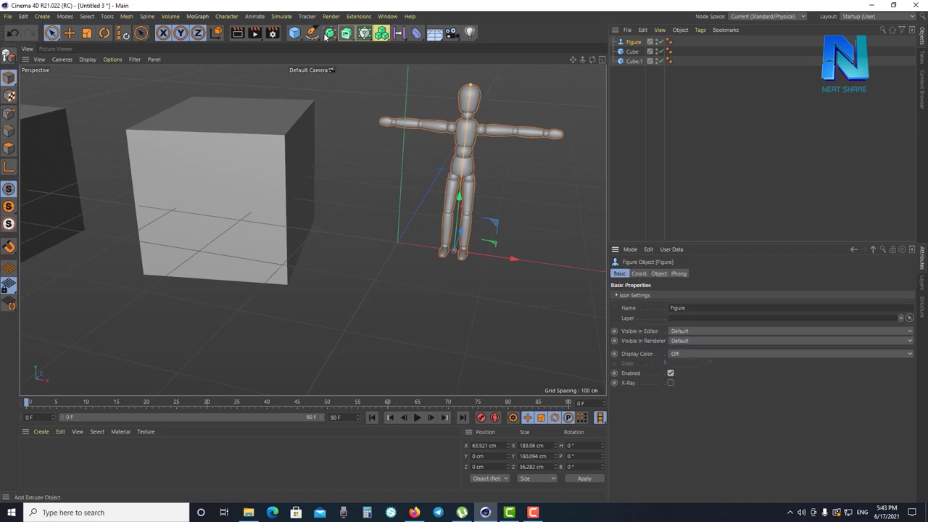
# Add a new default cube from the primitives palette and show its Object settings
pyautogui.click(296, 34)
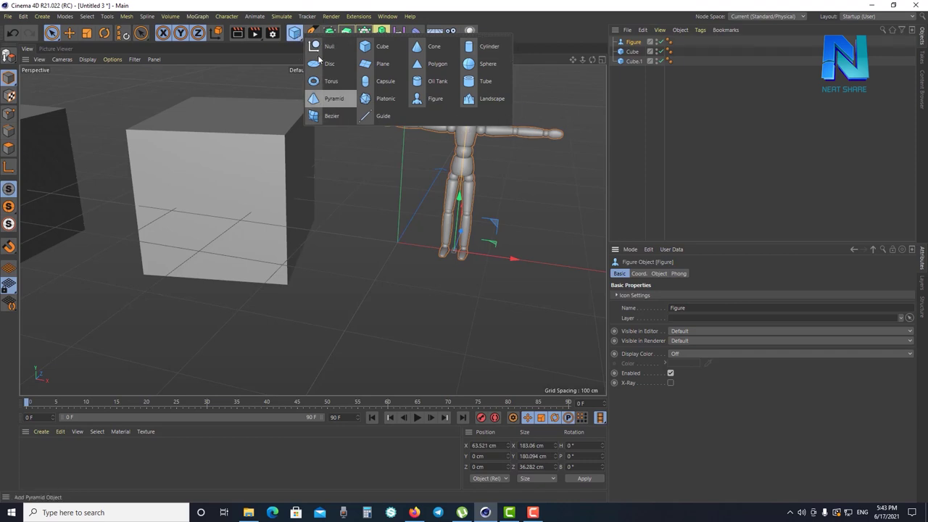
pyautogui.click(297, 36)
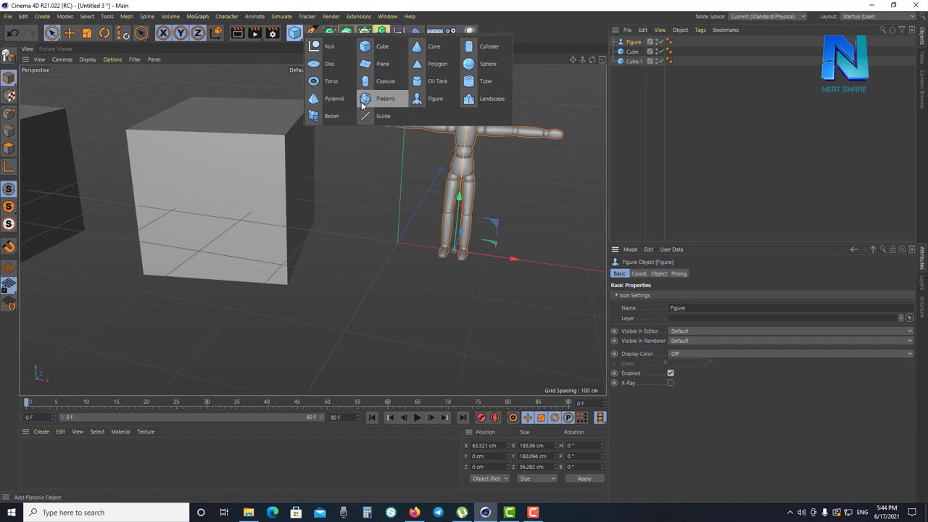
pyautogui.click(45, 16)
pyautogui.moveTo(56, 45)
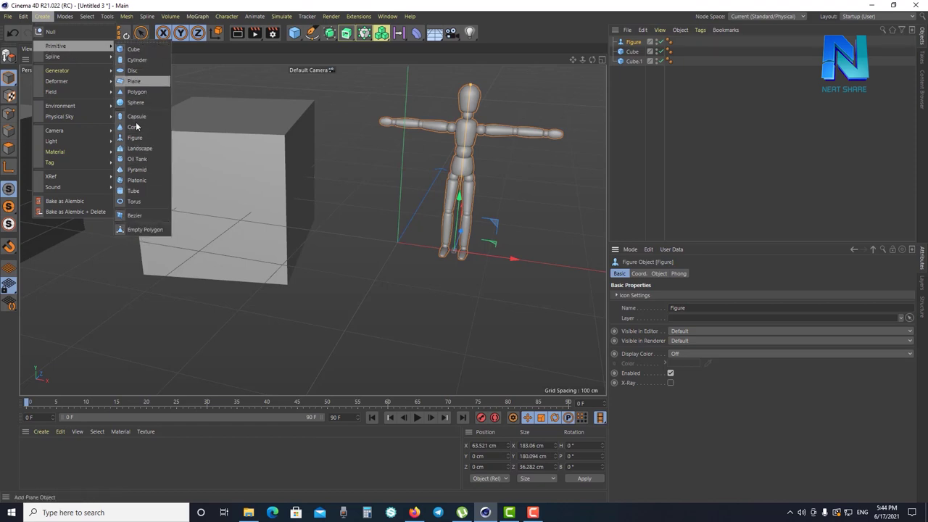
pyautogui.click(317, 53)
pyautogui.click(295, 37)
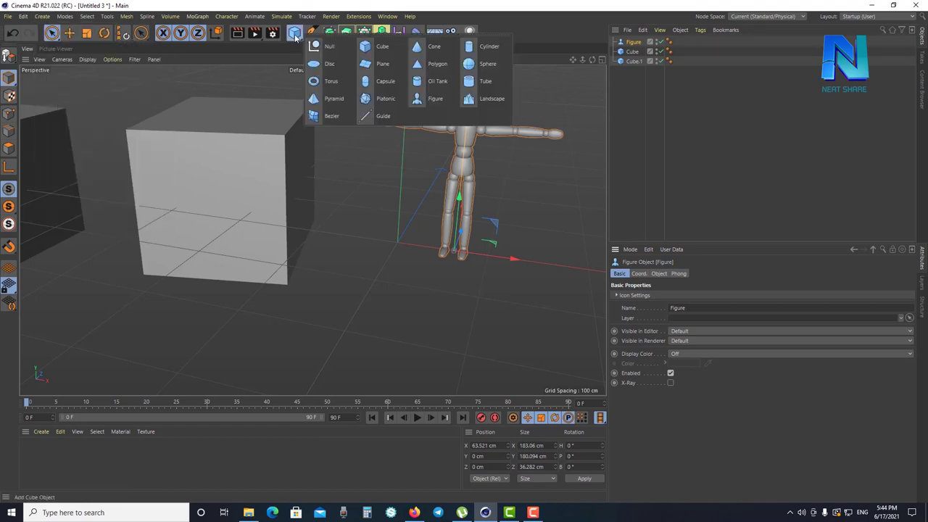
pyautogui.click(382, 47)
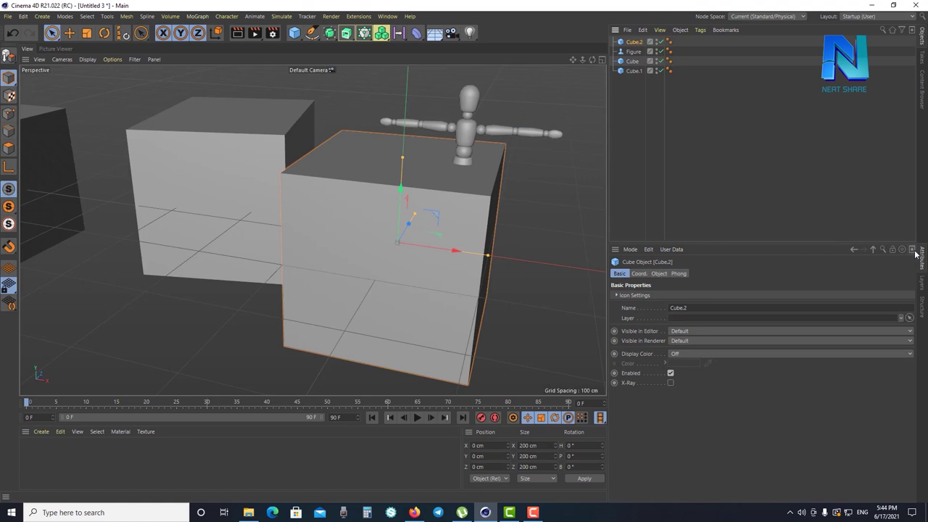
pyautogui.click(658, 274)
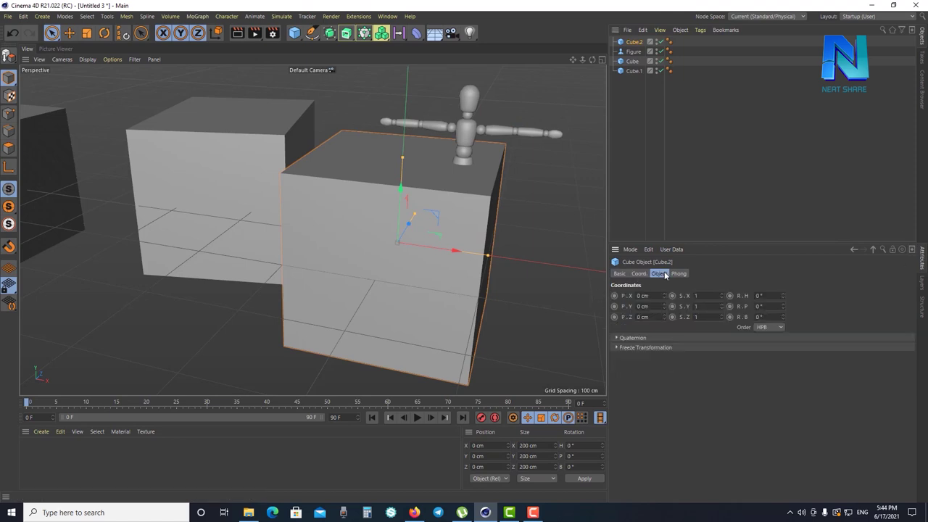
# Delete the Figure, Cube and Cube.1, leaving only the new cube
pyautogui.moveTo(624, 46); pyautogui.dragTo(635, 69)
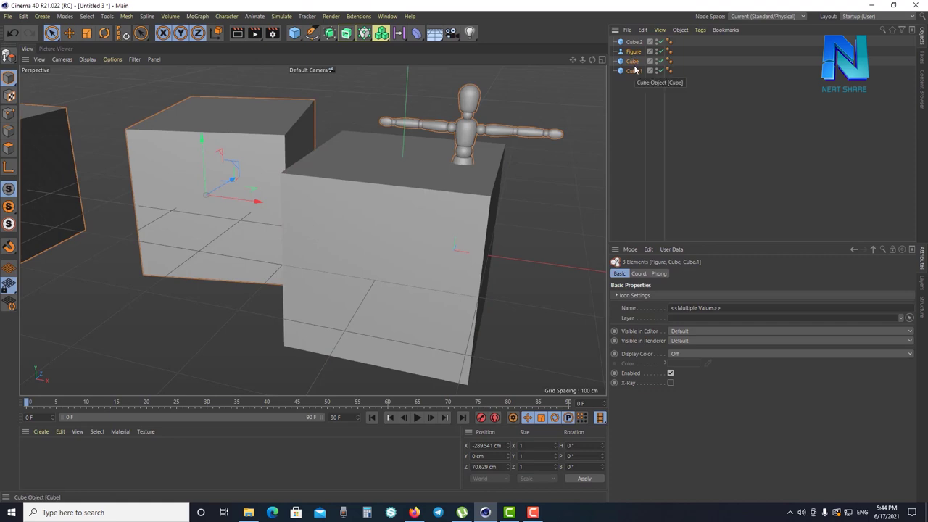
pyautogui.click(635, 69)
pyautogui.moveTo(648, 116); pyautogui.dragTo(625, 40)
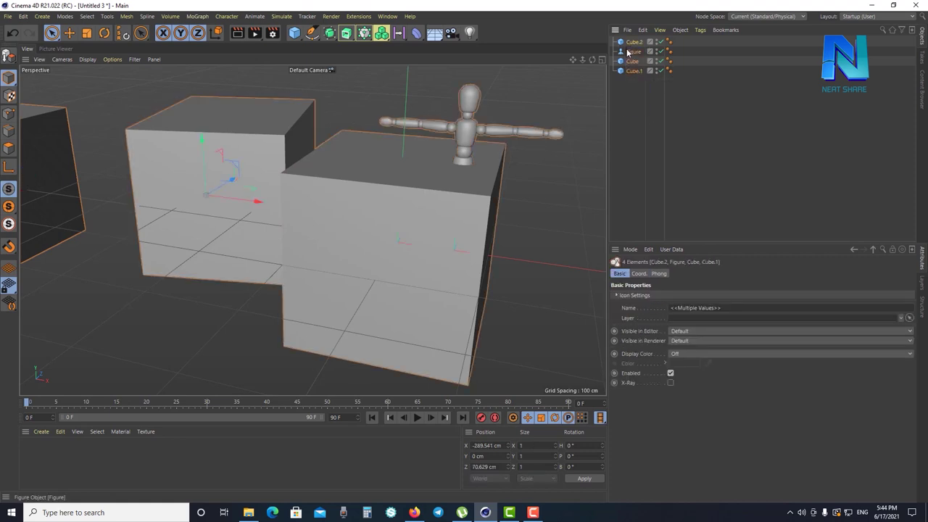
pyautogui.moveTo(634, 83); pyautogui.dragTo(633, 55)
pyautogui.press('Delete')
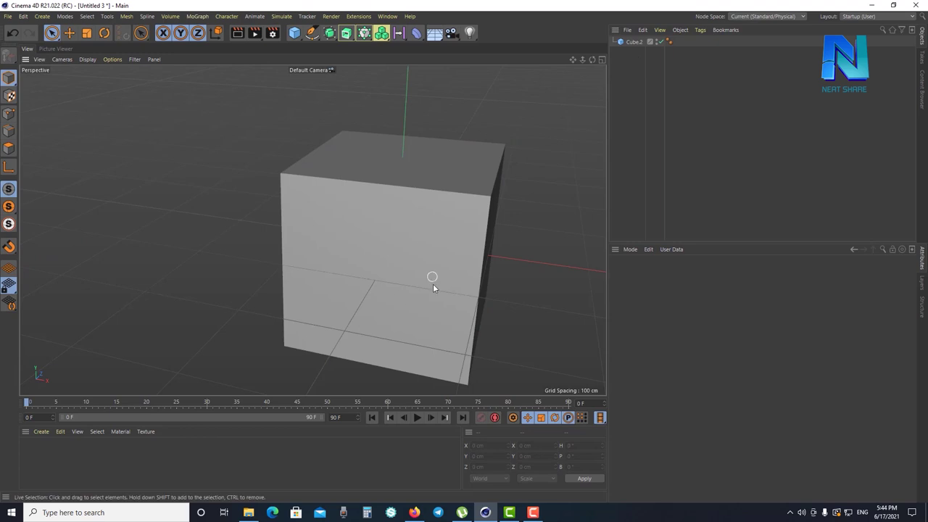
pyautogui.scroll(-2, 433, 283)
# Clear part of Cube.2's name in its Basic properties Name field
pyautogui.click(633, 42)
pyautogui.click(639, 274)
pyautogui.click(659, 274)
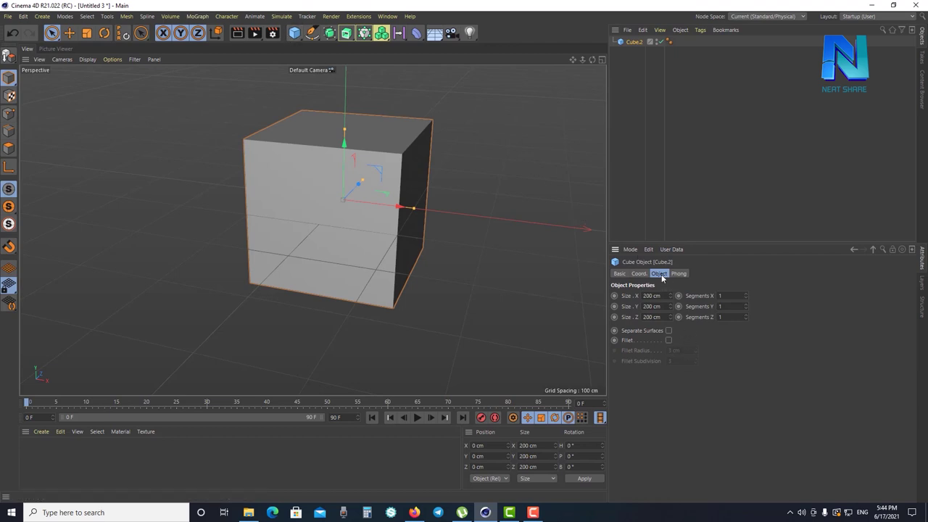
pyautogui.click(620, 274)
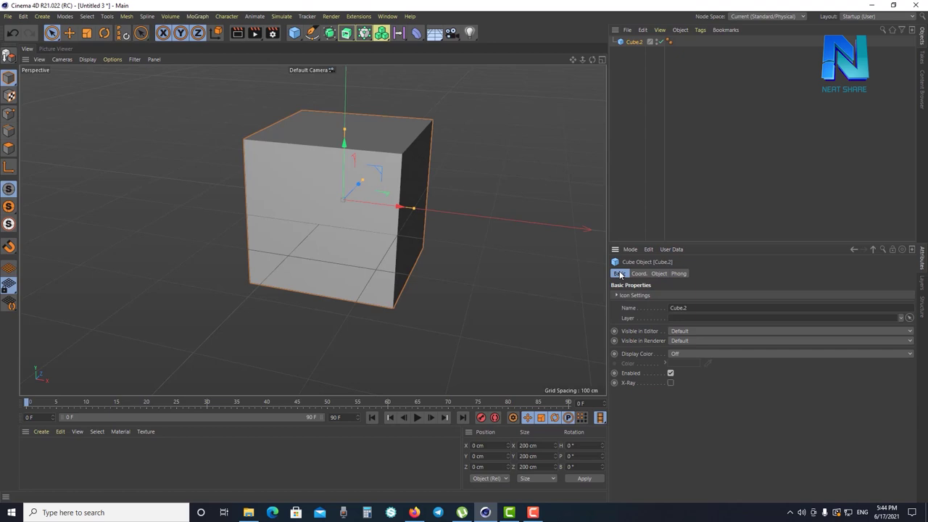
pyautogui.click(665, 309)
pyautogui.press('BackSpace')
pyautogui.write('2')
pyautogui.click(771, 131)
# Rename the cube to '3' in the Object Manager
pyautogui.click(633, 41)
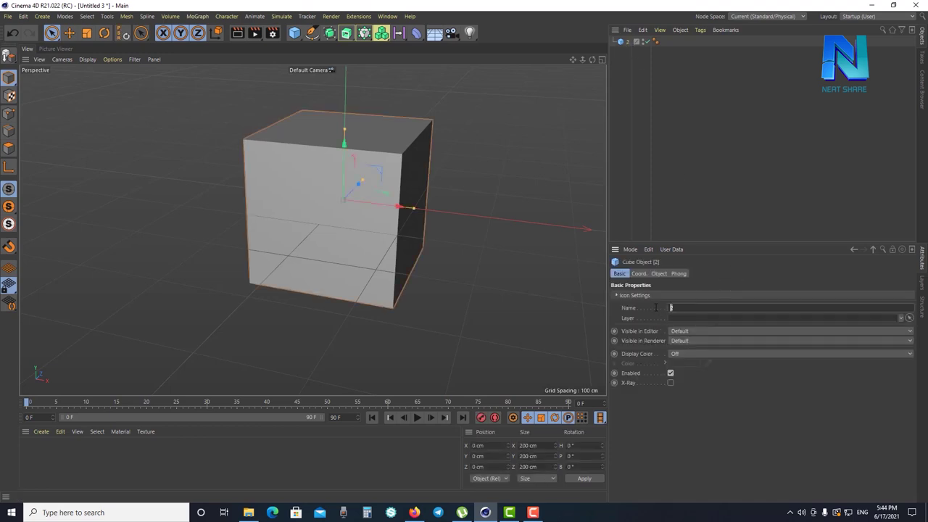
pyautogui.click(654, 97)
pyautogui.click(627, 42)
pyautogui.doubleClick(627, 42)
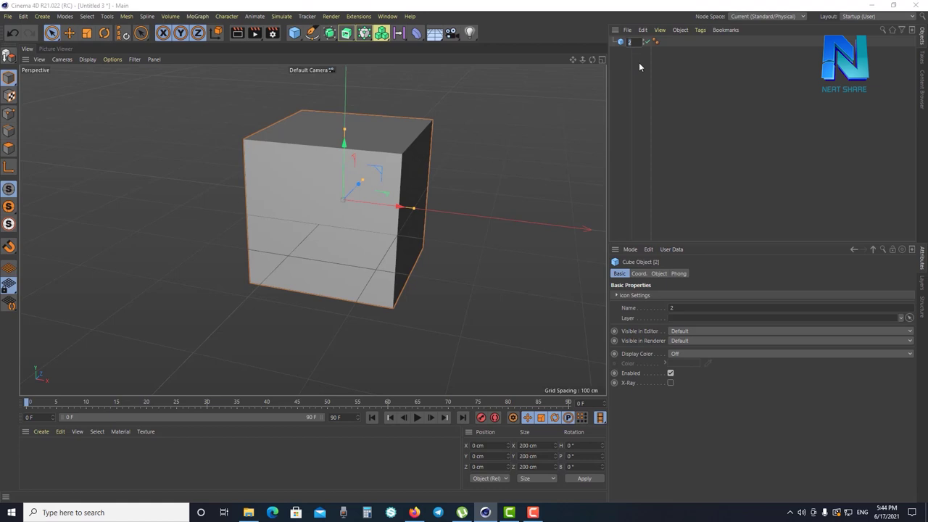
pyautogui.write('3')
pyautogui.press('Return')
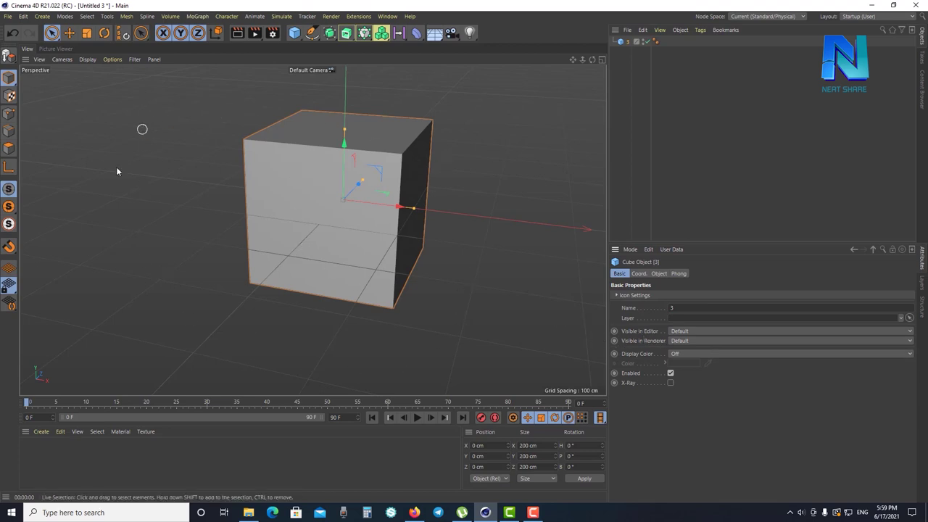
pyautogui.click(679, 337)
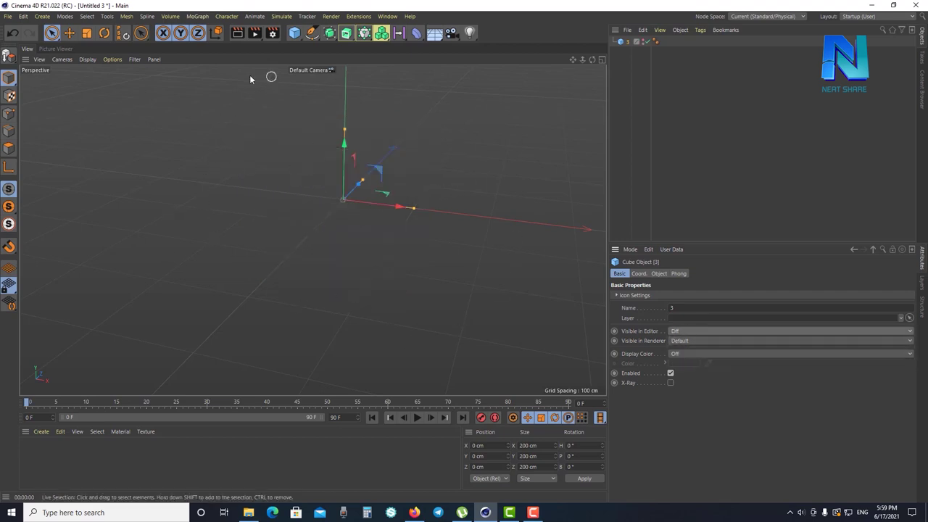
pyautogui.click(238, 35)
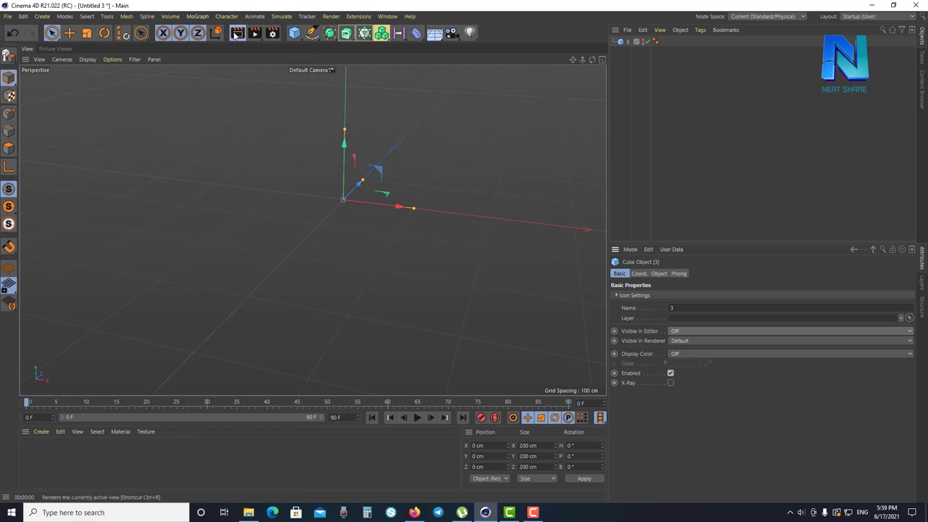
pyautogui.click(238, 35)
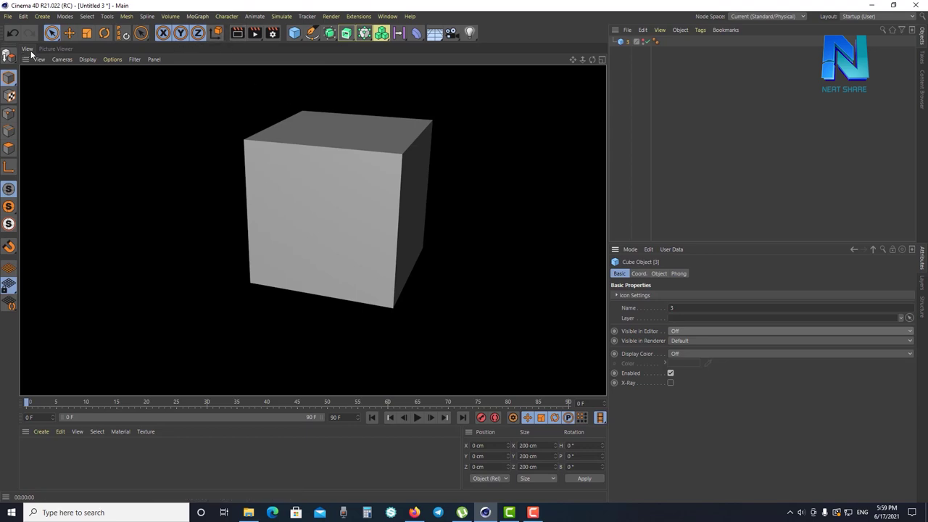
pyautogui.click(312, 92)
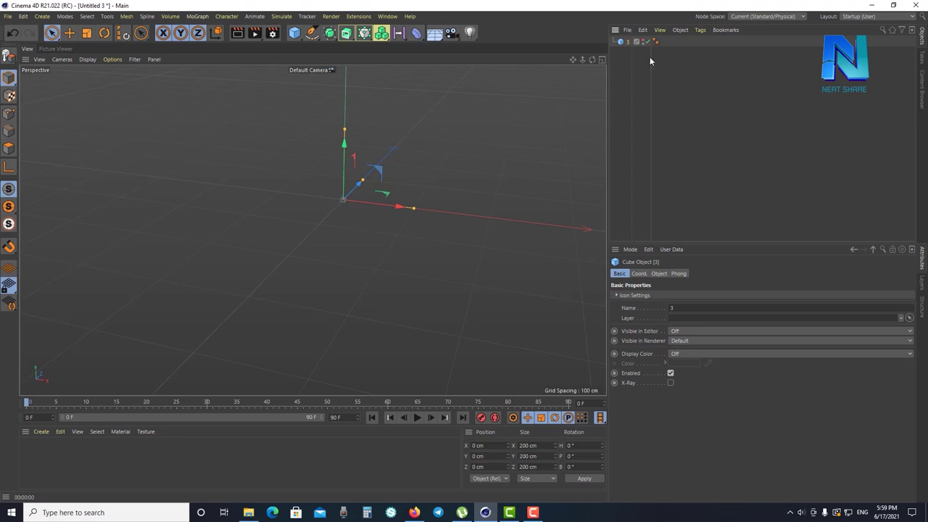
pyautogui.click(650, 58)
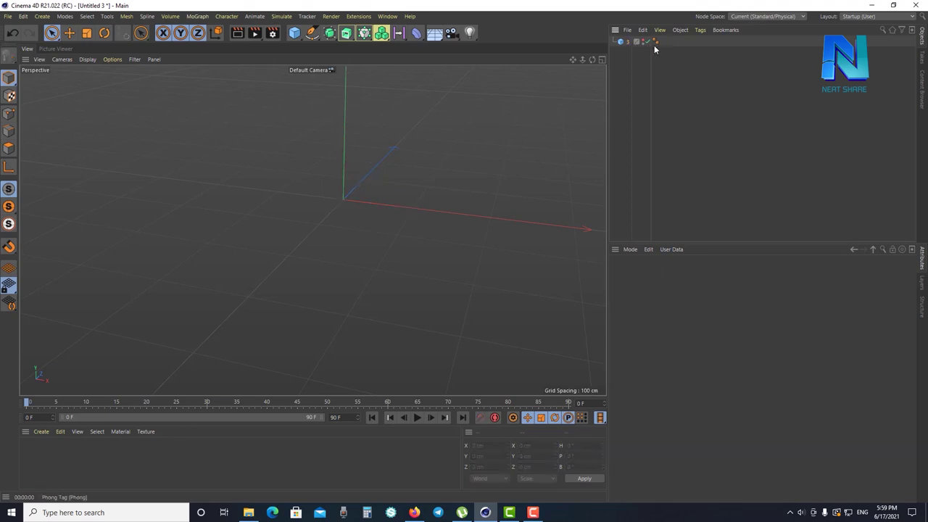
pyautogui.moveTo(651, 42); pyautogui.dragTo(692, 42)
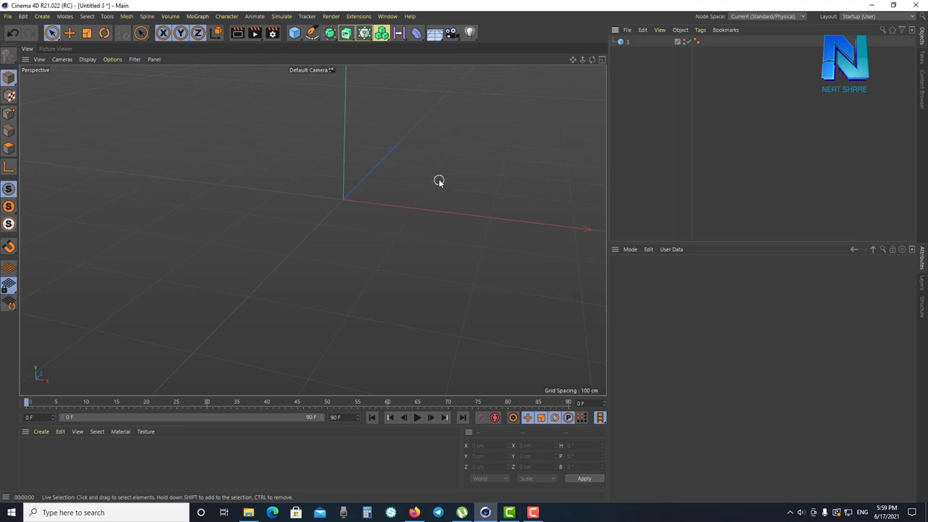
pyautogui.click(682, 42)
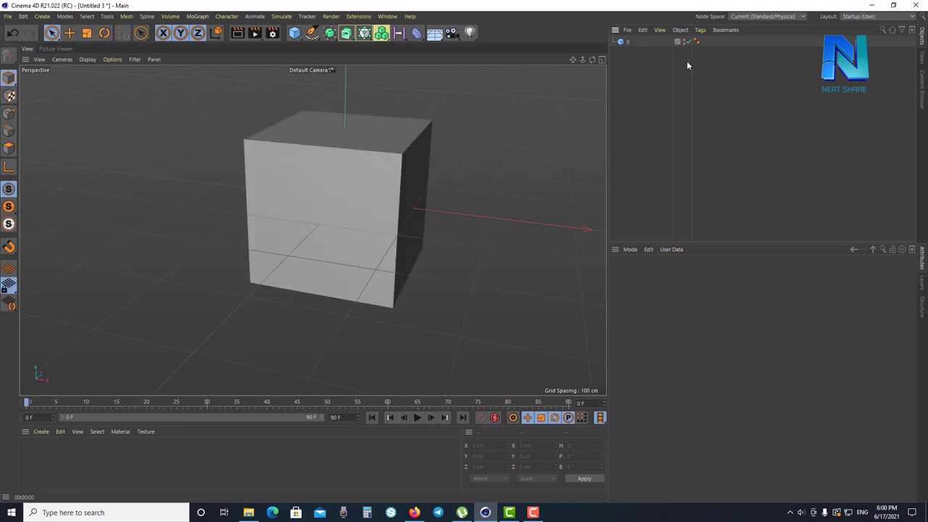
pyautogui.click(628, 43)
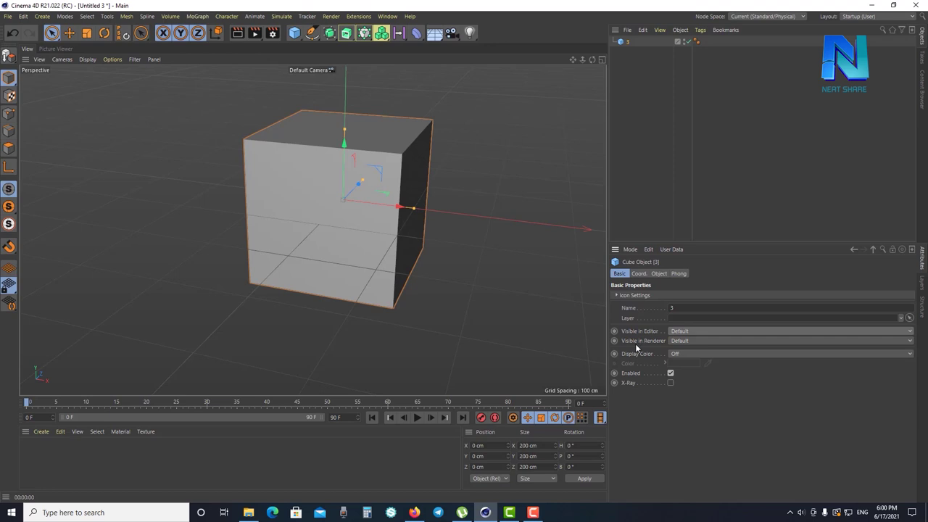
pyautogui.click(678, 346)
pyautogui.click(674, 361)
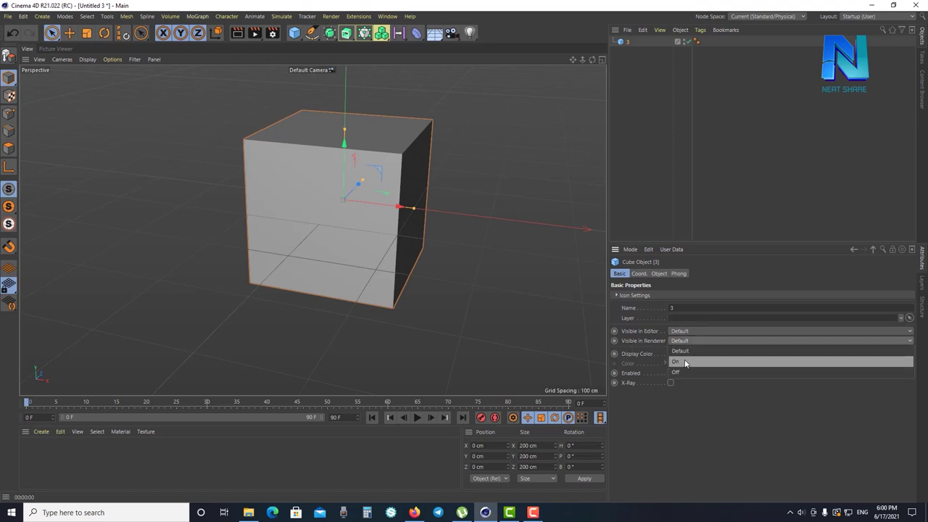
pyautogui.click(685, 341)
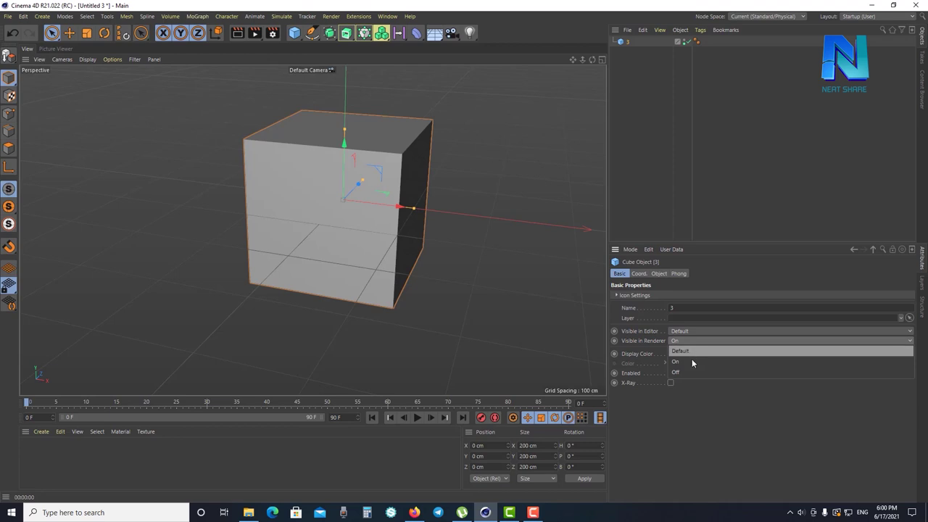
pyautogui.click(689, 374)
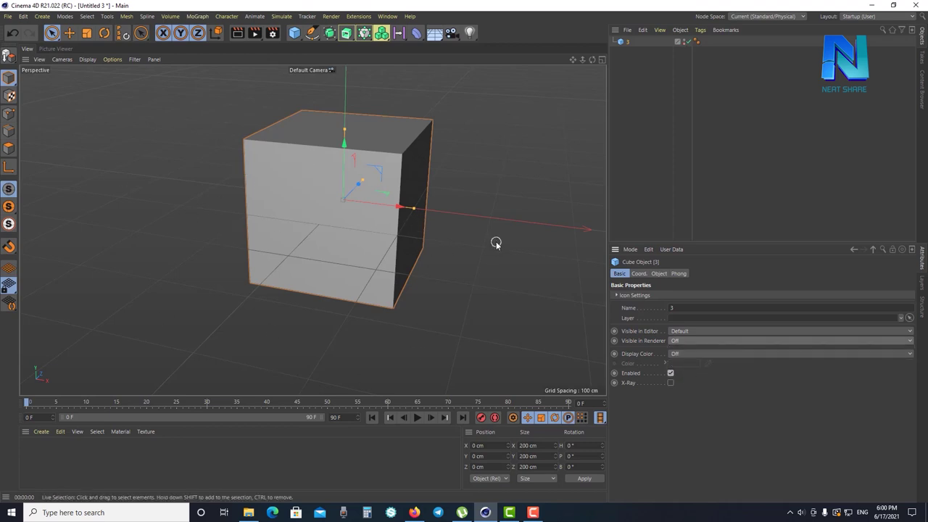
pyautogui.click(237, 33)
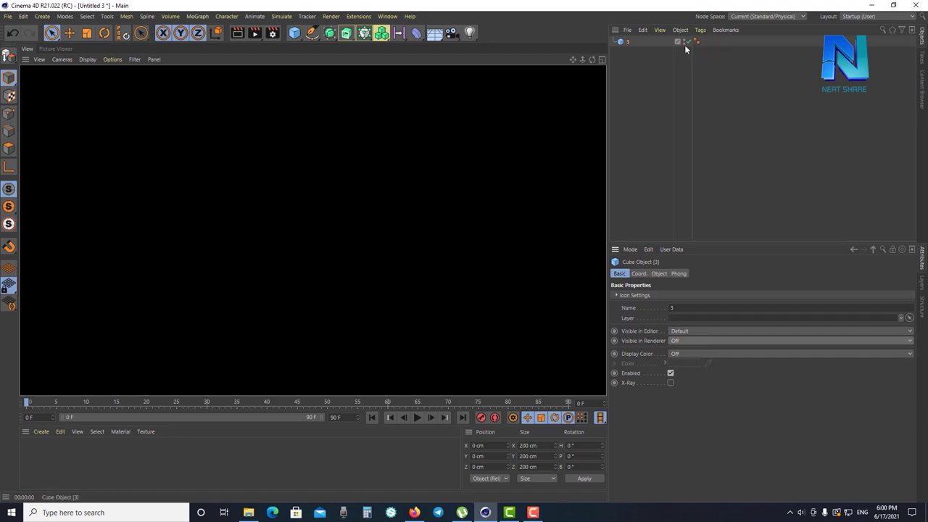
pyautogui.click(673, 331)
pyautogui.click(676, 360)
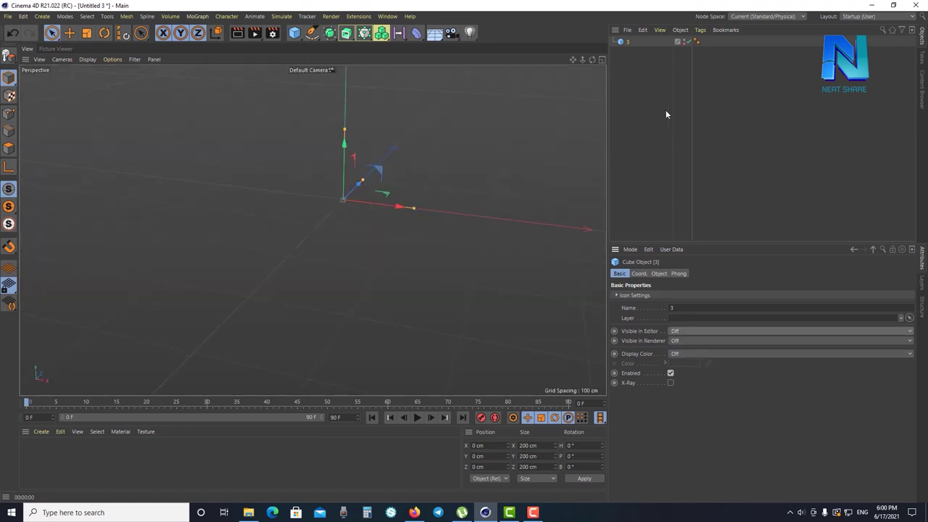
pyautogui.click(684, 40)
pyautogui.click(684, 40)
pyautogui.click(684, 43)
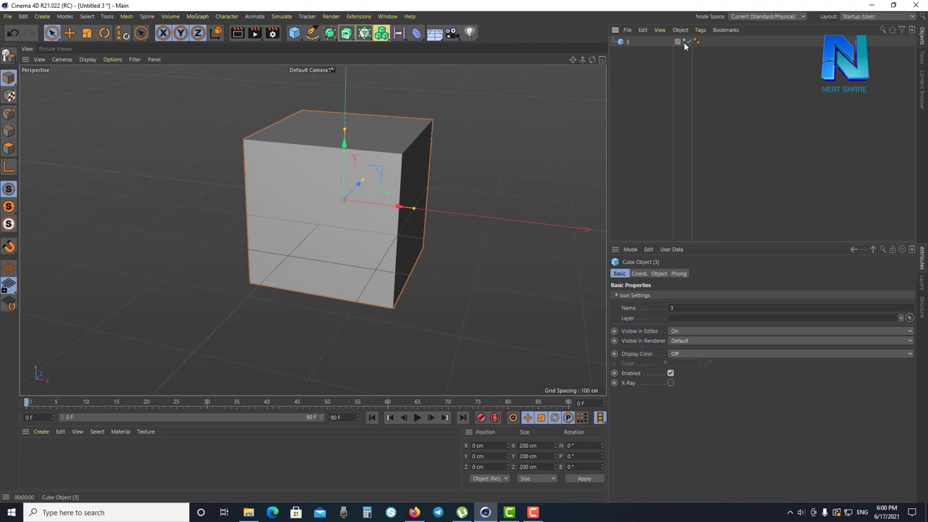
pyautogui.click(684, 41)
pyautogui.click(684, 42)
# Turn on the cube's display colour, showing it red, and render the view
pyautogui.click(700, 354)
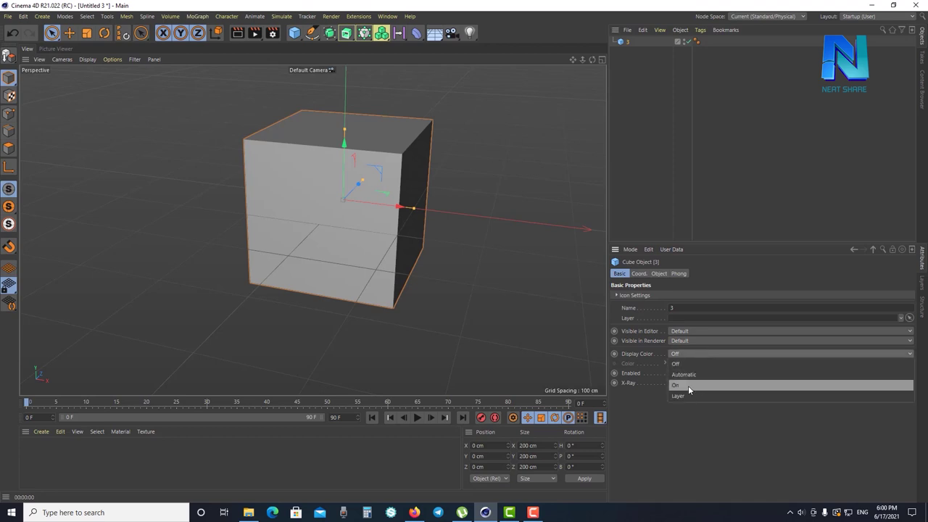
pyautogui.click(688, 385)
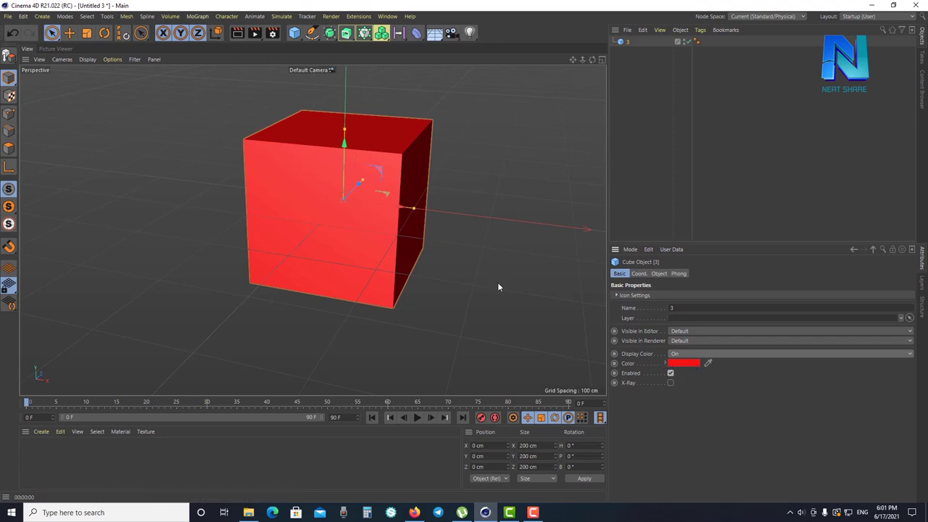
pyautogui.click(237, 33)
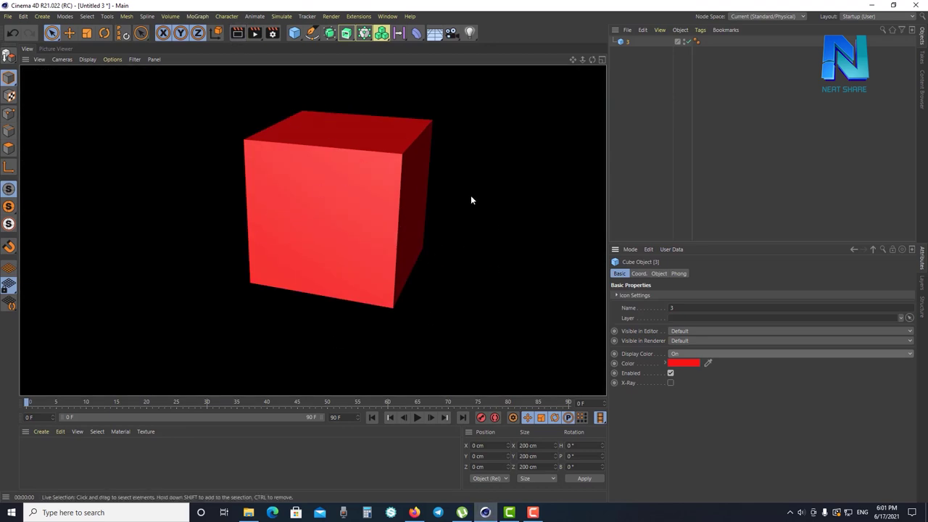
# Change the cube's display colour to green and render the view again
pyautogui.click(688, 362)
pyautogui.click(705, 346)
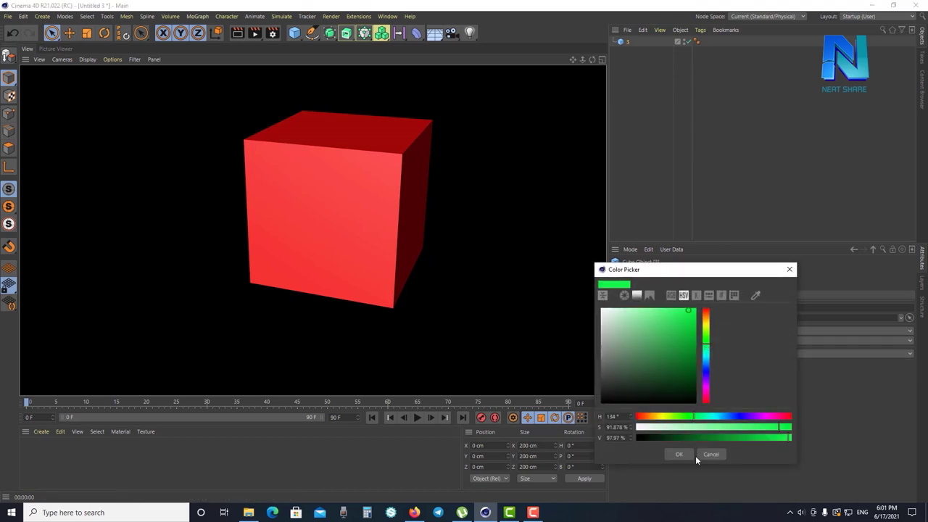
pyautogui.click(679, 454)
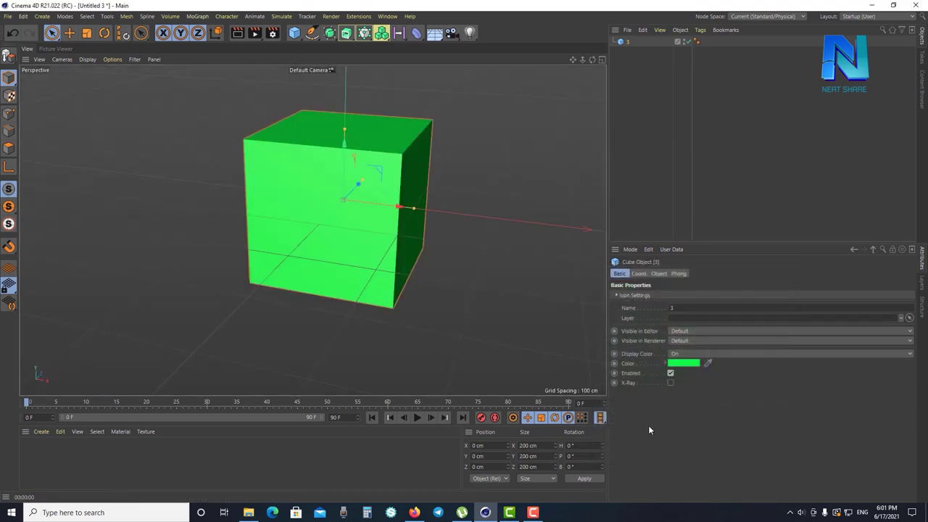
pyautogui.click(247, 36)
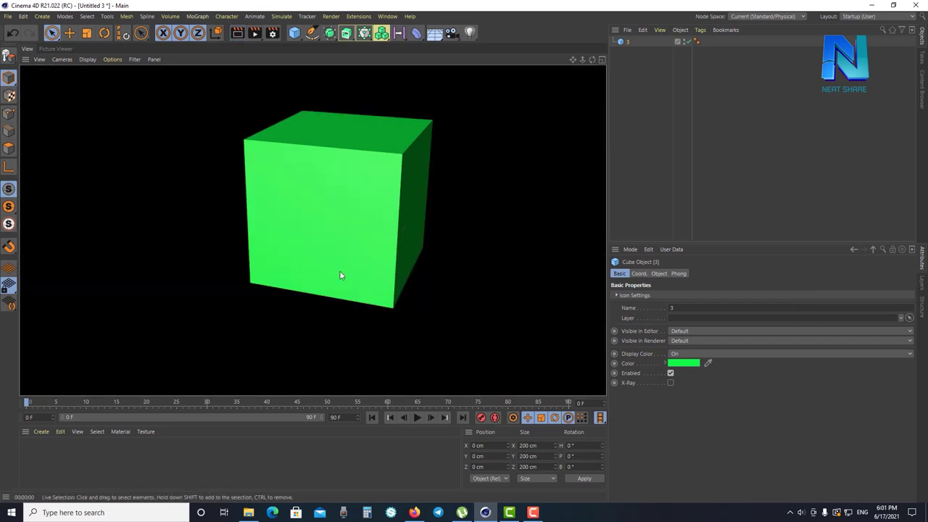
# Set the cube's Display Color to Off so it shows plain grey
pyautogui.click(684, 366)
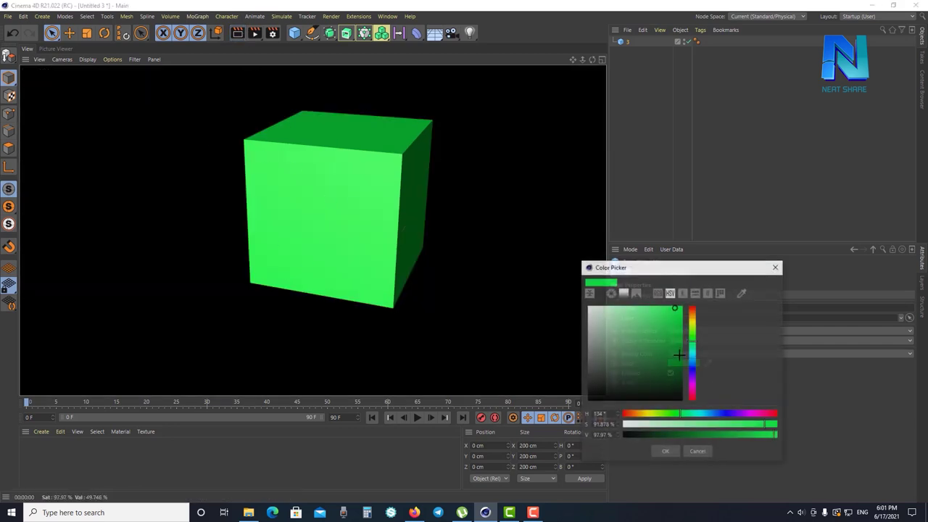
pyautogui.click(665, 451)
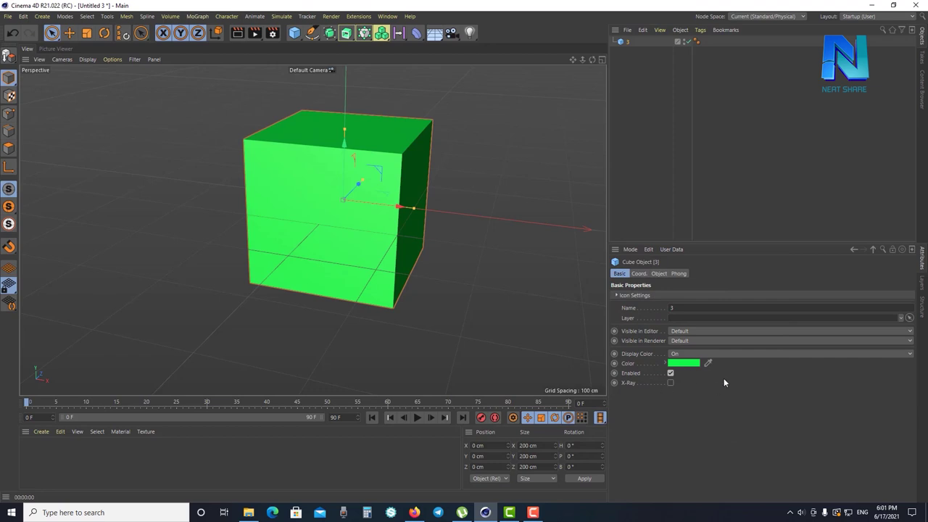
pyautogui.click(678, 354)
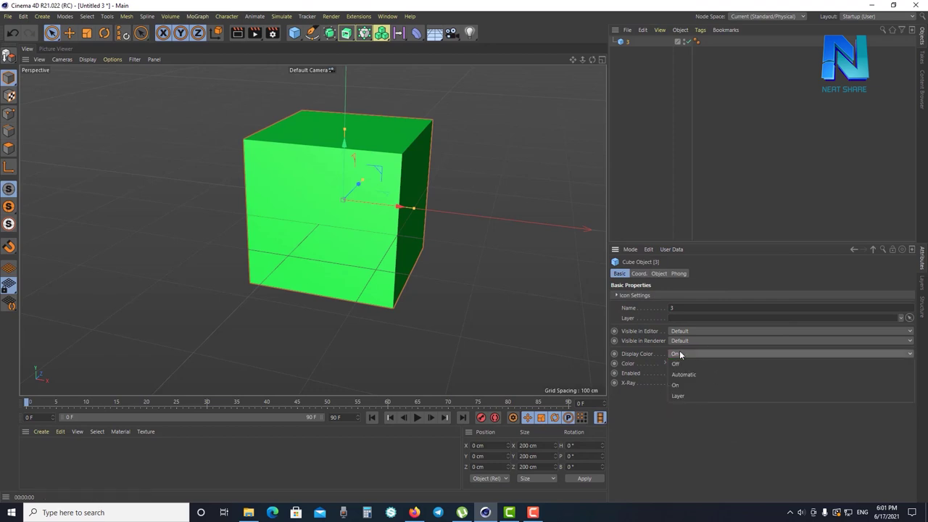
pyautogui.click(695, 363)
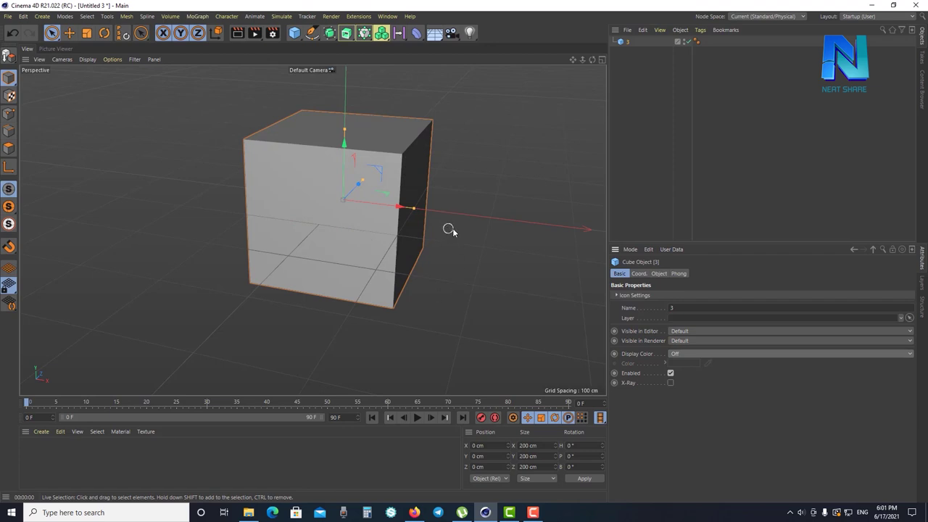
# Drag the cube to X -61, Y 40, Z -27 cm and switch to four viewports
pyautogui.click(639, 274)
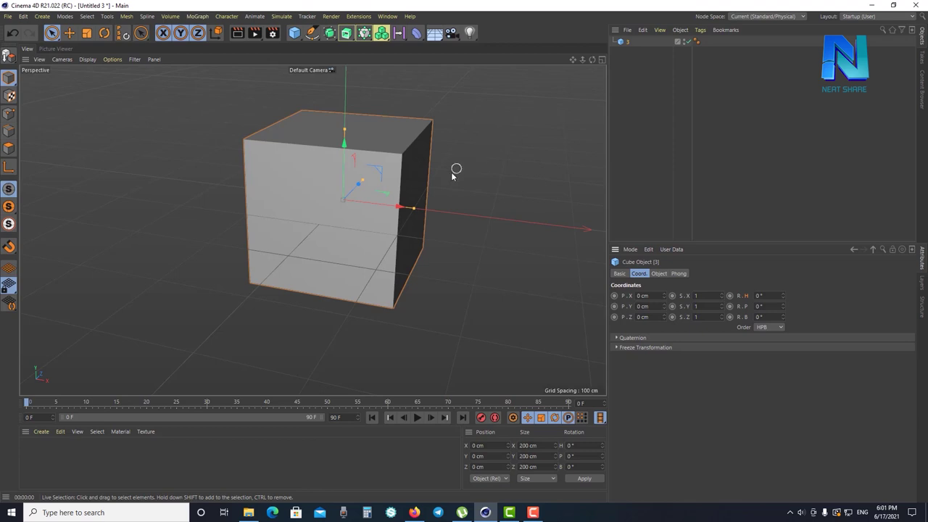
pyautogui.moveTo(357, 216)
pyautogui.keyDown('alt'); pyautogui.mouseDown()
pyautogui.moveTo(344, 208)
pyautogui.moveTo(465, 223)
pyautogui.mouseUp(); pyautogui.keyUp('alt')
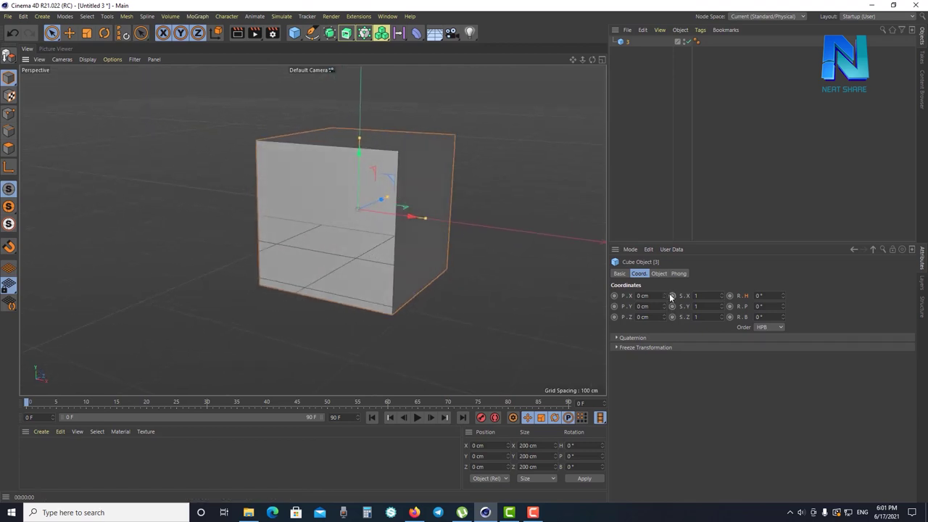
pyautogui.moveTo(663, 298); pyautogui.dragTo(599, 145)
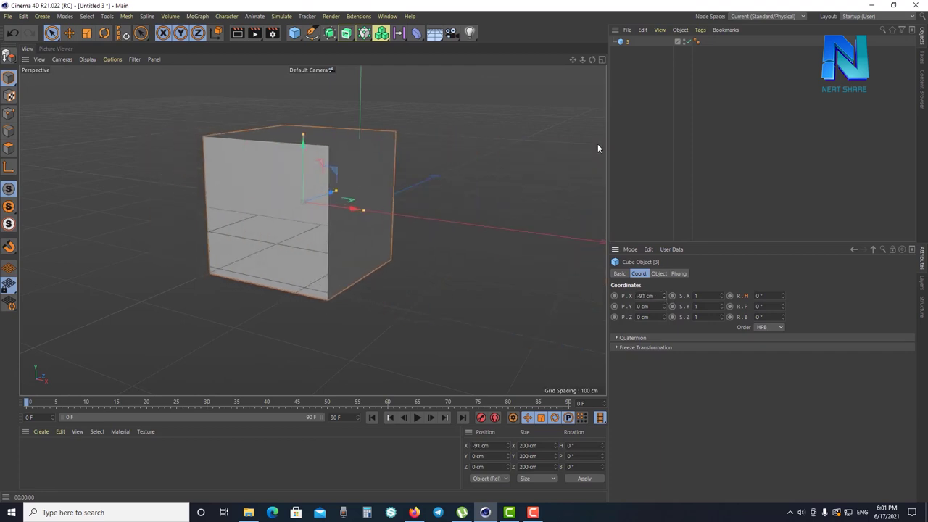
pyautogui.click(600, 62)
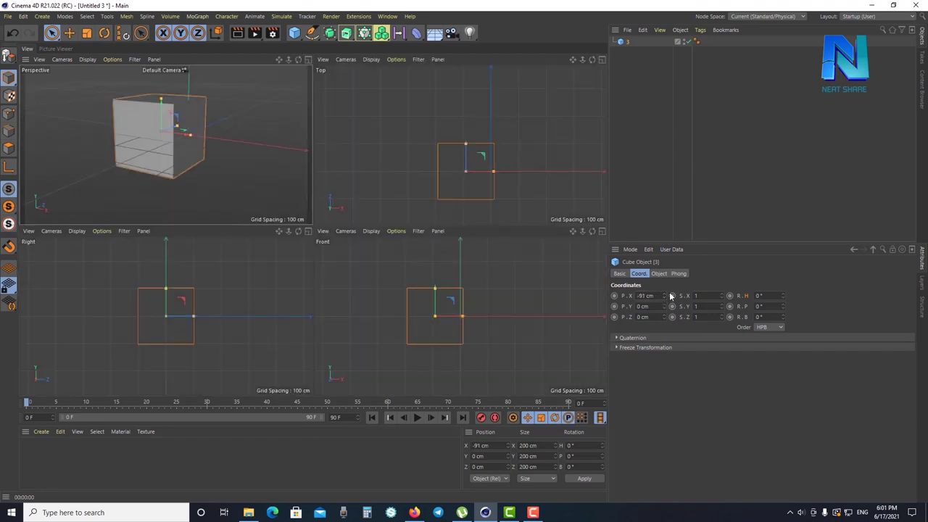
pyautogui.moveTo(666, 296); pyautogui.dragTo(731, 282)
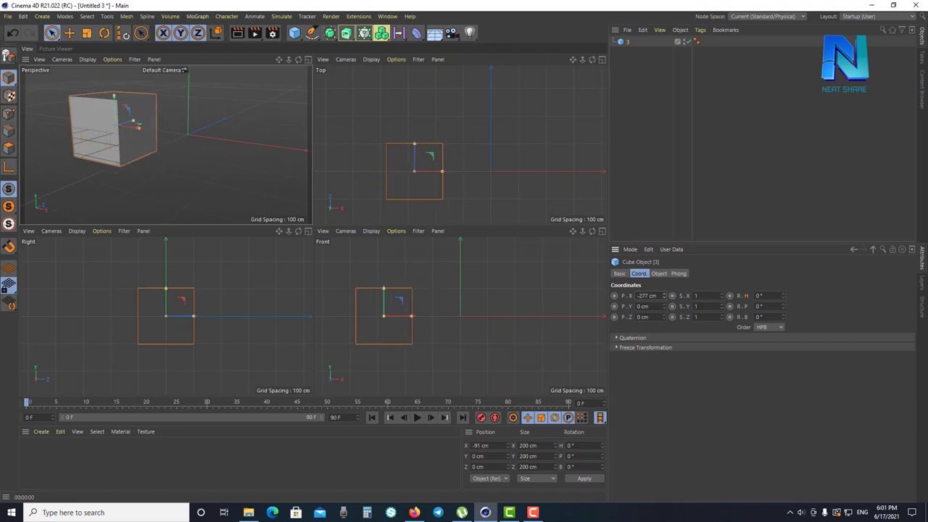
pyautogui.moveTo(663, 295)
pyautogui.mouseDown()
pyautogui.moveTo(654, 295)
pyautogui.moveTo(663, 323)
pyautogui.mouseUp()
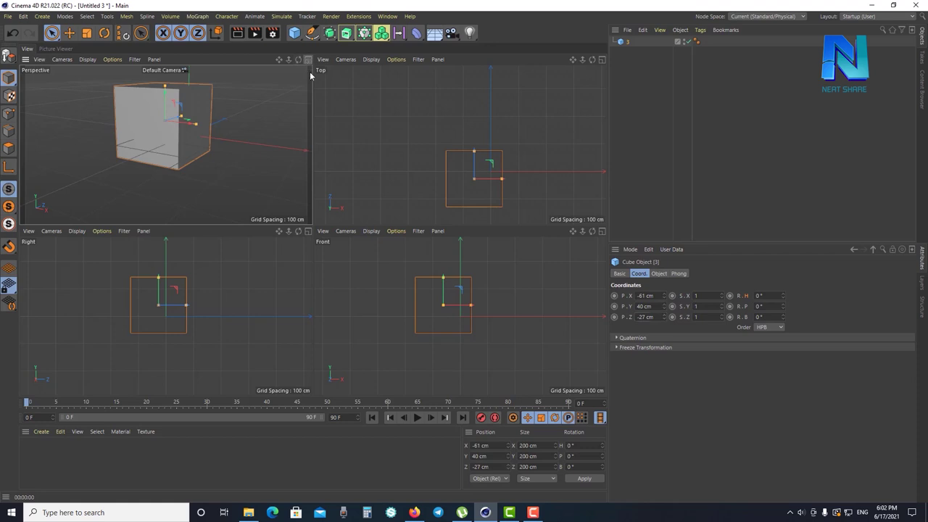
# Try stretching the cube with the S.X spinner and Scale tool, then maximise the Perspective view
pyautogui.click(722, 298)
pyautogui.moveTo(722, 298); pyautogui.dragTo(746, 297)
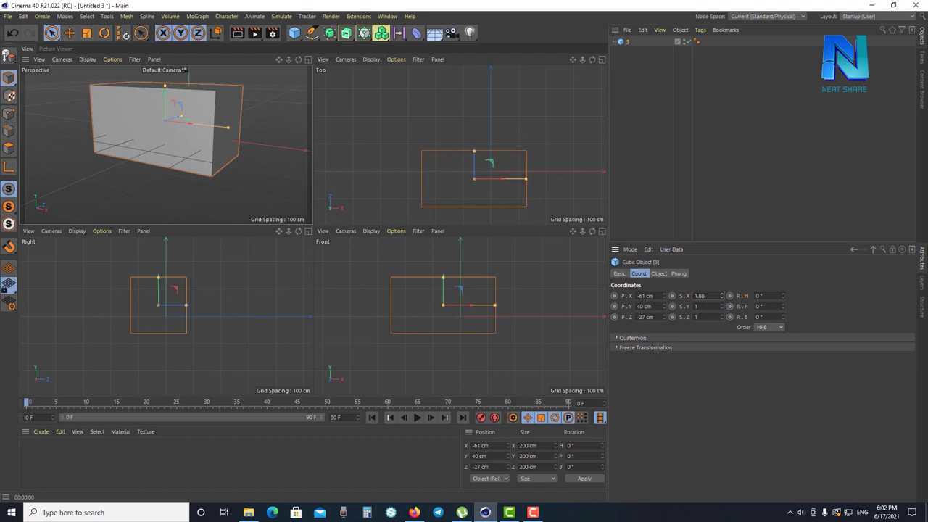
pyautogui.click(87, 33)
pyautogui.moveTo(184, 180); pyautogui.dragTo(340, 65)
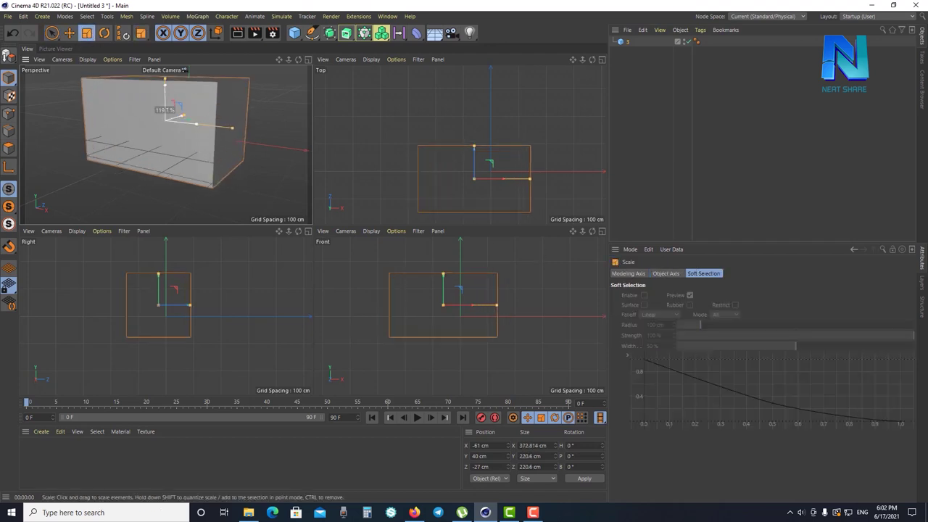
pyautogui.click(308, 60)
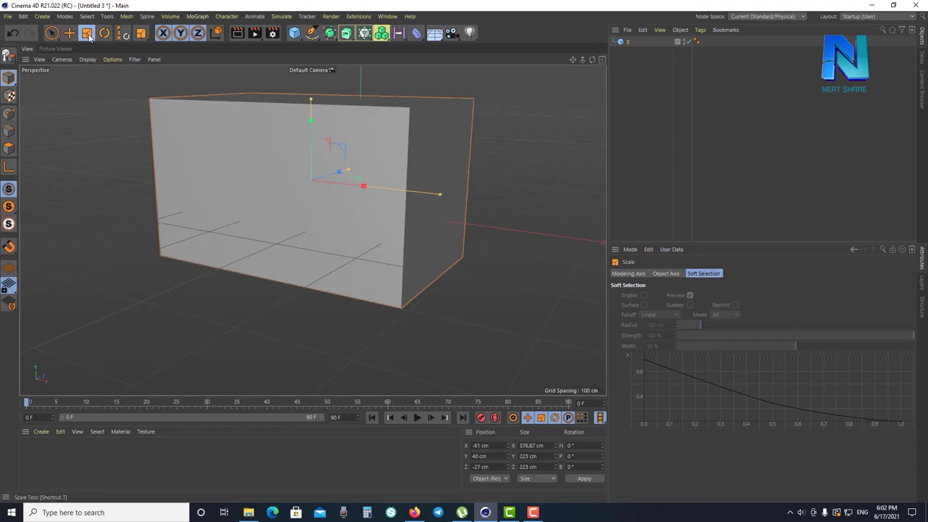
pyautogui.moveTo(408, 166); pyautogui.dragTo(486, 162)
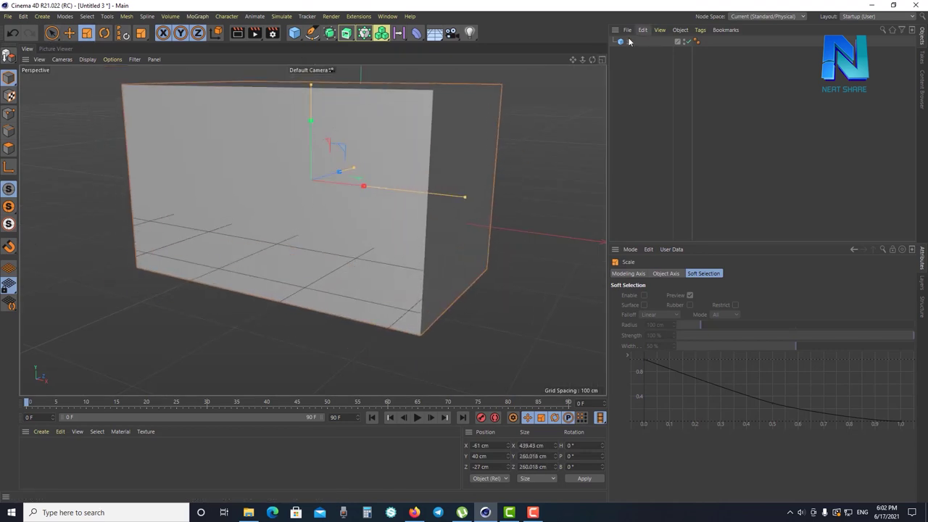
# Experiment with the S.X, S.Y and S.Z spinners, stretching the cube up to 2.82, 1.88 and 2.73
pyautogui.click(629, 42)
pyautogui.moveTo(507, 203)
pyautogui.mouseDown()
pyautogui.moveTo(426, 256)
pyautogui.moveTo(451, 278)
pyautogui.mouseUp()
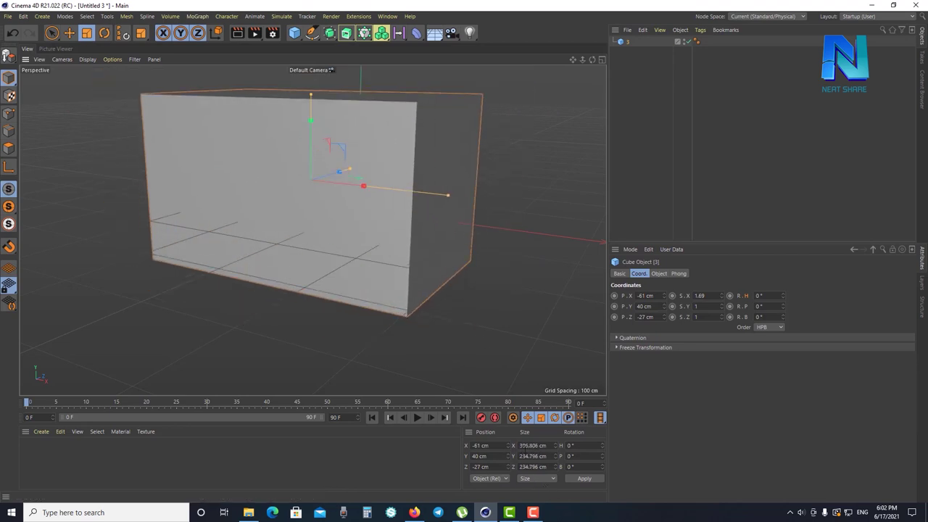
pyautogui.moveTo(484, 202); pyautogui.dragTo(435, 275)
pyautogui.moveTo(722, 295)
pyautogui.mouseDown()
pyautogui.moveTo(721, 279)
pyautogui.moveTo(721, 313)
pyautogui.mouseUp()
pyautogui.moveTo(459, 196)
pyautogui.mouseDown()
pyautogui.moveTo(366, 186)
pyautogui.moveTo(491, 199)
pyautogui.mouseUp()
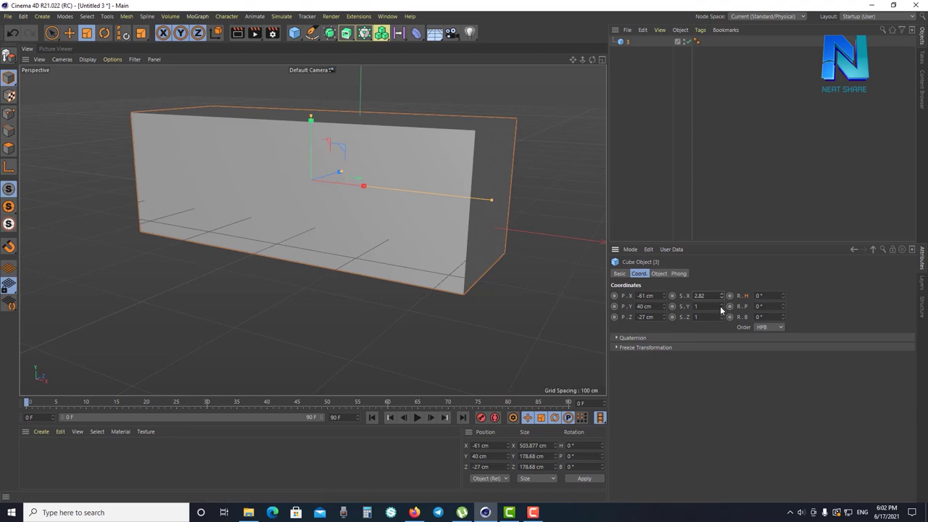
pyautogui.moveTo(721, 306)
pyautogui.mouseDown()
pyautogui.moveTo(721, 276)
pyautogui.moveTo(721, 297)
pyautogui.mouseUp()
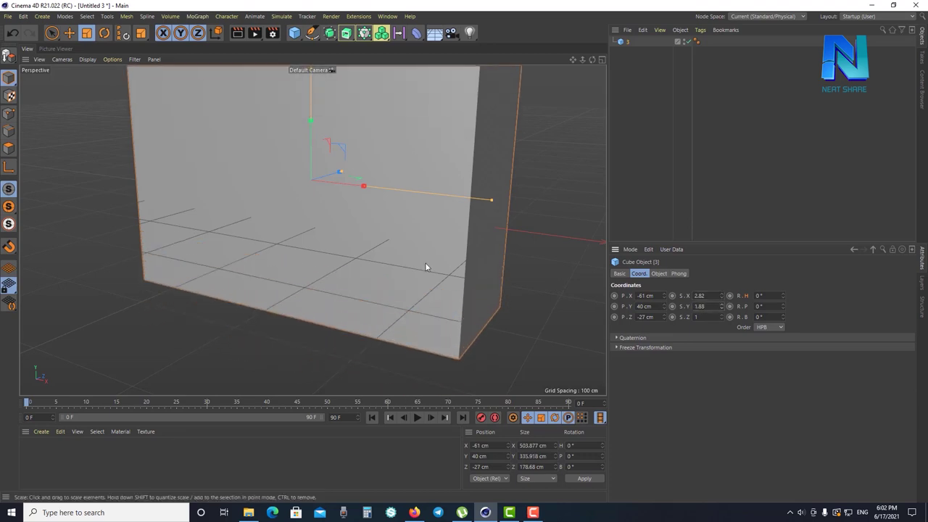
pyautogui.scroll(-3, 392, 230)
pyautogui.click(722, 320)
pyautogui.moveTo(721, 317); pyautogui.dragTo(721, 283)
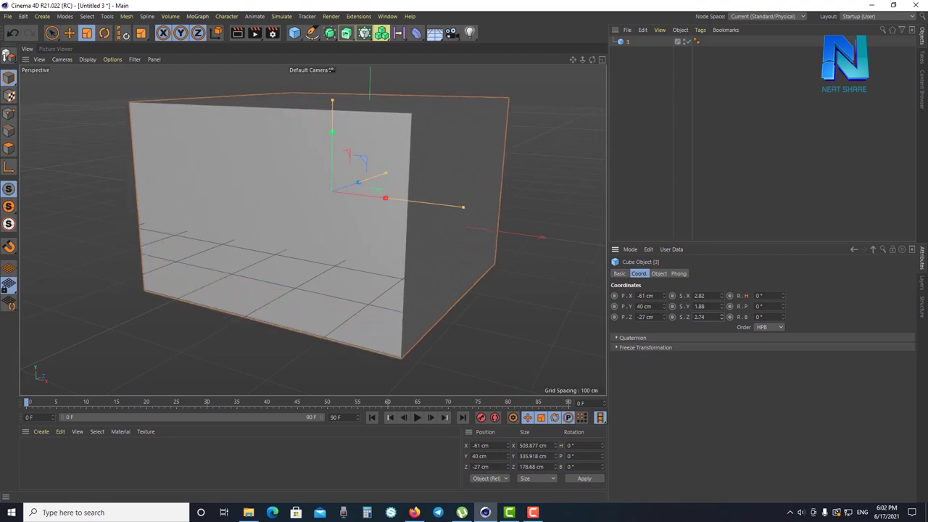
pyautogui.moveTo(721, 317); pyautogui.dragTo(721, 308)
# Type 1 into the cube's X scale field to reset it
pyautogui.click(694, 296)
pyautogui.write('1')
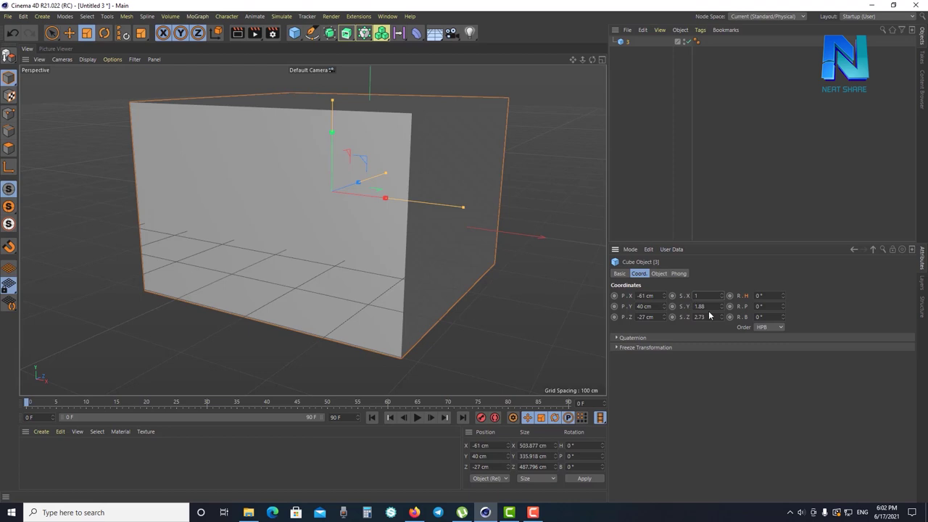
pyautogui.press('Tab')
# Reset Y scale to 1, lower the cube to about 134.8 cm, and drag Size X to 984.68 cm
pyautogui.write('1')
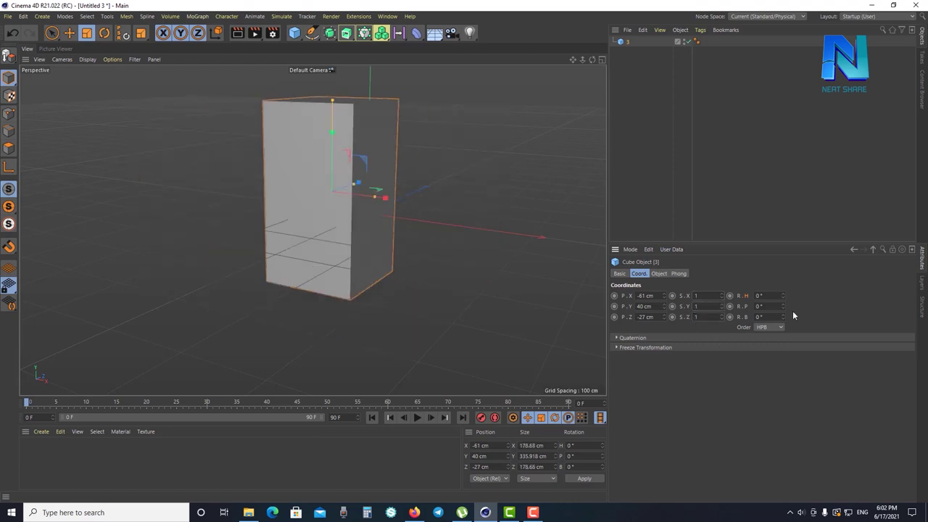
pyautogui.press('Return')
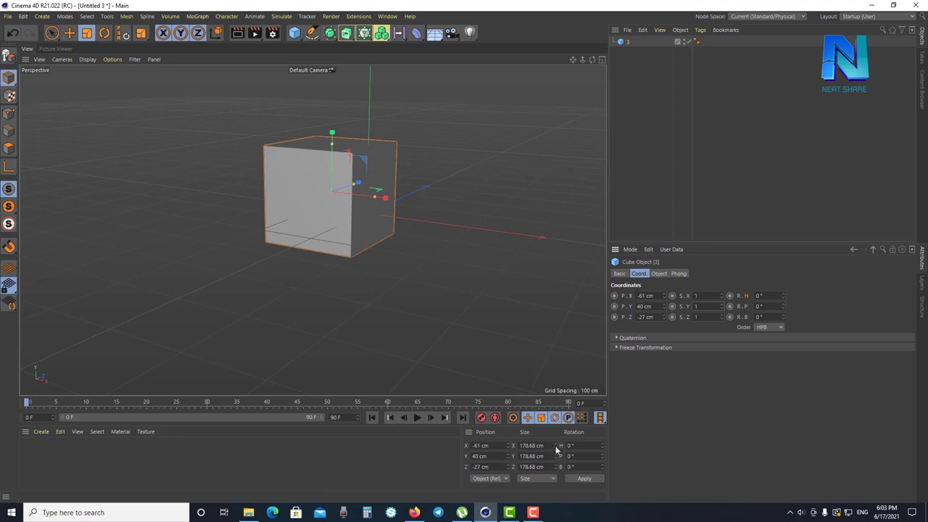
pyautogui.moveTo(354, 195); pyautogui.dragTo(355, 162)
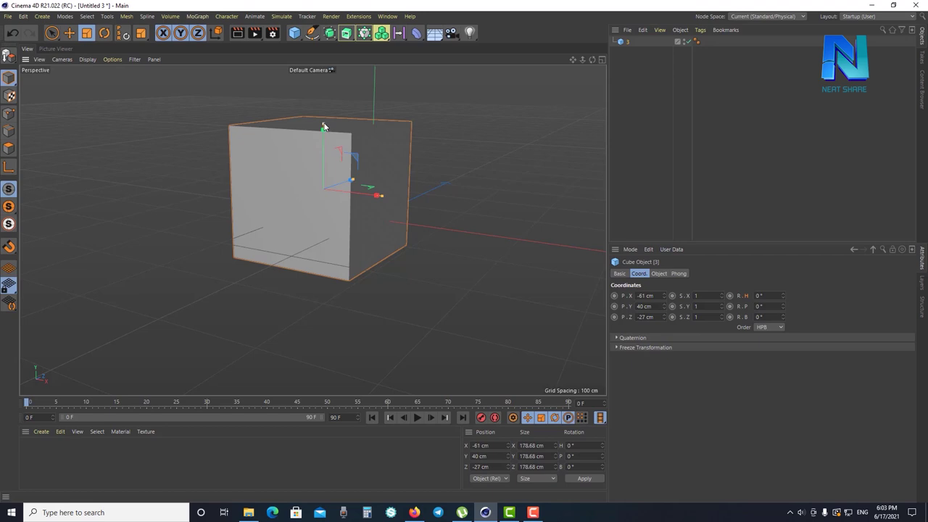
pyautogui.moveTo(323, 127)
pyautogui.mouseDown()
pyautogui.moveTo(326, 145)
pyautogui.moveTo(360, 170)
pyautogui.moveTo(354, 183)
pyautogui.mouseUp()
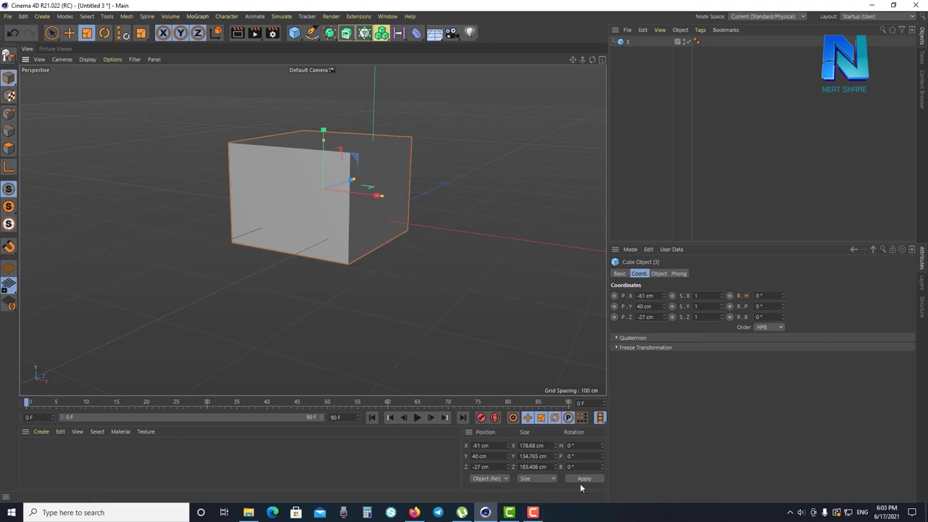
pyautogui.moveTo(556, 446); pyautogui.dragTo(556, 420)
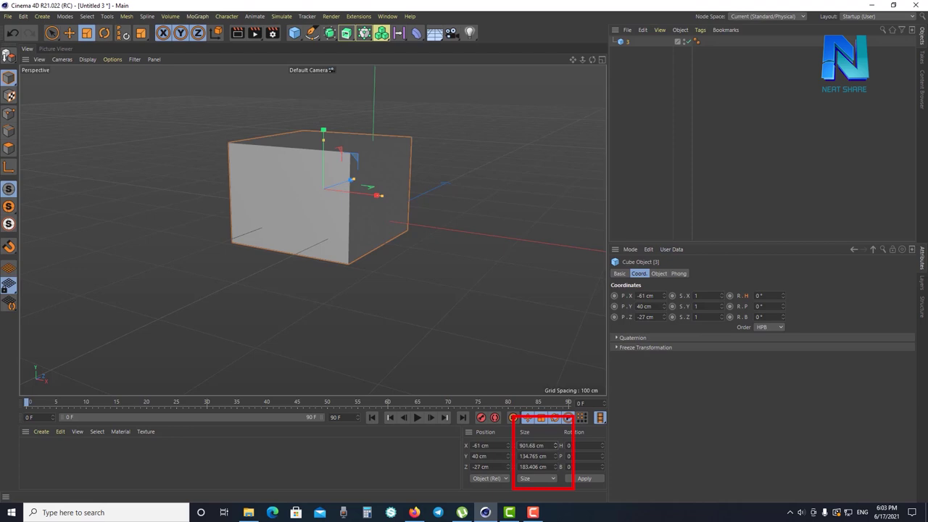
# Rescale the box with the Scale tool until it measures about 786 × 584 × 730 cm
pyautogui.click(591, 479)
pyautogui.moveTo(582, 59)
pyautogui.mouseDown()
pyautogui.moveTo(573, 69)
pyautogui.moveTo(592, 211)
pyautogui.mouseUp()
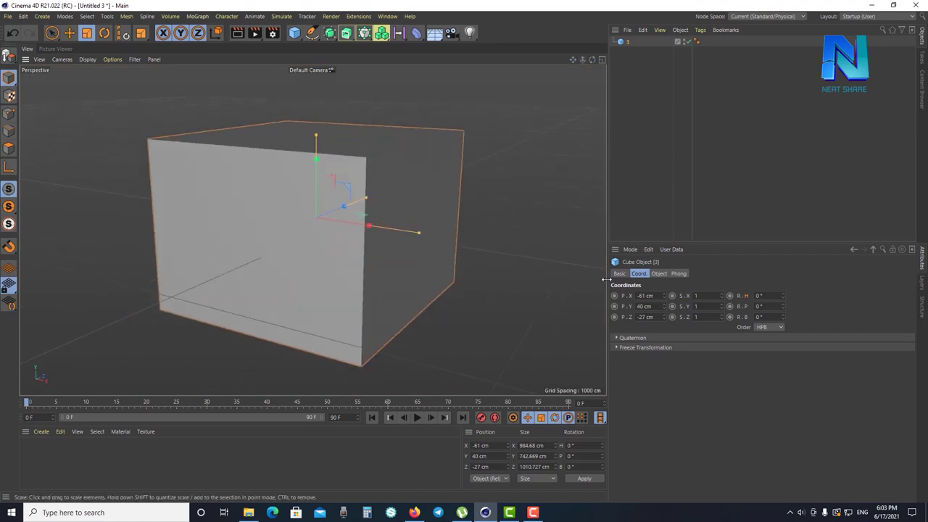
pyautogui.click(526, 444)
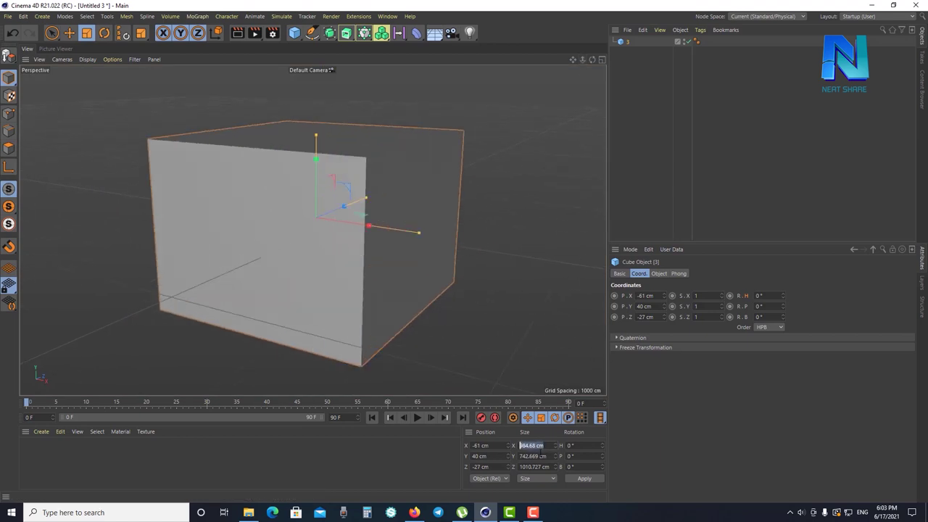
pyautogui.click(536, 466)
pyautogui.moveTo(315, 138); pyautogui.dragTo(323, 194)
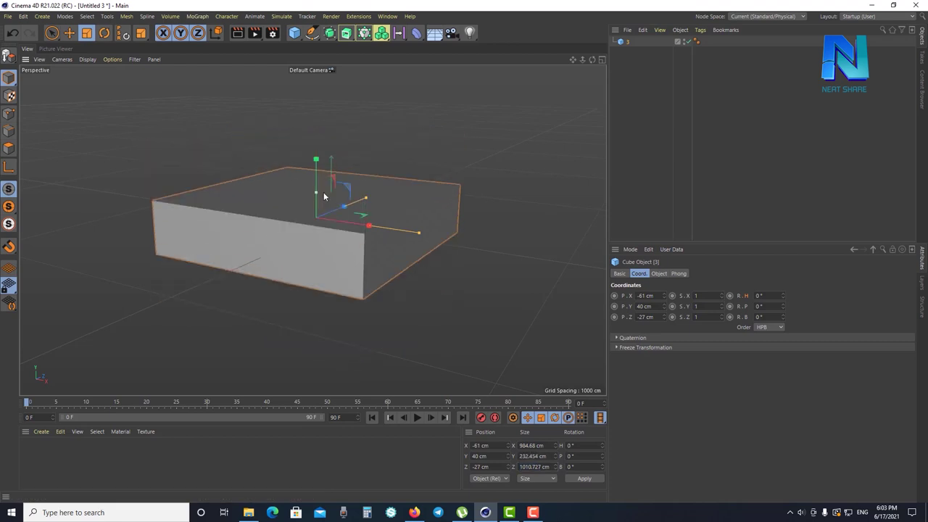
pyautogui.moveTo(323, 187)
pyautogui.mouseDown()
pyautogui.moveTo(304, 230)
pyautogui.moveTo(420, 186)
pyautogui.moveTo(345, 205)
pyautogui.moveTo(364, 215)
pyautogui.mouseUp()
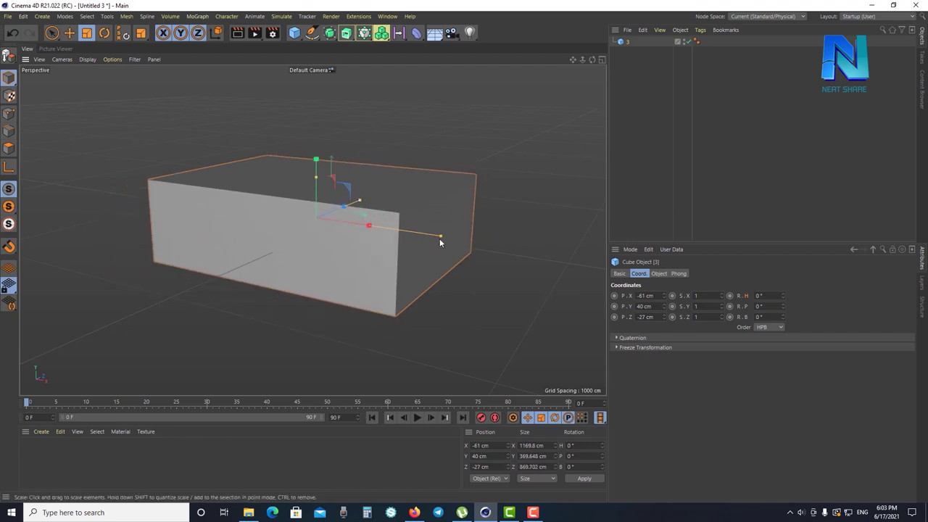
pyautogui.moveTo(438, 237)
pyautogui.mouseDown()
pyautogui.moveTo(404, 250)
pyautogui.moveTo(413, 250)
pyautogui.mouseUp()
pyautogui.moveTo(316, 161); pyautogui.dragTo(314, 140)
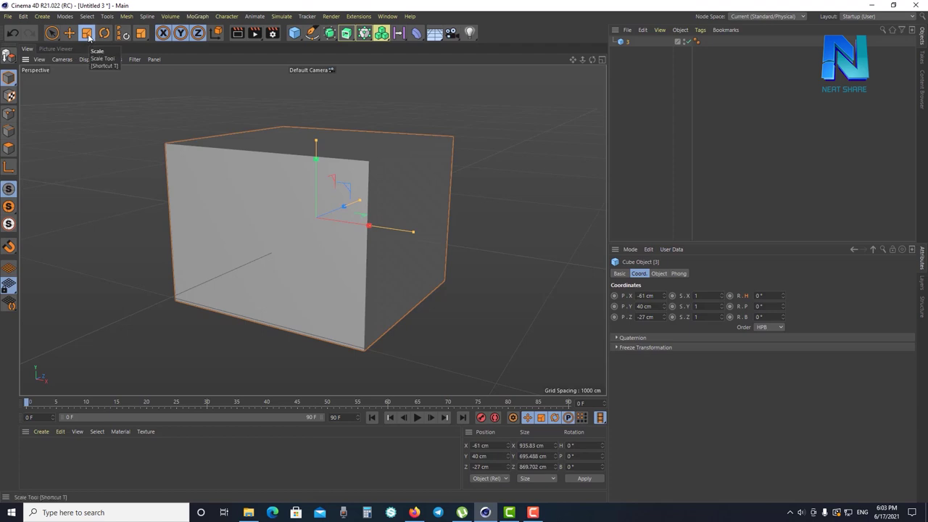
pyautogui.moveTo(431, 135)
pyautogui.mouseDown()
pyautogui.moveTo(568, 70)
pyautogui.moveTo(560, 114)
pyautogui.mouseUp()
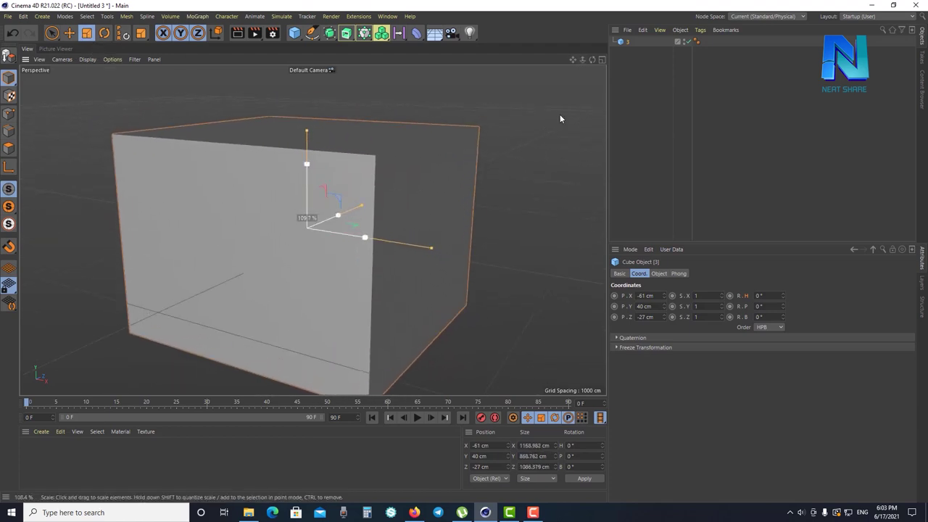
pyautogui.moveTo(337, 202); pyautogui.dragTo(331, 195)
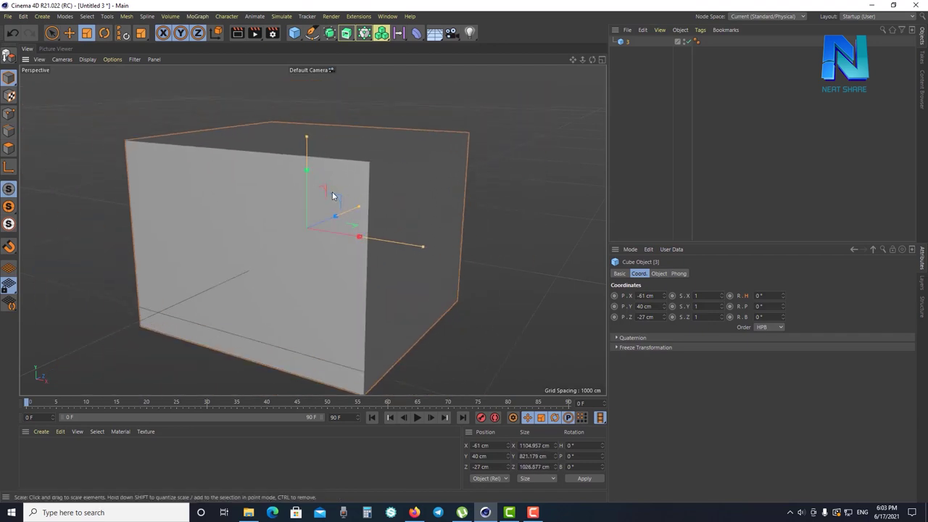
pyautogui.moveTo(353, 203)
pyautogui.mouseDown()
pyautogui.moveTo(193, 246)
pyautogui.moveTo(234, 261)
pyautogui.moveTo(94, 287)
pyautogui.moveTo(382, 276)
pyautogui.moveTo(315, 306)
pyautogui.mouseUp()
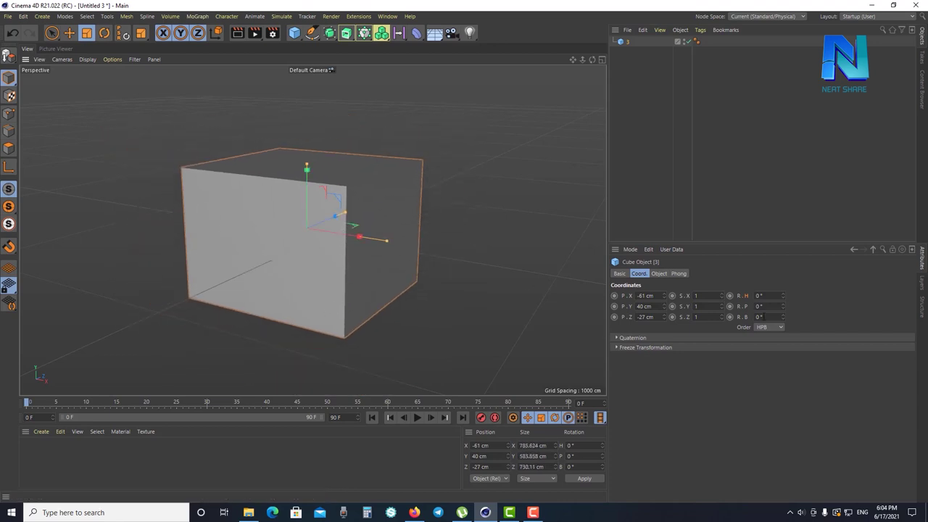
# Stretch the box to 1120.988 cm deep with 2 segments per axis, and open the Display menu
pyautogui.click(659, 275)
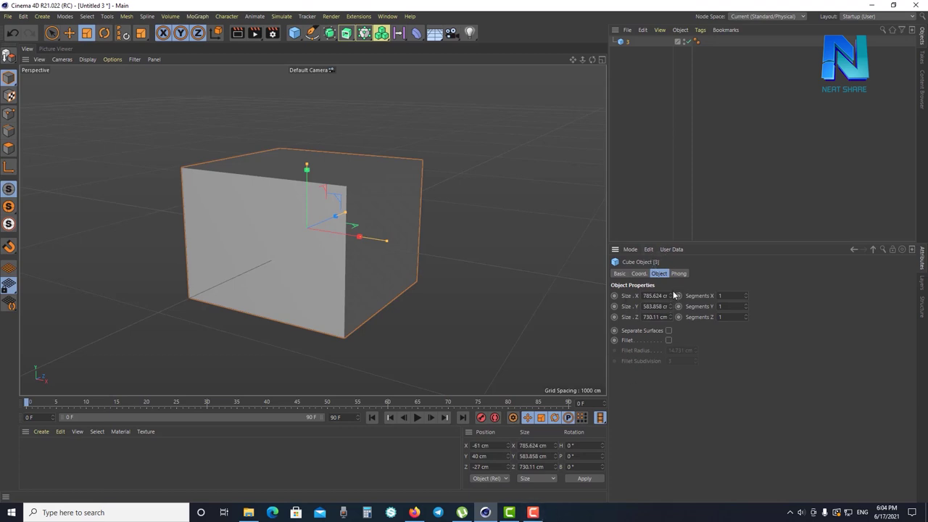
pyautogui.moveTo(345, 216); pyautogui.dragTo(362, 206)
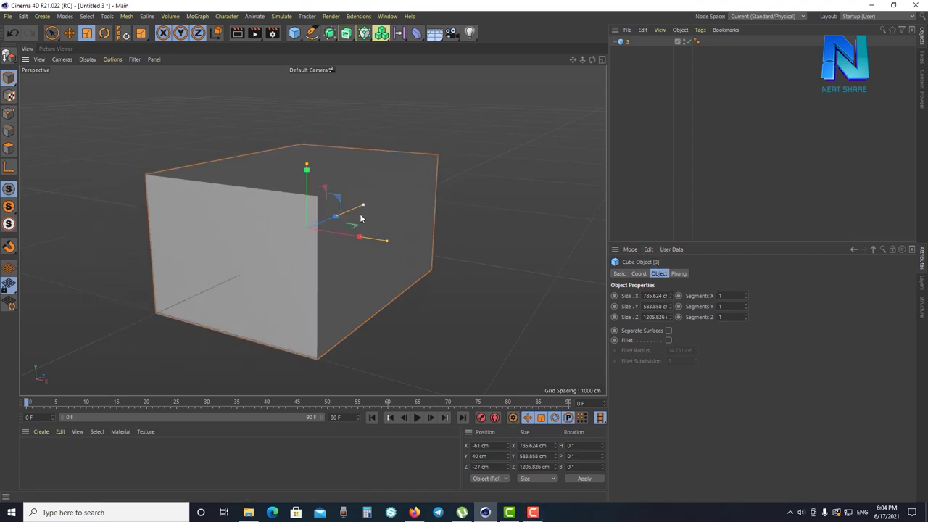
pyautogui.click(639, 273)
pyautogui.click(658, 273)
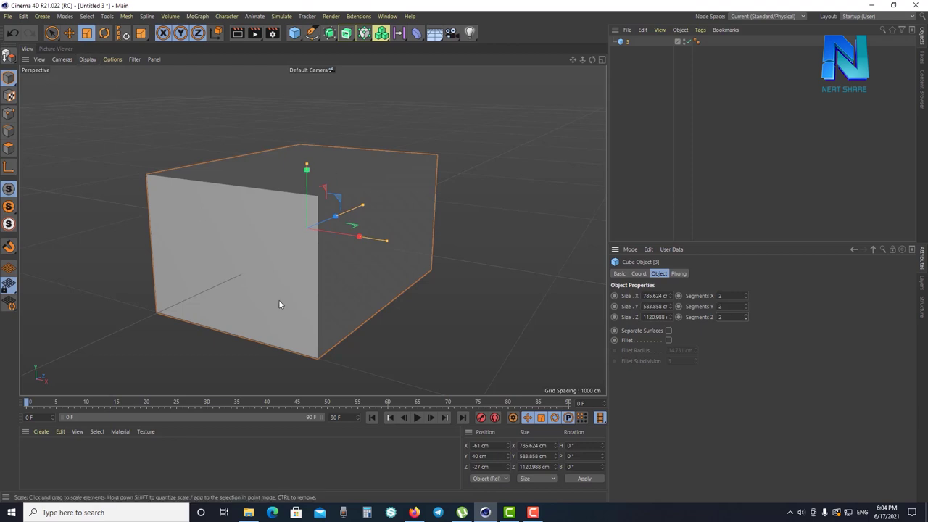
pyautogui.click(84, 61)
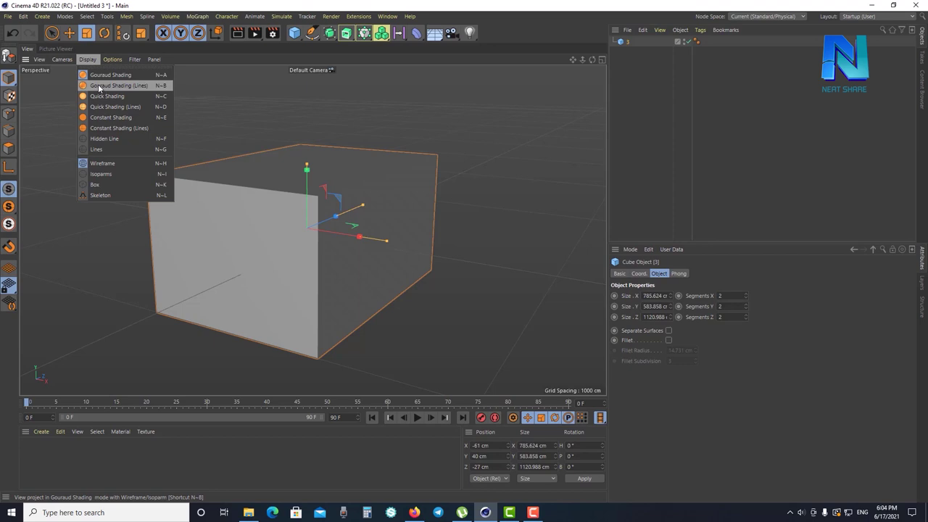
# Switch to Gouraud Shading (Lines) and raise the X and Y segment counts
pyautogui.click(138, 86)
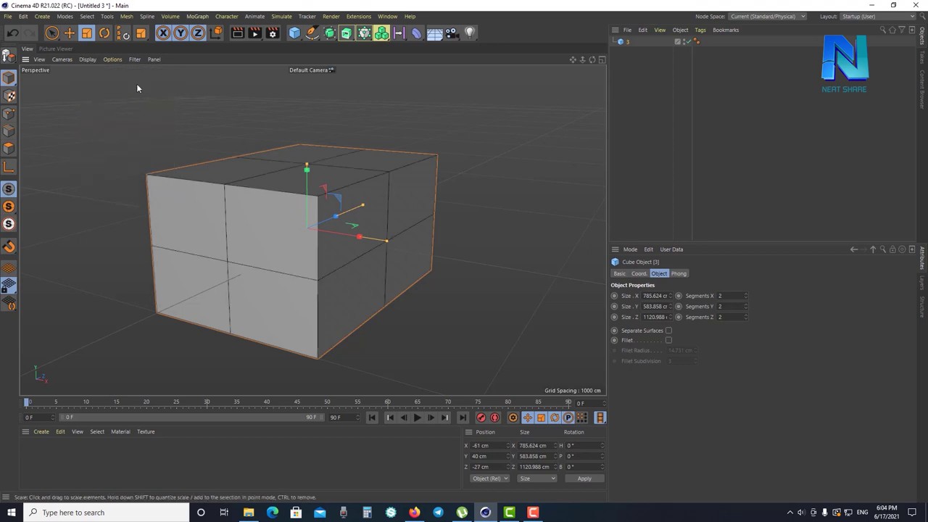
pyautogui.click(744, 294)
pyautogui.click(744, 293)
pyautogui.click(745, 294)
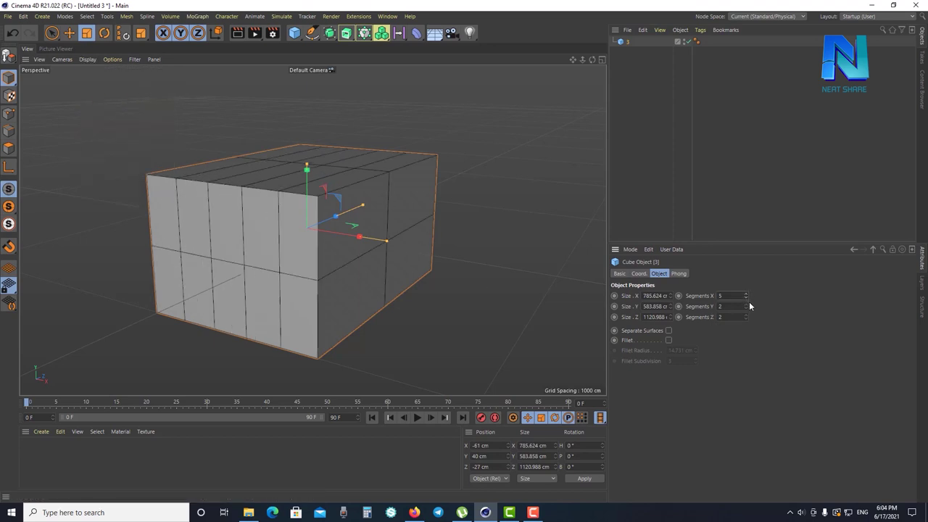
pyautogui.click(745, 305)
pyautogui.click(745, 304)
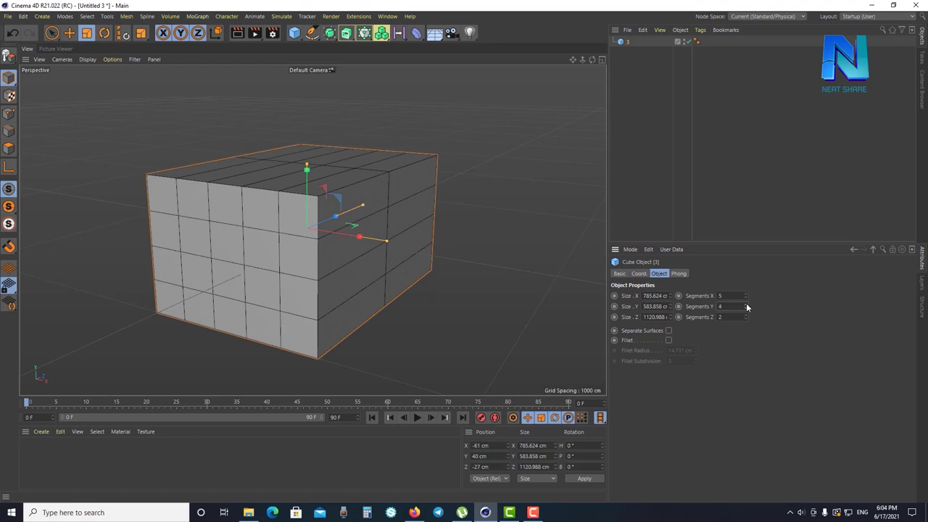
# Set the X, Y and Z segments back to 1 and reselect the cube
pyautogui.doubleClick(718, 295)
pyautogui.press('Tab')
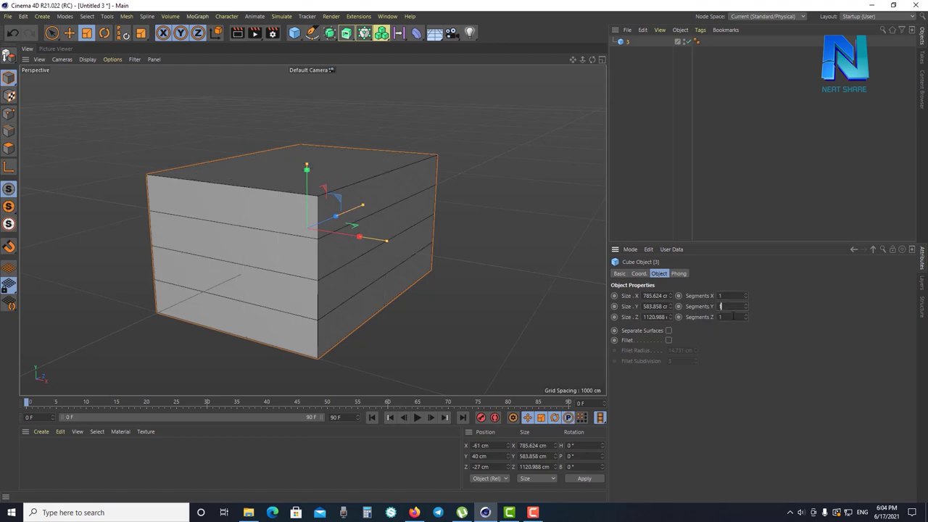
pyautogui.click(732, 232)
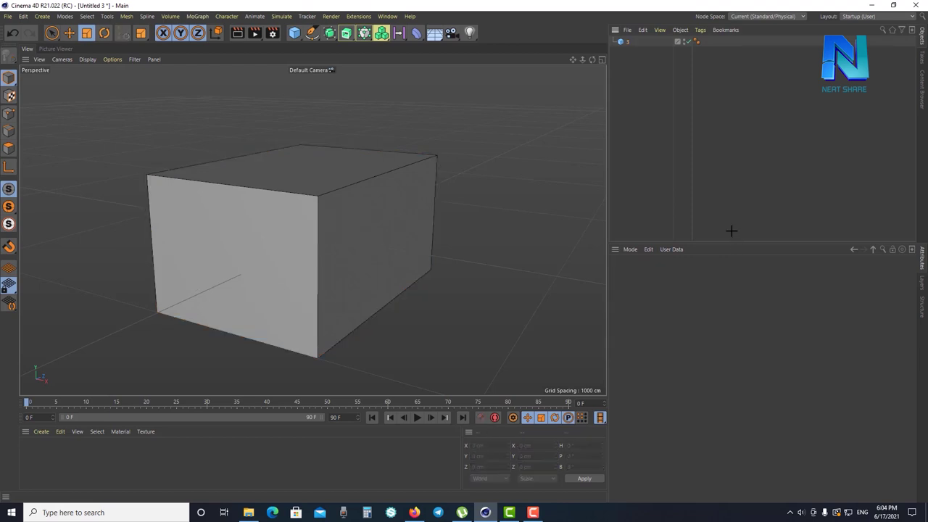
pyautogui.click(630, 41)
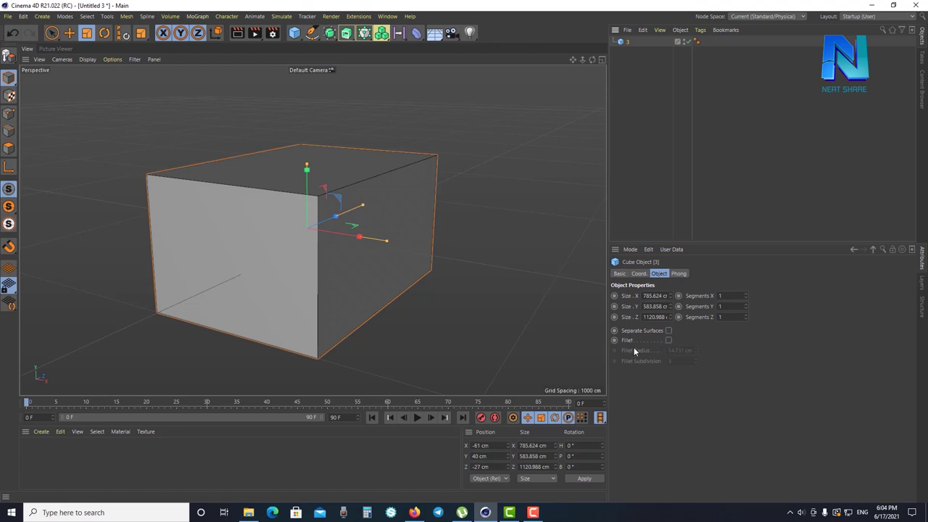
# Turn on Fillet for cube "3", giving a 14.731 cm radius with 3 subdivisions
pyautogui.click(668, 341)
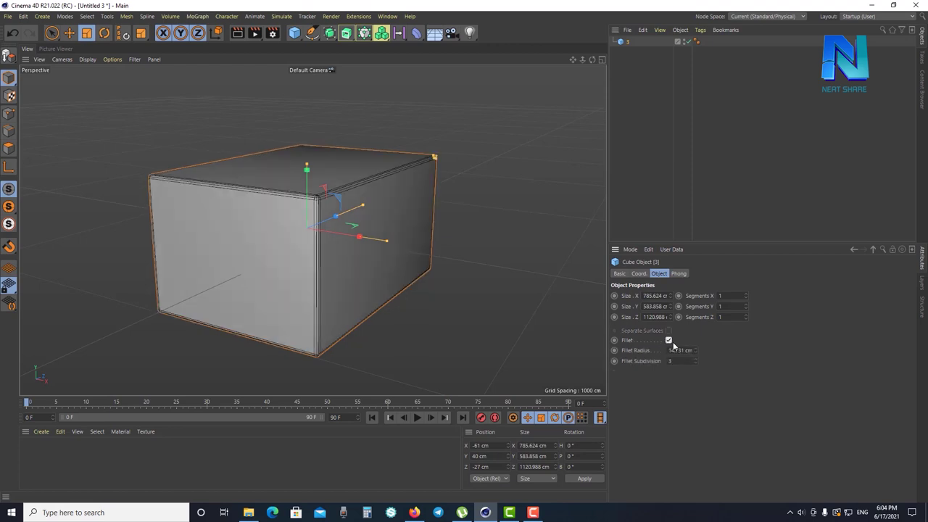
pyautogui.scroll(3, 346, 161)
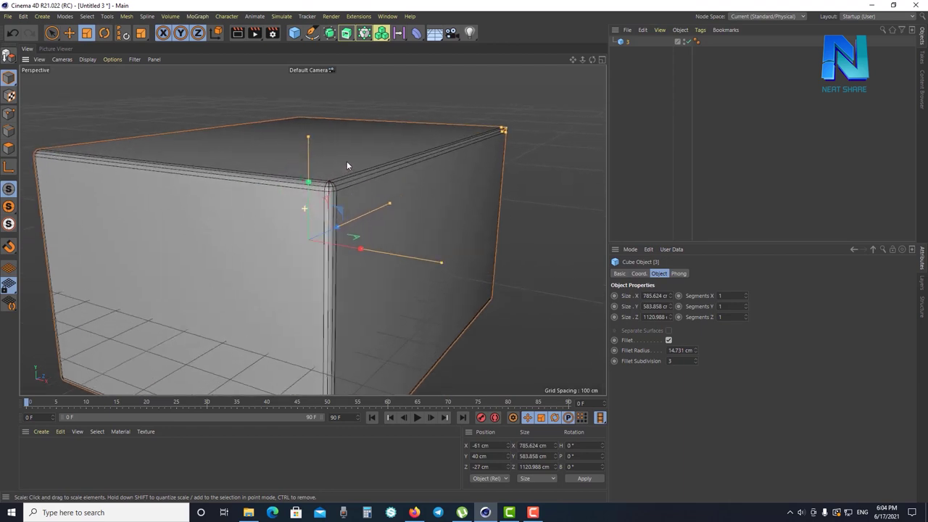
pyautogui.scroll(3, 382, 144)
pyautogui.scroll(2, 384, 159)
pyautogui.scroll(-3, 382, 182)
pyautogui.scroll(2, 435, 167)
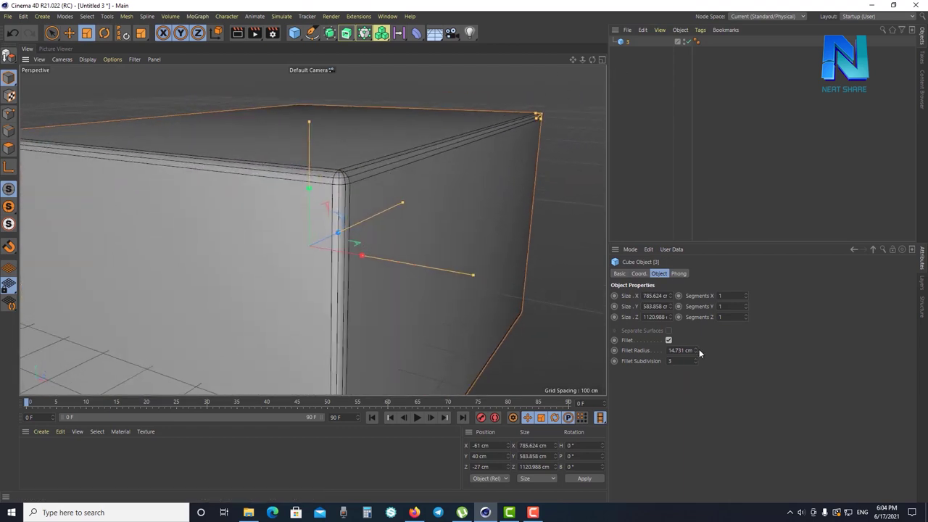
# Render the viewport, then re-render it from the Render menu to check the rounded edges
pyautogui.click(238, 33)
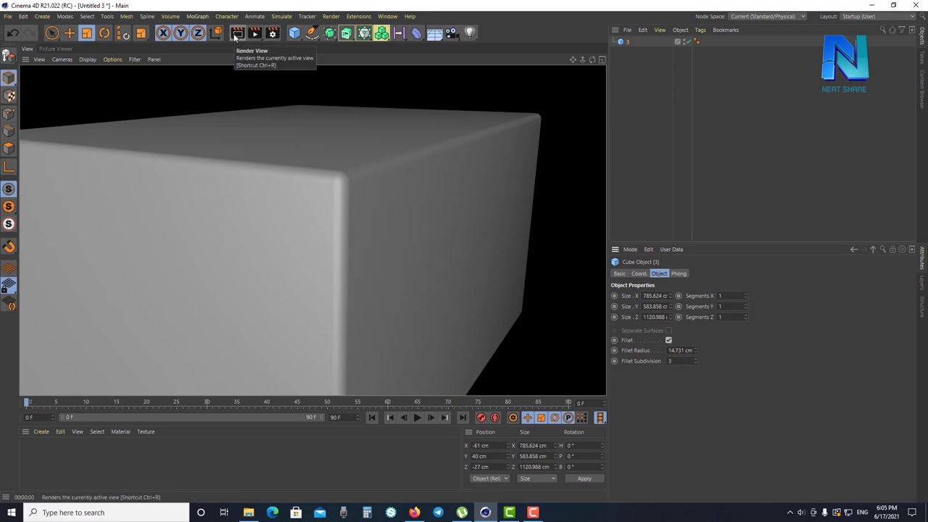
pyautogui.click(331, 16)
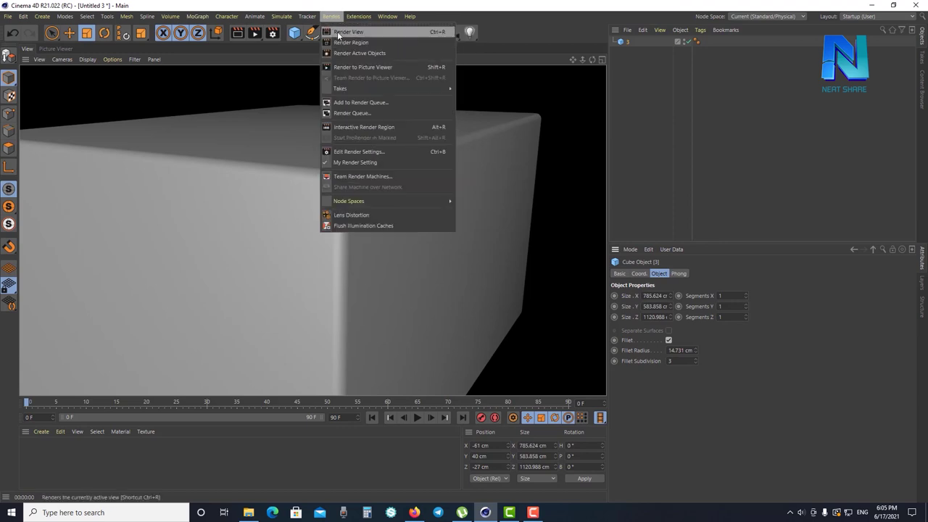
pyautogui.click(337, 34)
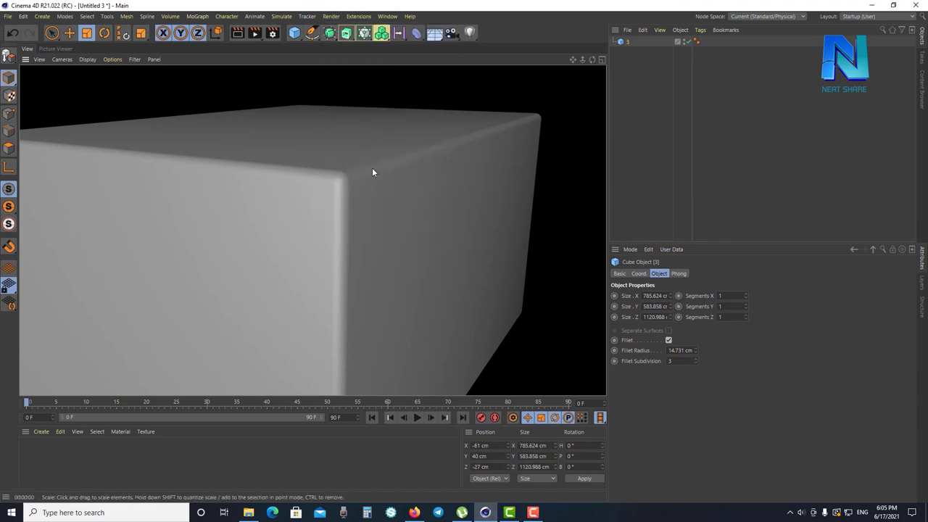
pyautogui.scroll(-2, 372, 168)
pyautogui.scroll(-1, 383, 159)
pyautogui.scroll(-2, 395, 161)
pyautogui.scroll(-2, 406, 178)
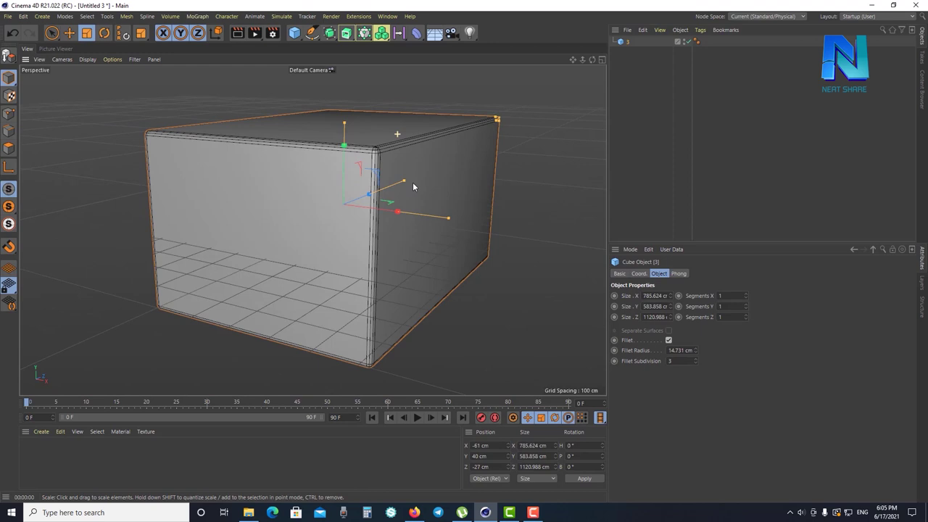
pyautogui.scroll(1, 413, 186)
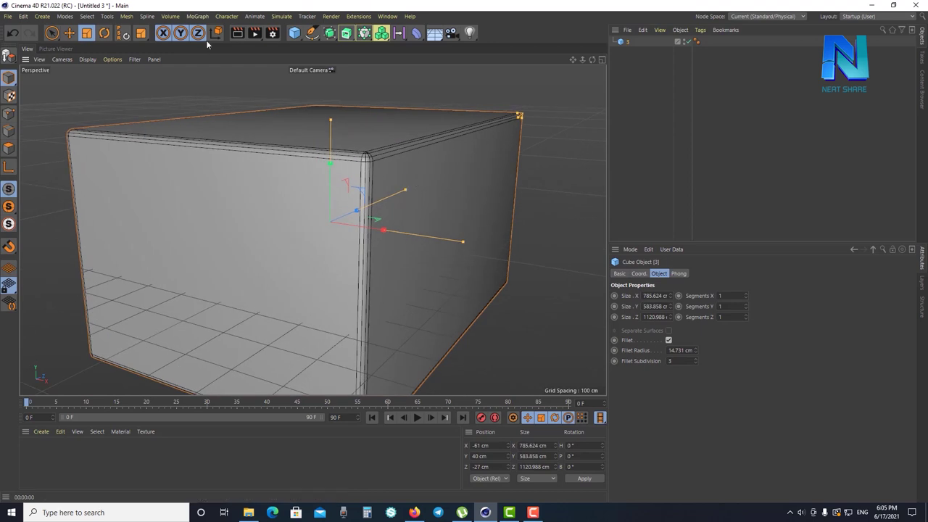
# Render the viewport, then drag the fillet radius up to 57.731 cm and back down to 13.731 cm
pyautogui.click(236, 34)
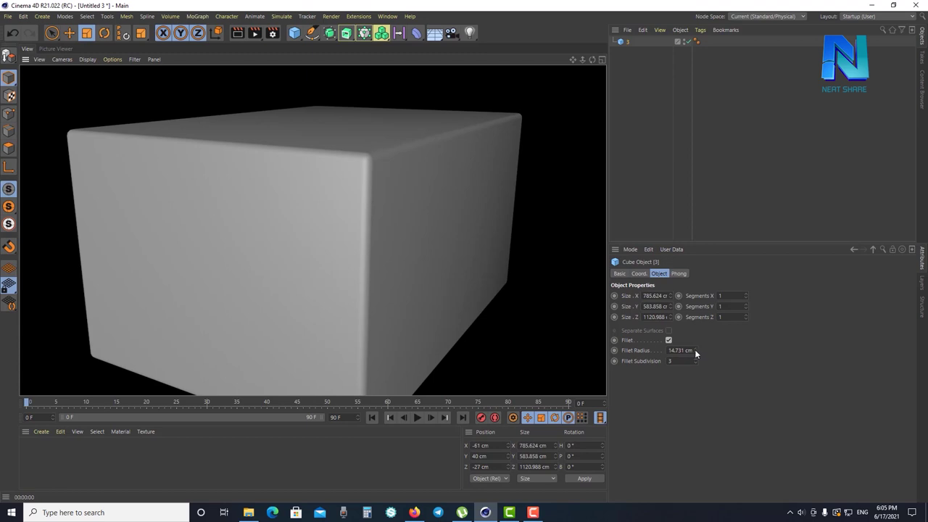
pyautogui.moveTo(694, 350); pyautogui.dragTo(694, 318)
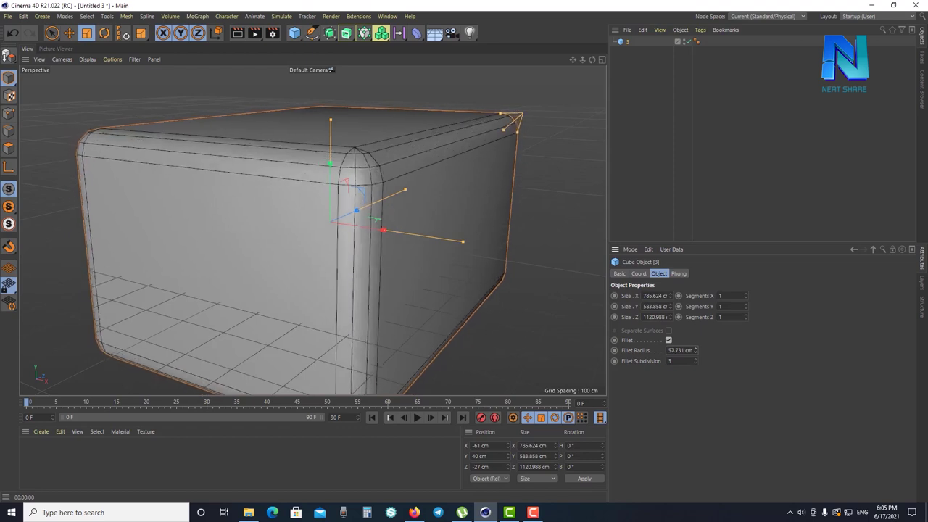
pyautogui.moveTo(694, 349); pyautogui.dragTo(694, 360)
# Try fillet subdivisions of 5 and 1, then settle on 4
pyautogui.click(696, 359)
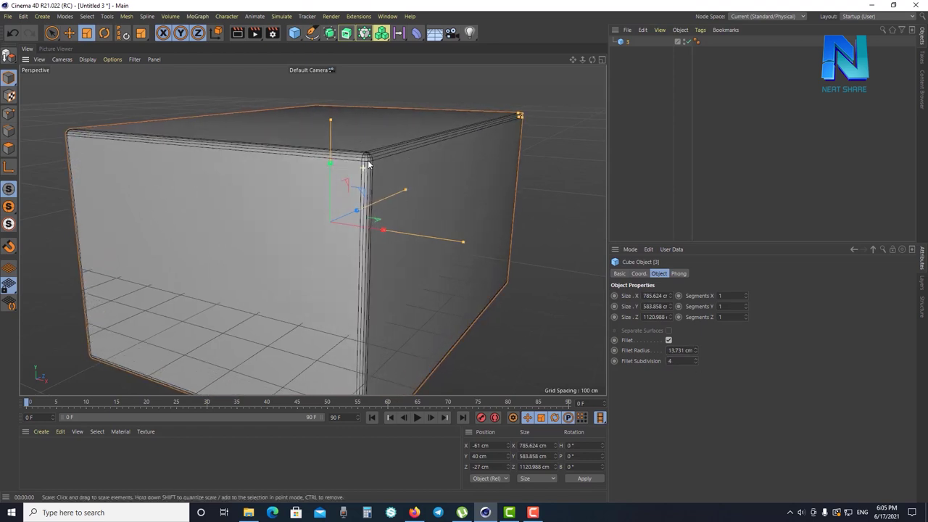
pyautogui.scroll(3, 368, 165)
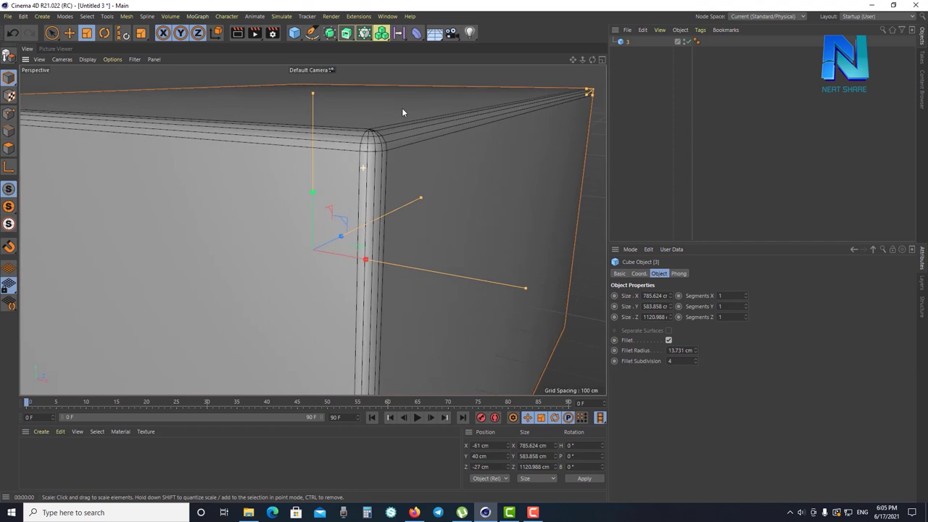
pyautogui.click(695, 359)
pyautogui.click(695, 363)
pyautogui.click(695, 362)
pyautogui.click(696, 362)
pyautogui.click(696, 362)
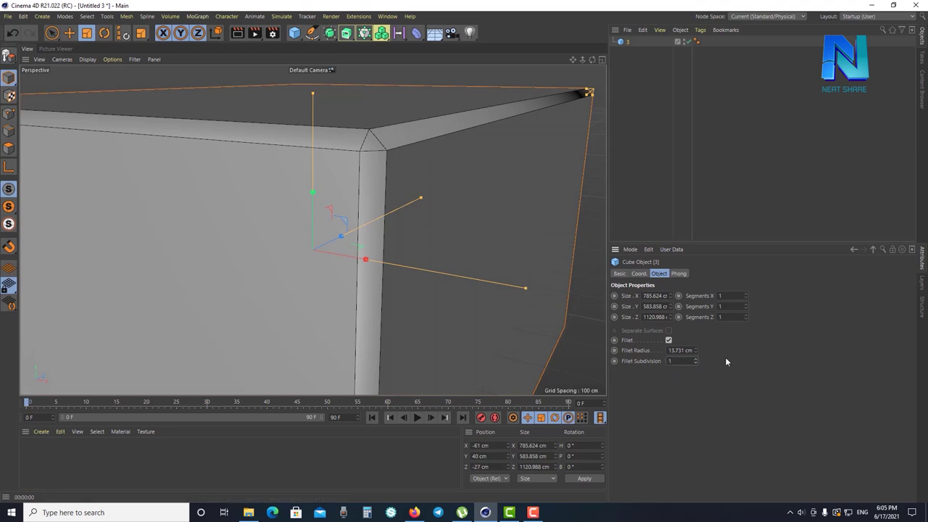
pyautogui.click(694, 359)
pyautogui.click(694, 359)
pyautogui.click(695, 359)
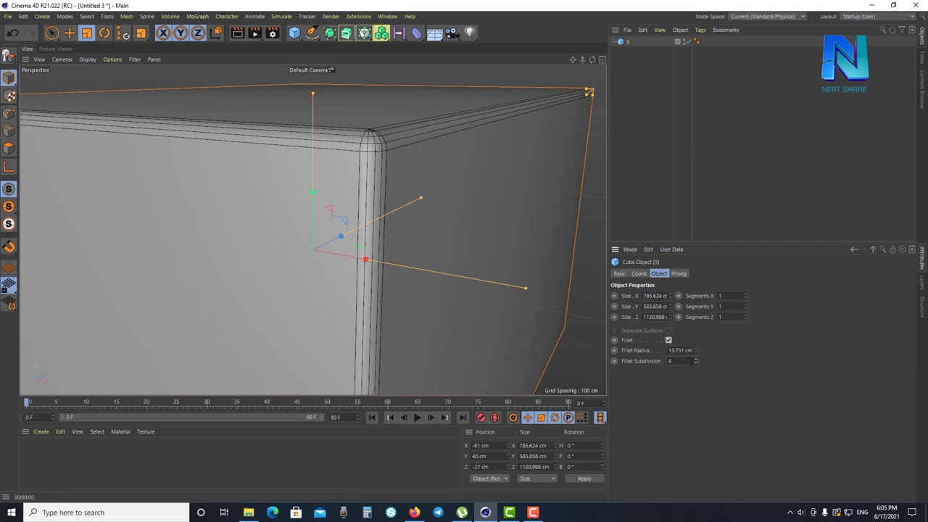
pyautogui.doubleClick(671, 361)
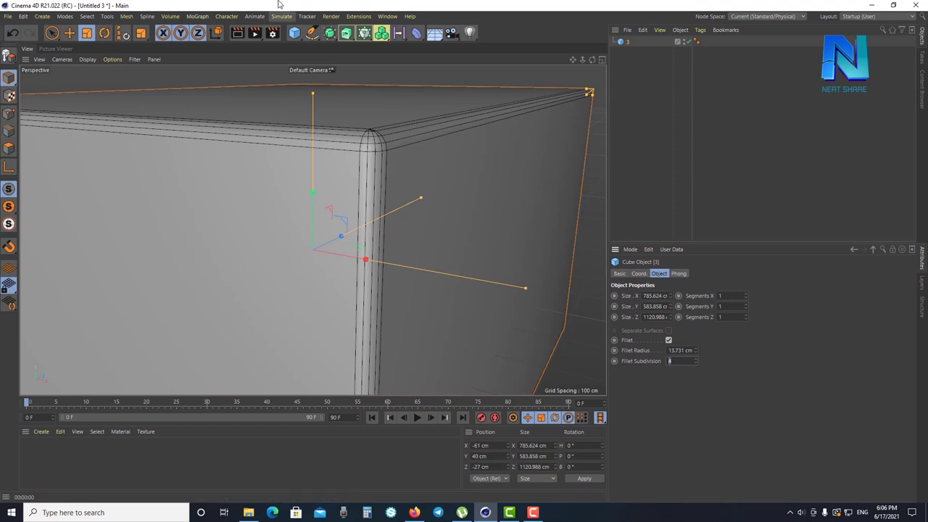
# Preview a render and lower the cube's fillet radius to 4.731 cm
pyautogui.click(237, 34)
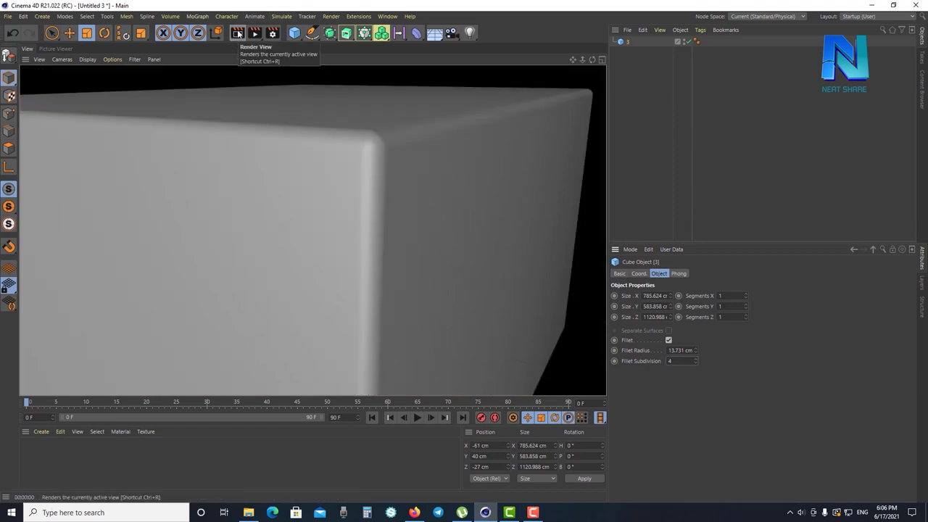
pyautogui.moveTo(693, 352); pyautogui.dragTo(693, 363)
pyautogui.keyDown('alt'); pyautogui.moveTo(435, 232); pyautogui.dragTo(448, 353, button='right'); pyautogui.keyUp('alt')
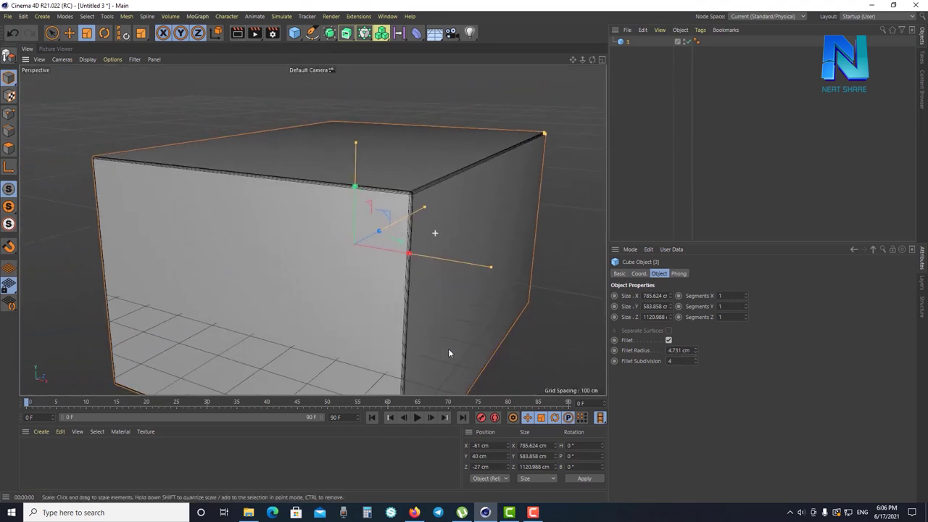
pyautogui.keyDown('alt'); pyautogui.moveTo(451, 321); pyautogui.dragTo(425, 283, button='right'); pyautogui.keyUp('alt')
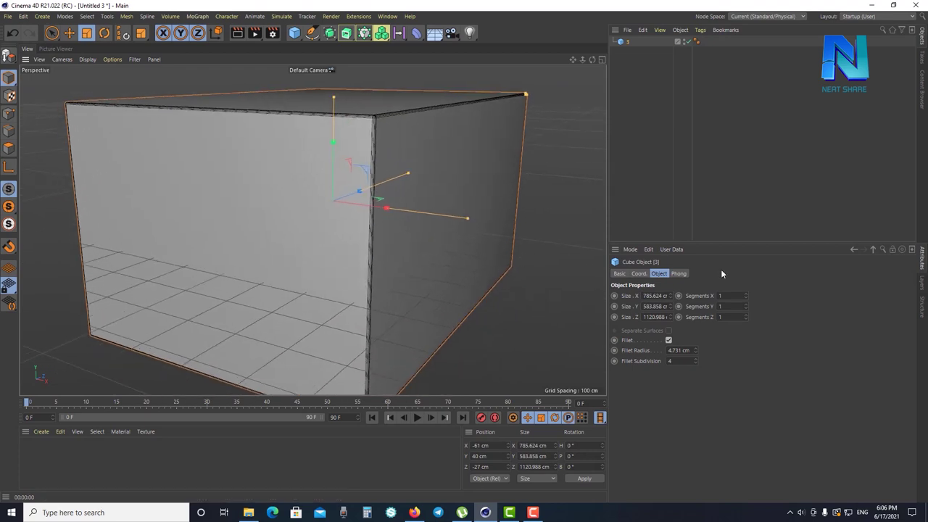
# Check the cube's Phong smoothing settings and reselect the cube
pyautogui.click(681, 274)
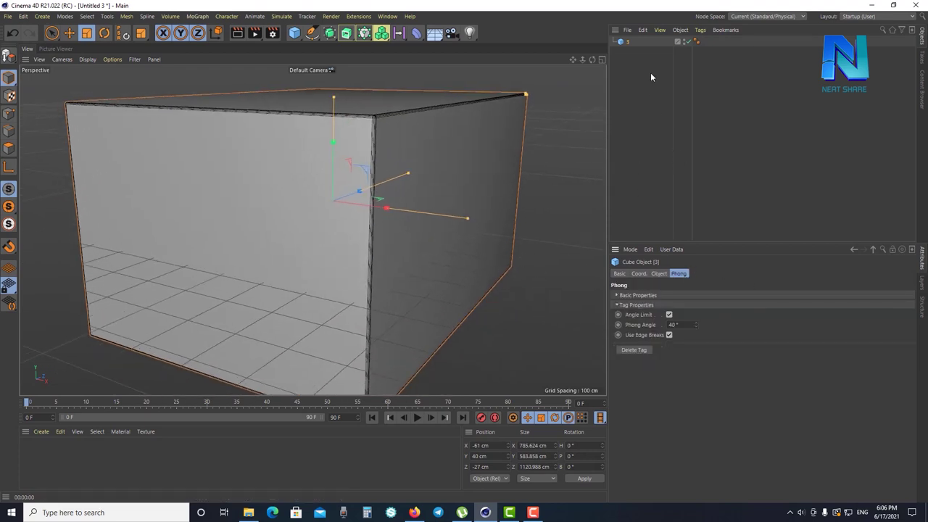
pyautogui.click(681, 218)
pyautogui.click(627, 29)
pyautogui.click(645, 124)
pyautogui.click(626, 42)
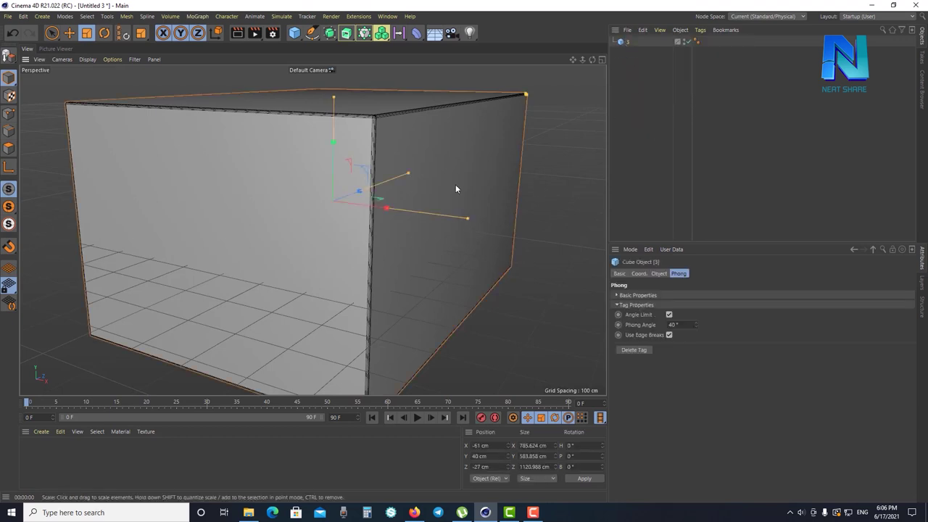
pyautogui.scroll(-3, 456, 181)
pyautogui.scroll(3, 464, 195)
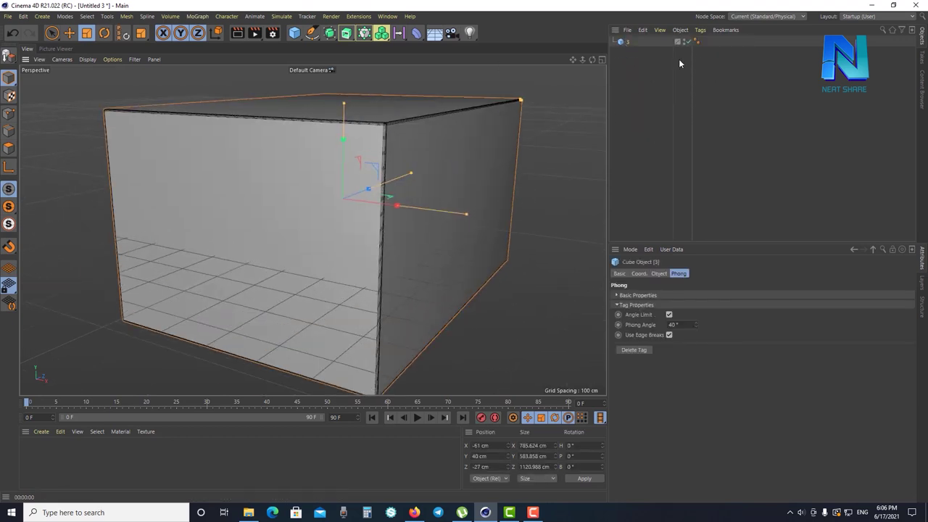
pyautogui.click(294, 33)
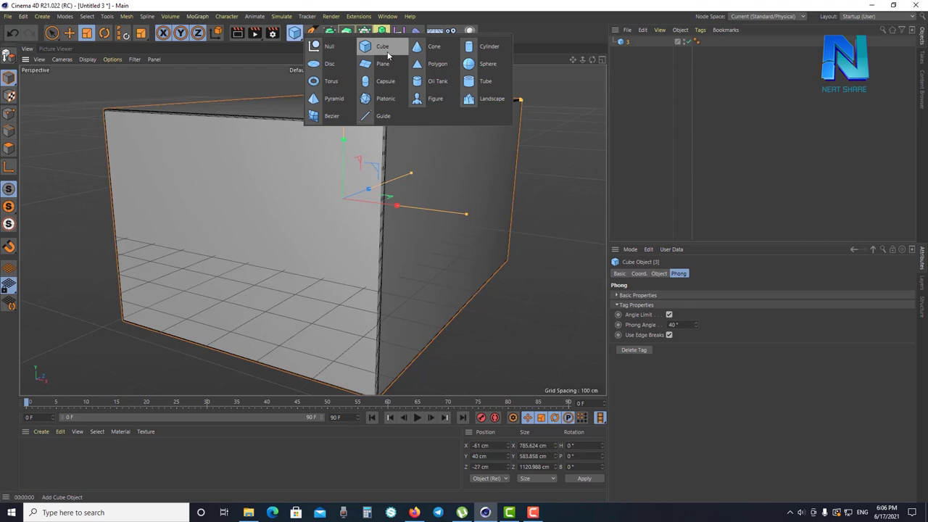
# Add a cylinder and move the cube to the left along X
pyautogui.click(490, 48)
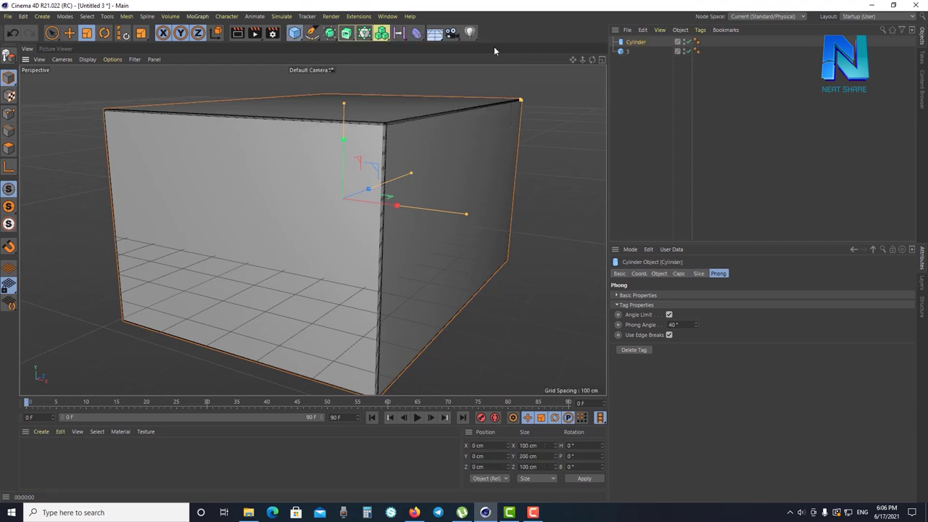
pyautogui.click(626, 52)
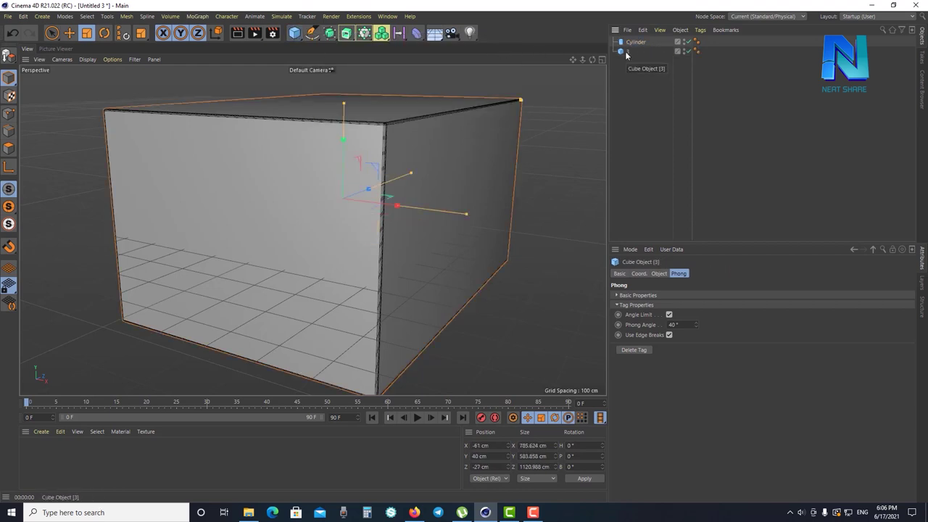
pyautogui.scroll(-5, 292, 194)
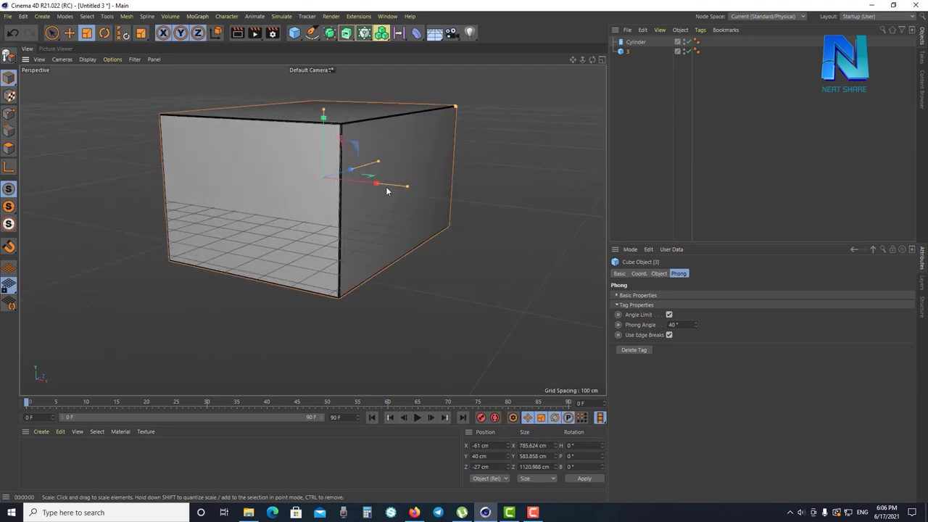
pyautogui.press('9')
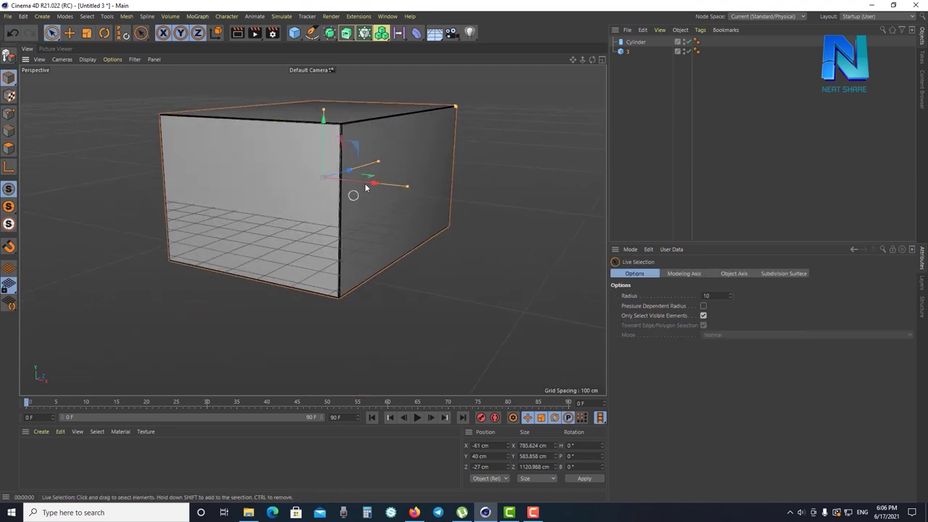
pyautogui.moveTo(372, 182); pyautogui.dragTo(208, 150)
# Size the cylinder to 178 cm radius, 308 cm height and 7 height segments
pyautogui.click(339, 185)
pyautogui.press('o')
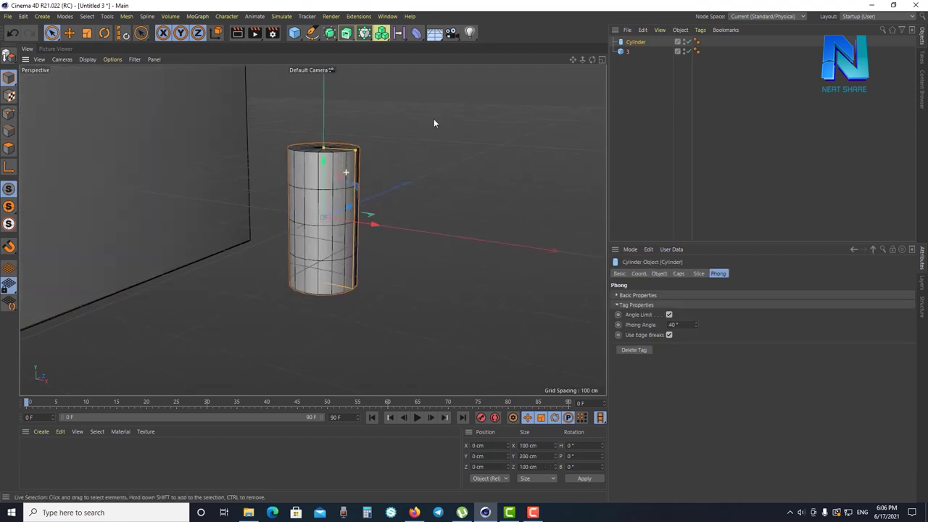
pyautogui.click(638, 273)
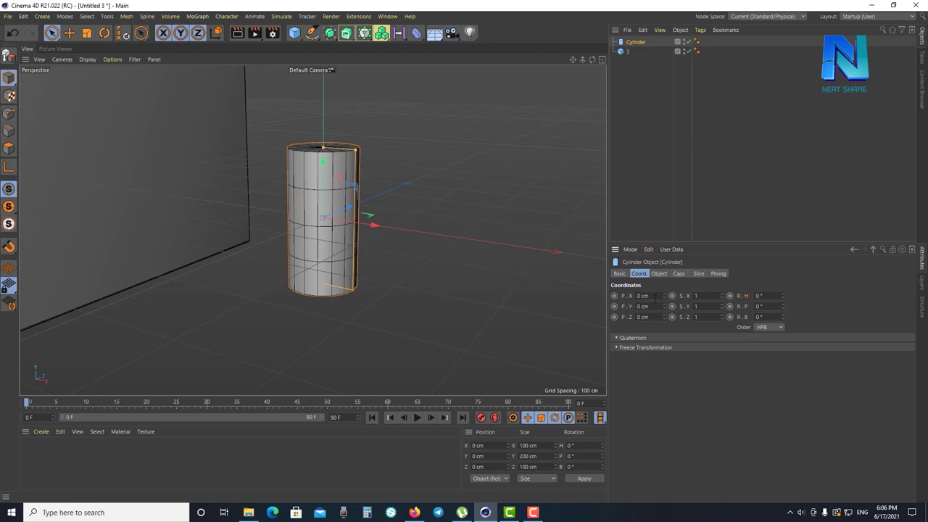
pyautogui.click(661, 274)
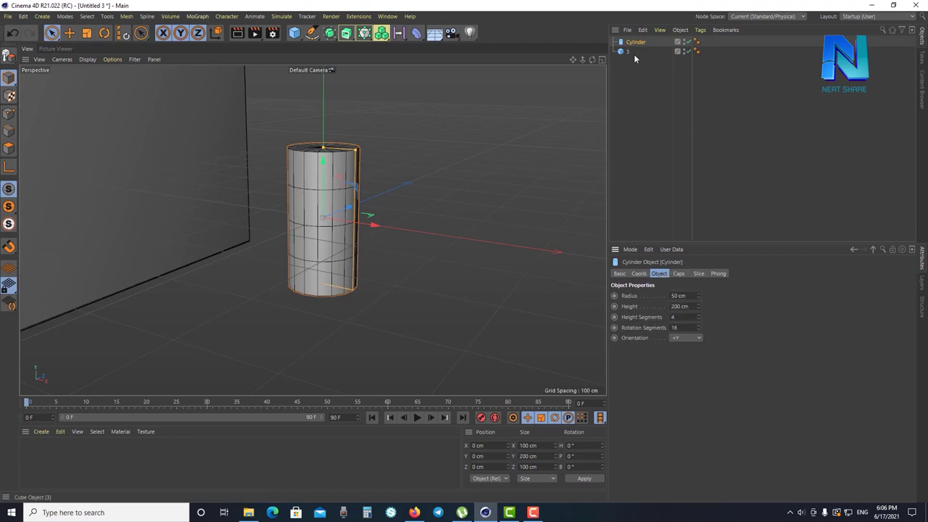
pyautogui.moveTo(699, 297)
pyautogui.mouseDown()
pyautogui.moveTo(732, 297)
pyautogui.moveTo(717, 296)
pyautogui.moveTo(698, 323)
pyautogui.mouseUp()
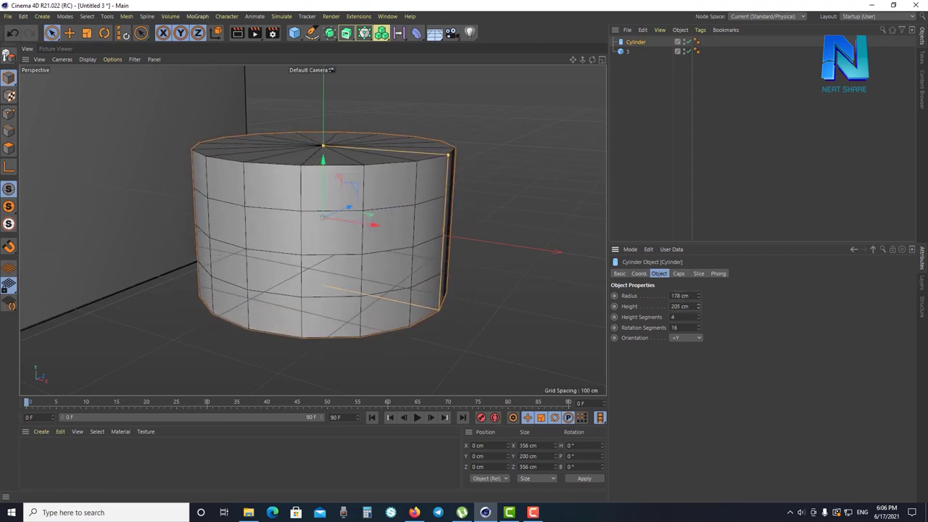
pyautogui.click(698, 315)
pyautogui.click(699, 316)
pyautogui.click(699, 316)
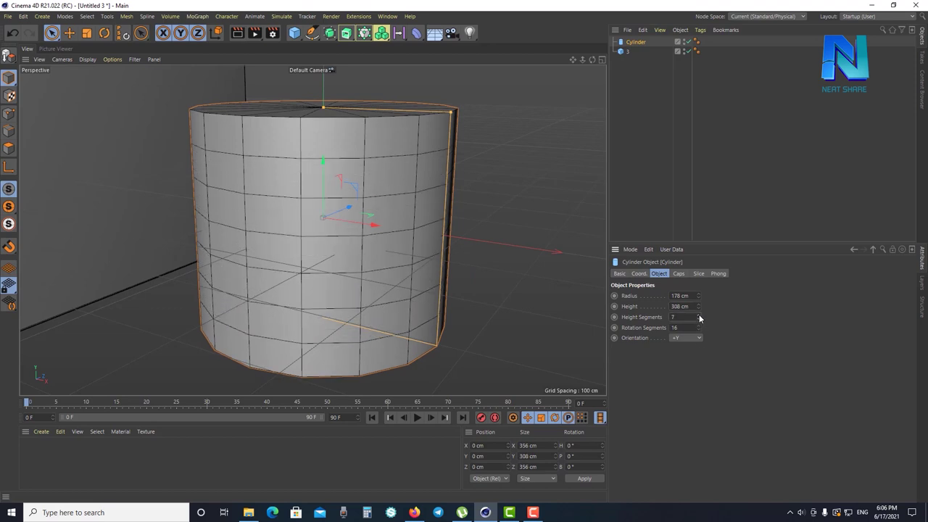
pyautogui.moveTo(341, 238)
pyautogui.keyDown('alt'); pyautogui.mouseDown()
pyautogui.moveTo(378, 202)
pyautogui.moveTo(328, 188)
pyautogui.mouseUp(); pyautogui.keyUp('alt')
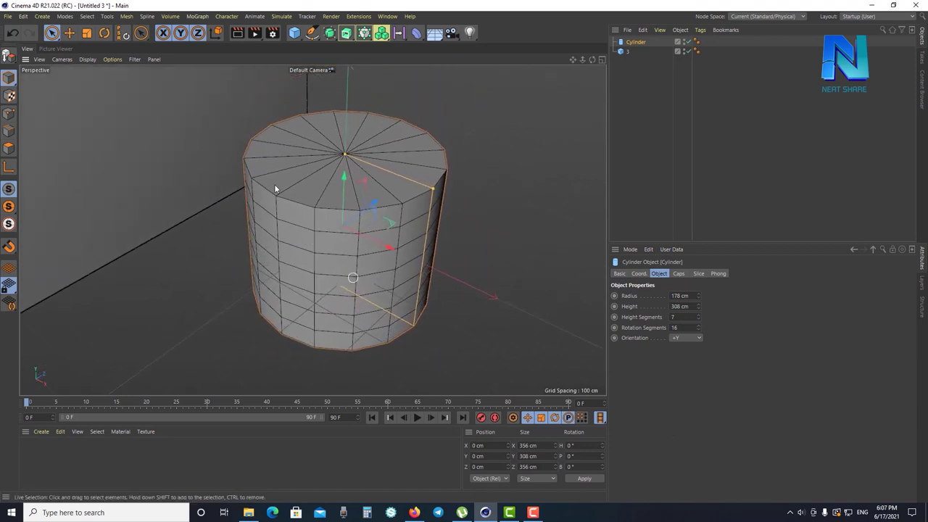
# Give the cylinder 26 rotation segments and turn off the wireframe overlay
pyautogui.moveTo(699, 330); pyautogui.dragTo(700, 311)
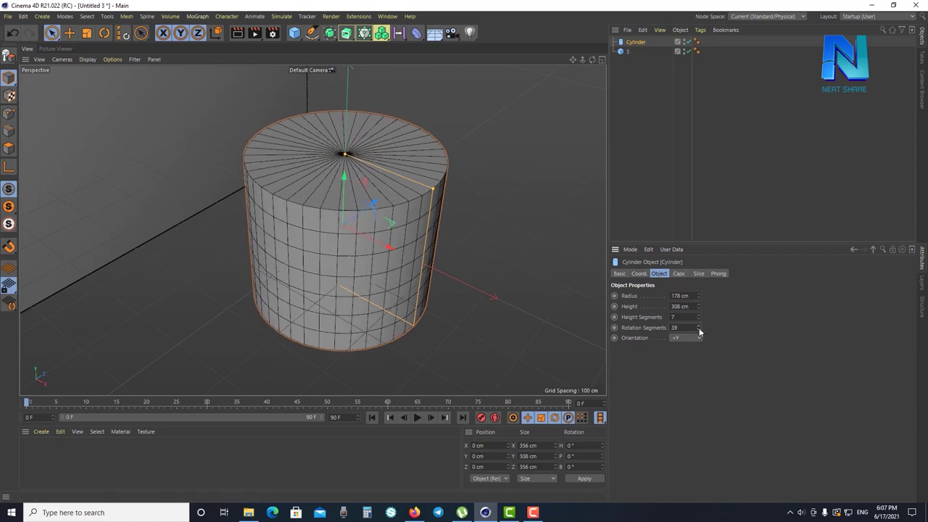
pyautogui.moveTo(699, 330); pyautogui.dragTo(699, 351)
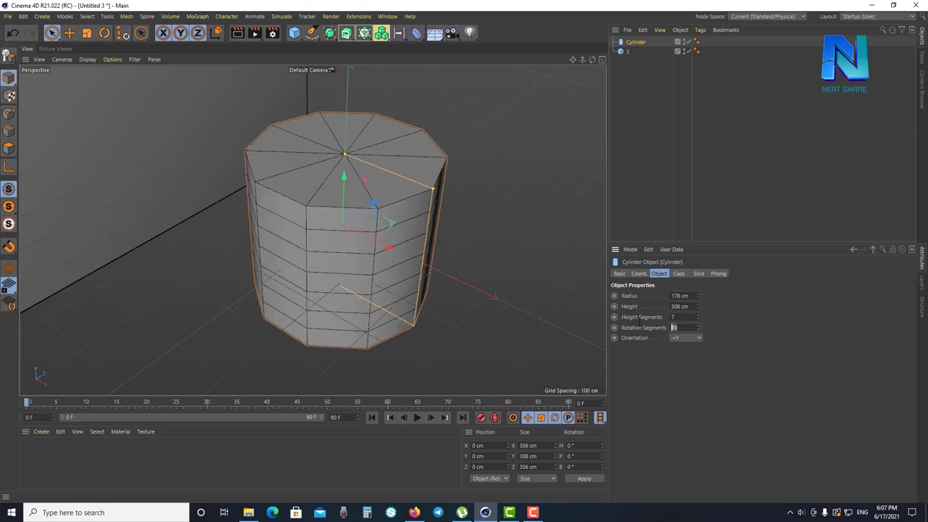
pyautogui.write('26')
pyautogui.press('Return')
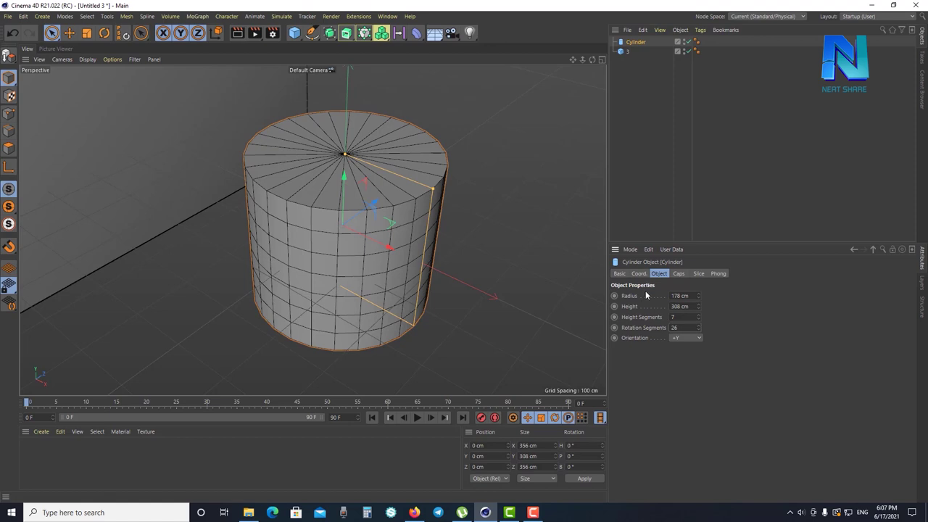
pyautogui.click(89, 61)
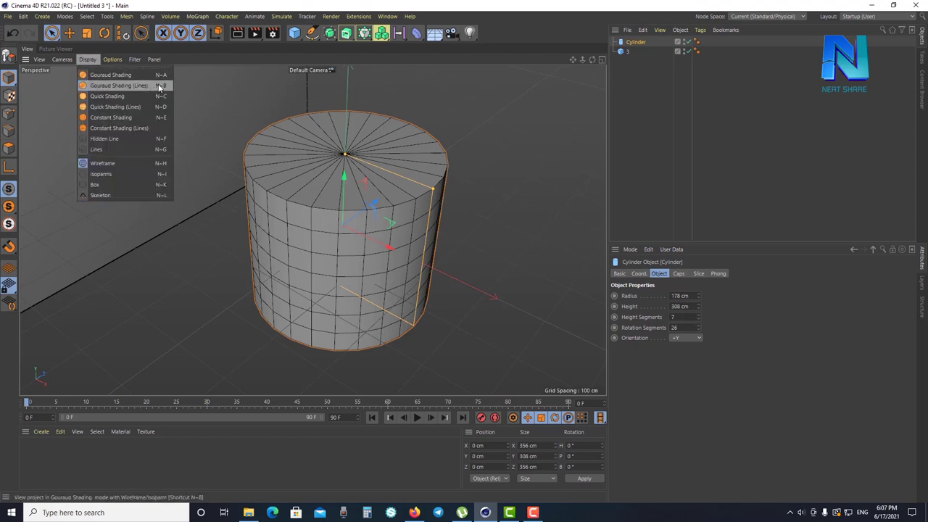
pyautogui.click(158, 75)
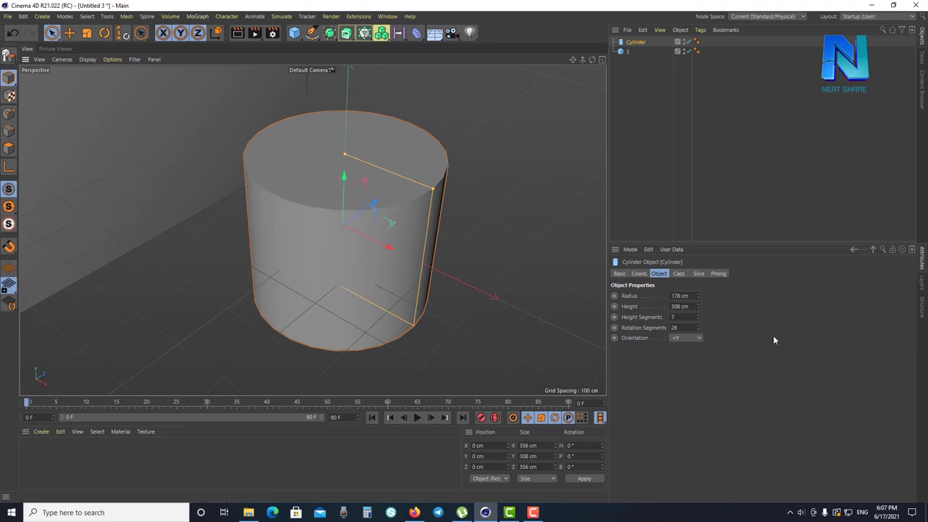
# Restore the wireframe overlay and confirm 26 rotation and 10 height segments
pyautogui.moveTo(699, 320); pyautogui.dragTo(707, 315)
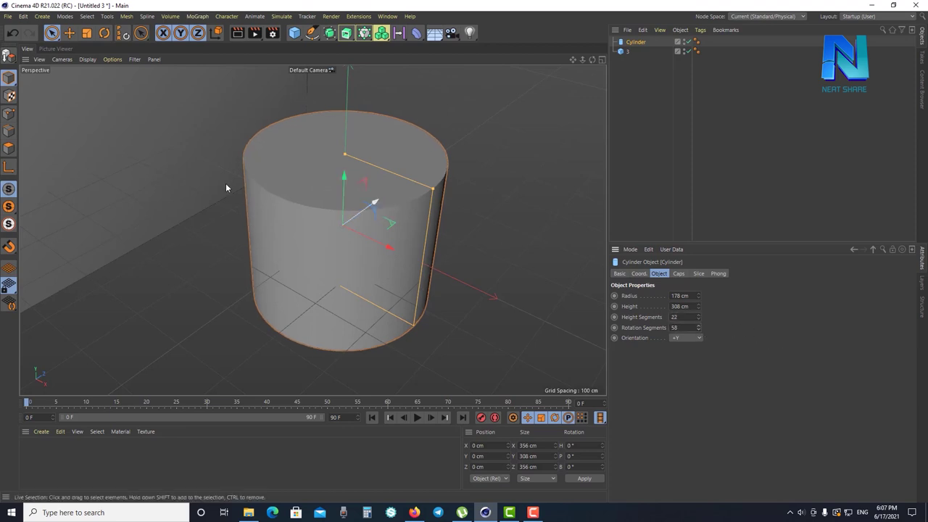
pyautogui.click(87, 59)
pyautogui.click(112, 85)
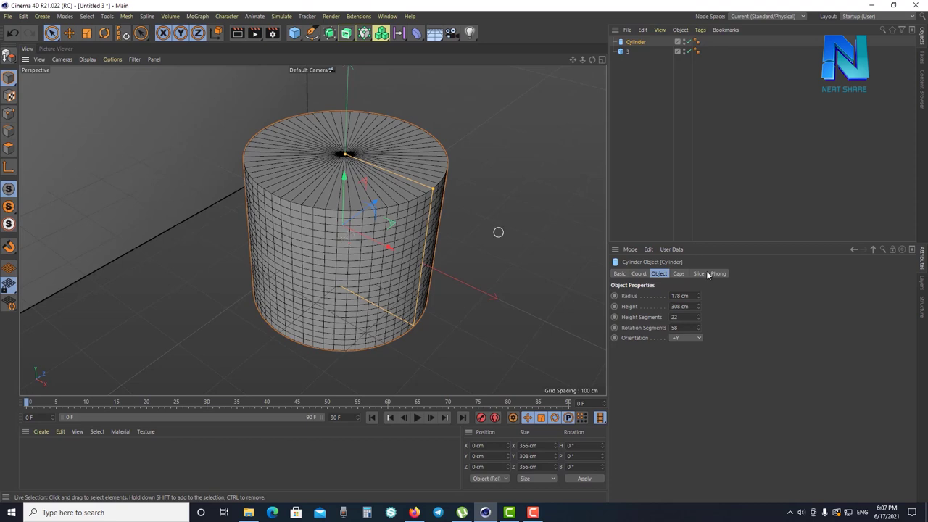
pyautogui.doubleClick(687, 327)
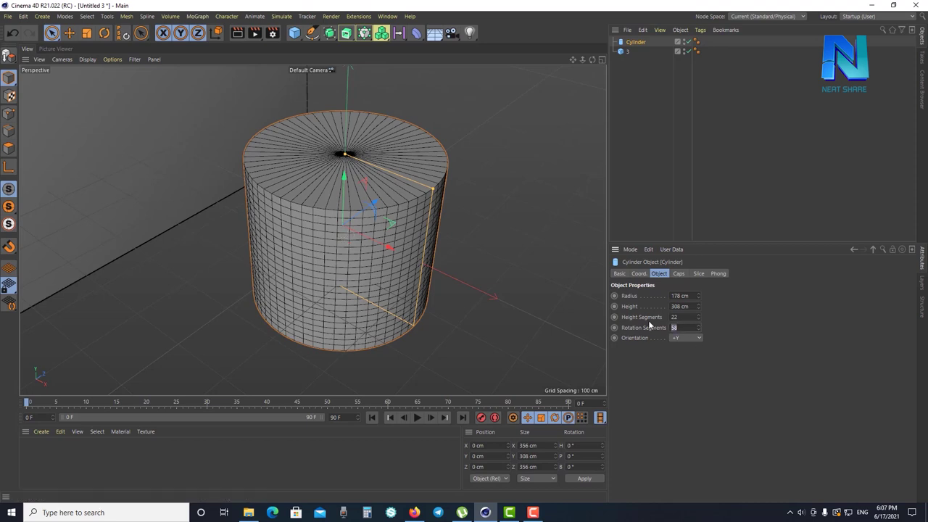
pyautogui.write('26')
pyautogui.press('Return')
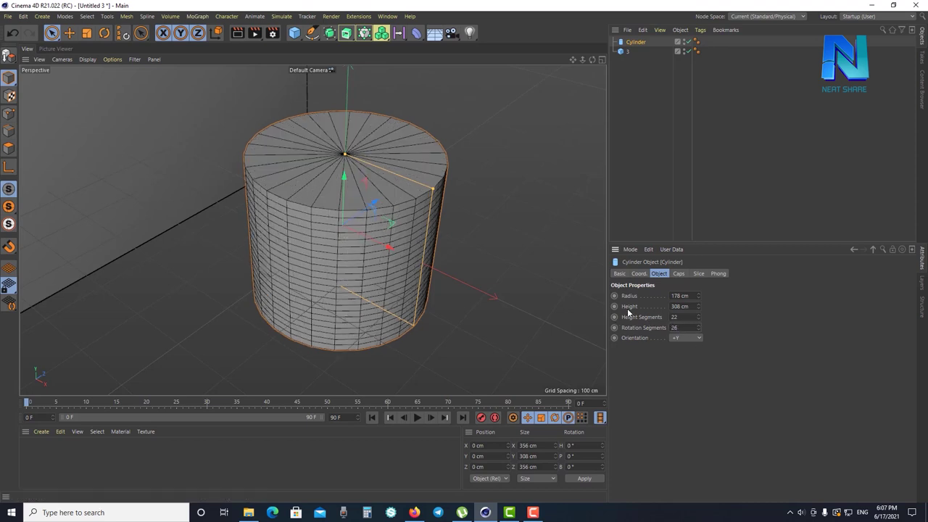
pyautogui.hotkey('shift', 'Tab')
pyautogui.press('Return')
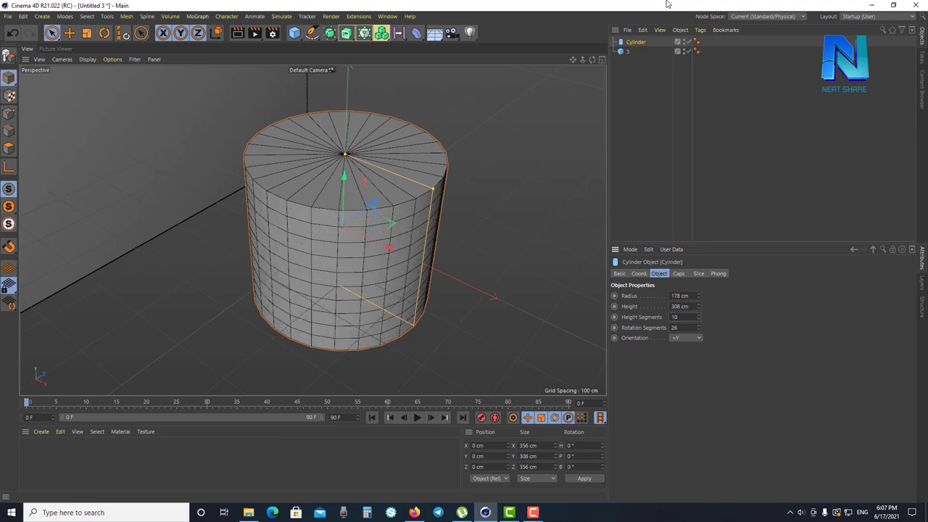
# Select both the cube and the cylinder
pyautogui.click(615, 61)
pyautogui.click(618, 52)
pyautogui.keyDown('ctrl'); pyautogui.click(632, 42); pyautogui.keyUp('ctrl')
# Delete the cube and cylinder, then browse the primitive and generator lists
pyautogui.press('Delete')
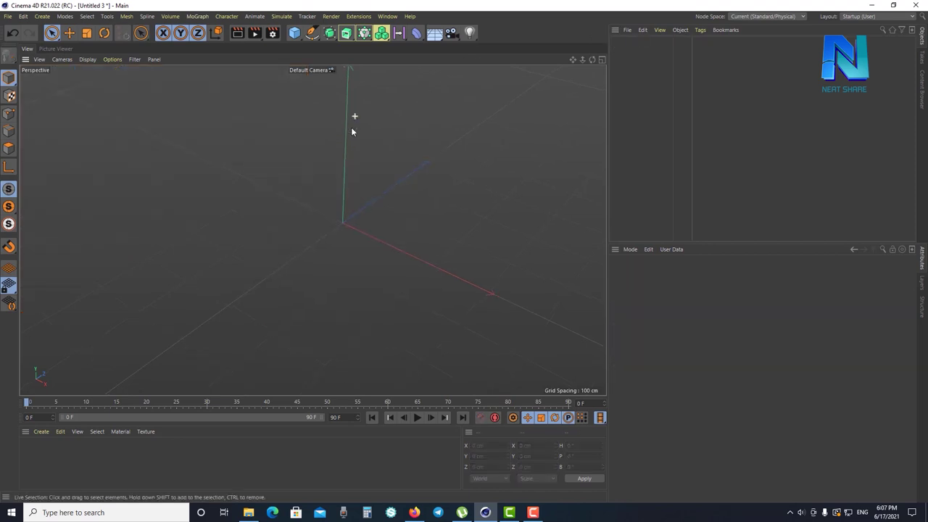
pyautogui.click(294, 33)
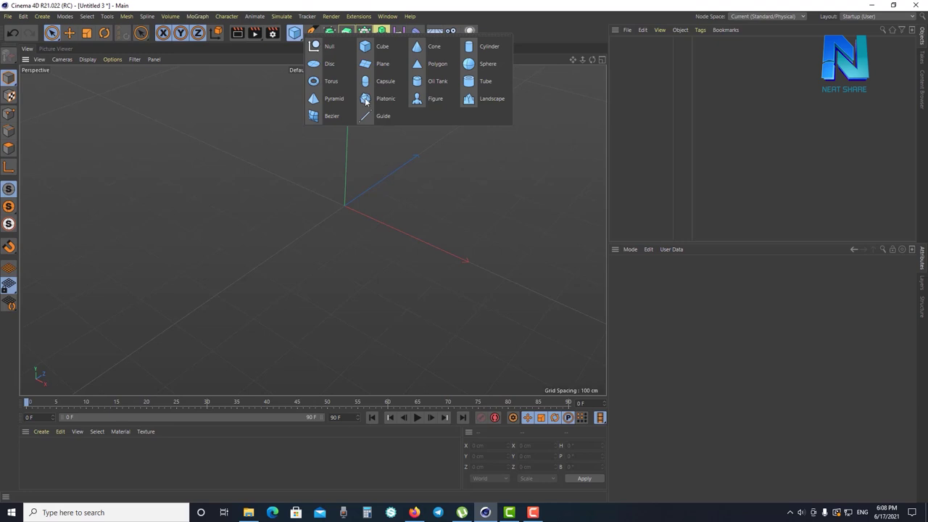
pyautogui.click(489, 175)
pyautogui.click(347, 40)
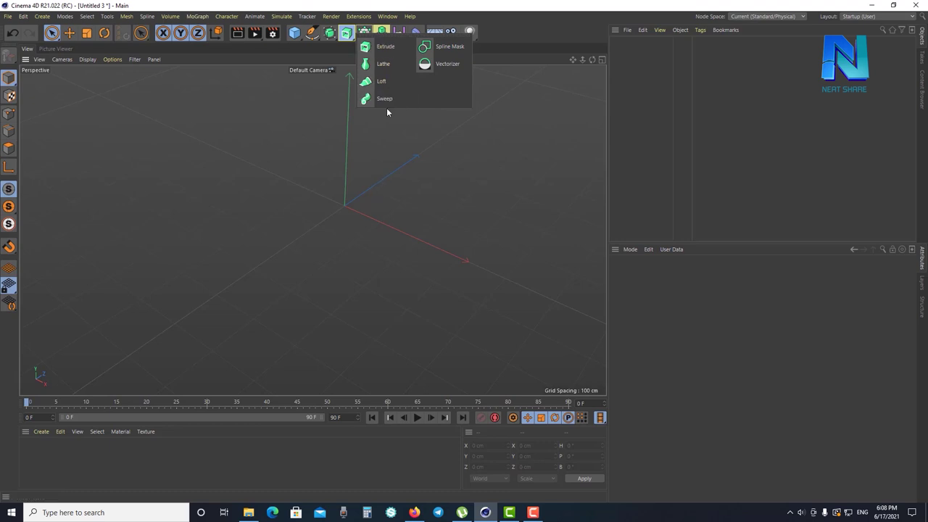
pyautogui.click(442, 193)
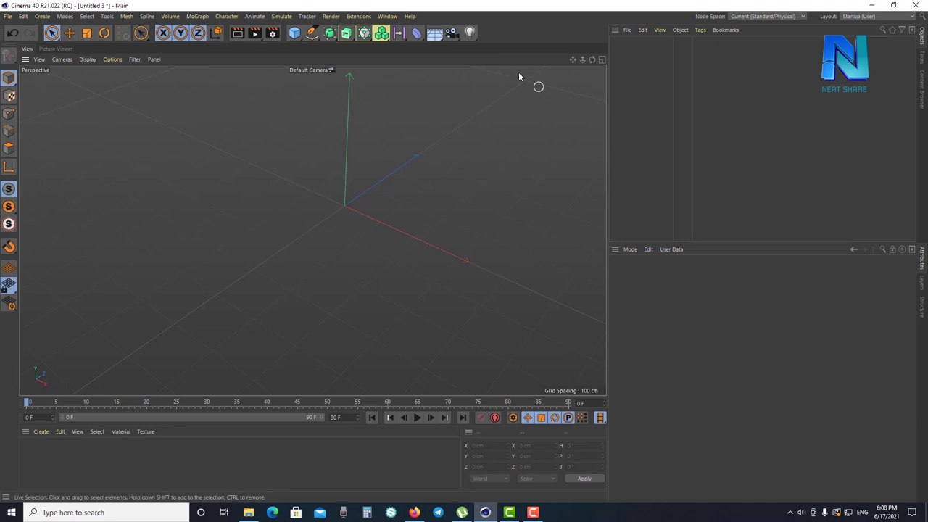
# Add a default 200 cm cube and zoom in on it
pyautogui.click(295, 32)
pyautogui.scroll(1, 402, 211)
pyautogui.scroll(2, 391, 203)
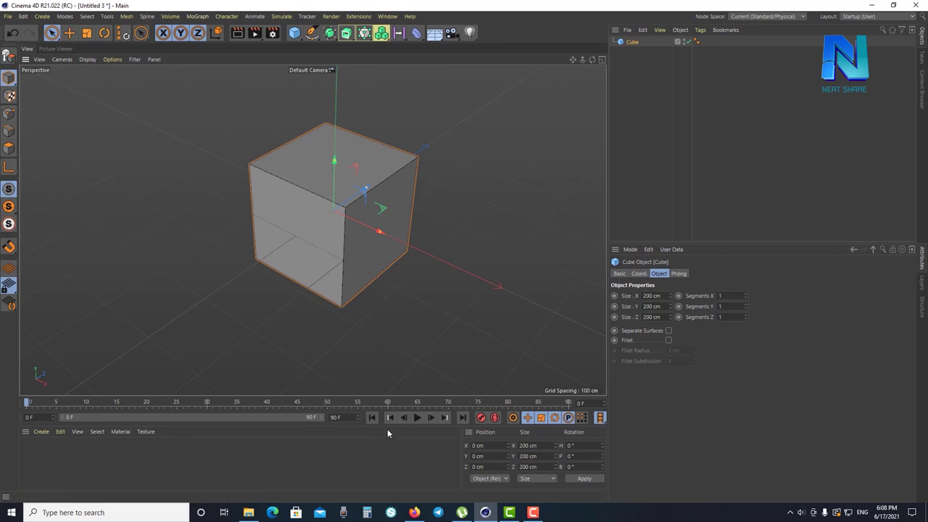
pyautogui.moveTo(29, 405); pyautogui.dragTo(672, 412)
pyautogui.press('F8')
pyautogui.click(351, 418)
pyautogui.moveTo(469, 402); pyautogui.dragTo(2, 443)
pyautogui.click(475, 402)
pyautogui.click(111, 59)
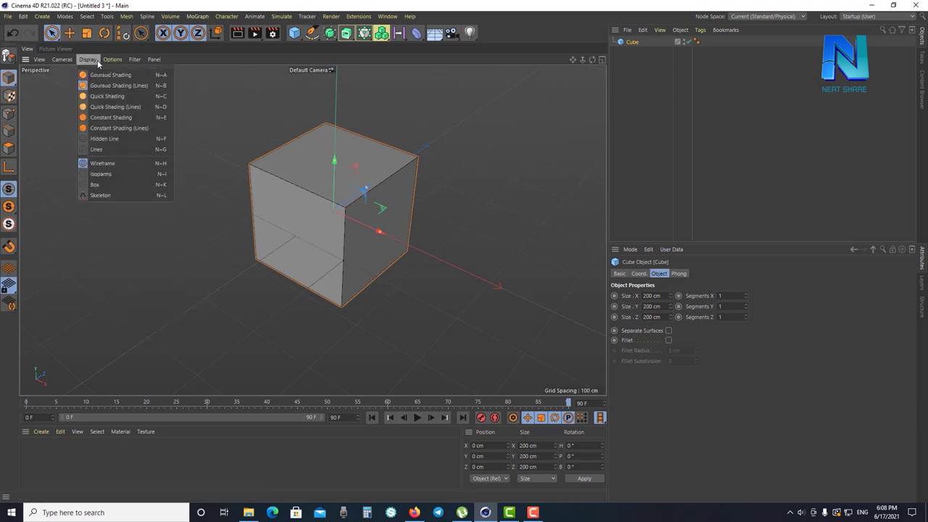
pyautogui.click(719, 417)
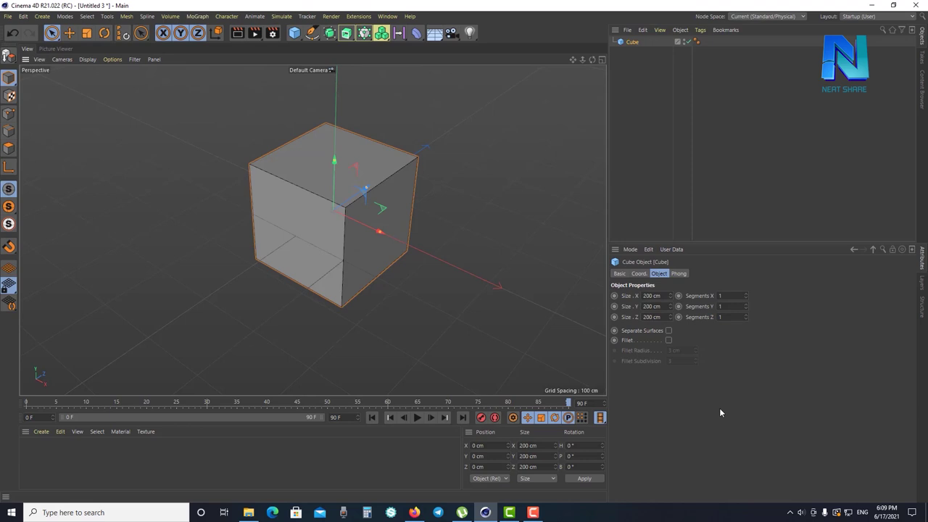
# In Project Settings, try a 34 fps frame rate, then set it back to 30 fps
pyautogui.hotkey('ctrl', 'd')
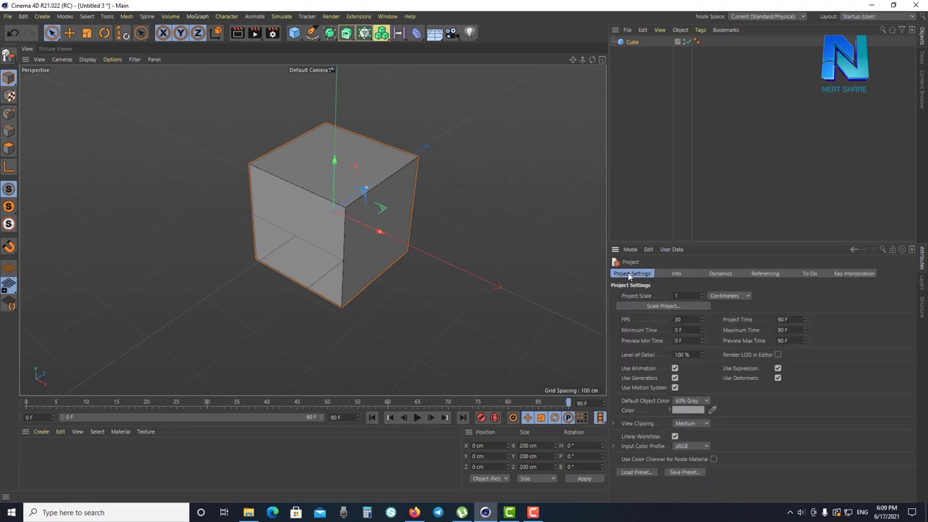
pyautogui.doubleClick(682, 319)
pyautogui.write('34')
pyautogui.press('Return')
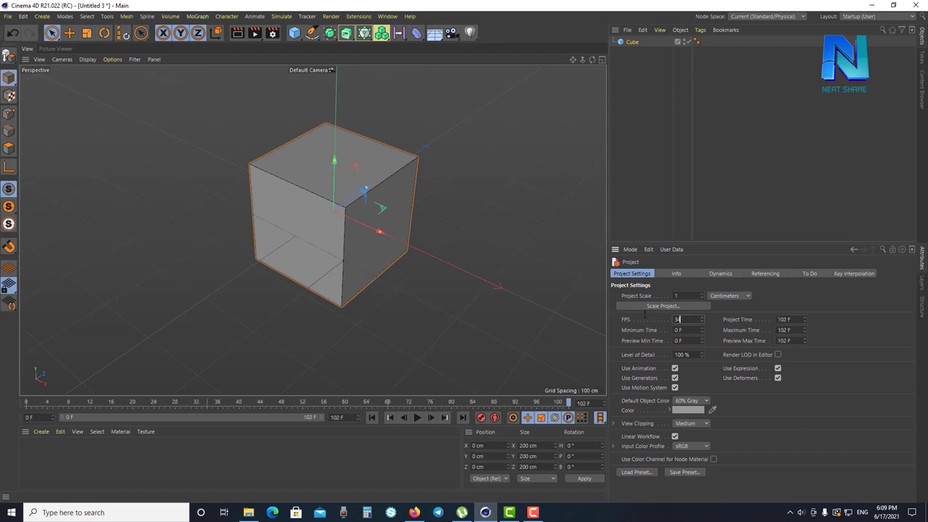
pyautogui.write('0')
pyautogui.press('Return')
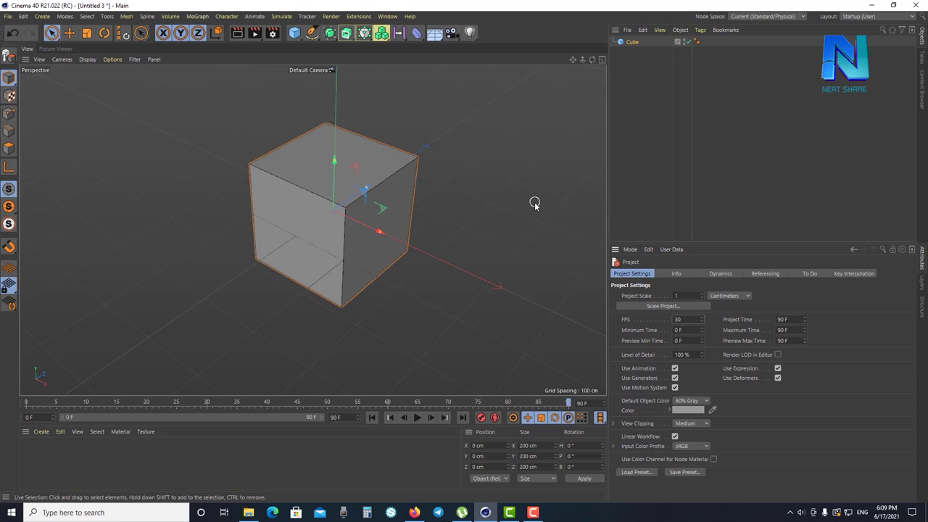
pyautogui.click(270, 36)
pyautogui.click(295, 72)
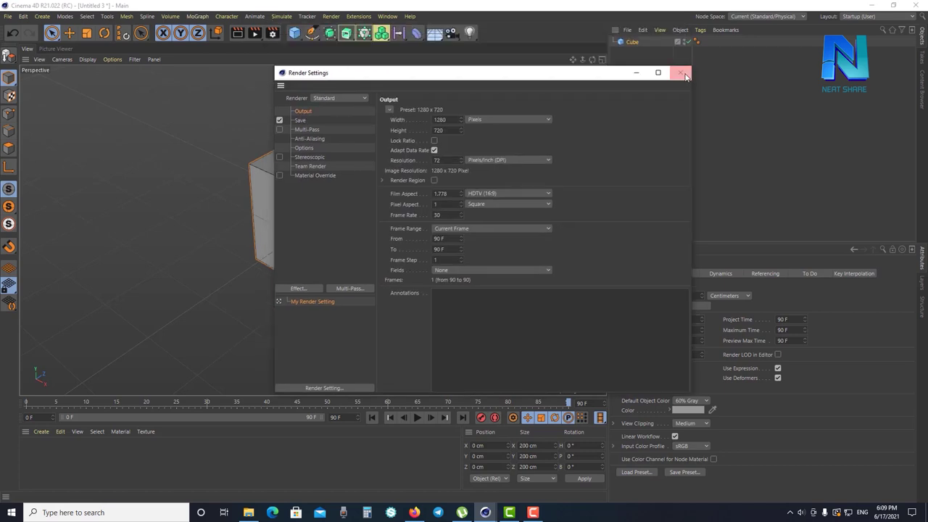
# Open the render settings and keep the Standard renderer
pyautogui.click(272, 35)
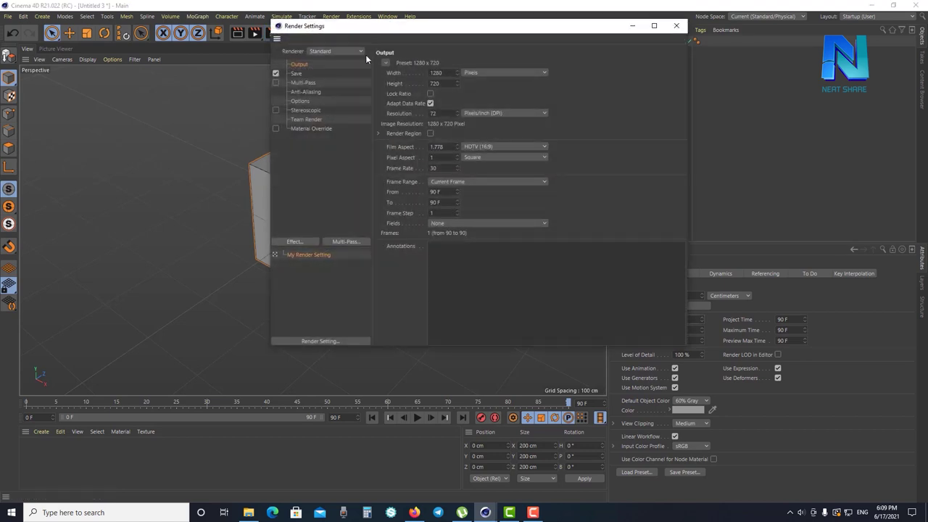
pyautogui.moveTo(418, 32); pyautogui.dragTo(387, 90)
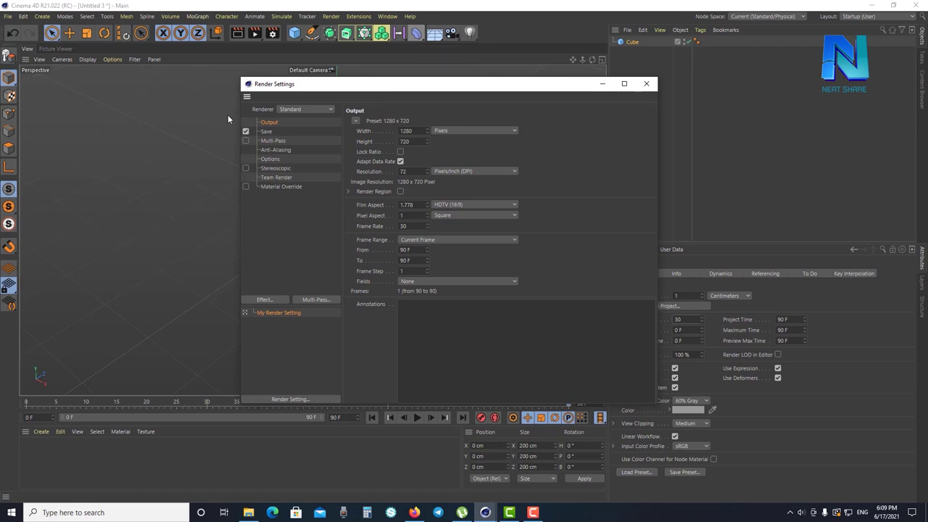
pyautogui.click(303, 109)
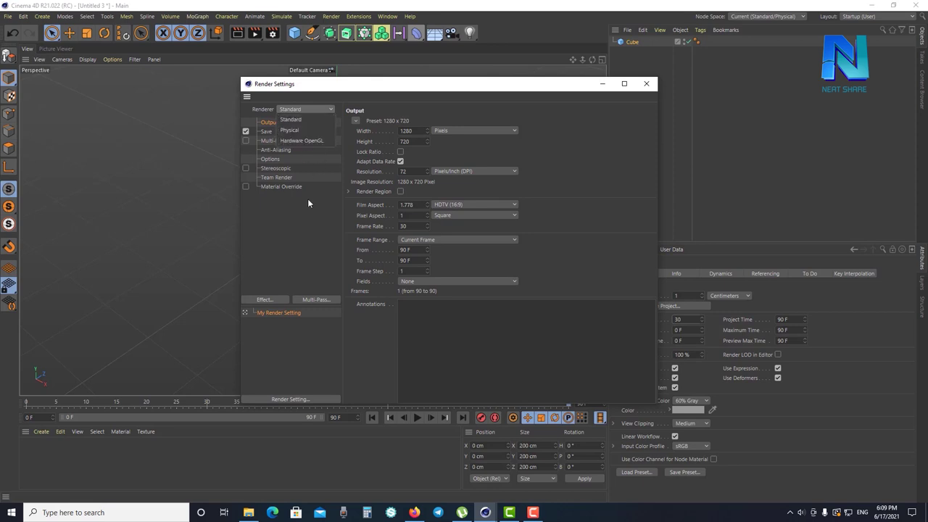
pyautogui.click(312, 120)
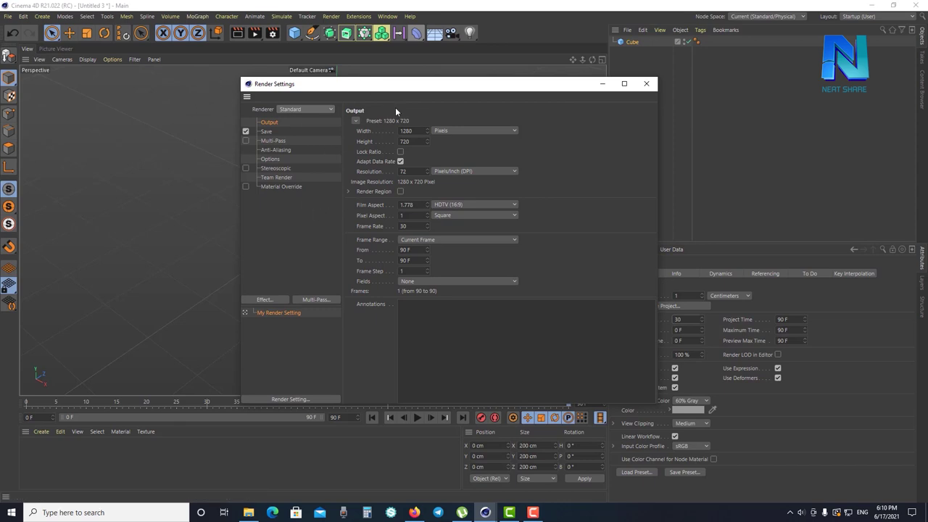
pyautogui.click(266, 131)
pyautogui.click(265, 124)
# Apply the Film/Video HDTV 1080 25 preset for 1920×1080 output at 25 fps
pyautogui.click(357, 121)
pyautogui.moveTo(366, 151)
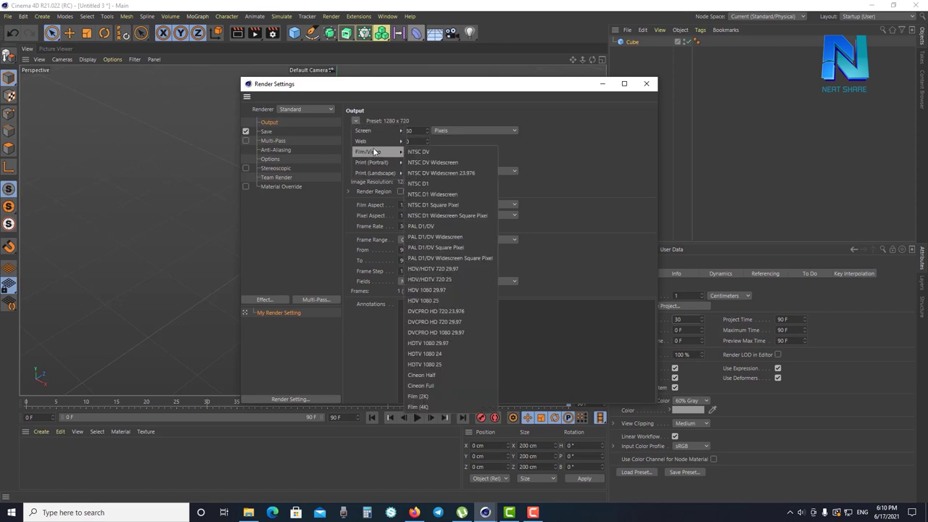
pyautogui.click(477, 98)
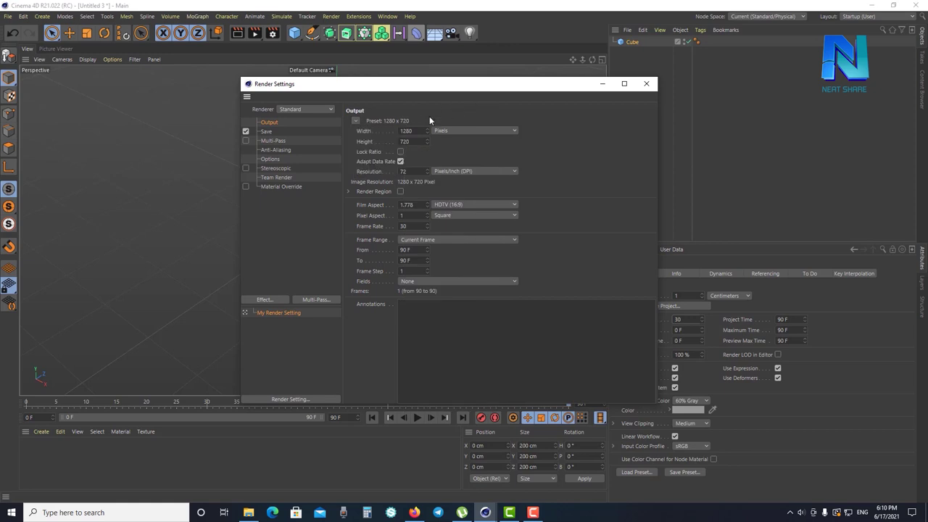
pyautogui.click(355, 121)
pyautogui.moveTo(367, 151)
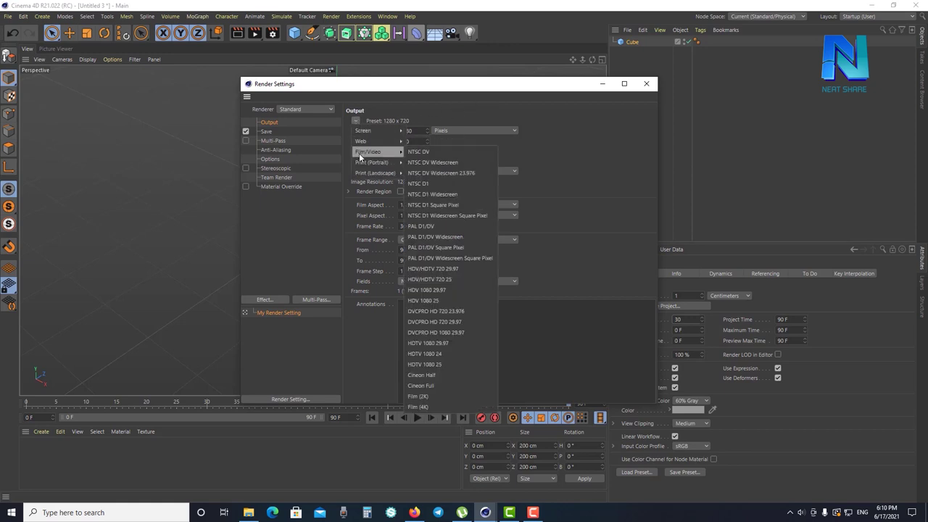
pyautogui.click(451, 363)
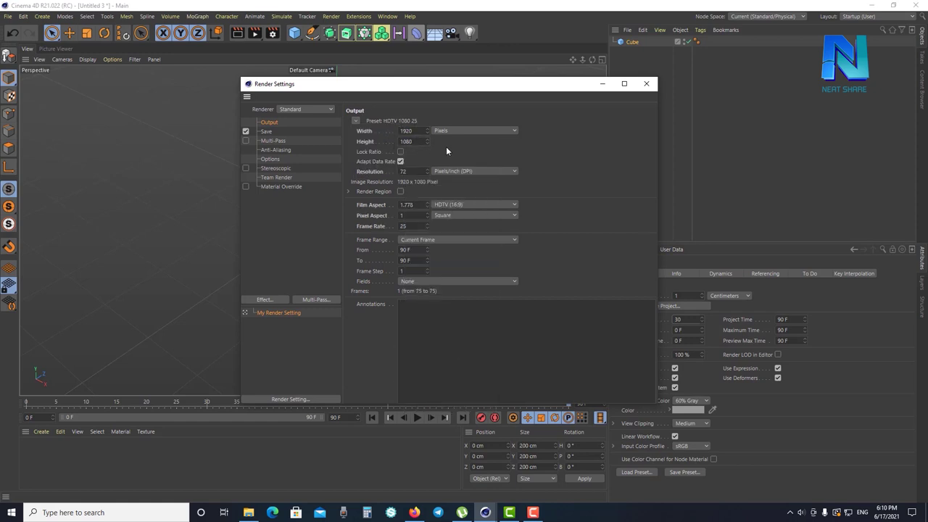
pyautogui.moveTo(495, 107); pyautogui.dragTo(394, 78)
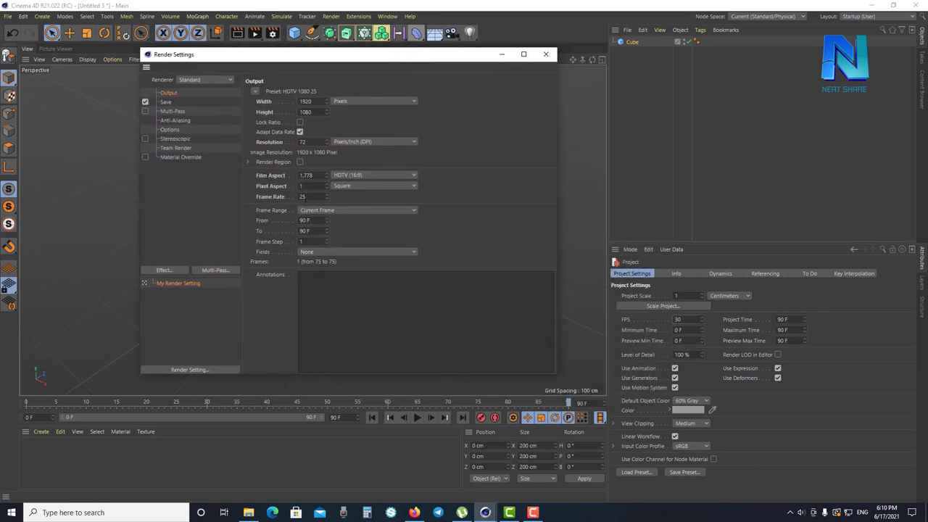
# Set the project frame rate to 25 fps and close the Render Settings window
pyautogui.doubleClick(303, 196)
pyautogui.doubleClick(676, 320)
pyautogui.write('25')
pyautogui.press('Return')
pyautogui.click(283, 195)
pyautogui.doubleClick(307, 194)
pyautogui.click(688, 227)
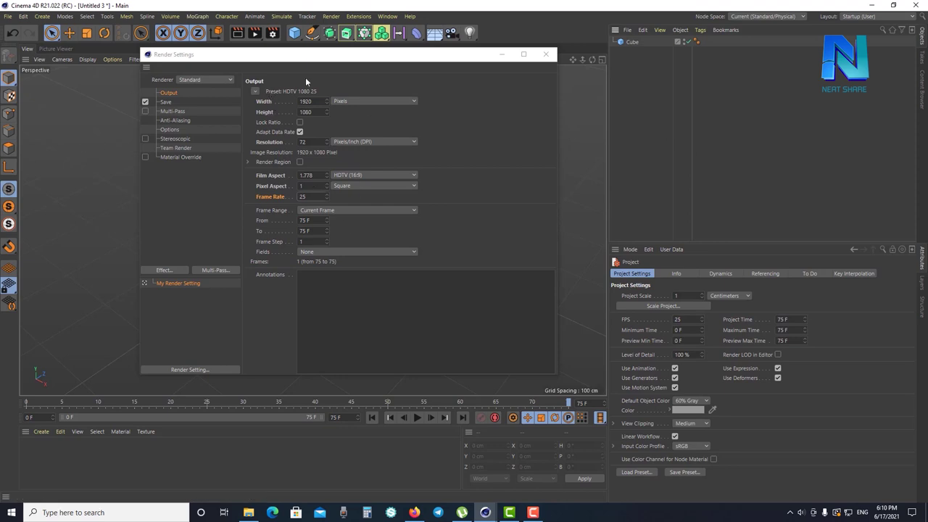
pyautogui.click(544, 55)
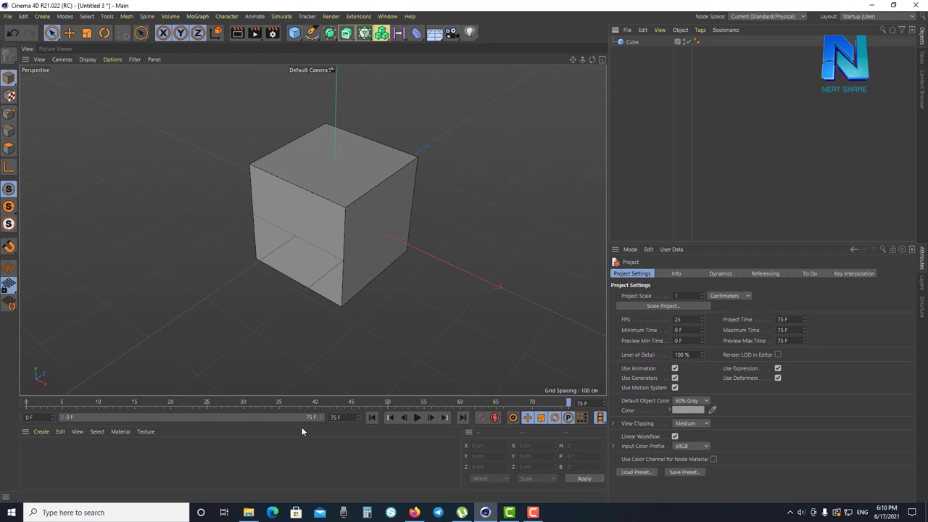
# Set the timeline's end to 250 F and stretch the preview range out to frame 250
pyautogui.doubleClick(335, 417)
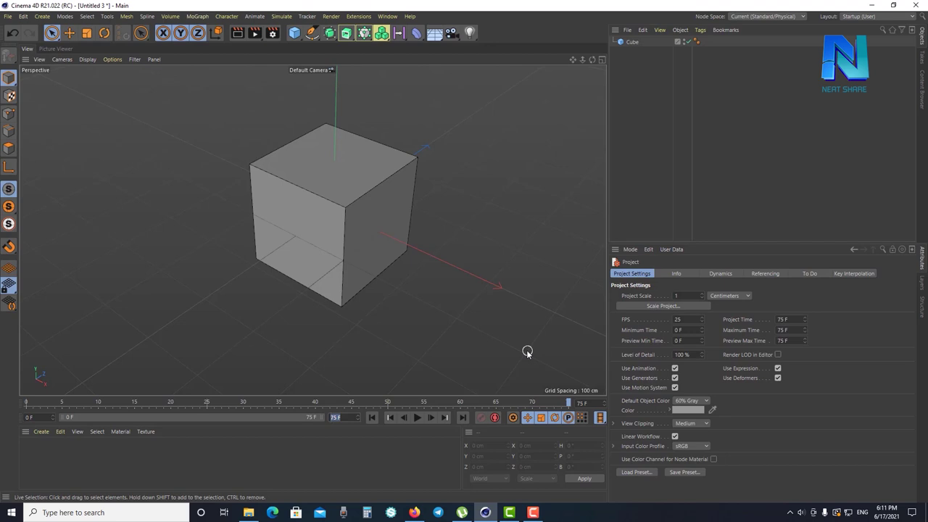
pyautogui.write('250')
pyautogui.press('Return')
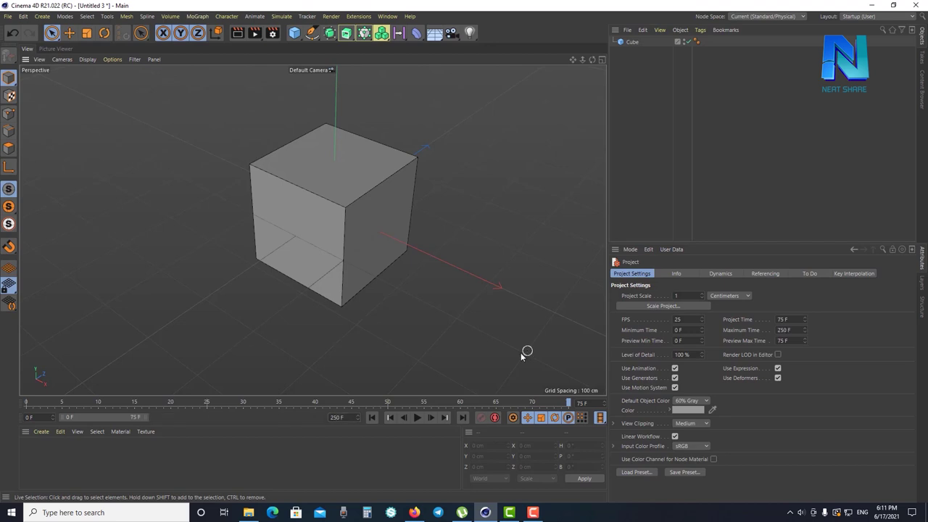
pyautogui.moveTo(527, 352); pyautogui.dragTo(142, 420, button='right')
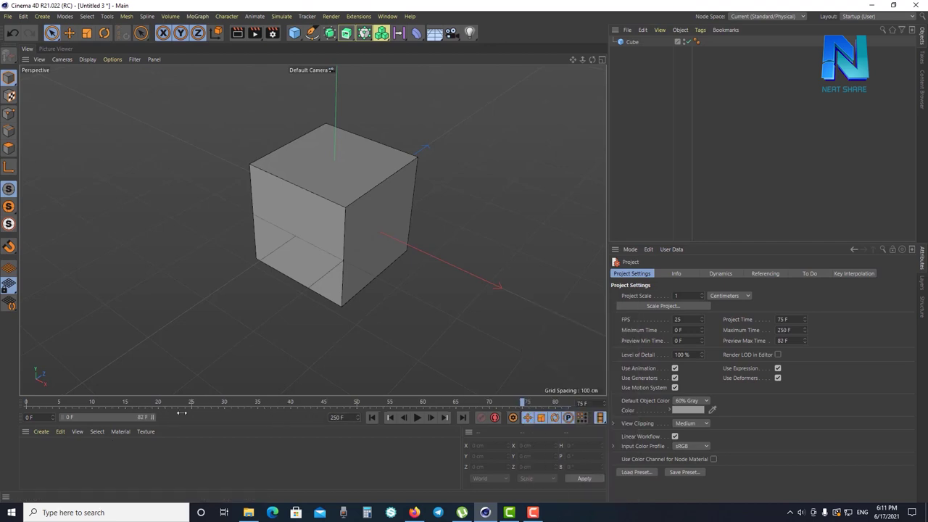
pyautogui.moveTo(149, 416); pyautogui.dragTo(314, 417)
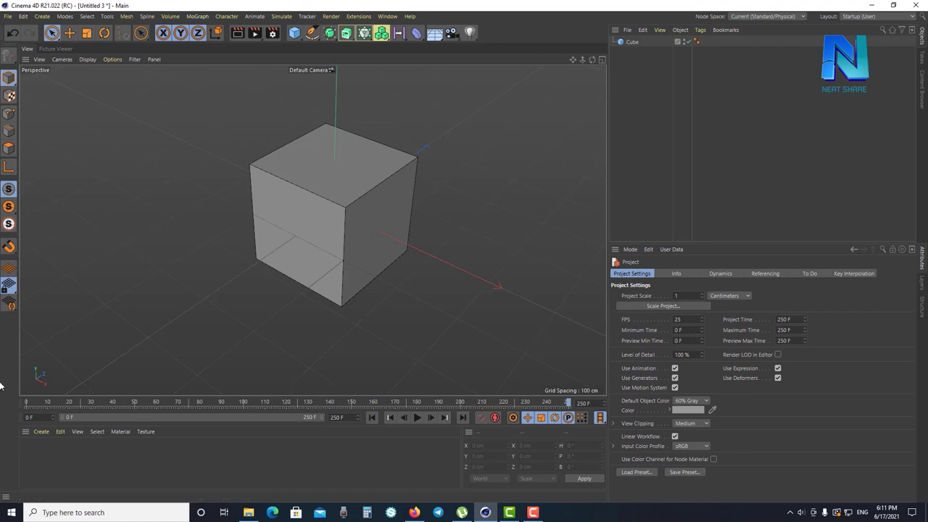
pyautogui.click(174, 462)
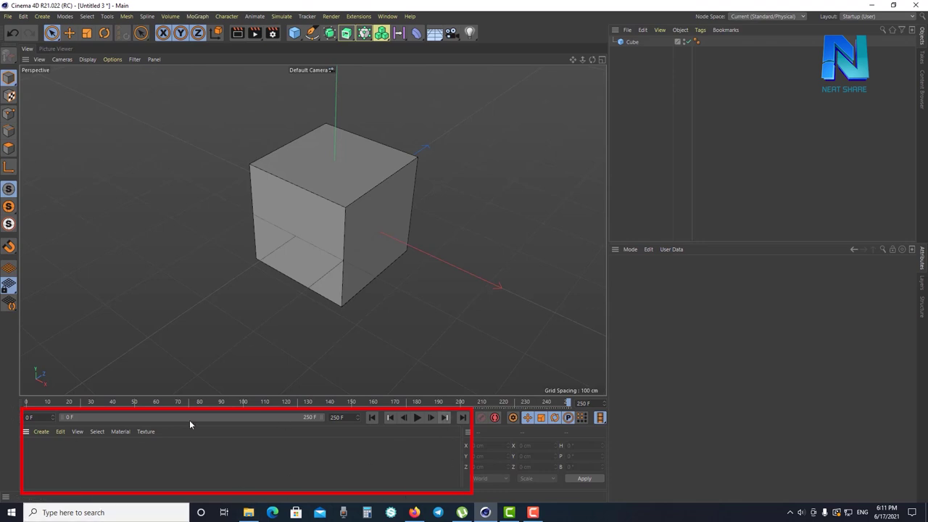
# Create a new standard material named Mat and set its colour to pure red
pyautogui.click(44, 435)
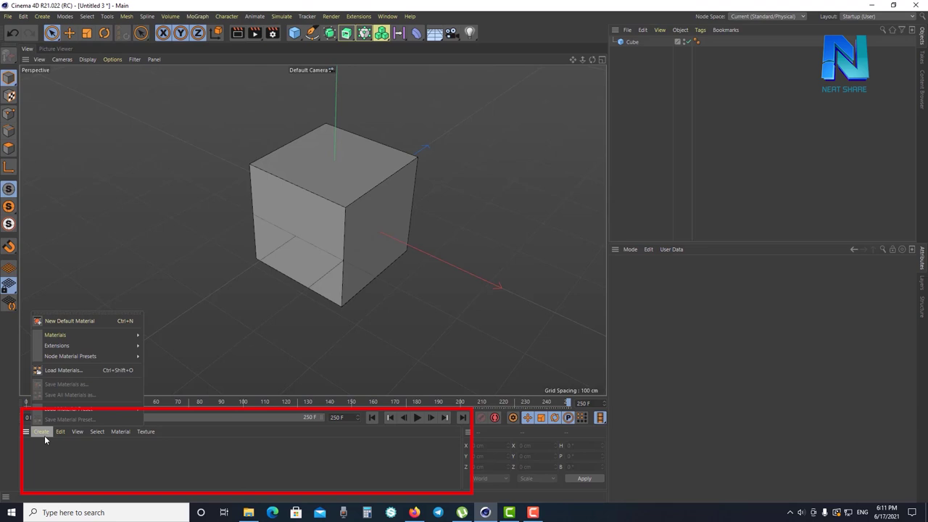
pyautogui.click(49, 434)
pyautogui.click(45, 434)
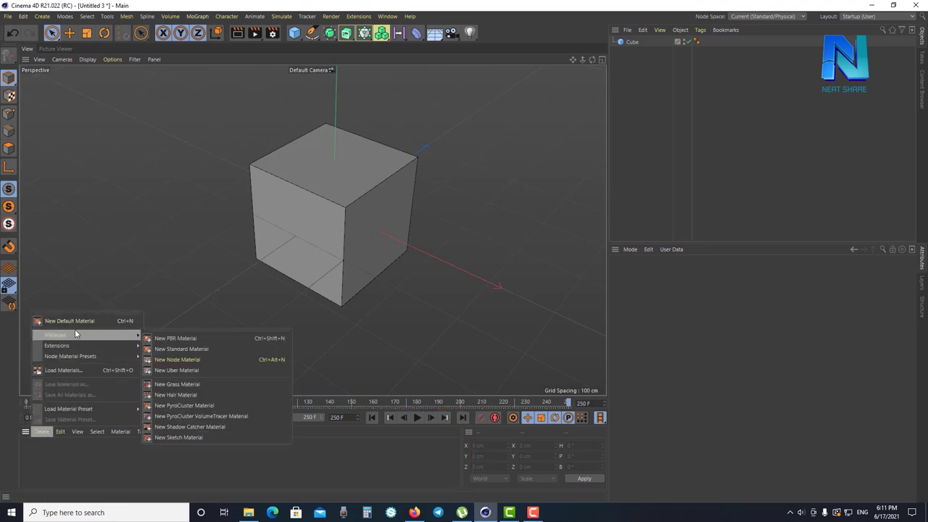
pyautogui.moveTo(55, 335)
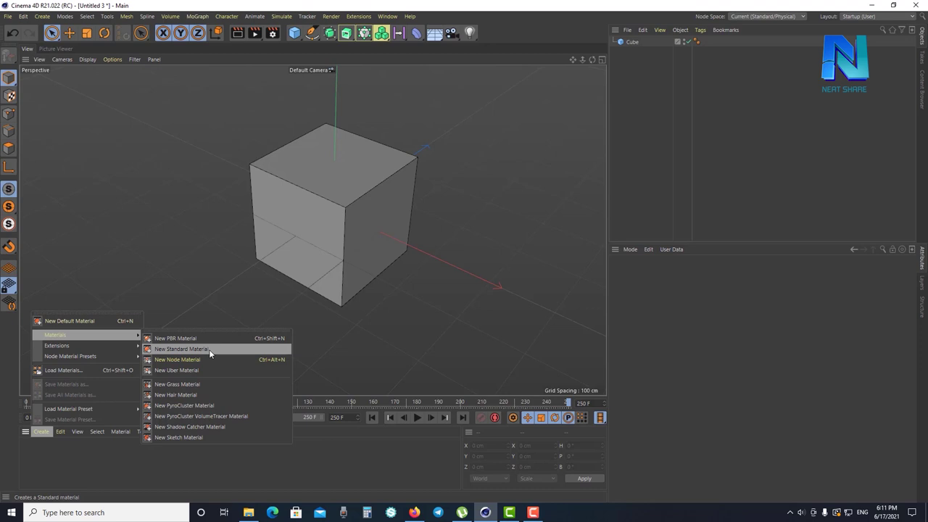
pyautogui.click(211, 351)
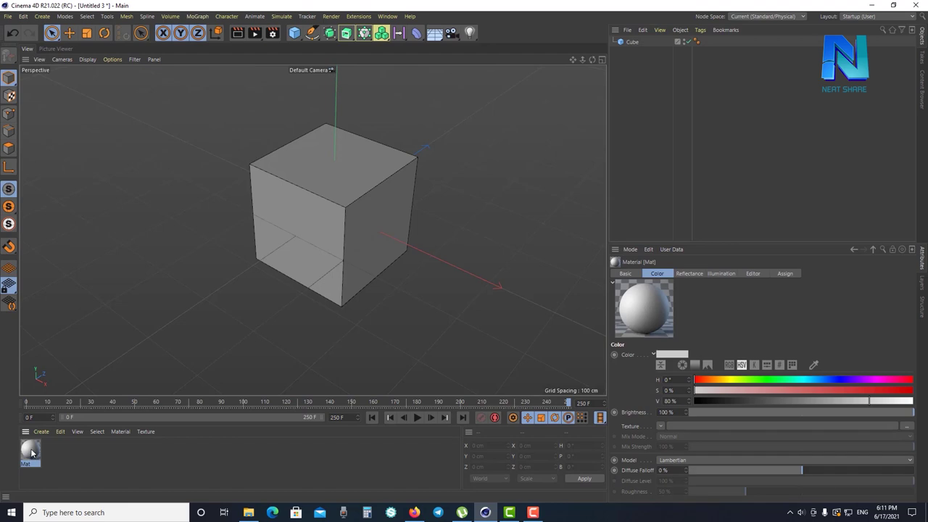
pyautogui.doubleClick(31, 450)
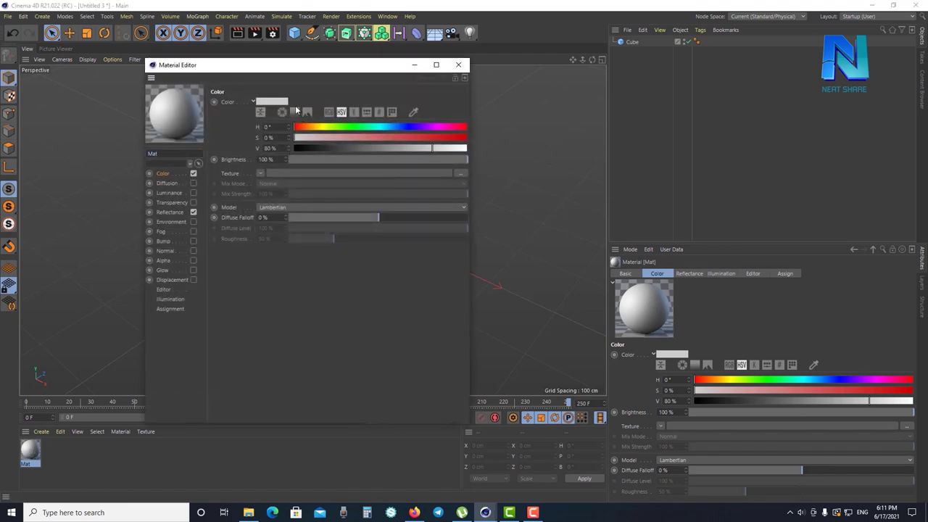
pyautogui.click(295, 114)
pyautogui.moveTo(303, 132); pyautogui.dragTo(355, 125)
pyautogui.click(458, 65)
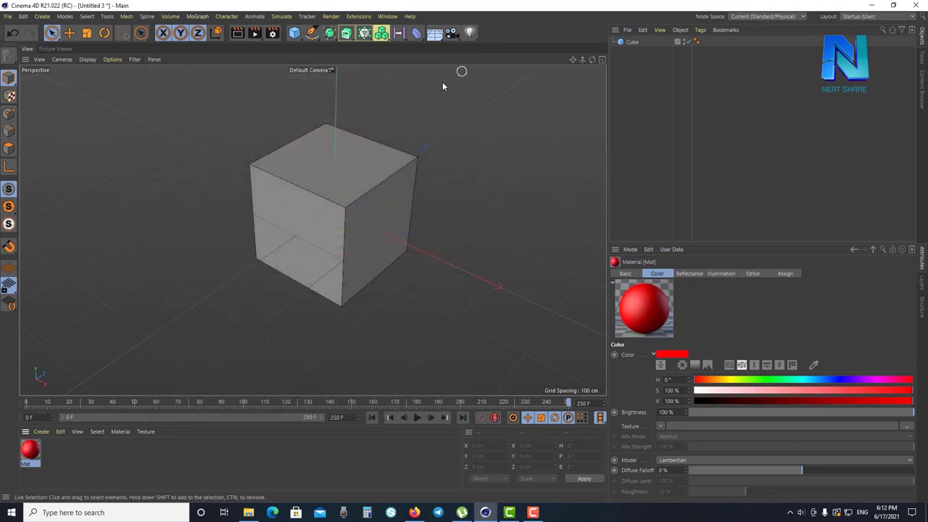
# Drag Mat onto the cube to test it, then delete its material tags
pyautogui.click(59, 474)
pyautogui.click(32, 454)
pyautogui.moveTo(32, 454); pyautogui.dragTo(310, 221)
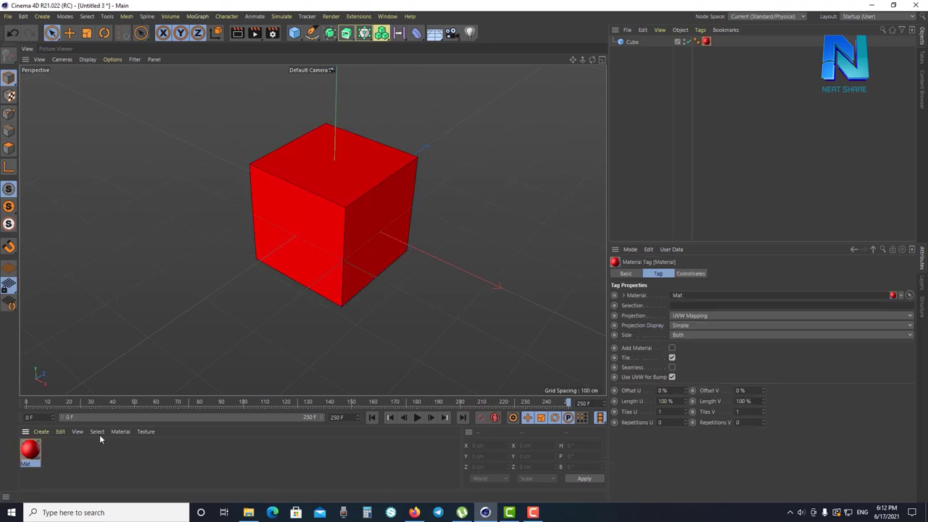
pyautogui.moveTo(38, 466); pyautogui.dragTo(740, 42)
pyautogui.keyDown('shift'); pyautogui.click(705, 42); pyautogui.keyUp('shift')
pyautogui.press('Delete')
pyautogui.moveTo(29, 455); pyautogui.dragTo(634, 44)
pyautogui.click(719, 63)
pyautogui.click(705, 41)
pyautogui.press('Delete')
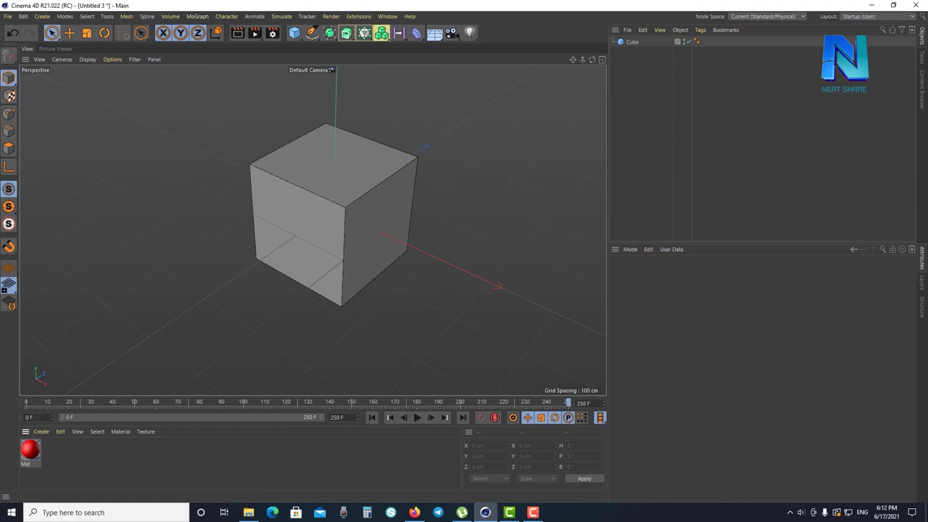
# Delete the default cube, leaving only the Mat material, and orbit to a near-front view
pyautogui.doubleClick(30, 450)
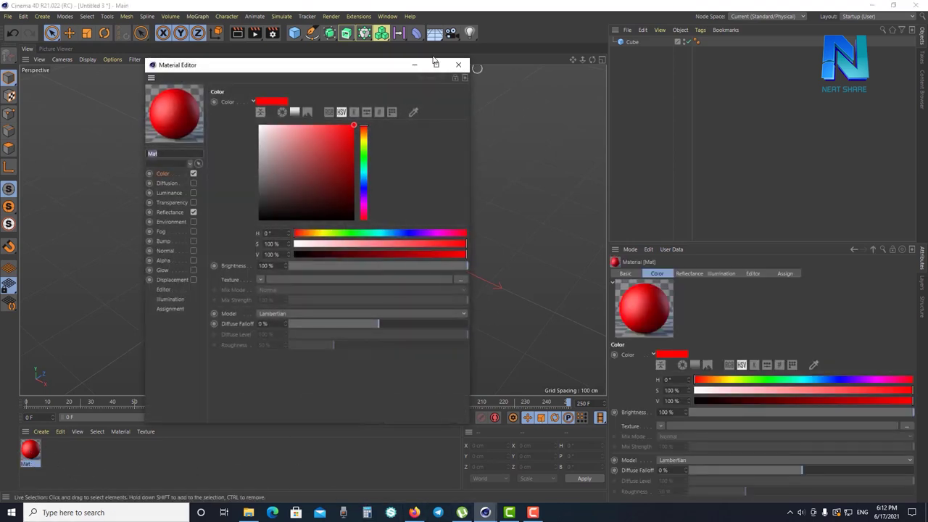
pyautogui.click(458, 65)
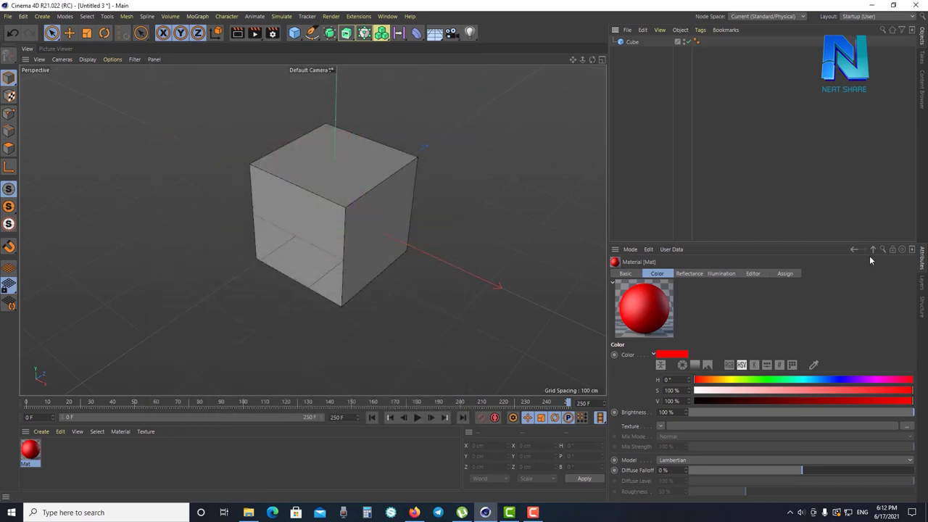
pyautogui.click(331, 260)
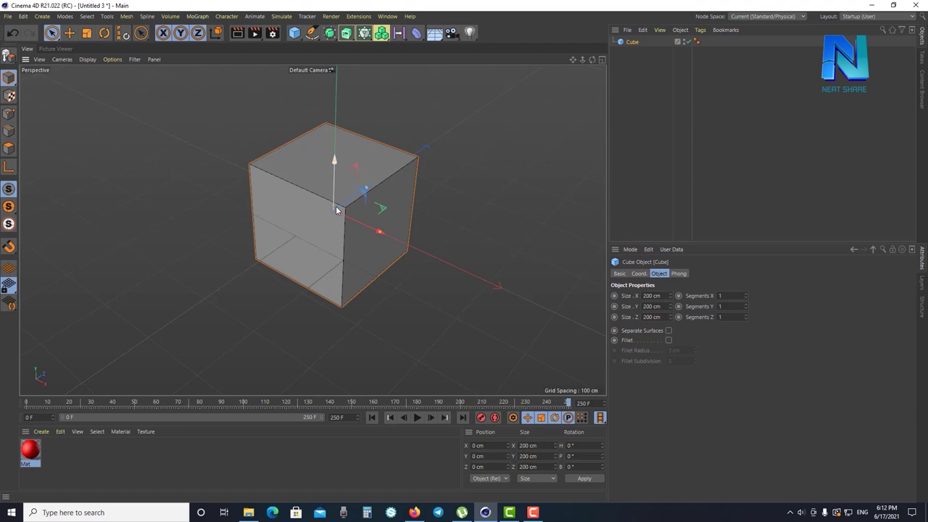
pyautogui.press('Delete')
pyautogui.moveTo(385, 248)
pyautogui.keyDown('alt'); pyautogui.mouseDown()
pyautogui.moveTo(457, 197)
pyautogui.moveTo(446, 218)
pyautogui.moveTo(437, 208)
pyautogui.moveTo(368, 222)
pyautogui.moveTo(375, 229)
pyautogui.mouseUp(); pyautogui.keyUp('alt')
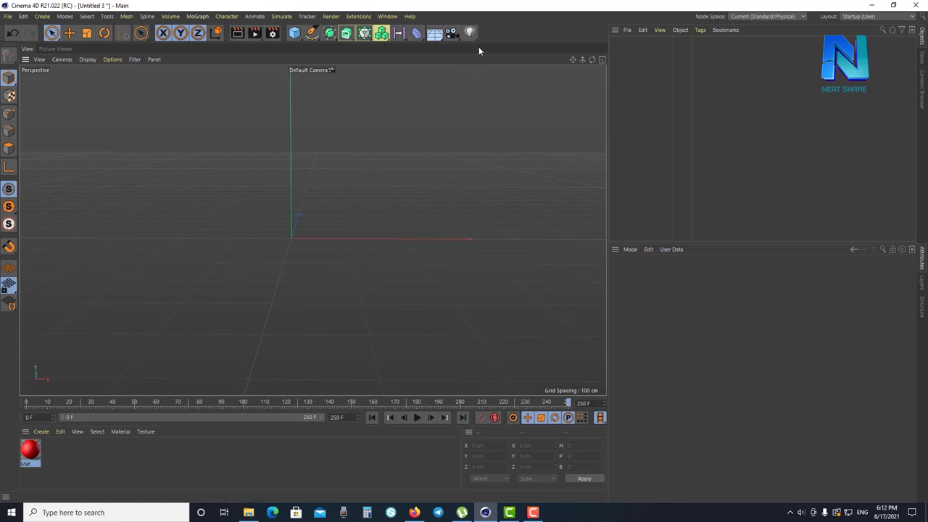
pyautogui.click(386, 16)
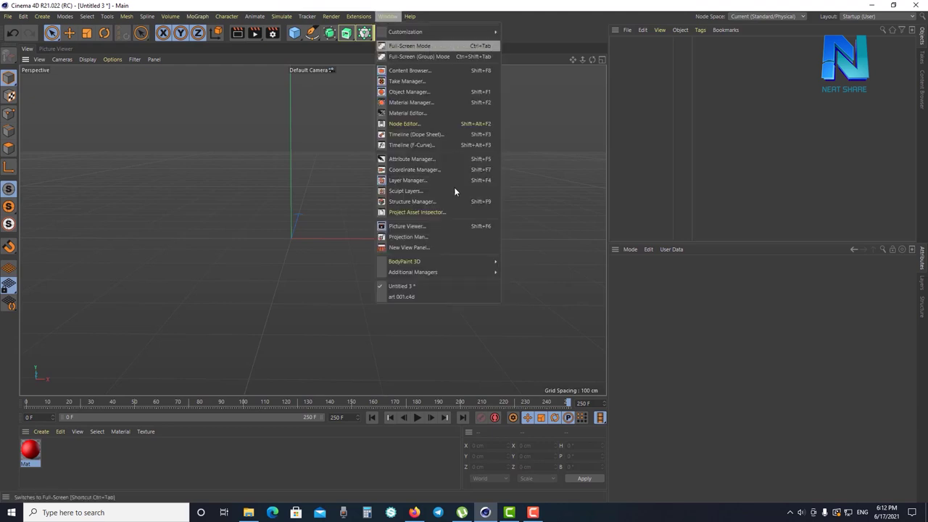
pyautogui.click(416, 297)
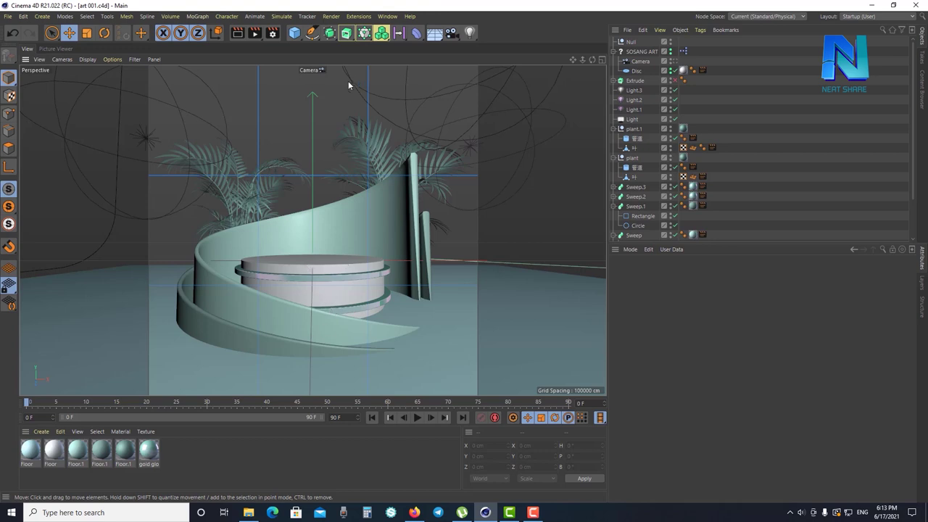
pyautogui.click(387, 16)
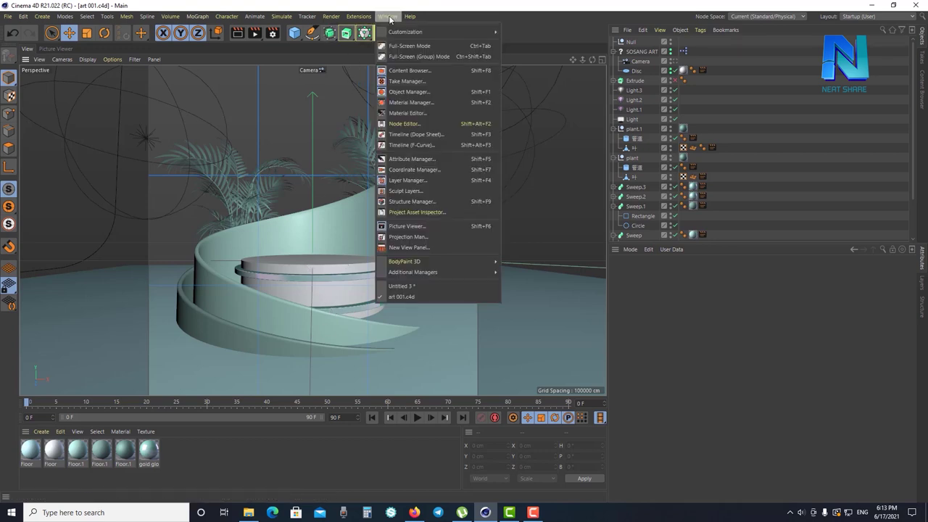
pyautogui.click(414, 286)
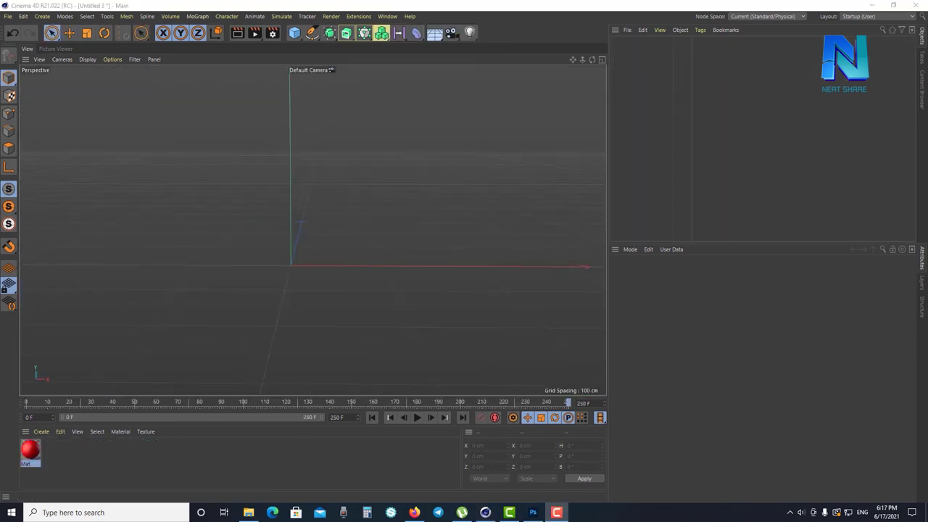
# Add a Plane and drag its handles out to about 696 × 560 cm
pyautogui.click(302, 37)
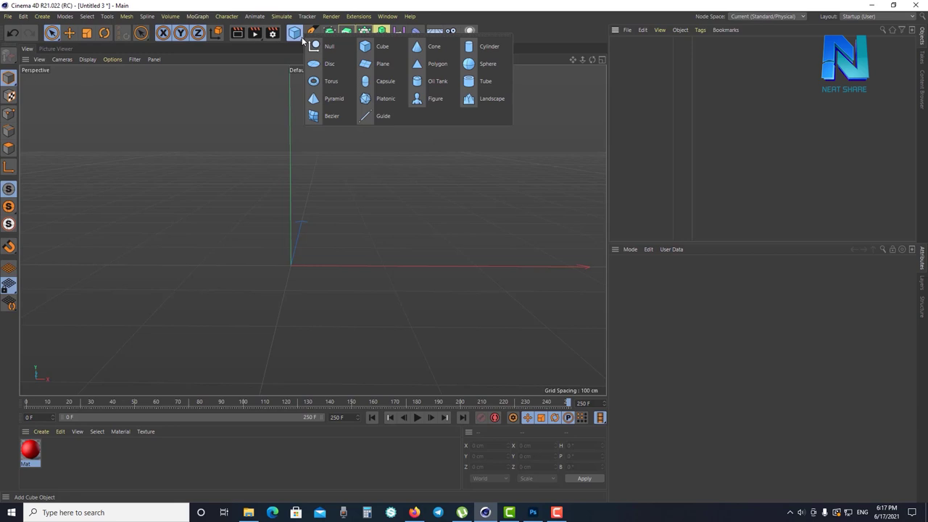
pyautogui.click(373, 65)
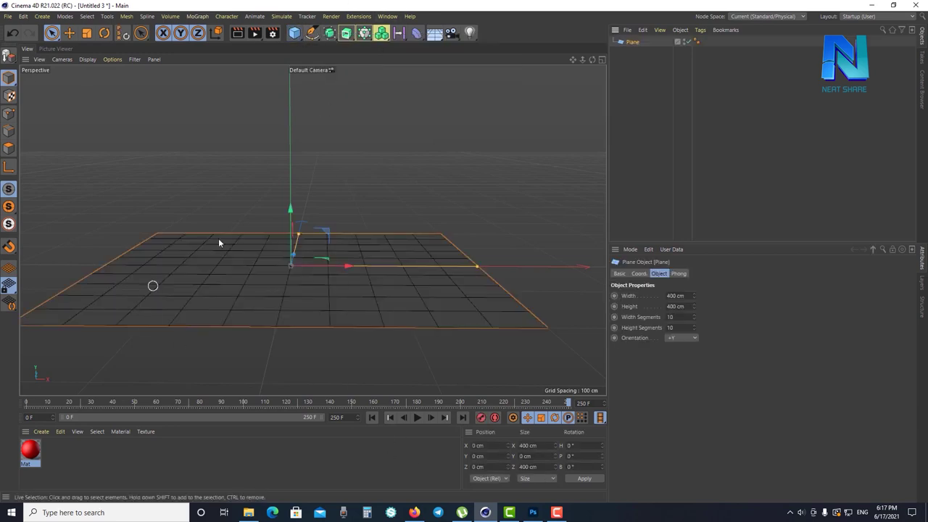
pyautogui.moveTo(472, 266); pyautogui.dragTo(579, 267)
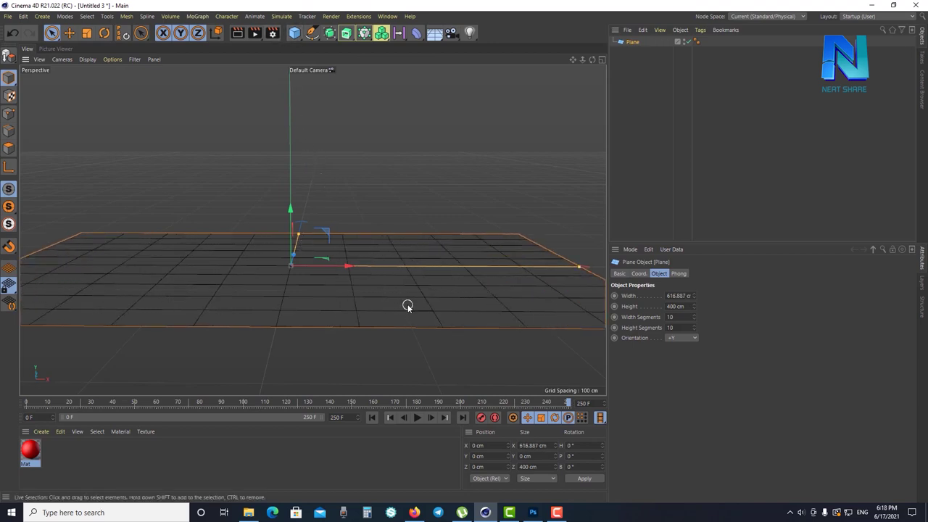
pyautogui.keyDown('alt'); pyautogui.moveTo(407, 306); pyautogui.dragTo(408, 305); pyautogui.keyUp('alt')
pyautogui.moveTo(423, 168)
pyautogui.mouseDown()
pyautogui.moveTo(453, 134)
pyautogui.moveTo(428, 158)
pyautogui.moveTo(462, 222)
pyautogui.moveTo(503, 193)
pyautogui.moveTo(495, 215)
pyautogui.moveTo(382, 224)
pyautogui.moveTo(542, 257)
pyautogui.moveTo(563, 248)
pyautogui.moveTo(602, 254)
pyautogui.mouseUp()
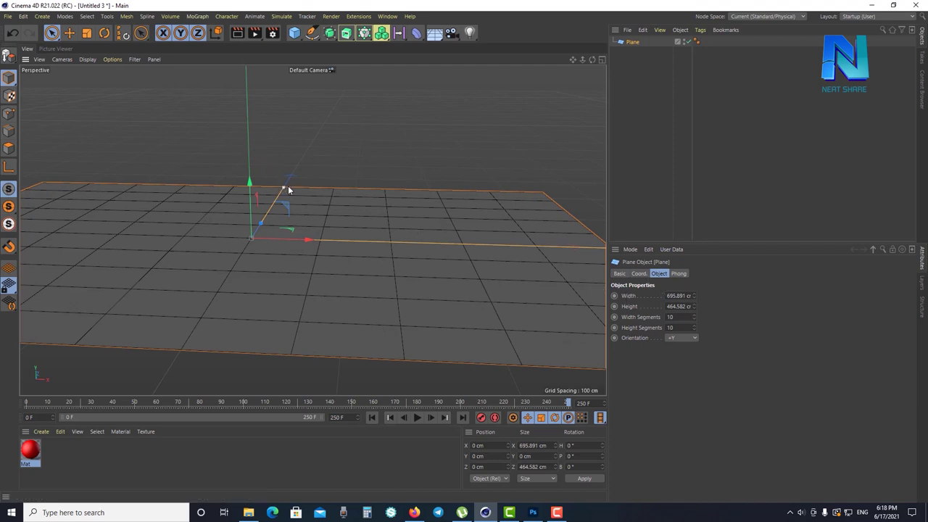
pyautogui.moveTo(284, 190); pyautogui.dragTo(290, 178)
pyautogui.moveTo(339, 155)
pyautogui.keyDown('alt'); pyautogui.mouseDown()
pyautogui.moveTo(348, 209)
pyautogui.moveTo(378, 209)
pyautogui.moveTo(385, 141)
pyautogui.mouseUp(); pyautogui.keyUp('alt')
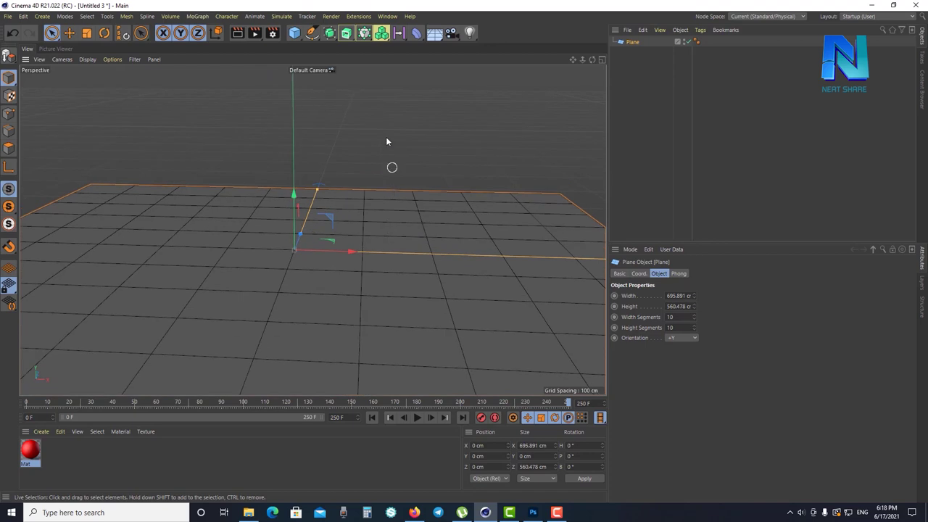
pyautogui.click(295, 41)
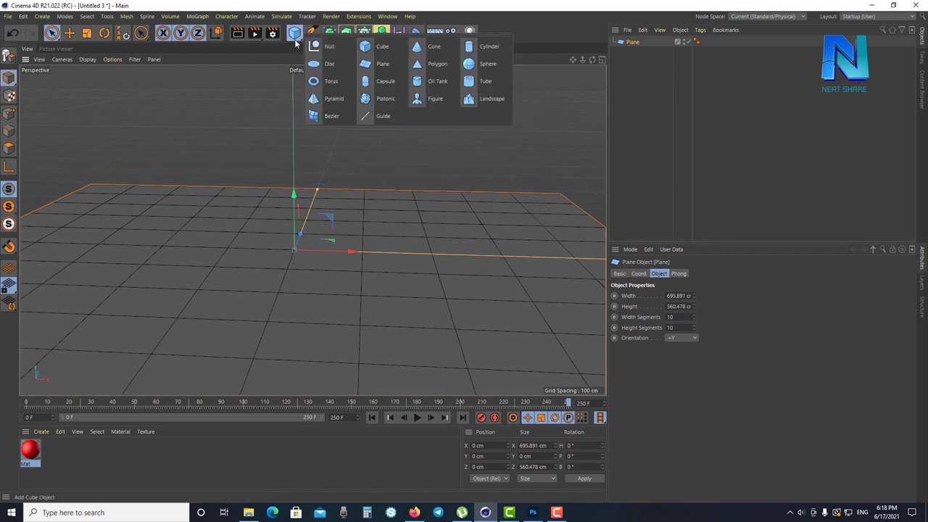
# Add a Cylinder, flatten it to about 35 cm tall and widen its radius to about 163 cm
pyautogui.click(484, 46)
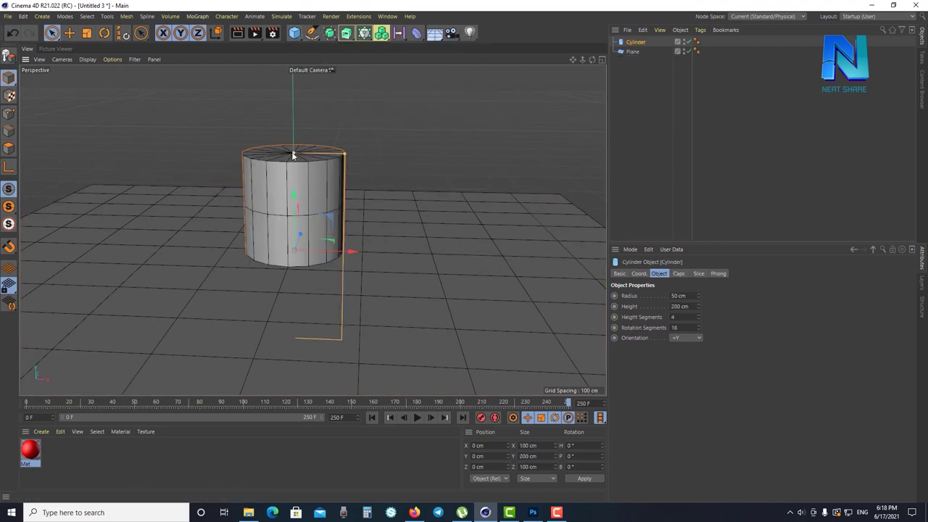
pyautogui.moveTo(293, 155); pyautogui.dragTo(293, 243)
pyautogui.scroll(2, 300, 215)
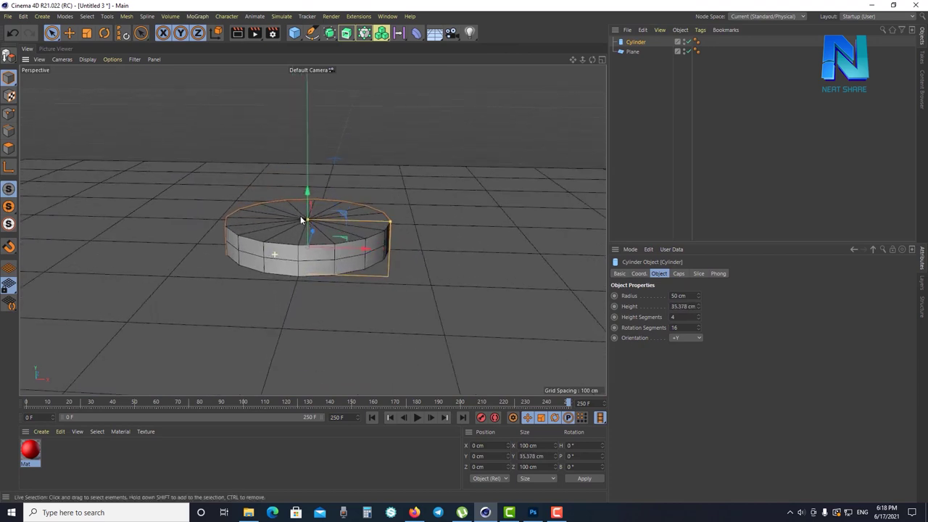
pyautogui.scroll(2, 300, 219)
pyautogui.moveTo(447, 203); pyautogui.dragTo(592, 172)
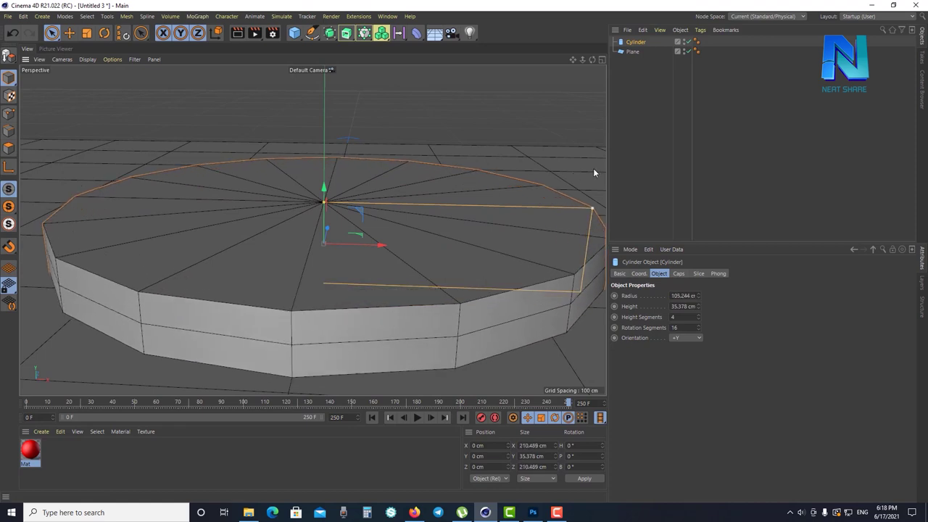
pyautogui.scroll(-2, 522, 193)
pyautogui.scroll(1, 523, 193)
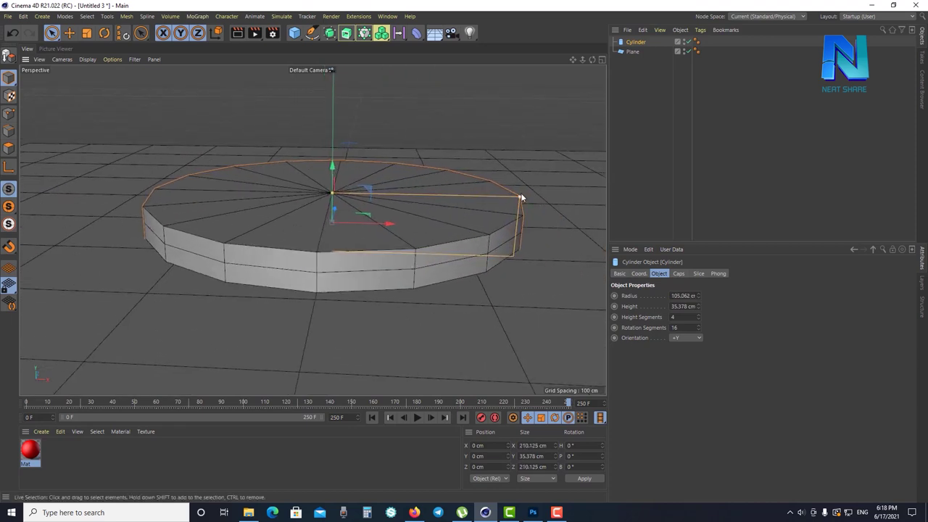
pyautogui.moveTo(520, 196)
pyautogui.mouseDown()
pyautogui.moveTo(600, 181)
pyautogui.moveTo(431, 269)
pyautogui.moveTo(505, 241)
pyautogui.moveTo(602, 221)
pyautogui.mouseUp()
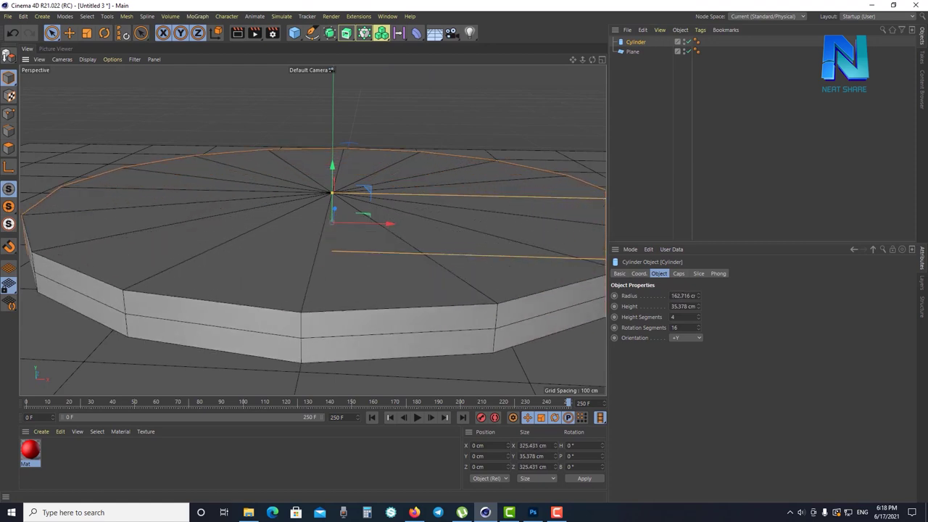
pyautogui.scroll(-3, 413, 181)
# Raise the cylinder to about 23 cm above the floor plane
pyautogui.moveTo(356, 151)
pyautogui.mouseDown()
pyautogui.moveTo(356, 104)
pyautogui.moveTo(359, 140)
pyautogui.moveTo(358, 119)
pyautogui.moveTo(360, 137)
pyautogui.moveTo(368, 116)
pyautogui.mouseUp()
pyautogui.moveTo(416, 223)
pyautogui.keyDown('alt'); pyautogui.mouseDown()
pyautogui.moveTo(420, 242)
pyautogui.moveTo(385, 251)
pyautogui.moveTo(329, 234)
pyautogui.moveTo(441, 251)
pyautogui.mouseUp(); pyautogui.keyUp('alt')
pyautogui.moveTo(317, 139)
pyautogui.mouseDown()
pyautogui.moveTo(318, 84)
pyautogui.moveTo(337, 231)
pyautogui.moveTo(309, 99)
pyautogui.mouseUp()
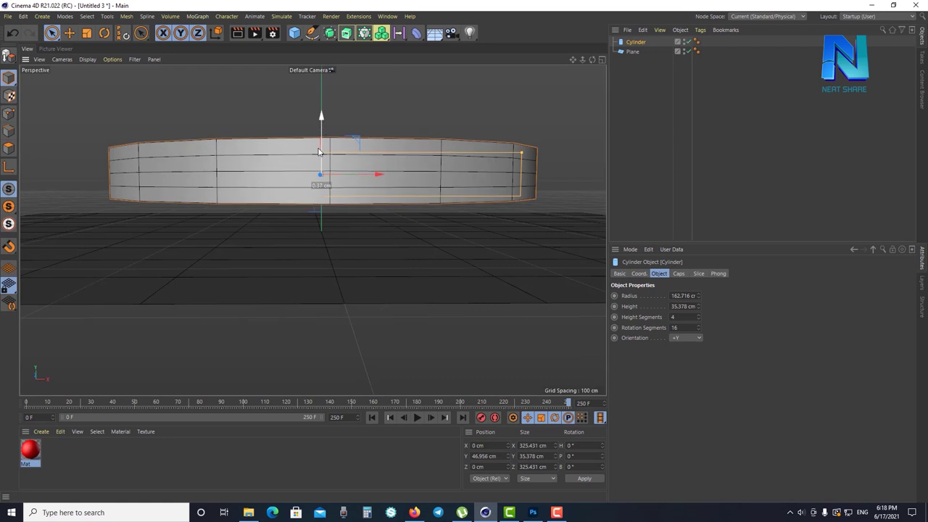
pyautogui.moveTo(319, 152); pyautogui.dragTo(312, 194)
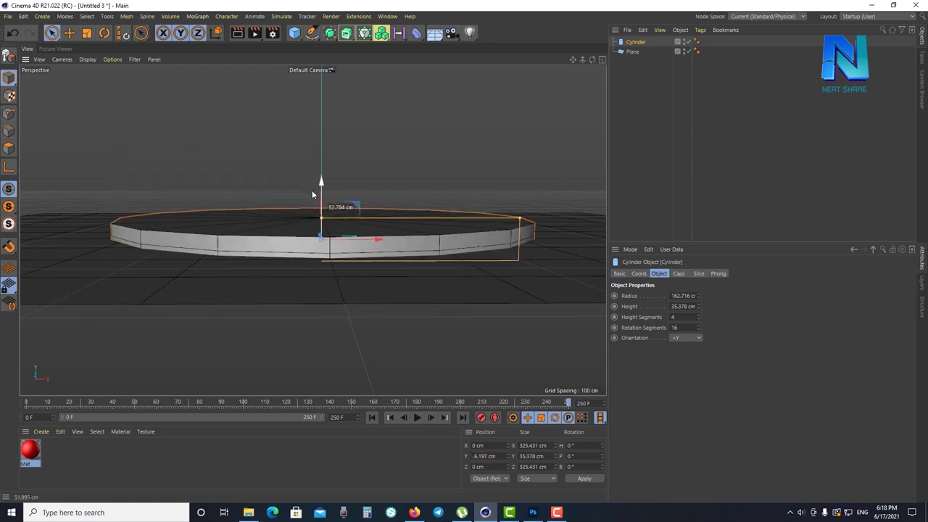
pyautogui.moveTo(312, 195); pyautogui.dragTo(338, 148)
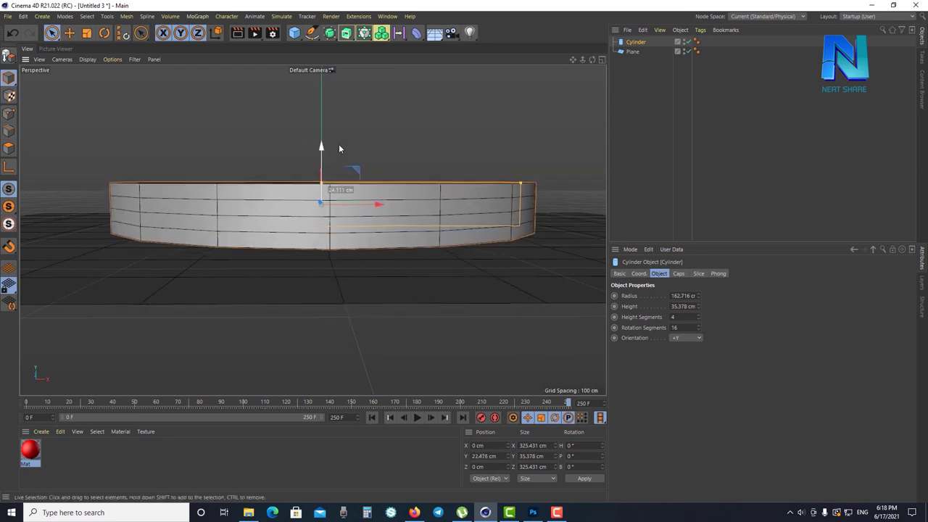
# Switch to the four-view layout and zoom the Front view in on the cylinder
pyautogui.click(601, 61)
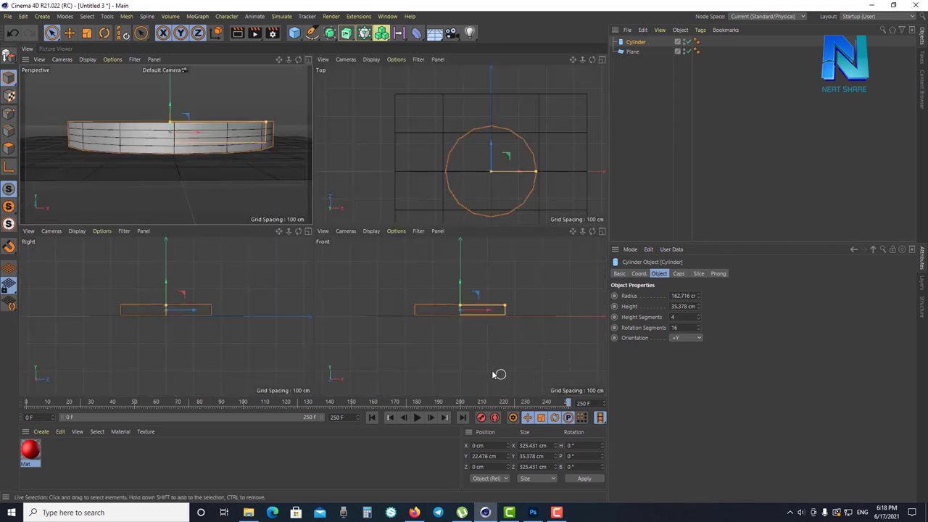
pyautogui.scroll(3, 451, 333)
pyautogui.scroll(2, 445, 352)
pyautogui.scroll(2, 458, 292)
pyautogui.scroll(1, 458, 292)
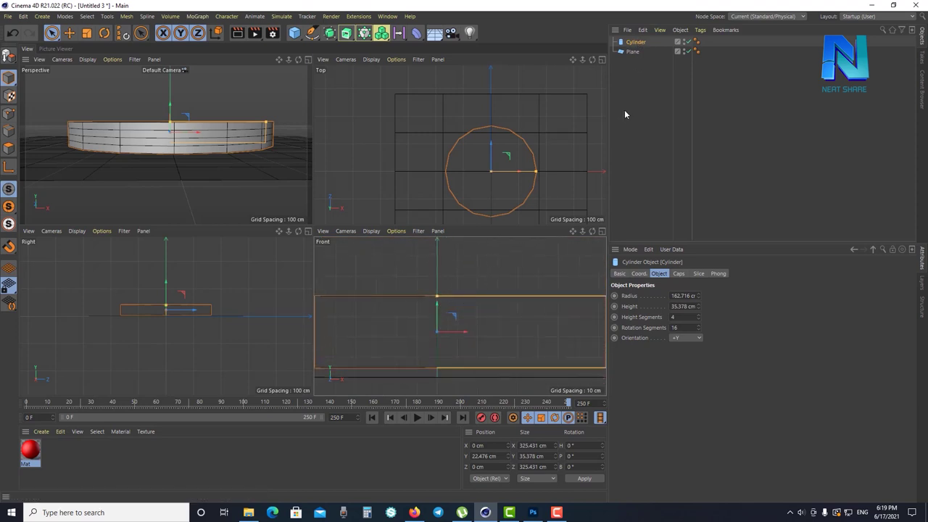
pyautogui.moveTo(437, 314); pyautogui.dragTo(438, 278)
pyautogui.scroll(2, 446, 351)
pyautogui.scroll(2, 430, 373)
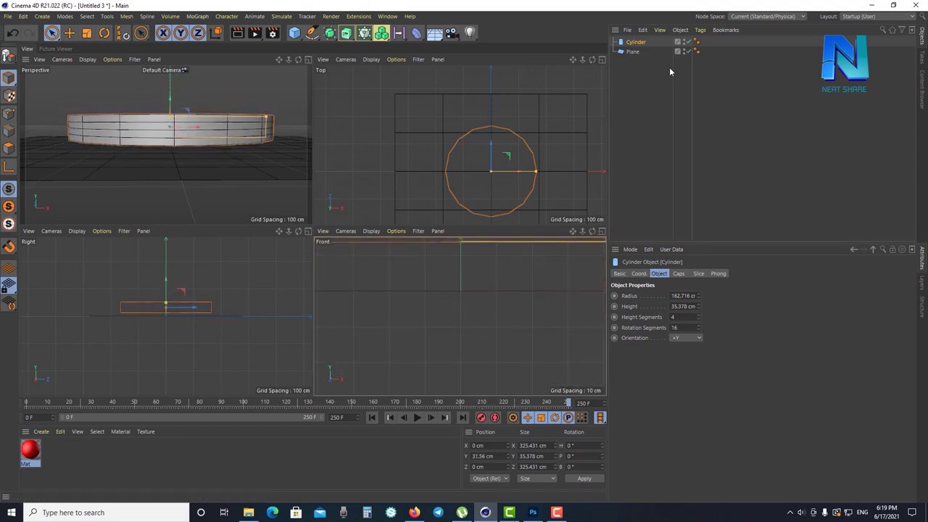
# Lower the cylinder to Y 18.125 cm on the plane, then return to Perspective
pyautogui.click(632, 51)
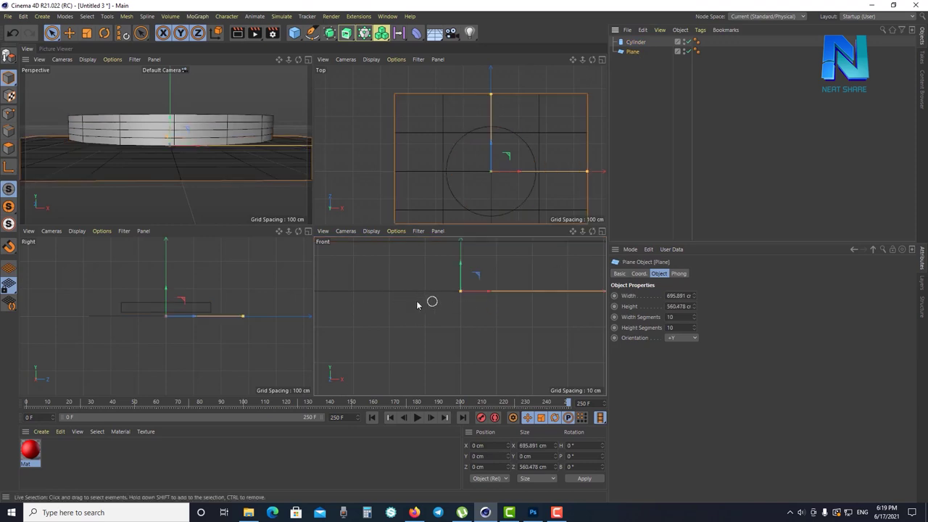
pyautogui.click(632, 41)
pyautogui.scroll(-2, 484, 293)
pyautogui.scroll(3, 467, 308)
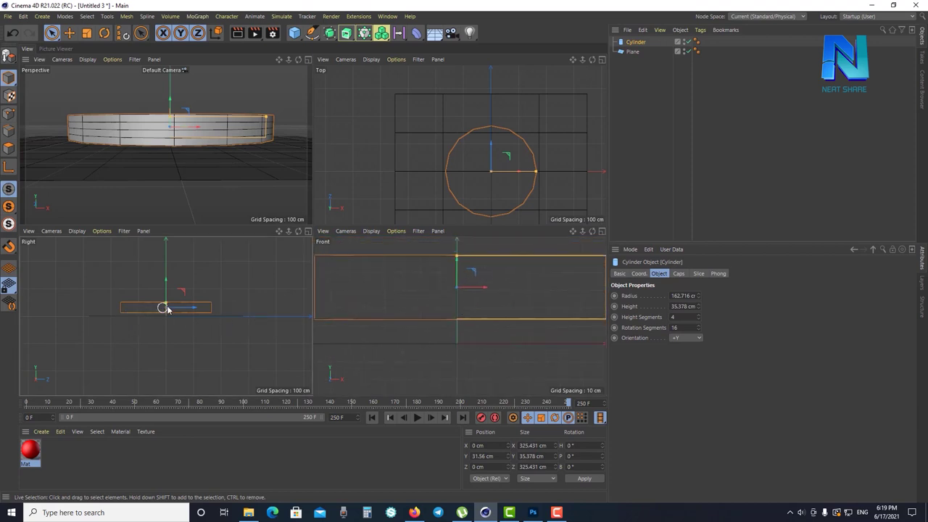
pyautogui.scroll(1, 437, 343)
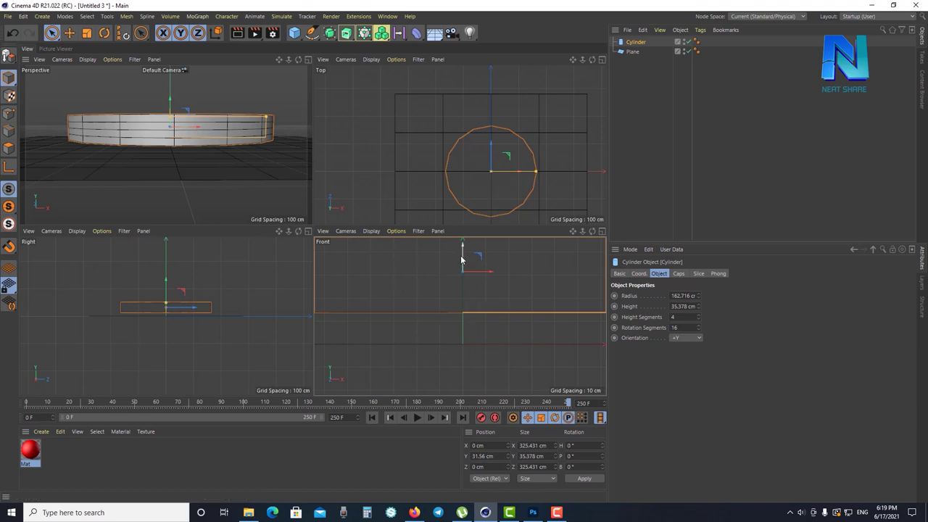
pyautogui.moveTo(461, 260); pyautogui.dragTo(462, 290)
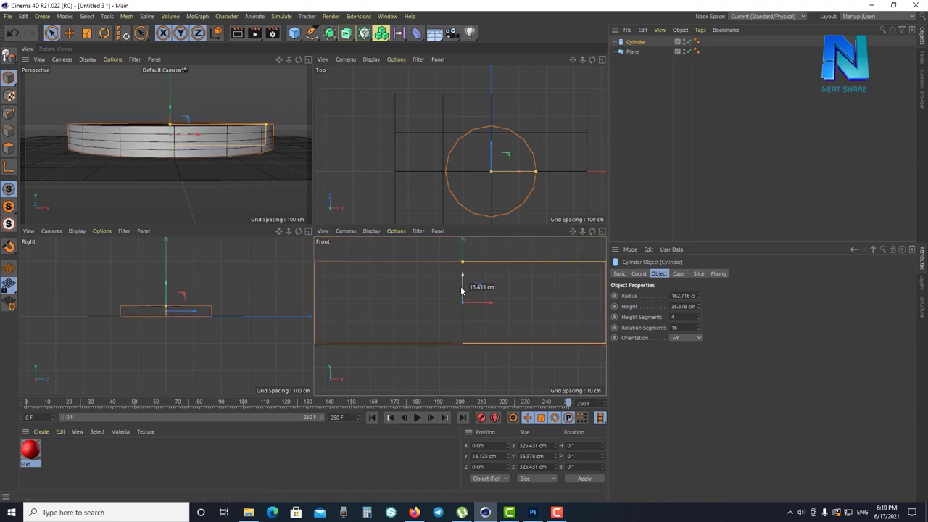
pyautogui.click(308, 60)
pyautogui.moveTo(434, 182)
pyautogui.keyDown('alt'); pyautogui.mouseDown()
pyautogui.moveTo(447, 208)
pyautogui.moveTo(449, 195)
pyautogui.mouseUp(); pyautogui.keyUp('alt')
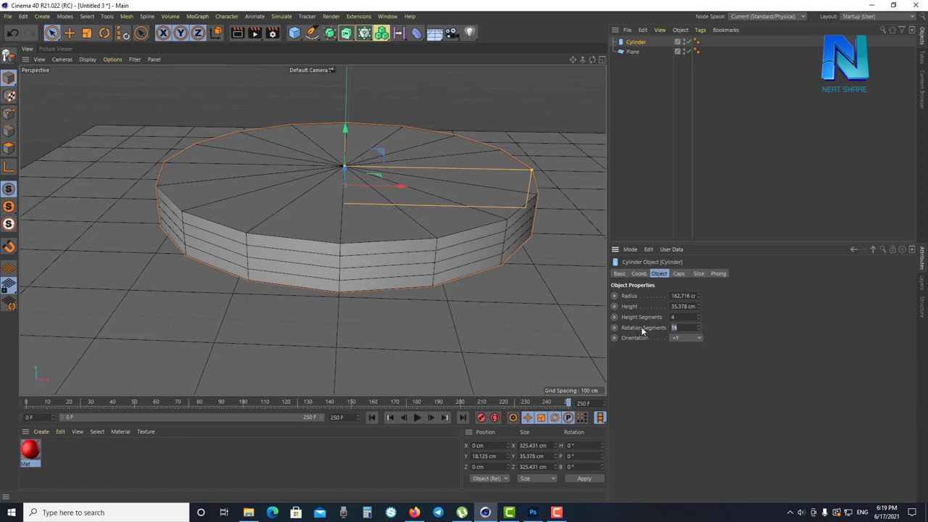
pyautogui.write('32')
# Give the cylinder 32 rotation segments and bring up the primitives palette
pyautogui.press('Return')
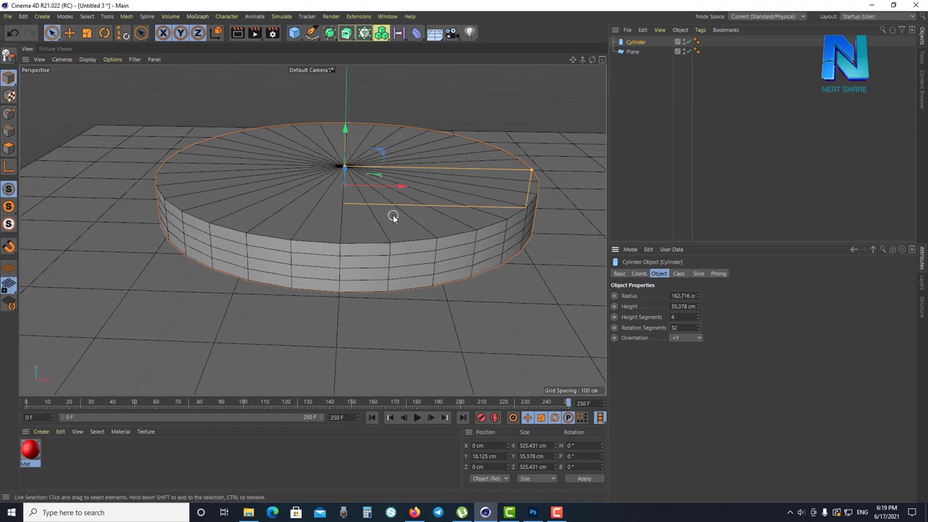
pyautogui.keyDown('alt'); pyautogui.moveTo(426, 246); pyautogui.dragTo(429, 237); pyautogui.keyUp('alt')
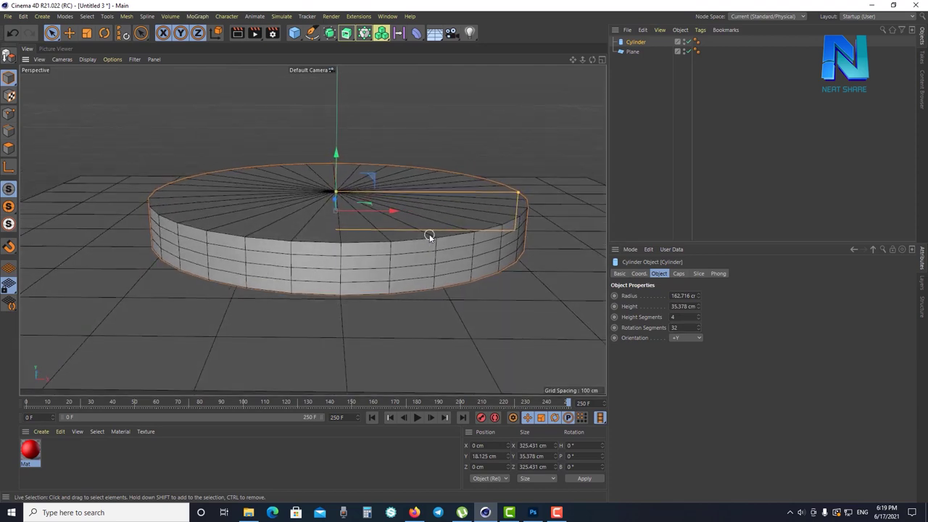
pyautogui.click(295, 35)
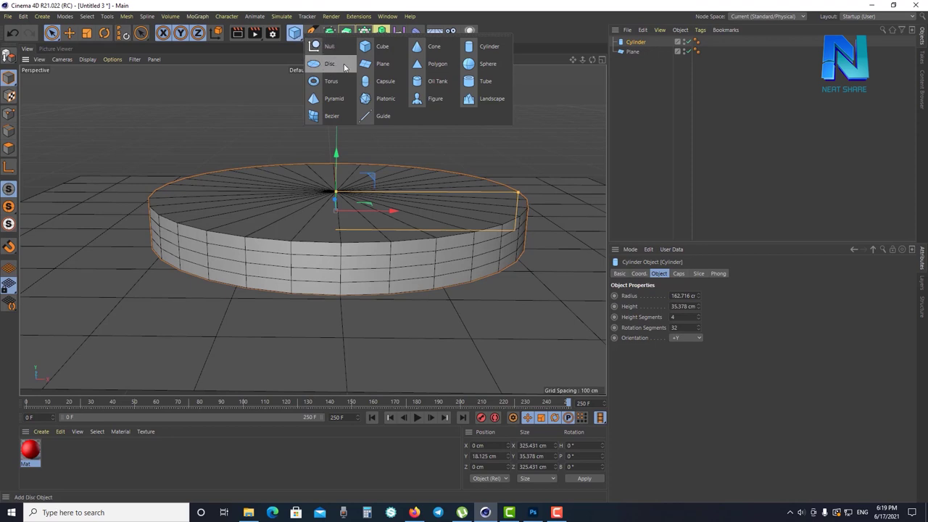
# Add a Tube and raise it above the cylinder
pyautogui.click(483, 81)
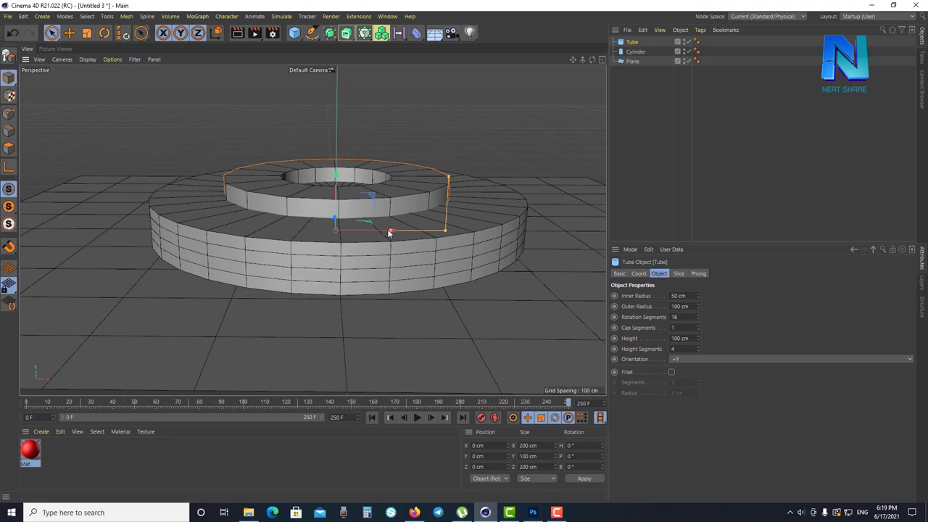
pyautogui.keyDown('alt'); pyautogui.moveTo(404, 179); pyautogui.dragTo(352, 256); pyautogui.keyUp('alt')
pyautogui.moveTo(385, 141)
pyautogui.mouseDown()
pyautogui.moveTo(395, 94)
pyautogui.moveTo(458, 300)
pyautogui.mouseUp()
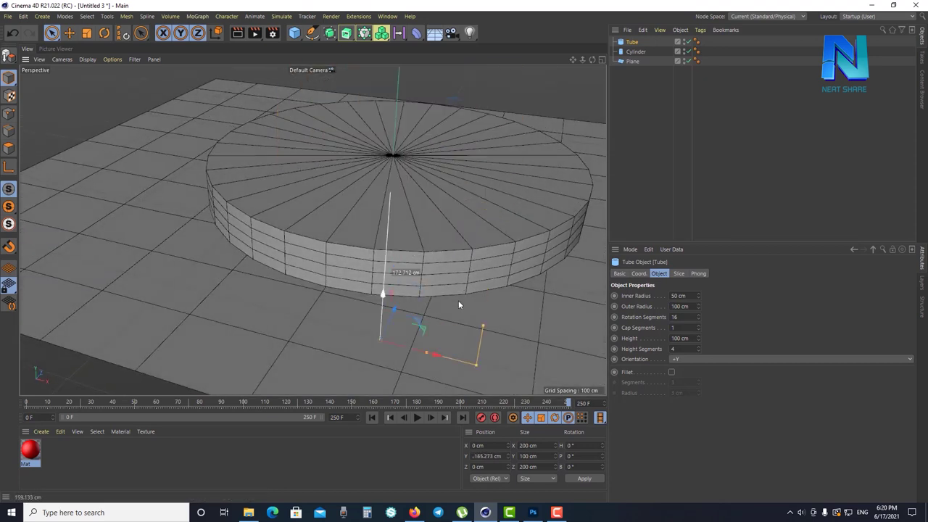
pyautogui.moveTo(450, 135)
pyautogui.mouseDown()
pyautogui.moveTo(397, 66)
pyautogui.moveTo(402, 81)
pyautogui.mouseUp()
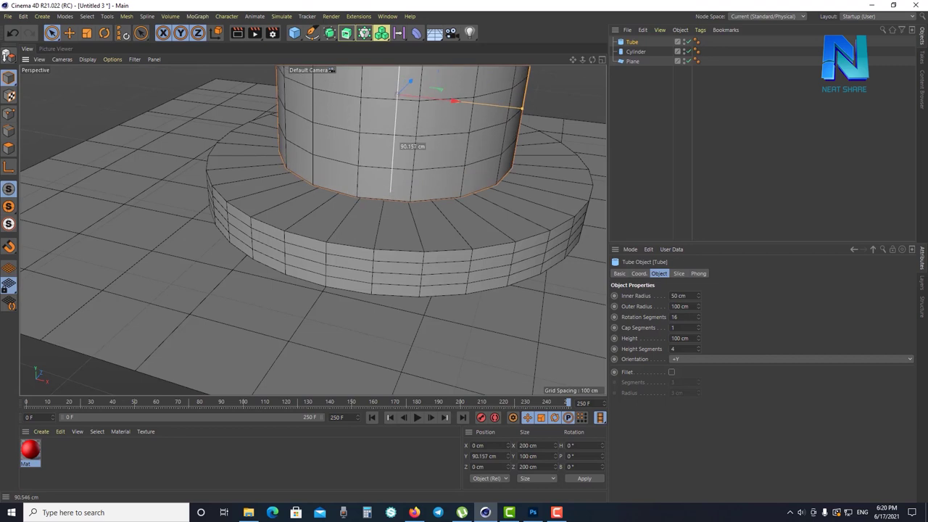
pyautogui.moveTo(429, 249)
pyautogui.keyDown('alt'); pyautogui.mouseDown()
pyautogui.moveTo(418, 188)
pyautogui.moveTo(400, 190)
pyautogui.mouseUp(); pyautogui.keyUp('alt')
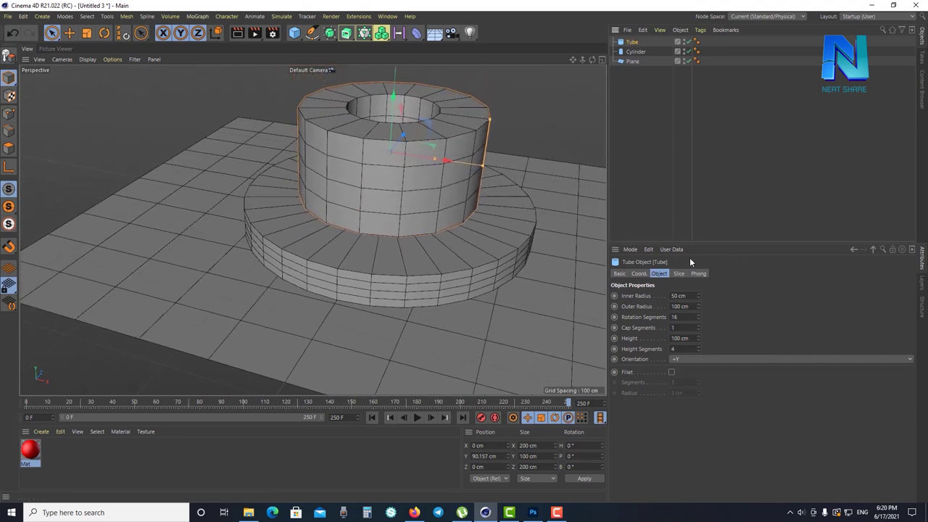
# Drag the tube's inner and outer radius handles into a wide, thin-walled ring
pyautogui.moveTo(698, 296)
pyautogui.mouseDown()
pyautogui.moveTo(699, 312)
pyautogui.moveTo(695, 283)
pyautogui.mouseUp()
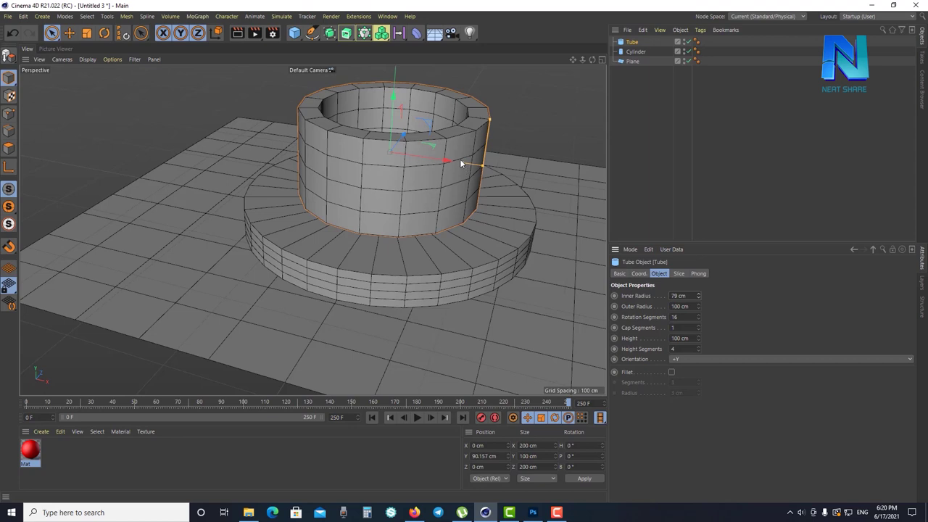
pyautogui.moveTo(462, 163)
pyautogui.mouseDown()
pyautogui.moveTo(441, 174)
pyautogui.moveTo(447, 183)
pyautogui.moveTo(473, 174)
pyautogui.mouseUp()
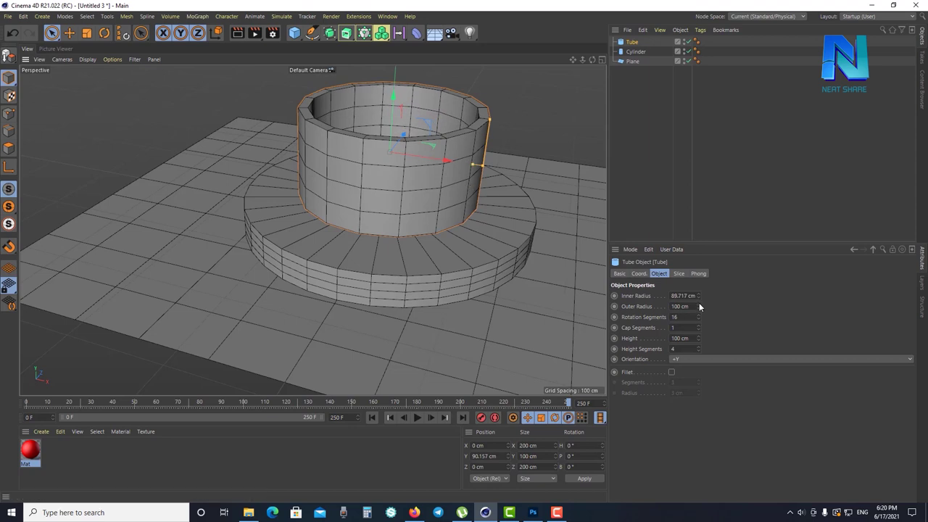
pyautogui.moveTo(698, 307); pyautogui.dragTo(739, 307)
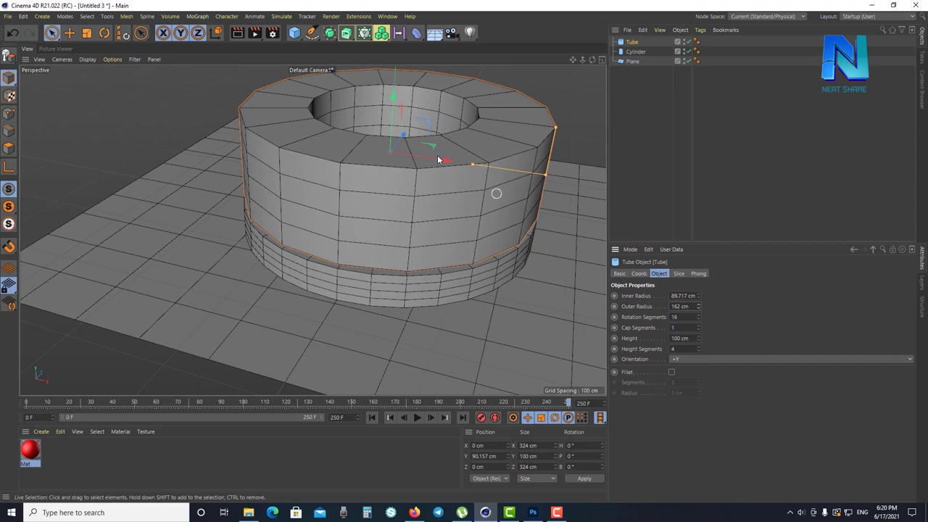
pyautogui.moveTo(472, 164); pyautogui.dragTo(513, 172)
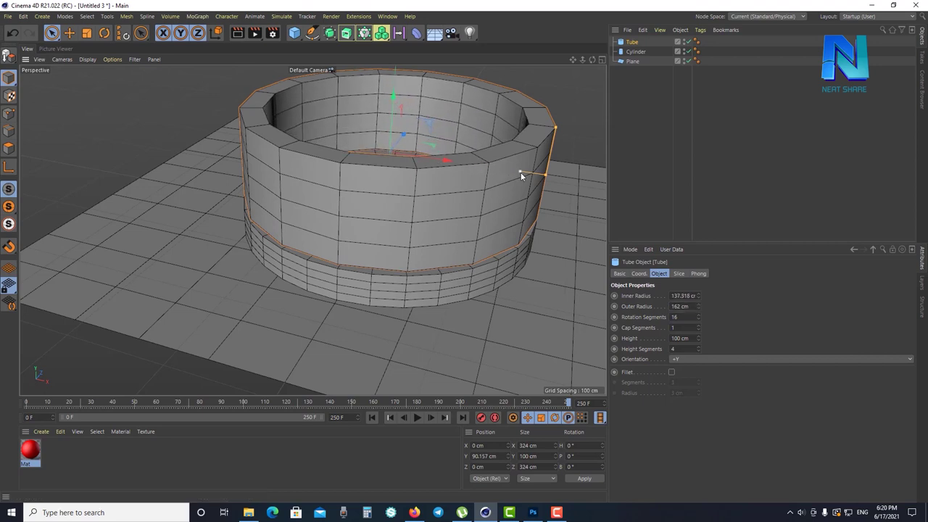
# Scale the tube to 139.118 cm inner, 167.672 cm outer radius, 103.501 cm tall
pyautogui.press('t')
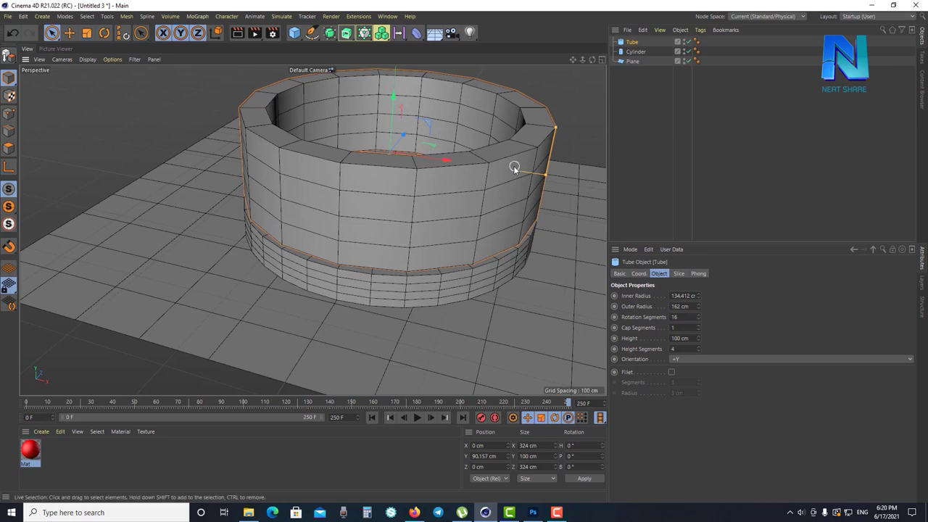
pyautogui.moveTo(511, 184)
pyautogui.mouseDown()
pyautogui.moveTo(424, 167)
pyautogui.moveTo(435, 155)
pyautogui.mouseUp()
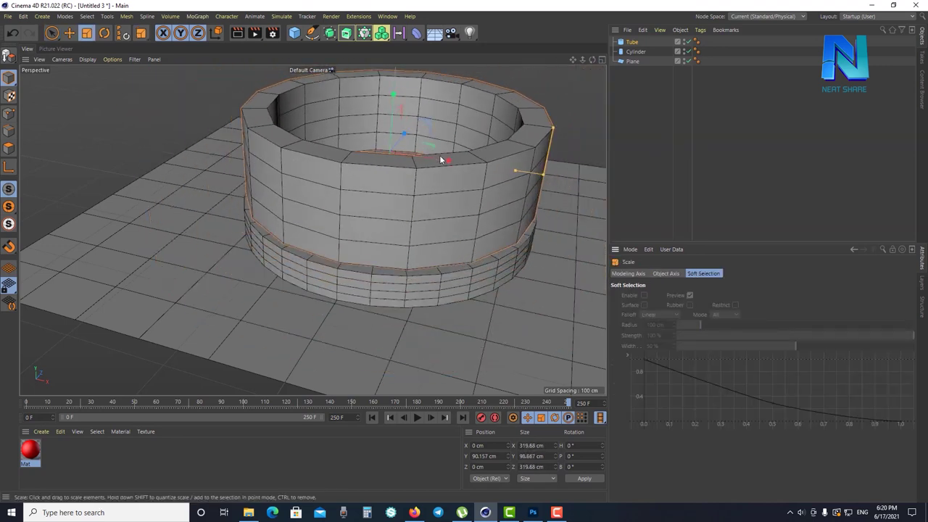
pyautogui.click(464, 116)
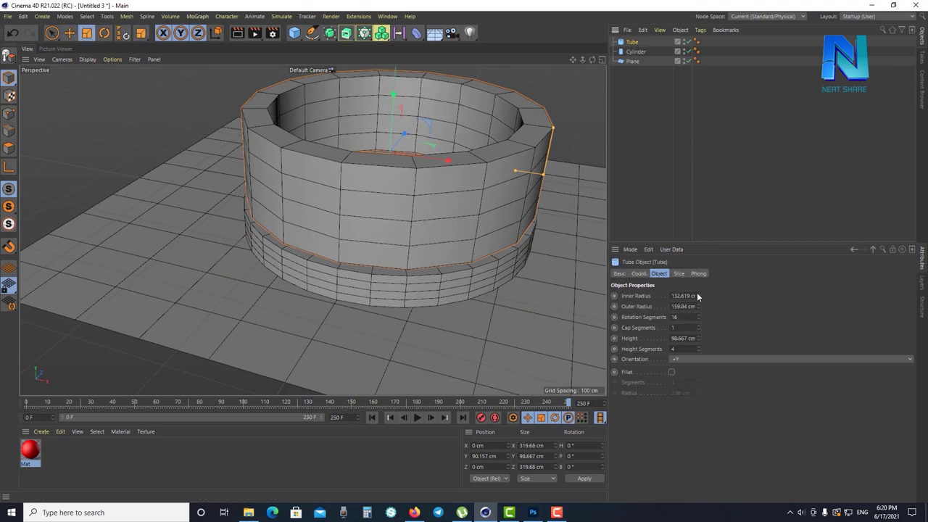
pyautogui.moveTo(464, 115)
pyautogui.mouseDown()
pyautogui.moveTo(596, 106)
pyautogui.moveTo(565, 146)
pyautogui.moveTo(577, 140)
pyautogui.moveTo(522, 149)
pyautogui.moveTo(553, 155)
pyautogui.moveTo(575, 146)
pyautogui.moveTo(505, 168)
pyautogui.moveTo(551, 174)
pyautogui.mouseUp()
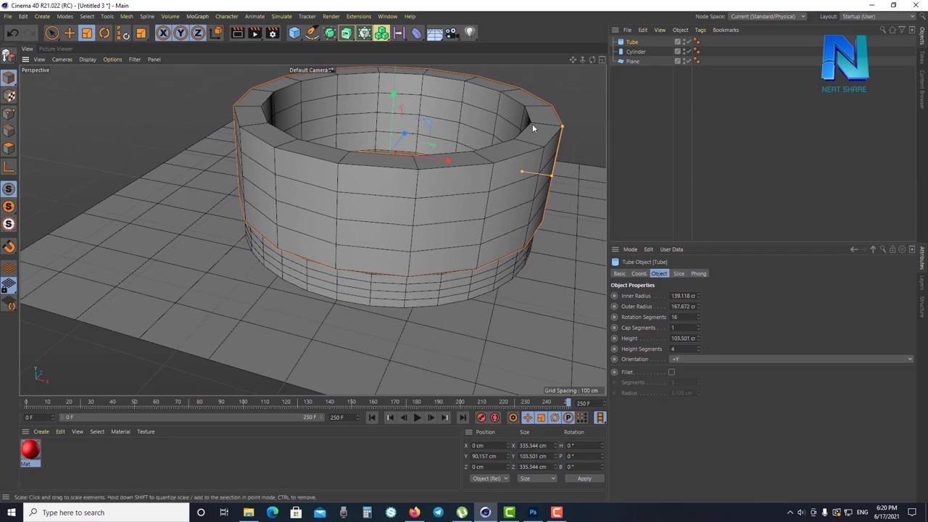
pyautogui.moveTo(454, 298)
pyautogui.keyDown('alt'); pyautogui.mouseDown()
pyautogui.moveTo(464, 276)
pyautogui.moveTo(440, 304)
pyautogui.moveTo(428, 305)
pyautogui.moveTo(429, 318)
pyautogui.mouseUp(); pyautogui.keyUp('alt')
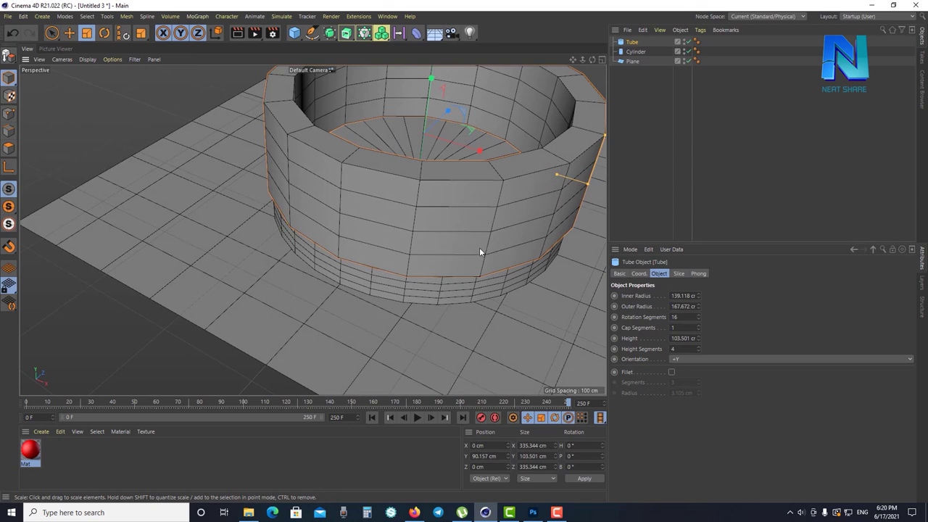
# Set the cylinder's radius to 170 cm
pyautogui.click(636, 52)
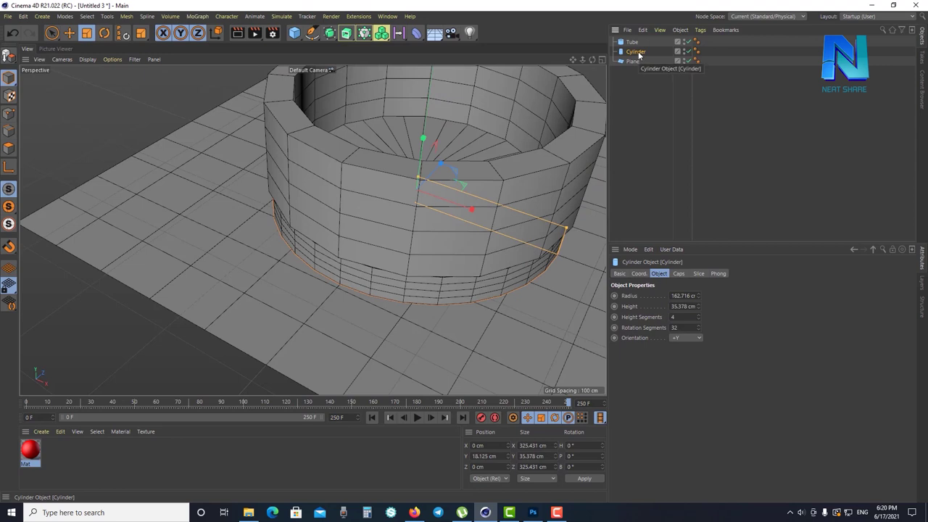
pyautogui.click(672, 296)
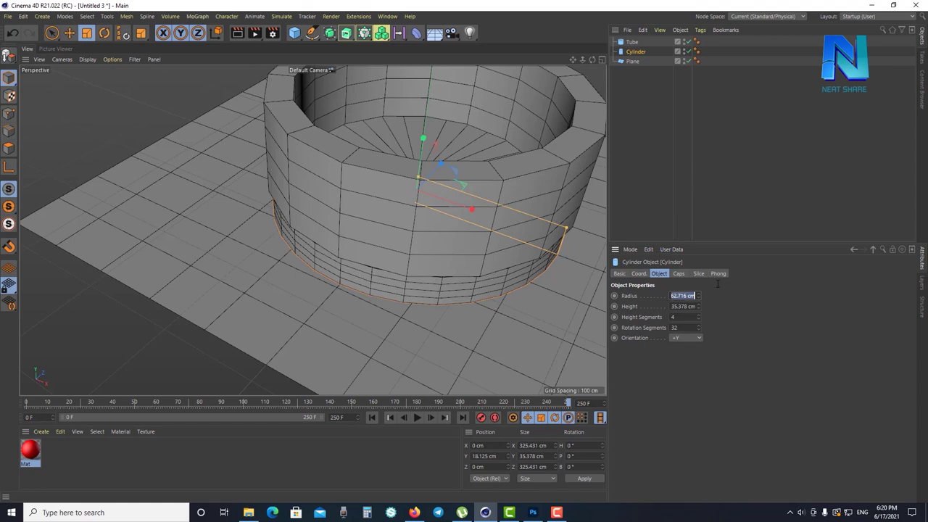
pyautogui.write('170')
pyautogui.press('Return')
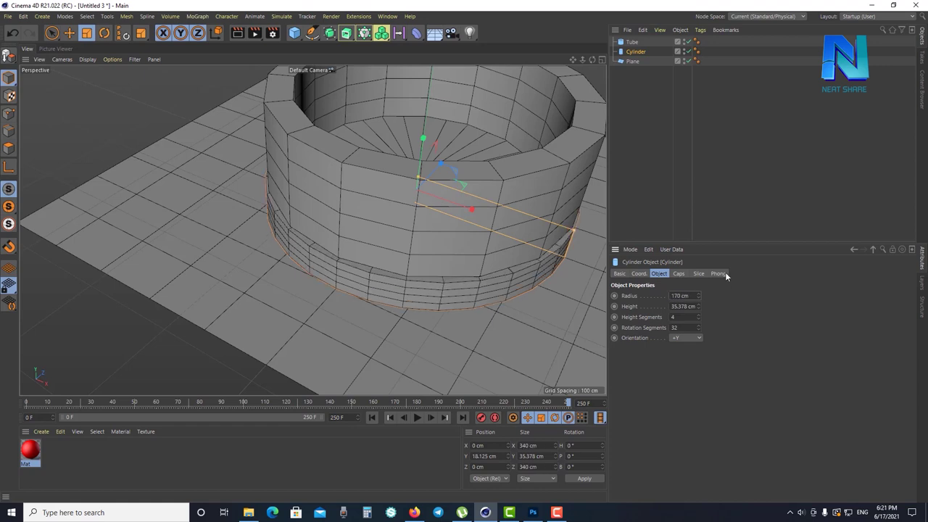
# Set the tube's outer radius to 175 cm and raise its inner radius to 162.118 cm
pyautogui.click(636, 42)
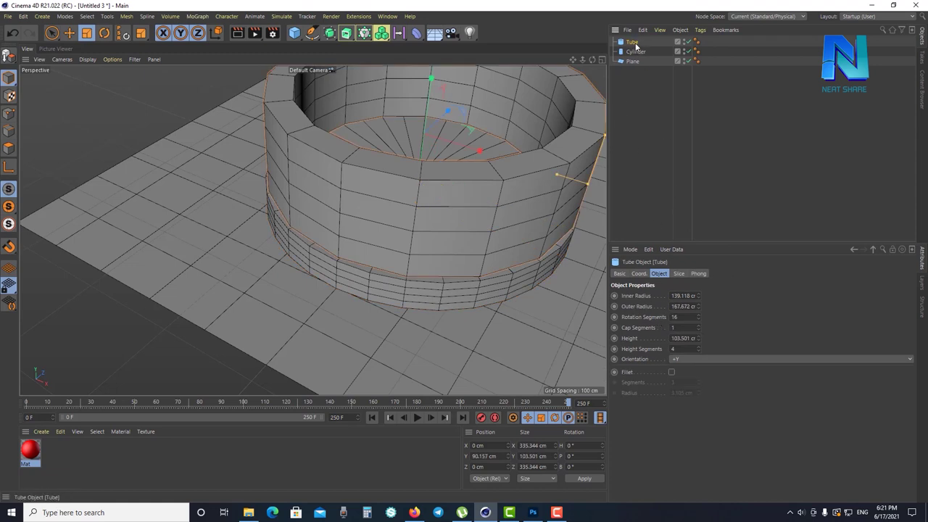
pyautogui.doubleClick(681, 306)
pyautogui.write('17')
pyautogui.write('5')
pyautogui.press('Return')
pyautogui.moveTo(400, 274)
pyautogui.keyDown('alt'); pyautogui.mouseDown()
pyautogui.moveTo(409, 230)
pyautogui.moveTo(350, 201)
pyautogui.moveTo(427, 216)
pyautogui.moveTo(435, 262)
pyautogui.mouseUp(); pyautogui.keyUp('alt')
pyautogui.moveTo(699, 297)
pyautogui.mouseDown()
pyautogui.moveTo(699, 275)
pyautogui.moveTo(701, 301)
pyautogui.mouseUp()
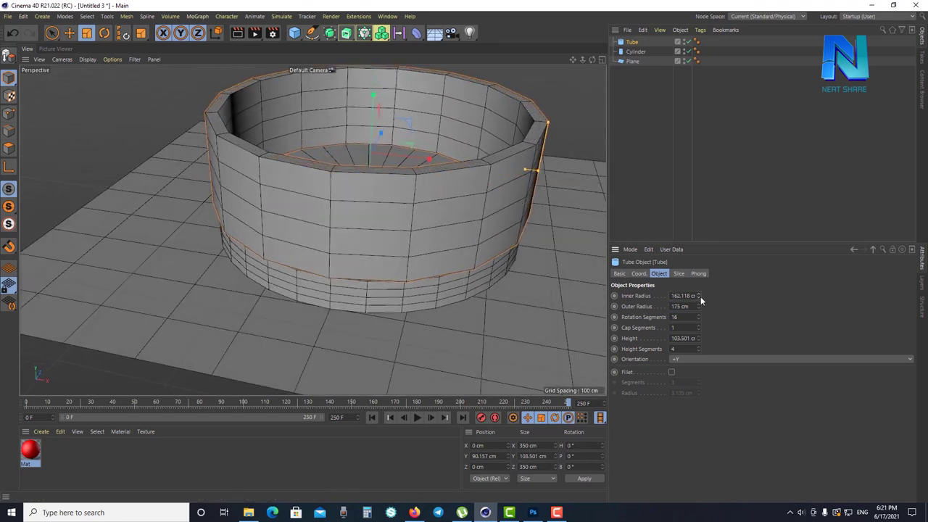
# Reposition the tube and flatten its height to 9.501 cm
pyautogui.press('e')
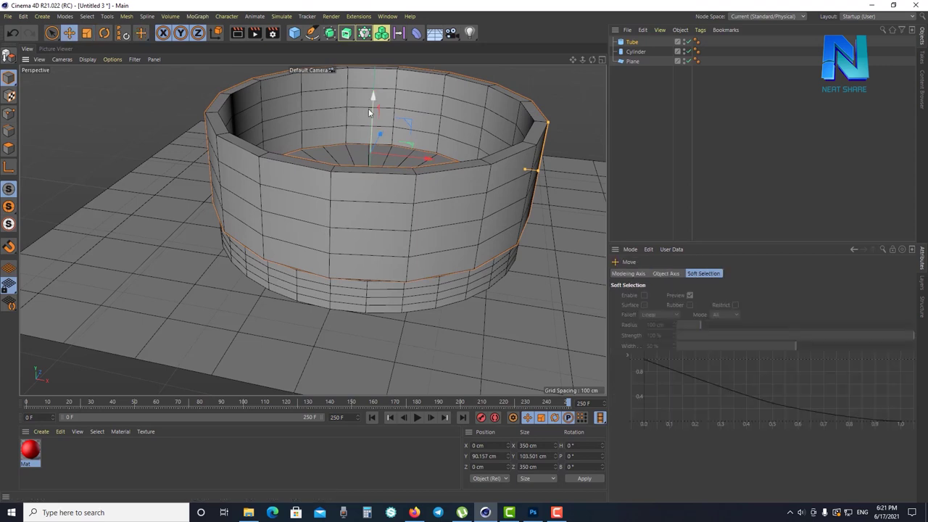
pyautogui.moveTo(374, 92); pyautogui.dragTo(378, 172)
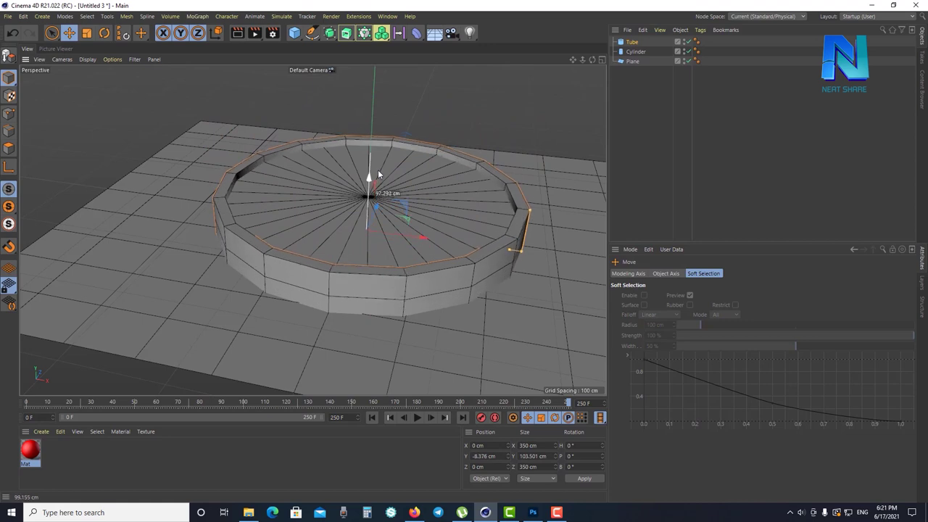
pyautogui.click(632, 42)
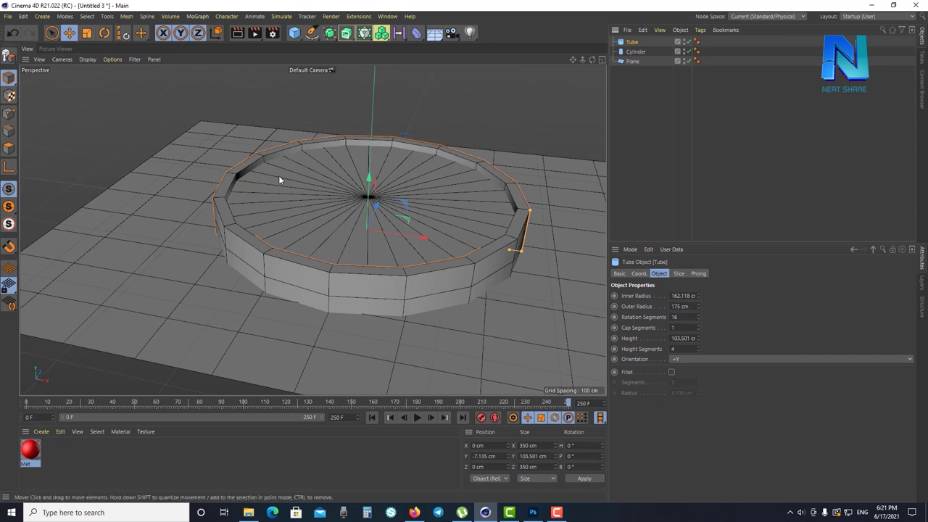
pyautogui.moveTo(368, 185); pyautogui.dragTo(346, 87)
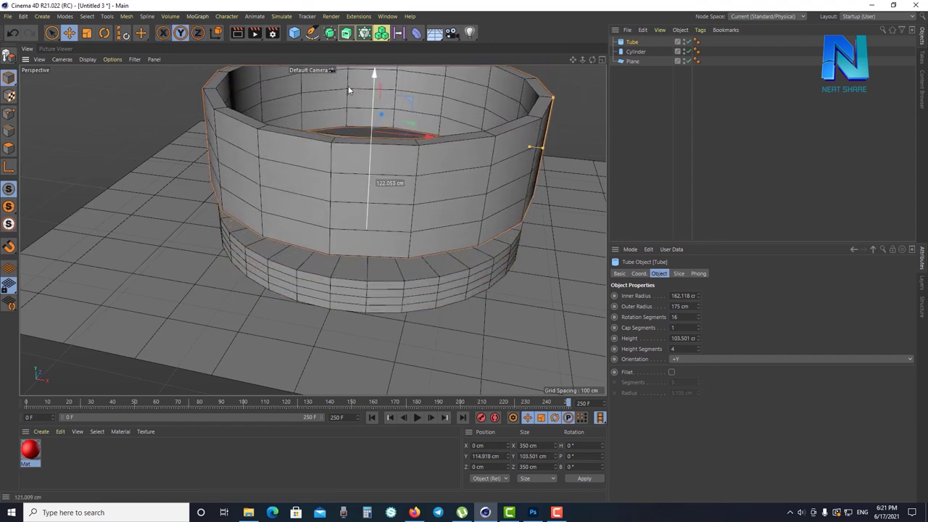
pyautogui.moveTo(698, 337); pyautogui.dragTo(698, 376)
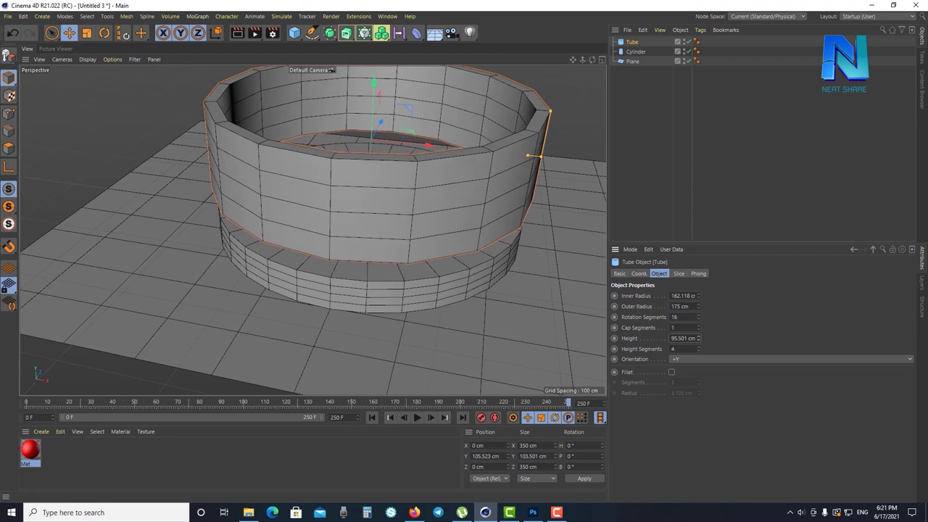
pyautogui.moveTo(698, 338); pyautogui.dragTo(698, 377)
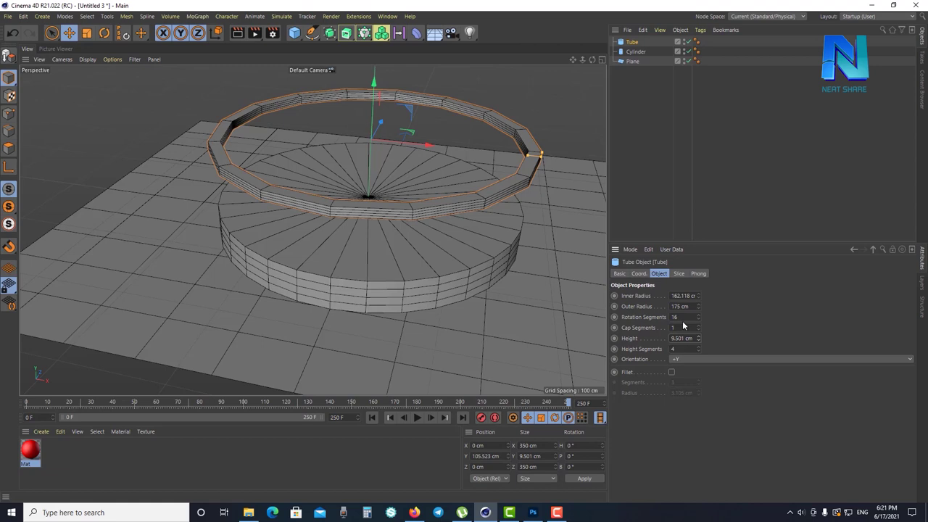
# Give the tube 32 rotation segments and lower it to Y 18.647 cm on the cylinder rim
pyautogui.click(674, 316)
pyautogui.write('2')
pyautogui.press('Return')
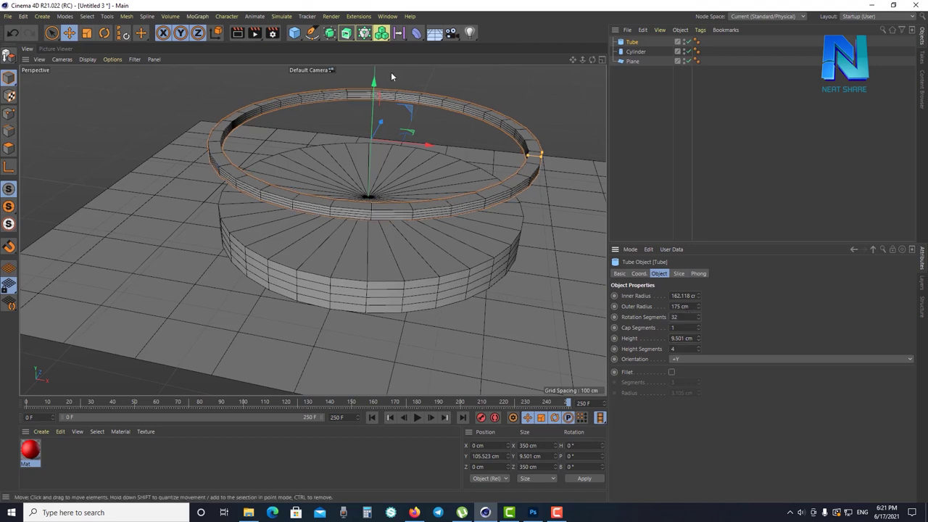
pyautogui.moveTo(457, 240)
pyautogui.keyDown('alt'); pyautogui.mouseDown()
pyautogui.moveTo(482, 244)
pyautogui.moveTo(363, 90)
pyautogui.moveTo(372, 175)
pyautogui.mouseUp(); pyautogui.keyUp('alt')
pyautogui.keyDown('alt'); pyautogui.moveTo(505, 336); pyautogui.dragTo(537, 277); pyautogui.keyUp('alt')
pyautogui.keyDown('alt'); pyautogui.moveTo(442, 244); pyautogui.dragTo(397, 254); pyautogui.keyUp('alt')
pyautogui.scroll(-3, 445, 237)
pyautogui.scroll(-3, 407, 270)
pyautogui.scroll(1, 407, 270)
pyautogui.click(636, 52)
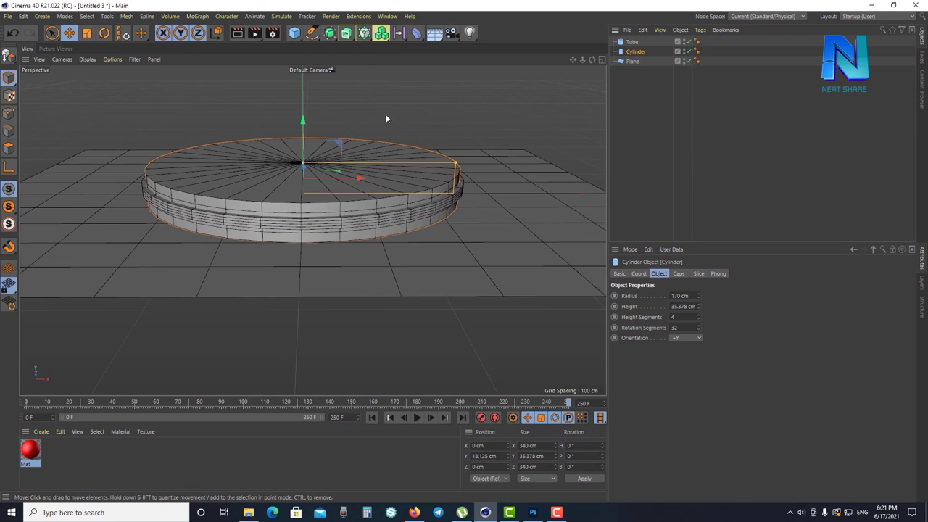
# Undo a stray move and set the cylinder's height to 100 cm in the four-view layout
pyautogui.moveTo(307, 129); pyautogui.dragTo(292, 88)
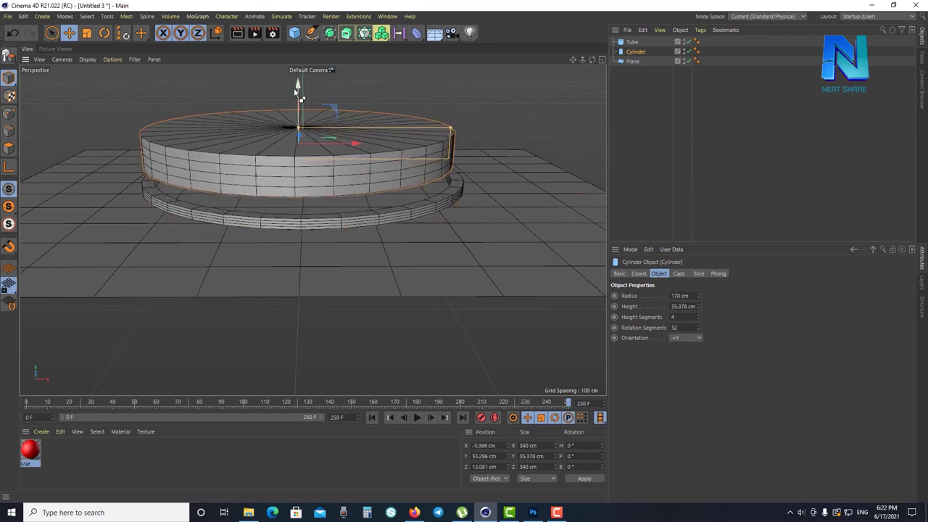
pyautogui.hotkey('ctrl', 'z')
pyautogui.middleClick(588, 80)
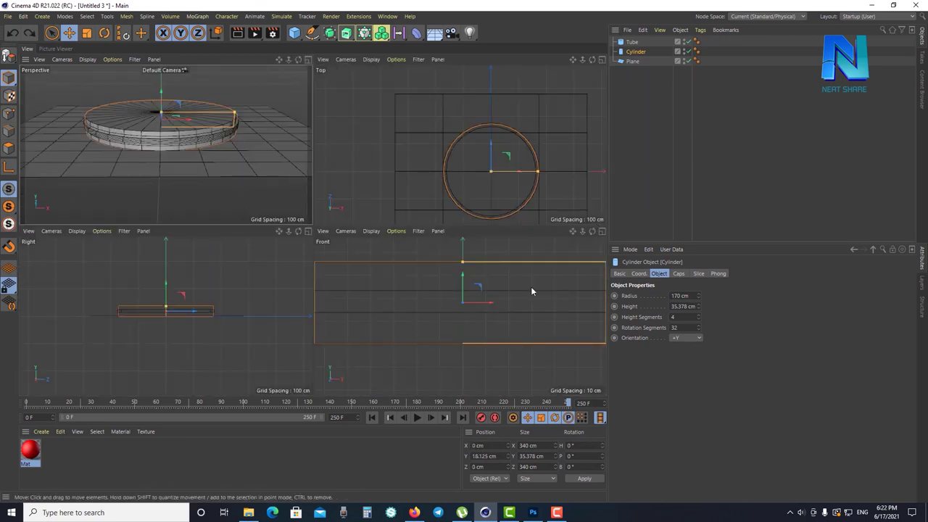
pyautogui.scroll(-3, 536, 319)
pyautogui.scroll(-1, 421, 359)
pyautogui.moveTo(698, 306); pyautogui.dragTo(698, 275)
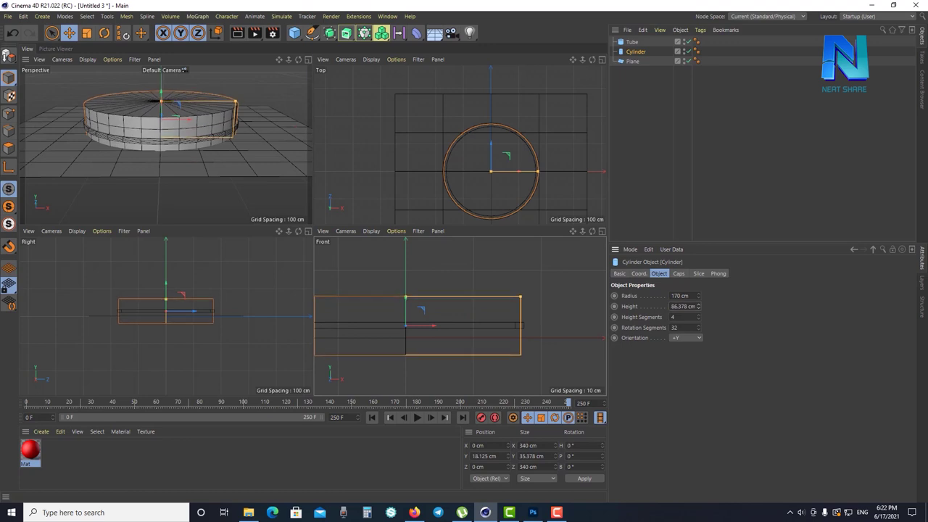
pyautogui.moveTo(698, 306); pyautogui.dragTo(371, 415)
pyautogui.moveTo(408, 311); pyautogui.dragTo(396, 287)
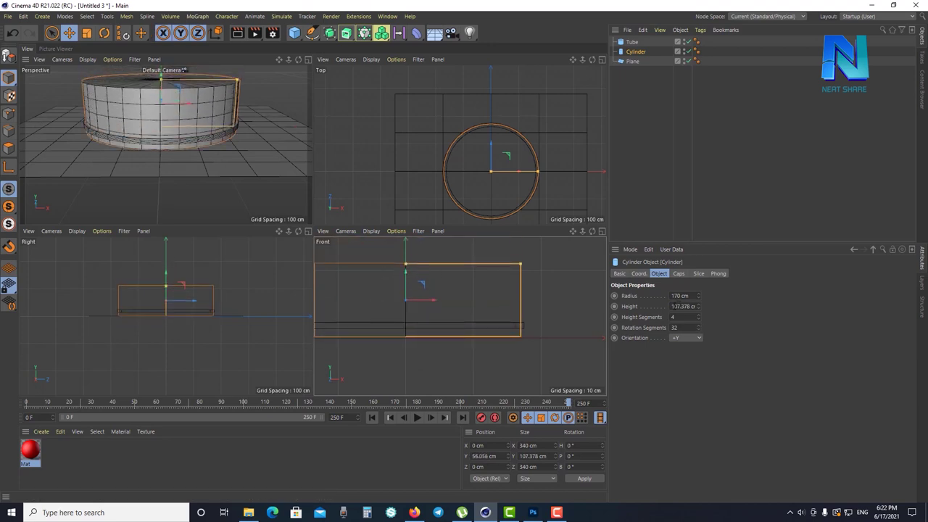
pyautogui.doubleClick(679, 306)
pyautogui.write('100')
pyautogui.press('Return')
# Position the cylinder at Y 48.96 cm inside the ring and maximise the Perspective view
pyautogui.moveTo(406, 281); pyautogui.dragTo(407, 289)
pyautogui.scroll(3, 384, 357)
pyautogui.scroll(-1, 459, 352)
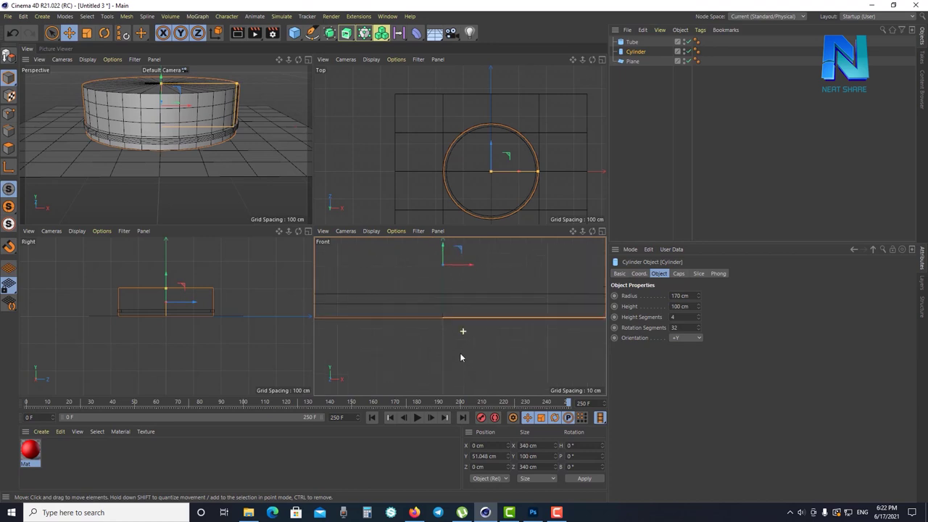
pyautogui.moveTo(443, 258); pyautogui.dragTo(452, 259)
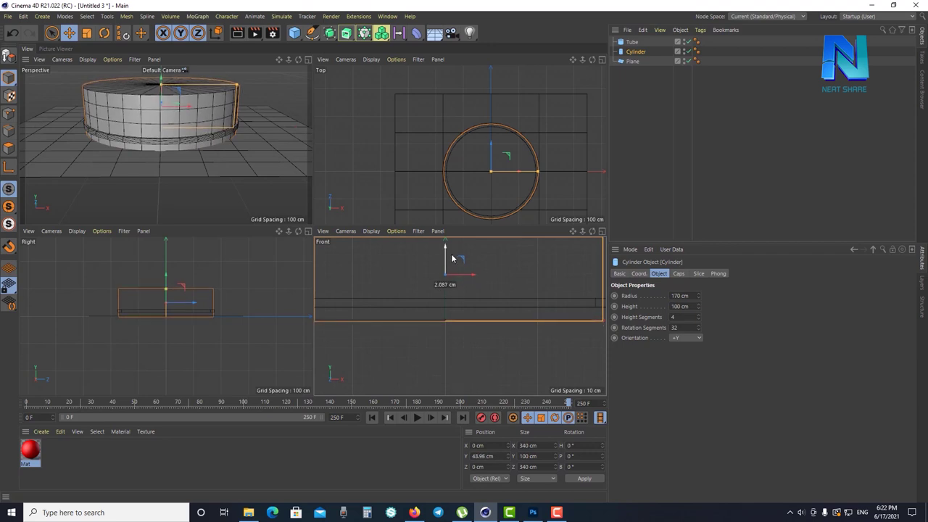
pyautogui.moveTo(452, 259); pyautogui.dragTo(453, 259)
pyautogui.click(309, 60)
pyautogui.scroll(3, 313, 242)
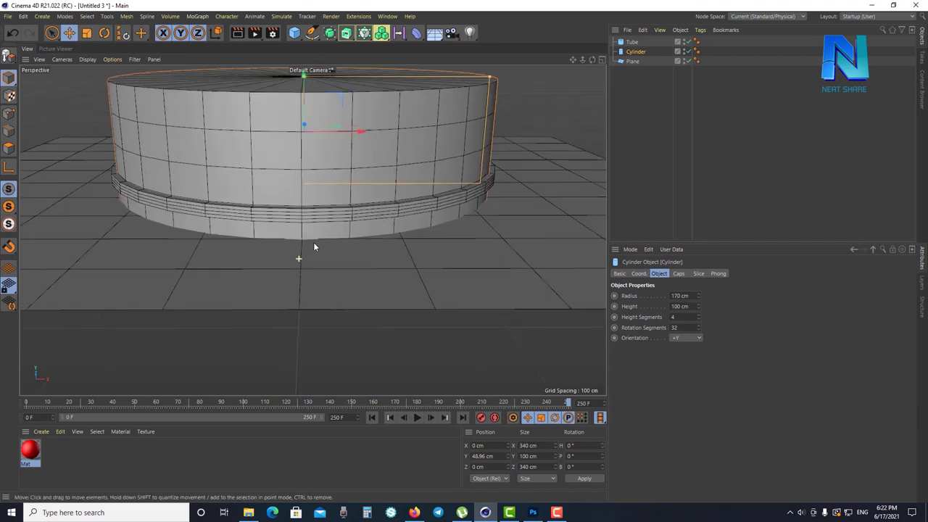
pyautogui.moveTo(377, 251)
pyautogui.keyDown('alt'); pyautogui.mouseDown()
pyautogui.moveTo(422, 265)
pyautogui.moveTo(408, 266)
pyautogui.moveTo(410, 253)
pyautogui.mouseUp(); pyautogui.keyUp('alt')
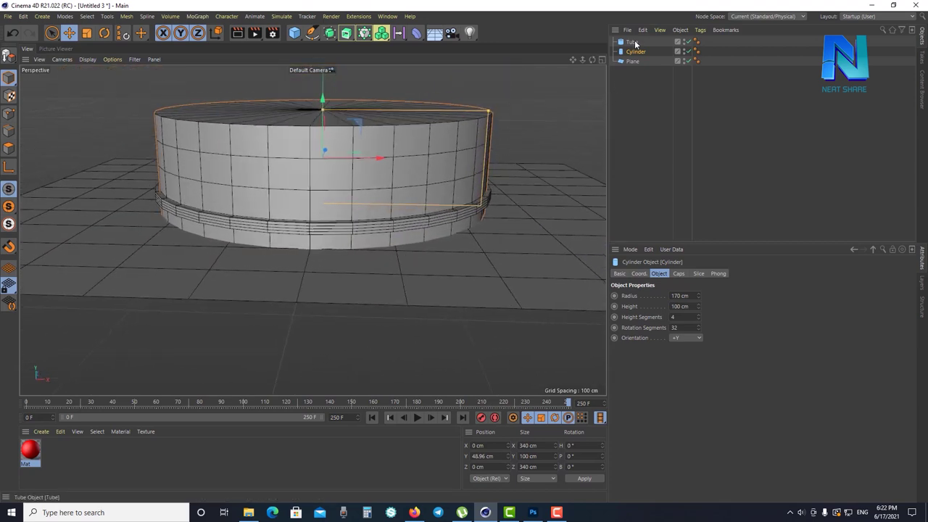
pyautogui.click(633, 64)
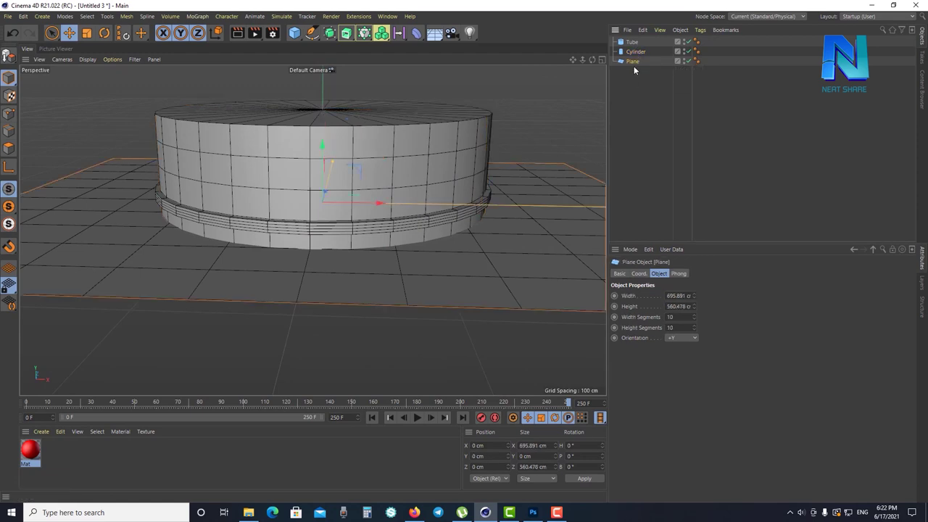
# Rename the floor plane to forground
pyautogui.click(635, 51)
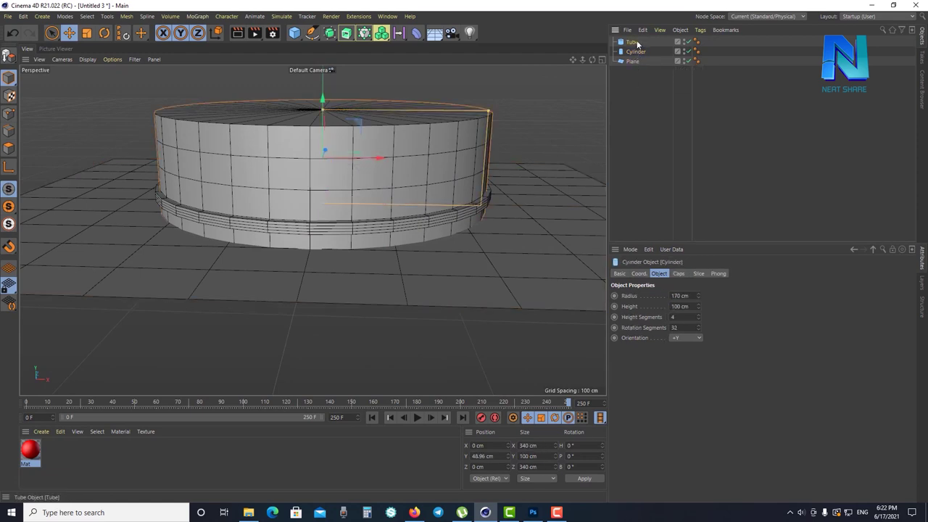
pyautogui.click(637, 42)
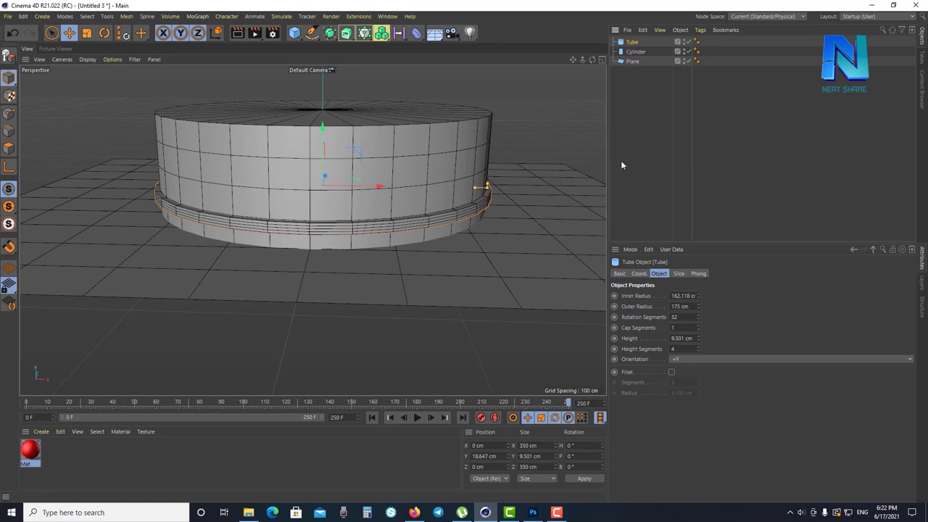
pyautogui.click(635, 127)
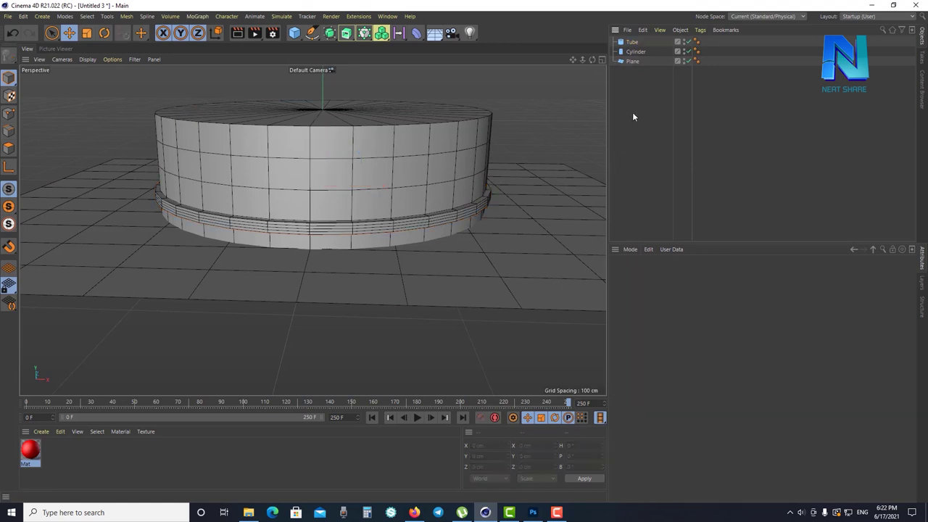
pyautogui.click(637, 61)
pyautogui.doubleClick(633, 62)
pyautogui.press('BackSpace')
pyautogui.write('forgro')
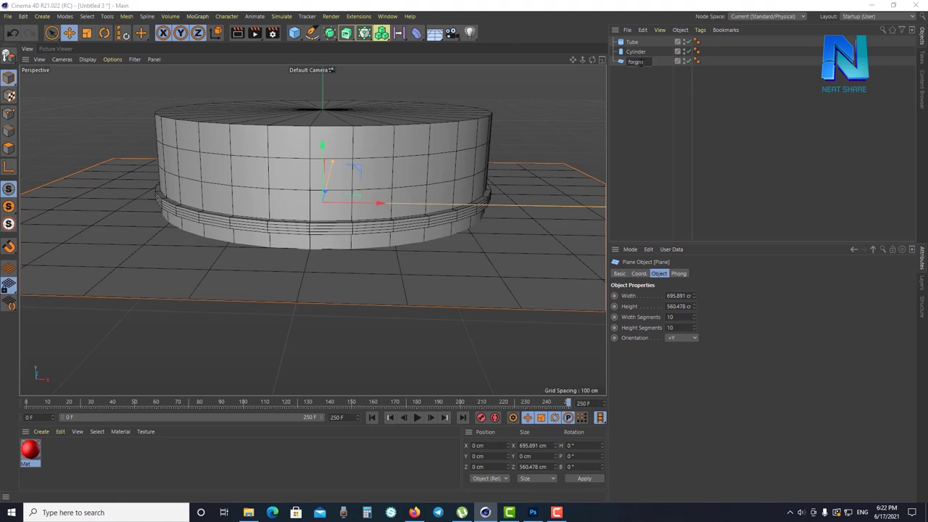
pyautogui.write('und')
pyautogui.press('Return')
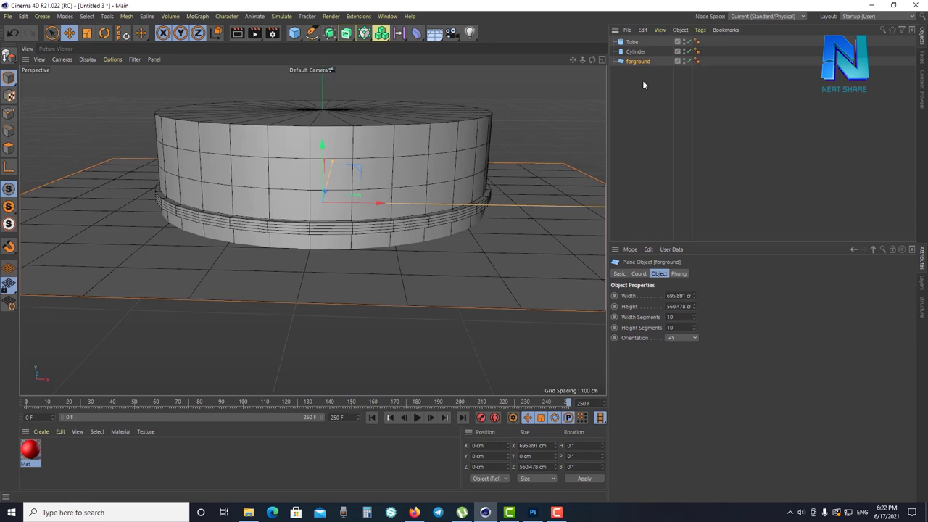
# Rename the cylinder to Cylinder_podium
pyautogui.click(640, 52)
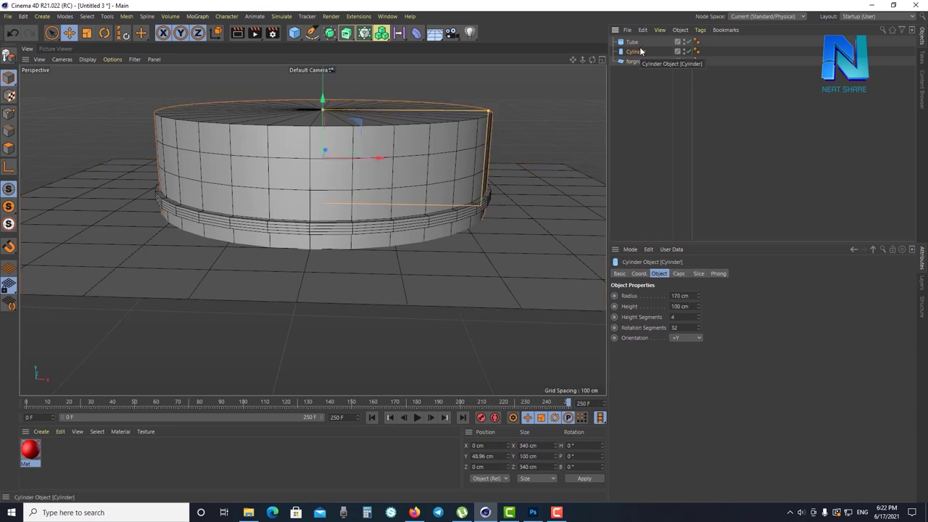
pyautogui.doubleClick(648, 51)
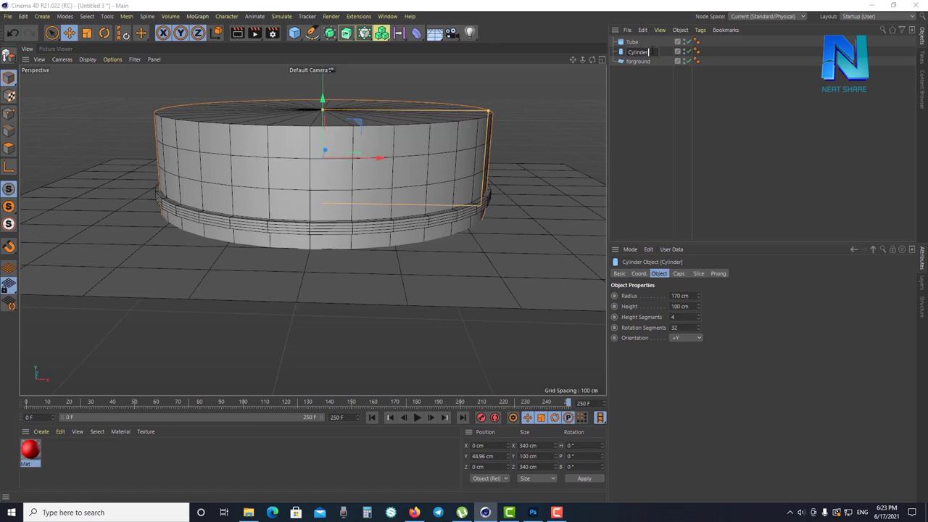
pyautogui.write('_podium')
pyautogui.press('Return')
# Rename the tube to Tube_circle
pyautogui.doubleClick(634, 42)
pyautogui.press('Escape')
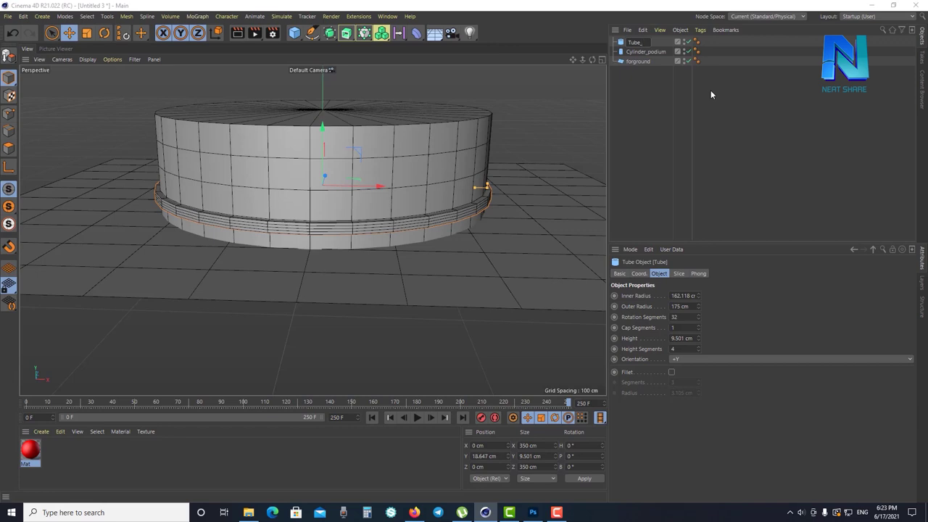
pyautogui.write('_o')
pyautogui.write('circle')
pyautogui.press('Return')
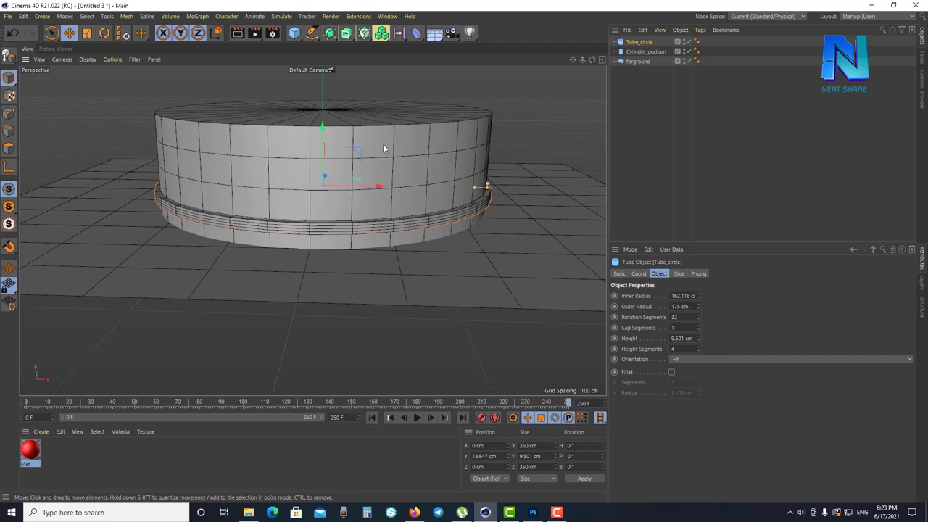
pyautogui.scroll(1, 386, 142)
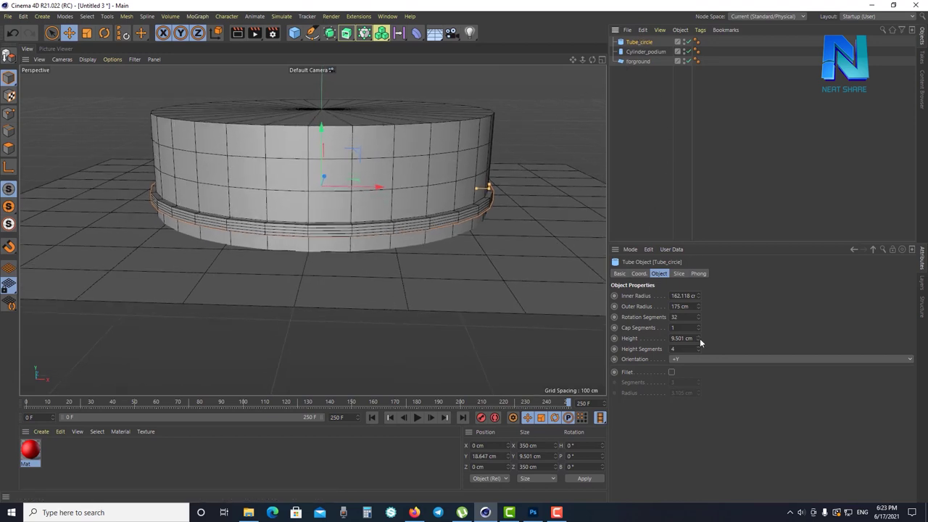
# Set the Tube_circle ring's height to 15 cm, after briefly trying 18 cm
pyautogui.moveTo(700, 340); pyautogui.dragTo(700, 343)
pyautogui.doubleClick(671, 338)
pyautogui.write('18')
pyautogui.press('Return')
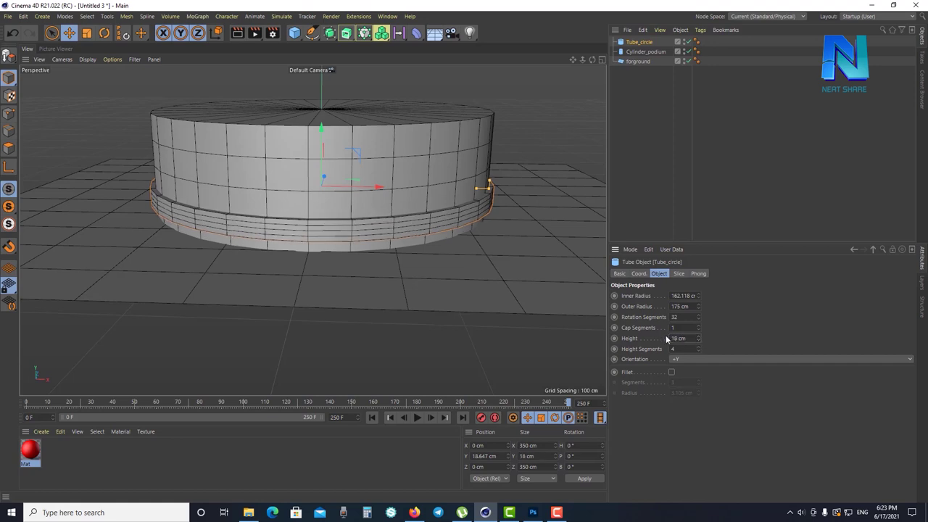
pyautogui.hotkey('shift', 'Left')
pyautogui.hotkey('shift', 'Left')
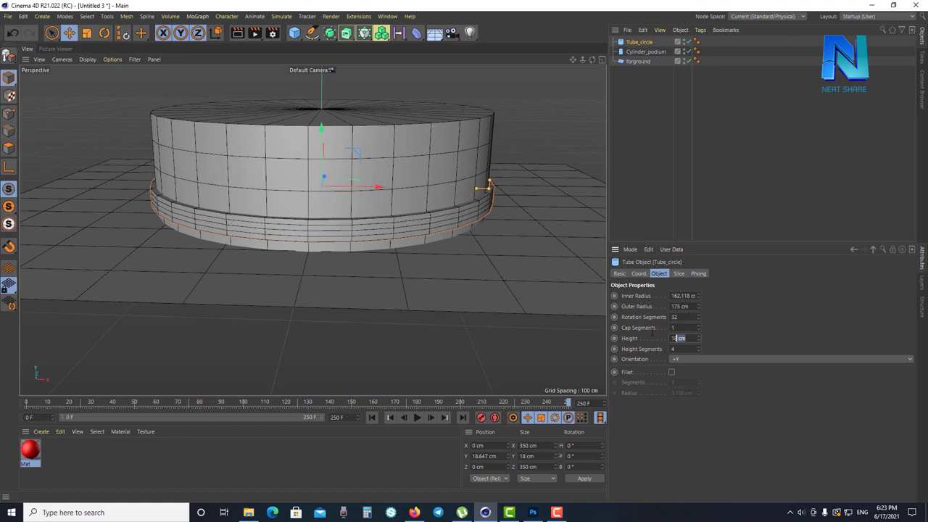
pyautogui.write('15')
pyautogui.press('Return')
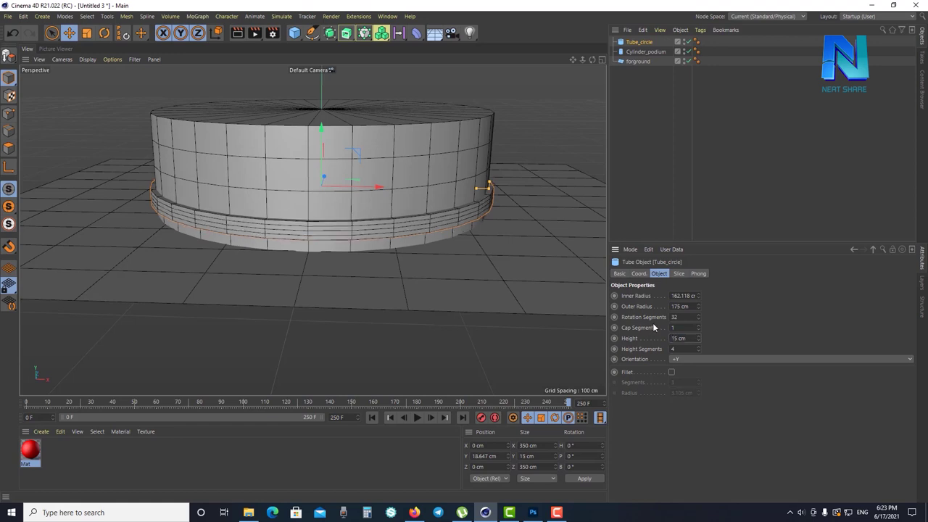
# Switch the viewport display to Gouraud Shading so the wireframe lines disappear
pyautogui.click(644, 52)
pyautogui.click(644, 45)
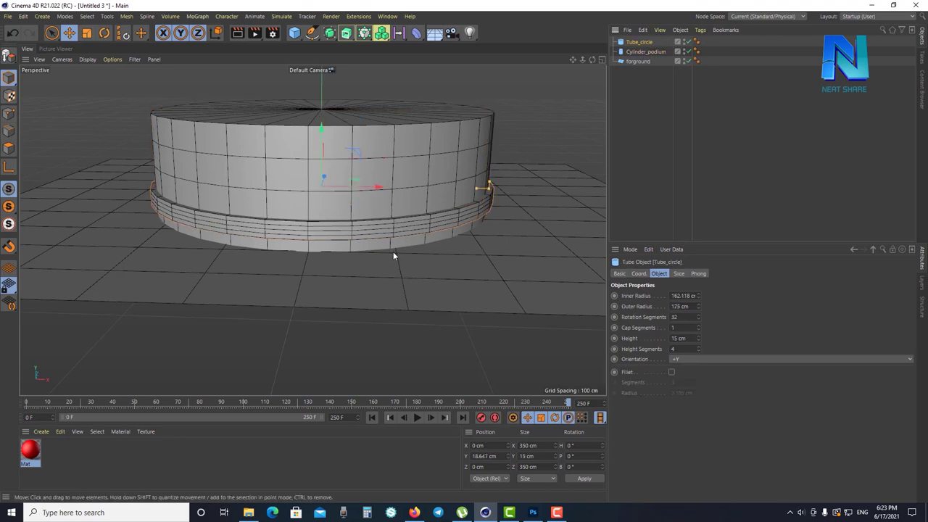
pyautogui.keyDown('alt'); pyautogui.moveTo(393, 252); pyautogui.dragTo(439, 192); pyautogui.keyUp('alt')
pyautogui.scroll(5, 451, 191)
pyautogui.scroll(-5, 431, 232)
pyautogui.scroll(-2, 429, 238)
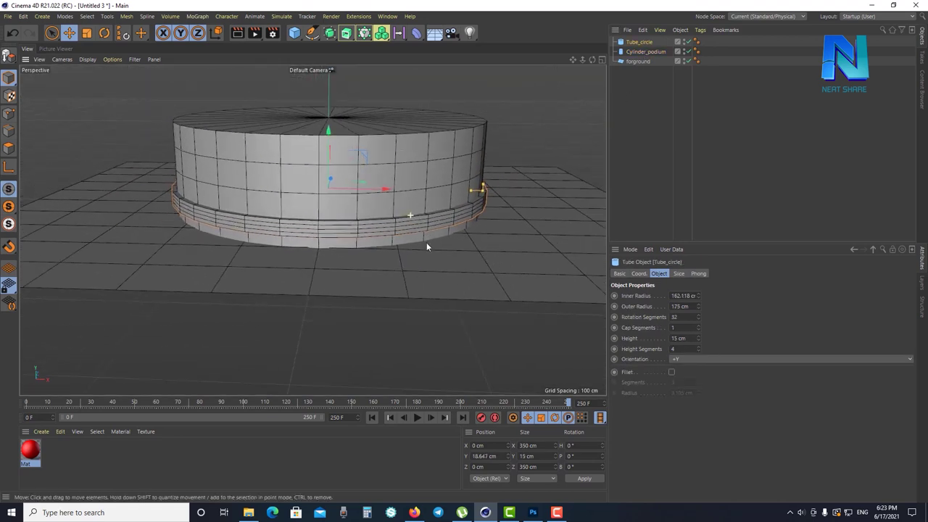
pyautogui.click(86, 60)
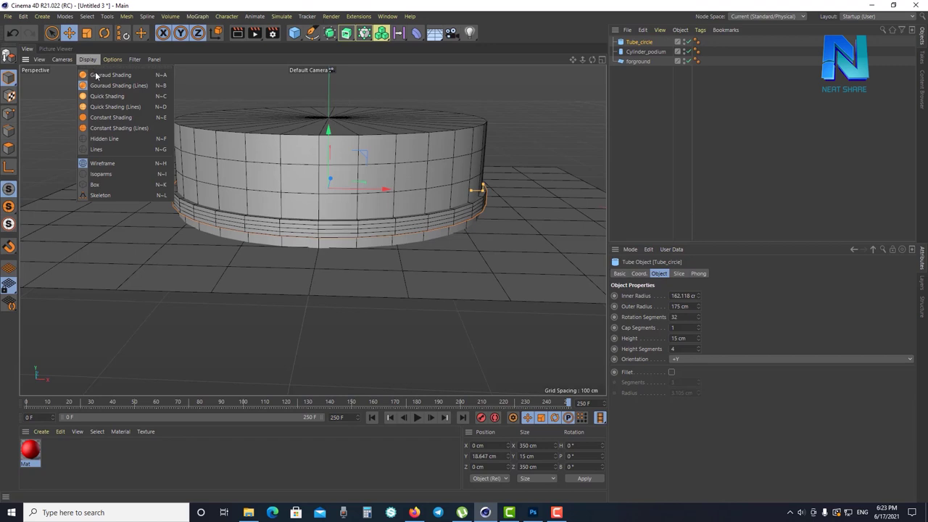
pyautogui.click(92, 75)
pyautogui.click(113, 59)
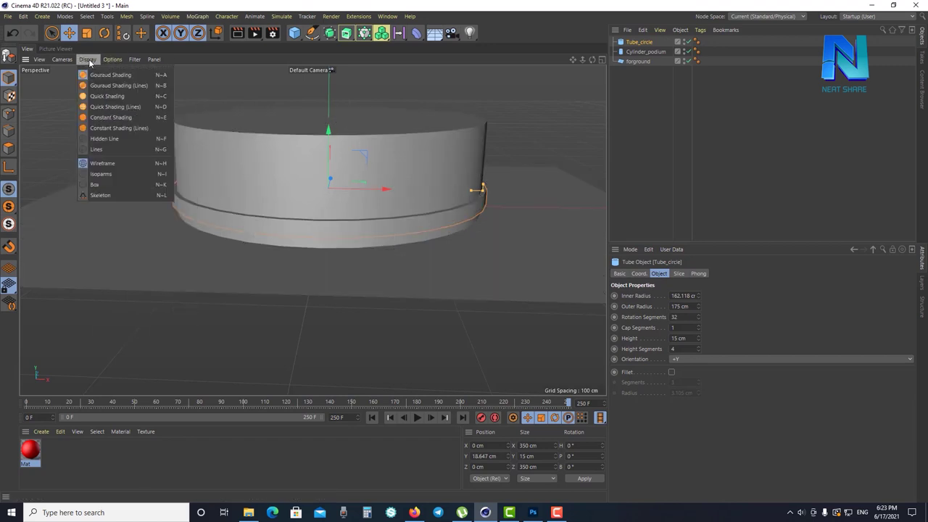
pyautogui.click(510, 186)
pyautogui.scroll(2, 421, 213)
pyautogui.scroll(-2, 415, 223)
# Set Tube_circle's Rotation Segments to 35
pyautogui.click(641, 42)
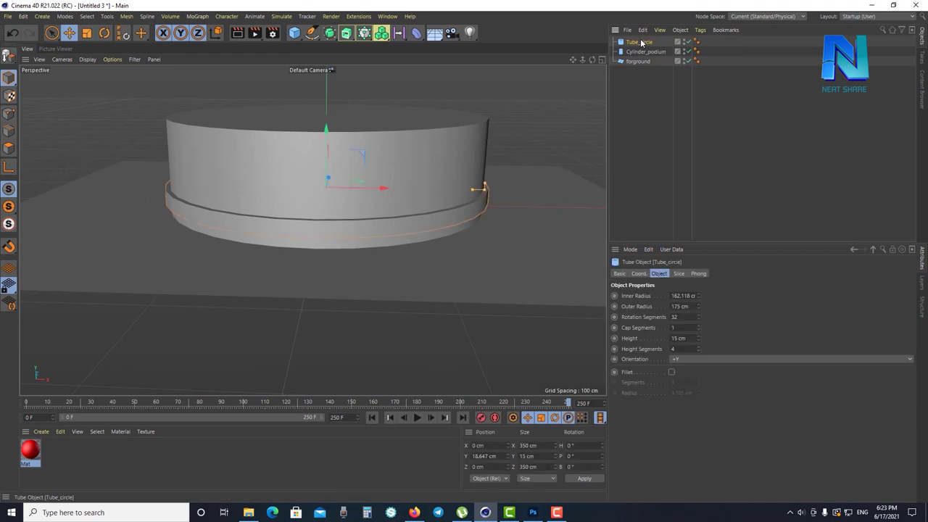
pyautogui.scroll(2, 503, 190)
pyautogui.scroll(4, 482, 191)
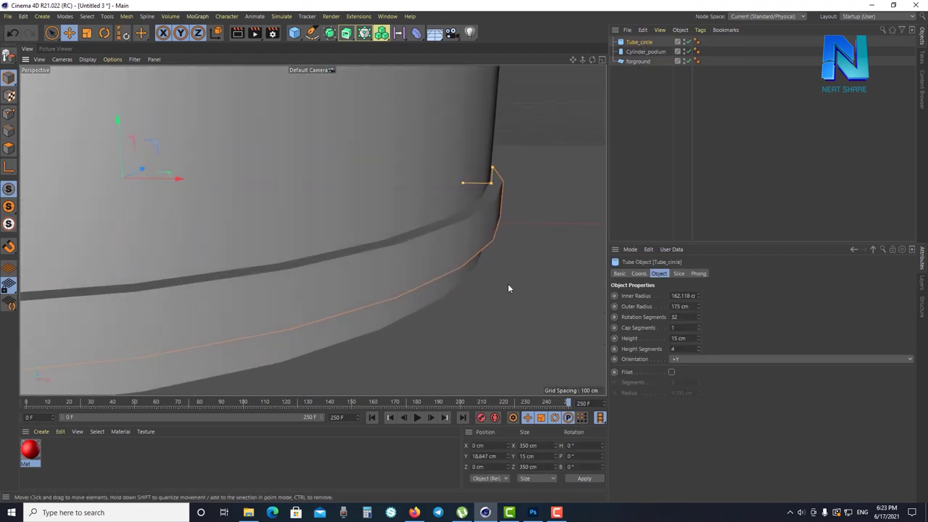
pyautogui.doubleClick(674, 316)
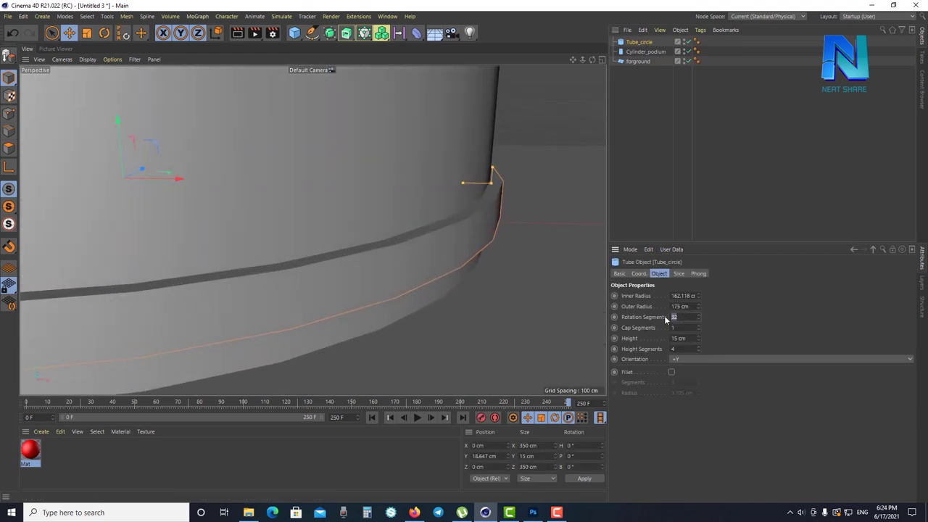
pyautogui.write('35')
pyautogui.press('Return')
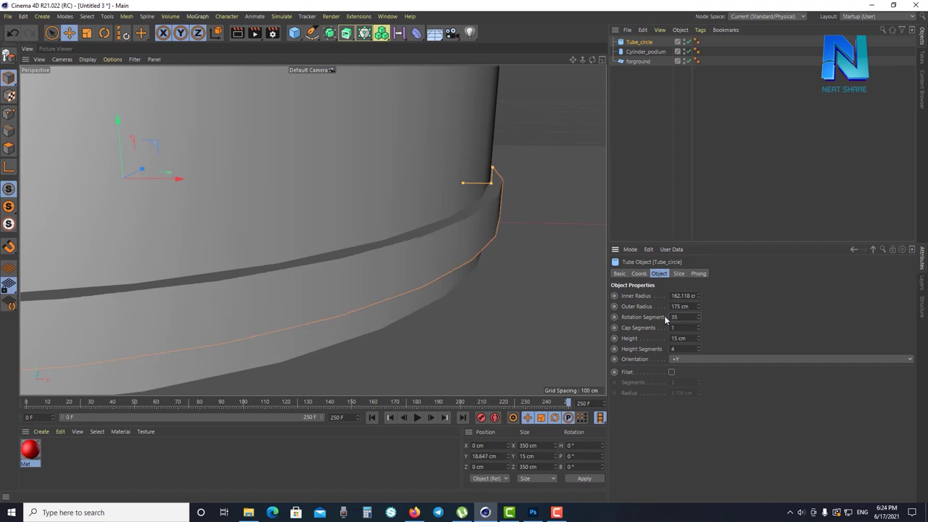
pyautogui.scroll(-5, 365, 293)
pyautogui.scroll(-2, 347, 308)
pyautogui.scroll(2, 345, 301)
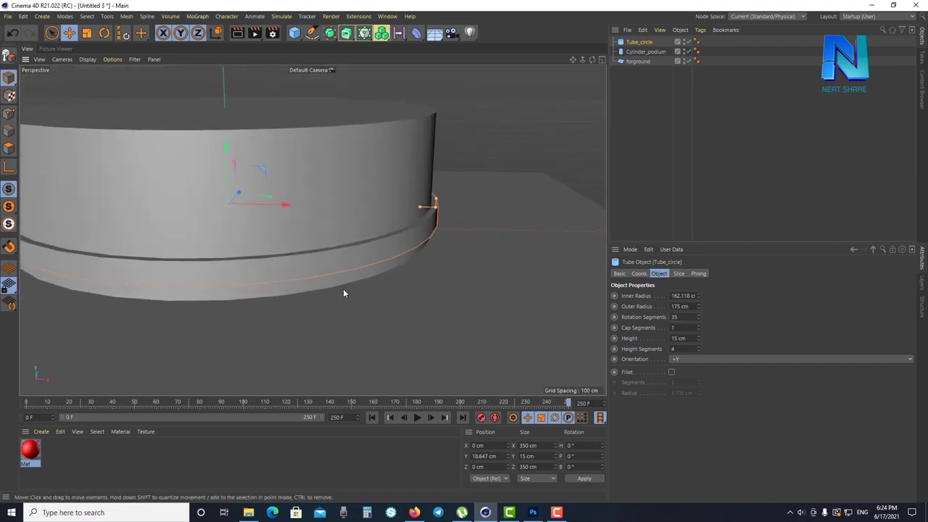
pyautogui.scroll(-1, 335, 217)
pyautogui.scroll(-1, 338, 239)
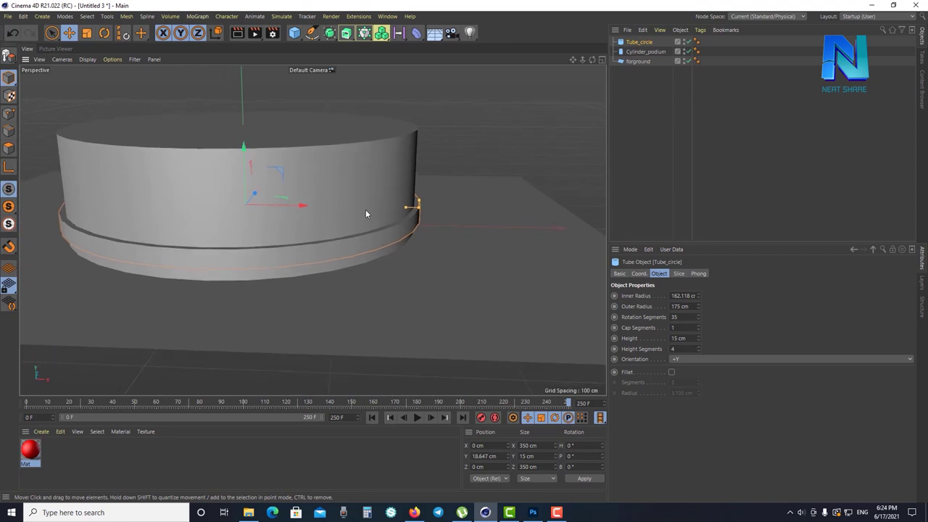
pyautogui.scroll(-1, 365, 209)
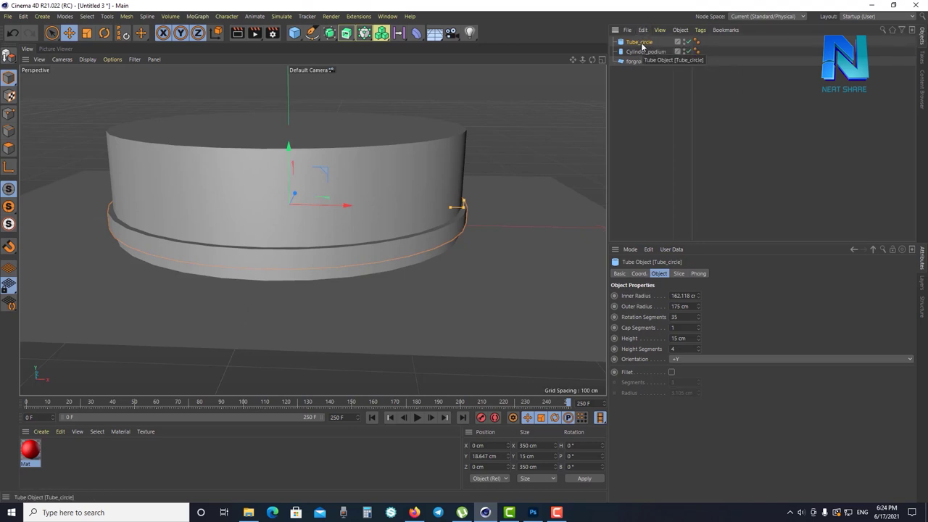
# Try duplicating Tube_circle by dragging and by copy-paste, deleting each trial copy
pyautogui.moveTo(642, 46); pyautogui.dragTo(647, 41)
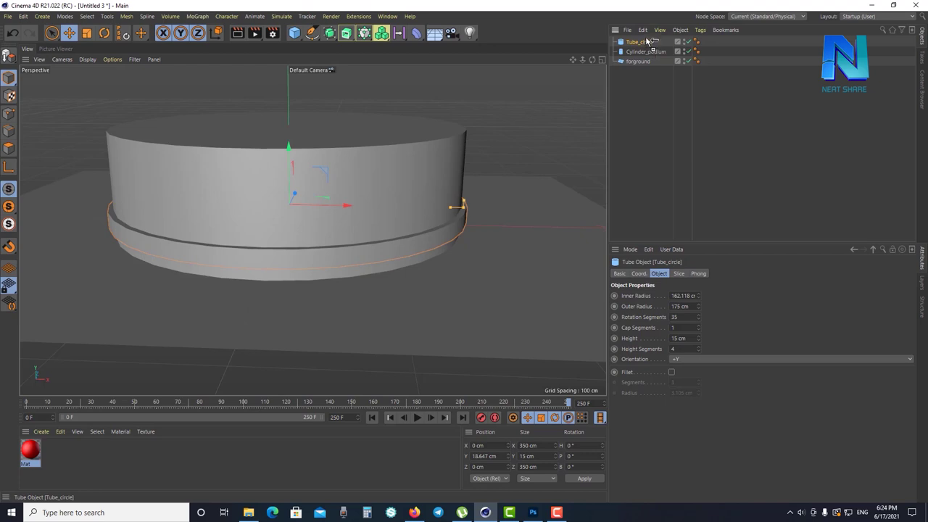
pyautogui.keyDown('ctrl'); pyautogui.moveTo(648, 41); pyautogui.dragTo(647, 42); pyautogui.keyUp('ctrl')
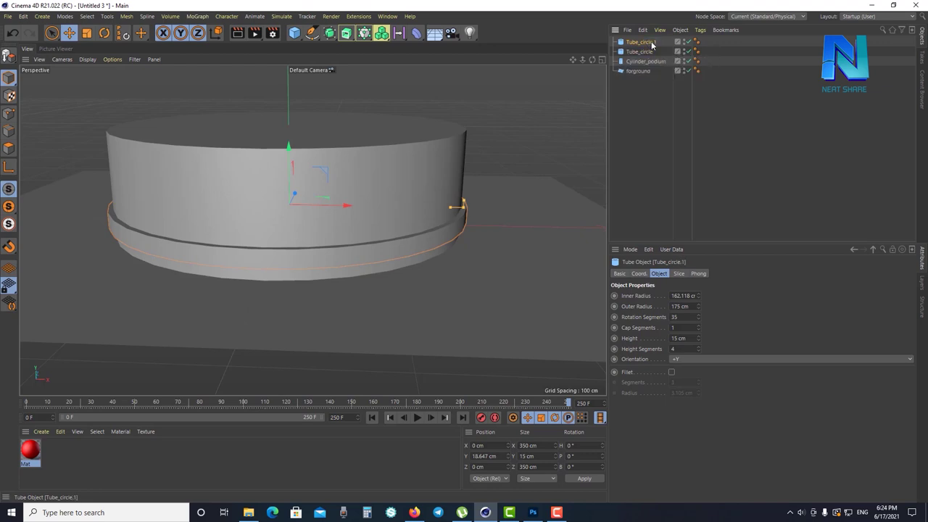
pyautogui.moveTo(293, 149); pyautogui.dragTo(307, 90)
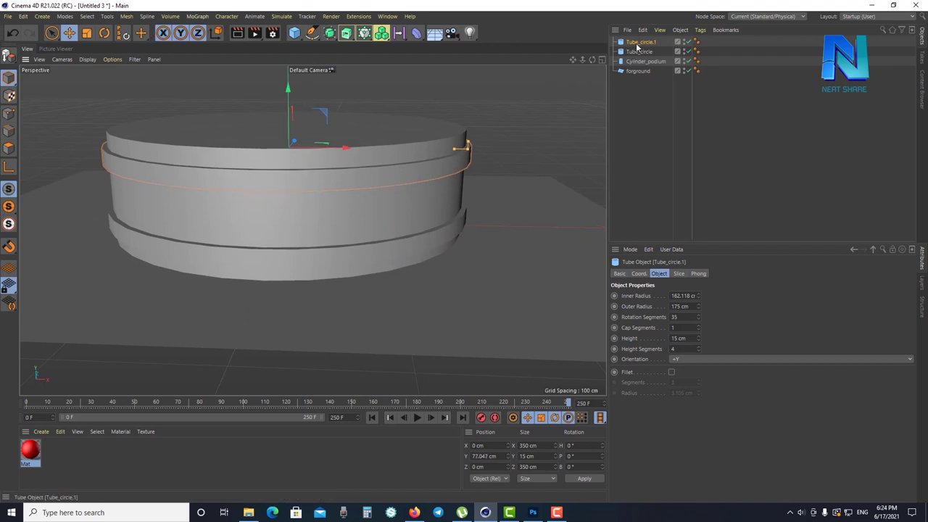
pyautogui.press('Delete')
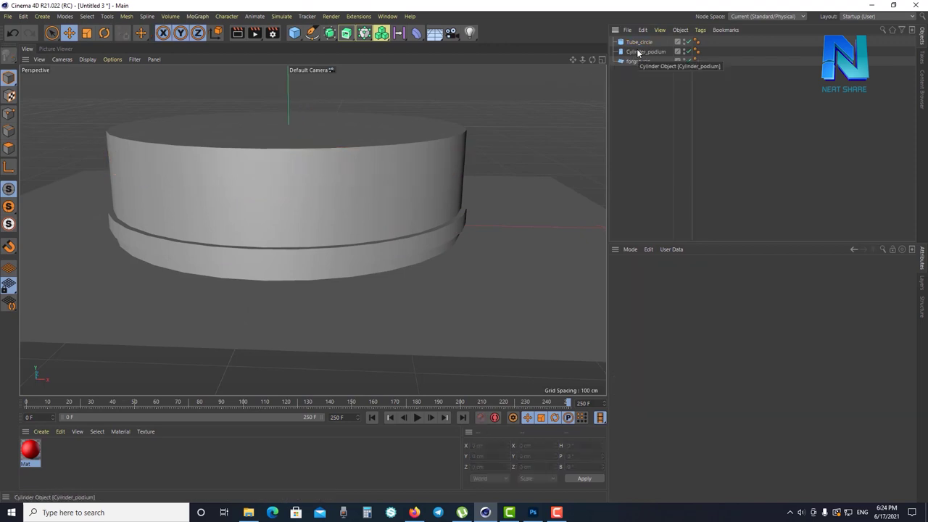
pyautogui.click(637, 44)
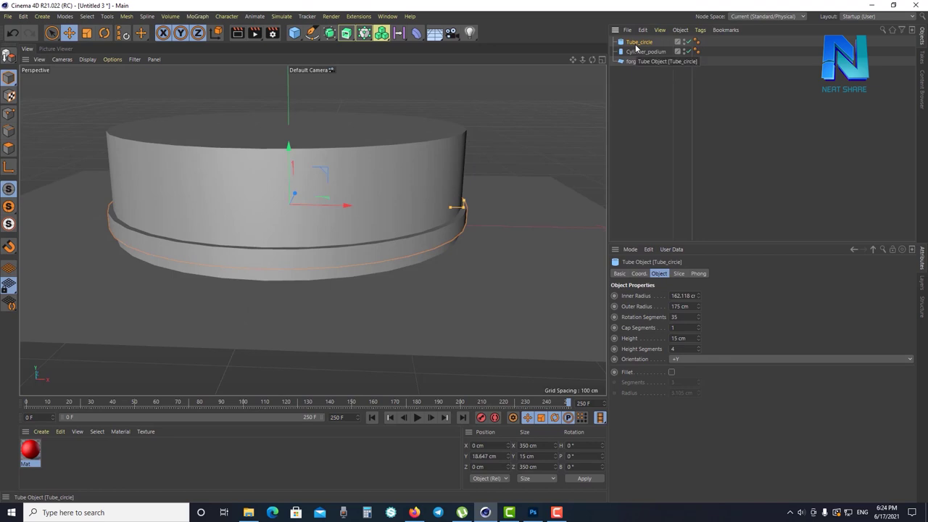
pyautogui.hotkey('ctrl', 'c')
pyautogui.hotkey('ctrl', 'v')
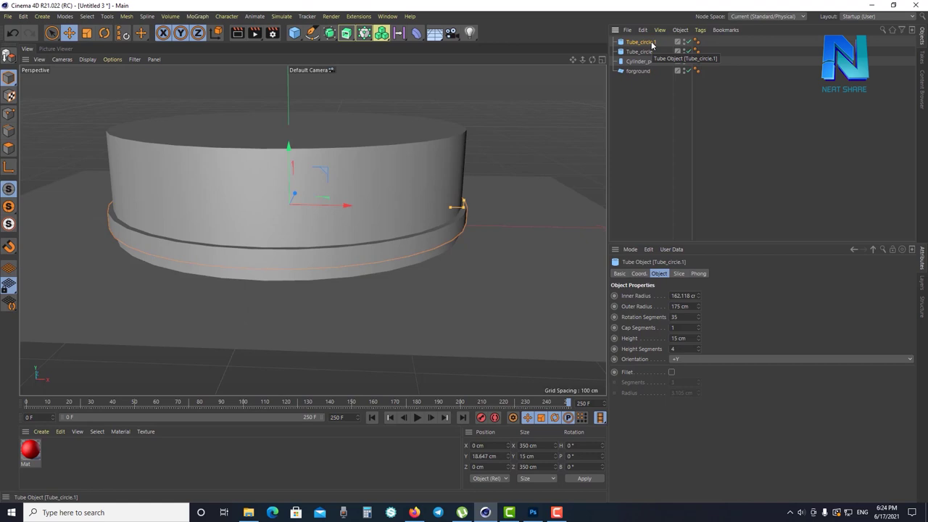
pyautogui.press('Delete')
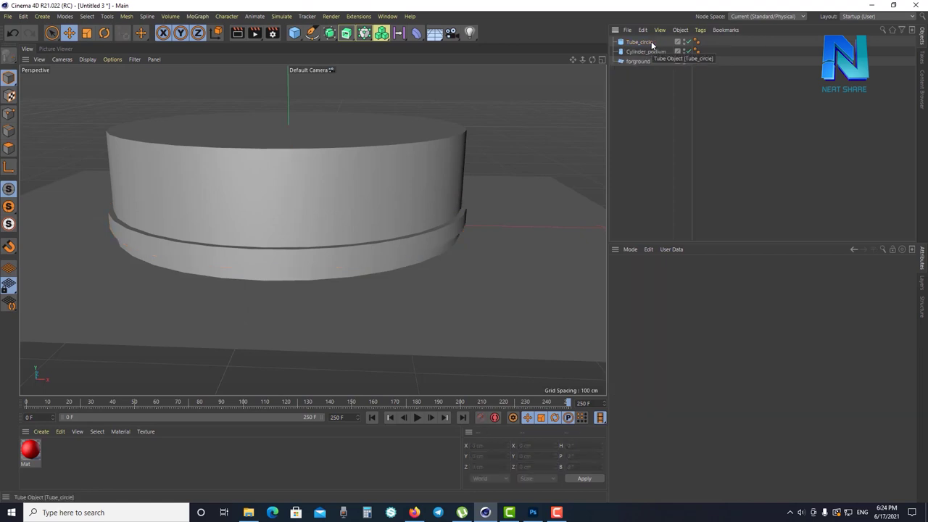
pyautogui.click(644, 51)
pyautogui.click(639, 42)
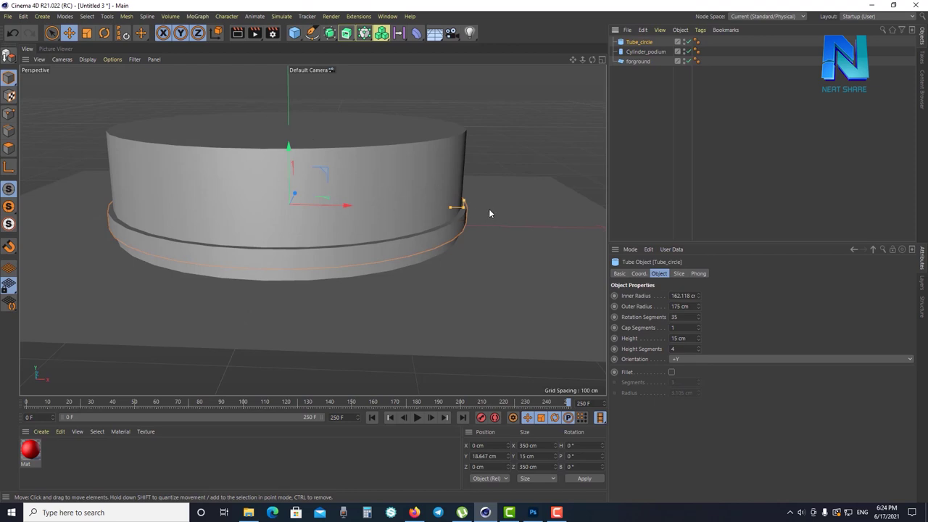
# Ctrl-drag a copy of Tube_circle up to the cylinder's top edge at Y 77.741 cm
pyautogui.click(296, 148)
pyautogui.moveTo(296, 149)
pyautogui.keyDown('ctrl'); pyautogui.mouseDown()
pyautogui.moveTo(288, 133)
pyautogui.moveTo(287, 166)
pyautogui.moveTo(282, 89)
pyautogui.mouseUp(); pyautogui.keyUp('ctrl')
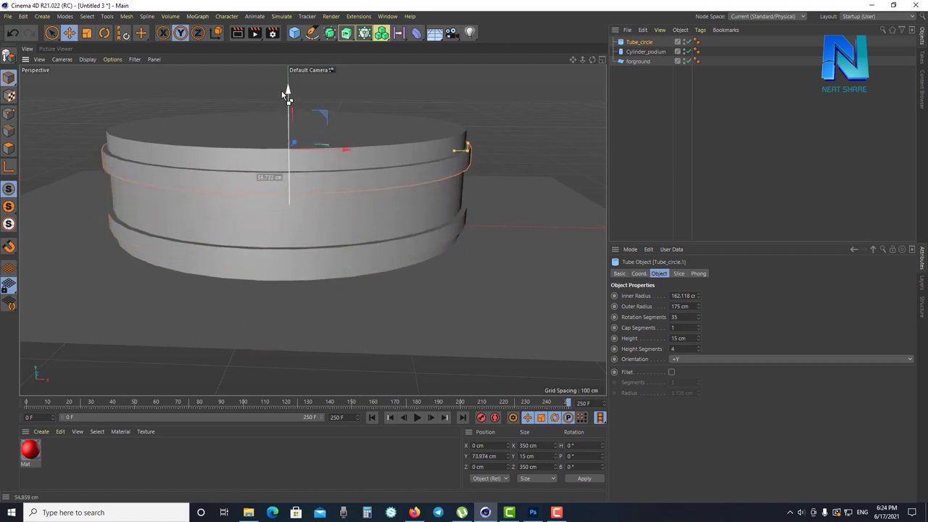
pyautogui.keyDown('ctrl'); pyautogui.moveTo(285, 92); pyautogui.dragTo(286, 91); pyautogui.keyUp('ctrl')
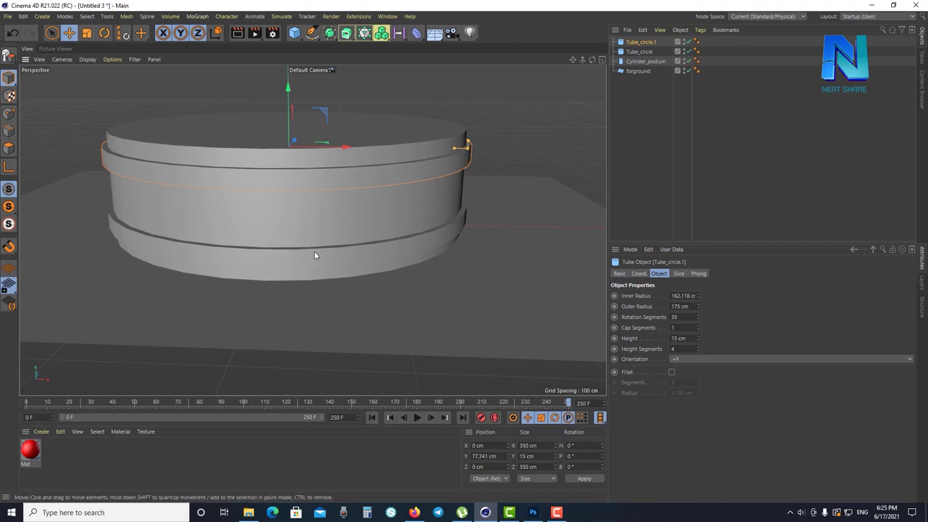
pyautogui.moveTo(363, 169)
pyautogui.keyDown('alt'); pyautogui.mouseDown()
pyautogui.moveTo(310, 157)
pyautogui.moveTo(368, 159)
pyautogui.moveTo(372, 188)
pyautogui.moveTo(475, 188)
pyautogui.moveTo(399, 162)
pyautogui.moveTo(355, 191)
pyautogui.moveTo(365, 198)
pyautogui.moveTo(354, 203)
pyautogui.moveTo(268, 200)
pyautogui.moveTo(291, 204)
pyautogui.moveTo(309, 227)
pyautogui.moveTo(323, 220)
pyautogui.moveTo(220, 211)
pyautogui.moveTo(236, 222)
pyautogui.moveTo(478, 226)
pyautogui.moveTo(232, 196)
pyautogui.moveTo(345, 202)
pyautogui.moveTo(267, 216)
pyautogui.mouseUp(); pyautogui.keyUp('alt')
pyautogui.moveTo(338, 215)
pyautogui.keyDown('alt'); pyautogui.mouseDown()
pyautogui.moveTo(331, 222)
pyautogui.moveTo(324, 208)
pyautogui.moveTo(353, 213)
pyautogui.moveTo(294, 223)
pyautogui.moveTo(337, 277)
pyautogui.mouseUp(); pyautogui.keyUp('alt')
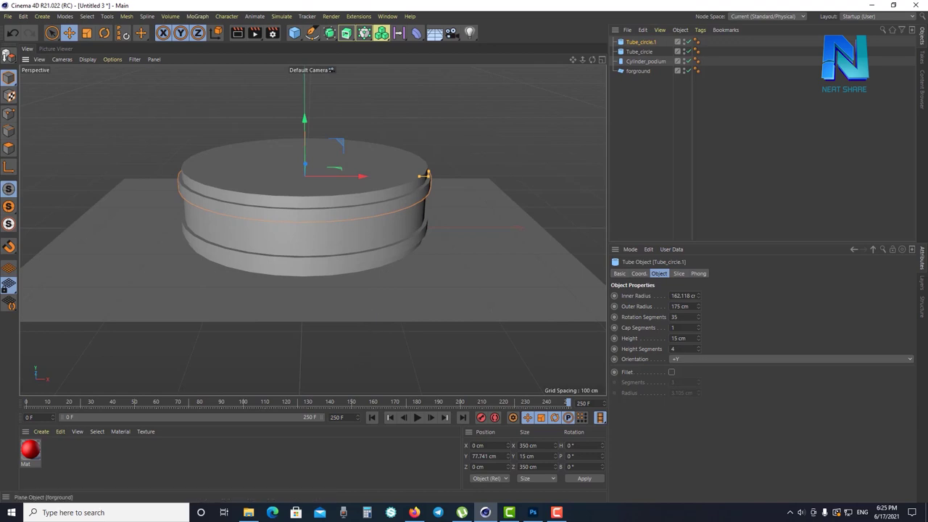
# Add a Sweep object from the spline generators palette, then delete it
pyautogui.hotkey('alt', 'Tab')
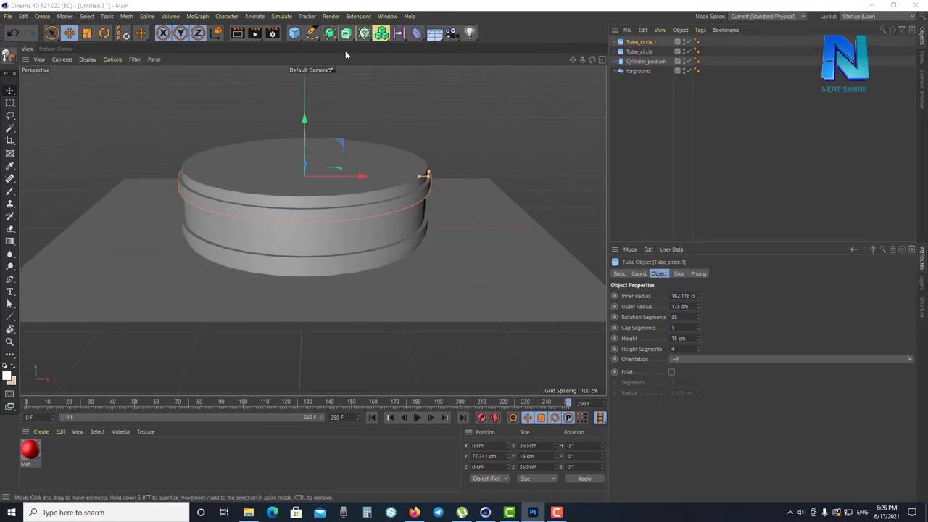
pyautogui.click(312, 38)
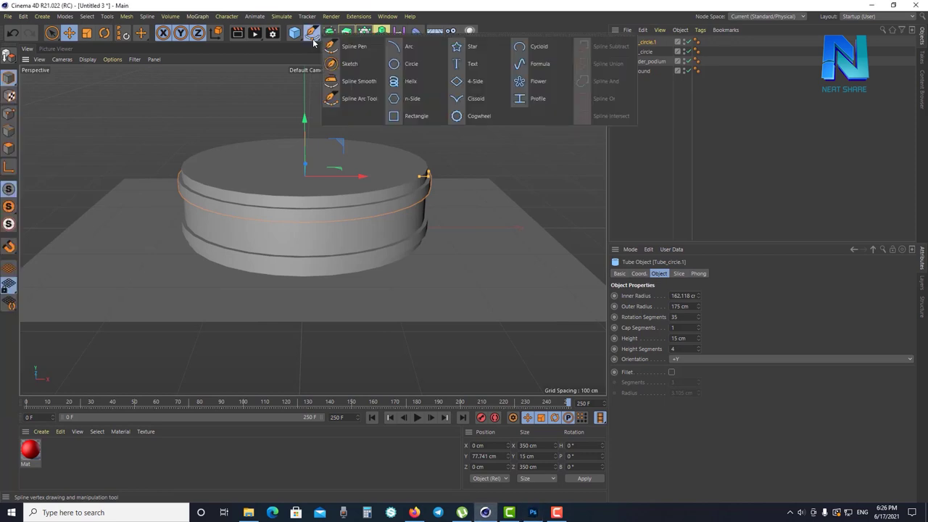
pyautogui.click(716, 141)
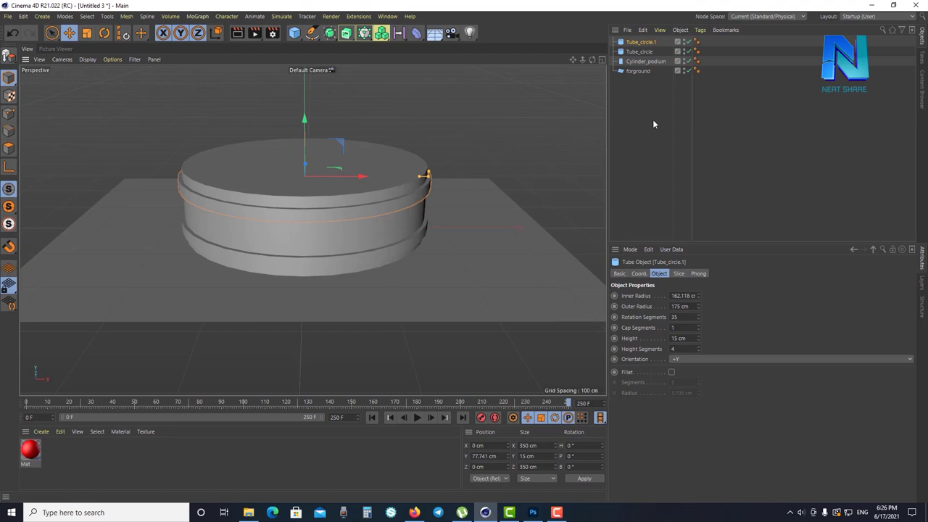
pyautogui.click(349, 34)
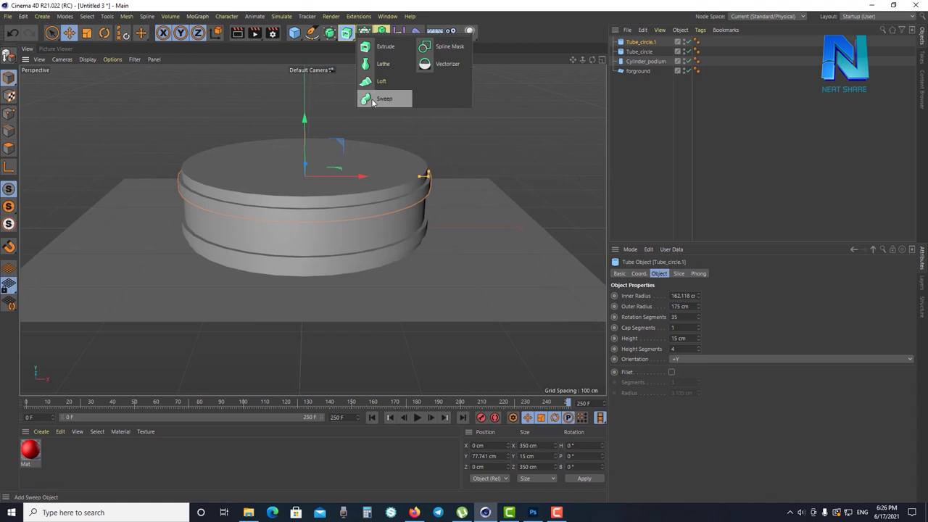
pyautogui.click(381, 99)
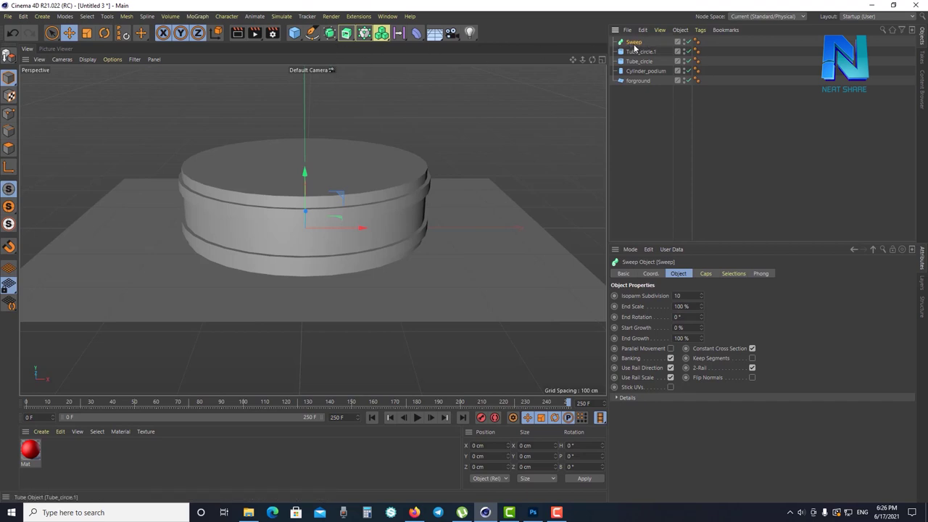
pyautogui.press('Delete')
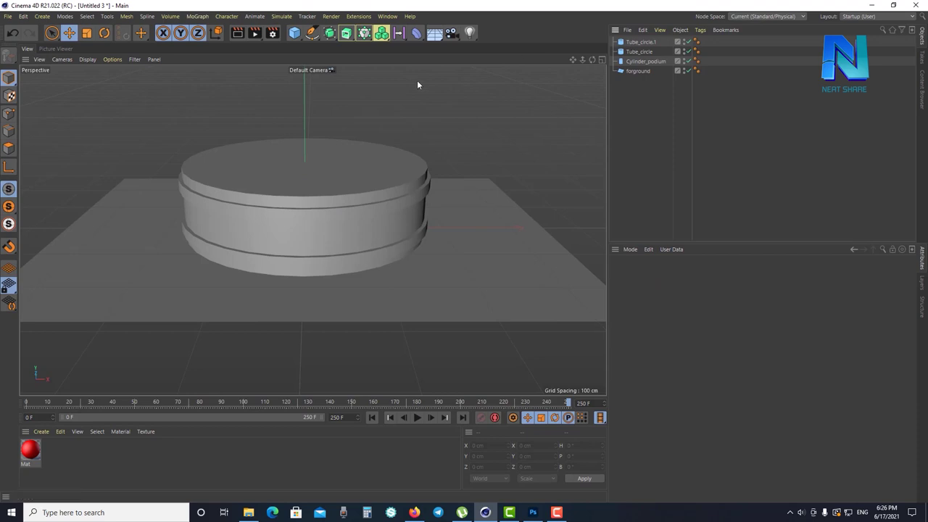
# Browse the generator palettes and Create menu, ending with the Spline shapes palette open
pyautogui.click(316, 39)
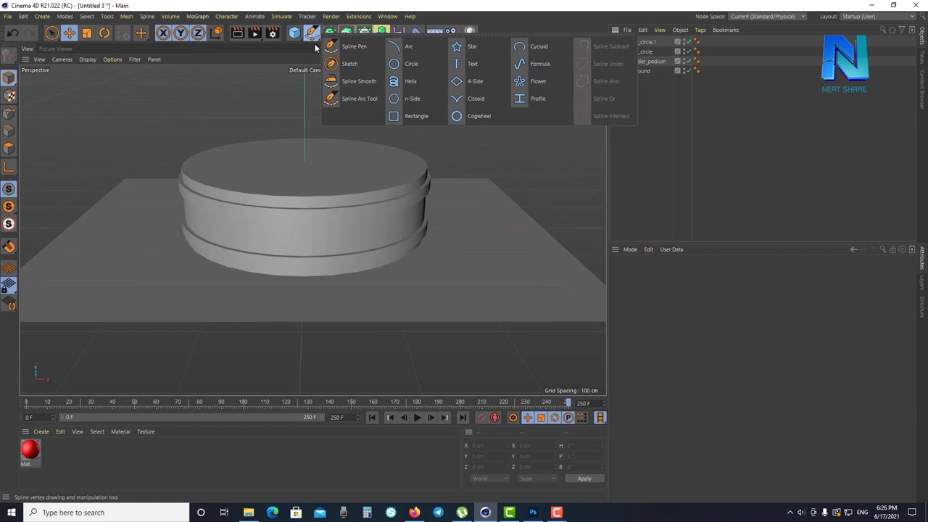
pyautogui.click(331, 41)
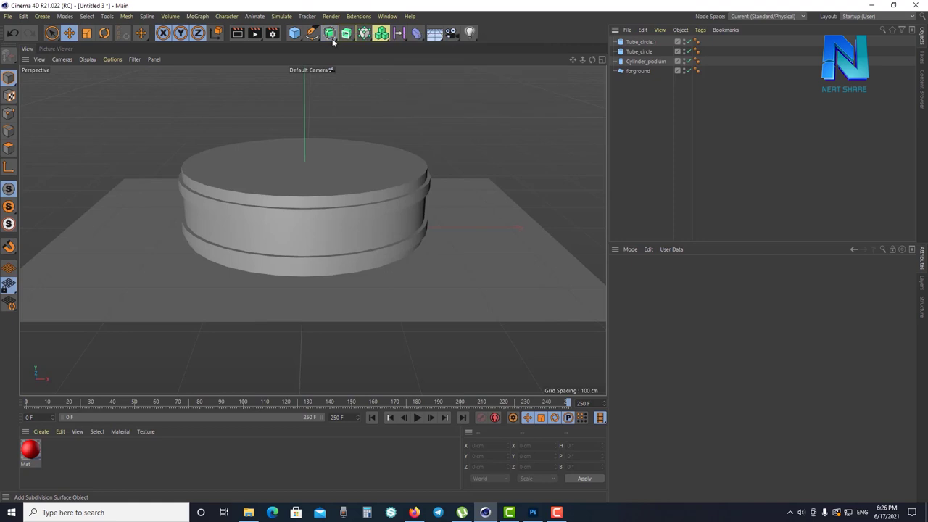
pyautogui.click(349, 38)
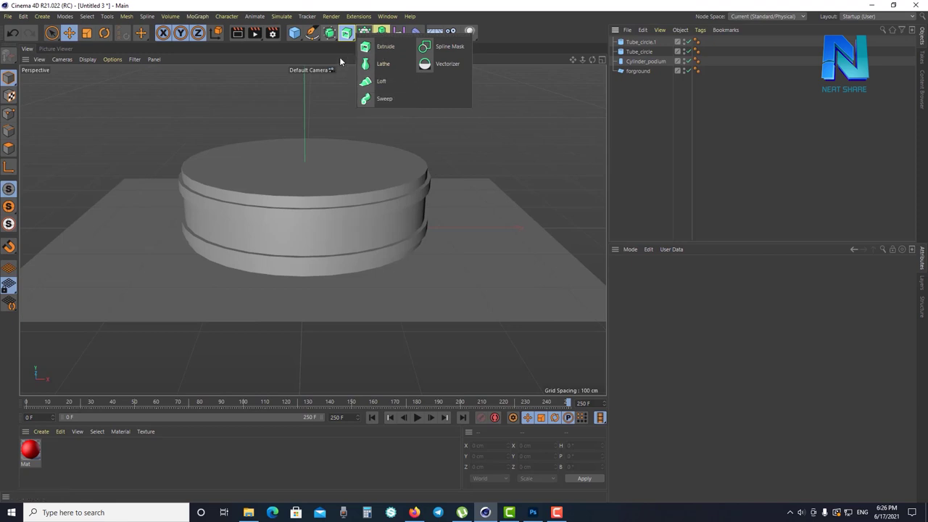
pyautogui.click(42, 16)
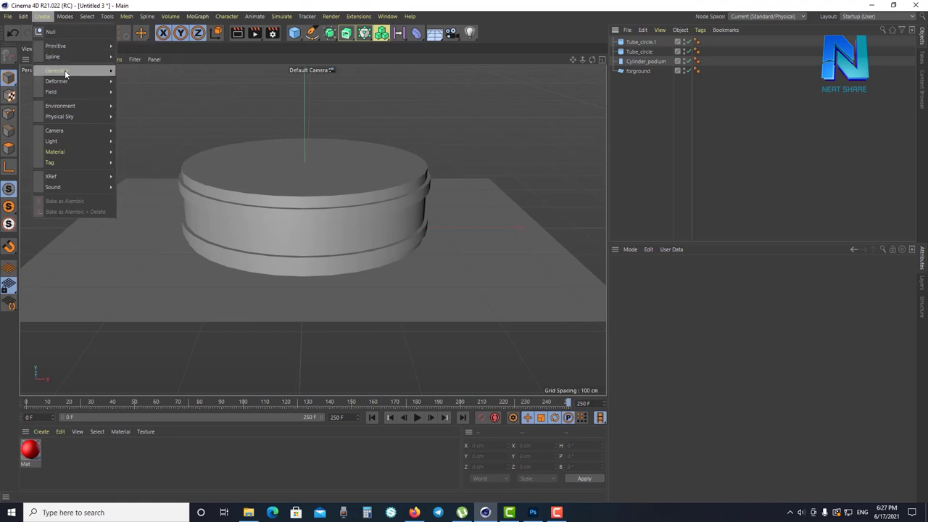
pyautogui.moveTo(58, 71)
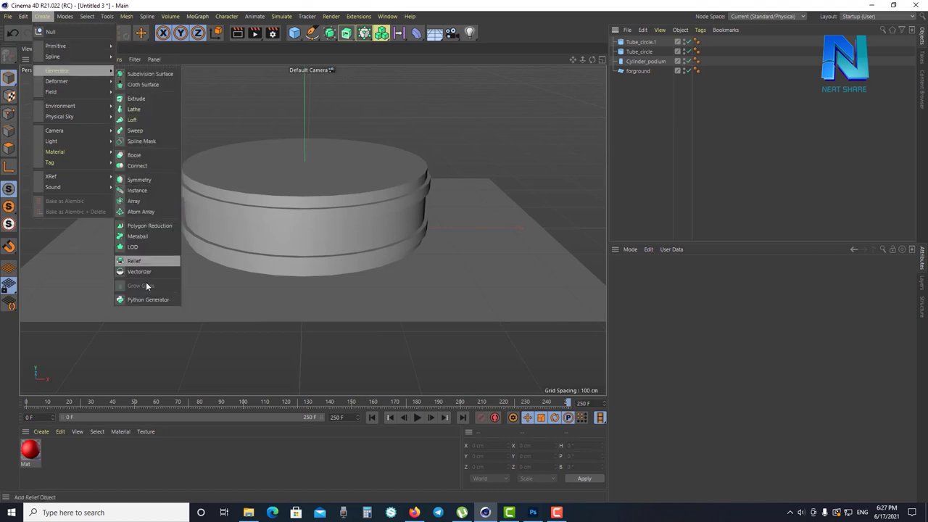
pyautogui.click(319, 47)
pyautogui.click(316, 40)
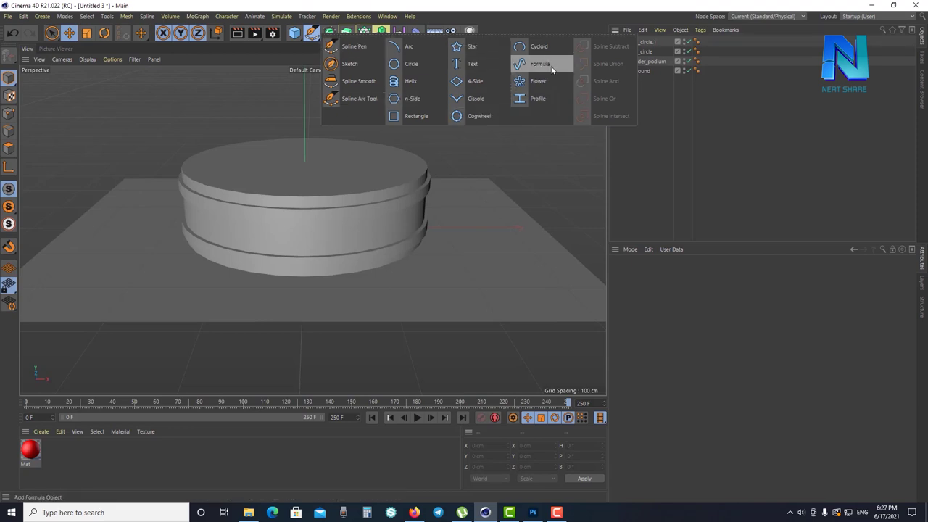
pyautogui.click(295, 63)
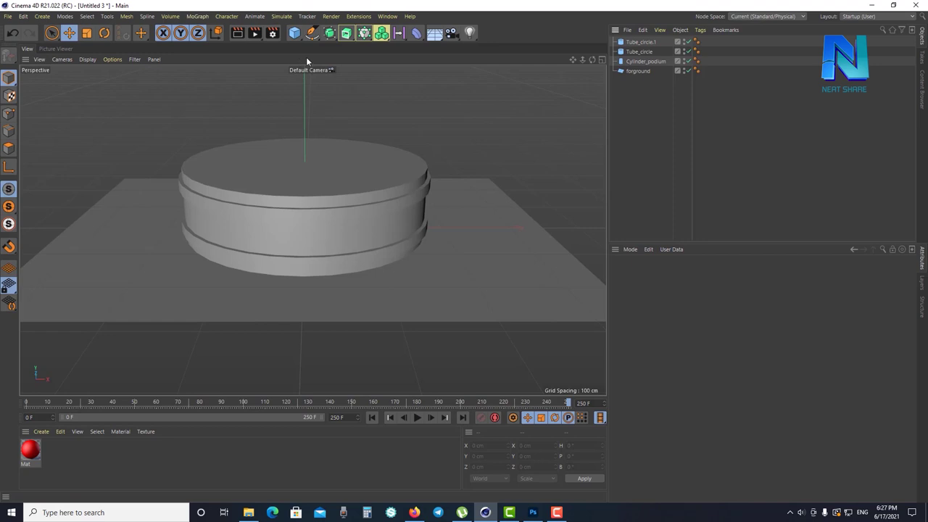
pyautogui.click(313, 33)
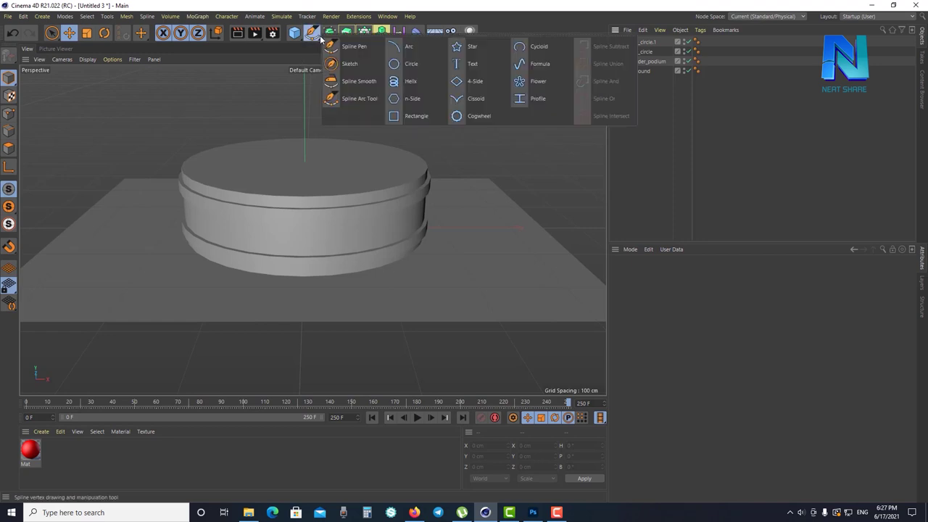
# Add a Circle spline and rotate it to a 90° pitch
pyautogui.click(406, 67)
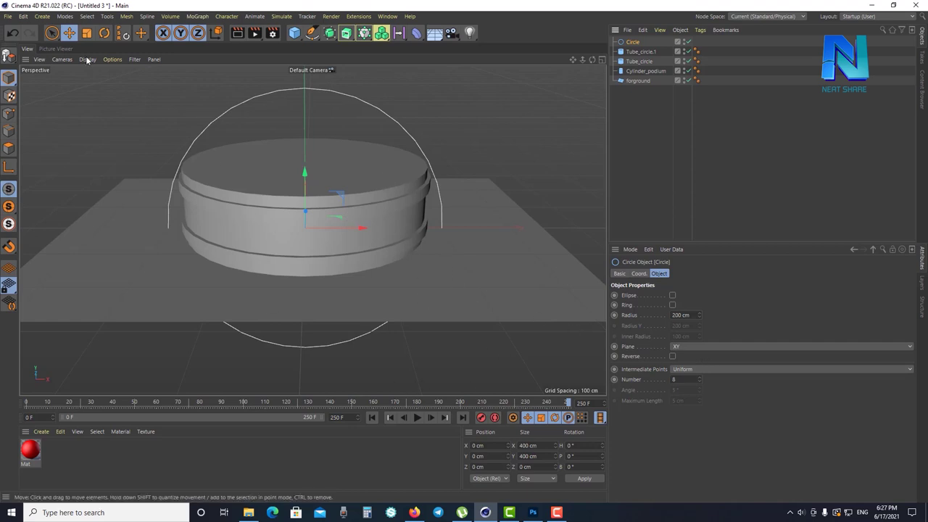
pyautogui.click(105, 32)
pyautogui.moveTo(305, 243)
pyautogui.mouseDown()
pyautogui.moveTo(299, 133)
pyautogui.moveTo(296, 157)
pyautogui.moveTo(296, 147)
pyautogui.mouseUp()
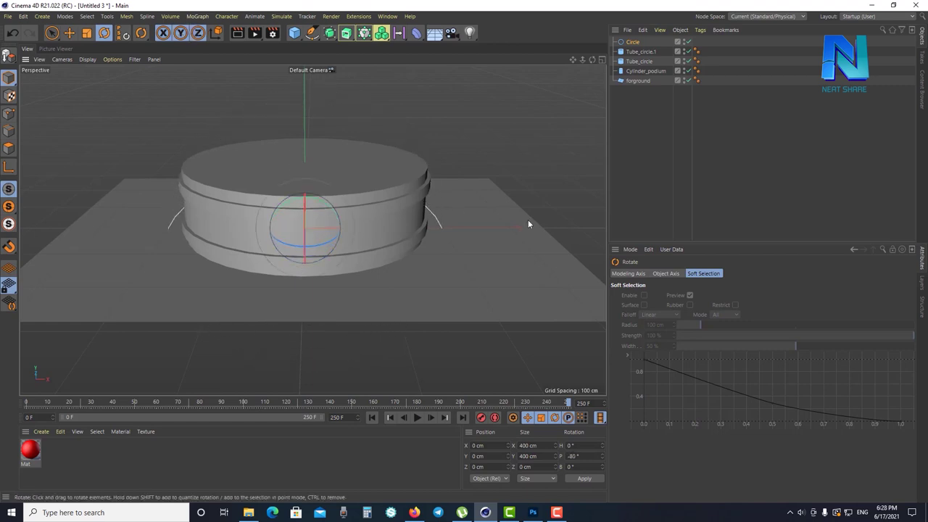
pyautogui.click(672, 273)
pyautogui.click(636, 42)
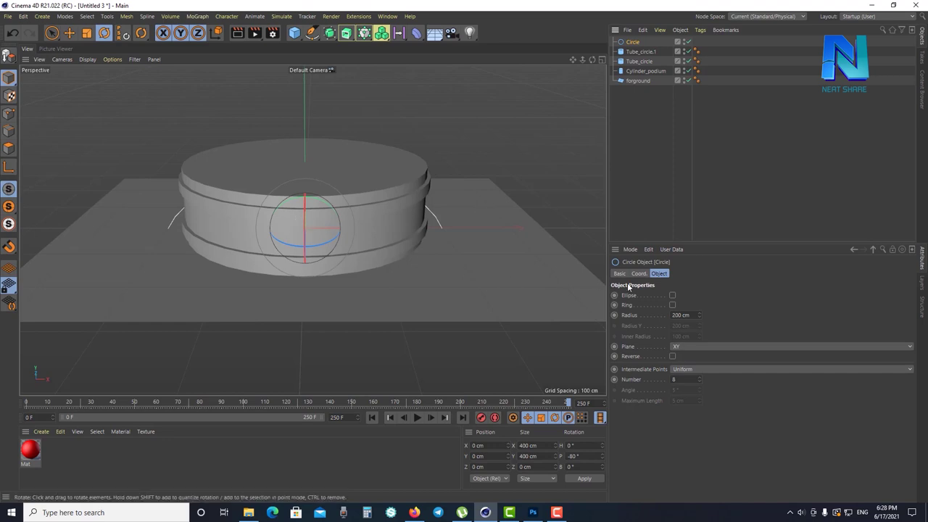
pyautogui.click(638, 274)
pyautogui.click(760, 305)
pyautogui.press('BackSpace')
pyautogui.press('BackSpace')
pyautogui.press('BackSpace')
pyautogui.write('90')
pyautogui.press('Return')
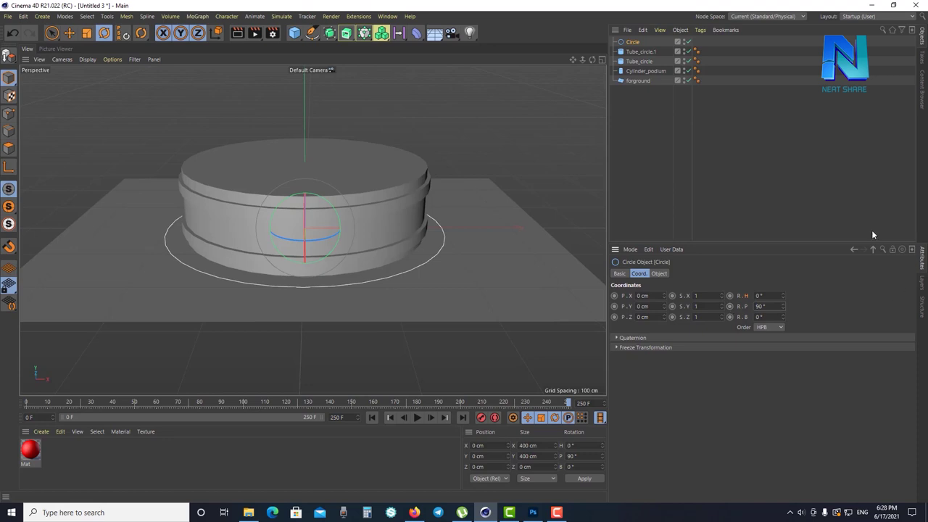
# Reset the circle's pitch rotation back to 0°
pyautogui.click(621, 274)
pyautogui.click(633, 273)
pyautogui.doubleClick(759, 306)
pyautogui.write('0')
pyautogui.press('Return')
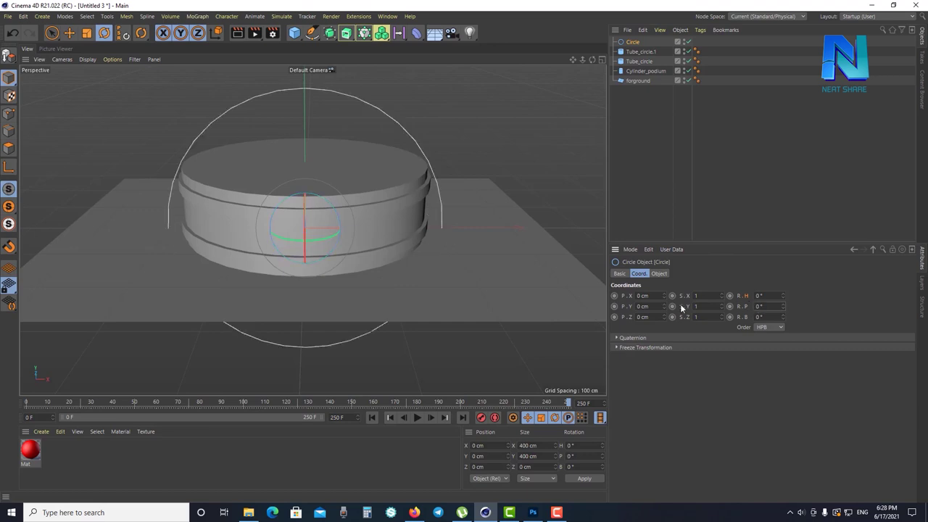
pyautogui.click(661, 274)
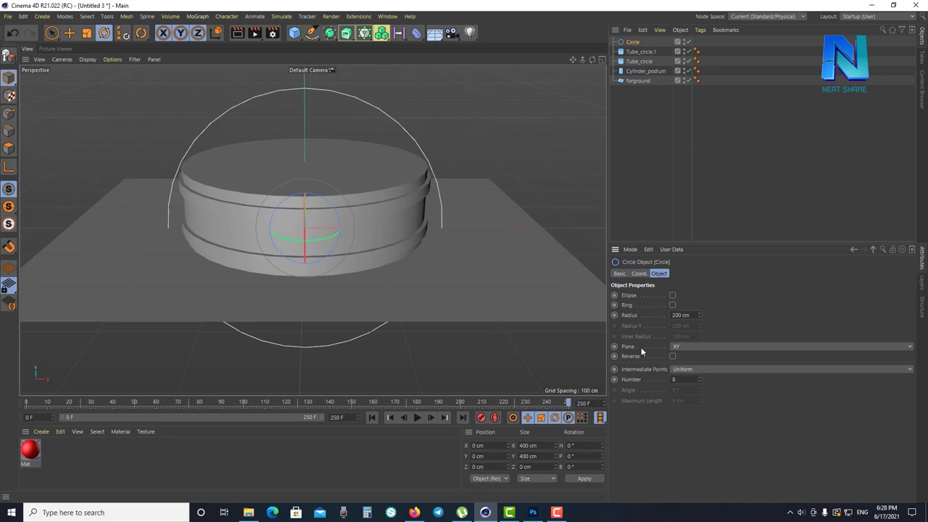
# Set the circle's Plane to XZ and lift it to Y 120.56 cm above the cylinder
pyautogui.click(68, 32)
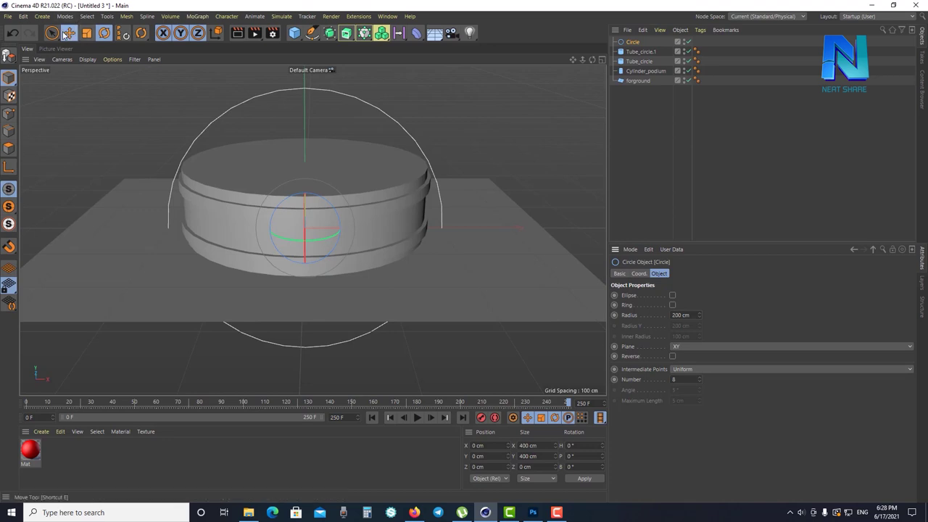
pyautogui.click(631, 42)
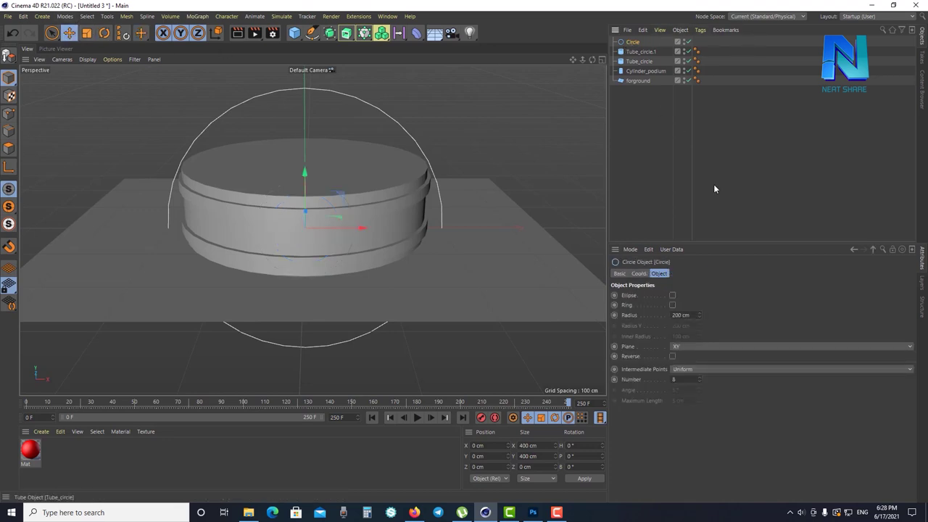
pyautogui.click(687, 345)
pyautogui.click(690, 368)
pyautogui.moveTo(468, 257)
pyautogui.keyDown('alt'); pyautogui.mouseDown()
pyautogui.moveTo(392, 262)
pyautogui.moveTo(371, 251)
pyautogui.moveTo(471, 255)
pyautogui.mouseUp(); pyautogui.keyUp('alt')
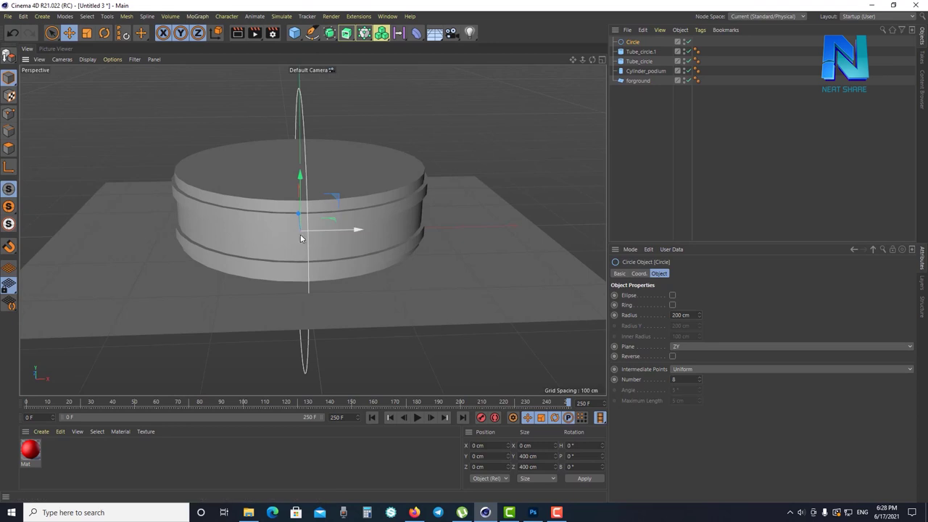
pyautogui.click(714, 347)
pyautogui.click(711, 378)
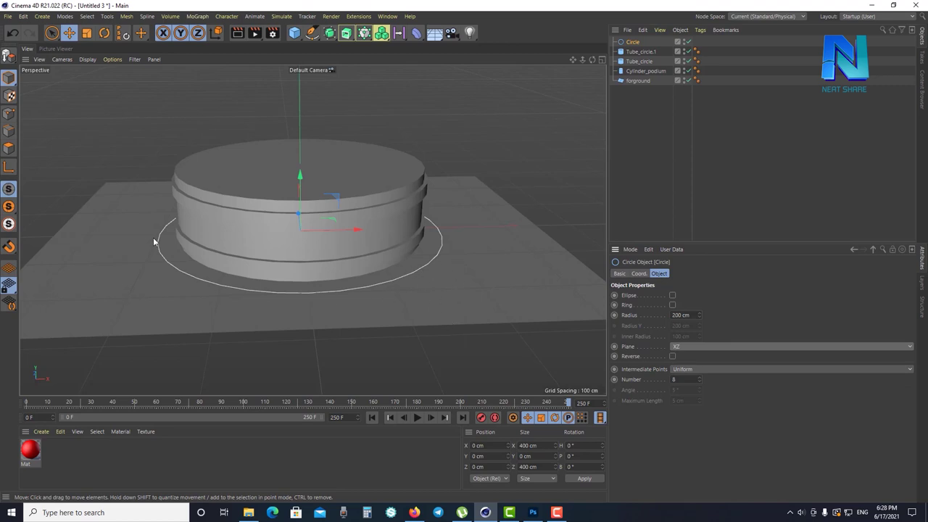
pyautogui.moveTo(300, 182)
pyautogui.mouseDown()
pyautogui.moveTo(282, 69)
pyautogui.moveTo(282, 102)
pyautogui.mouseUp()
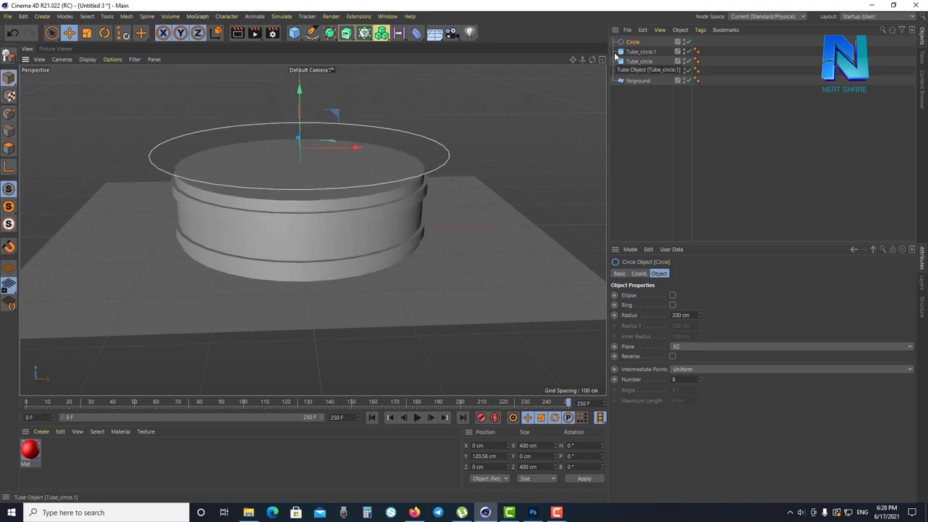
# Add a Sweep generator, deleting the redundant extra Sweep
pyautogui.click(346, 36)
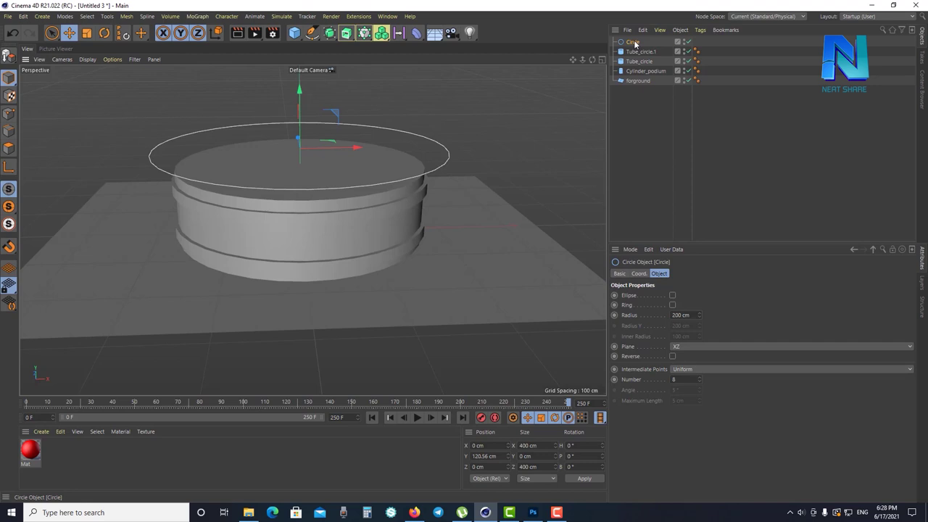
pyautogui.click(329, 33)
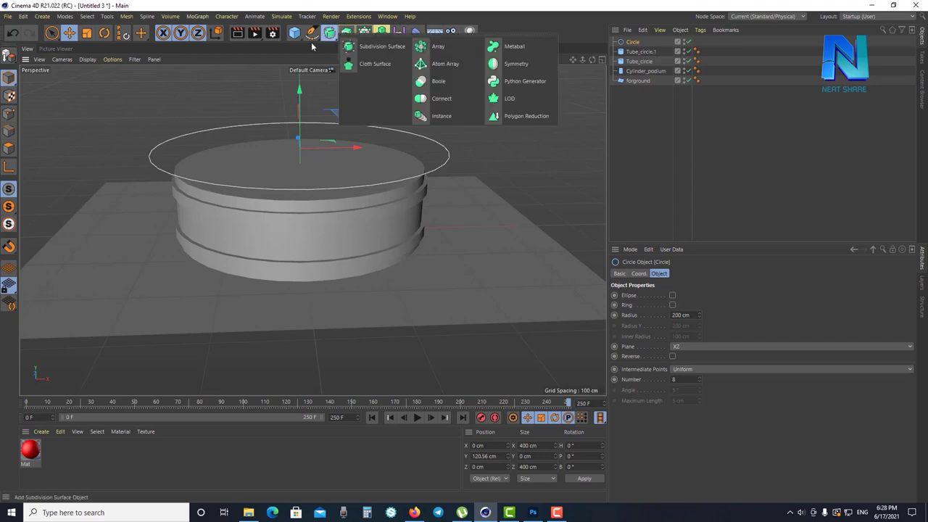
pyautogui.click(346, 33)
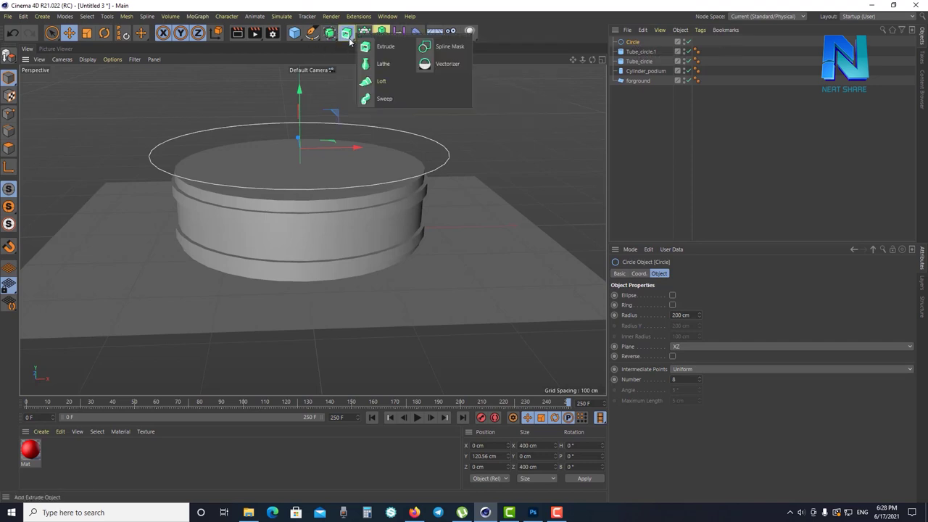
pyautogui.click(395, 102)
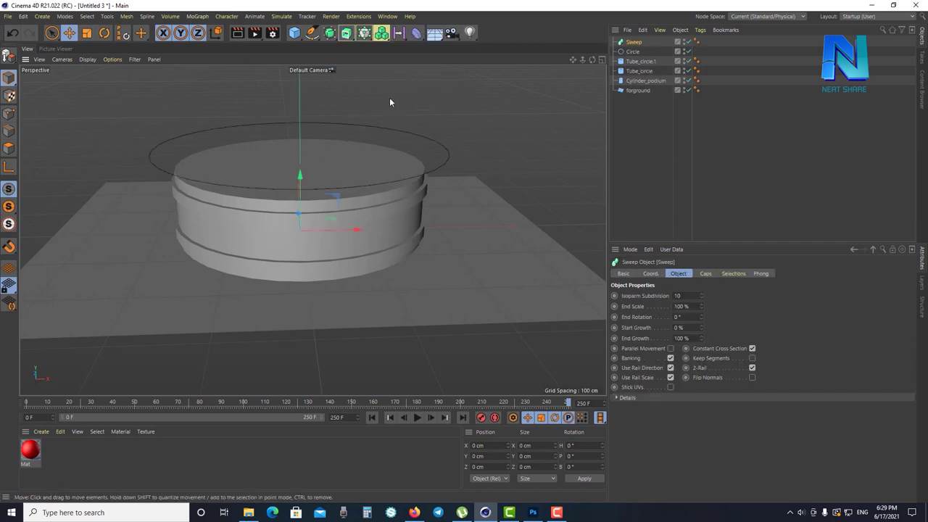
pyautogui.click(42, 16)
pyautogui.moveTo(56, 70)
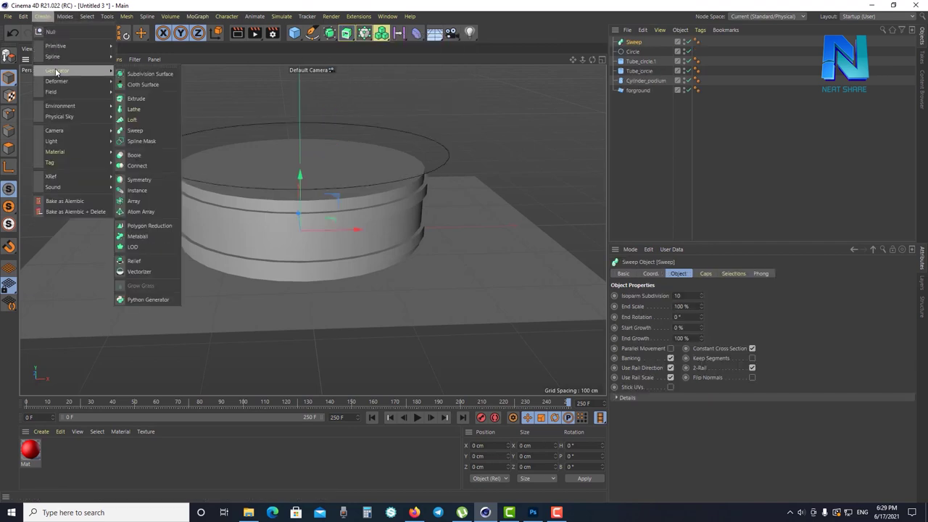
pyautogui.click(148, 130)
pyautogui.click(633, 51)
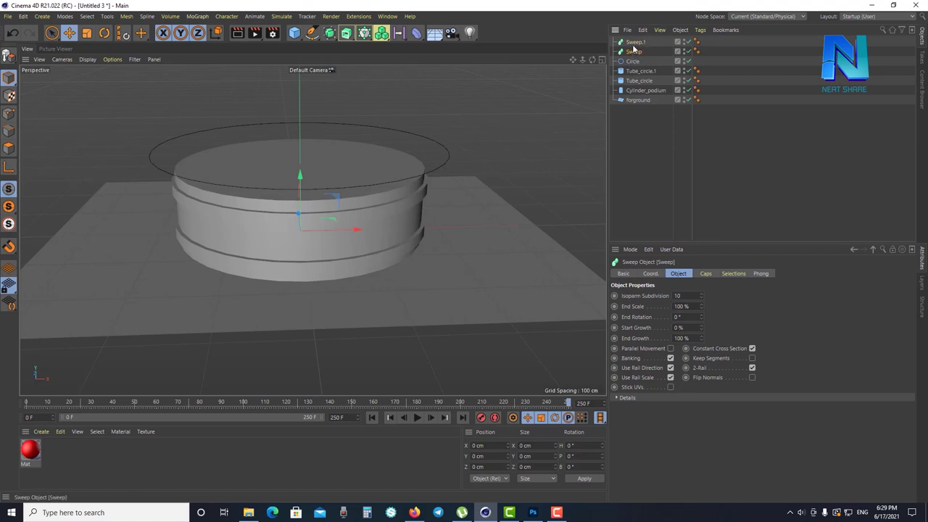
pyautogui.press('Delete')
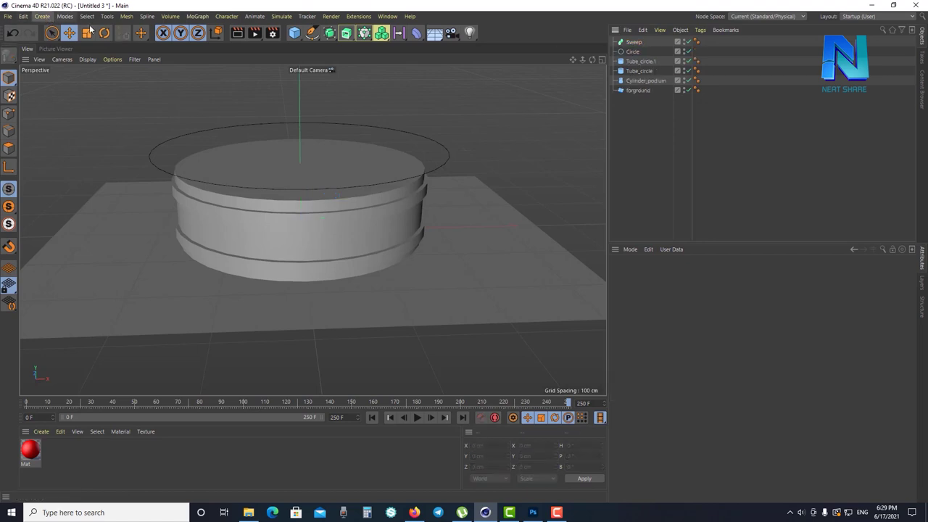
# Drag the Circle spline under the Sweep as its path
pyautogui.click(353, 42)
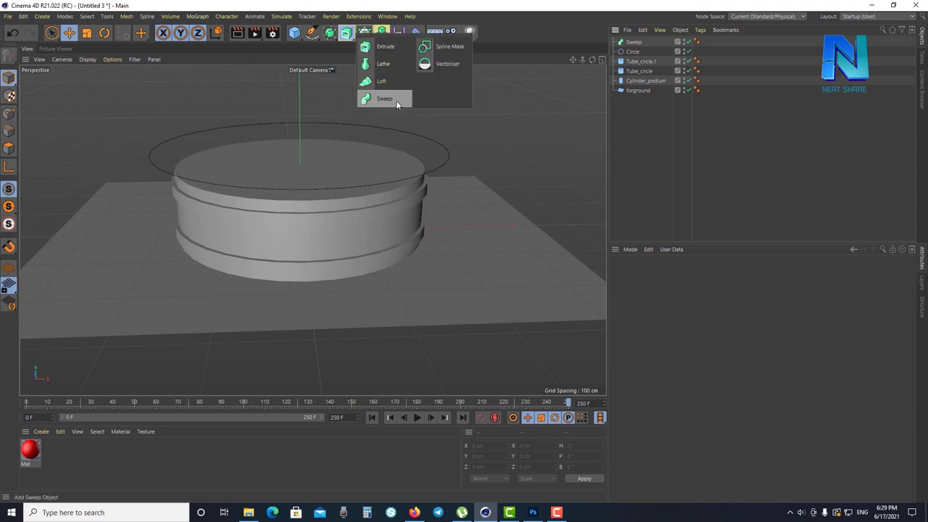
pyautogui.click(633, 52)
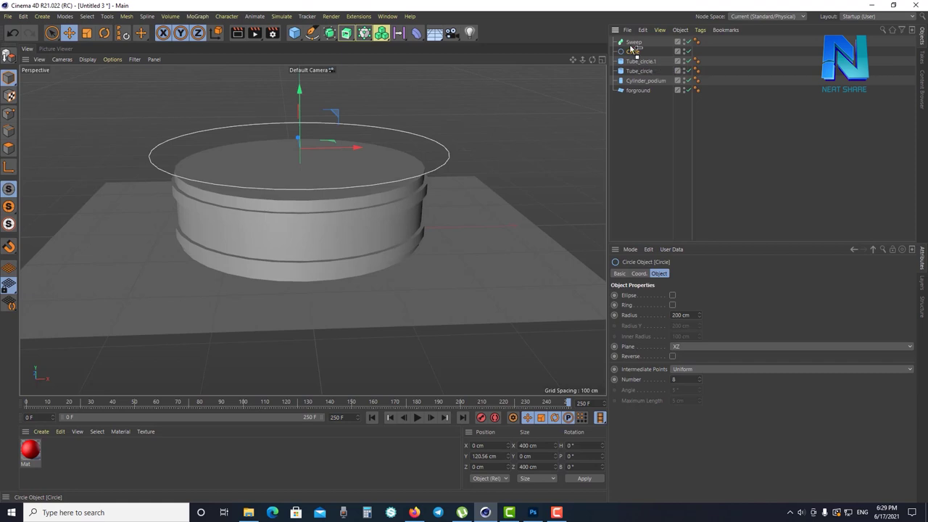
pyautogui.moveTo(634, 52); pyautogui.dragTo(631, 44)
pyautogui.click(631, 43)
pyautogui.click(637, 52)
pyautogui.click(636, 45)
pyautogui.click(637, 52)
# Add a new Circle spline into the Sweep as its profile
pyautogui.click(312, 32)
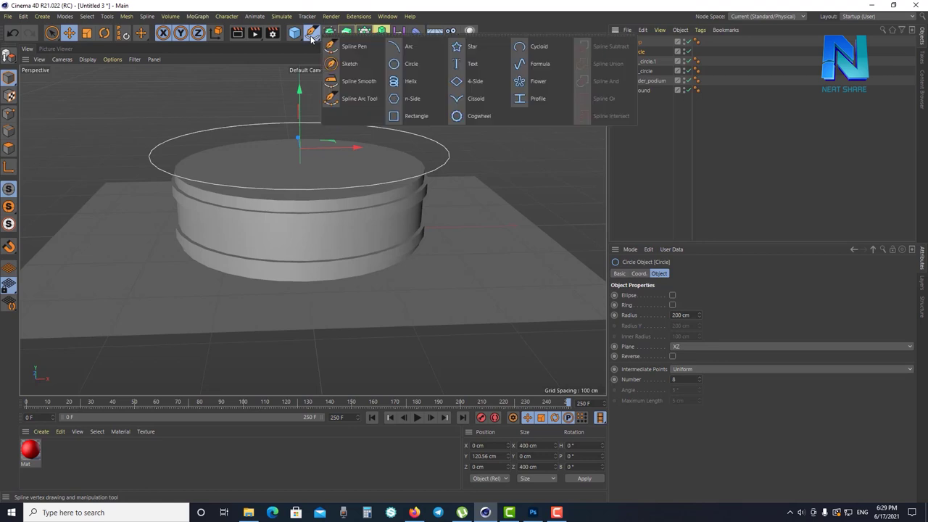
pyautogui.click(414, 66)
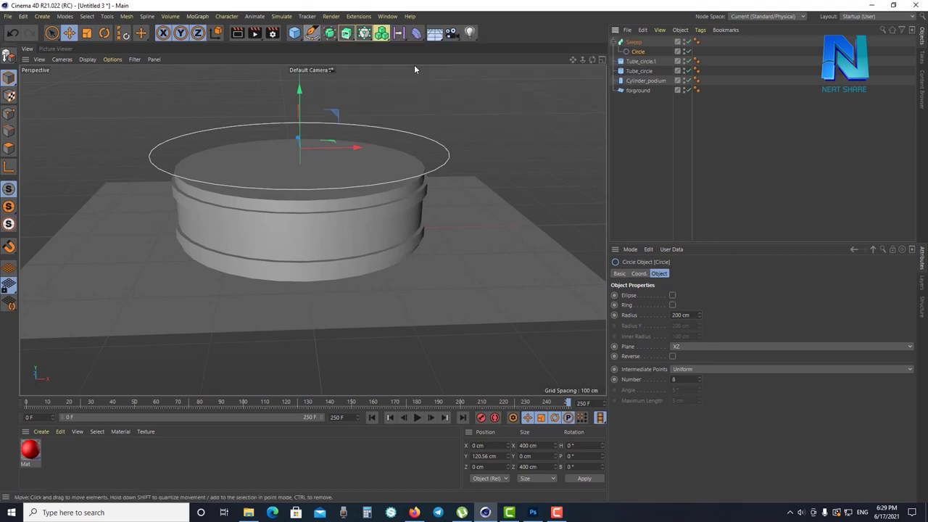
pyautogui.moveTo(642, 54)
pyautogui.mouseDown()
pyautogui.moveTo(404, 132)
pyautogui.moveTo(340, 201)
pyautogui.moveTo(417, 146)
pyautogui.moveTo(345, 115)
pyautogui.moveTo(327, 184)
pyautogui.moveTo(439, 159)
pyautogui.moveTo(424, 153)
pyautogui.moveTo(464, 141)
pyautogui.mouseUp()
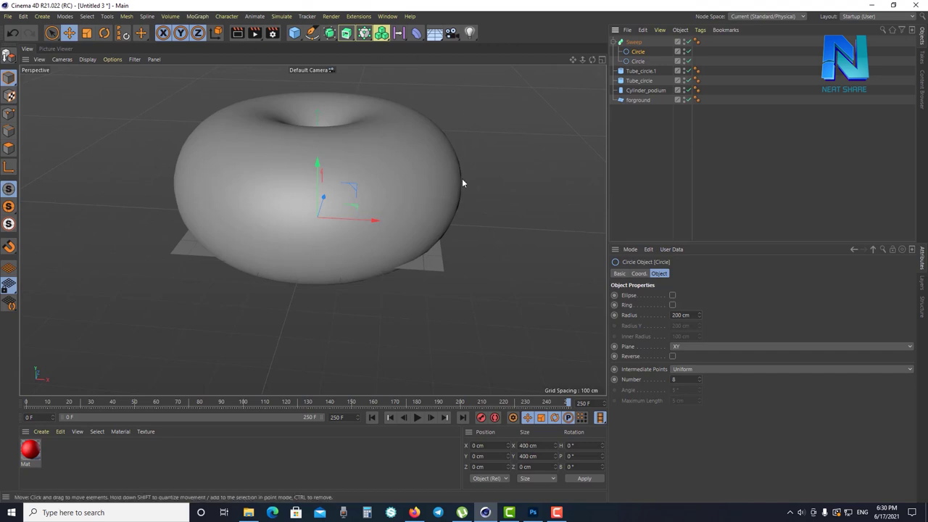
# Rename the two circles Circle_base path and Circle_profile
pyautogui.doubleClick(639, 60)
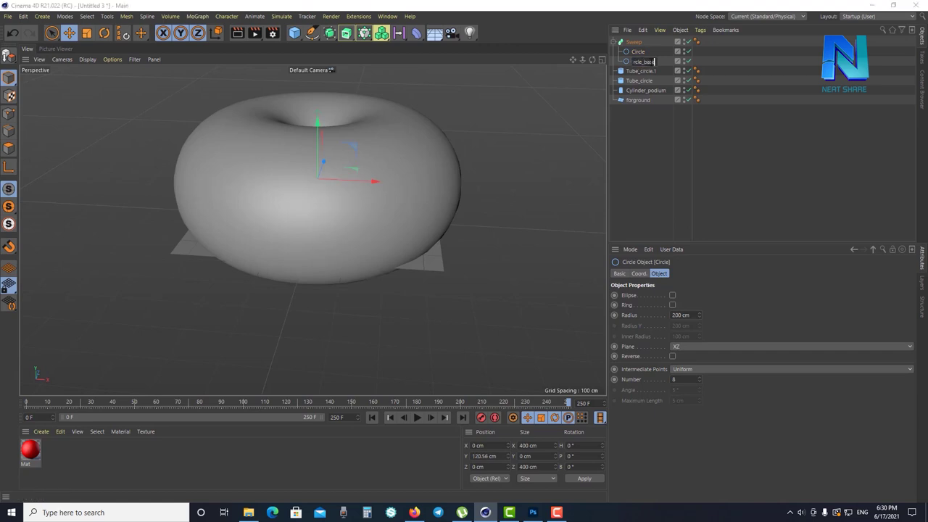
pyautogui.write('ath')
pyautogui.press('Return')
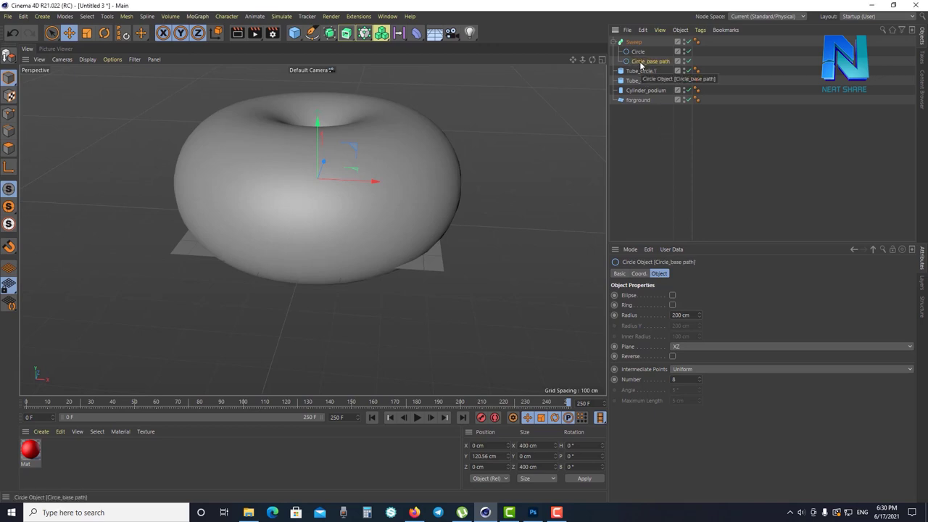
pyautogui.doubleClick(639, 51)
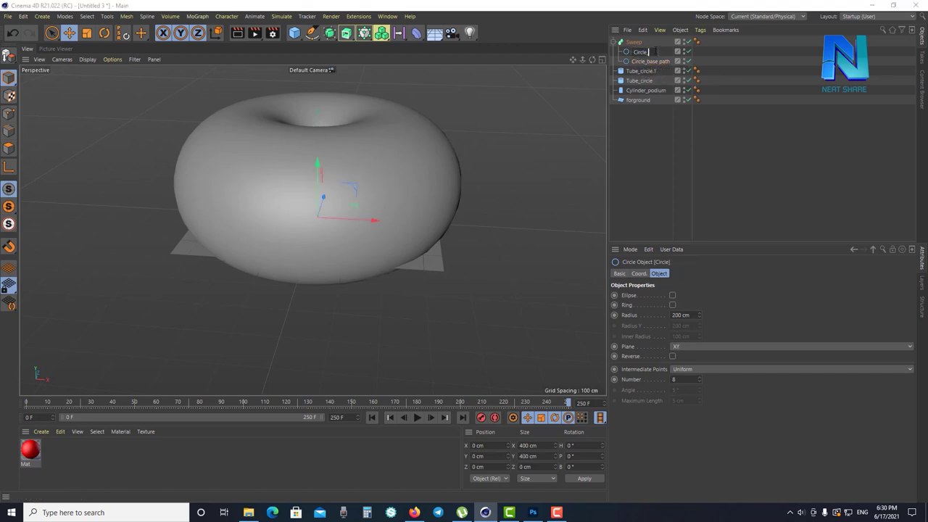
pyautogui.write('_profile')
pyautogui.press('Return')
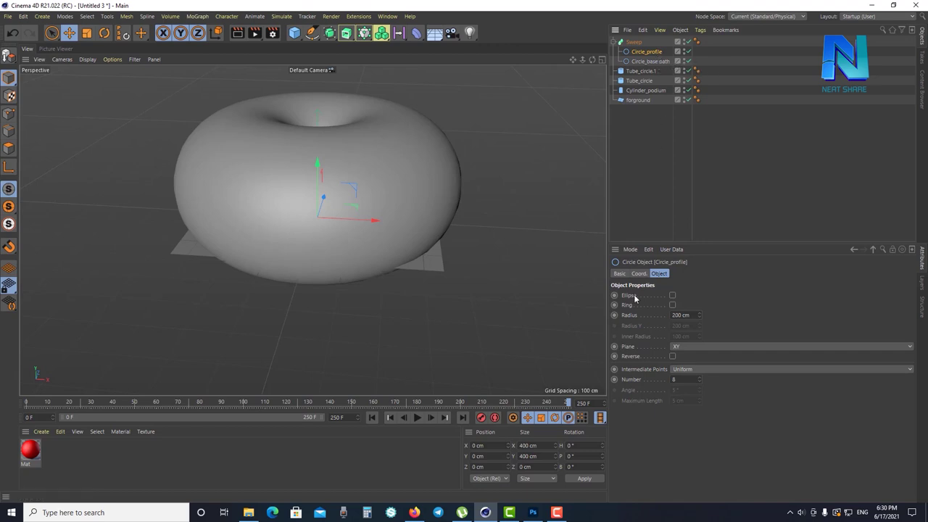
# Reduce Circle_profile's radius to 10 cm
pyautogui.moveTo(699, 314); pyautogui.dragTo(624, 314)
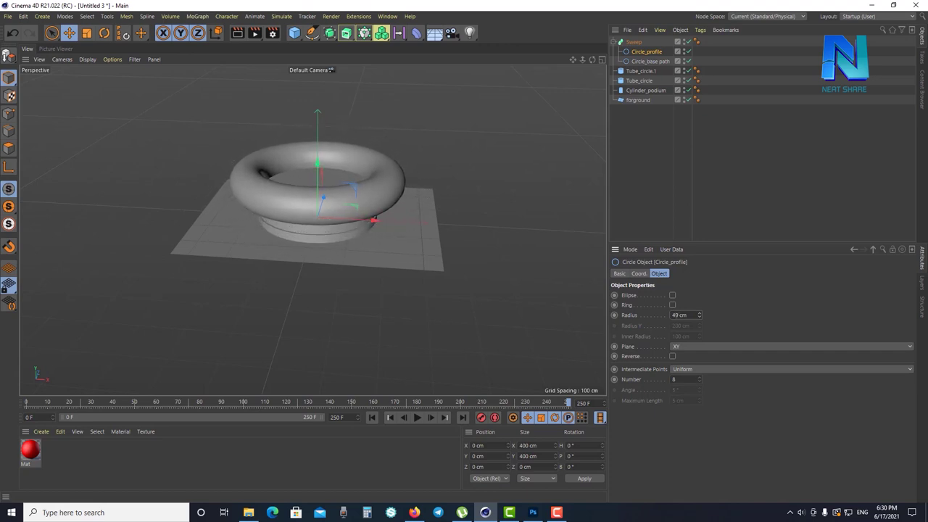
pyautogui.moveTo(686, 315); pyautogui.dragTo(686, 308)
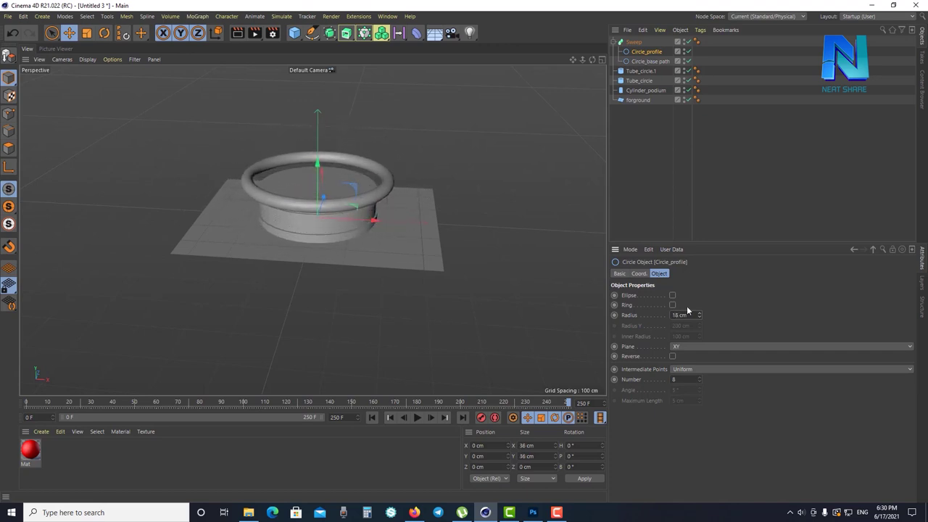
pyautogui.scroll(2, 369, 184)
pyautogui.scroll(3, 402, 152)
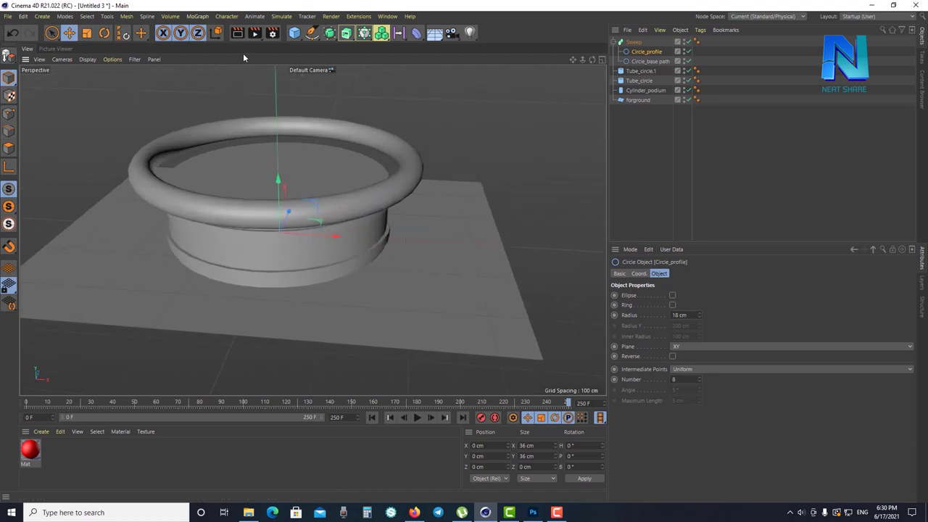
pyautogui.moveTo(699, 316); pyautogui.dragTo(699, 322)
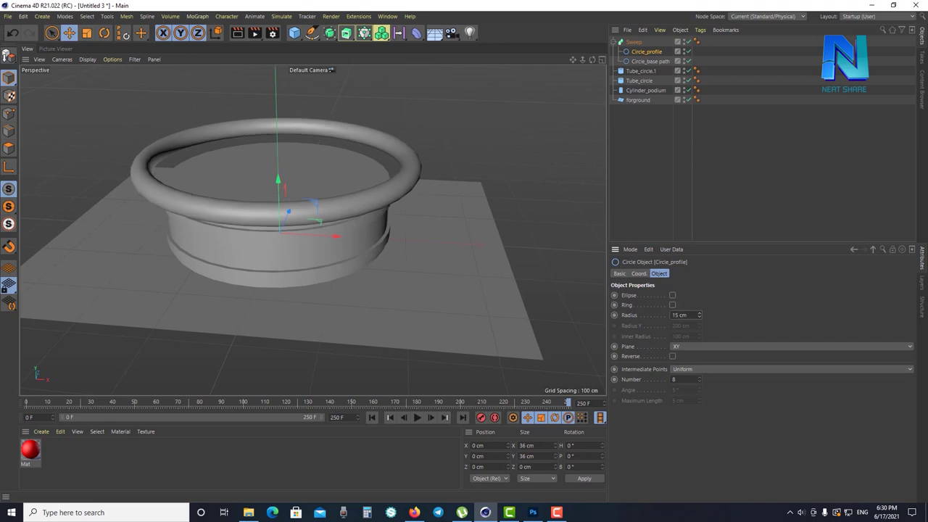
# Set Circle_base path's radius to 204 cm so the rim fits the podium top
pyautogui.click(651, 64)
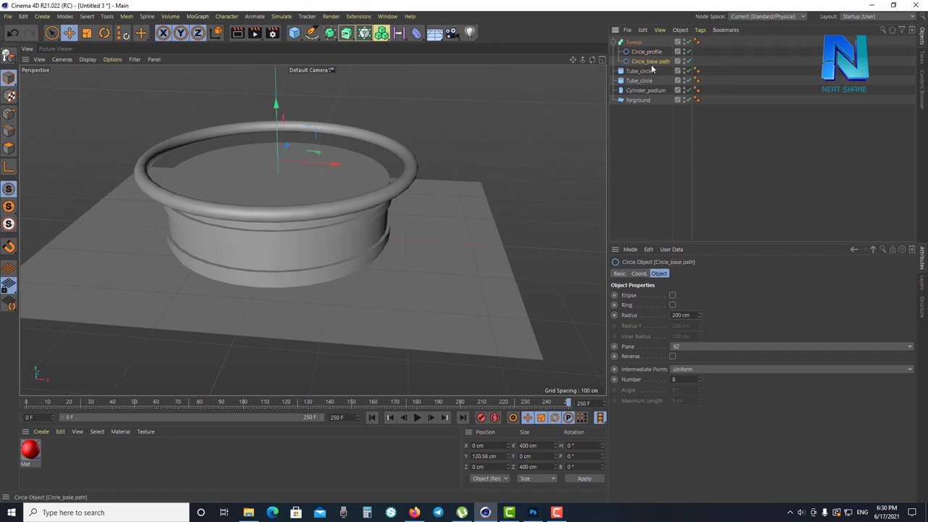
pyautogui.moveTo(699, 315)
pyautogui.mouseDown()
pyautogui.moveTo(656, 316)
pyautogui.moveTo(747, 315)
pyautogui.mouseUp()
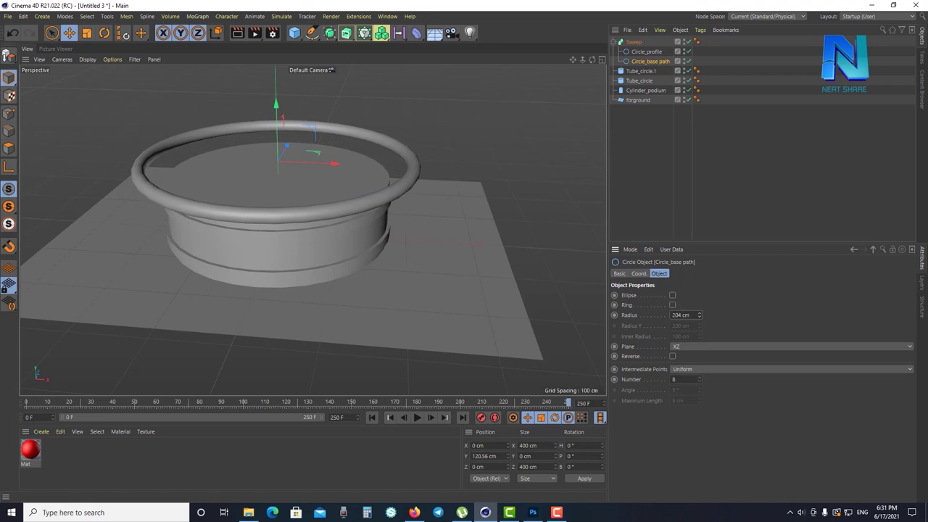
pyautogui.click(707, 174)
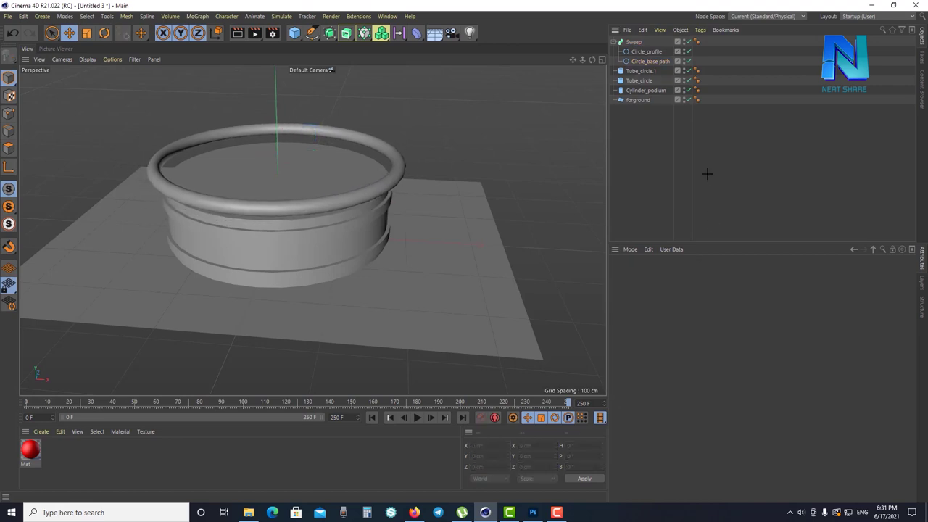
pyautogui.click(647, 52)
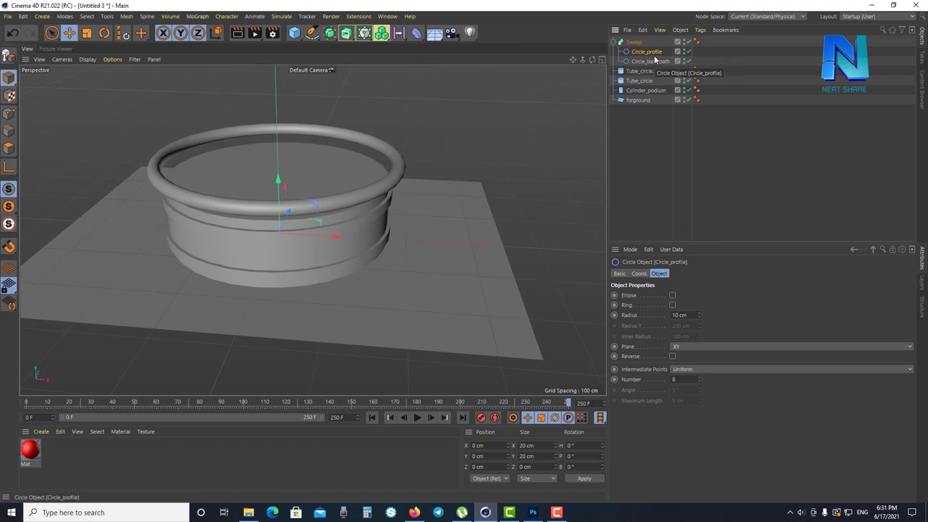
# Delete Circle_profile and put a new Rectangle spline under the Sweep as its profile
pyautogui.press('Delete')
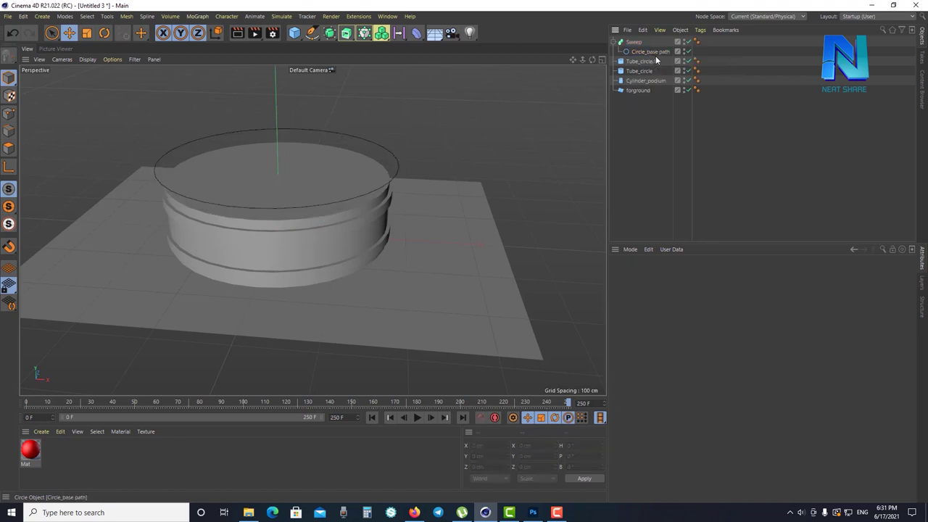
pyautogui.click(316, 38)
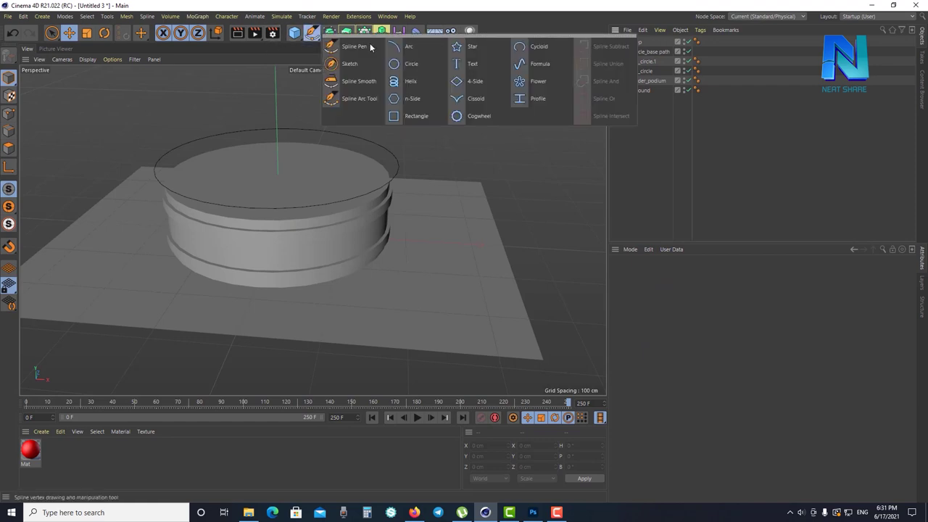
pyautogui.click(412, 118)
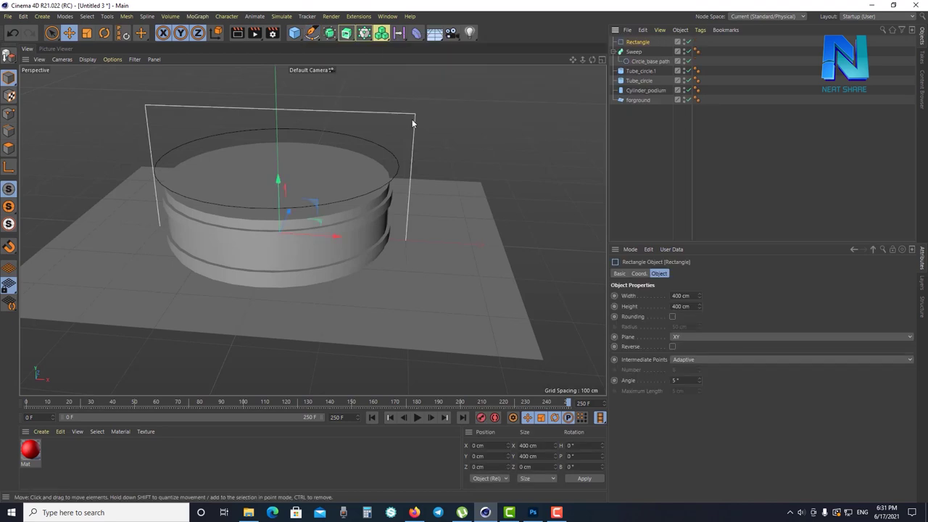
pyautogui.moveTo(647, 46); pyautogui.dragTo(647, 60)
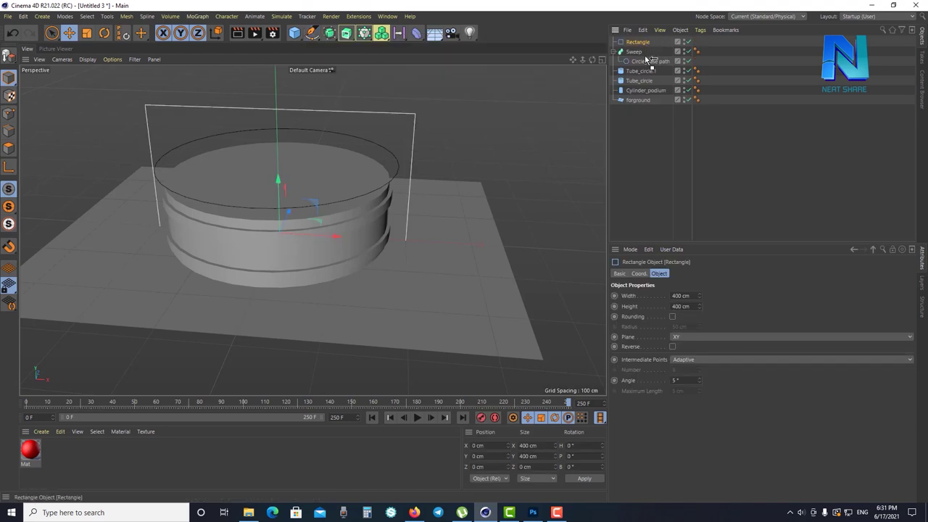
# Rename the rectangle spline to Rectangle_profile
pyautogui.doubleClick(647, 52)
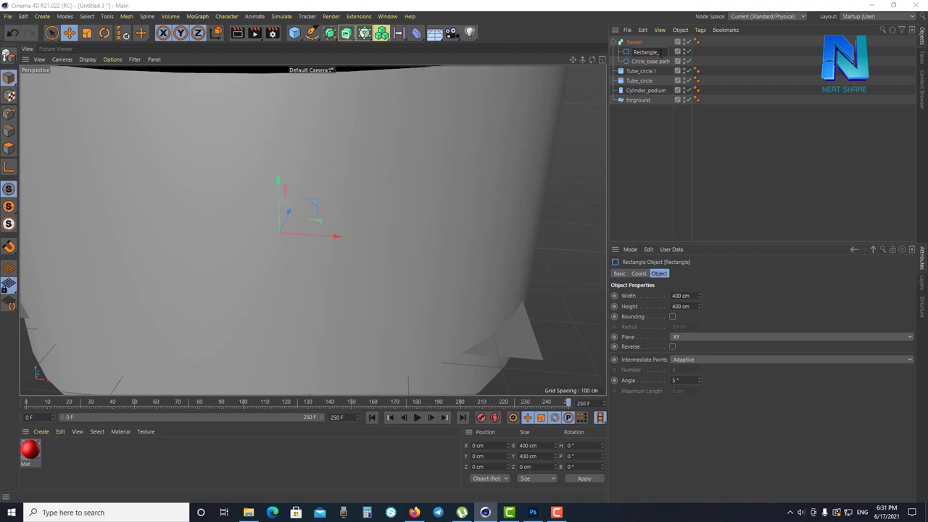
pyautogui.write('prof')
pyautogui.press('Return')
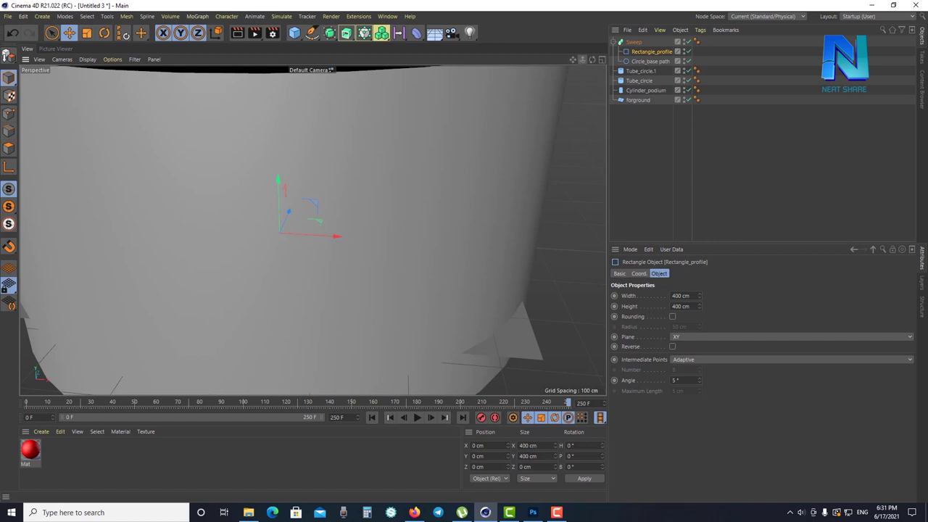
pyautogui.scroll(-5, 395, 145)
pyautogui.scroll(-1, 395, 145)
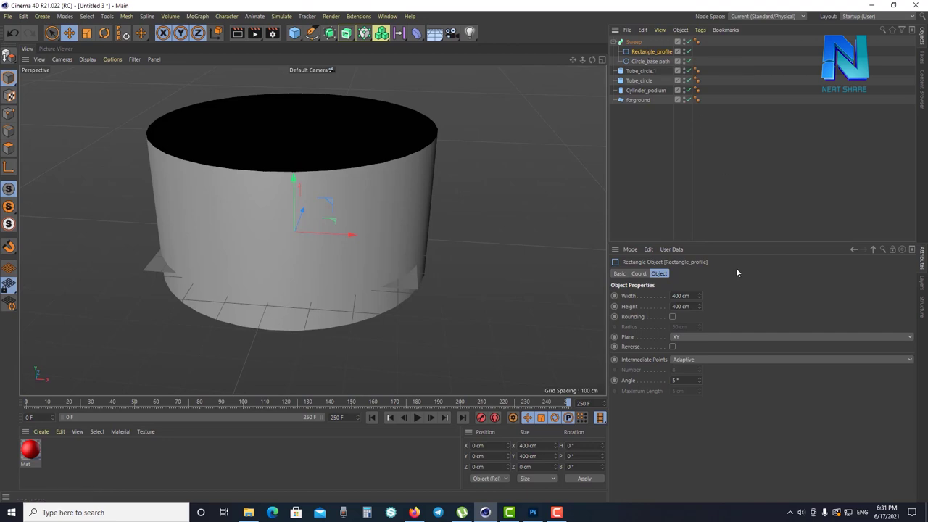
# Shrink the rectangle profile to 50 × 55 cm and raise the Sweep ring upward
pyautogui.moveTo(700, 298); pyautogui.dragTo(702, 340)
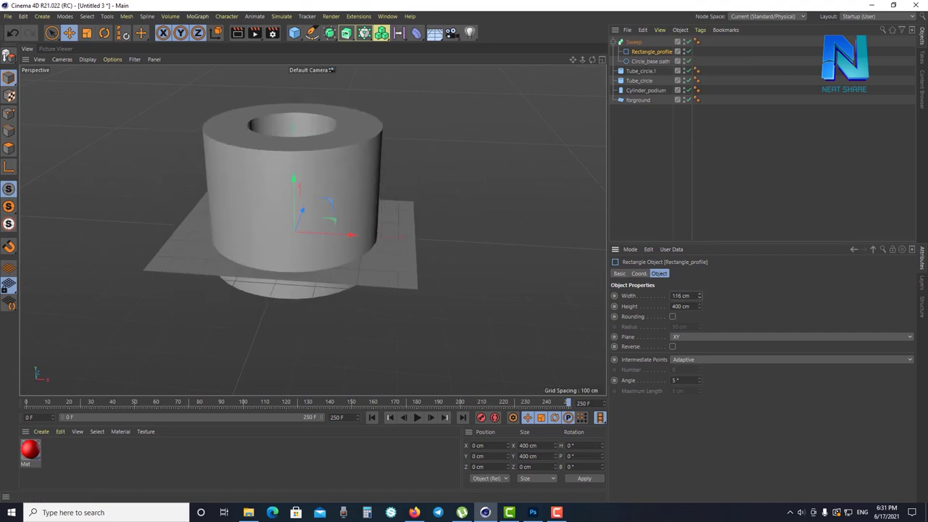
pyautogui.moveTo(700, 298)
pyautogui.mouseDown()
pyautogui.moveTo(700, 286)
pyautogui.moveTo(273, 195)
pyautogui.mouseUp()
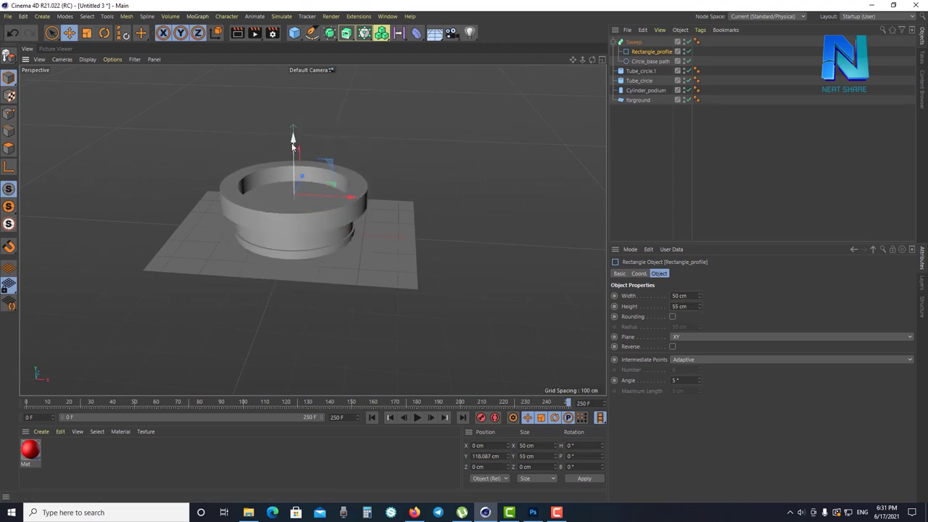
pyautogui.click(632, 42)
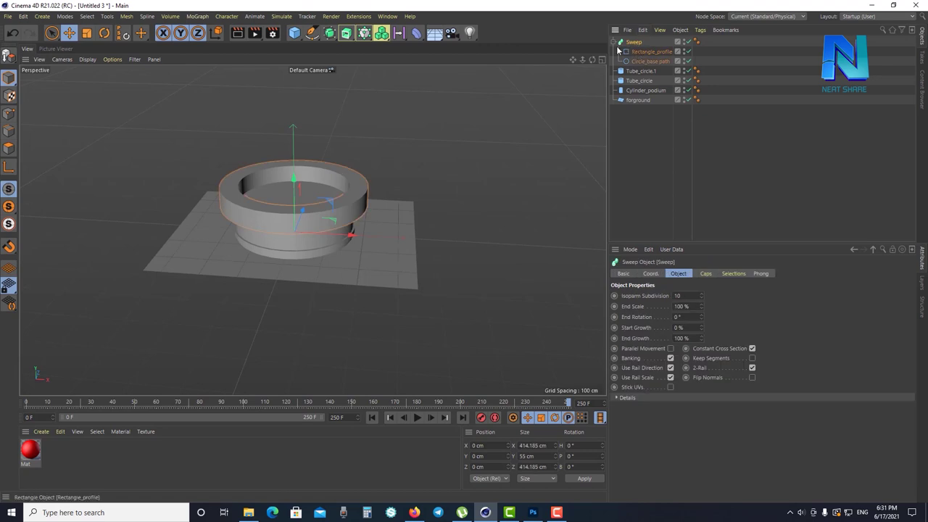
pyautogui.moveTo(293, 181); pyautogui.dragTo(296, 156)
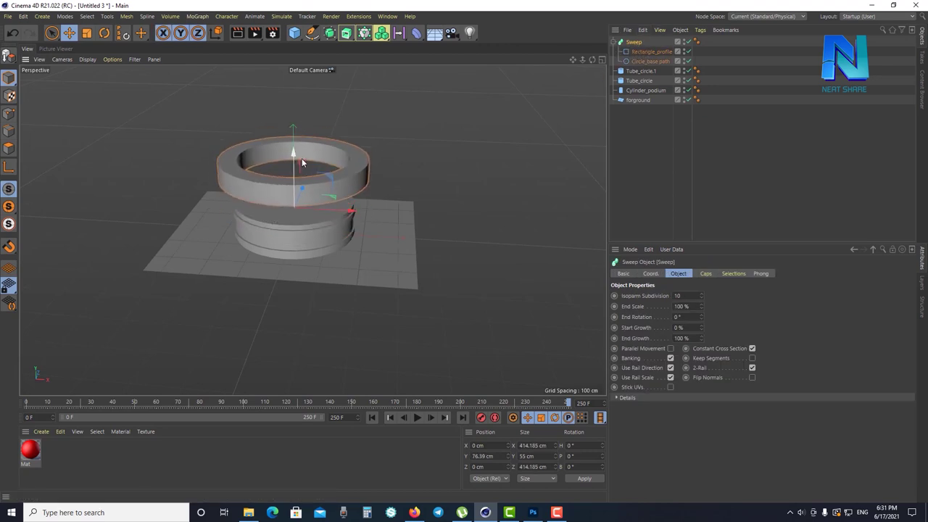
pyautogui.scroll(3, 326, 152)
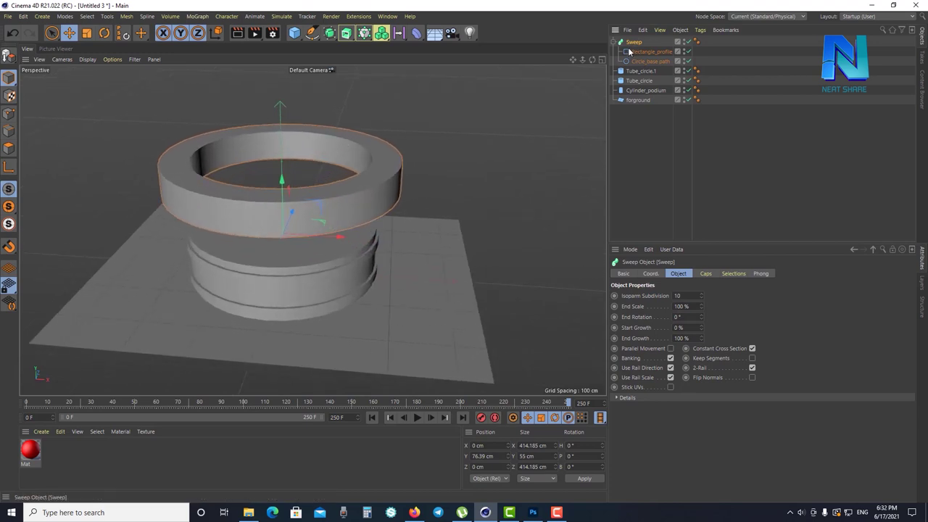
# Move the Sweep ring beside the podium, to X 407.046 cm and Y 53.277 cm
pyautogui.moveTo(283, 183); pyautogui.dragTo(290, 196)
pyautogui.keyDown('alt'); pyautogui.moveTo(432, 193); pyautogui.dragTo(398, 211); pyautogui.keyUp('alt')
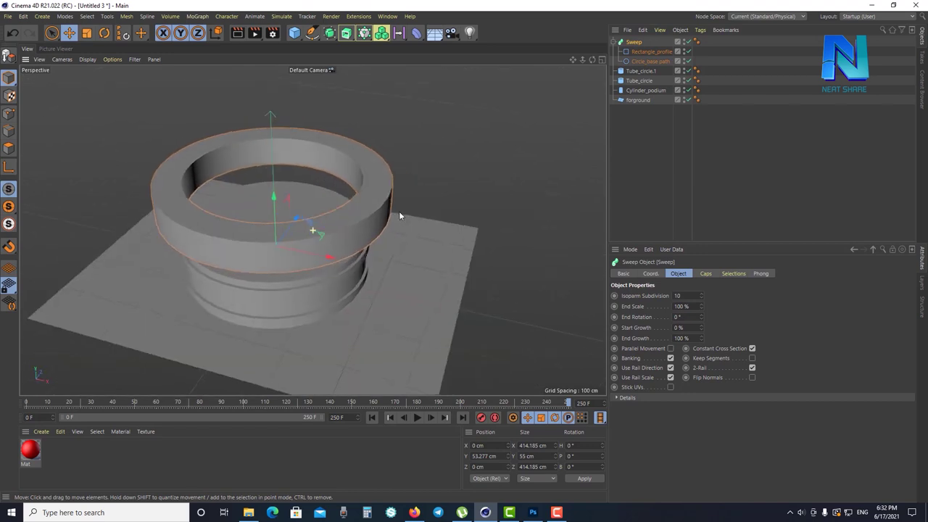
pyautogui.click(262, 315)
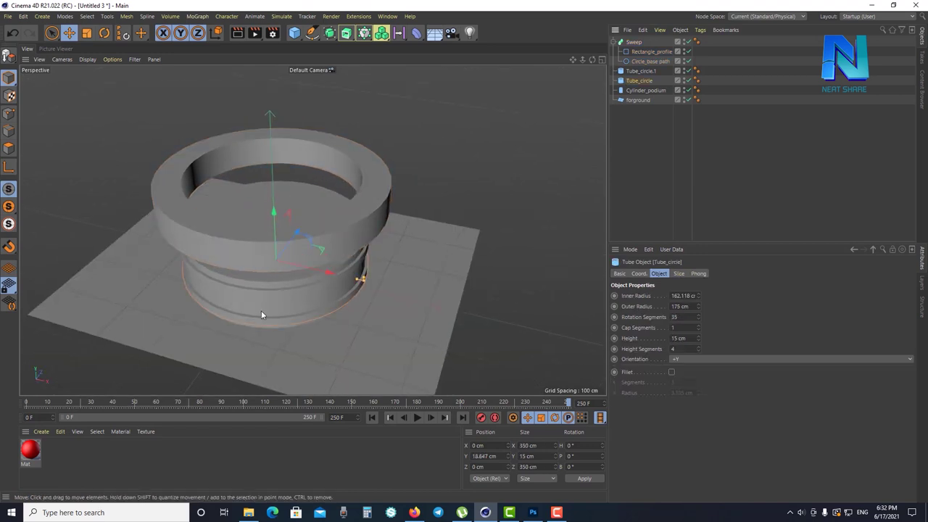
pyautogui.moveTo(325, 272); pyautogui.dragTo(484, 296)
pyautogui.hotkey('ctrl', 'z')
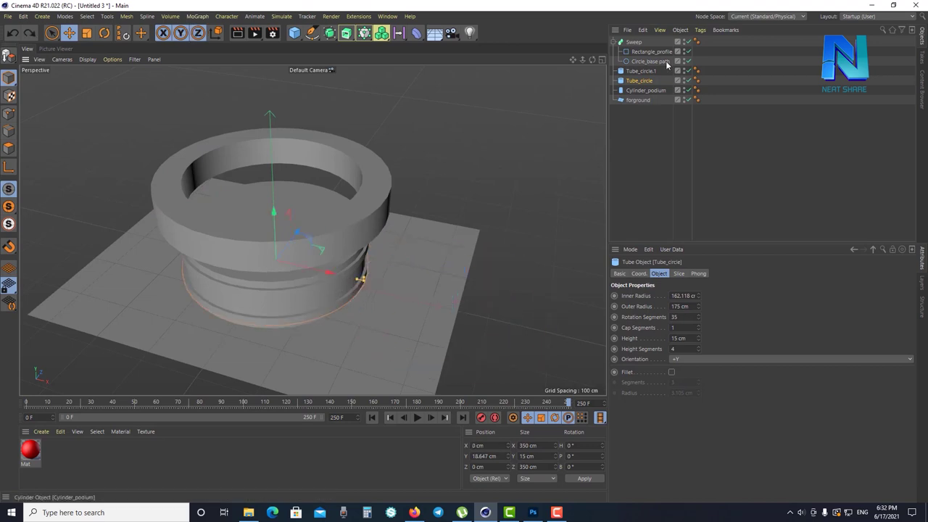
pyautogui.click(289, 217)
pyautogui.moveTo(300, 252); pyautogui.dragTo(535, 285)
pyautogui.scroll(-3, 513, 259)
pyautogui.scroll(1, 403, 194)
pyautogui.scroll(3, 305, 208)
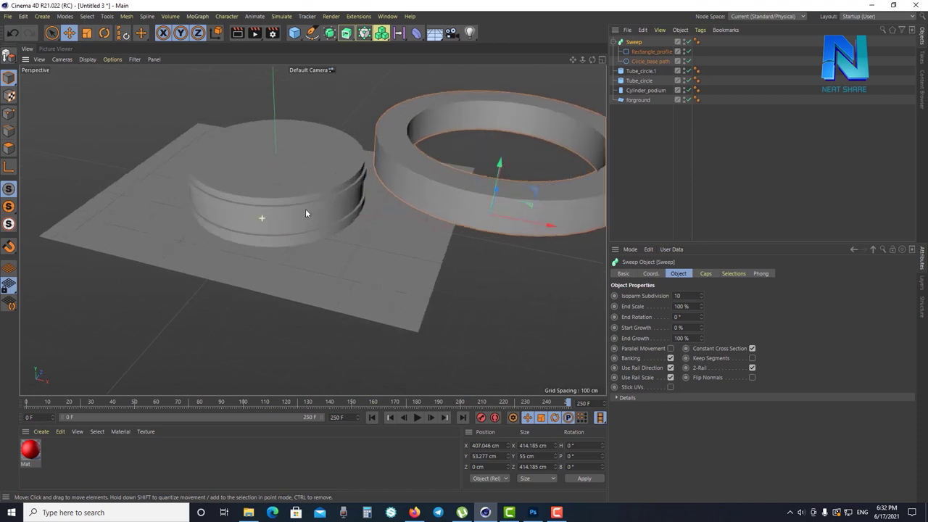
pyautogui.scroll(2, 342, 194)
pyautogui.moveTo(342, 194)
pyautogui.keyDown('alt'); pyautogui.mouseDown()
pyautogui.moveTo(348, 210)
pyautogui.moveTo(431, 212)
pyautogui.moveTo(554, 189)
pyautogui.mouseUp(); pyautogui.keyUp('alt')
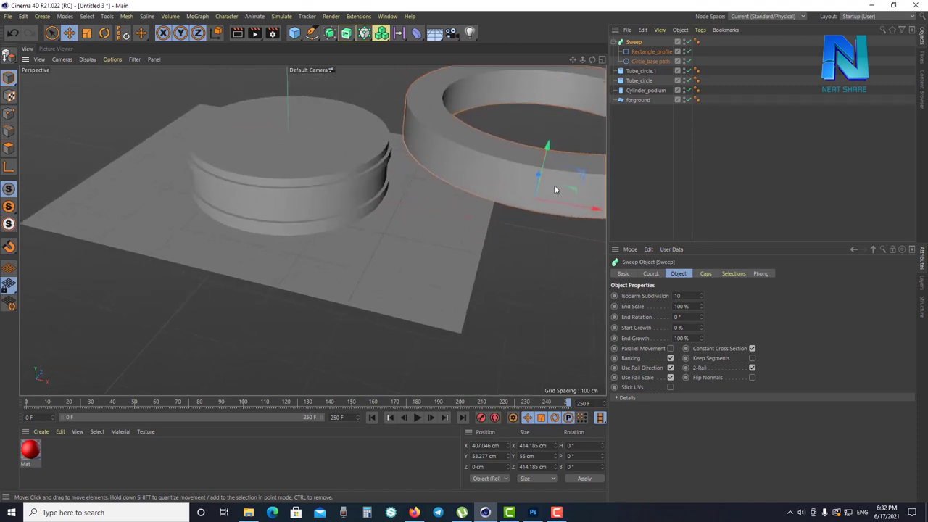
pyautogui.moveTo(477, 207)
pyautogui.keyDown('alt'); pyautogui.mouseDown()
pyautogui.moveTo(465, 219)
pyautogui.moveTo(328, 216)
pyautogui.mouseUp(); pyautogui.keyUp('alt')
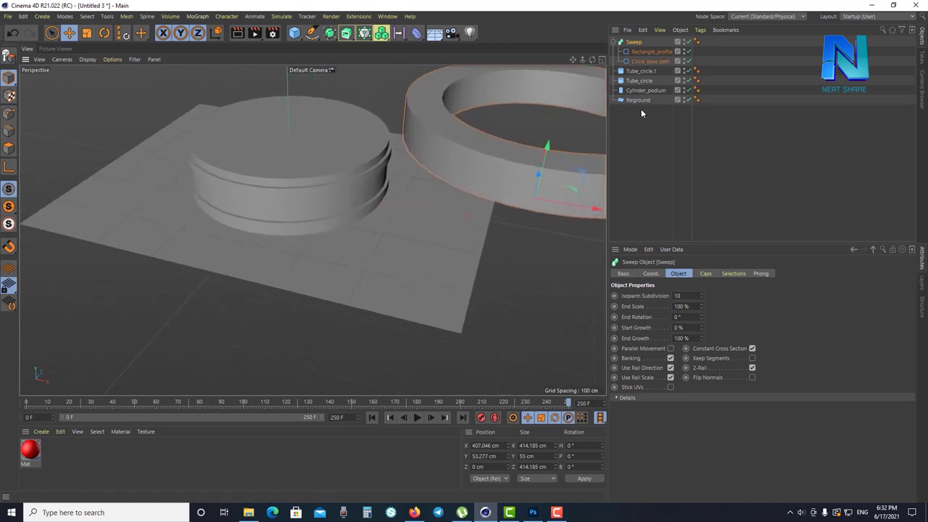
pyautogui.click(640, 82)
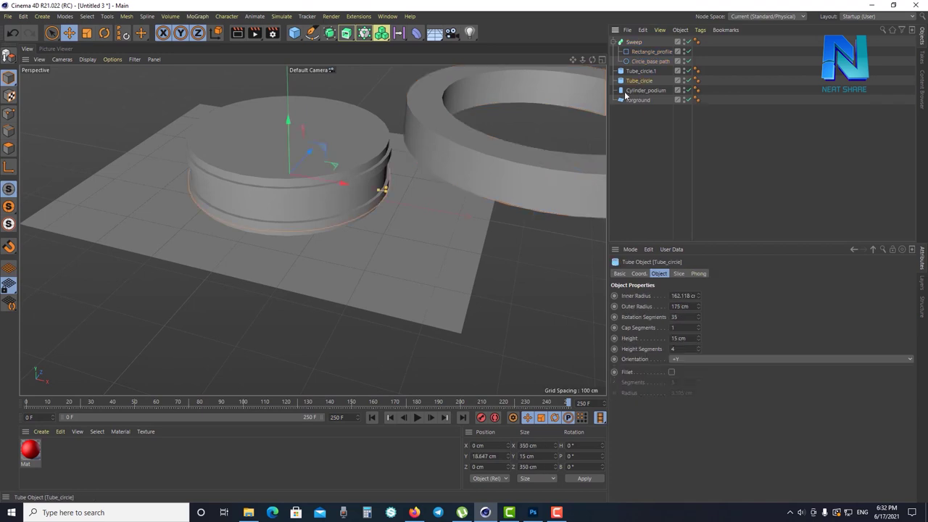
pyautogui.keyDown('alt'); pyautogui.moveTo(393, 226); pyautogui.dragTo(405, 215); pyautogui.keyUp('alt')
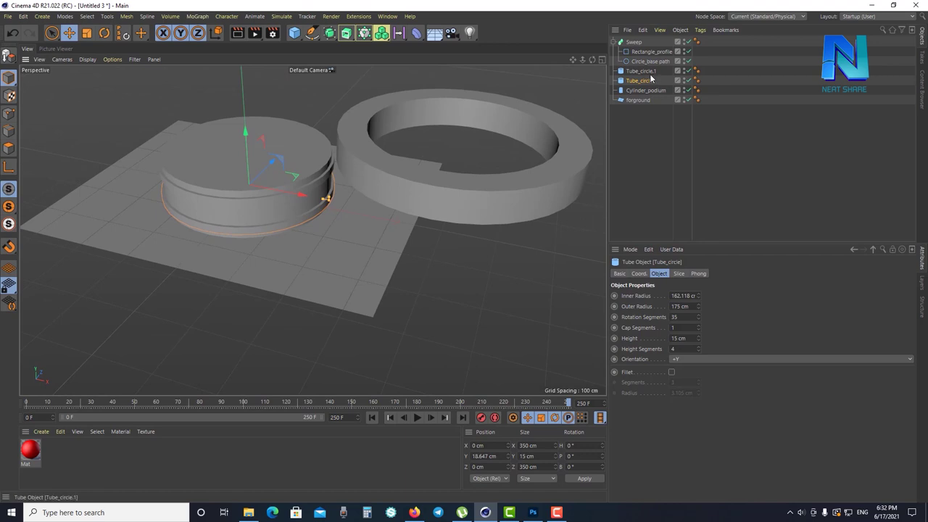
pyautogui.click(638, 44)
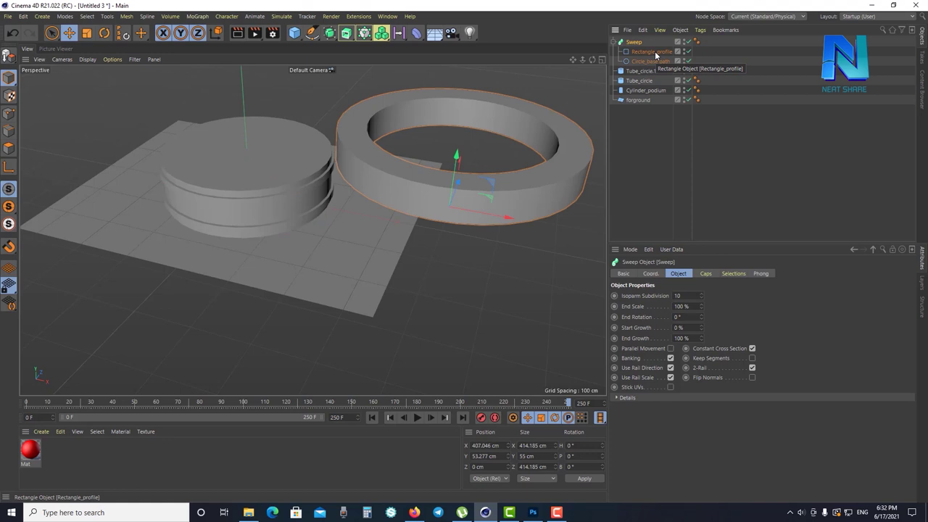
# Set Rectangle_profile to 18 cm width and 98 cm height for a tall thin wall
pyautogui.click(648, 62)
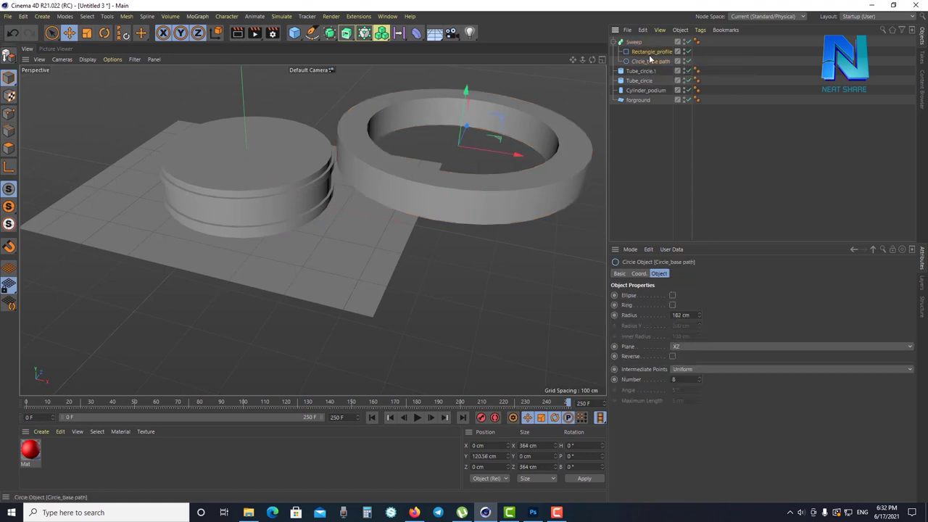
pyautogui.click(650, 54)
pyautogui.moveTo(700, 297)
pyautogui.mouseDown()
pyautogui.moveTo(700, 332)
pyautogui.moveTo(697, 298)
pyautogui.mouseUp()
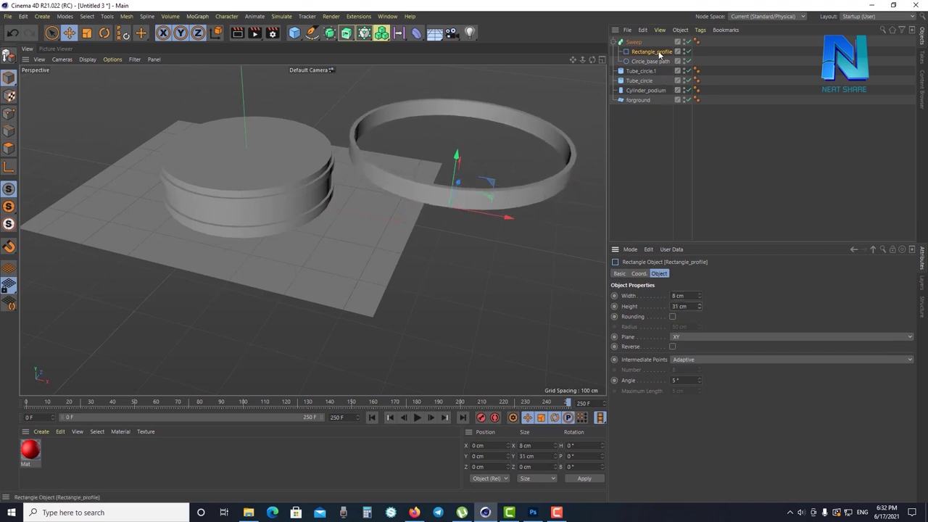
pyautogui.moveTo(699, 306)
pyautogui.mouseDown()
pyautogui.moveTo(699, 261)
pyautogui.moveTo(698, 333)
pyautogui.moveTo(699, 303)
pyautogui.mouseUp()
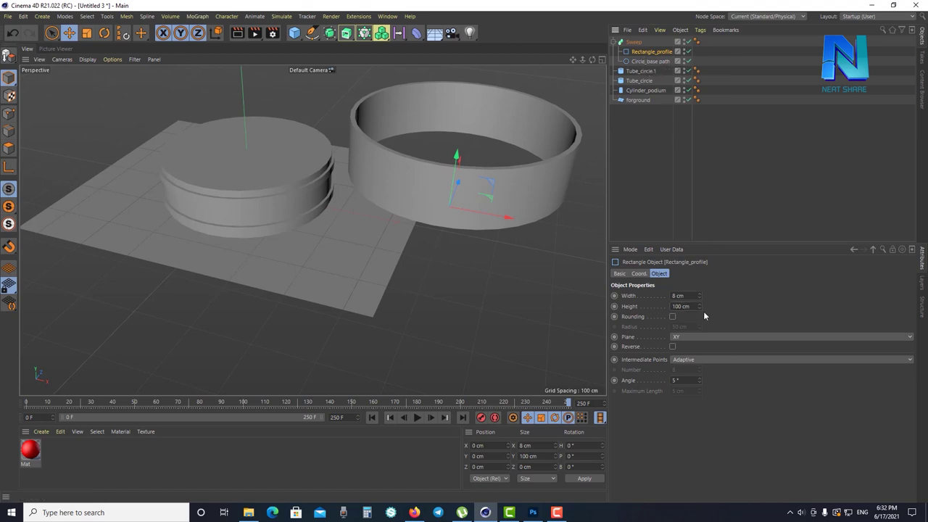
pyautogui.moveTo(700, 307)
pyautogui.mouseDown()
pyautogui.moveTo(700, 290)
pyautogui.moveTo(699, 311)
pyautogui.mouseUp()
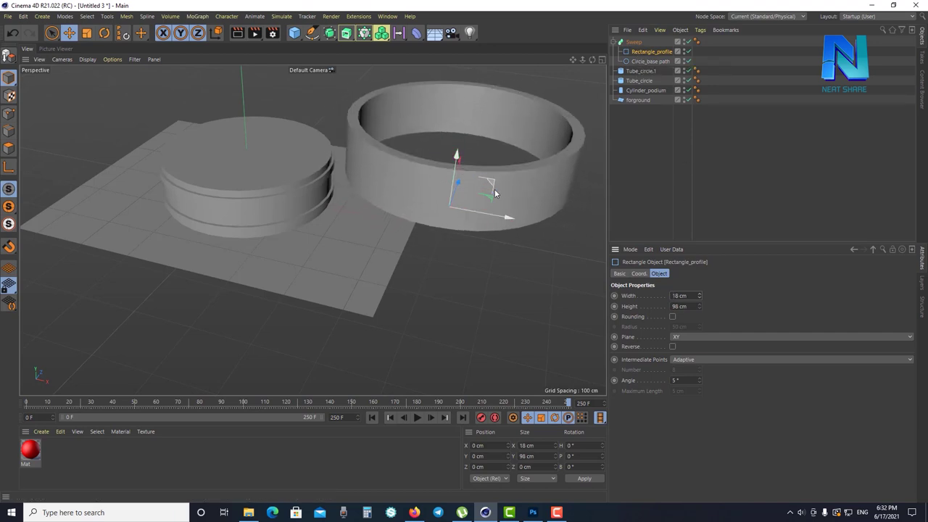
pyautogui.keyDown('alt'); pyautogui.moveTo(526, 252); pyautogui.dragTo(537, 221); pyautogui.keyUp('alt')
pyautogui.keyDown('alt'); pyautogui.moveTo(537, 221); pyautogui.dragTo(536, 207, button='right'); pyautogui.keyUp('alt')
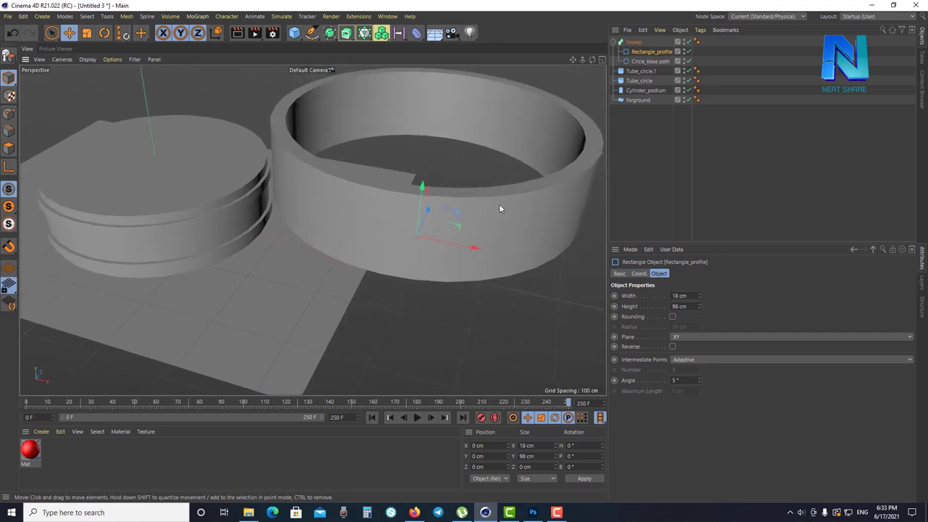
# Enable Rounding on the rectangle profile with a 2 cm radius
pyautogui.click(672, 317)
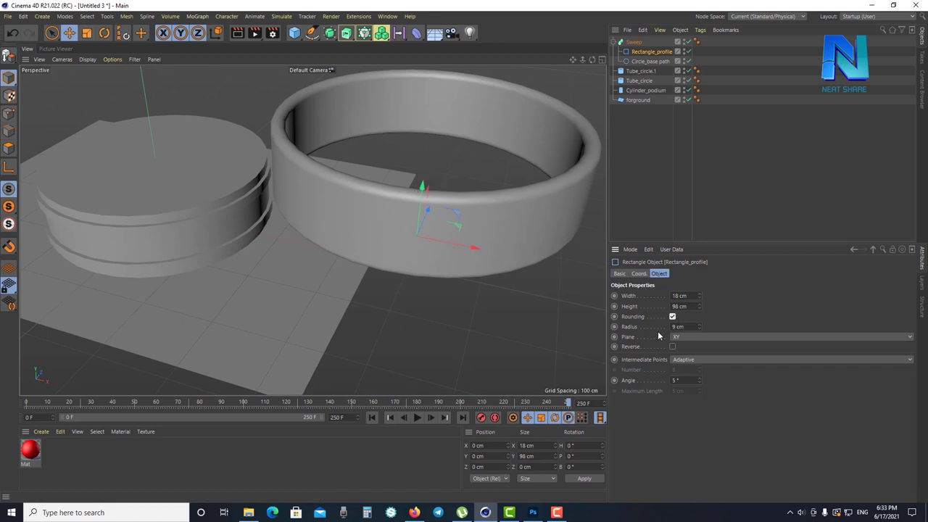
pyautogui.click(678, 327)
pyautogui.write('2')
pyautogui.press('Return')
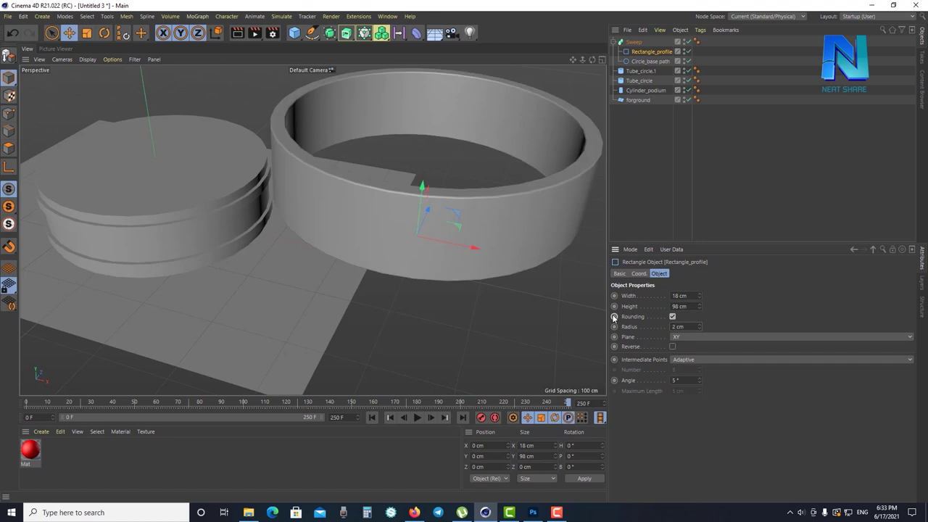
pyautogui.keyDown('alt'); pyautogui.moveTo(515, 134); pyautogui.dragTo(494, 169); pyautogui.keyUp('alt')
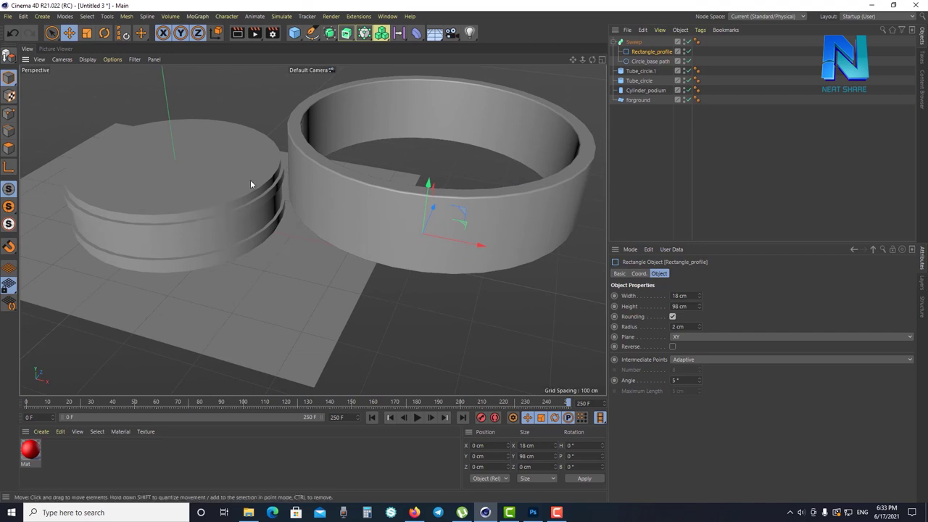
pyautogui.click(634, 41)
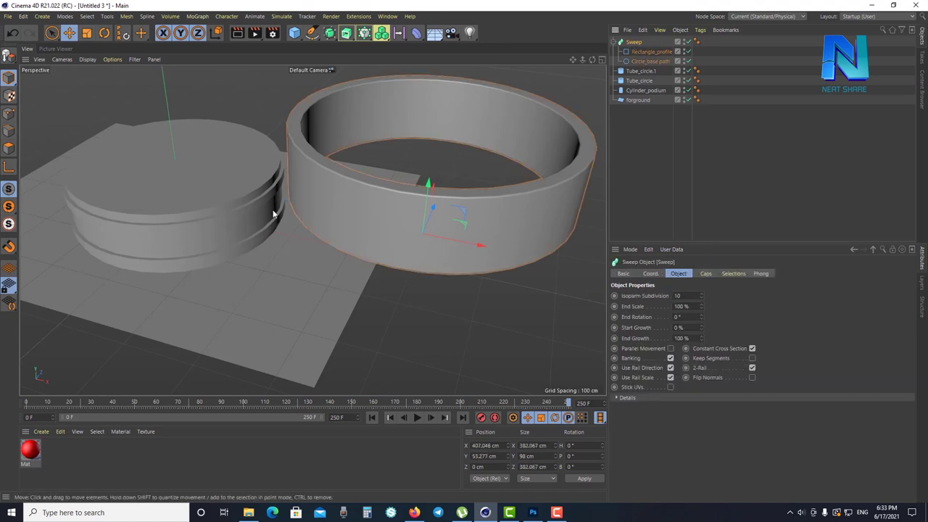
# Enable Fillet on Tube_circle with a 1 cm radius
pyautogui.click(637, 81)
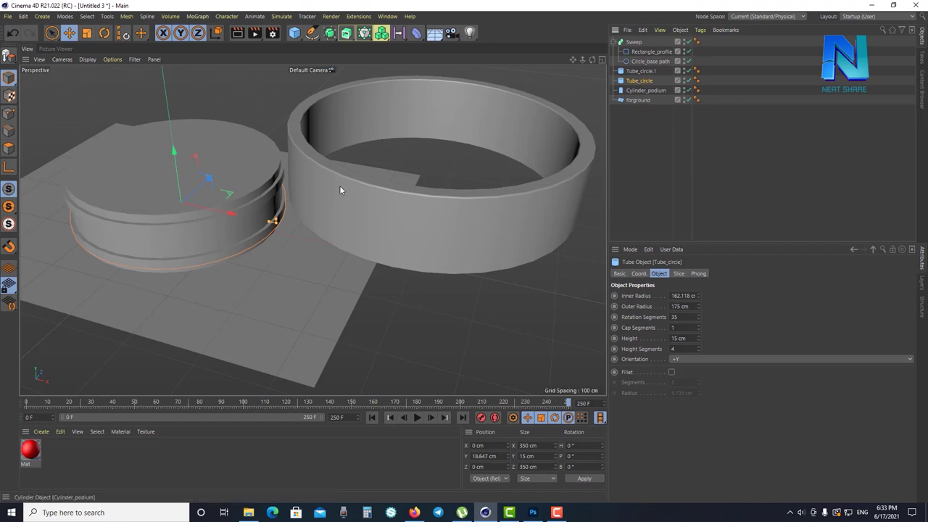
pyautogui.scroll(5, 303, 194)
pyautogui.scroll(4, 324, 177)
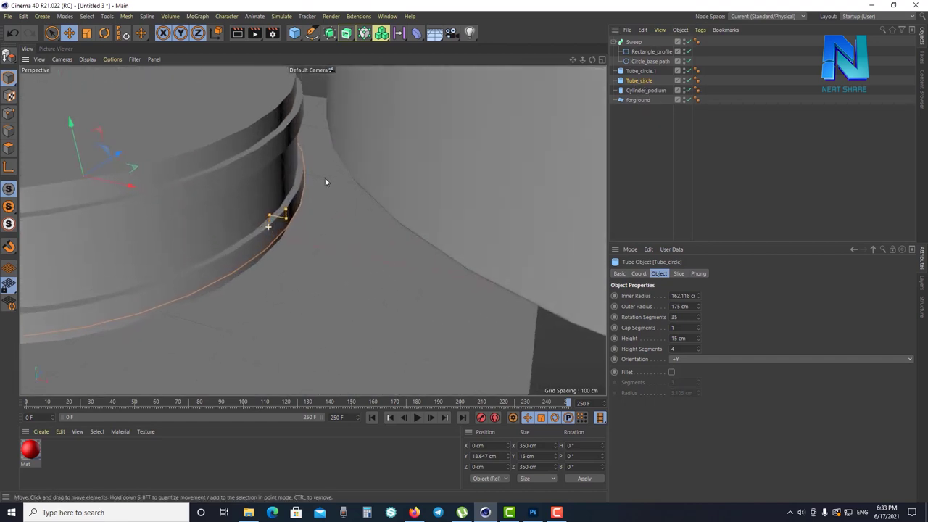
pyautogui.click(671, 372)
pyautogui.click(671, 372)
pyautogui.scroll(4, 296, 186)
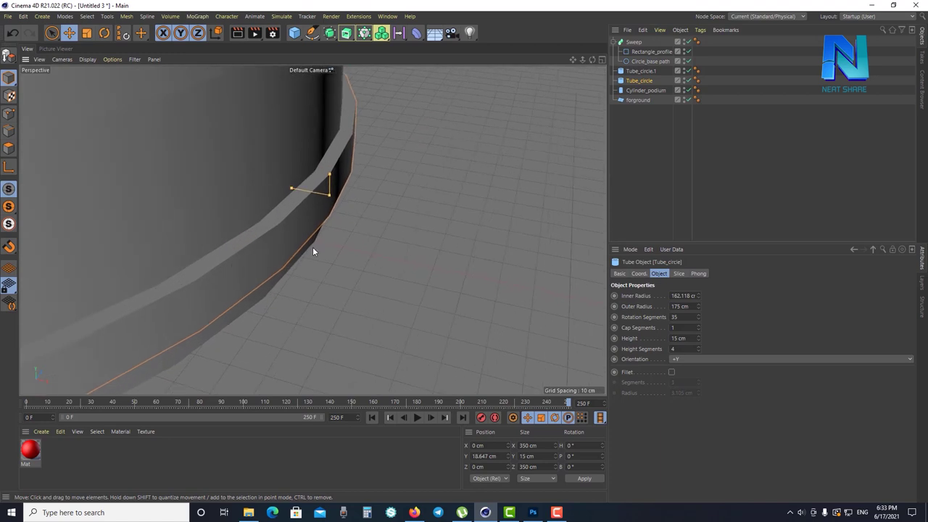
pyautogui.click(671, 371)
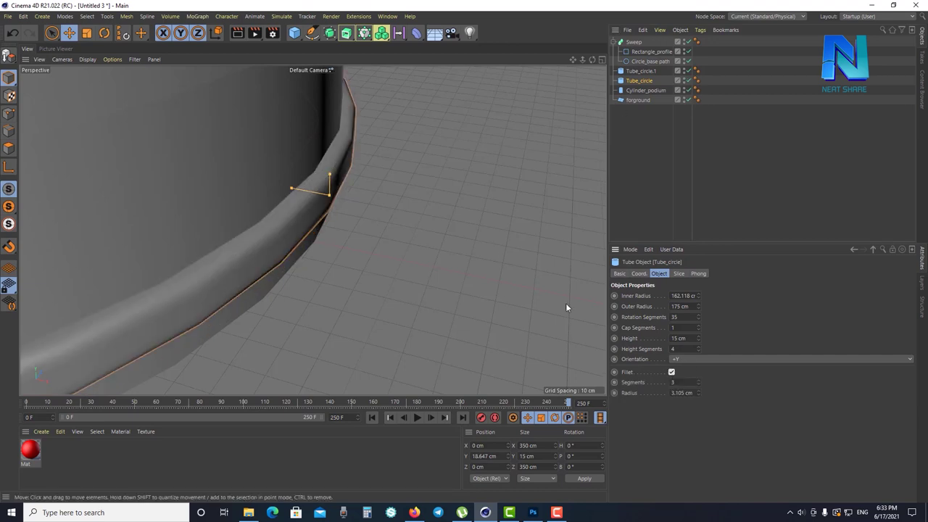
pyautogui.click(681, 393)
pyautogui.write('1')
pyautogui.press('Return')
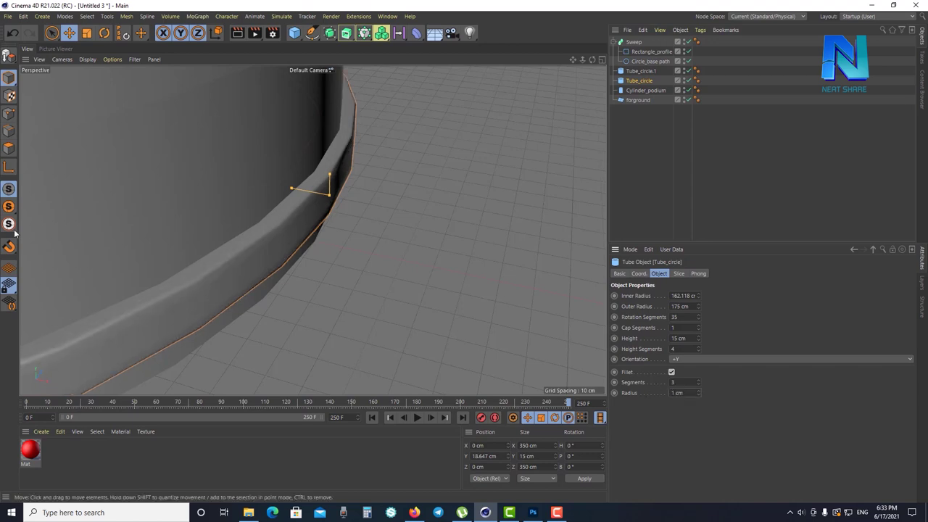
pyautogui.scroll(-2, 287, 292)
pyautogui.scroll(-5, 273, 333)
# Enable Fillet on Tube_circle.1 with a 1 cm radius
pyautogui.click(640, 71)
pyautogui.click(670, 372)
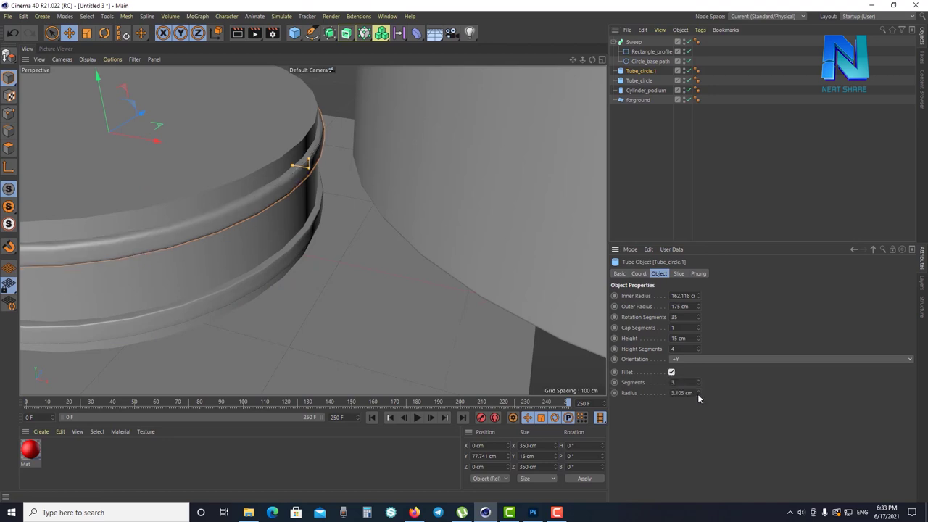
pyautogui.write('1')
pyautogui.press('Return')
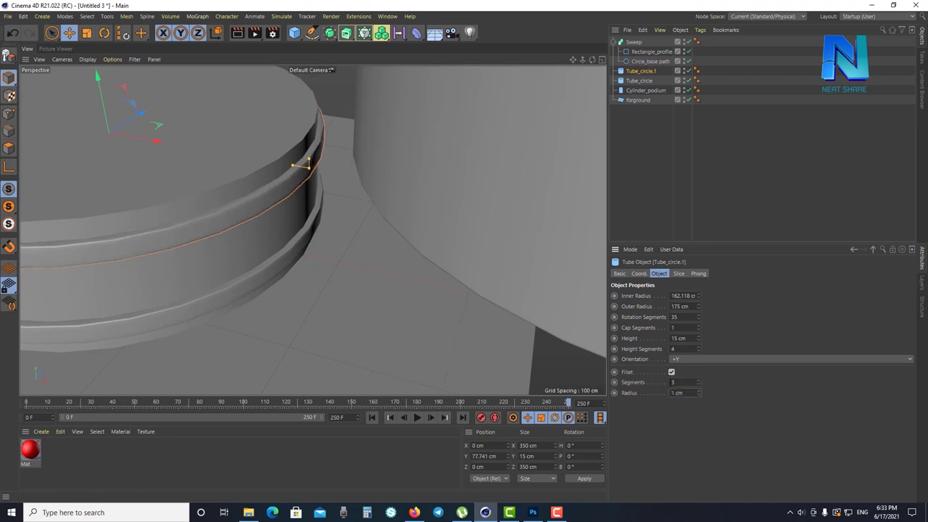
pyautogui.scroll(-3, 192, 217)
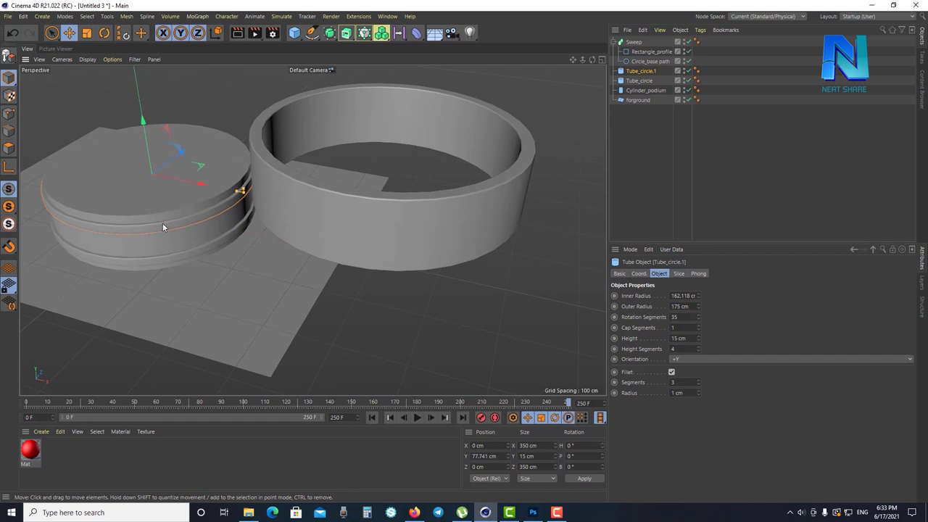
pyautogui.moveTo(162, 228); pyautogui.dragTo(247, 214, button='middle')
# Enable Fillet on Cylinder_podium's caps with a 1 cm radius
pyautogui.click(638, 99)
pyautogui.click(643, 90)
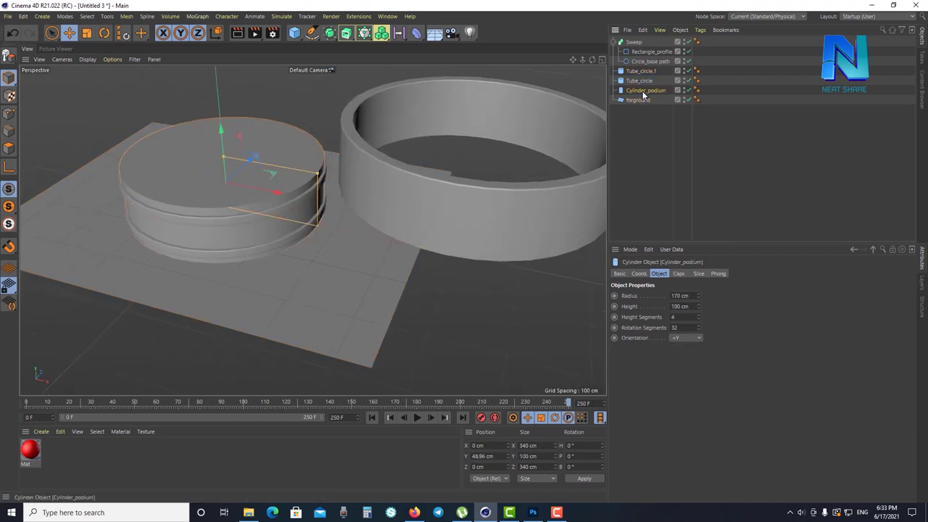
pyautogui.click(682, 274)
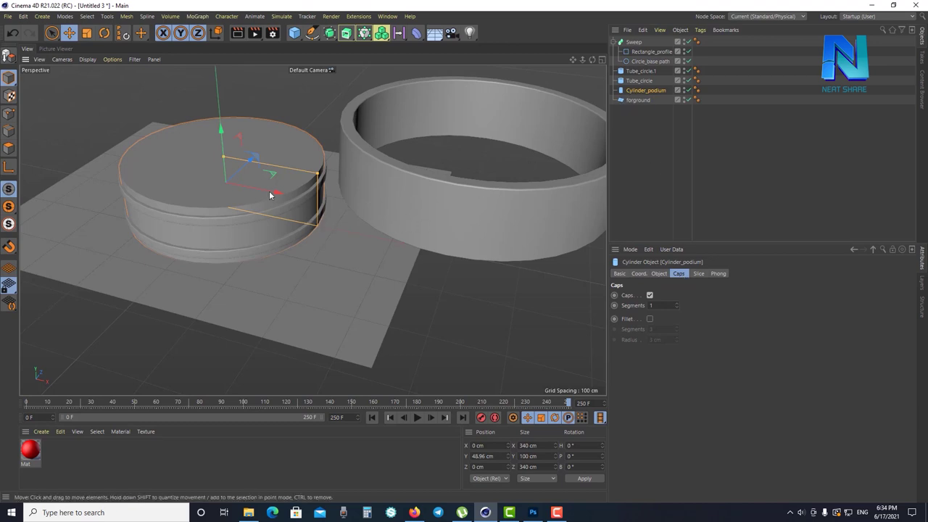
pyautogui.scroll(3, 338, 146)
pyautogui.scroll(2, 338, 147)
pyautogui.click(660, 273)
pyautogui.click(681, 273)
pyautogui.scroll(1, 321, 201)
pyautogui.scroll(1, 379, 180)
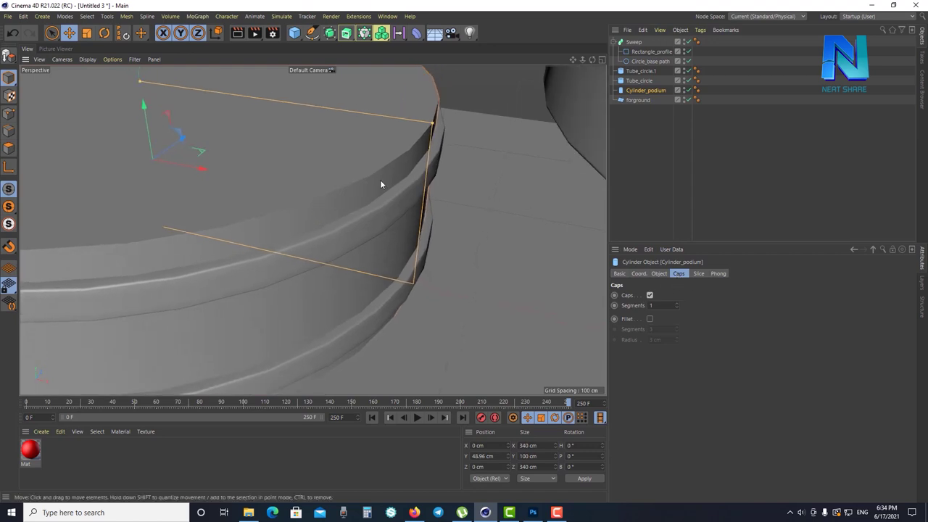
pyautogui.click(649, 319)
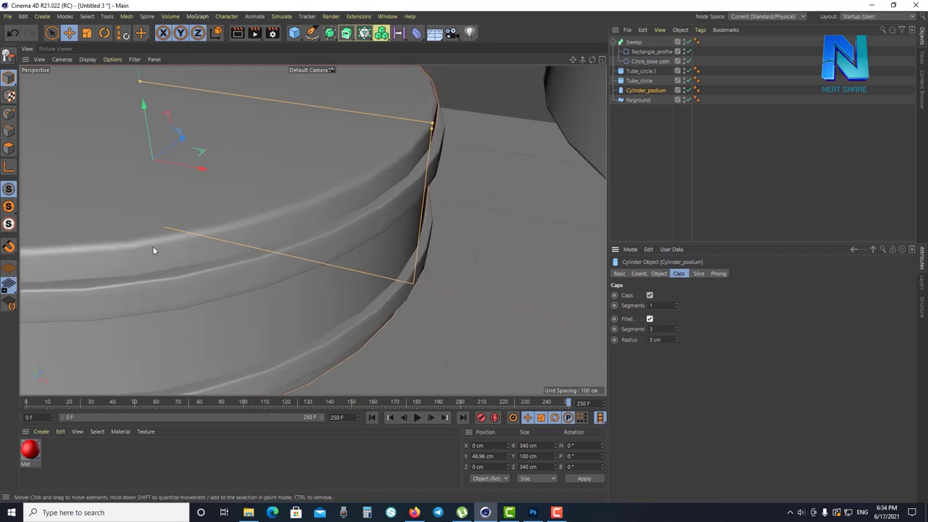
pyautogui.moveTo(656, 339); pyautogui.dragTo(636, 340)
pyautogui.write('1')
pyautogui.press('Return')
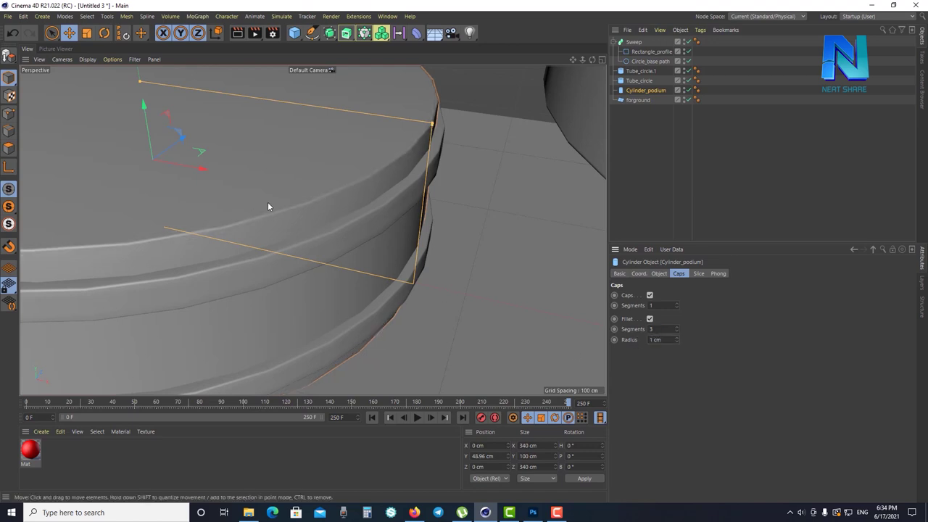
pyautogui.scroll(-3, 165, 232)
pyautogui.scroll(-3, 189, 302)
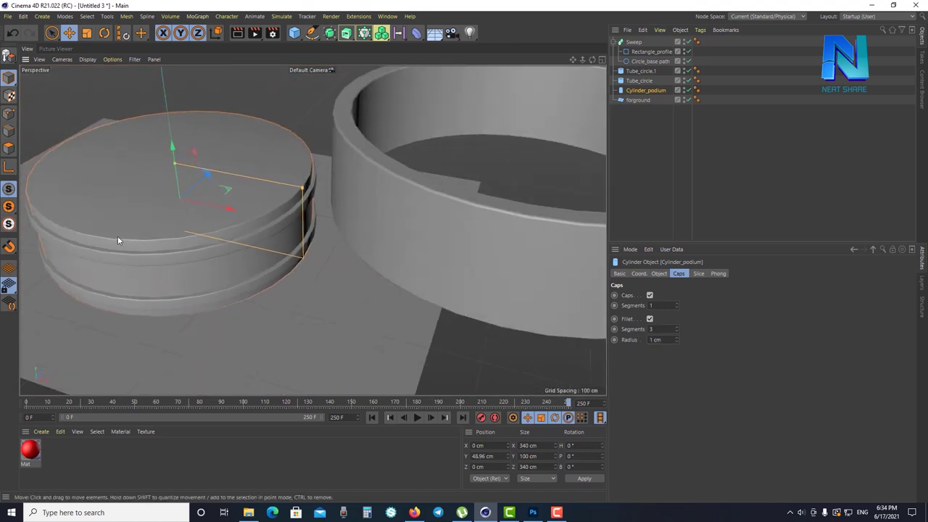
# Preview a render, then raise the cap fillet segments and radius to 2 cm
pyautogui.keyDown('alt'); pyautogui.moveTo(101, 261); pyautogui.dragTo(206, 323); pyautogui.keyUp('alt')
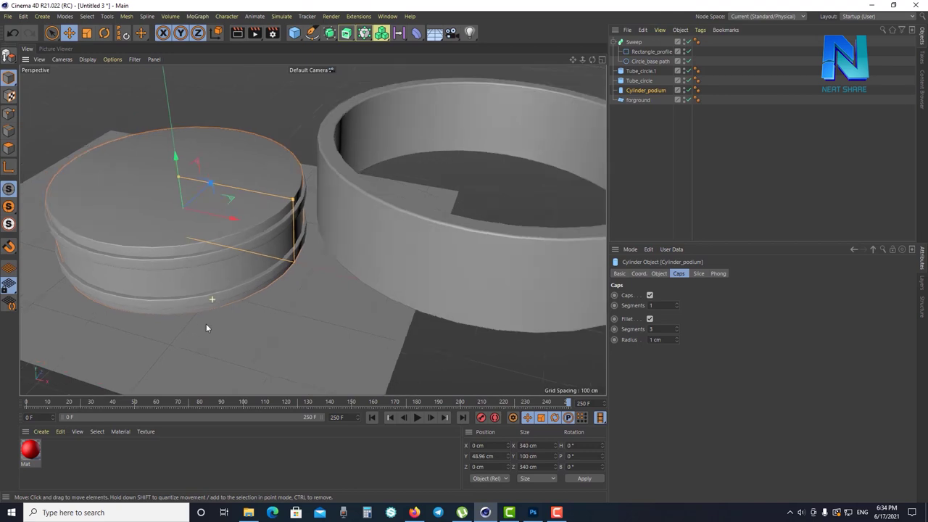
pyautogui.click(238, 33)
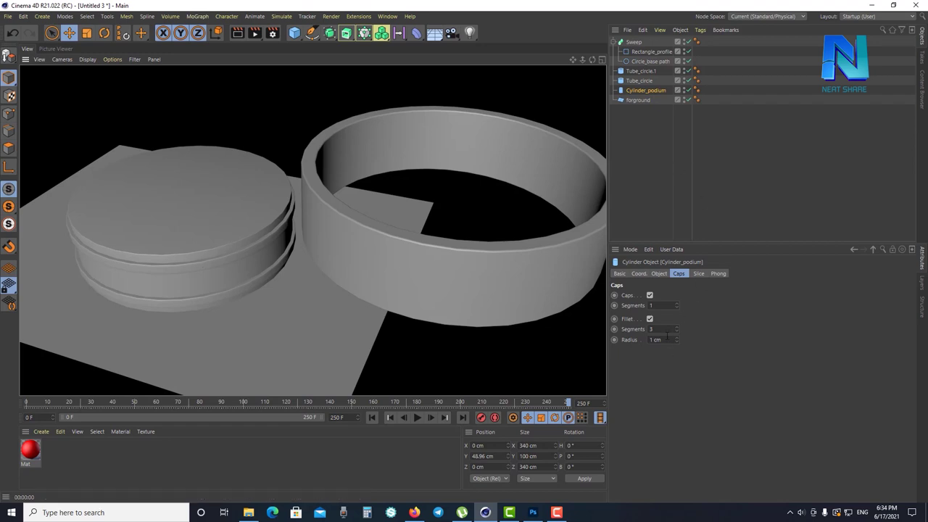
pyautogui.scroll(2, 242, 245)
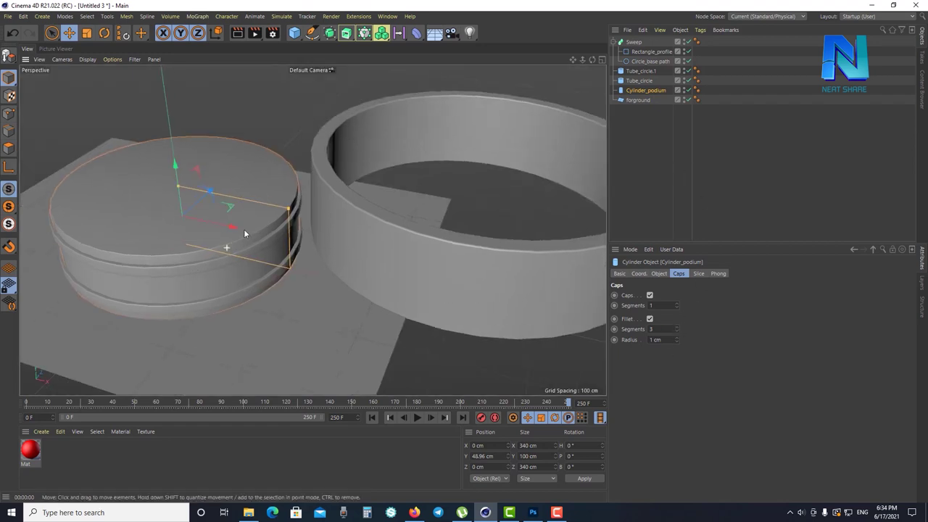
pyautogui.scroll(5, 282, 217)
pyautogui.click(676, 327)
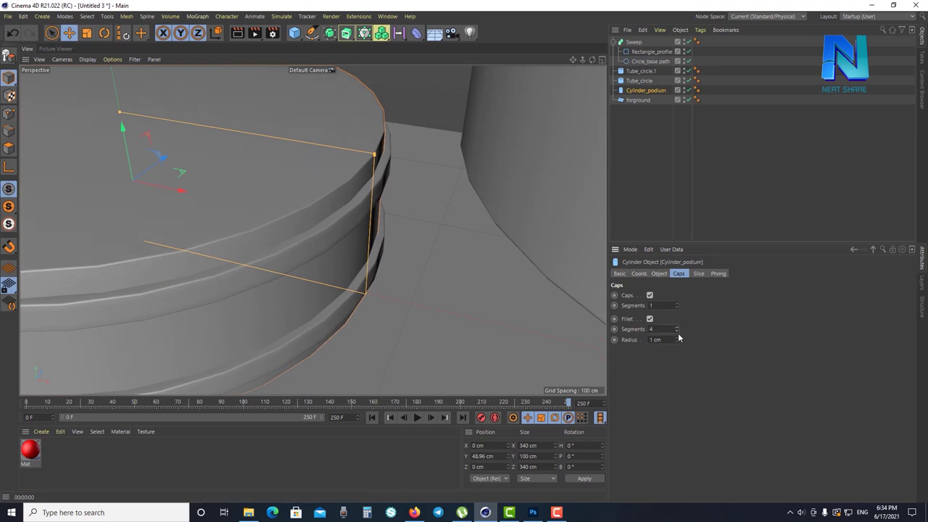
pyautogui.click(677, 338)
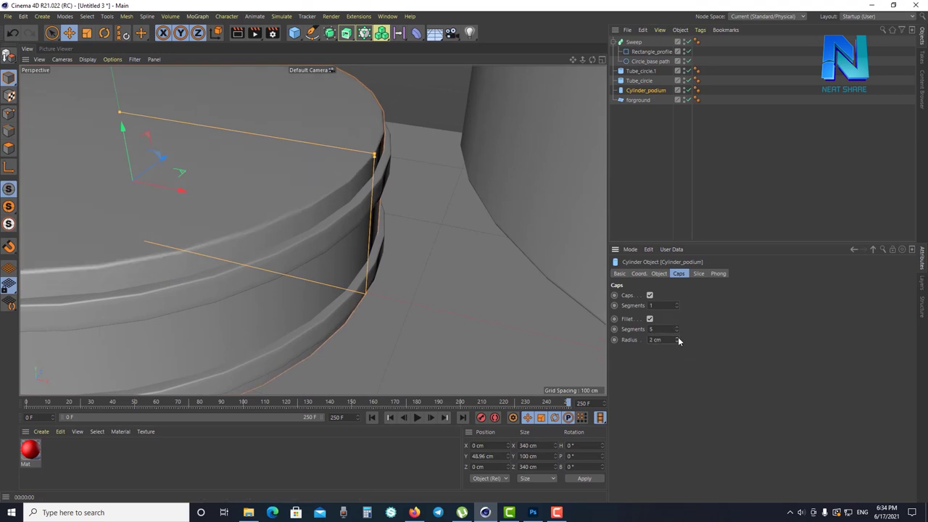
# Set the podium cylinder's Rotation Segments to 50
pyautogui.click(658, 274)
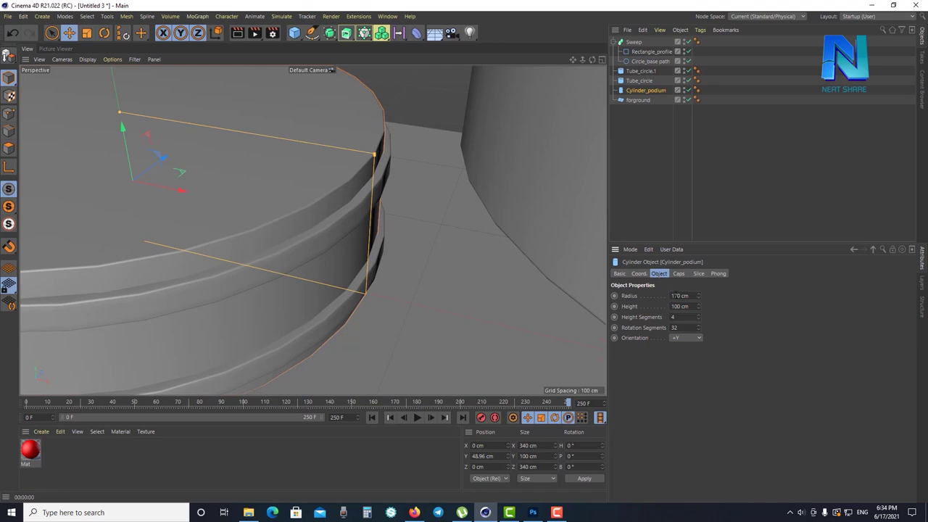
pyautogui.click(689, 327)
pyautogui.press('BackSpace')
pyautogui.write('50')
pyautogui.press('Return')
pyautogui.keyDown('alt'); pyautogui.moveTo(244, 270); pyautogui.dragTo(241, 287); pyautogui.keyUp('alt')
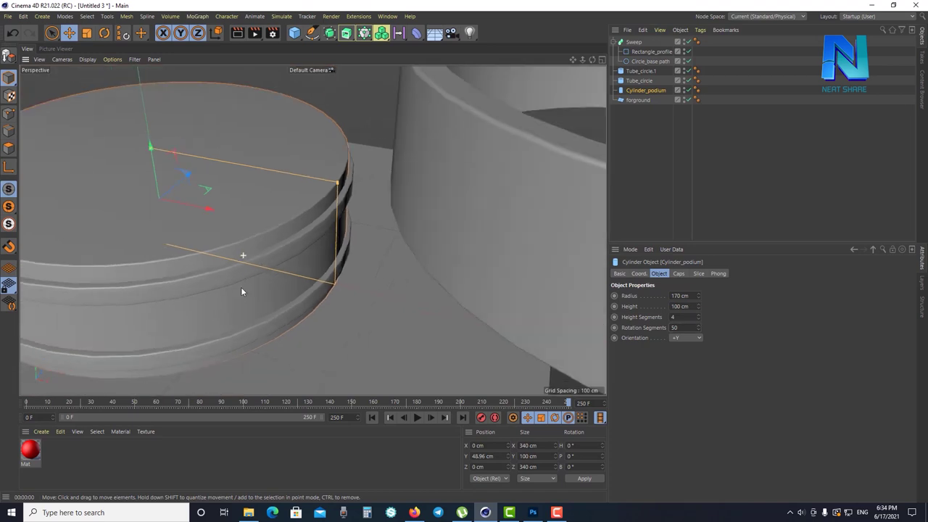
# Set Tube_circle's Rotation Segments to 50
pyautogui.click(638, 81)
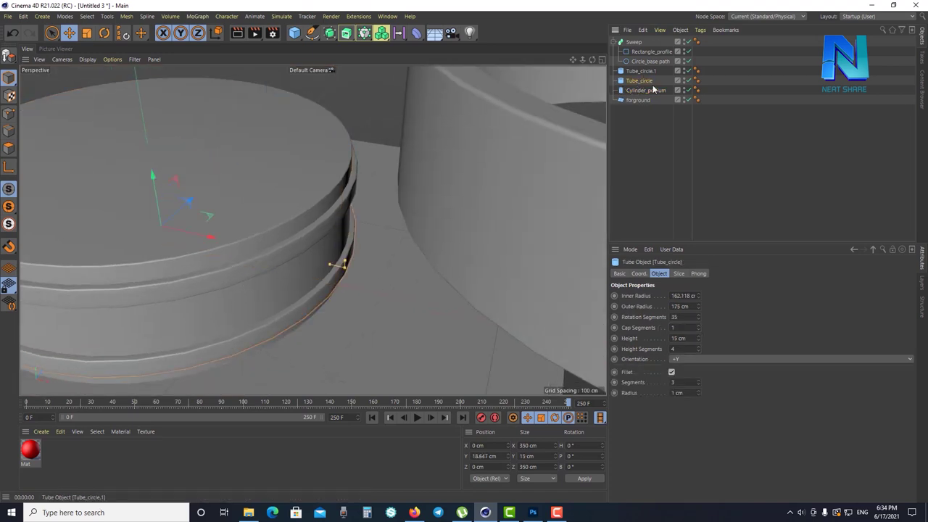
pyautogui.doubleClick(684, 317)
pyautogui.write('50')
pyautogui.press('Return')
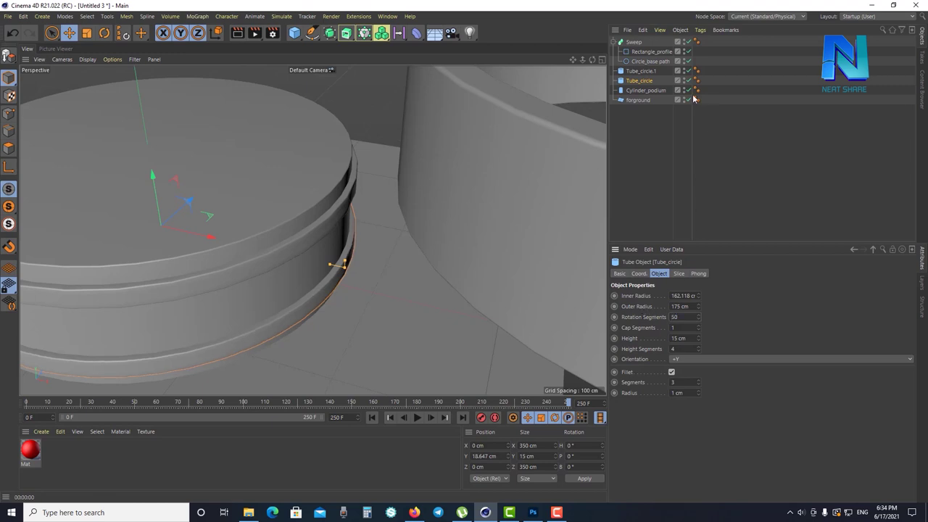
# Set Tube_circle.1's Rotation Segments to 50
pyautogui.click(641, 71)
pyautogui.doubleClick(691, 338)
pyautogui.doubleClick(676, 317)
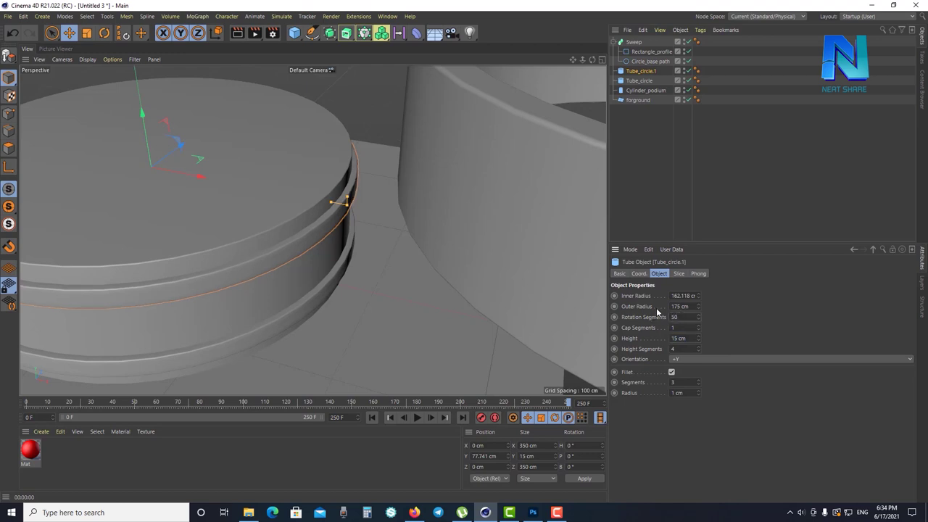
pyautogui.scroll(-3, 291, 305)
pyautogui.scroll(-2, 319, 297)
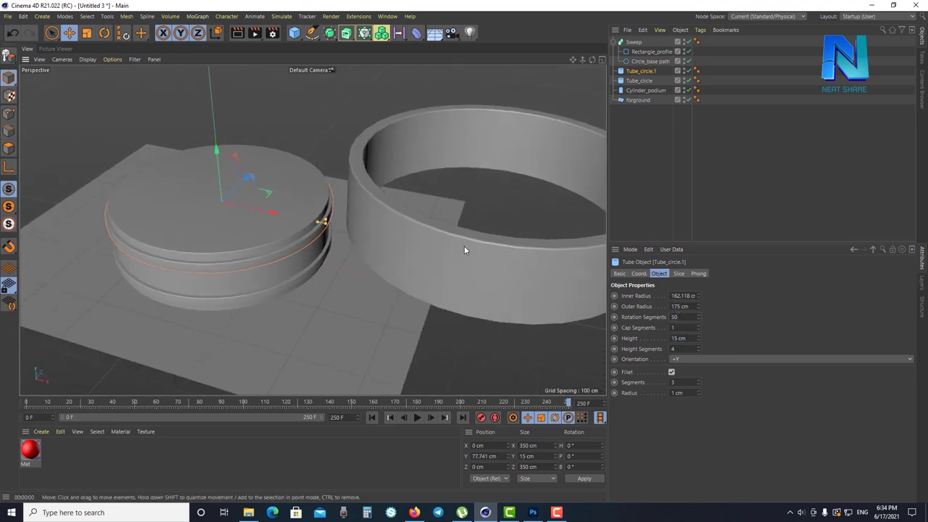
pyautogui.keyDown('alt'); pyautogui.moveTo(464, 246); pyautogui.dragTo(415, 232); pyautogui.keyUp('alt')
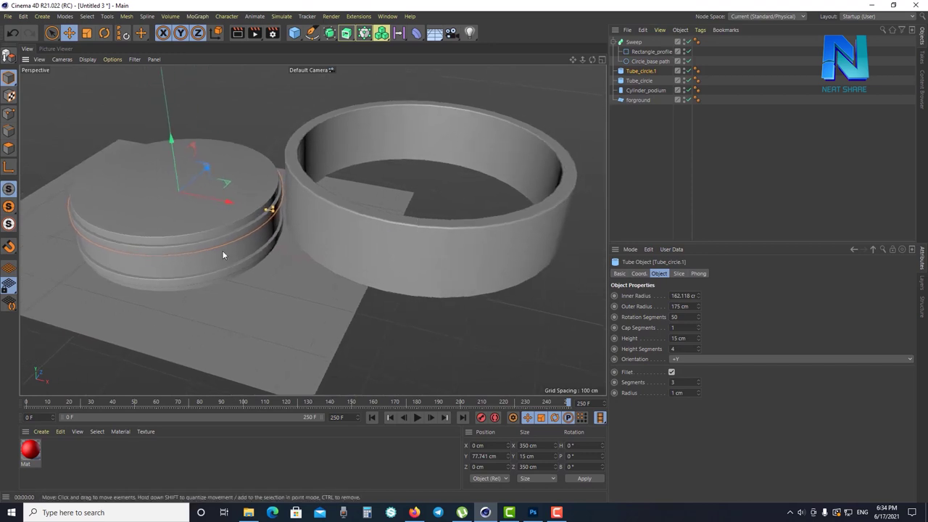
# Move the Sweep wall across onto the podium, centred near X 0.359 cm
pyautogui.click(639, 81)
pyautogui.click(530, 210)
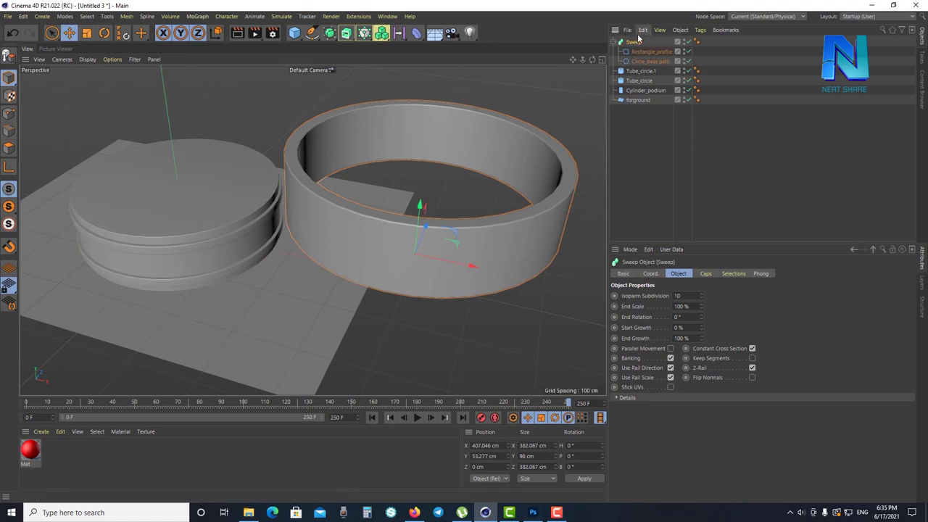
pyautogui.moveTo(456, 273); pyautogui.dragTo(461, 267)
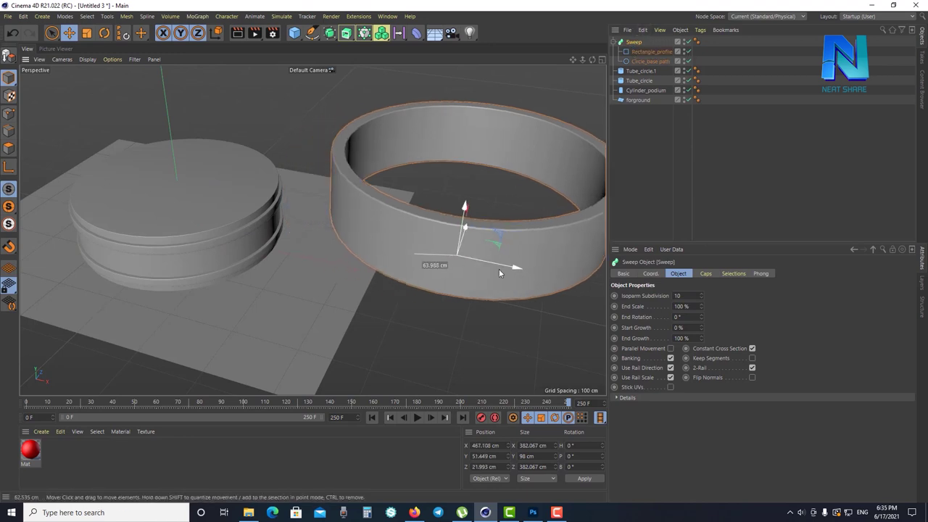
pyautogui.scroll(-5, 507, 279)
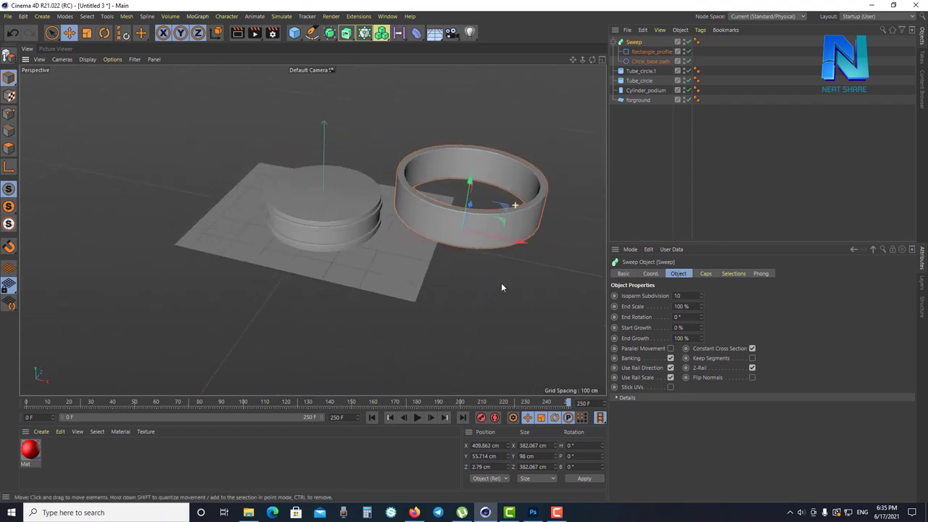
pyautogui.moveTo(517, 240)
pyautogui.mouseDown()
pyautogui.moveTo(547, 247)
pyautogui.moveTo(232, 221)
pyautogui.moveTo(200, 132)
pyautogui.moveTo(200, 147)
pyautogui.mouseUp()
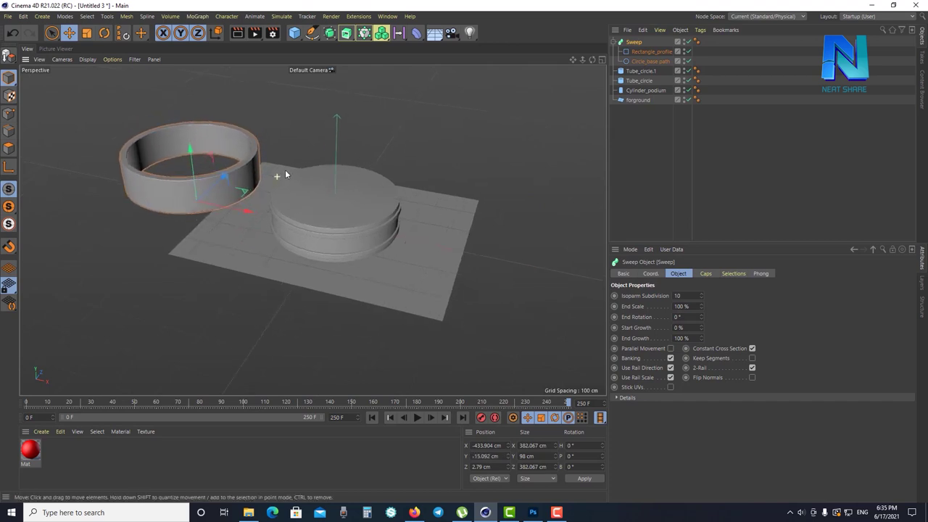
pyautogui.moveTo(241, 208)
pyautogui.mouseDown()
pyautogui.moveTo(372, 245)
pyautogui.moveTo(360, 236)
pyautogui.mouseUp()
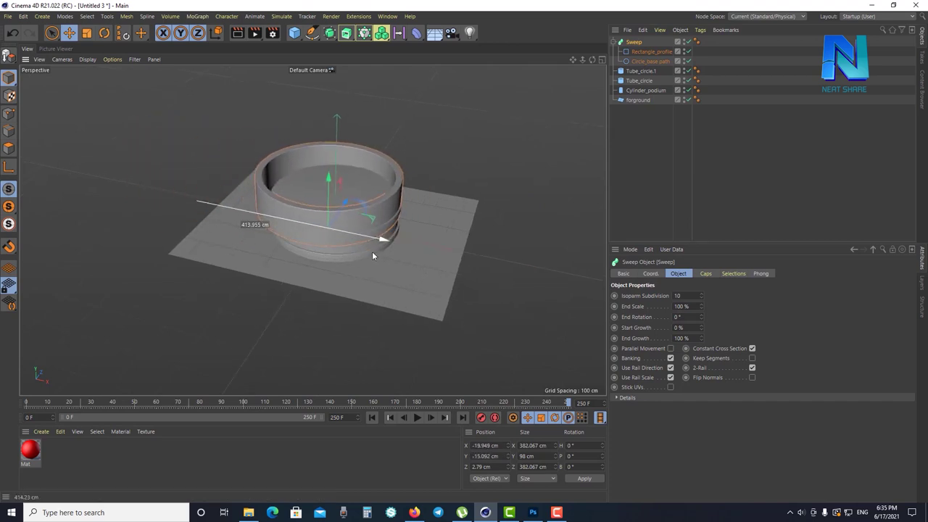
pyautogui.scroll(2, 361, 236)
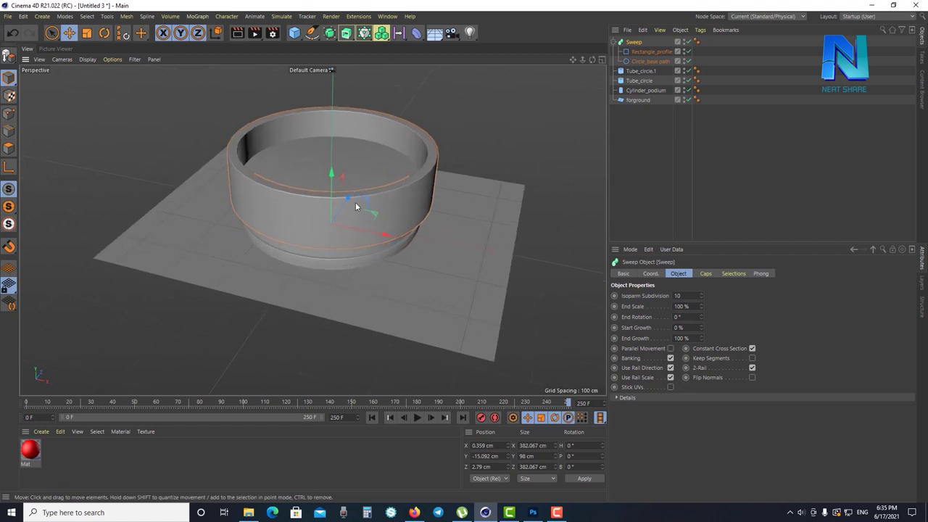
# Lower the Sweep along Y to -73.047 cm so it wraps the podium's side
pyautogui.moveTo(333, 219)
pyautogui.keyDown('alt'); pyautogui.mouseDown()
pyautogui.moveTo(369, 221)
pyautogui.moveTo(374, 204)
pyautogui.mouseUp(); pyautogui.keyUp('alt')
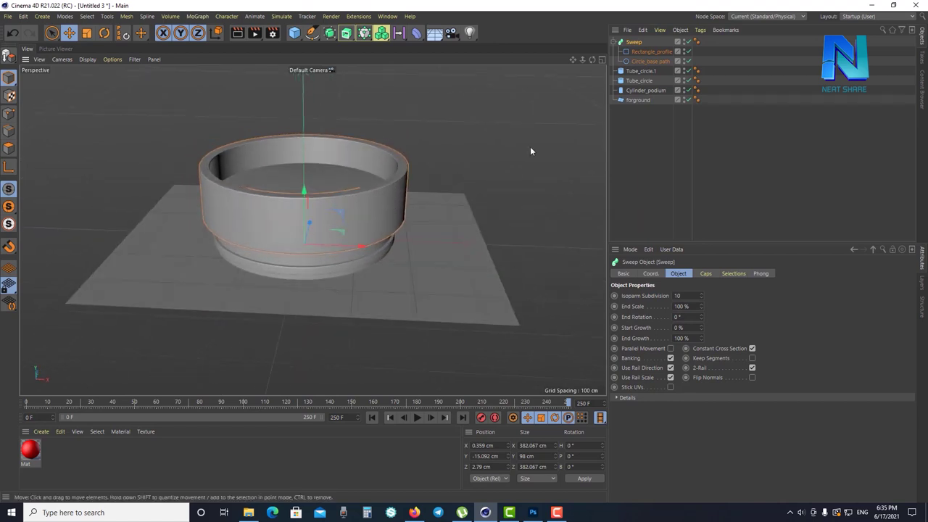
pyautogui.click(601, 59)
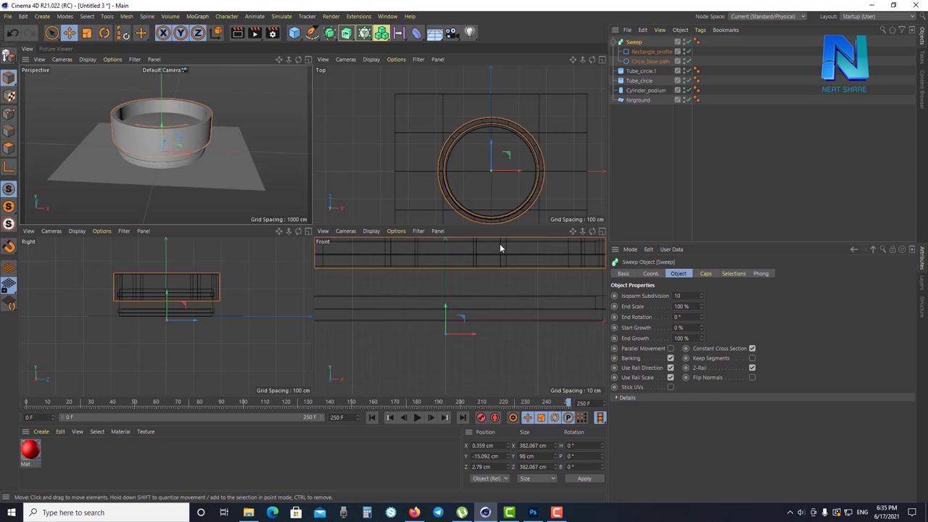
pyautogui.moveTo(313, 65); pyautogui.dragTo(314, 65)
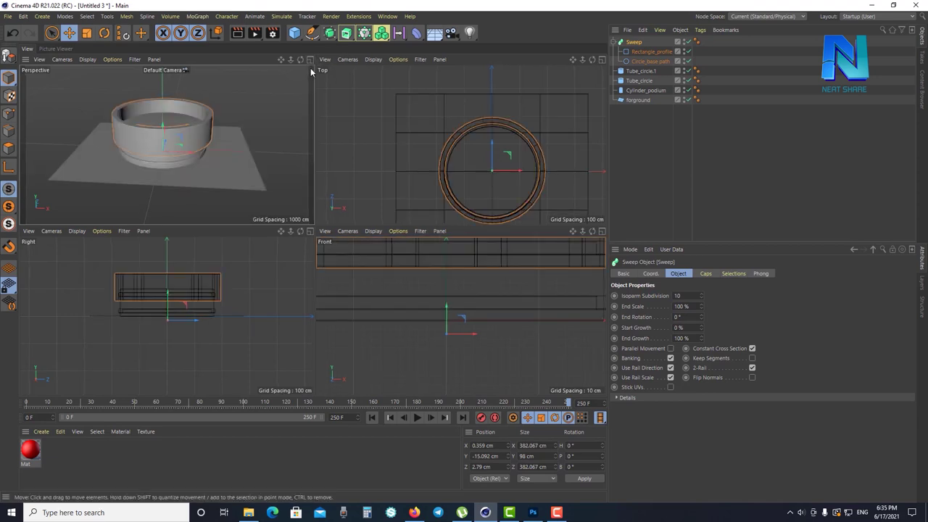
pyautogui.click(310, 60)
pyautogui.moveTo(300, 198); pyautogui.dragTo(311, 218)
pyautogui.scroll(3, 366, 218)
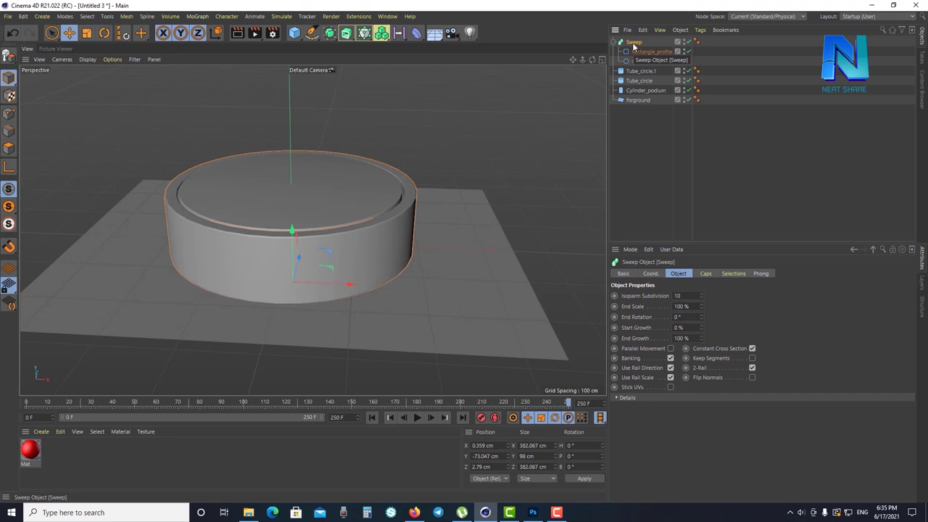
# Solo the Sweep wall with Viewport Solo Single, hiding the podium and floor
pyautogui.click(650, 274)
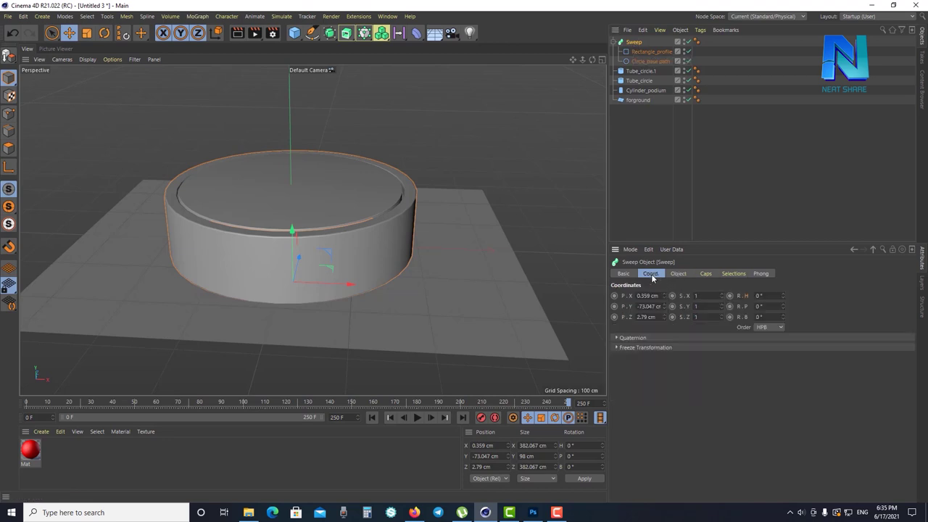
pyautogui.click(623, 273)
pyautogui.click(647, 273)
pyautogui.click(680, 275)
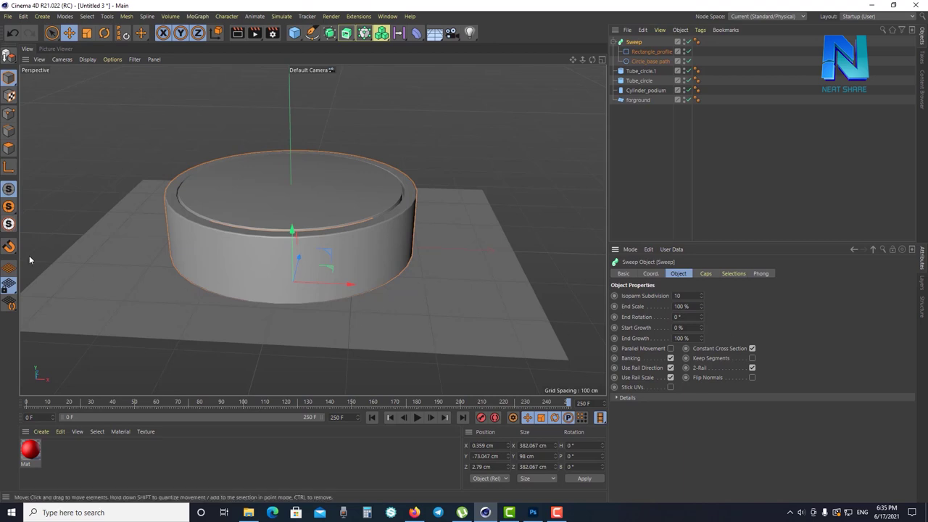
pyautogui.moveTo(8, 206); pyautogui.dragTo(50, 224)
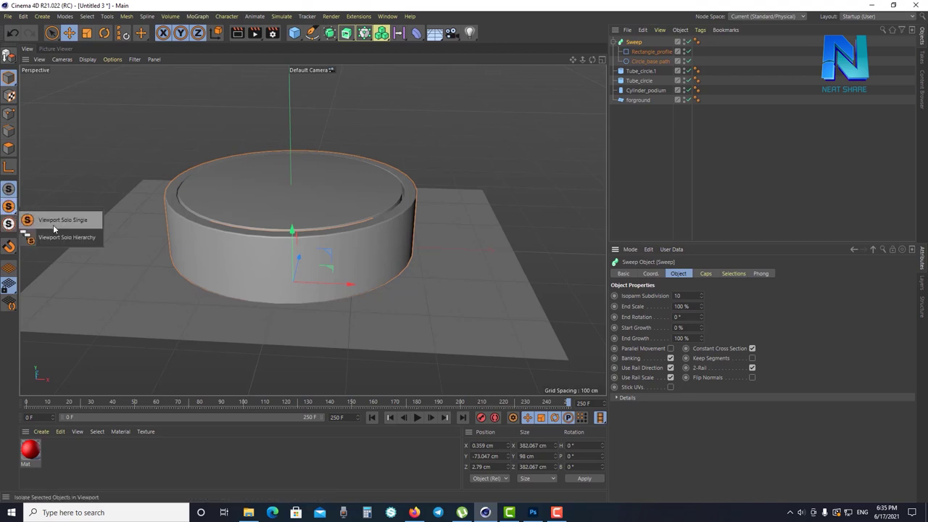
pyautogui.click(53, 227)
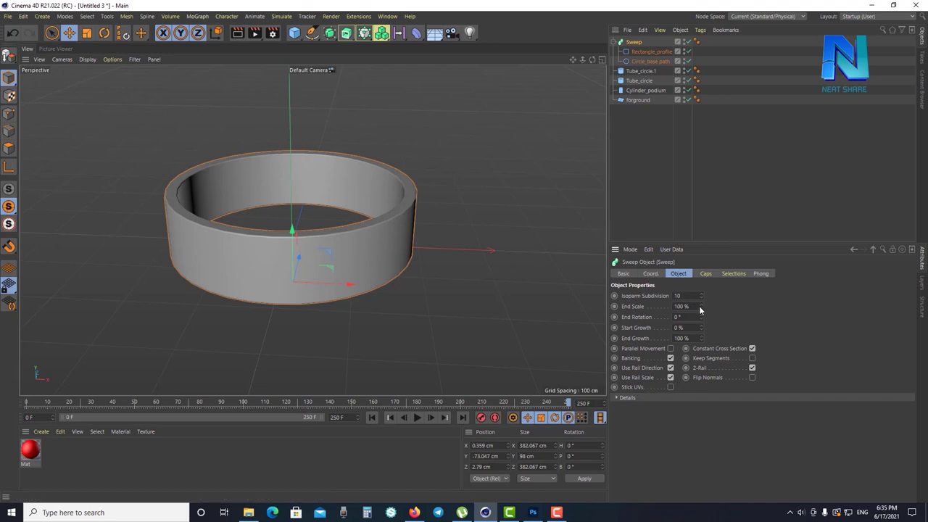
# Set the Sweep's End Scale to 0 % so the ring tapers to nothing
pyautogui.moveTo(701, 305); pyautogui.dragTo(630, 308)
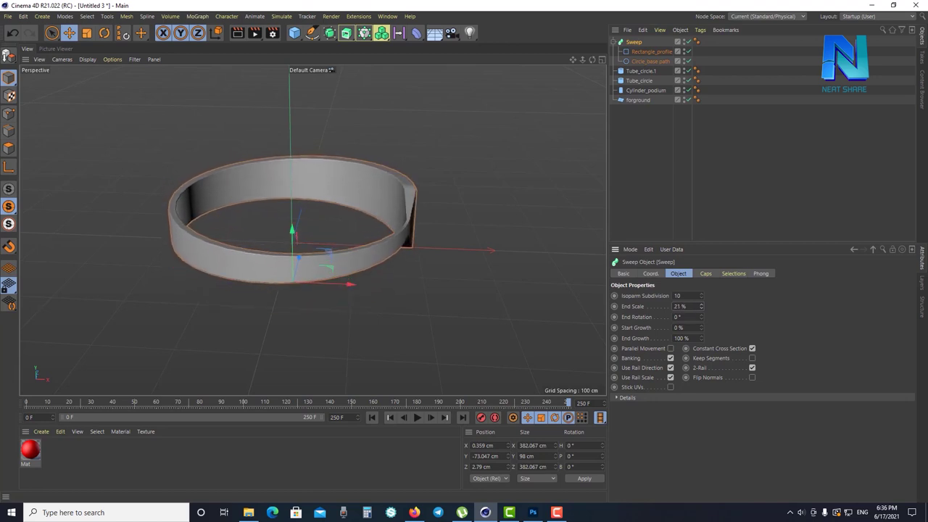
pyautogui.moveTo(630, 309)
pyautogui.mouseDown()
pyautogui.moveTo(688, 307)
pyautogui.moveTo(619, 309)
pyautogui.moveTo(673, 309)
pyautogui.mouseUp()
pyautogui.click(685, 317)
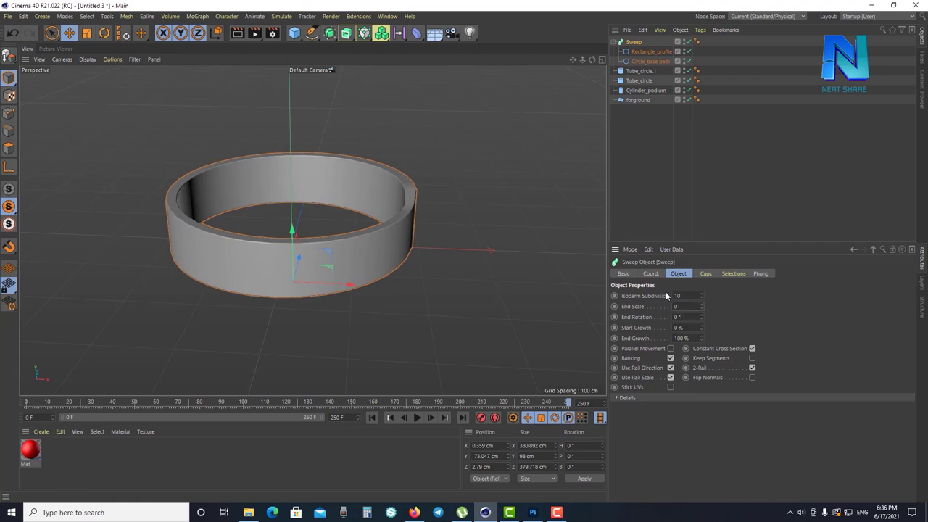
pyautogui.write('0')
pyautogui.press('Return')
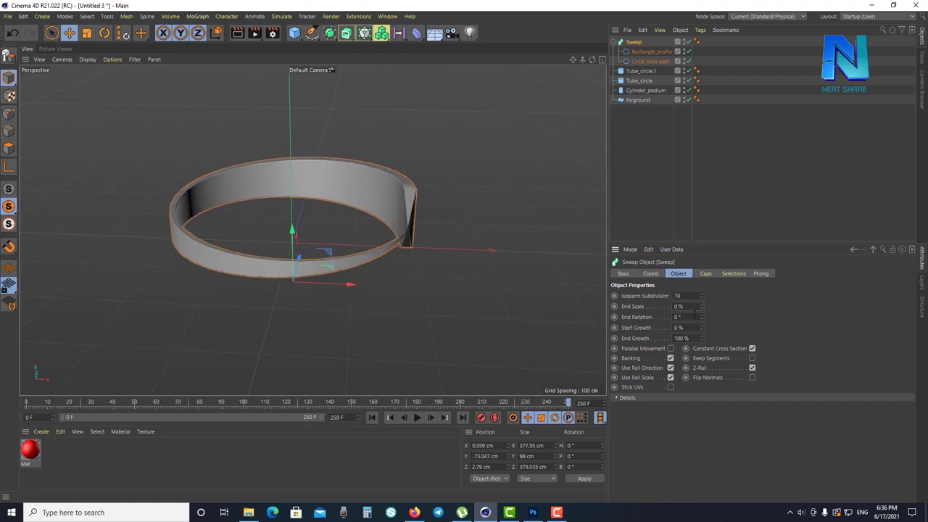
pyautogui.moveTo(410, 213)
pyautogui.keyDown('alt'); pyautogui.mouseDown()
pyautogui.moveTo(313, 214)
pyautogui.moveTo(429, 222)
pyautogui.moveTo(394, 209)
pyautogui.moveTo(423, 208)
pyautogui.mouseUp(); pyautogui.keyUp('alt')
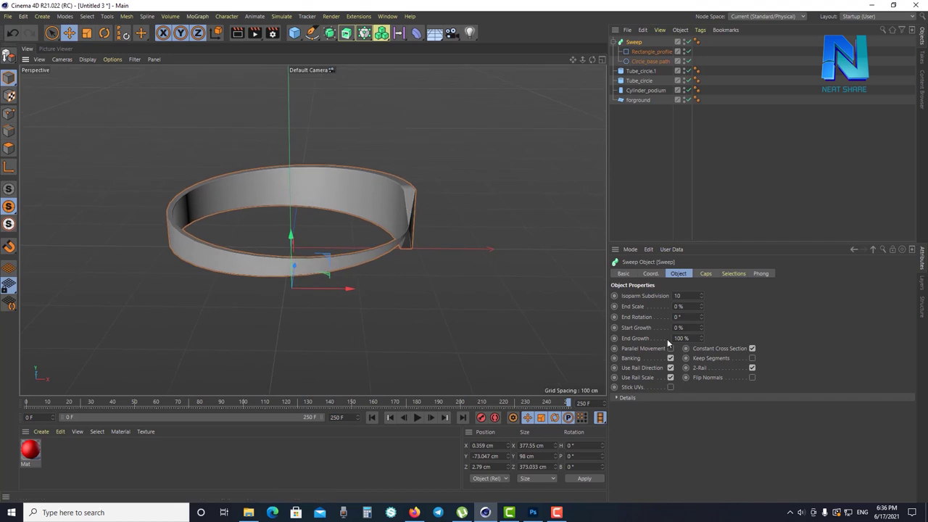
# Try a twist with End Rotation, then reset it to 0°
pyautogui.moveTo(701, 316)
pyautogui.mouseDown()
pyautogui.moveTo(701, 348)
pyautogui.moveTo(701, 317)
pyautogui.moveTo(619, 315)
pyautogui.mouseUp()
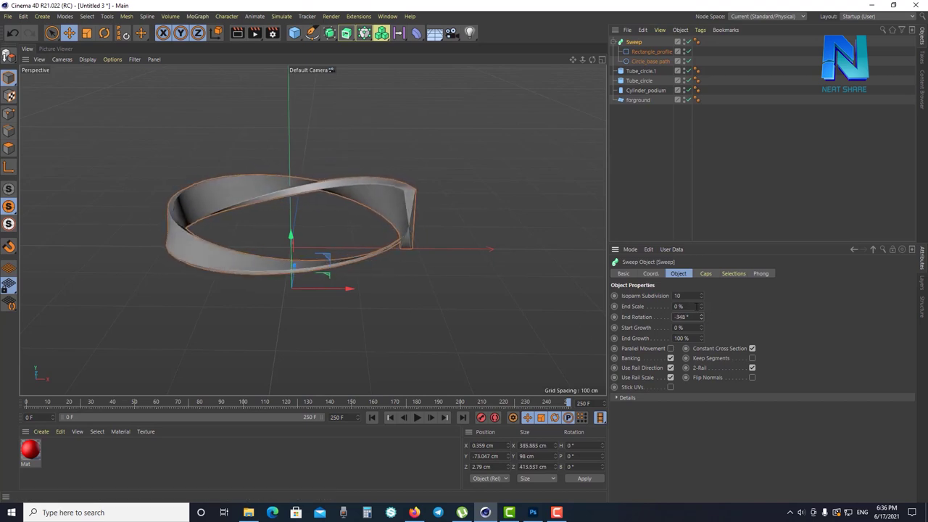
pyautogui.doubleClick(681, 317)
pyautogui.write('0')
pyautogui.press('Return')
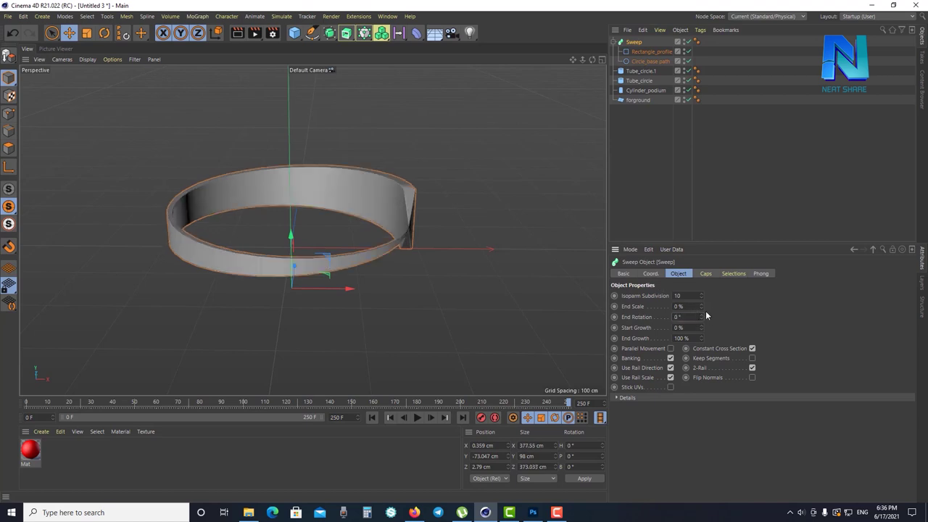
pyautogui.moveTo(702, 317)
pyautogui.mouseDown()
pyautogui.moveTo(349, 221)
pyautogui.moveTo(326, 298)
pyautogui.moveTo(169, 267)
pyautogui.moveTo(483, 238)
pyautogui.moveTo(415, 232)
pyautogui.moveTo(343, 246)
pyautogui.mouseUp()
pyautogui.click(237, 32)
pyautogui.click(445, 190)
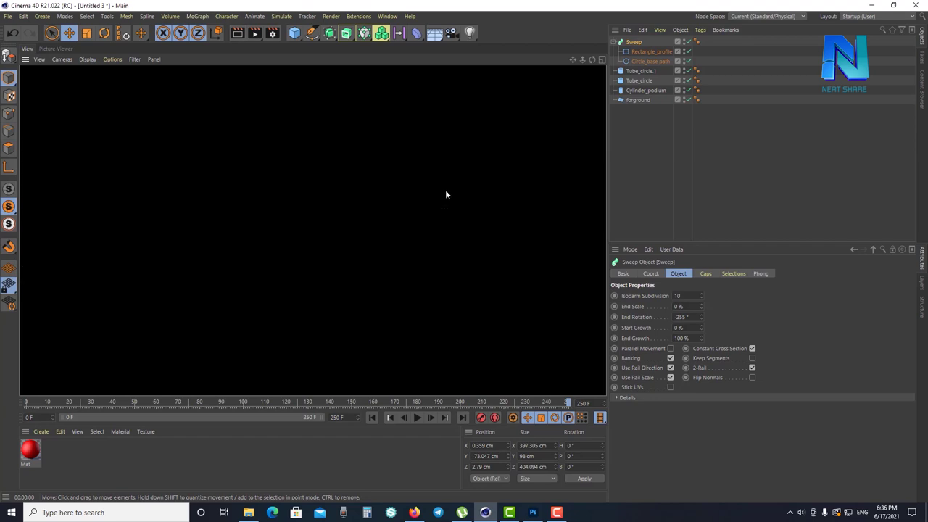
pyautogui.moveTo(333, 223)
pyautogui.keyDown('alt'); pyautogui.mouseDown()
pyautogui.moveTo(225, 294)
pyautogui.moveTo(366, 282)
pyautogui.moveTo(319, 221)
pyautogui.moveTo(274, 224)
pyautogui.mouseUp(); pyautogui.keyUp('alt')
pyautogui.click(632, 41)
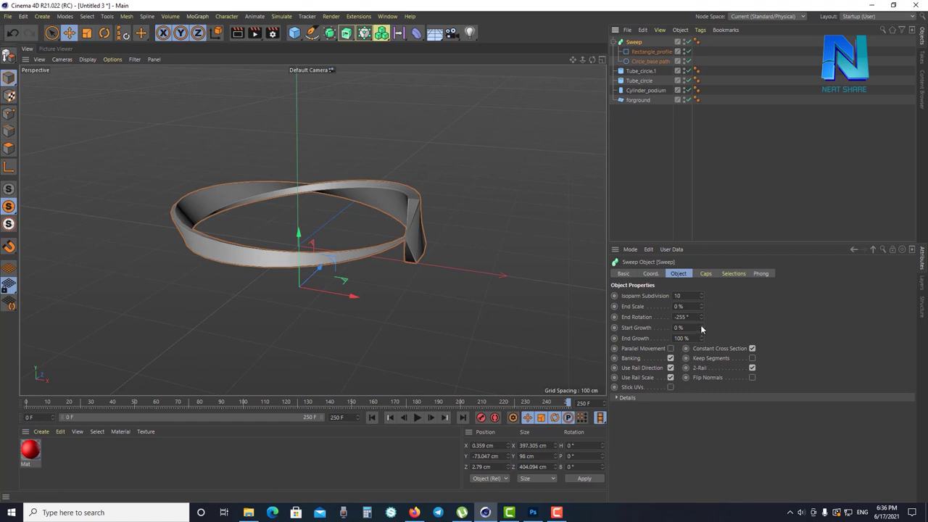
pyautogui.moveTo(701, 331)
pyautogui.mouseDown()
pyautogui.moveTo(768, 331)
pyautogui.moveTo(633, 338)
pyautogui.moveTo(694, 338)
pyautogui.mouseUp()
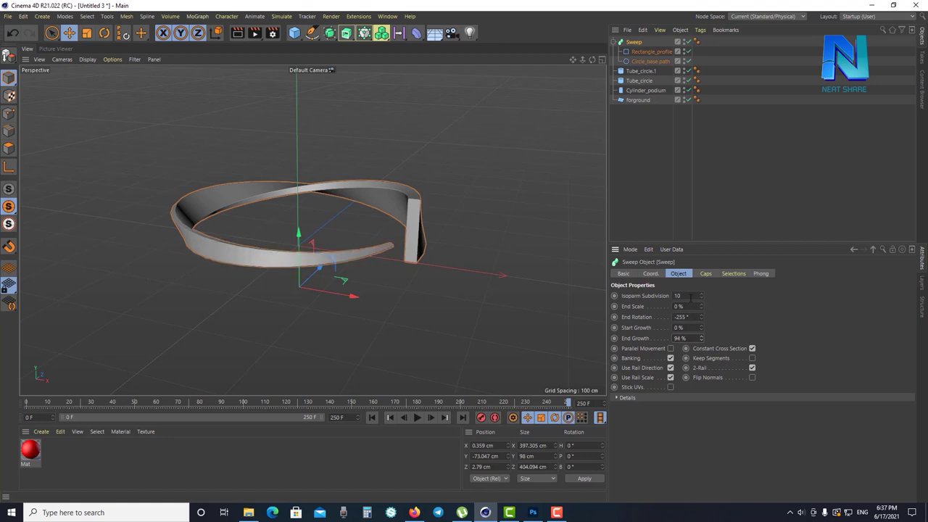
pyautogui.click(678, 306)
pyautogui.moveTo(701, 319); pyautogui.dragTo(702, 316)
pyautogui.write('0')
pyautogui.press('Return')
pyautogui.click(694, 336)
pyautogui.write('0')
pyautogui.press('Return')
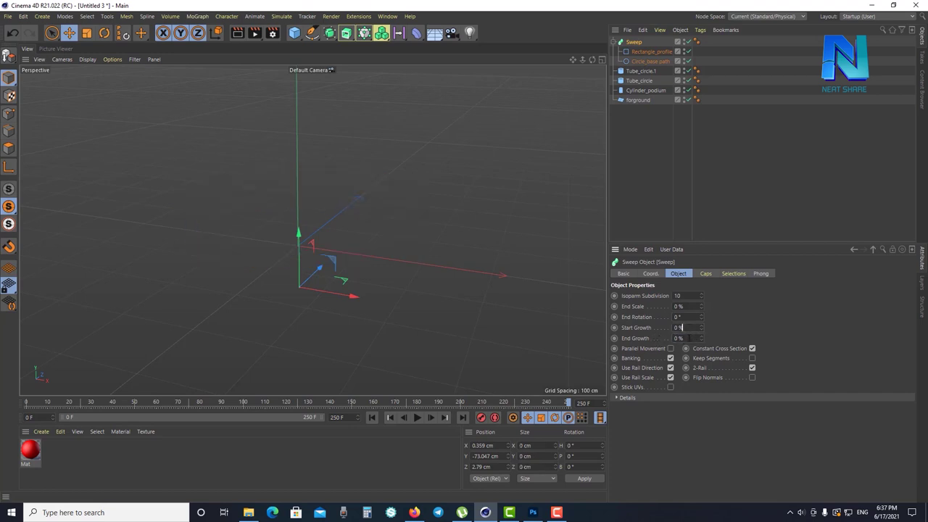
pyautogui.press('Return')
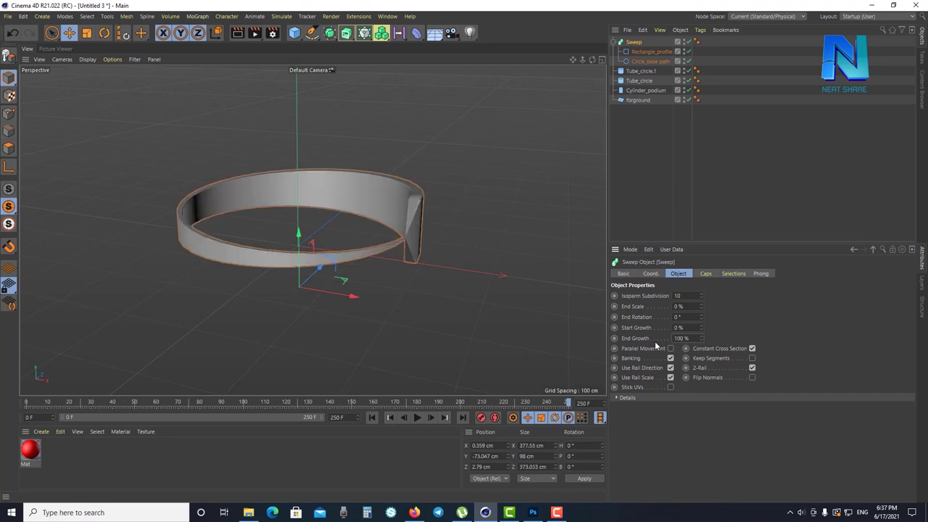
# Reset End Scale to its default 100 % and turn off Viewport Solo
pyautogui.rightClick(632, 308)
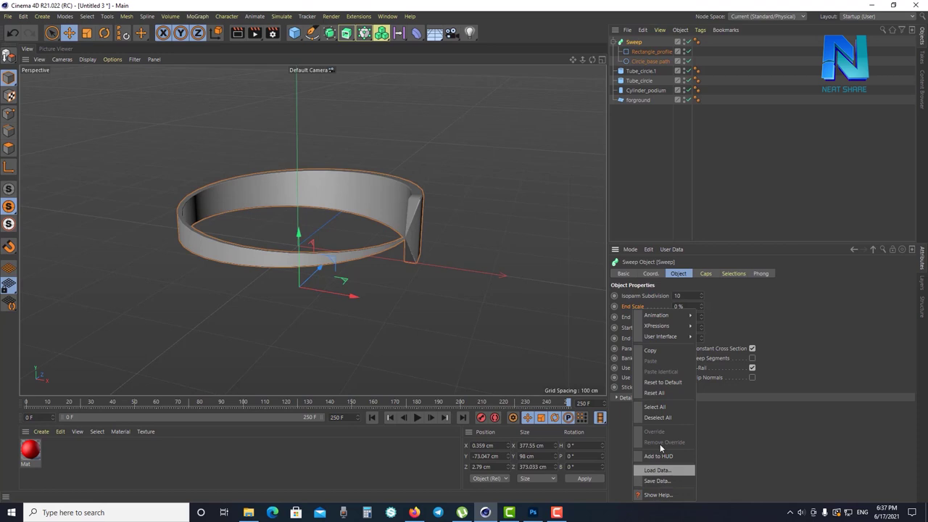
pyautogui.click(663, 382)
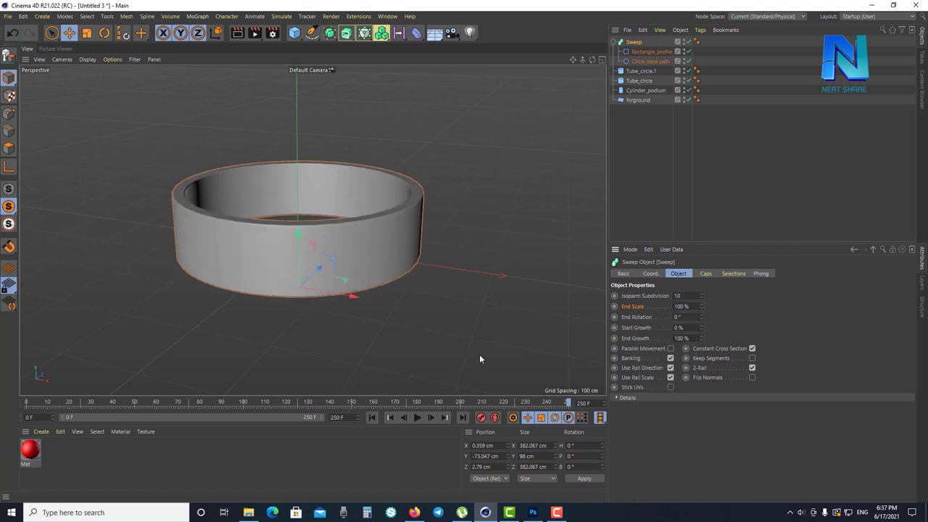
pyautogui.click(9, 189)
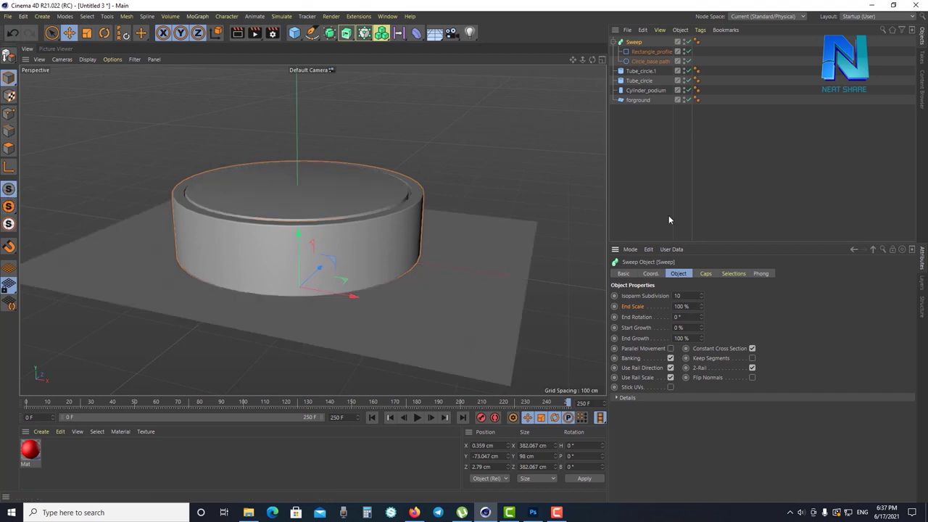
# Make Rectangle_profile 345 cm tall and move the Sweep to Y -43.961 cm
pyautogui.click(649, 53)
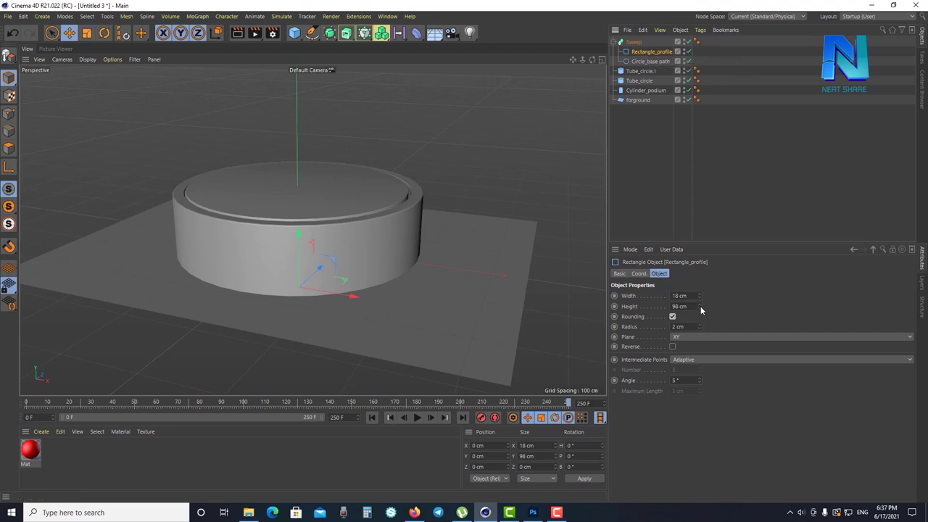
pyautogui.moveTo(699, 306); pyautogui.dragTo(578, 315)
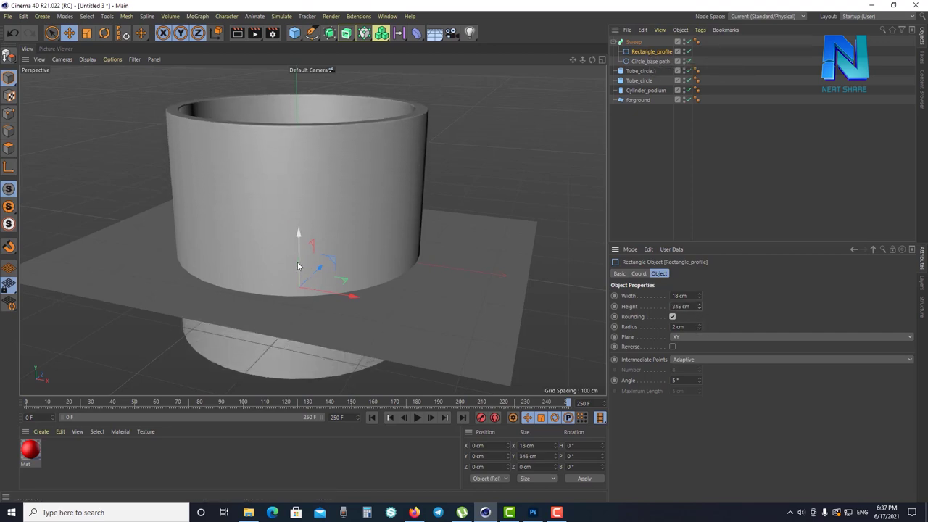
pyautogui.moveTo(298, 266); pyautogui.dragTo(298, 261)
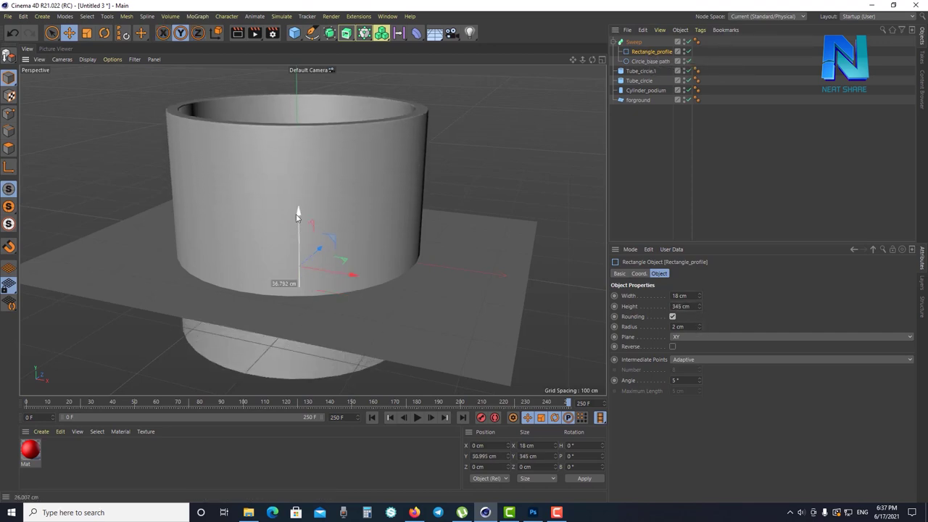
pyautogui.click(632, 42)
pyautogui.moveTo(302, 240); pyautogui.dragTo(316, 234)
pyautogui.keyDown('alt'); pyautogui.moveTo(402, 301); pyautogui.dragTo(384, 339); pyautogui.keyUp('alt')
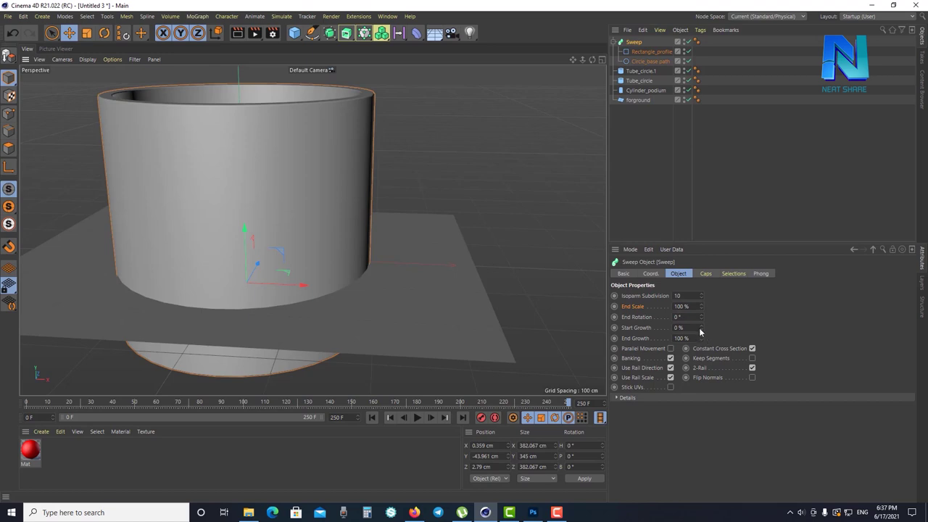
# Try the growth values, then set the sweep's End Scale to 0% so the wall tapers
pyautogui.moveTo(700, 327); pyautogui.dragTo(700, 328)
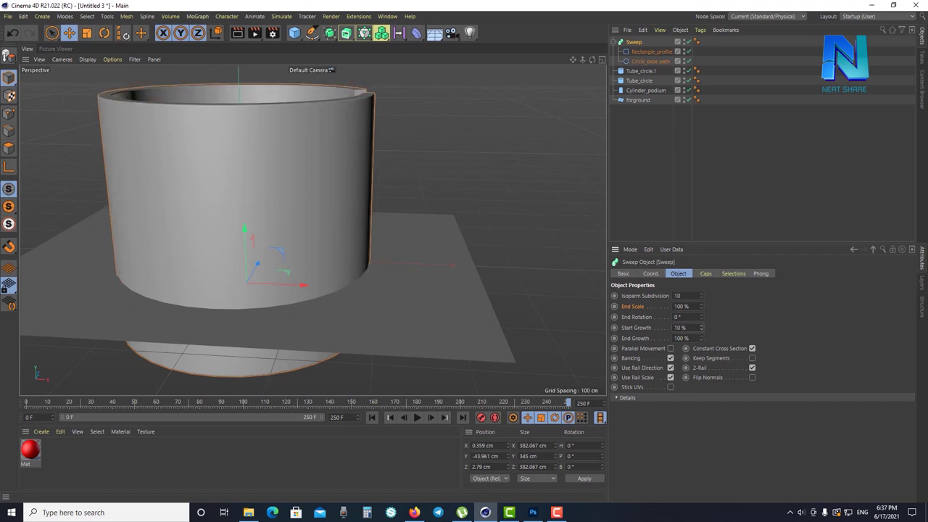
pyautogui.moveTo(700, 338); pyautogui.dragTo(700, 368)
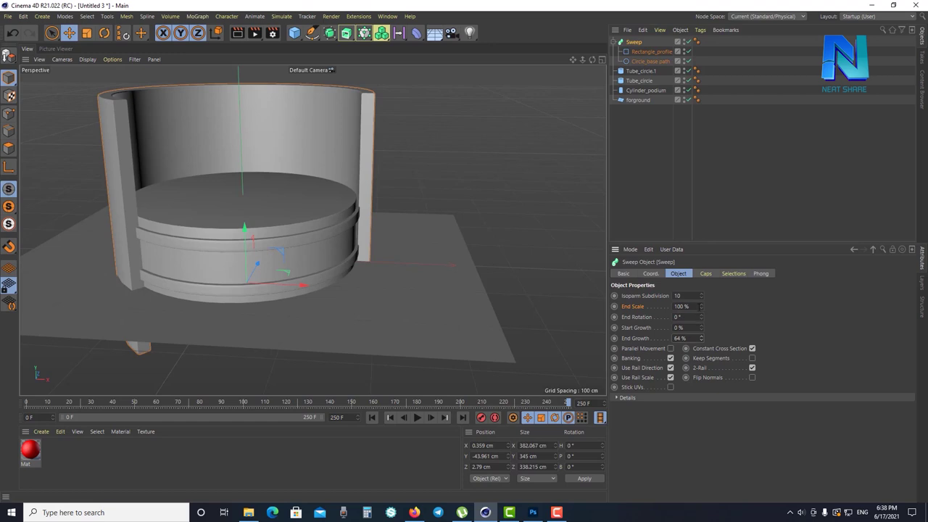
pyautogui.doubleClick(686, 305)
pyautogui.write('0')
pyautogui.press('Return')
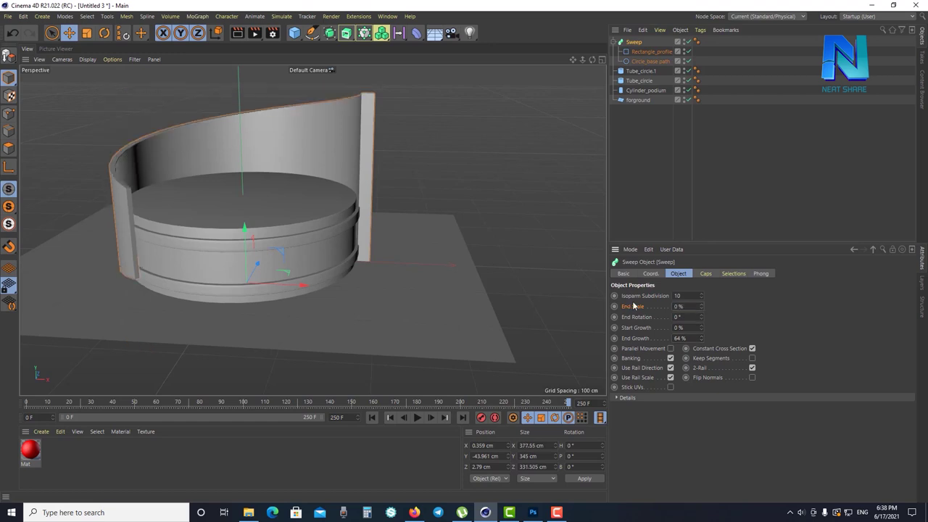
# Extend End Growth so the wall wraps further around the podium and raise the sweep on Y
pyautogui.moveTo(279, 261)
pyautogui.keyDown('alt'); pyautogui.mouseDown()
pyautogui.moveTo(398, 263)
pyautogui.moveTo(277, 255)
pyautogui.moveTo(265, 245)
pyautogui.moveTo(261, 156)
pyautogui.moveTo(274, 93)
pyautogui.moveTo(269, 141)
pyautogui.moveTo(340, 168)
pyautogui.moveTo(290, 193)
pyautogui.moveTo(319, 171)
pyautogui.moveTo(267, 190)
pyautogui.moveTo(295, 194)
pyautogui.moveTo(292, 149)
pyautogui.moveTo(280, 209)
pyautogui.mouseUp(); pyautogui.keyUp('alt')
pyautogui.scroll(-3, 333, 172)
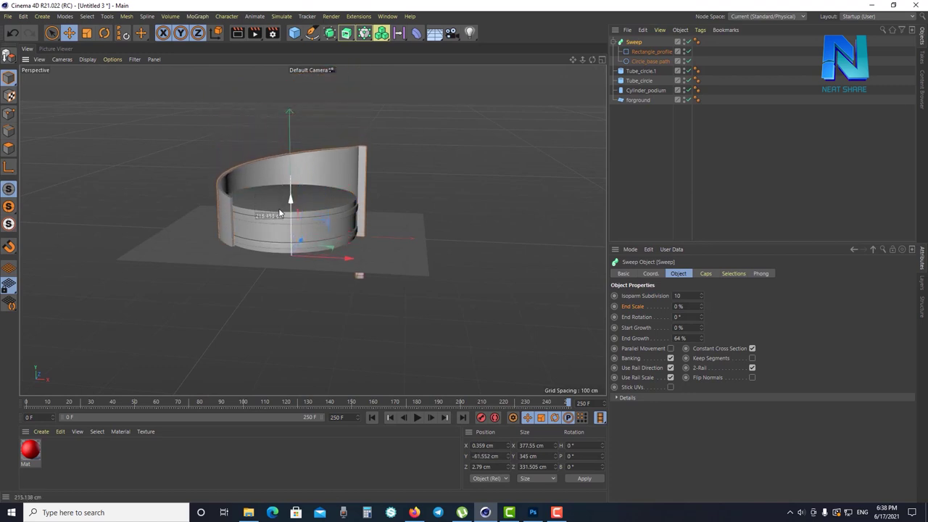
pyautogui.keyDown('alt'); pyautogui.moveTo(328, 203); pyautogui.dragTo(329, 200); pyautogui.keyUp('alt')
pyautogui.scroll(3, 329, 200)
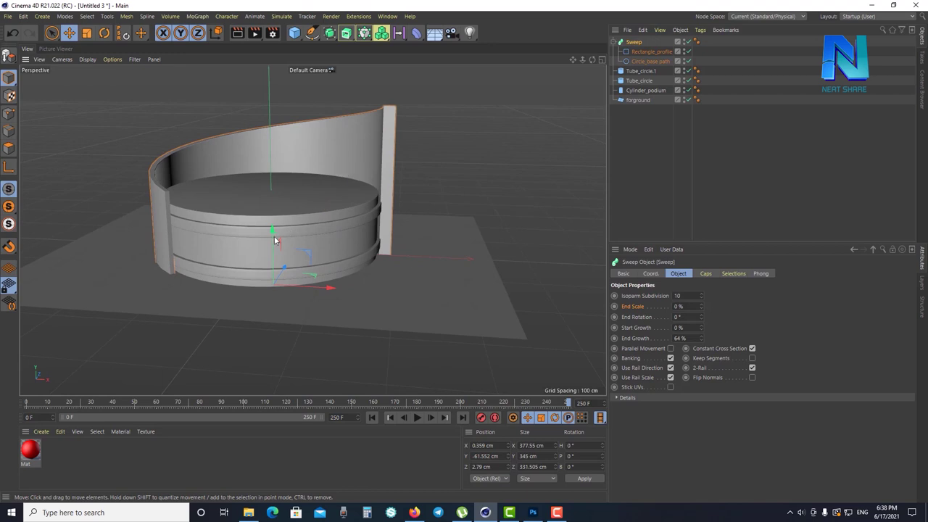
pyautogui.moveTo(700, 338)
pyautogui.mouseDown()
pyautogui.moveTo(701, 319)
pyautogui.moveTo(701, 334)
pyautogui.mouseUp()
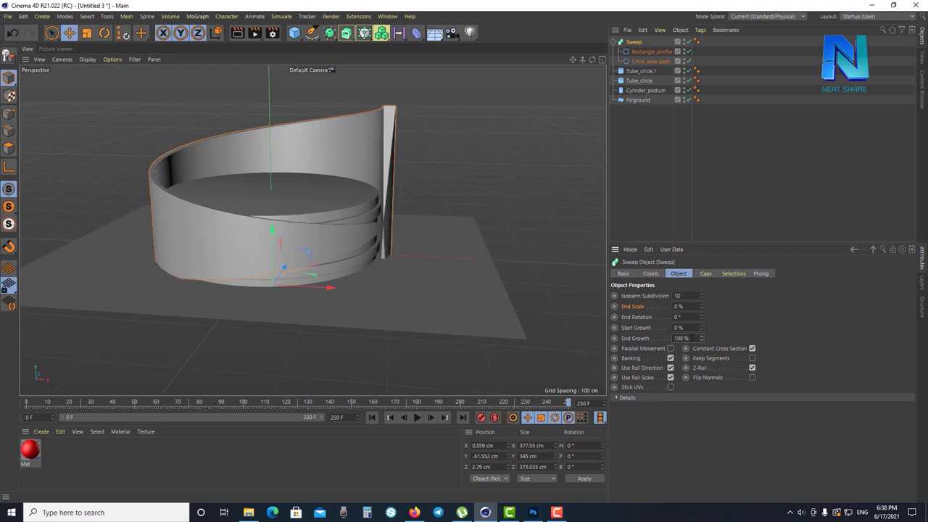
pyautogui.moveTo(271, 232)
pyautogui.mouseDown()
pyautogui.moveTo(268, 240)
pyautogui.moveTo(279, 196)
pyautogui.mouseUp()
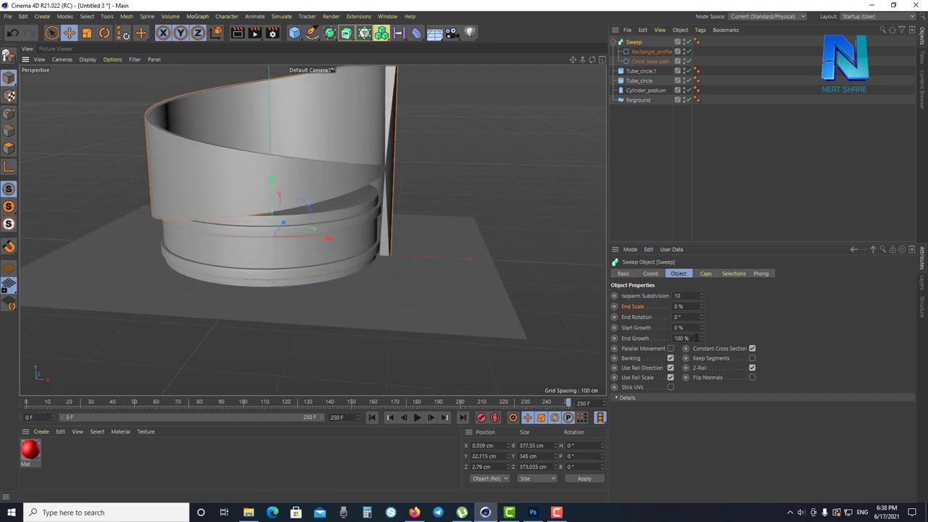
# Move the sweep vertically to adjust its height around the podium
pyautogui.rightClick(634, 340)
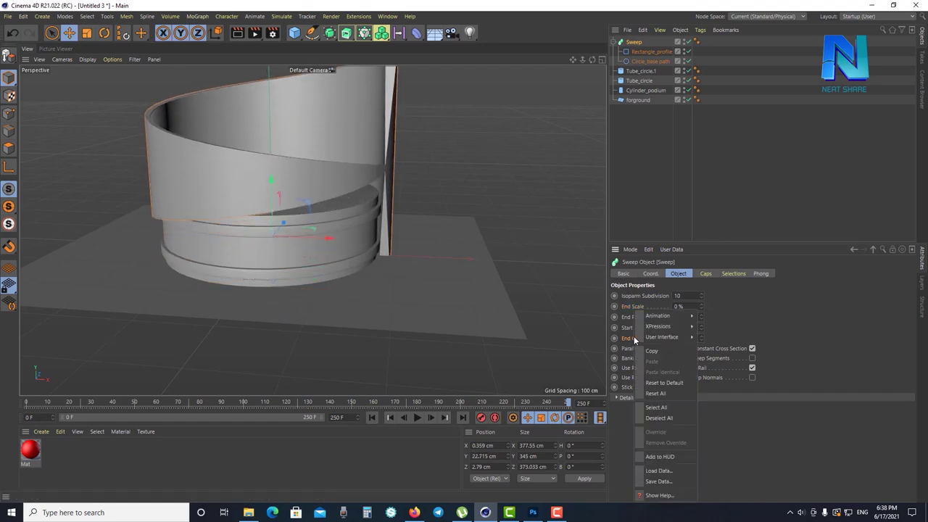
pyautogui.click(773, 347)
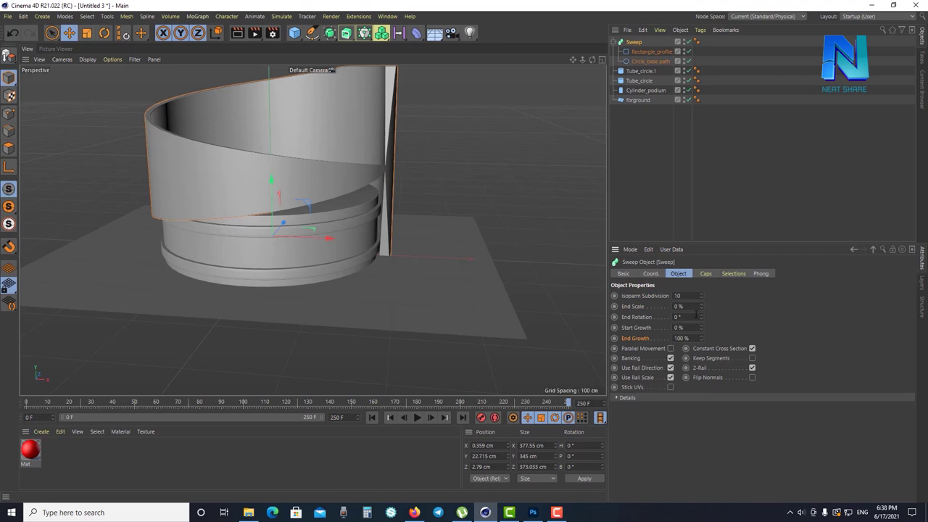
pyautogui.click(638, 306)
pyautogui.moveTo(270, 185)
pyautogui.mouseDown()
pyautogui.moveTo(281, 269)
pyautogui.moveTo(288, 266)
pyautogui.mouseUp()
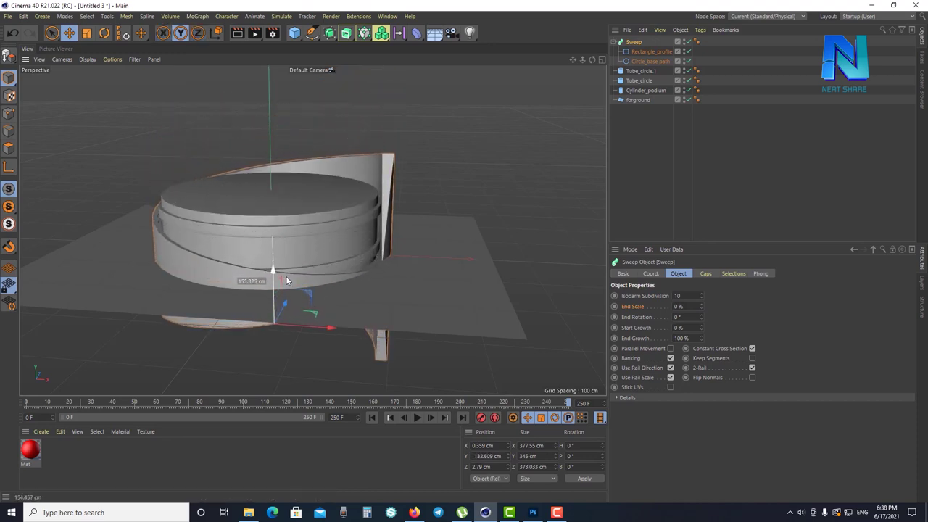
pyautogui.moveTo(288, 266); pyautogui.dragTo(294, 259)
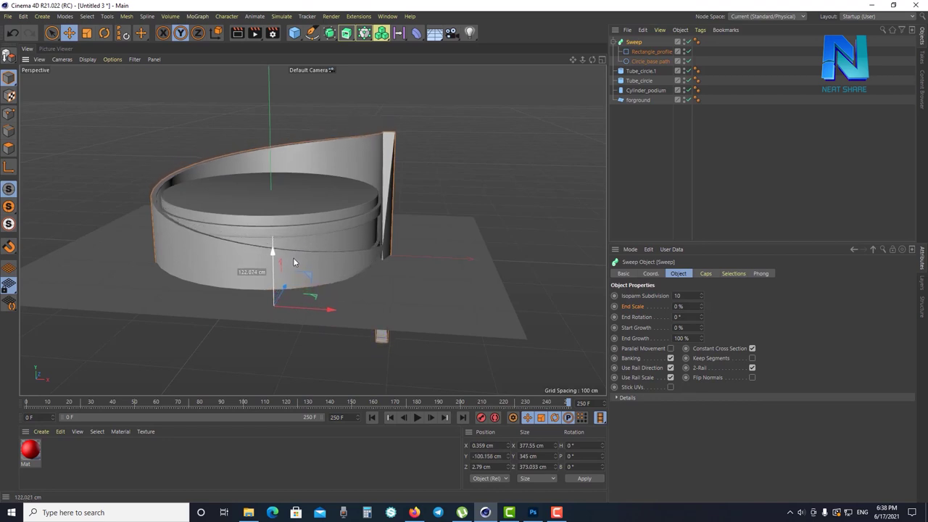
# Raise Start Growth to 10% and check the sweep's rotation in the Coord. tab
pyautogui.moveTo(701, 332)
pyautogui.mouseDown()
pyautogui.moveTo(701, 347)
pyautogui.moveTo(700, 323)
pyautogui.mouseUp()
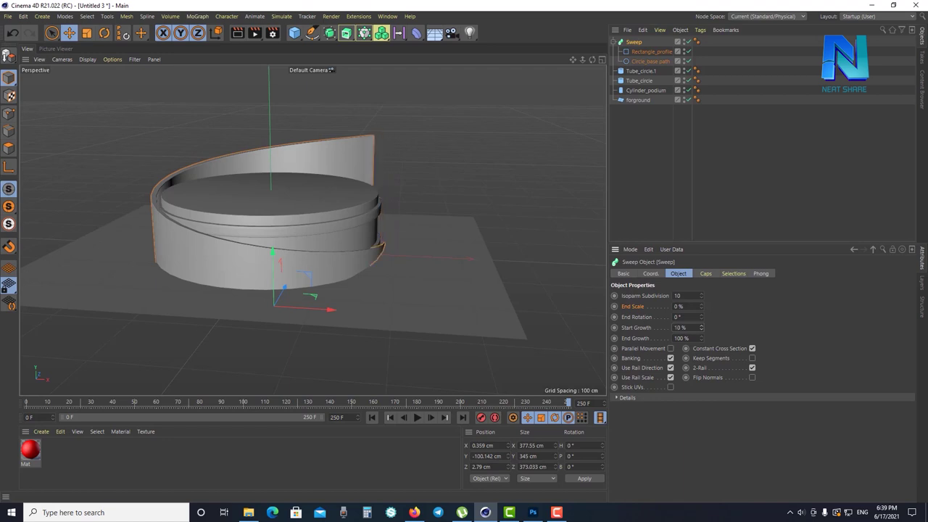
pyautogui.moveTo(701, 328); pyautogui.dragTo(702, 331)
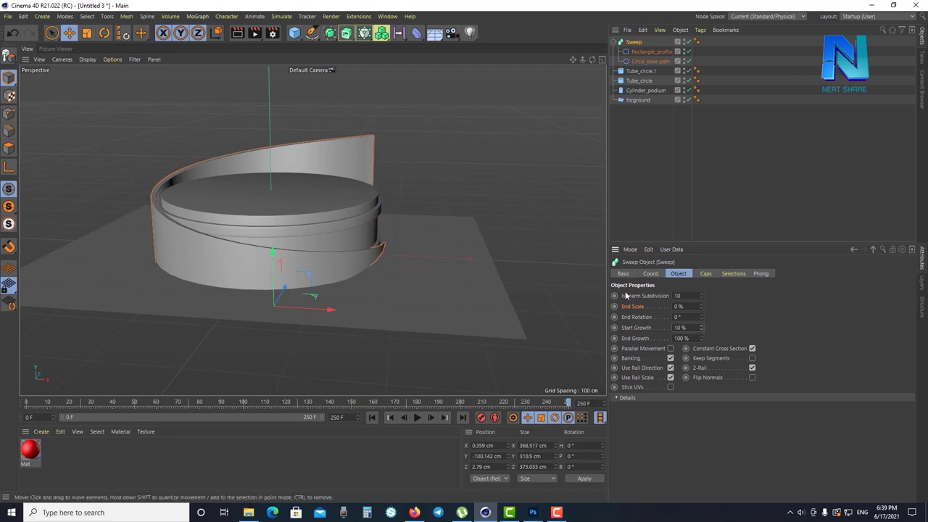
pyautogui.click(650, 274)
pyautogui.moveTo(782, 306)
pyautogui.mouseDown()
pyautogui.moveTo(782, 297)
pyautogui.moveTo(782, 319)
pyautogui.moveTo(782, 308)
pyautogui.mouseUp()
pyautogui.hotkey('ctrl', 'z')
pyautogui.hotkey('ctrl', 'z')
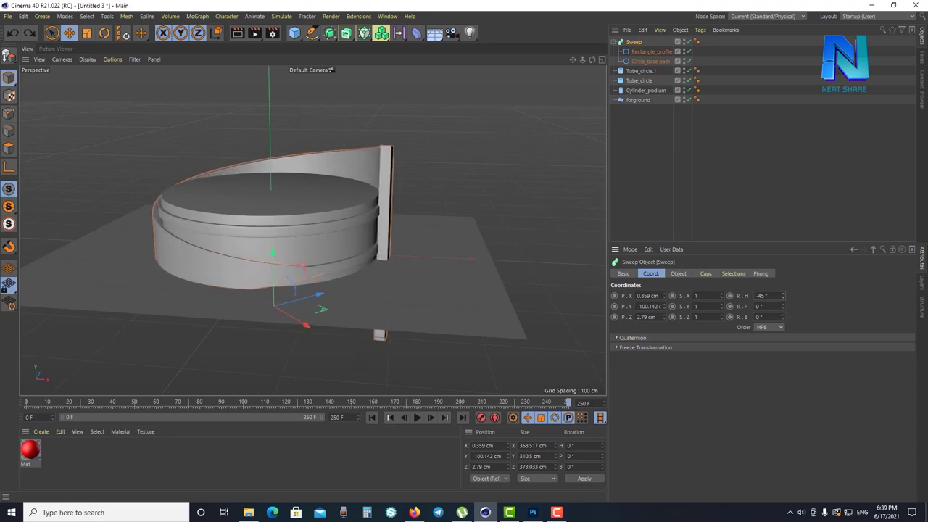
# Turn the spiral wall's heading to −78°
pyautogui.moveTo(781, 307)
pyautogui.mouseDown()
pyautogui.moveTo(782, 297)
pyautogui.moveTo(782, 322)
pyautogui.mouseUp()
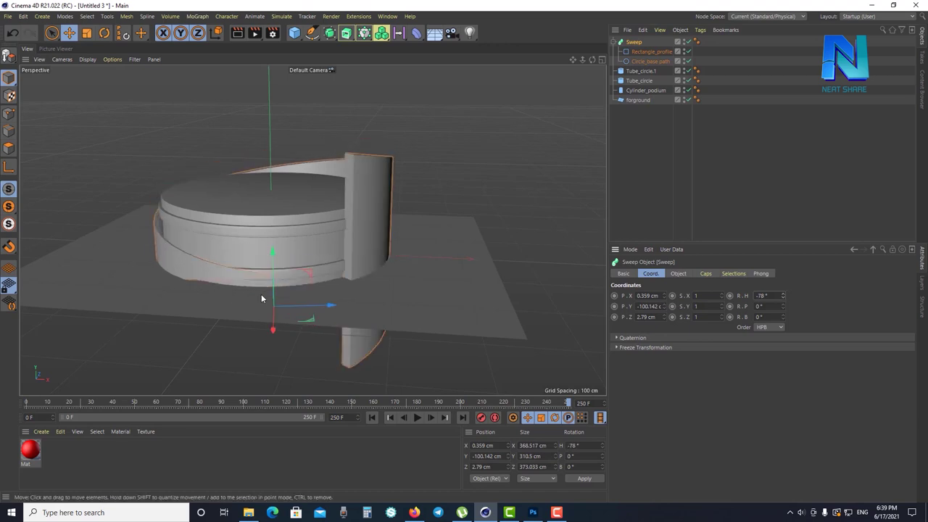
pyautogui.moveTo(344, 276); pyautogui.dragTo(414, 257)
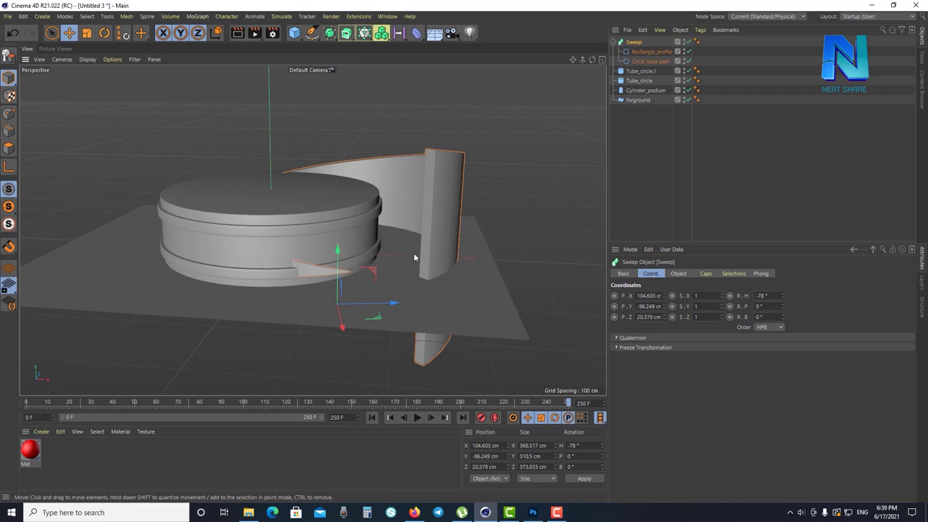
pyautogui.hotkey('ctrl', 'z')
# Preview the scene with Render View, zoom out, and bring up the Camera flyout
pyautogui.moveTo(338, 264)
pyautogui.keyDown('alt'); pyautogui.mouseDown()
pyautogui.moveTo(303, 253)
pyautogui.moveTo(381, 232)
pyautogui.mouseUp(); pyautogui.keyUp('alt')
pyautogui.click(237, 33)
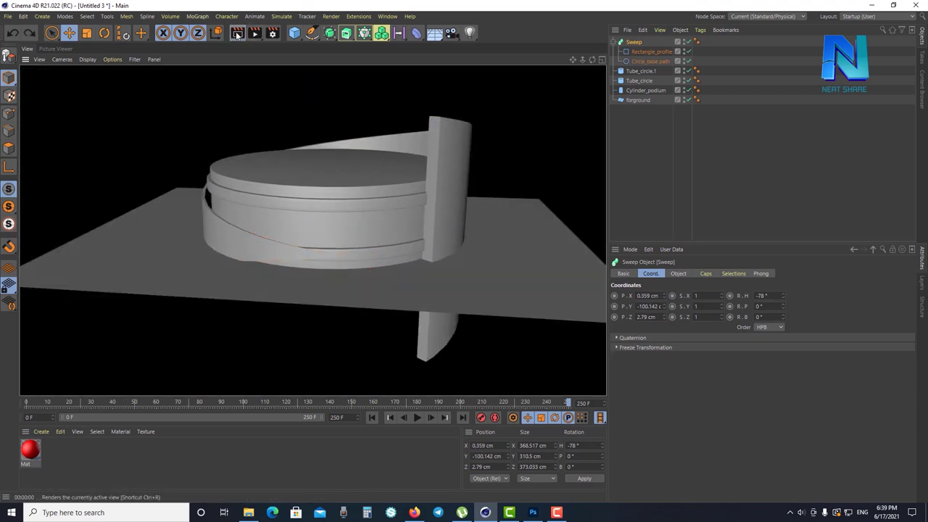
pyautogui.moveTo(396, 228)
pyautogui.keyDown('alt'); pyautogui.mouseDown(button='right')
pyautogui.moveTo(421, 212)
pyautogui.moveTo(430, 223)
pyautogui.mouseUp(button='right'); pyautogui.keyUp('alt')
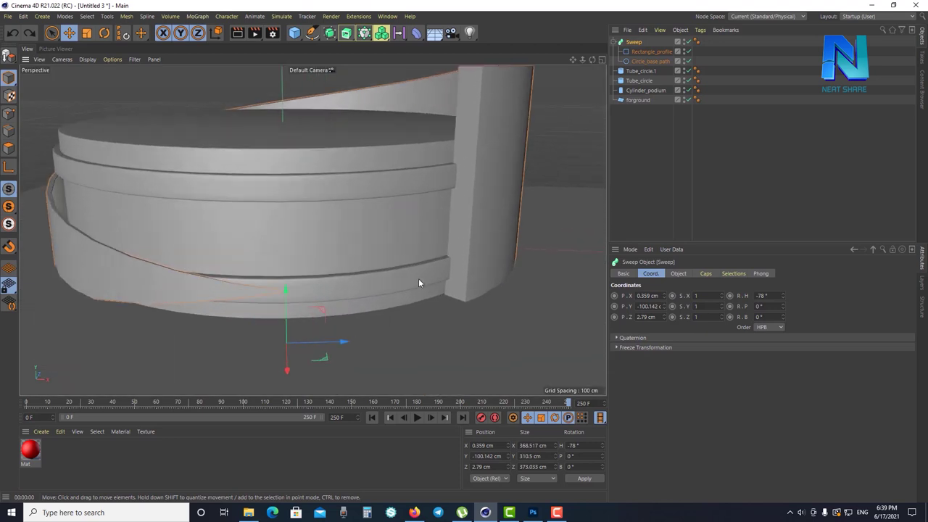
pyautogui.keyDown('alt'); pyautogui.moveTo(418, 280); pyautogui.dragTo(423, 281, button='right'); pyautogui.keyUp('alt')
pyautogui.moveTo(413, 234)
pyautogui.keyDown('alt'); pyautogui.mouseDown(button='right')
pyautogui.moveTo(413, 285)
pyautogui.moveTo(418, 269)
pyautogui.moveTo(355, 284)
pyautogui.mouseUp(button='right'); pyautogui.keyUp('alt')
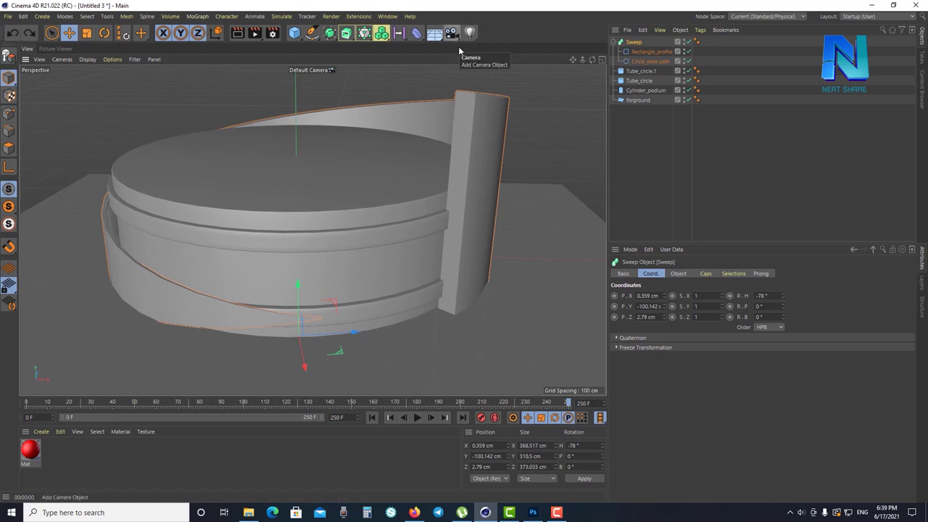
pyautogui.moveTo(457, 42); pyautogui.dragTo(487, 44)
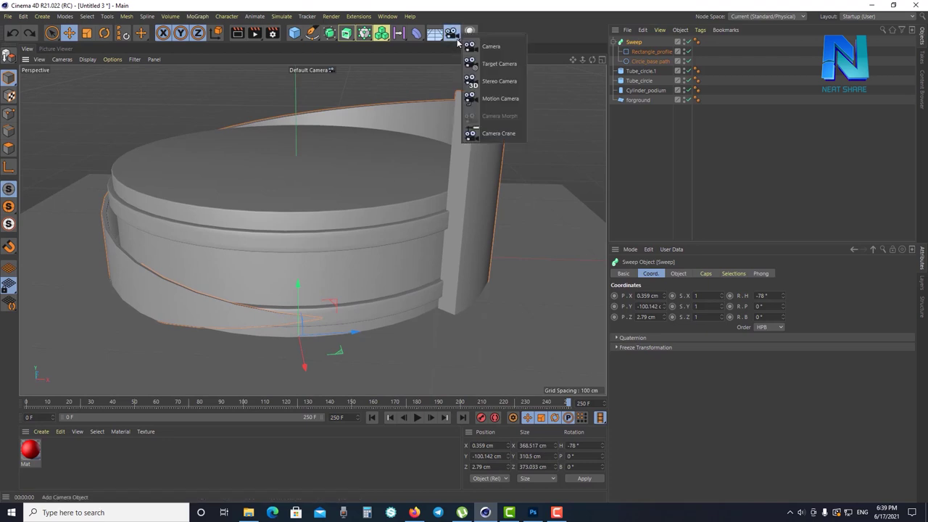
# Look through the new camera and set its focal length to Wide Angle (25 mm)
pyautogui.click(689, 42)
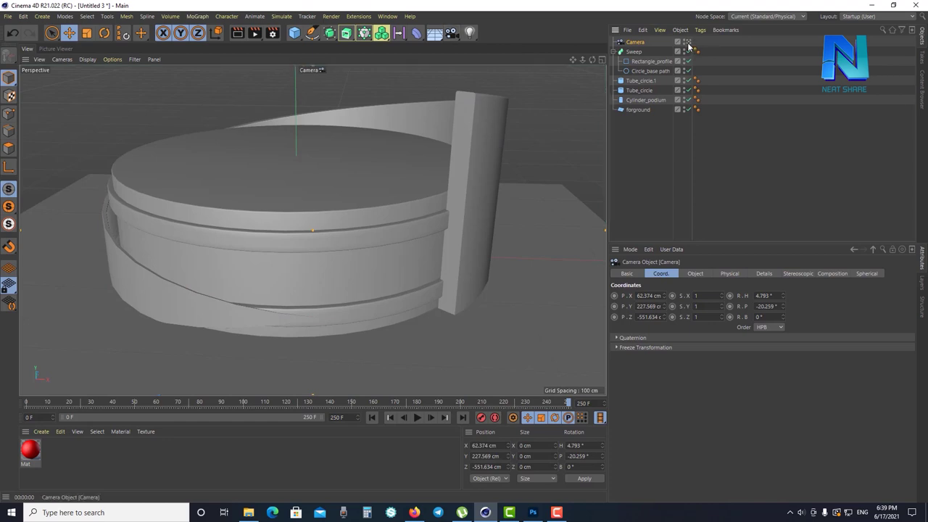
pyautogui.click(697, 274)
pyautogui.click(757, 308)
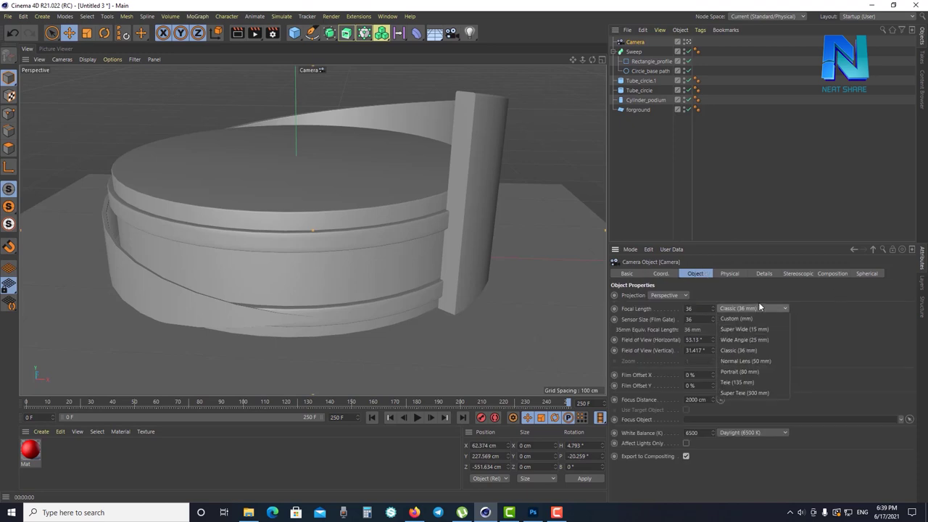
pyautogui.click(747, 339)
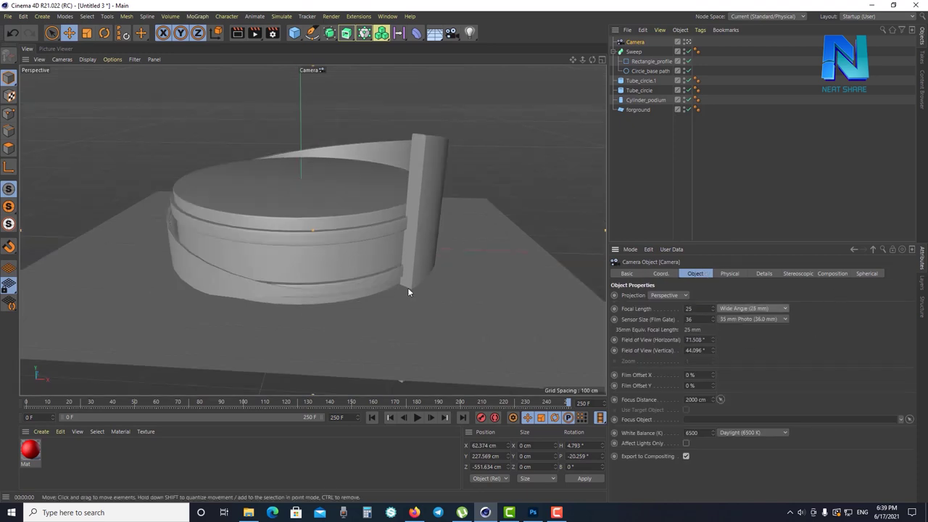
# Orbit, pan and pull back the camera to frame the podium and spiral wall
pyautogui.scroll(2, 407, 269)
pyautogui.scroll(2, 391, 254)
pyautogui.keyDown('alt'); pyautogui.moveTo(369, 255); pyautogui.dragTo(432, 256, button='middle'); pyautogui.keyUp('alt')
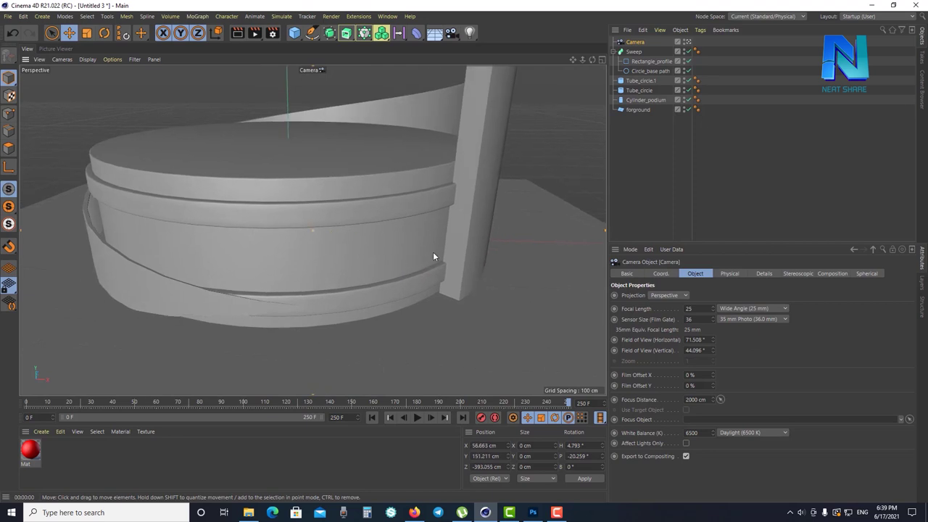
pyautogui.moveTo(438, 252)
pyautogui.keyDown('alt'); pyautogui.mouseDown()
pyautogui.moveTo(448, 252)
pyautogui.moveTo(444, 244)
pyautogui.moveTo(412, 247)
pyautogui.mouseUp(); pyautogui.keyUp('alt')
pyautogui.keyDown('alt'); pyautogui.moveTo(395, 237); pyautogui.dragTo(401, 226, button='middle'); pyautogui.keyUp('alt')
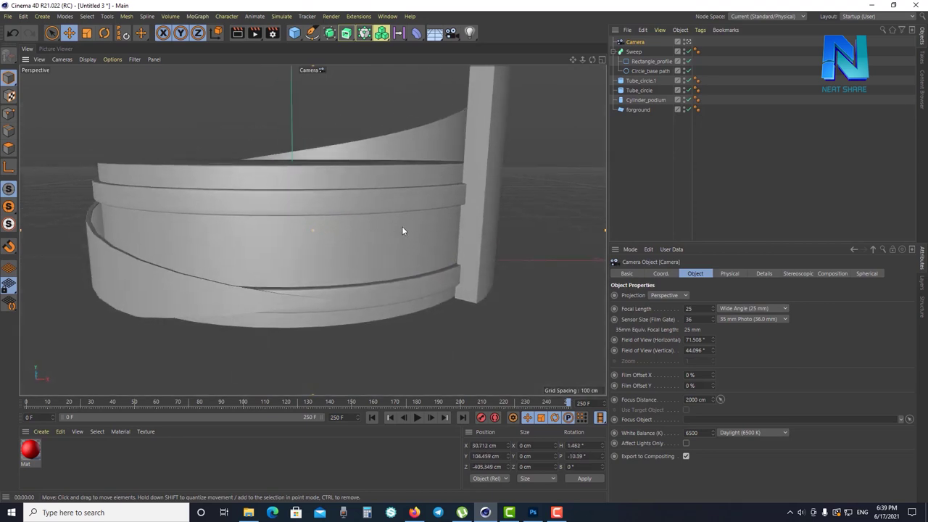
pyautogui.scroll(-3, 403, 235)
pyautogui.scroll(-2, 404, 247)
pyautogui.scroll(-2, 410, 268)
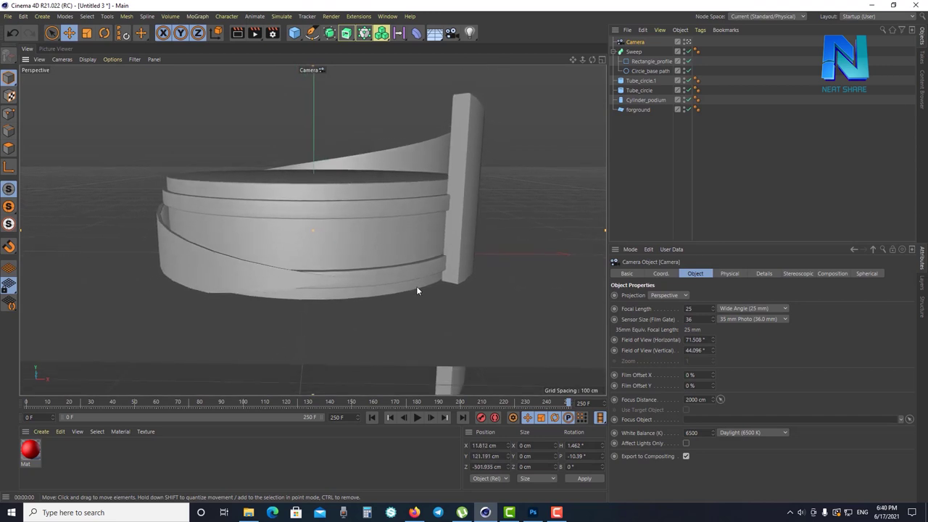
pyautogui.moveTo(416, 290)
pyautogui.keyDown('alt'); pyautogui.mouseDown(button='middle')
pyautogui.moveTo(416, 349)
pyautogui.moveTo(406, 365)
pyautogui.mouseUp(button='middle'); pyautogui.keyUp('alt')
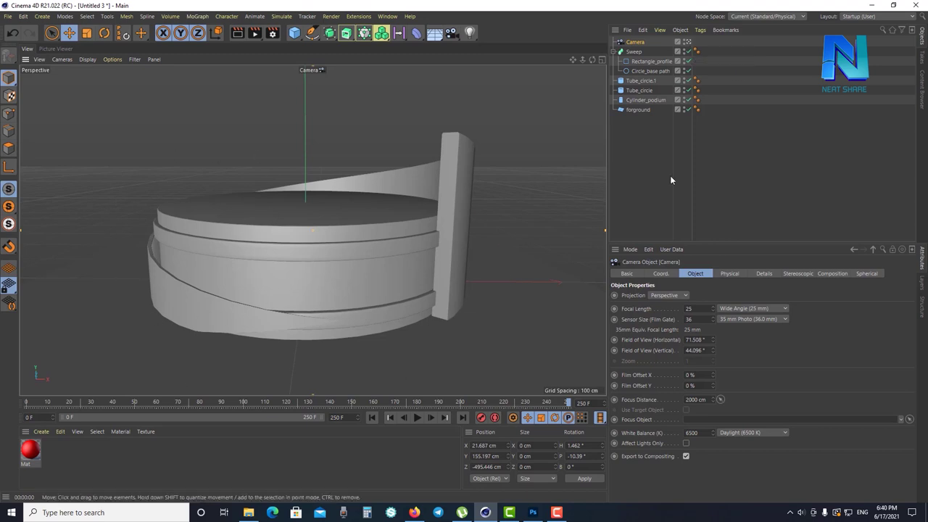
# Toggle the camera view and set the sweep's circle path radius to 270 cm
pyautogui.click(688, 42)
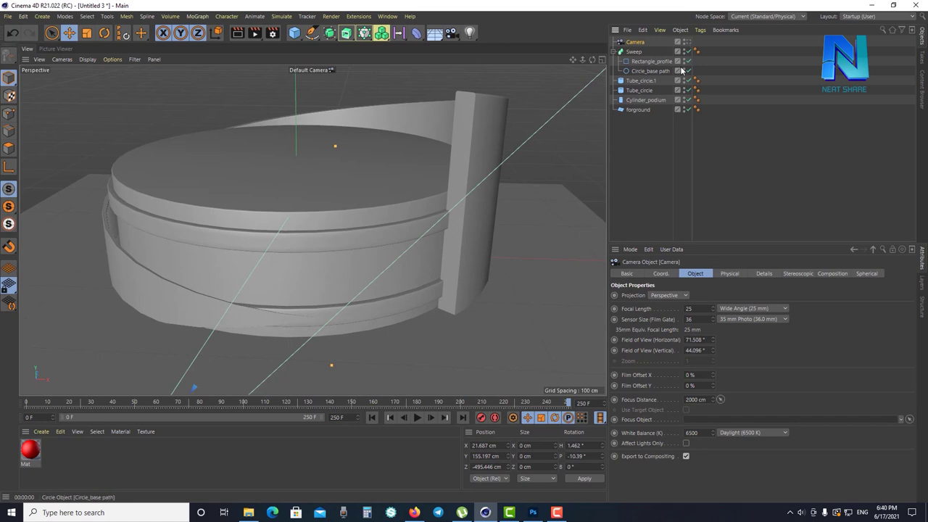
pyautogui.click(687, 42)
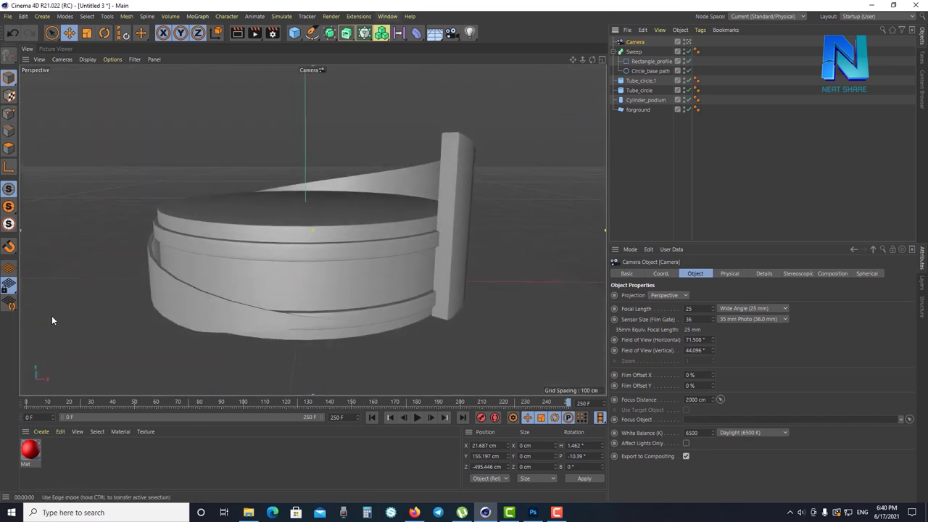
pyautogui.click(687, 42)
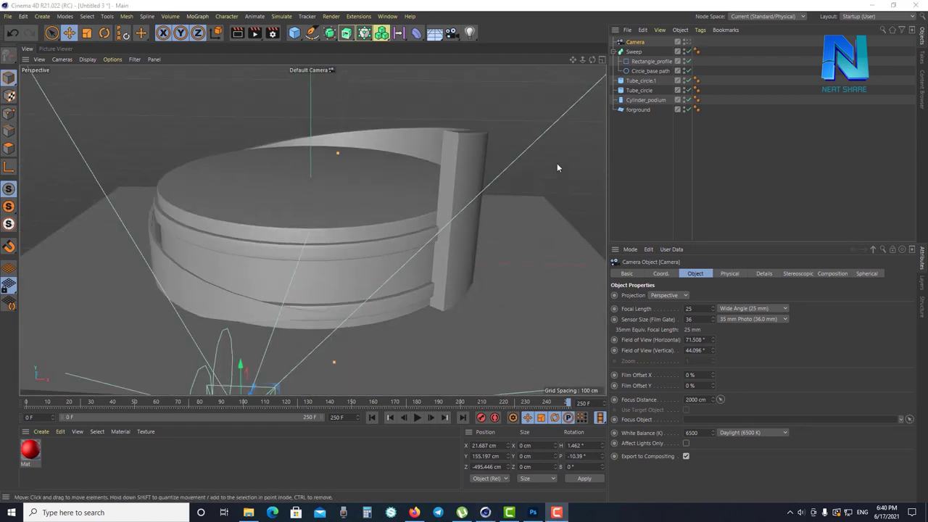
pyautogui.click(642, 61)
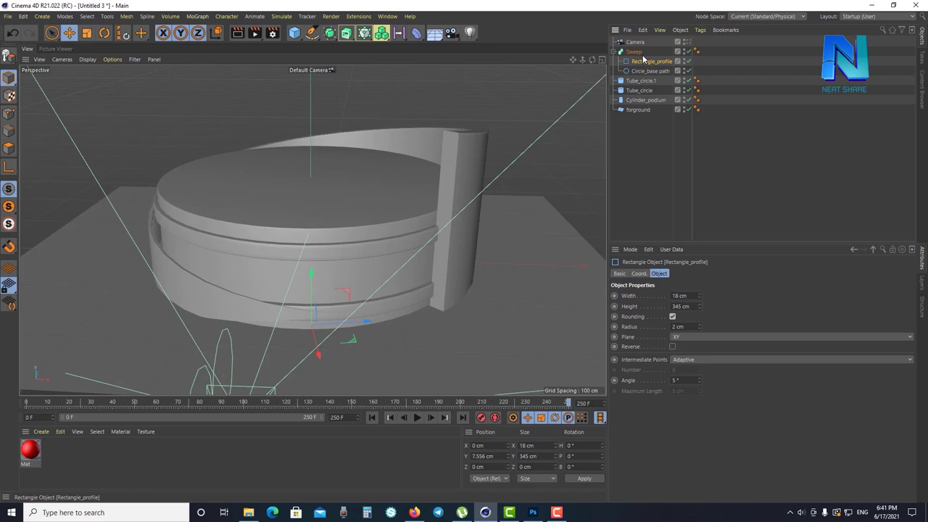
pyautogui.click(649, 71)
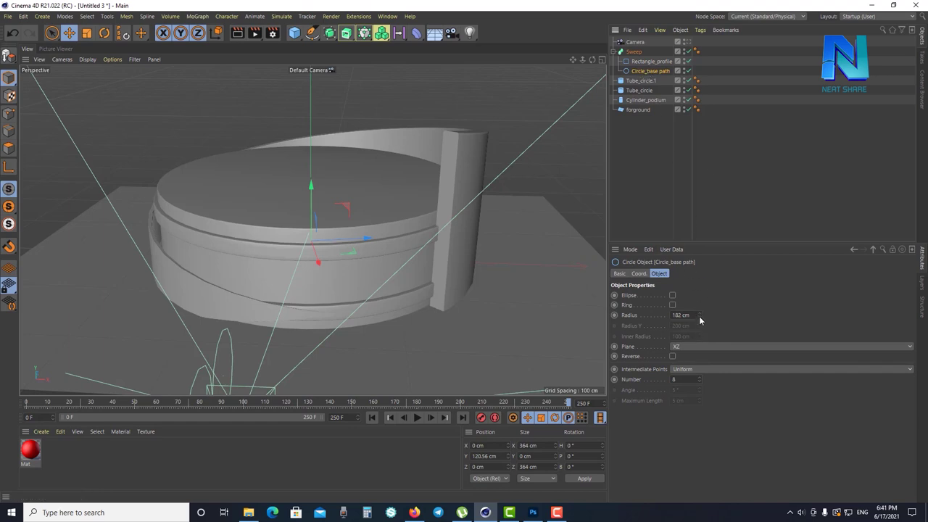
pyautogui.moveTo(699, 316); pyautogui.dragTo(699, 276)
pyautogui.moveTo(698, 316); pyautogui.dragTo(531, 321)
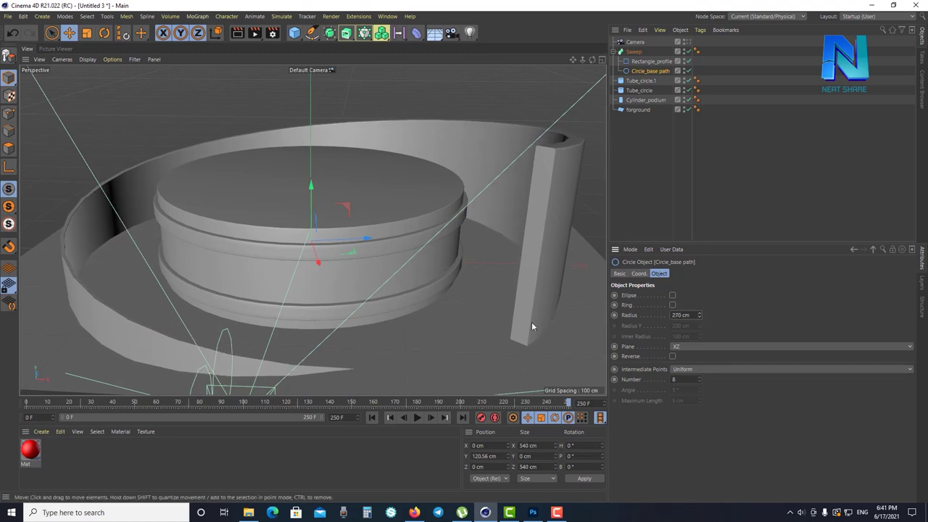
# Select the Sweep, switch to four-view and back, and look through the Camera
pyautogui.keyDown('alt'); pyautogui.moveTo(399, 334); pyautogui.dragTo(457, 289); pyautogui.keyUp('alt')
pyautogui.click(634, 52)
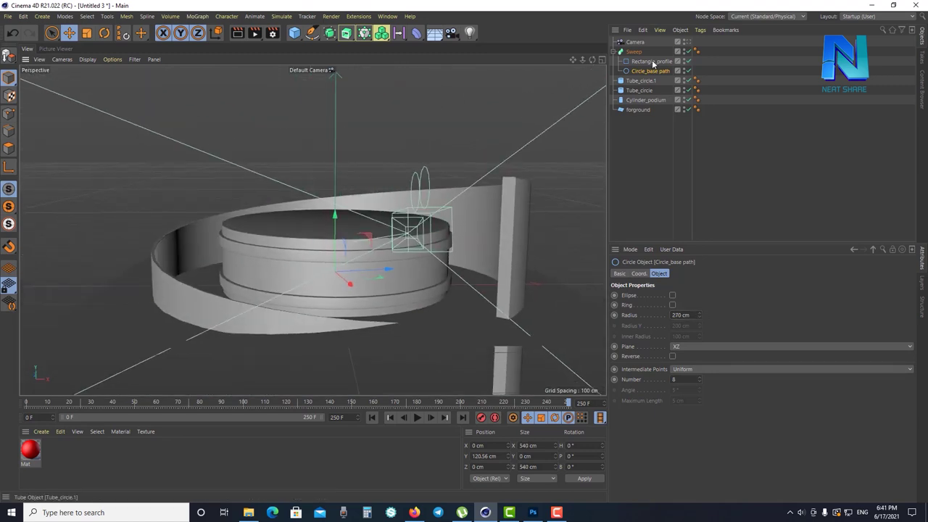
pyautogui.click(600, 59)
pyautogui.press('F1')
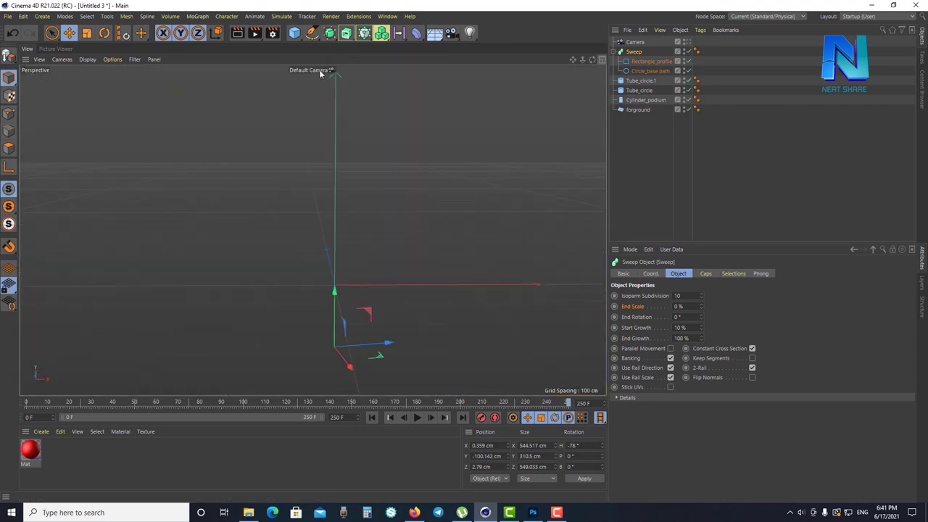
pyautogui.click(687, 42)
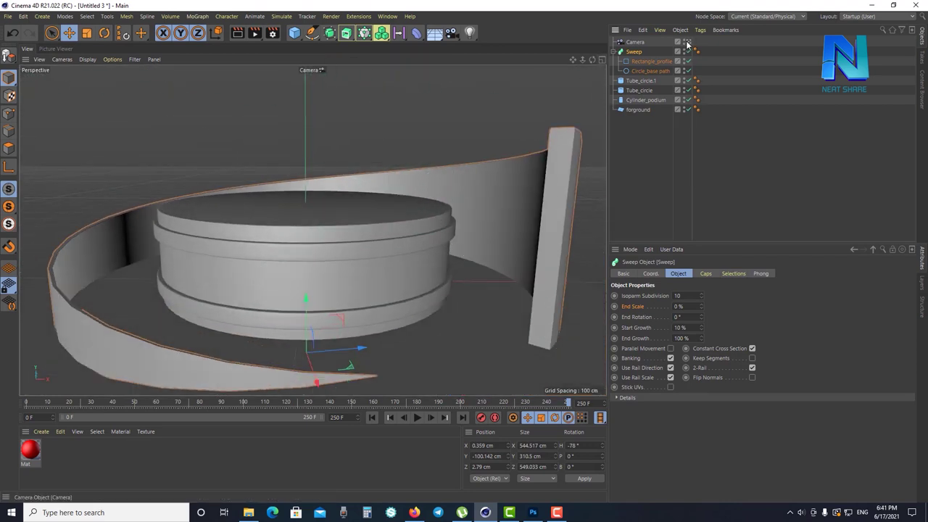
pyautogui.click(397, 291)
# Set Rectangle_profile to 16 cm width and 562 cm height
pyautogui.click(656, 61)
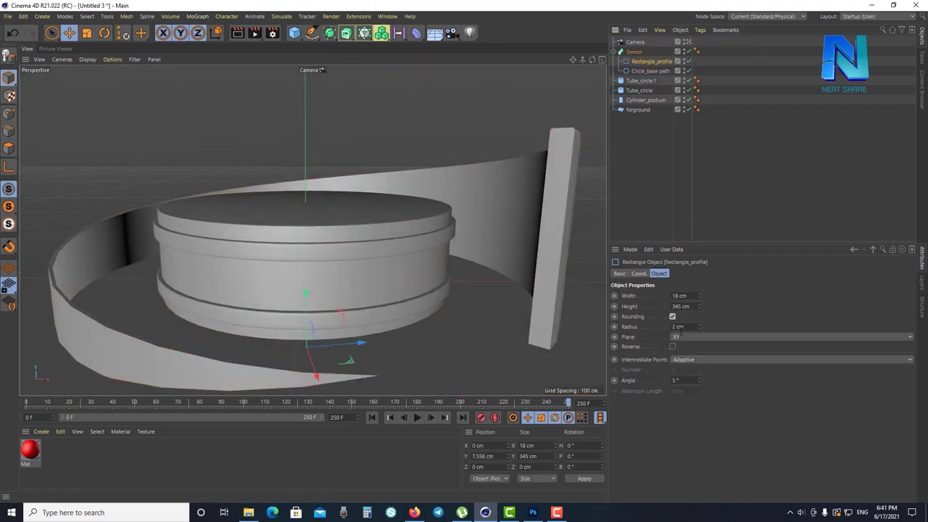
pyautogui.moveTo(700, 298); pyautogui.dragTo(622, 332)
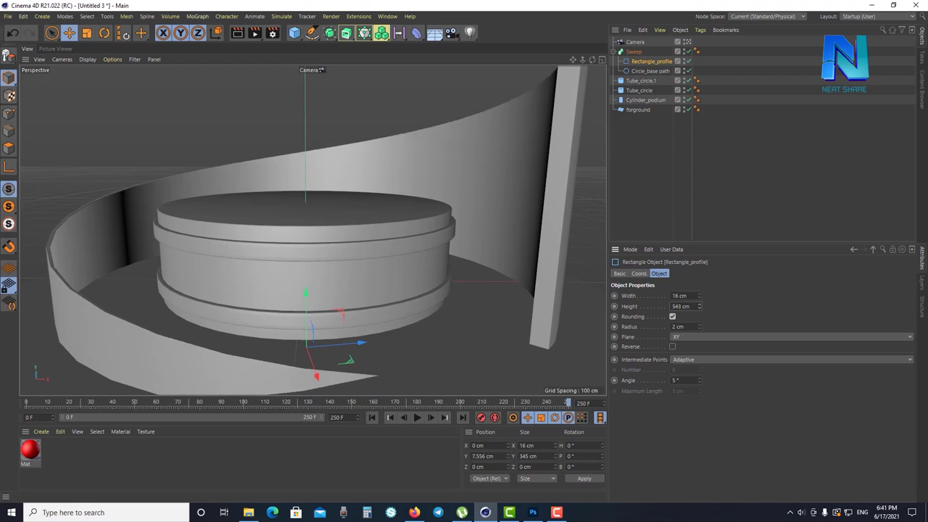
pyautogui.scroll(-3, 489, 303)
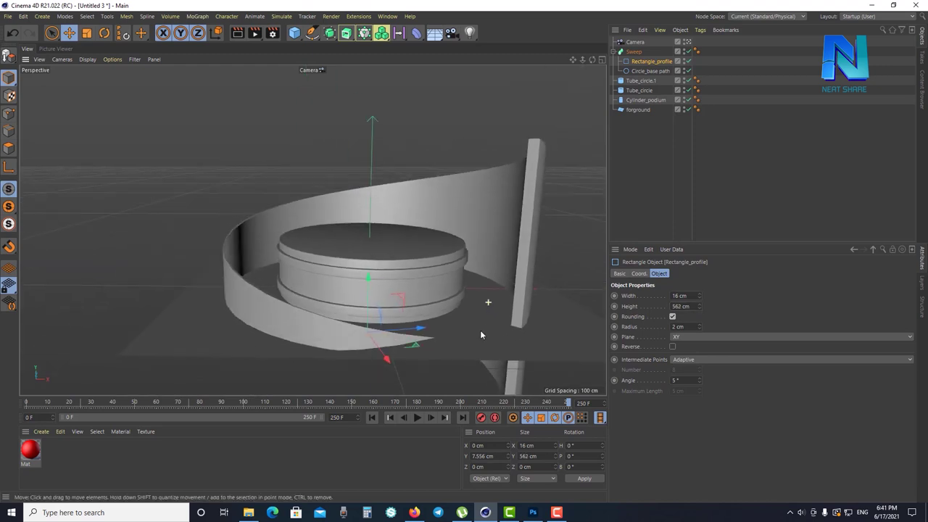
# Pan, orbit and zoom the Camera to a lower, level view centred on the podium
pyautogui.click(634, 43)
pyautogui.keyDown('alt'); pyautogui.moveTo(382, 267); pyautogui.dragTo(327, 245, button='middle'); pyautogui.keyUp('alt')
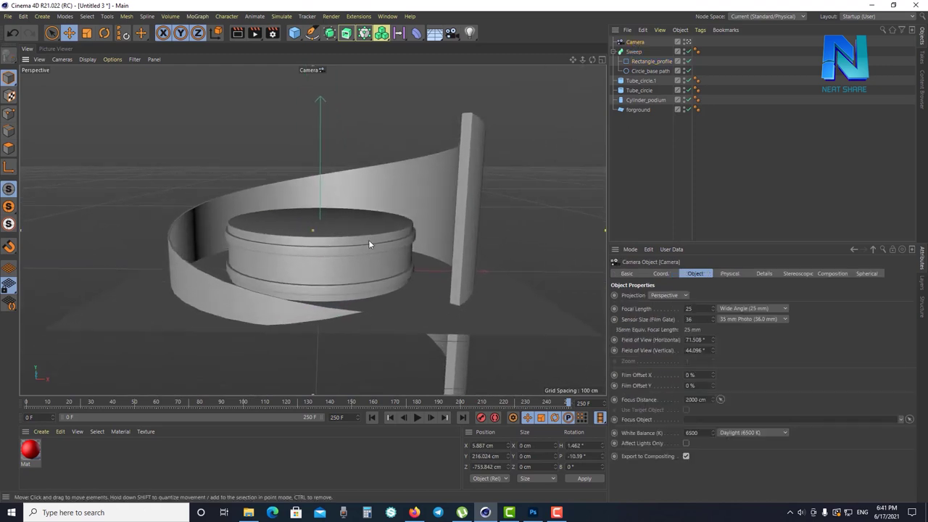
pyautogui.keyDown('alt'); pyautogui.moveTo(371, 244); pyautogui.dragTo(374, 220); pyautogui.keyUp('alt')
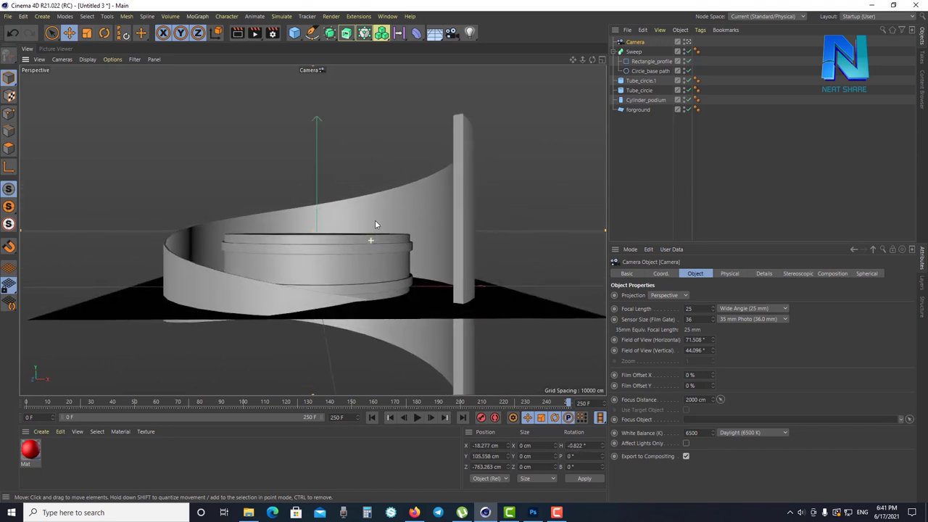
pyautogui.keyDown('alt'); pyautogui.moveTo(377, 227); pyautogui.dragTo(338, 266, button='middle'); pyautogui.keyUp('alt')
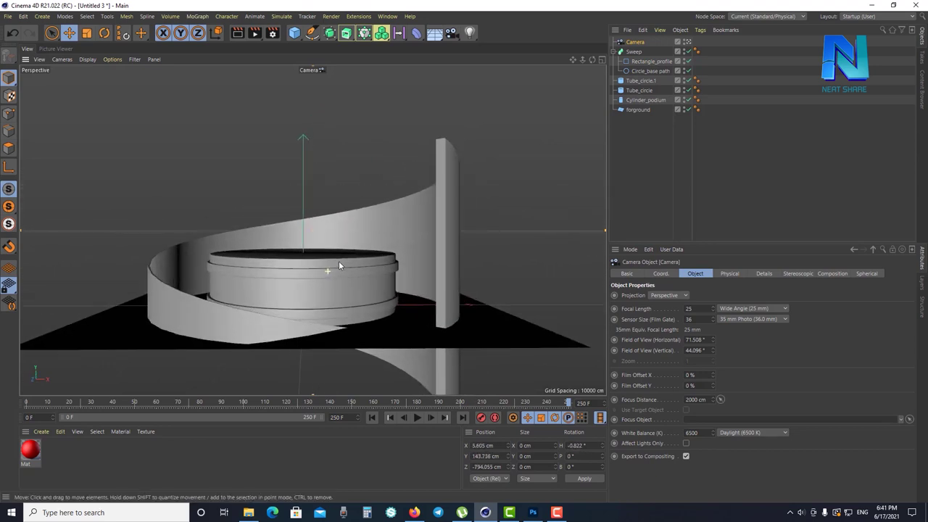
pyautogui.scroll(2, 338, 261)
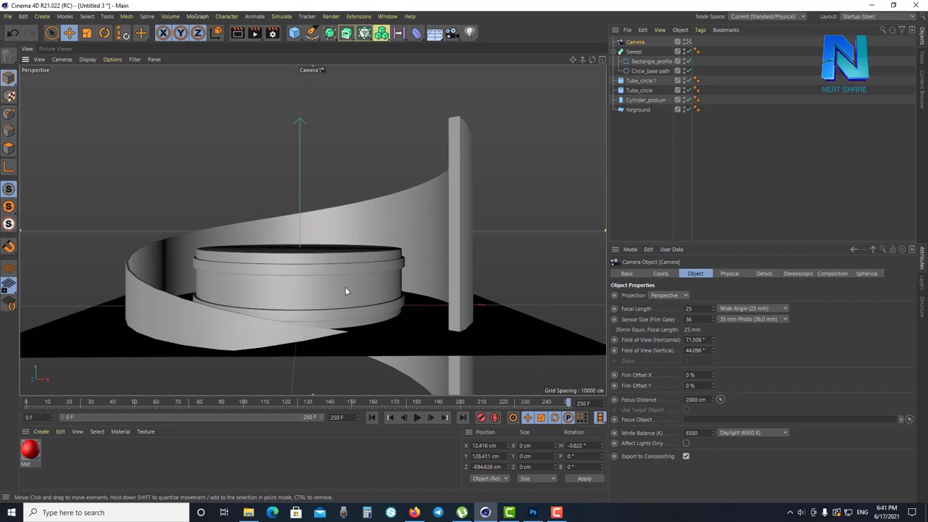
pyautogui.scroll(2, 345, 286)
pyautogui.press('super')
pyautogui.click(358, 274)
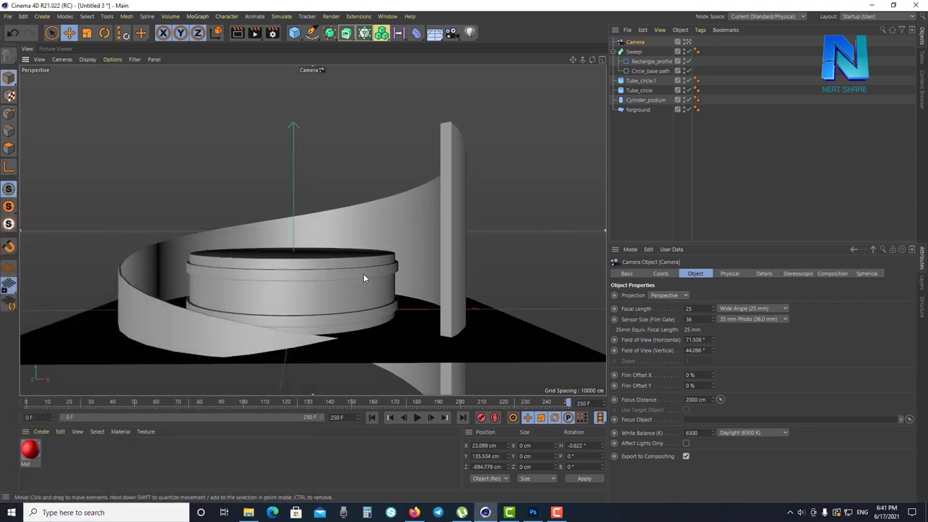
pyautogui.click(375, 274)
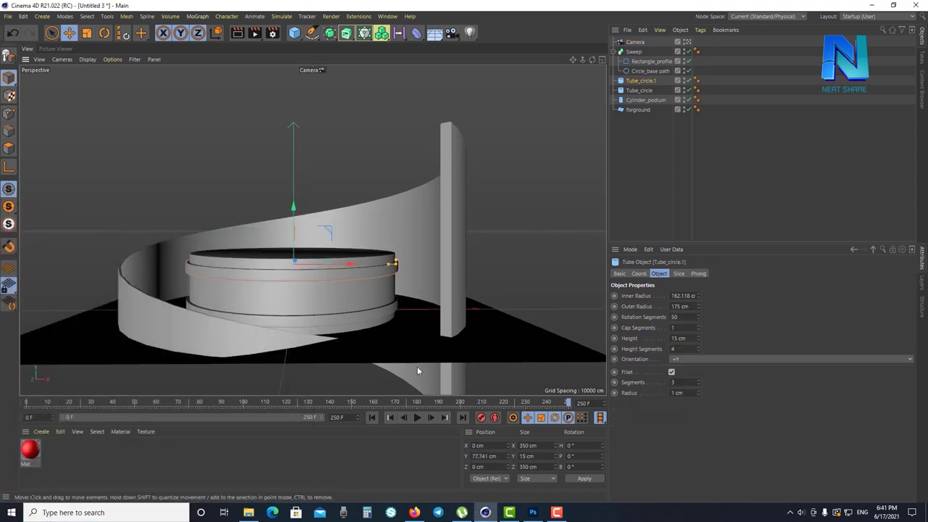
pyautogui.keyDown('alt'); pyautogui.moveTo(426, 334); pyautogui.dragTo(374, 275); pyautogui.keyUp('alt')
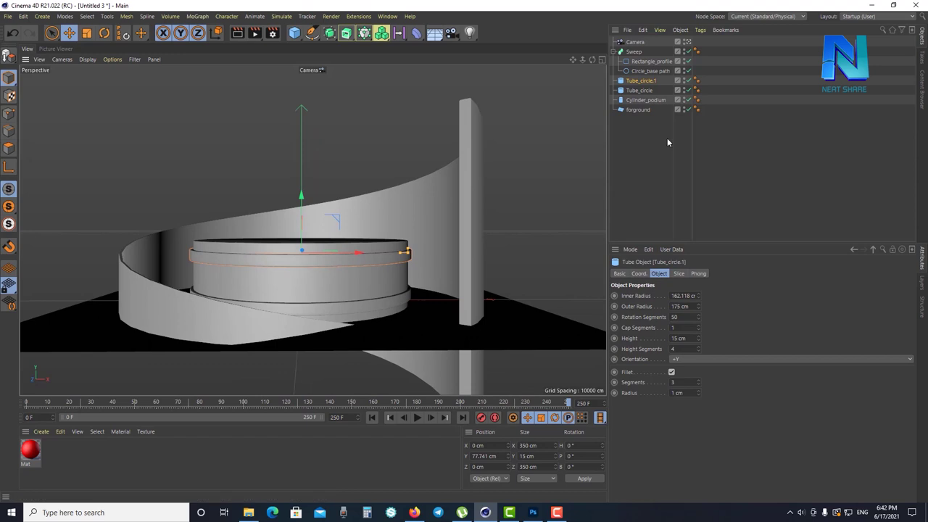
pyautogui.click(735, 226)
# Resize the forground plane to about 1567 cm wide and 1902 cm tall
pyautogui.click(638, 110)
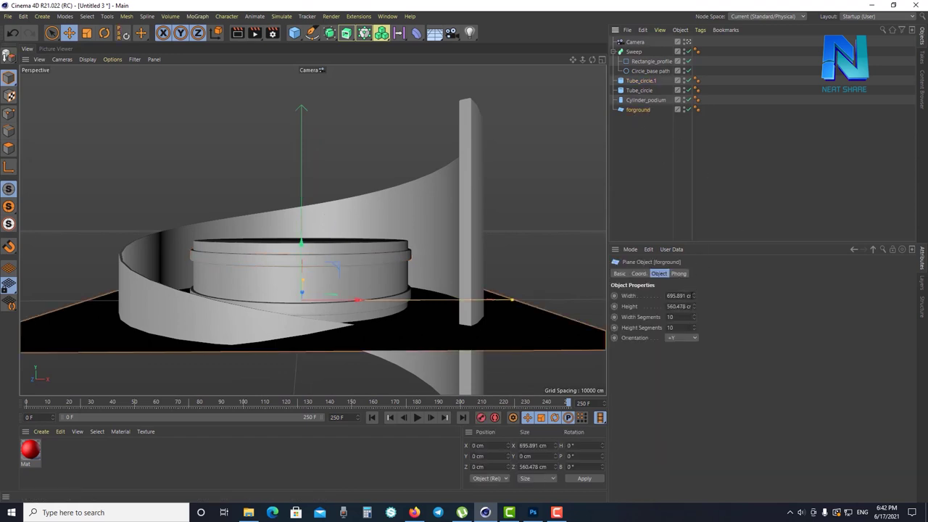
pyautogui.moveTo(693, 296); pyautogui.dragTo(701, 346)
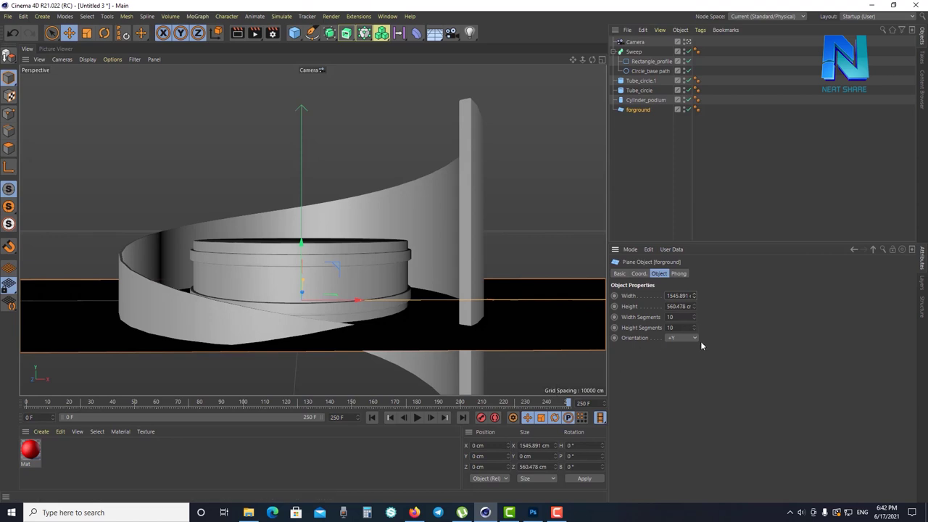
pyautogui.moveTo(694, 307)
pyautogui.mouseDown()
pyautogui.moveTo(693, 275)
pyautogui.moveTo(693, 290)
pyautogui.mouseUp()
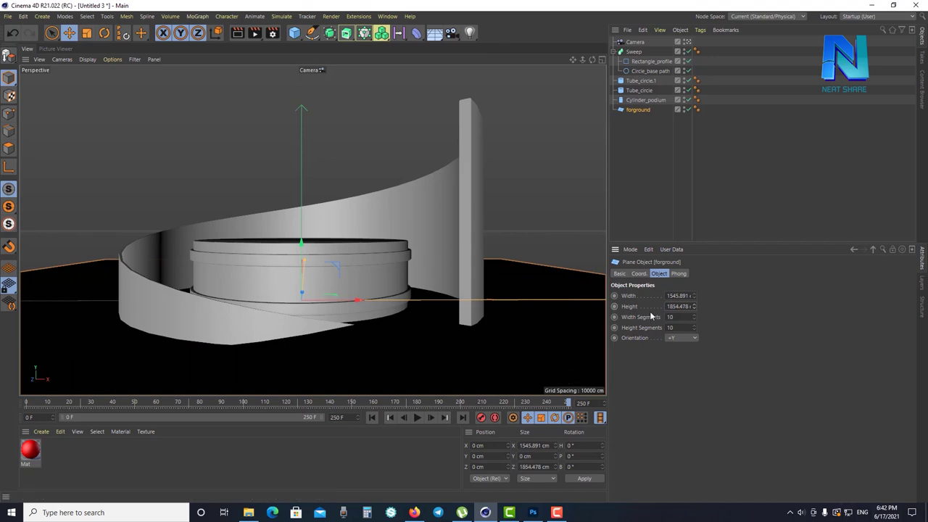
pyautogui.moveTo(694, 307); pyautogui.dragTo(694, 301)
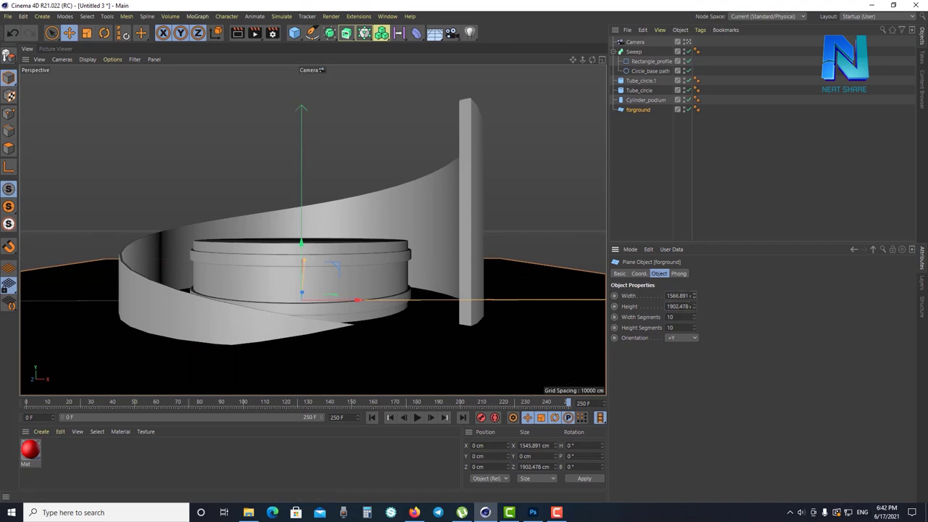
pyautogui.click(653, 159)
# Add a Protection tag to the Camera from Rigging Tags
pyautogui.click(642, 45)
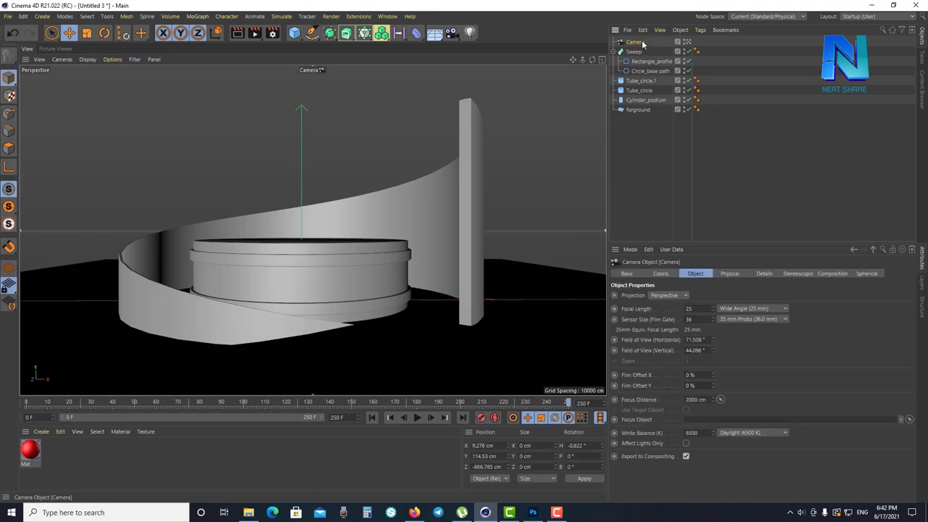
pyautogui.rightClick(642, 45)
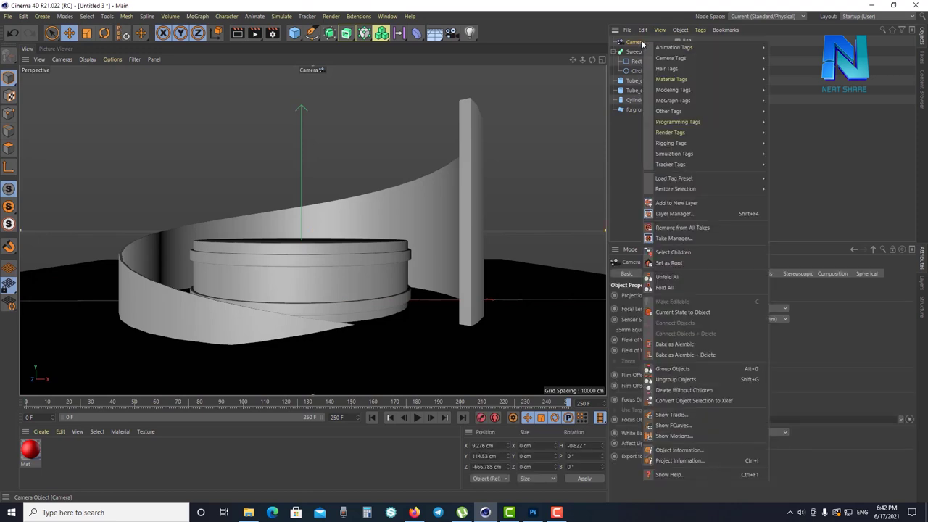
pyautogui.click(637, 47)
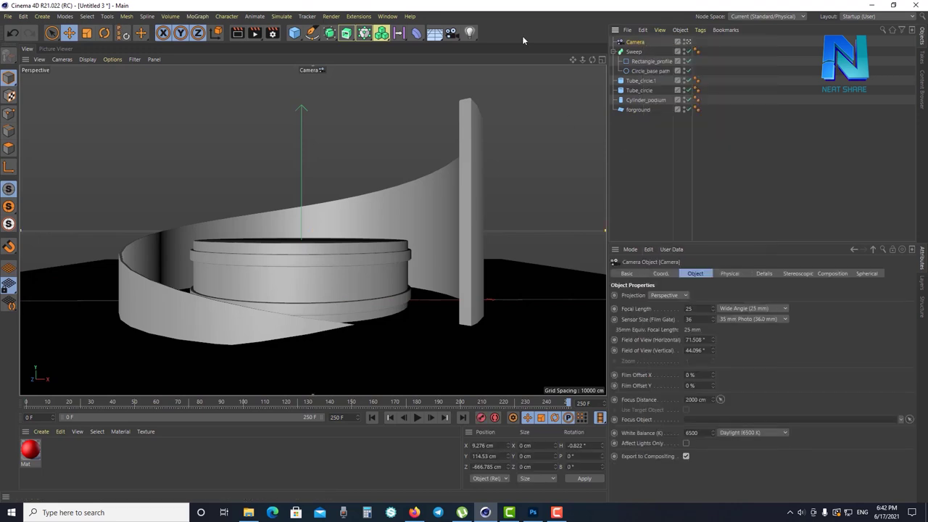
pyautogui.rightClick(635, 47)
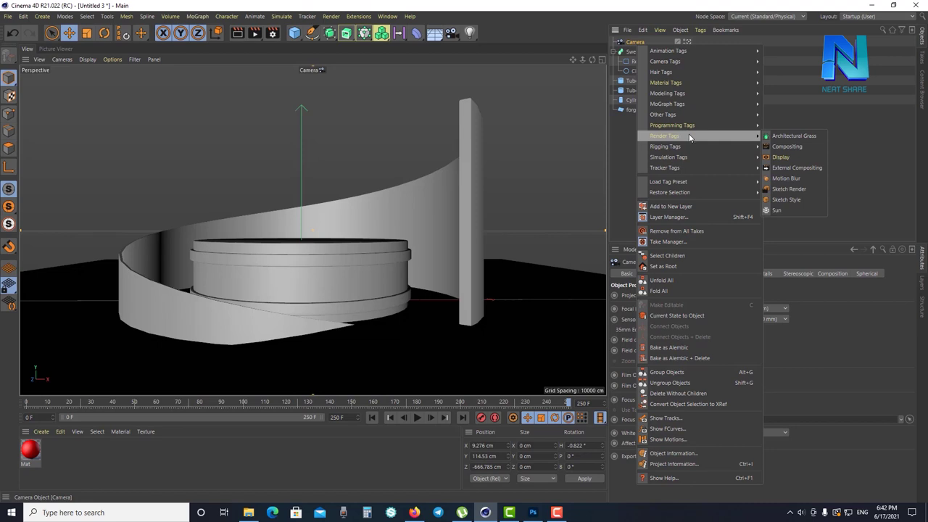
pyautogui.moveTo(665, 147)
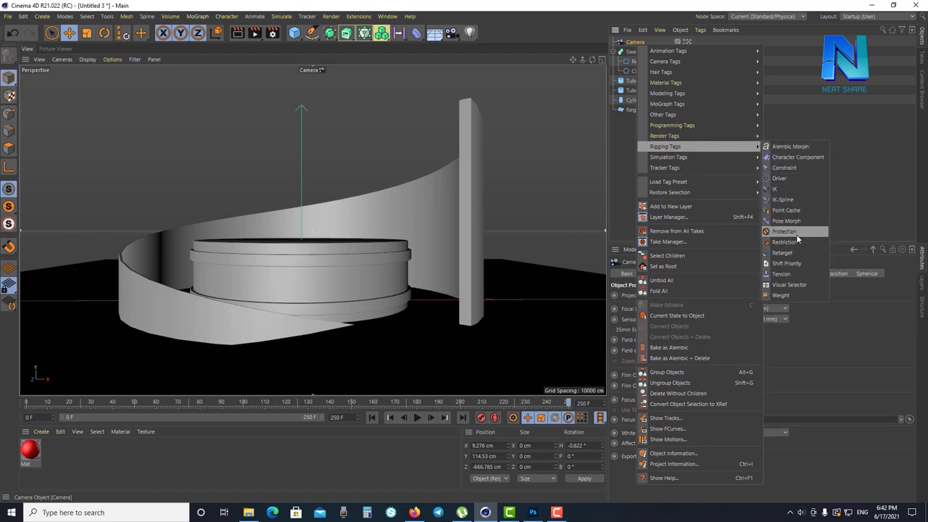
pyautogui.click(796, 233)
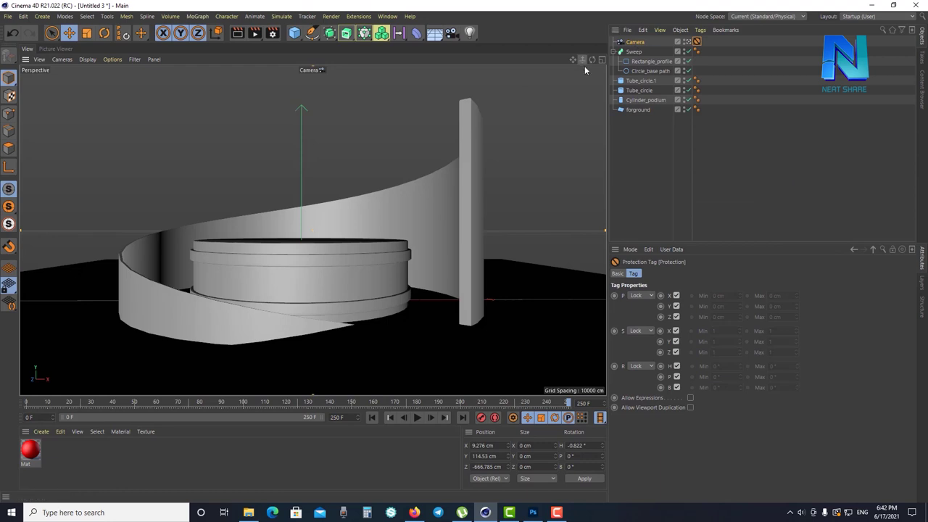
# Return to the default camera and set the Sweep's Start Growth to 0%
pyautogui.click(689, 43)
pyautogui.moveTo(330, 278)
pyautogui.keyDown('alt'); pyautogui.mouseDown()
pyautogui.moveTo(356, 286)
pyautogui.moveTo(361, 271)
pyautogui.moveTo(340, 197)
pyautogui.mouseUp(); pyautogui.keyUp('alt')
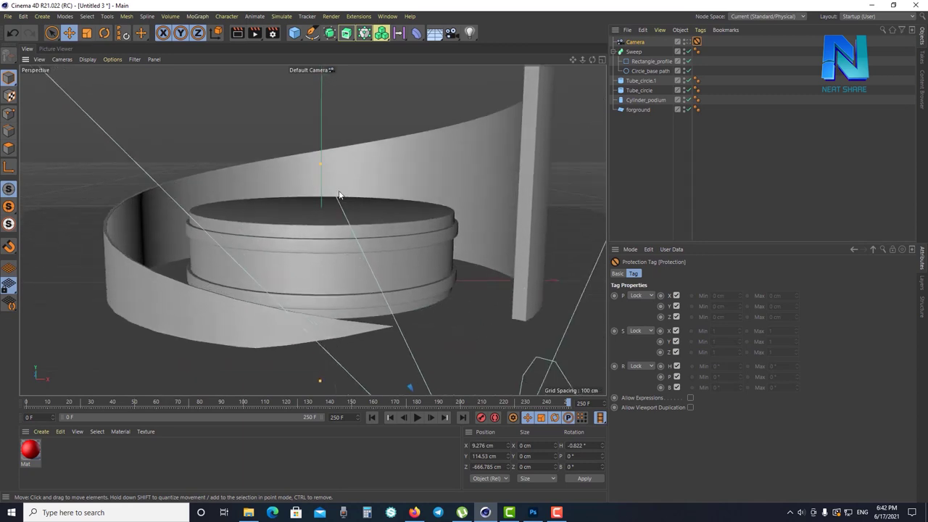
pyautogui.click(537, 149)
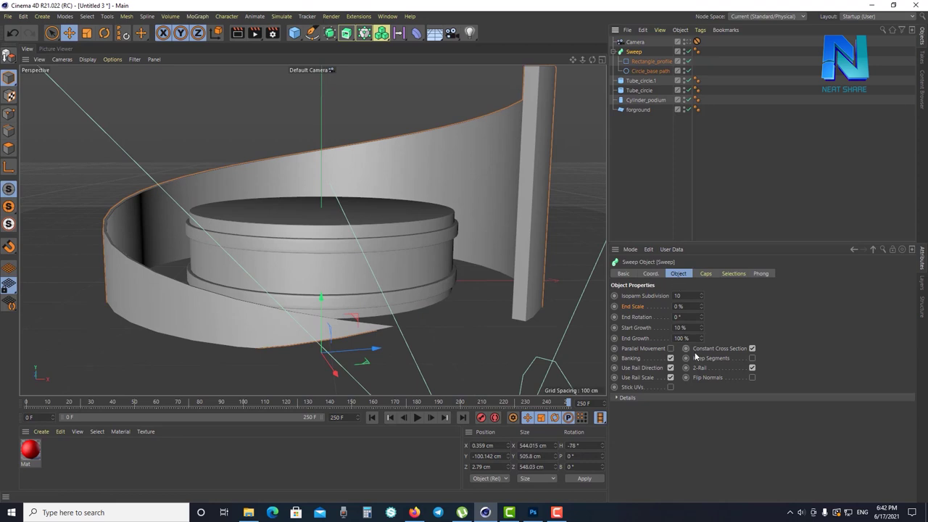
pyautogui.moveTo(700, 330); pyautogui.dragTo(605, 334)
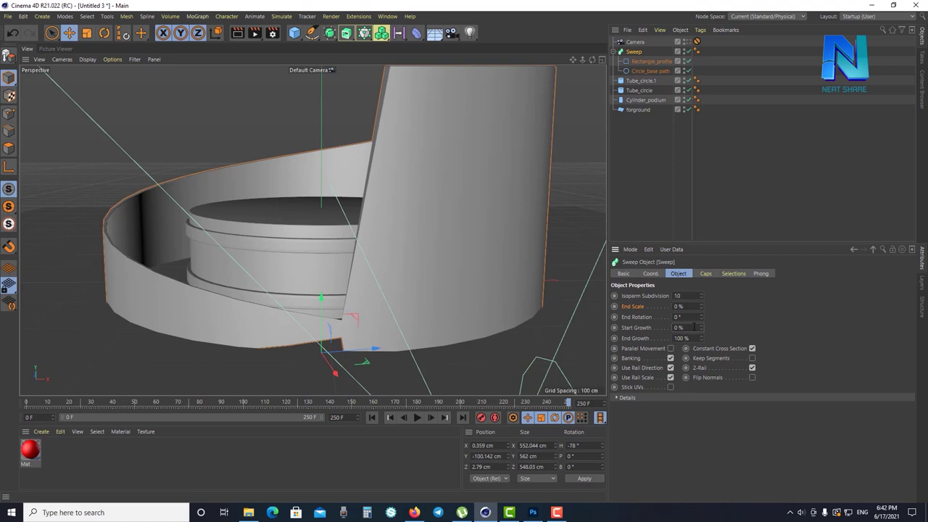
# Reset the sweep's heading rotation (R.H) to 0°
pyautogui.click(651, 274)
pyautogui.doubleClick(779, 296)
pyautogui.write('0')
pyautogui.press('Return')
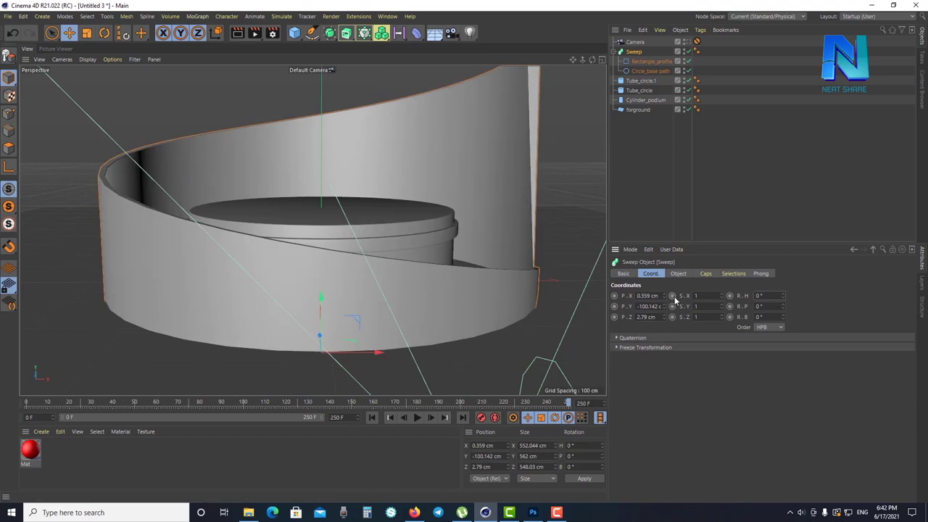
# Lower the sweep wall along Y to about −150 cm
pyautogui.click(678, 273)
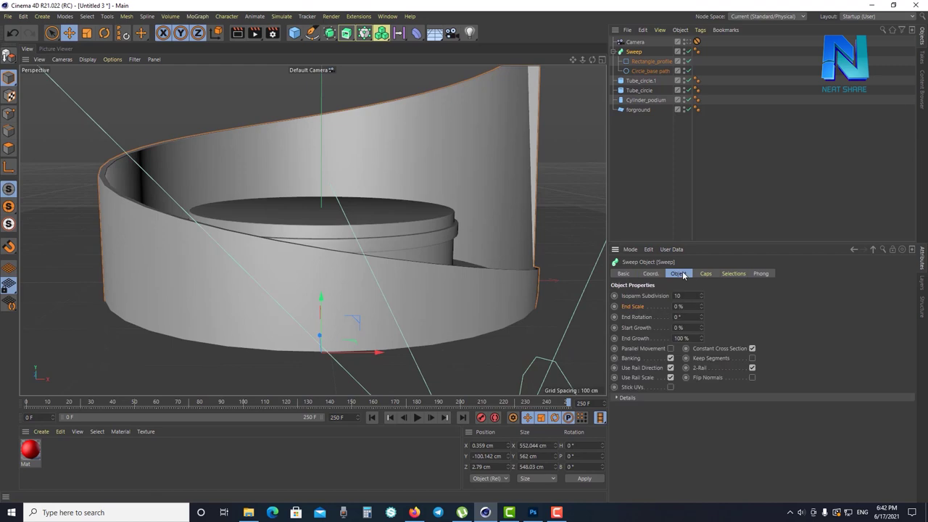
pyautogui.doubleClick(677, 316)
pyautogui.press('Tab')
pyautogui.press('Tab')
pyautogui.moveTo(323, 301)
pyautogui.mouseDown()
pyautogui.moveTo(330, 307)
pyautogui.moveTo(325, 174)
pyautogui.moveTo(349, 336)
pyautogui.mouseUp()
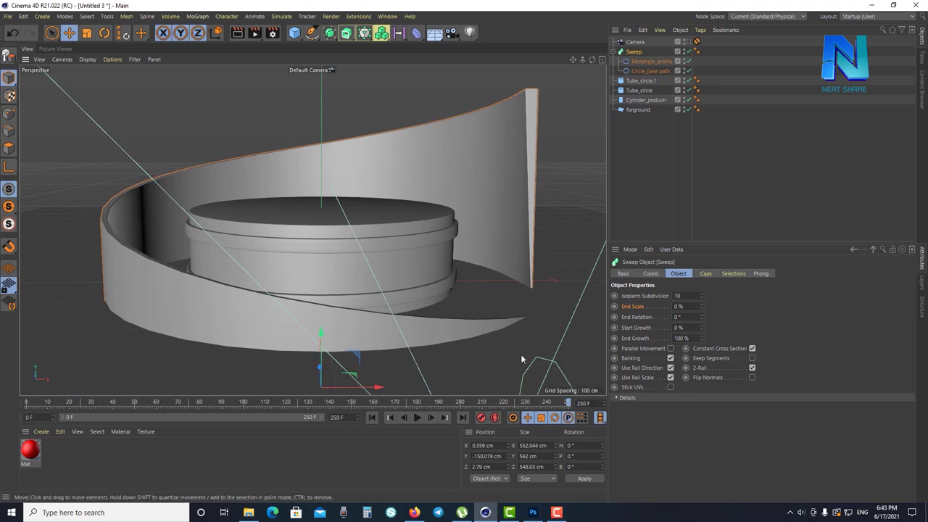
# Widen the wall profile from 16 to 49 cm and preview the render
pyautogui.click(650, 62)
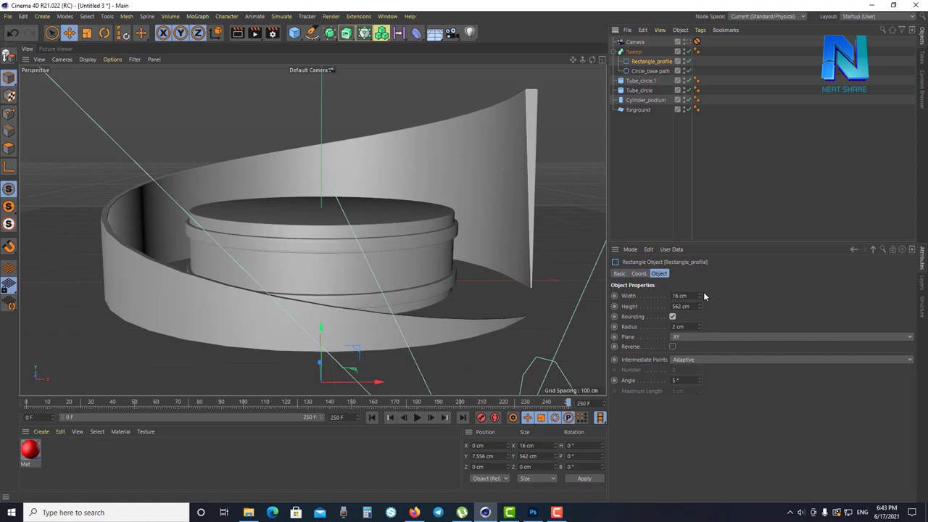
pyautogui.moveTo(700, 294)
pyautogui.mouseDown()
pyautogui.moveTo(700, 275)
pyautogui.moveTo(700, 317)
pyautogui.mouseUp()
pyautogui.click(238, 35)
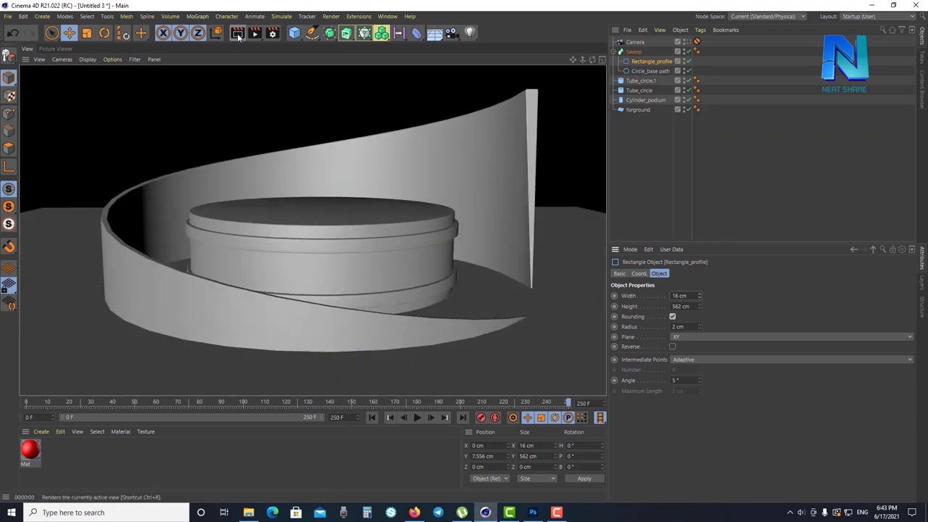
pyautogui.click(685, 209)
pyautogui.click(650, 61)
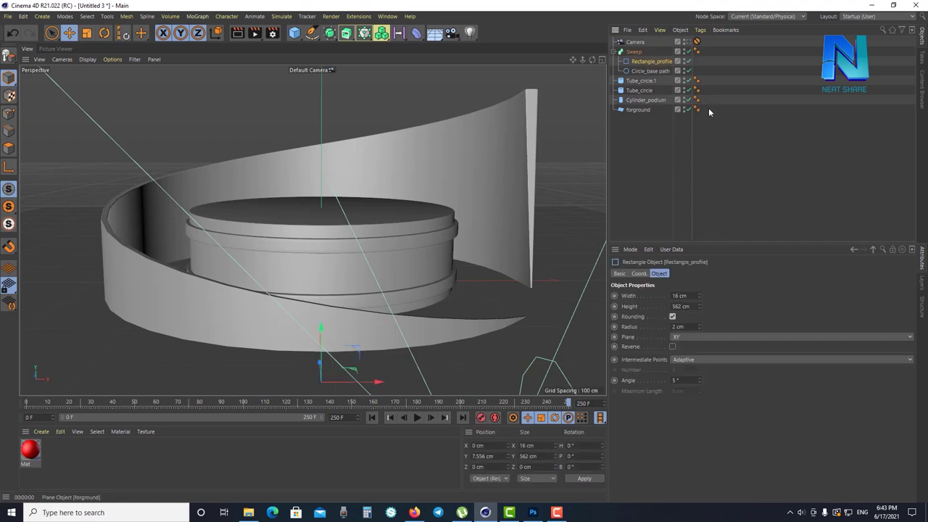
# Set intermediate points to Uniform and switch display to Gouraud Shading (Lines)
pyautogui.click(696, 360)
pyautogui.click(701, 393)
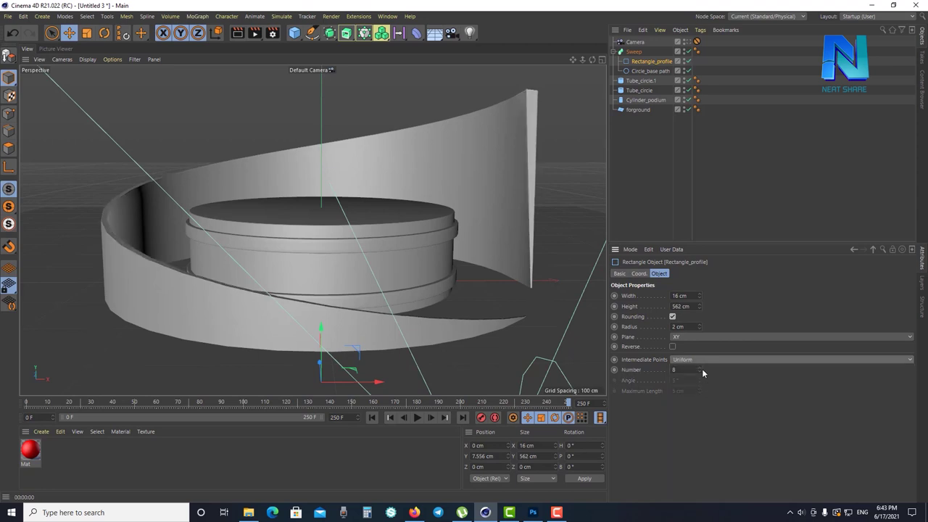
pyautogui.click(700, 368)
pyautogui.click(700, 368)
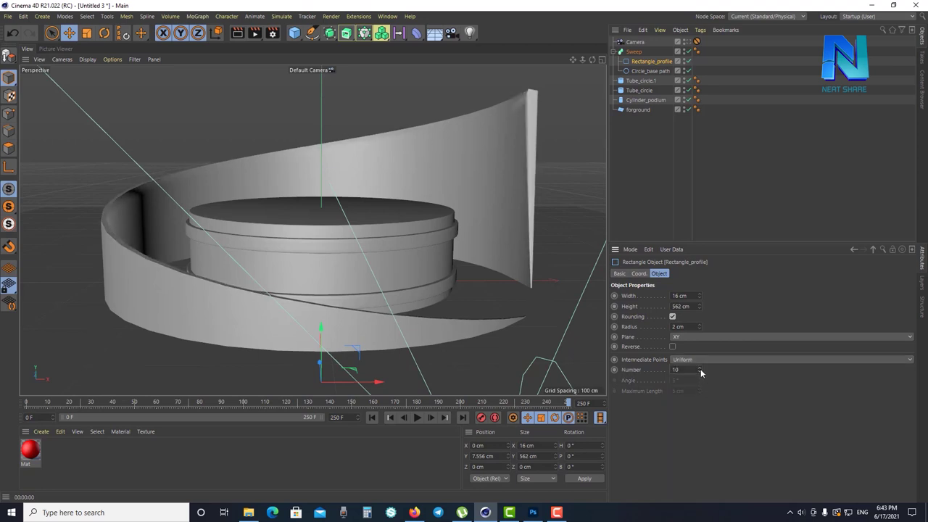
pyautogui.click(87, 59)
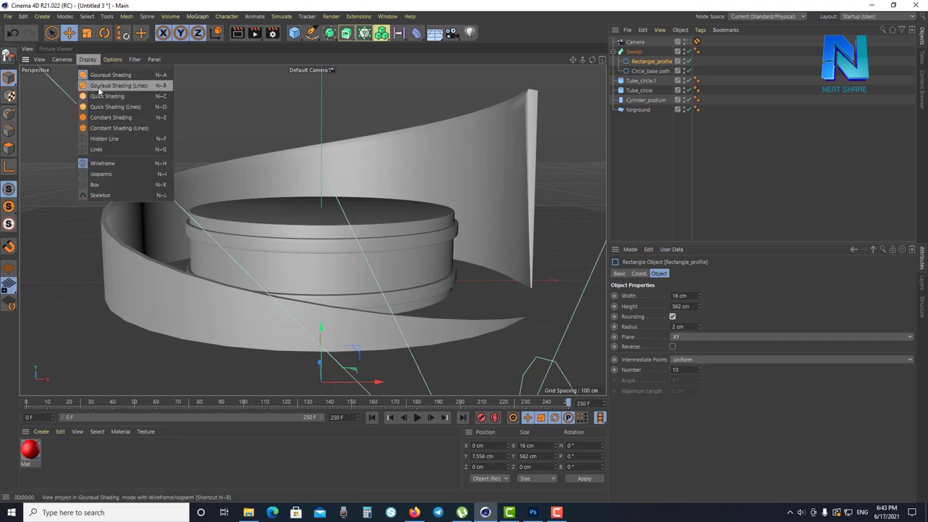
pyautogui.click(109, 88)
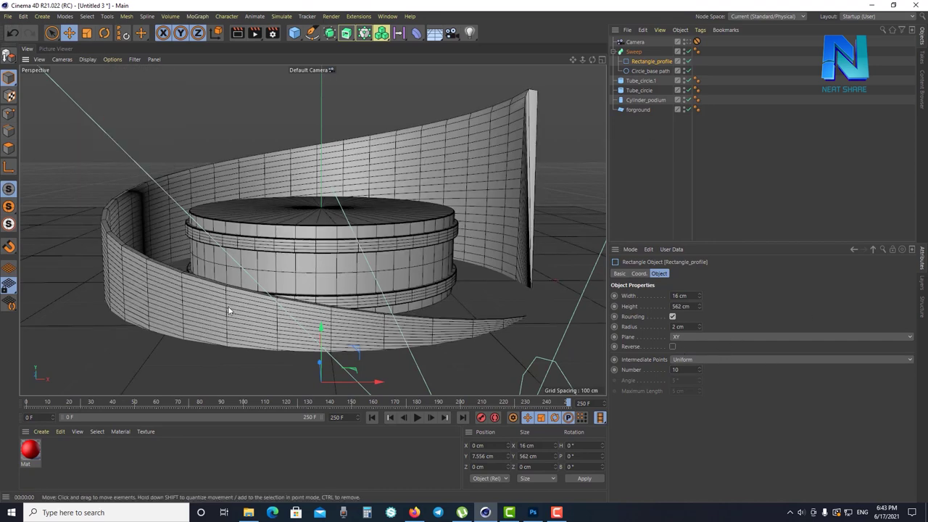
# Settle the intermediate point count at 9 and render a preview
pyautogui.click(700, 371)
pyautogui.click(700, 371)
pyautogui.click(700, 371)
pyautogui.click(700, 371)
pyautogui.click(700, 371)
pyautogui.click(700, 371)
pyautogui.click(700, 371)
pyautogui.click(700, 371)
pyautogui.click(700, 370)
pyautogui.click(700, 369)
pyautogui.click(700, 366)
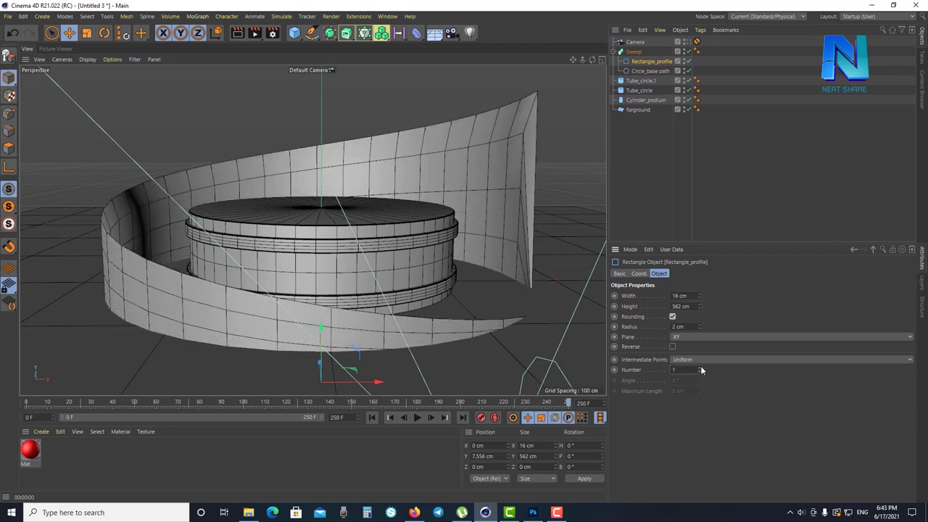
pyautogui.click(700, 366)
pyautogui.click(700, 365)
pyautogui.click(700, 365)
pyautogui.click(700, 365)
pyautogui.click(700, 365)
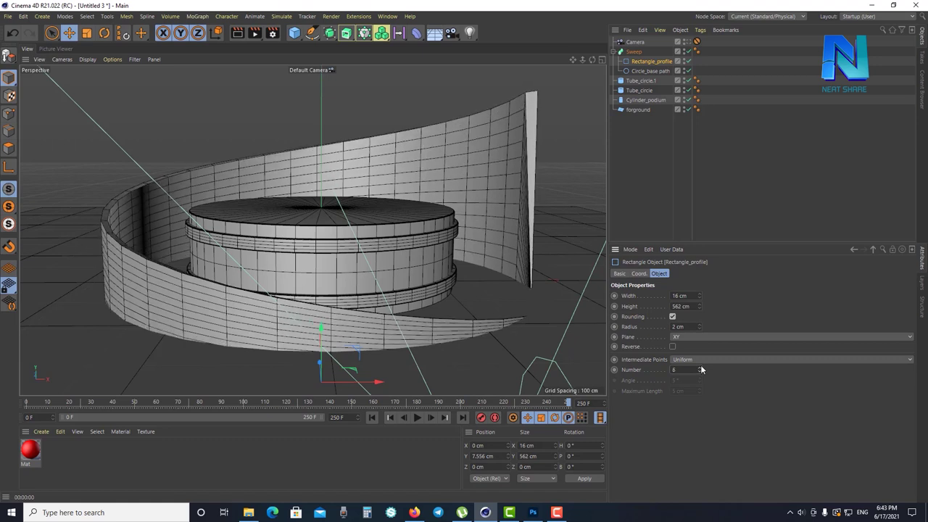
pyautogui.click(700, 365)
pyautogui.click(700, 366)
pyautogui.click(700, 366)
pyautogui.click(700, 366)
pyautogui.click(700, 365)
pyautogui.click(699, 364)
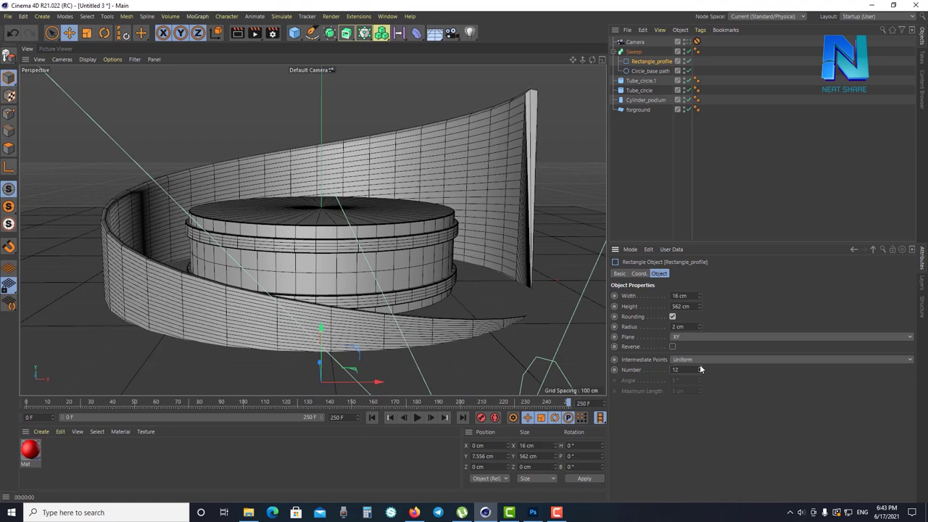
pyautogui.click(700, 371)
pyautogui.click(700, 372)
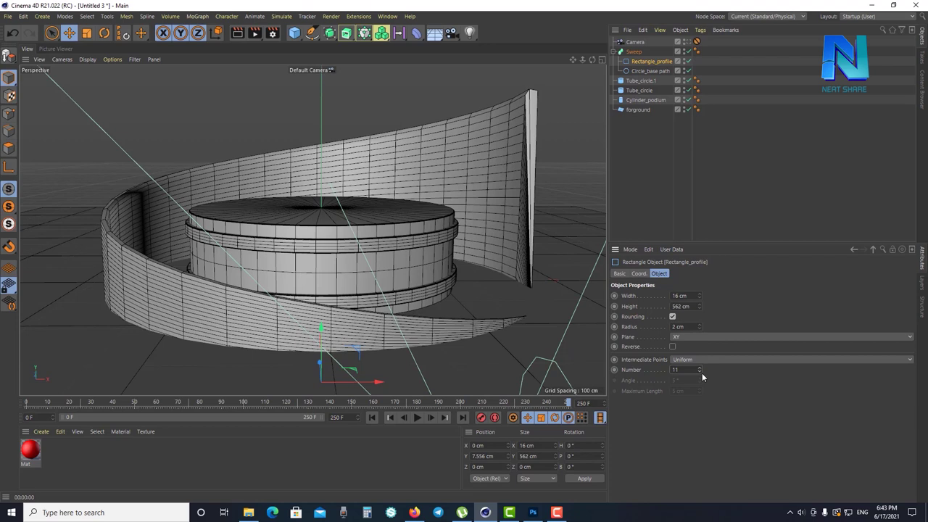
pyautogui.click(700, 372)
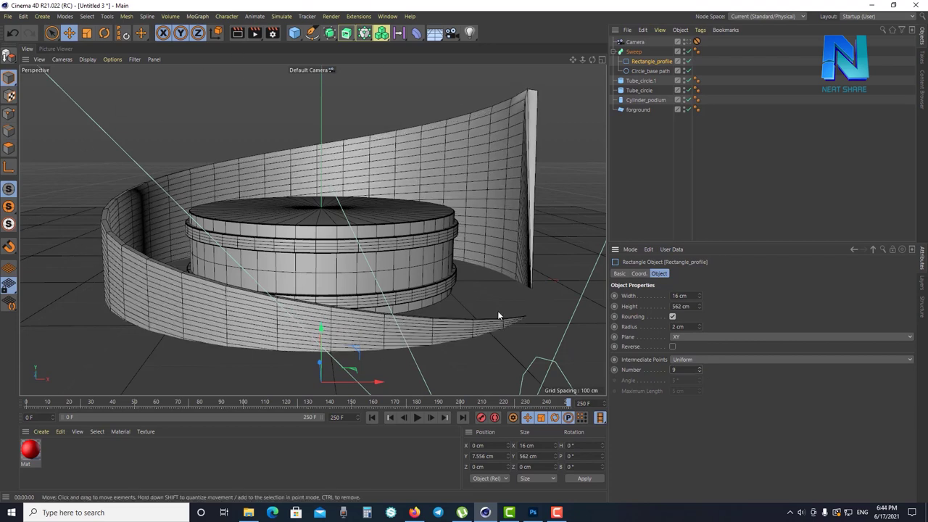
pyautogui.click(239, 34)
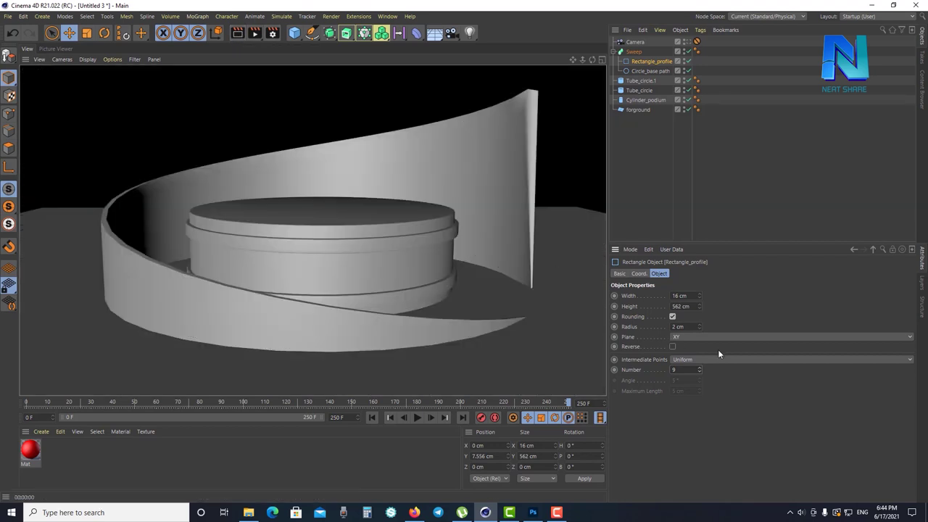
# Collapse the Sweep hierarchy and raise the Sweep on Y to about −137.6 cm
pyautogui.click(754, 195)
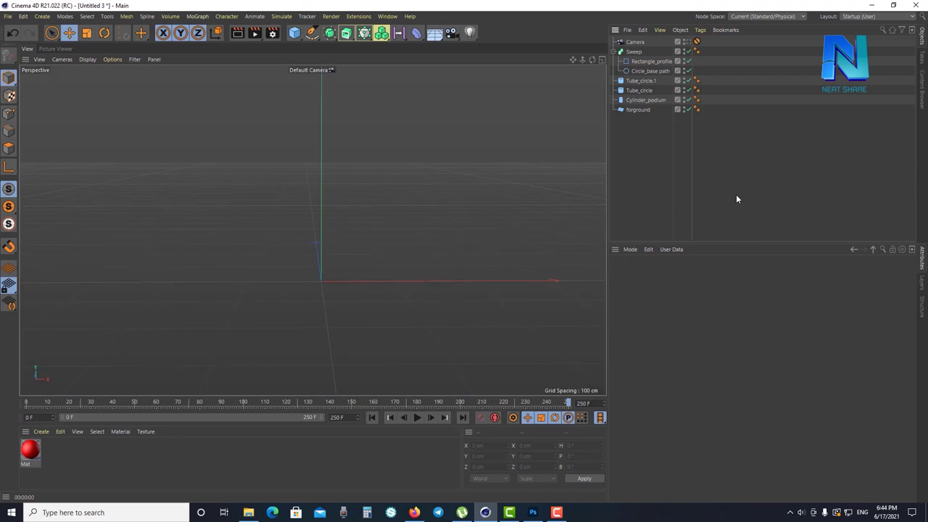
pyautogui.click(529, 179)
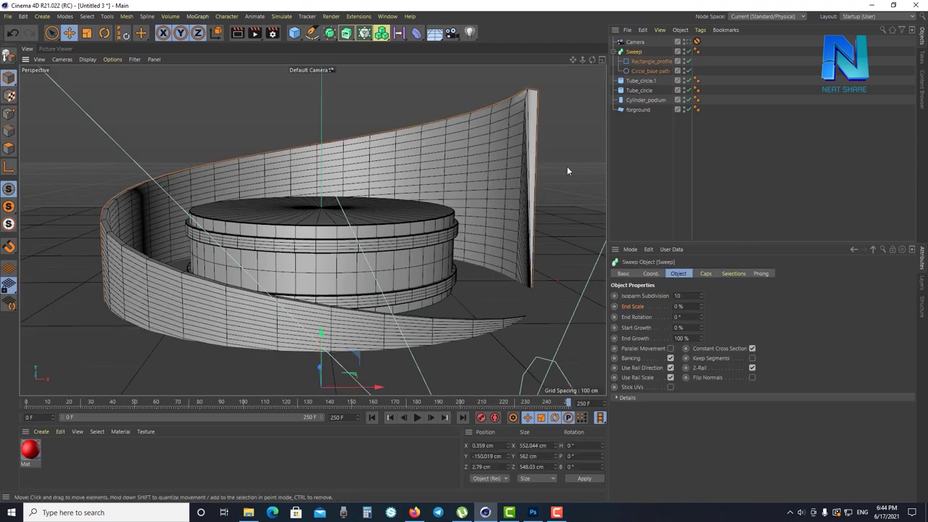
pyautogui.click(704, 181)
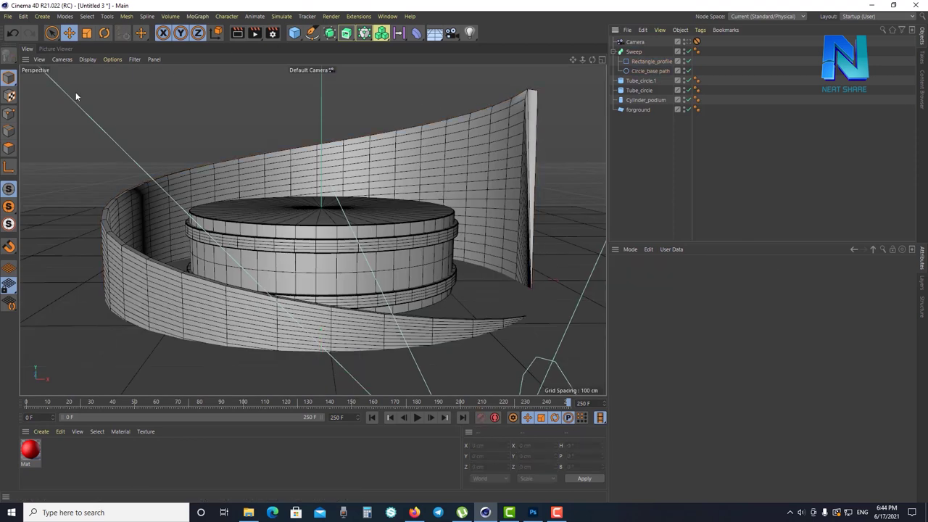
pyautogui.click(615, 51)
pyautogui.click(636, 52)
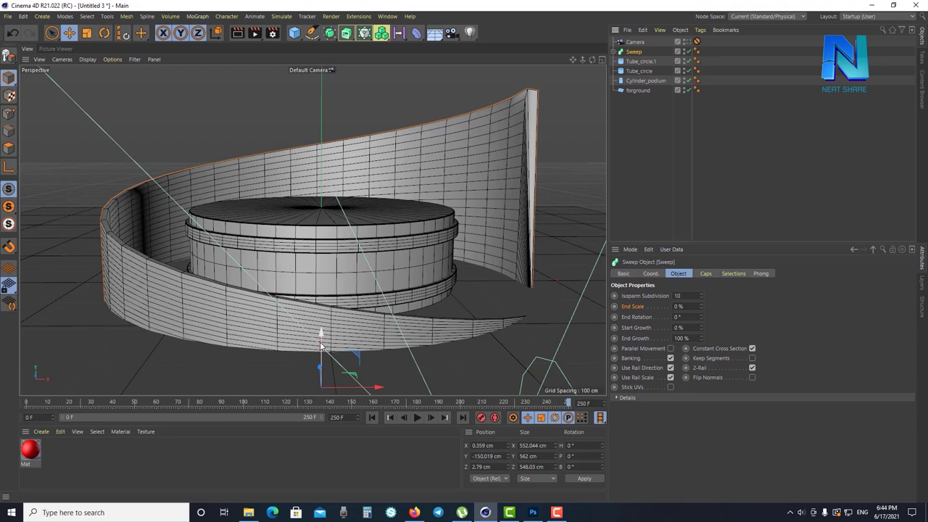
pyautogui.moveTo(322, 344)
pyautogui.mouseDown()
pyautogui.moveTo(281, 220)
pyautogui.moveTo(287, 352)
pyautogui.mouseUp()
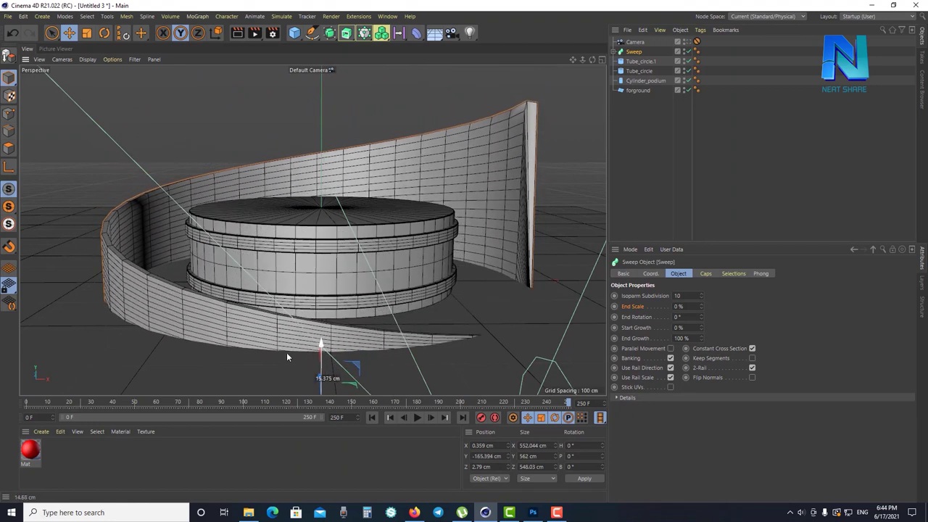
pyautogui.moveTo(286, 352)
pyautogui.mouseDown()
pyautogui.moveTo(308, 365)
pyautogui.moveTo(326, 335)
pyautogui.mouseUp()
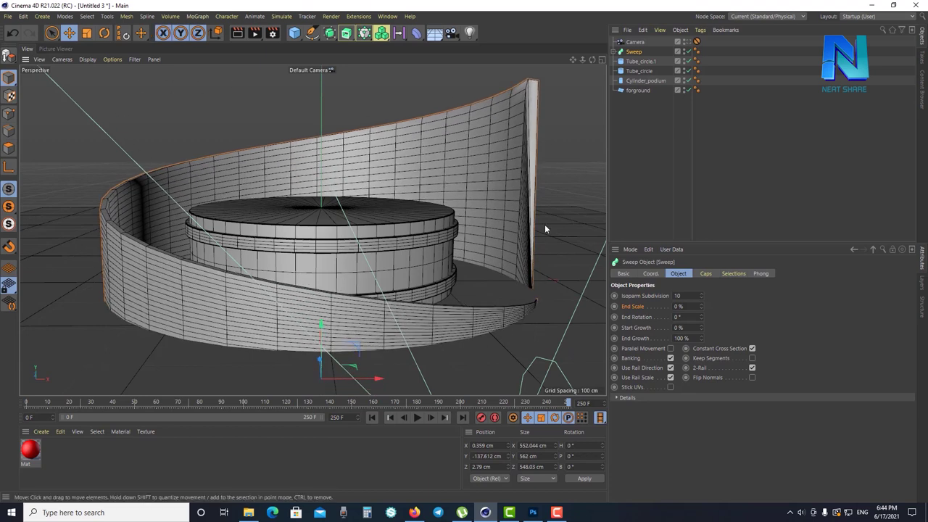
pyautogui.click(650, 143)
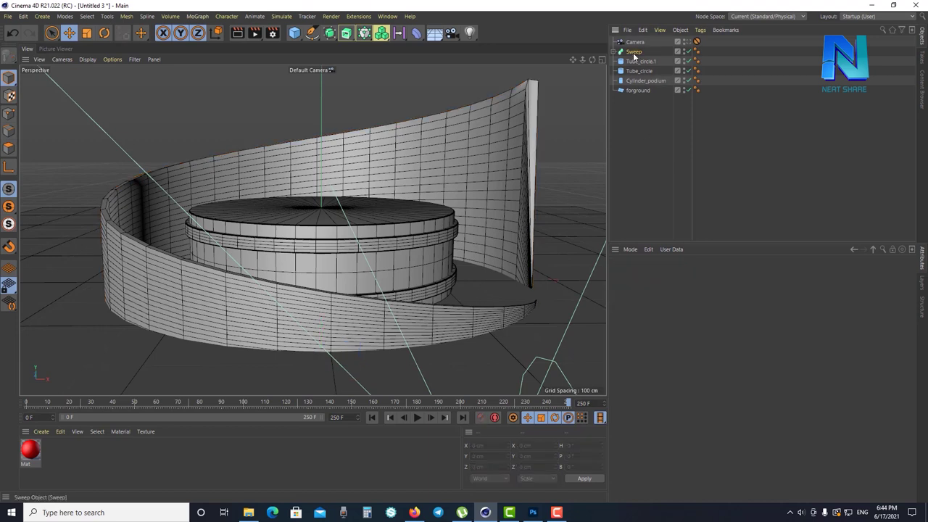
pyautogui.click(634, 52)
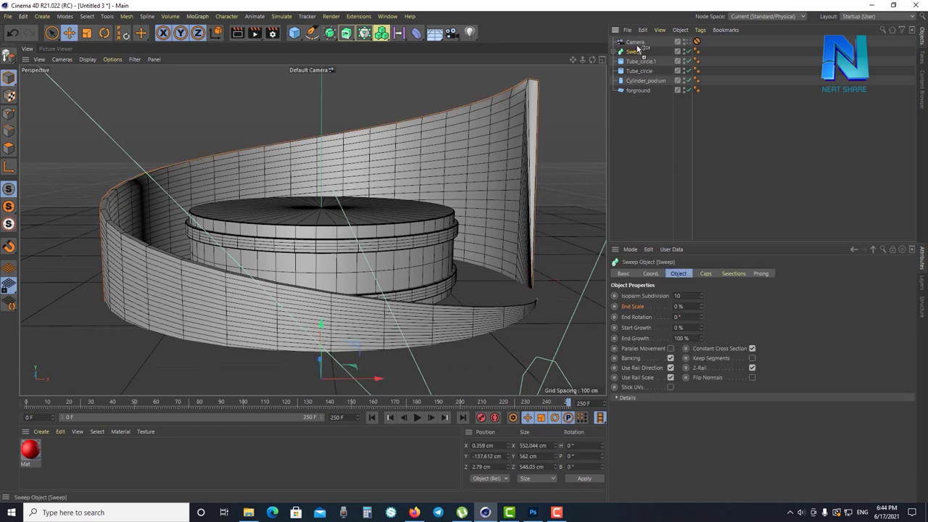
# Duplicate the Sweep wall as Sweep.1 and enlarge its circle path's radius
pyautogui.hotkey('ctrl', 'c')
pyautogui.hotkey('ctrl', 'v')
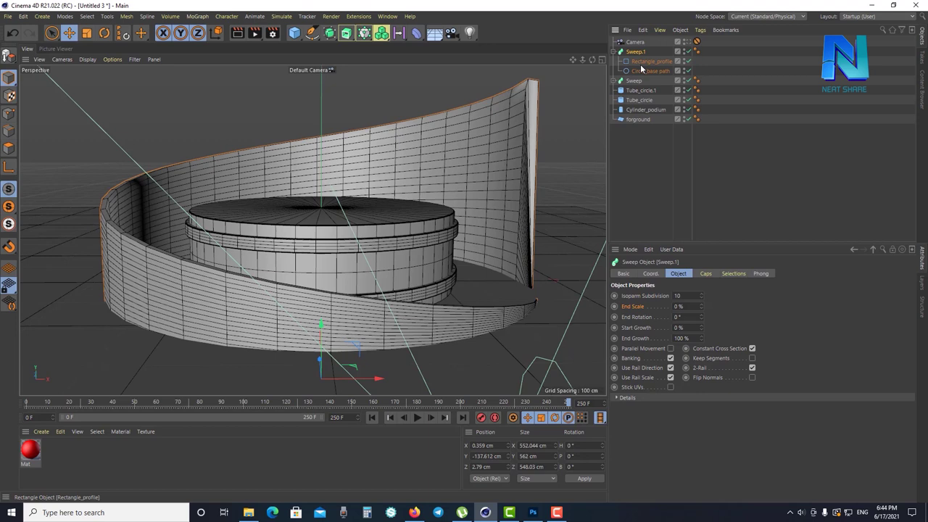
pyautogui.click(645, 71)
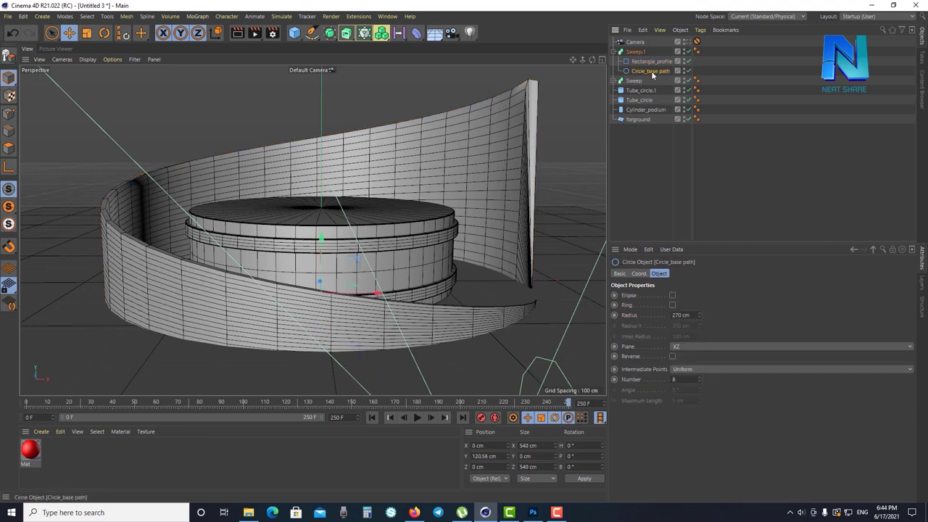
pyautogui.moveTo(700, 314); pyautogui.dragTo(700, 297)
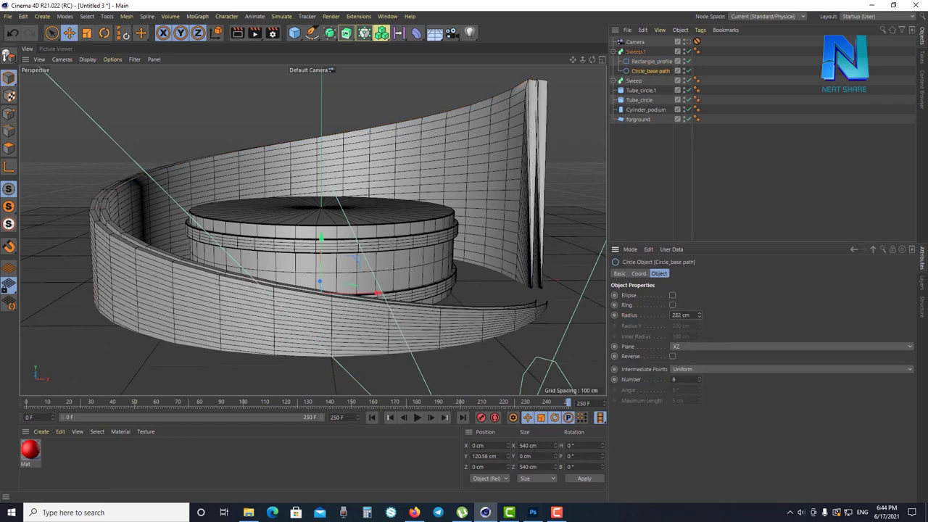
pyautogui.moveTo(698, 314); pyautogui.dragTo(699, 316)
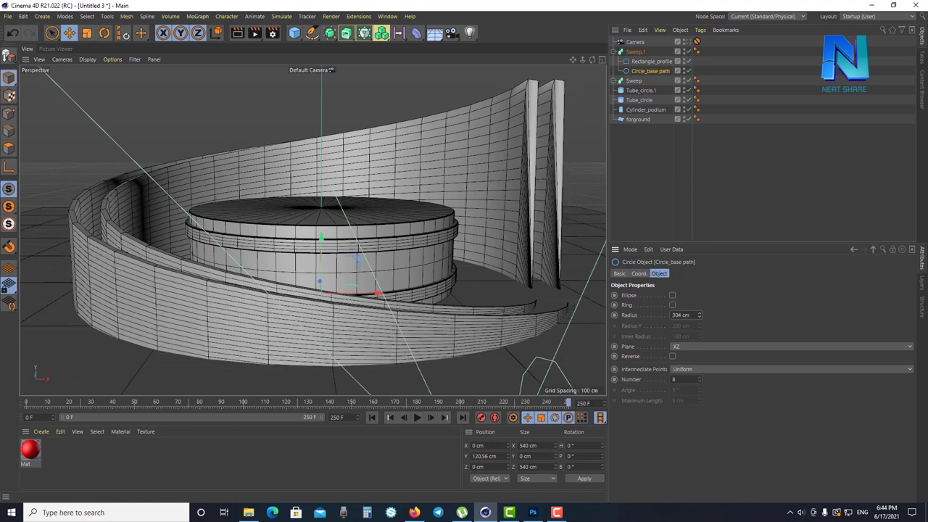
# Lower Sweep.1 along Y and set its circle path radius to 295 cm
pyautogui.click(324, 327)
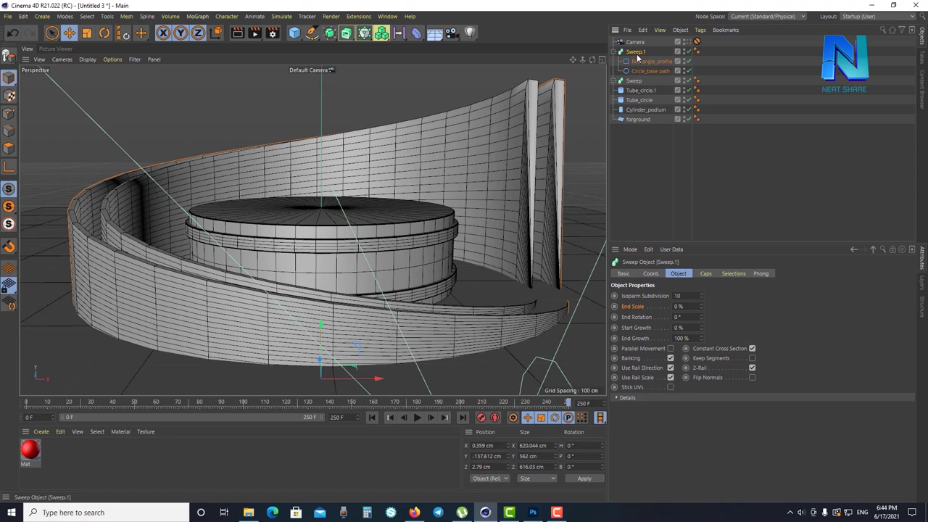
pyautogui.moveTo(323, 326)
pyautogui.mouseDown()
pyautogui.moveTo(349, 373)
pyautogui.moveTo(353, 362)
pyautogui.mouseUp()
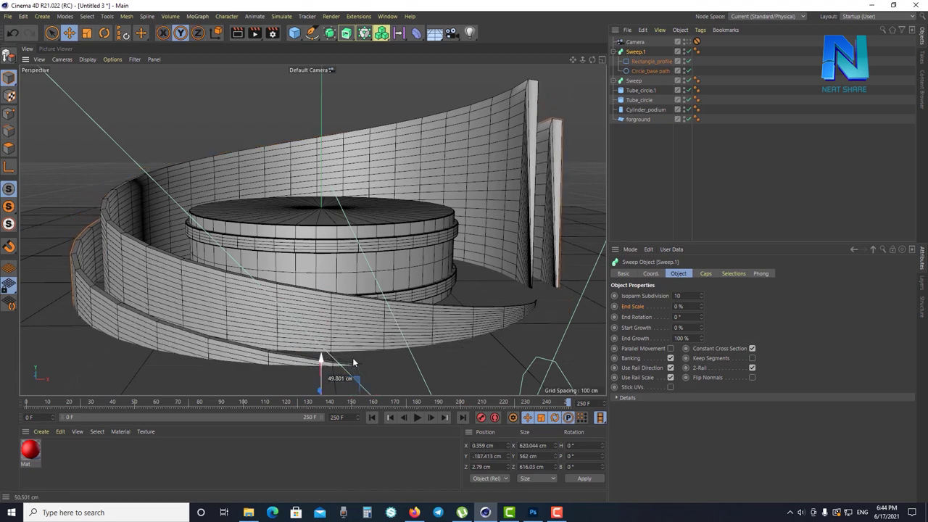
pyautogui.click(647, 70)
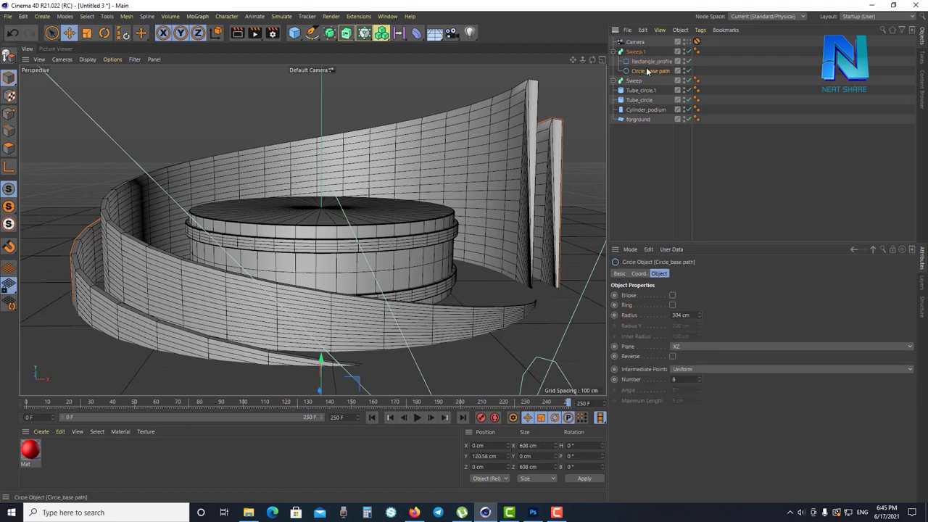
pyautogui.moveTo(700, 319); pyautogui.dragTo(699, 319)
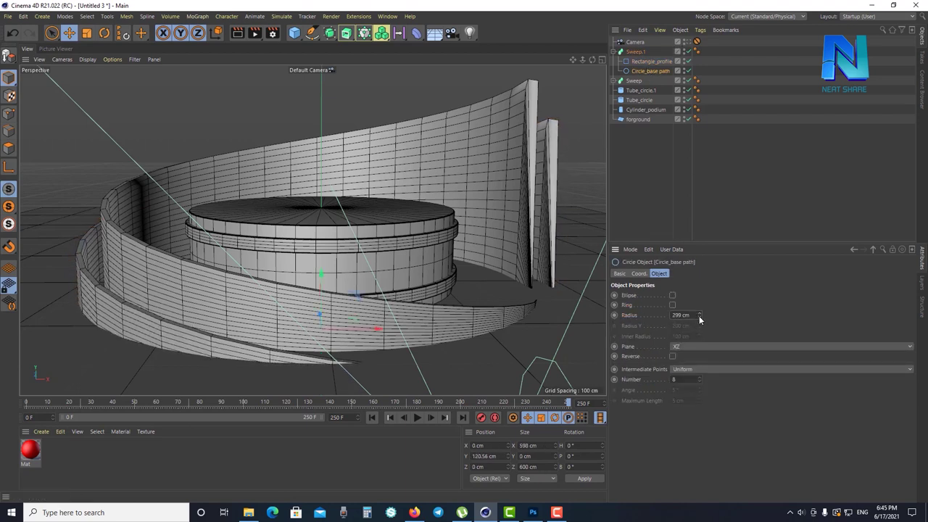
# Render a preview of the view, then select Sweep.1 in the Object Manager
pyautogui.click(238, 34)
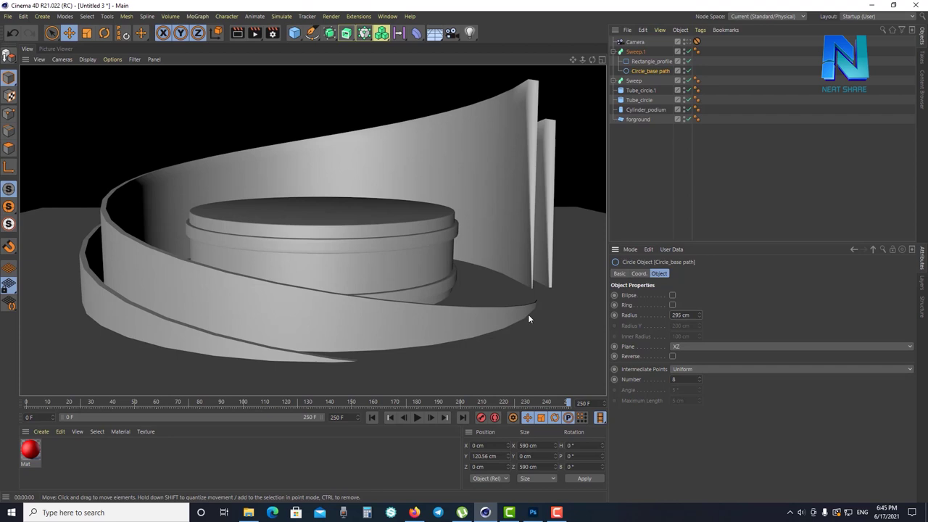
pyautogui.click(614, 51)
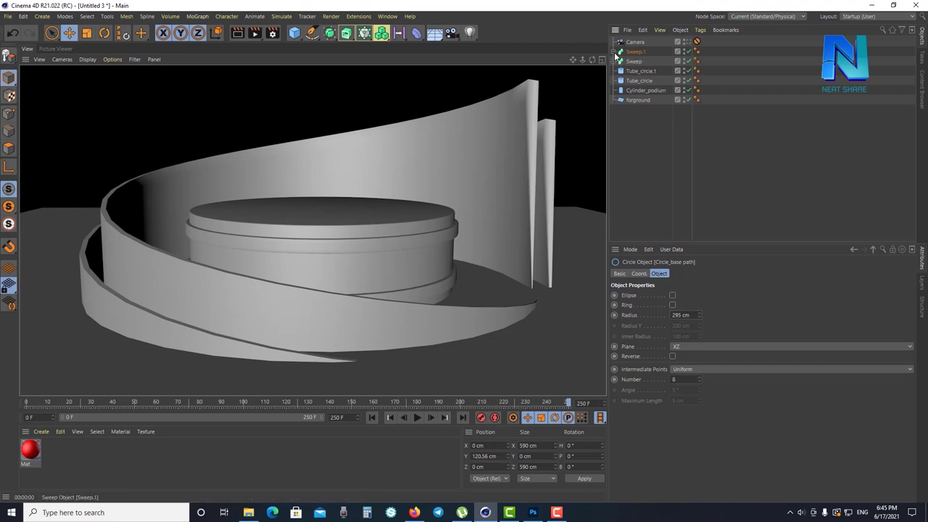
pyautogui.click(620, 53)
pyautogui.click(614, 53)
pyautogui.click(615, 53)
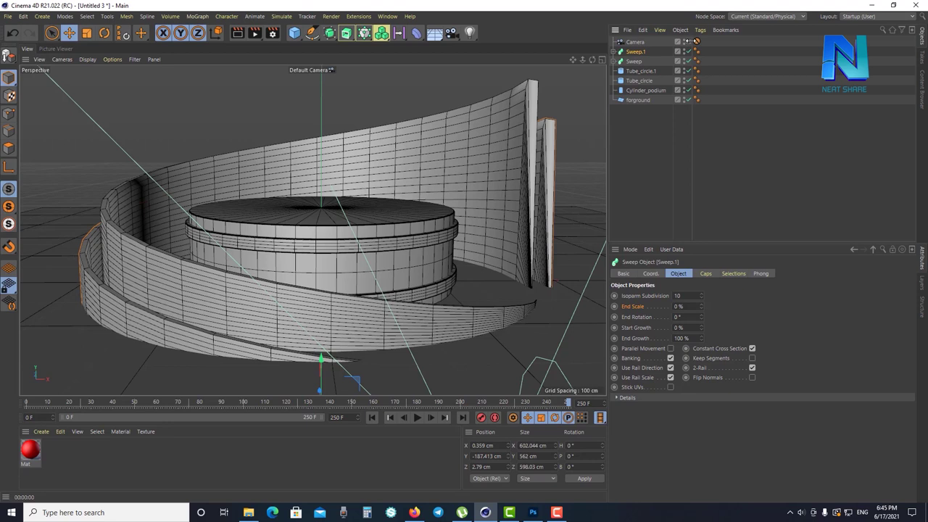
# Orbit and zoom to a frontal view of the walls, then open the Spline shapes palette
pyautogui.keyDown('alt'); pyautogui.moveTo(523, 152); pyautogui.dragTo(519, 202); pyautogui.keyUp('alt')
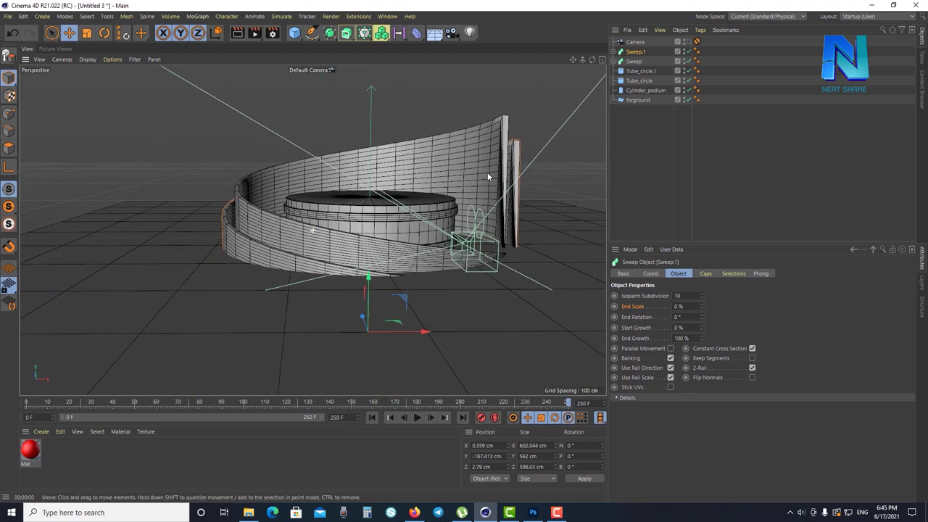
pyautogui.keyDown('alt'); pyautogui.moveTo(528, 161); pyautogui.dragTo(461, 195); pyautogui.keyUp('alt')
pyautogui.scroll(3, 461, 195)
pyautogui.scroll(1, 468, 185)
pyautogui.scroll(1, 476, 176)
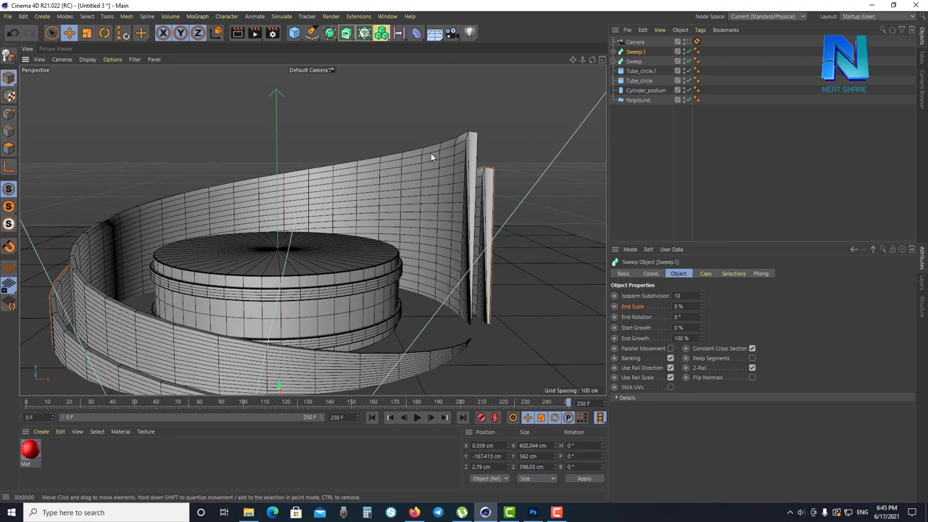
pyautogui.click(346, 34)
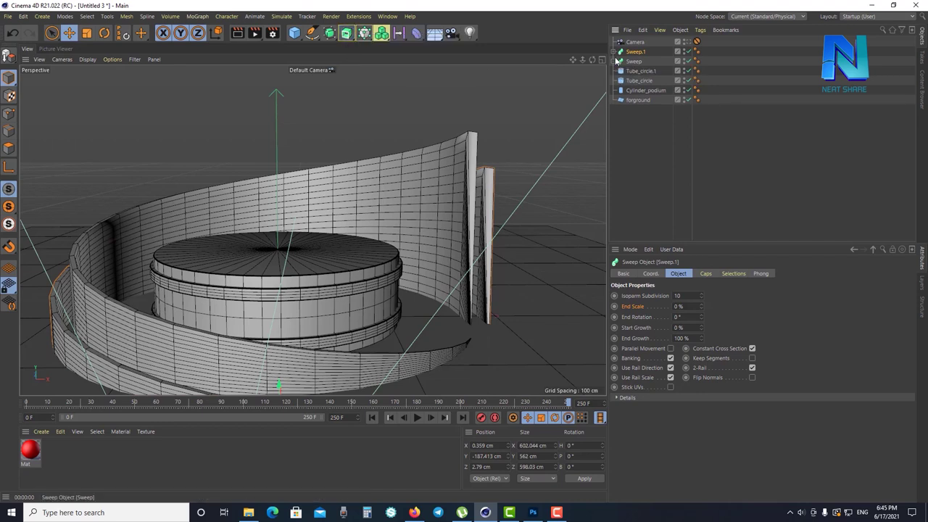
pyautogui.click(352, 38)
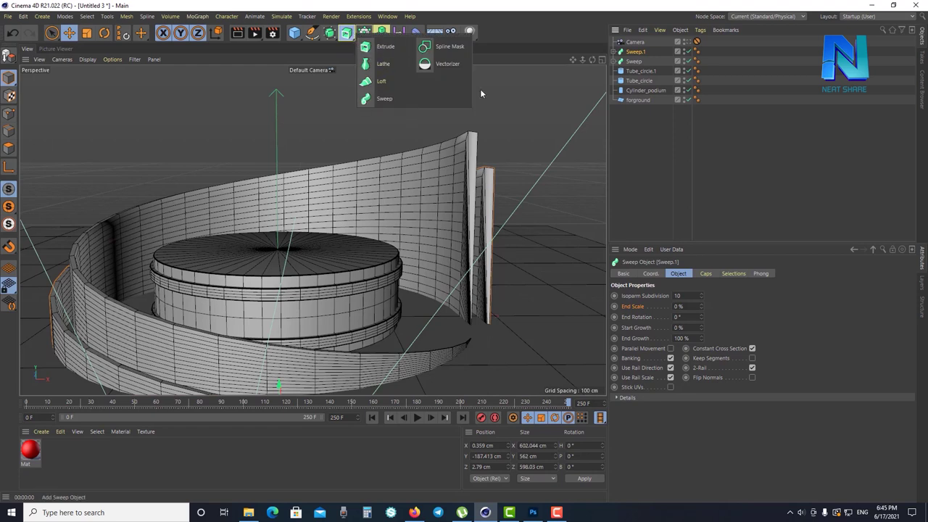
pyautogui.click(307, 37)
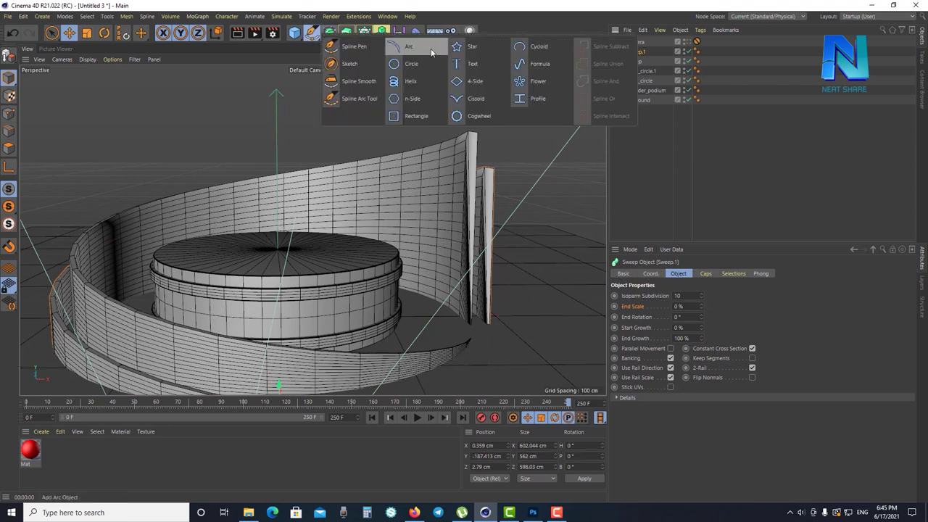
# Add a Star spline and raise it above the podium
pyautogui.click(469, 48)
pyautogui.moveTo(277, 265); pyautogui.dragTo(278, 68)
pyautogui.scroll(-3, 344, 188)
pyautogui.scroll(-2, 344, 221)
pyautogui.press('h')
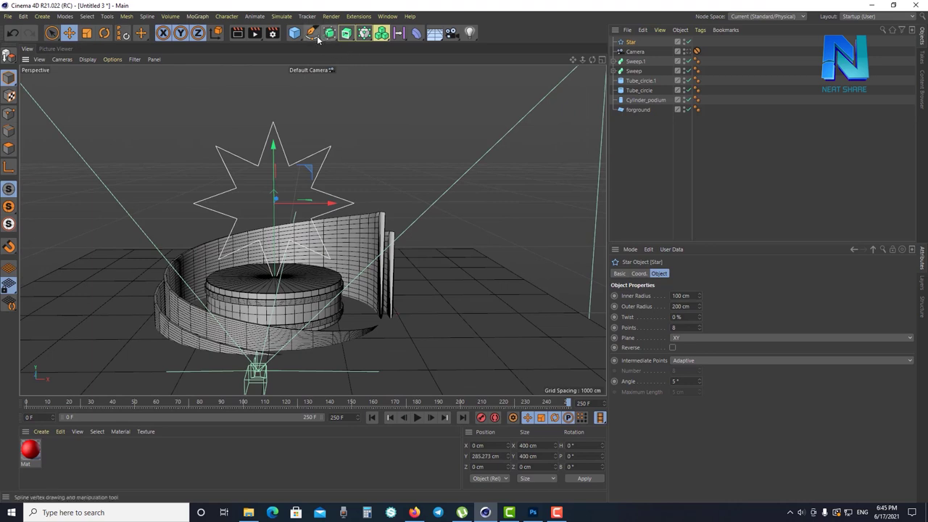
pyautogui.click(318, 39)
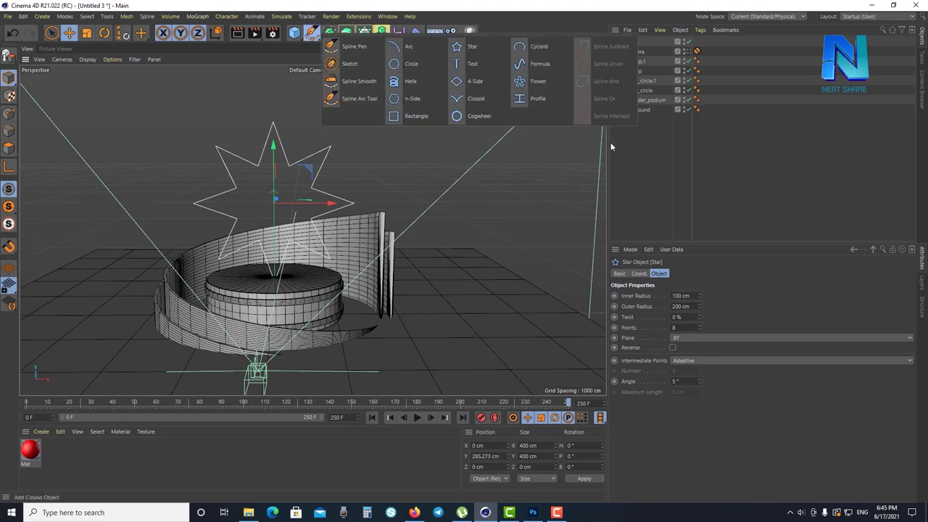
pyautogui.click(736, 213)
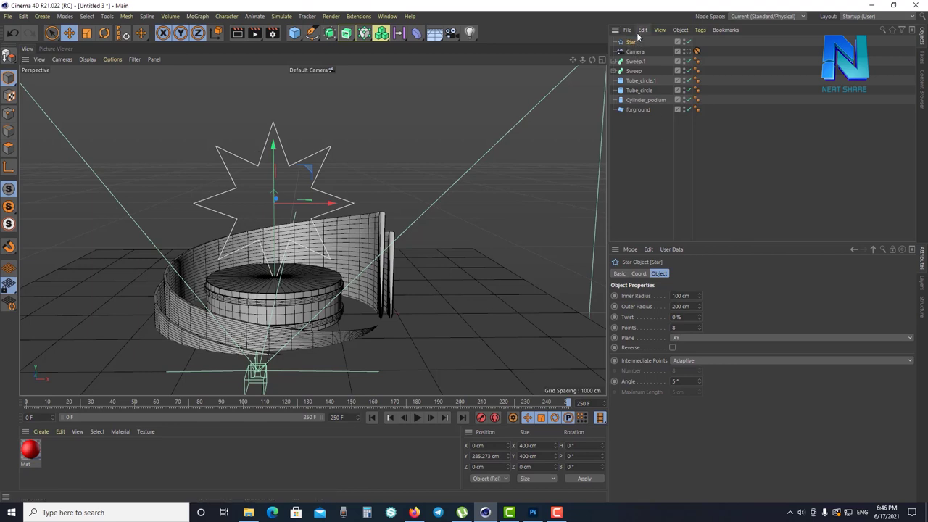
# Give the star a 126 cm inner radius, a 200 cm outer radius and 5 points
pyautogui.moveTo(699, 297)
pyautogui.mouseDown()
pyautogui.moveTo(698, 282)
pyautogui.moveTo(699, 340)
pyautogui.moveTo(698, 301)
pyautogui.mouseUp()
pyautogui.write('0')
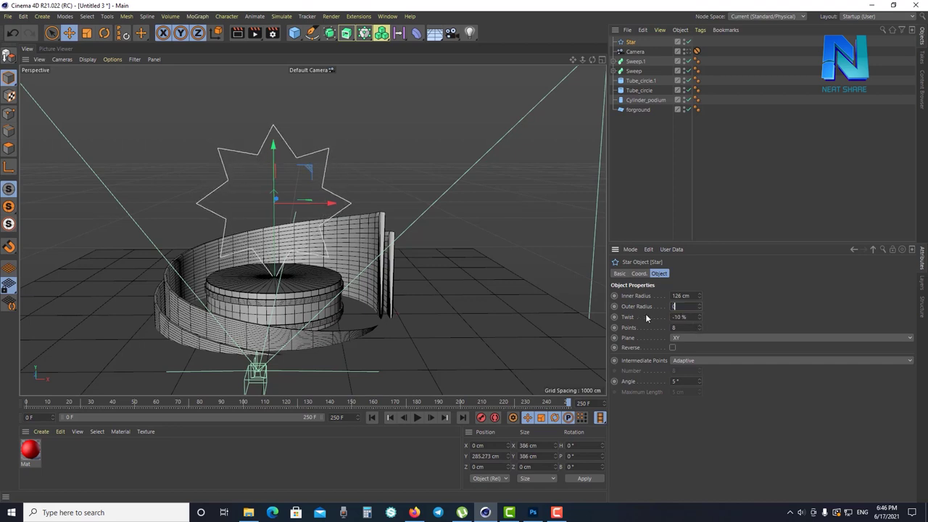
pyautogui.press('Return')
pyautogui.moveTo(699, 306); pyautogui.dragTo(641, 307)
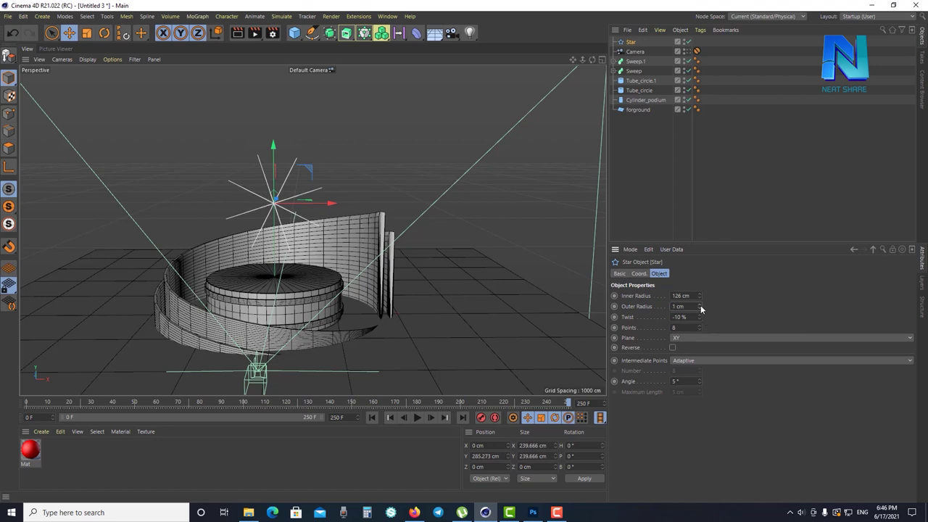
pyautogui.rightClick(631, 307)
pyautogui.click(657, 392)
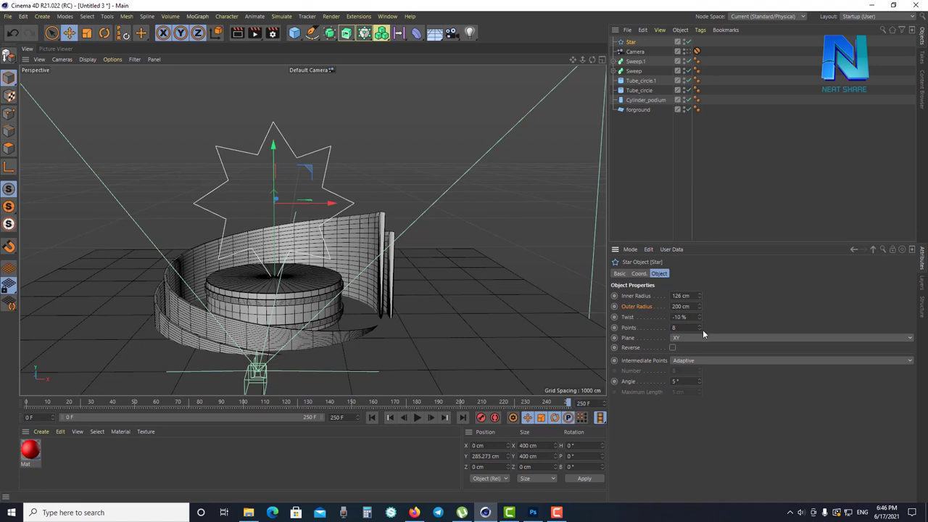
pyautogui.moveTo(699, 329); pyautogui.dragTo(627, 321)
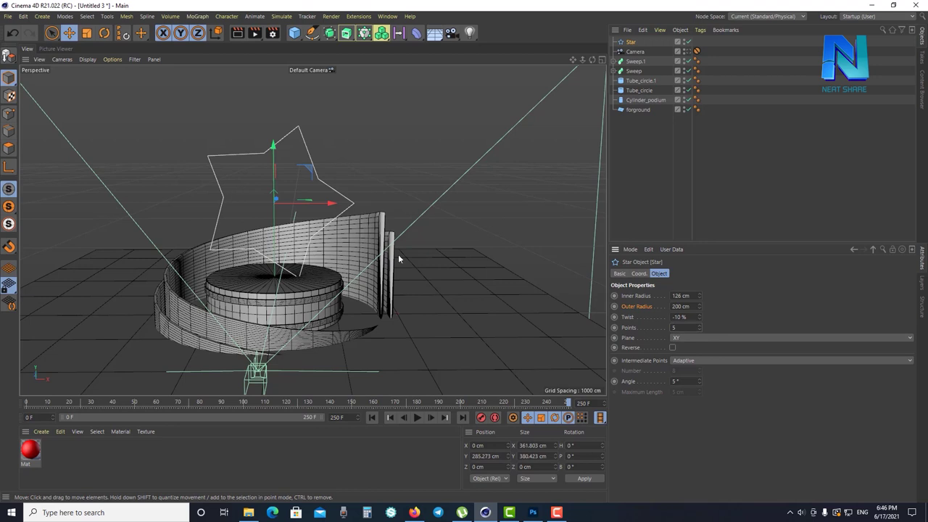
# Raise the star slightly higher and tilt it to B -17° in the Coord. tab
pyautogui.moveTo(273, 177); pyautogui.dragTo(271, 166)
pyautogui.click(638, 275)
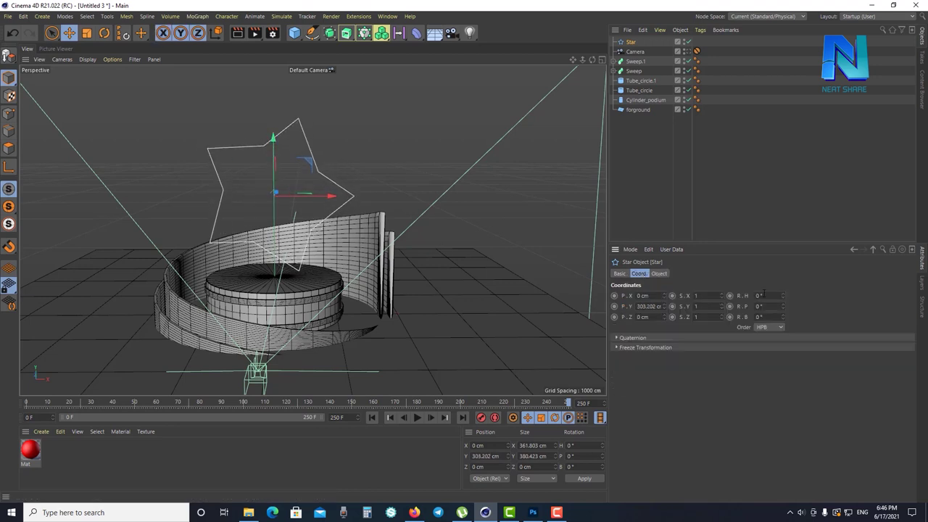
pyautogui.moveTo(783, 310)
pyautogui.mouseDown()
pyautogui.moveTo(784, 297)
pyautogui.moveTo(783, 329)
pyautogui.mouseUp()
pyautogui.click(718, 203)
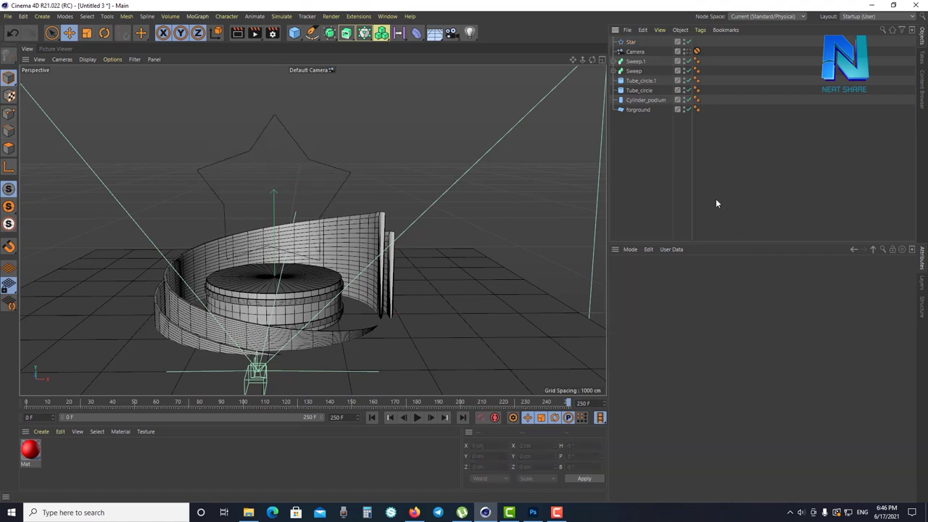
pyautogui.click(625, 45)
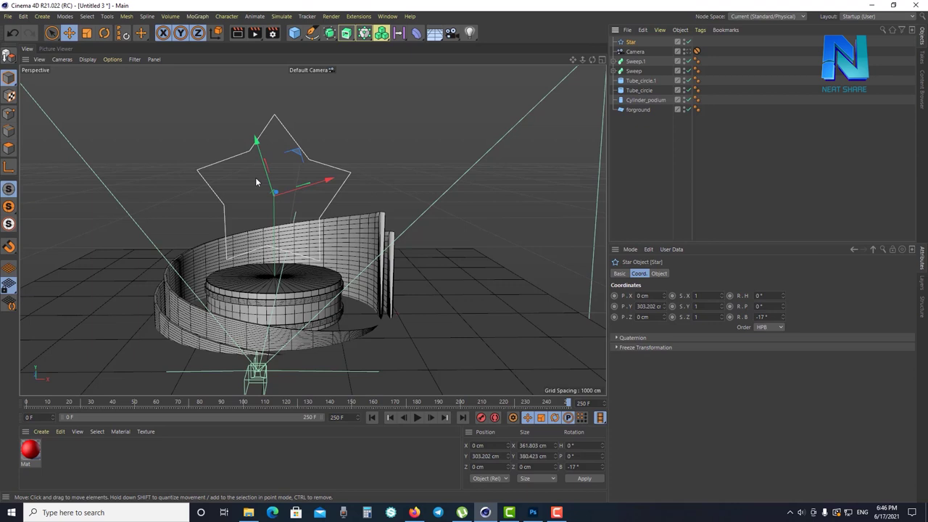
pyautogui.click(347, 33)
pyautogui.click(631, 54)
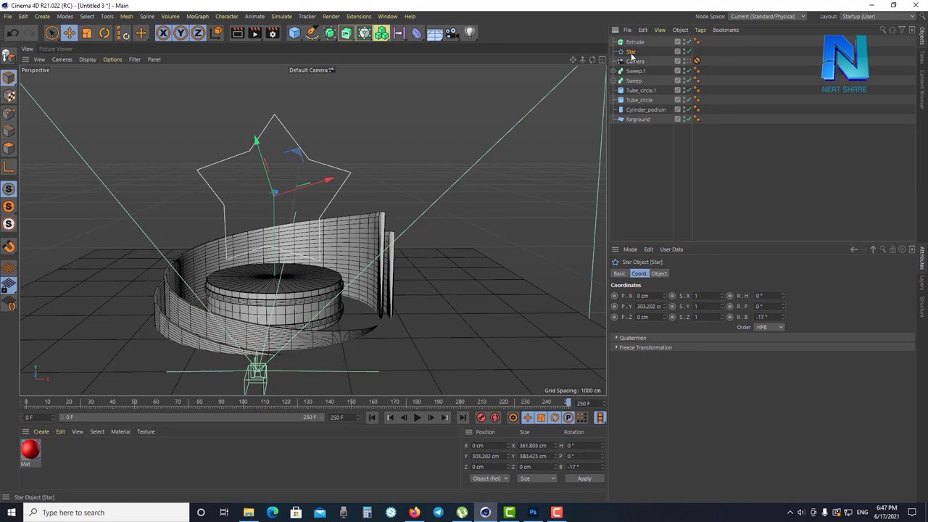
pyautogui.moveTo(630, 54); pyautogui.dragTo(631, 44)
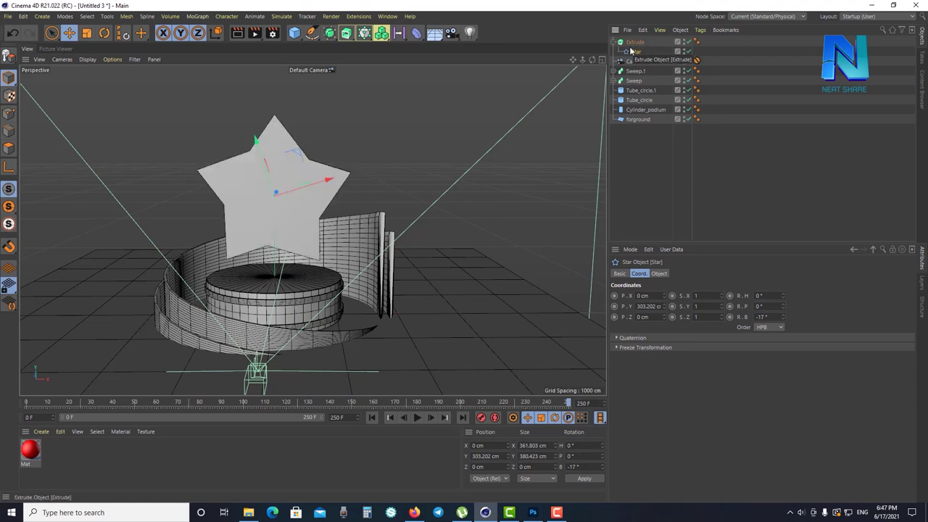
pyautogui.scroll(2, 330, 171)
pyautogui.scroll(2, 321, 176)
pyautogui.moveTo(319, 176)
pyautogui.keyDown('alt'); pyautogui.mouseDown()
pyautogui.moveTo(218, 202)
pyautogui.moveTo(268, 95)
pyautogui.mouseUp(); pyautogui.keyUp('alt')
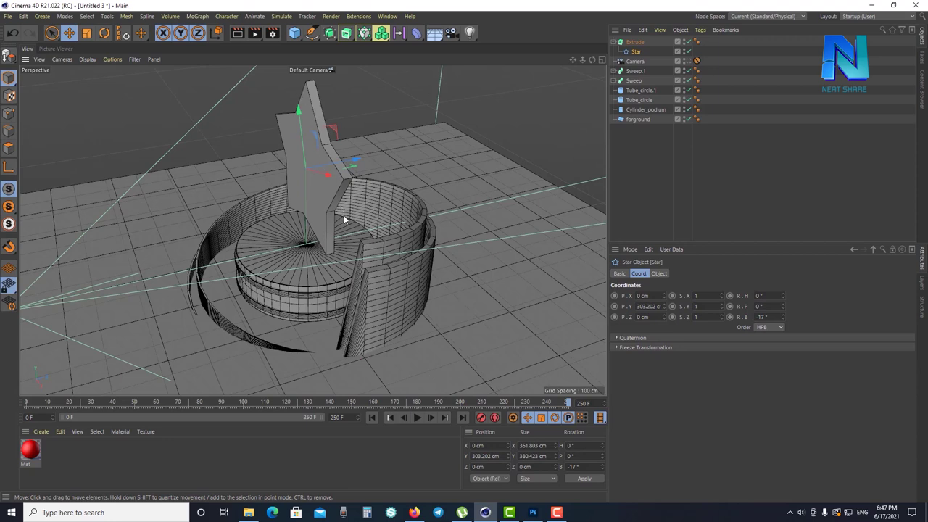
pyautogui.moveTo(636, 42)
pyautogui.mouseDown()
pyautogui.moveTo(637, 55)
pyautogui.moveTo(629, 43)
pyautogui.mouseUp()
pyautogui.click(627, 43)
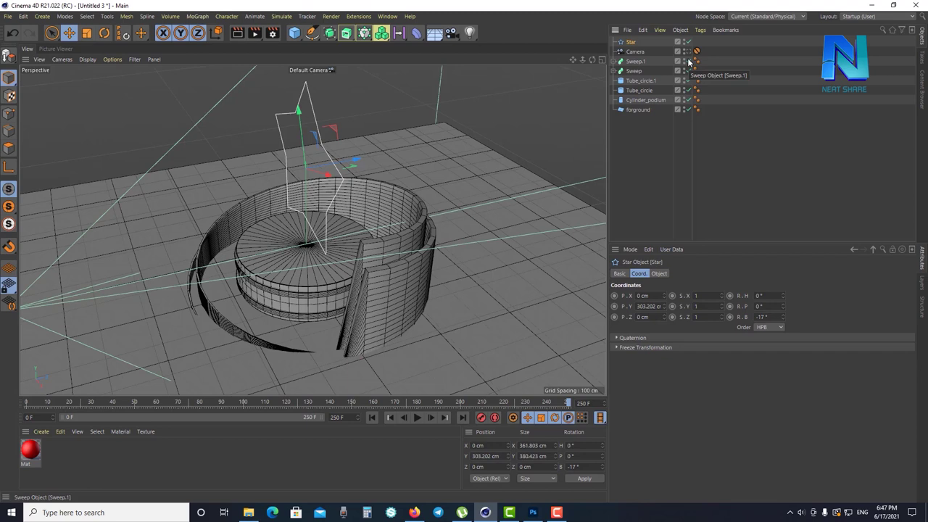
pyautogui.keyDown('alt'); pyautogui.click(355, 37); pyautogui.keyUp('alt')
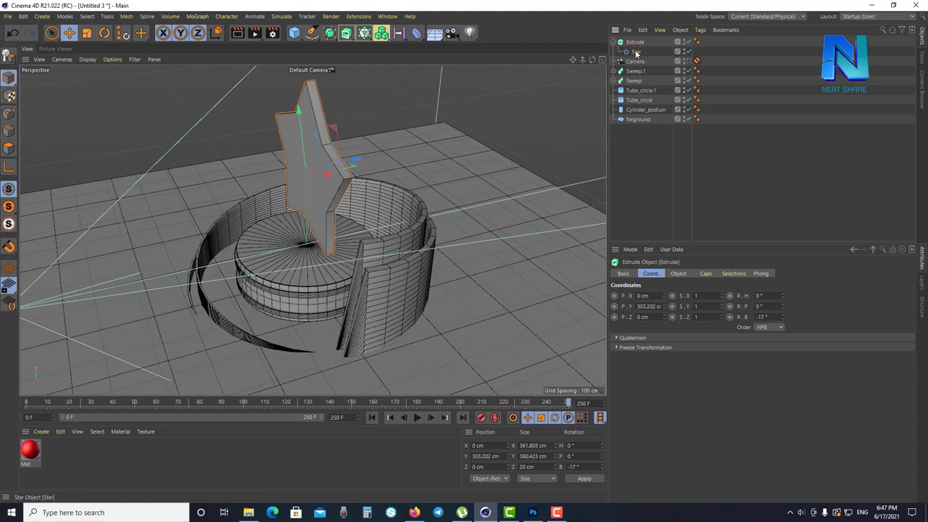
pyautogui.click(636, 52)
pyautogui.click(634, 42)
pyautogui.click(635, 52)
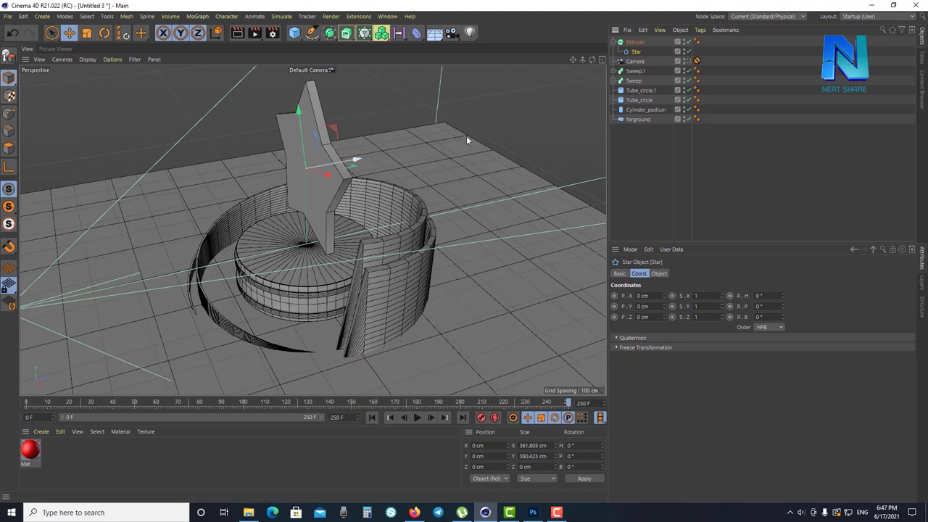
pyautogui.click(632, 42)
pyautogui.click(640, 53)
pyautogui.click(636, 45)
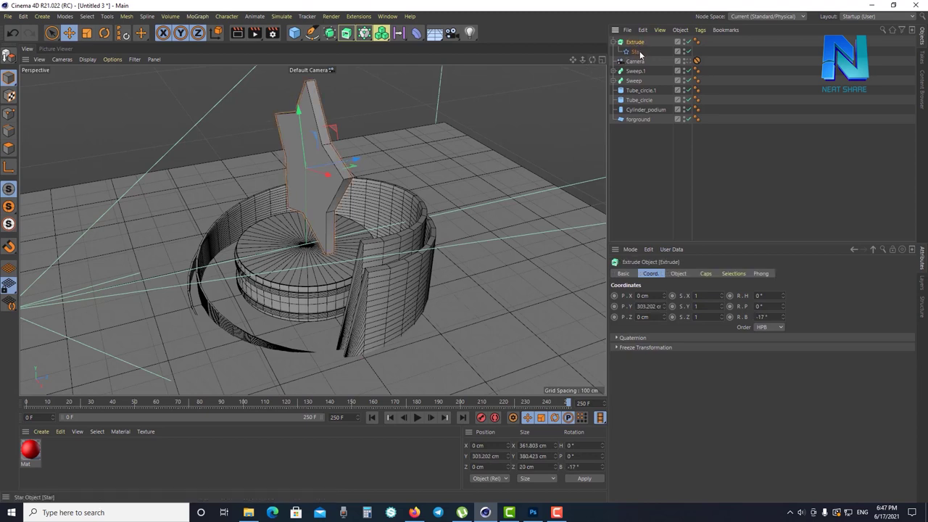
pyautogui.click(637, 53)
pyautogui.moveTo(638, 53); pyautogui.dragTo(640, 41)
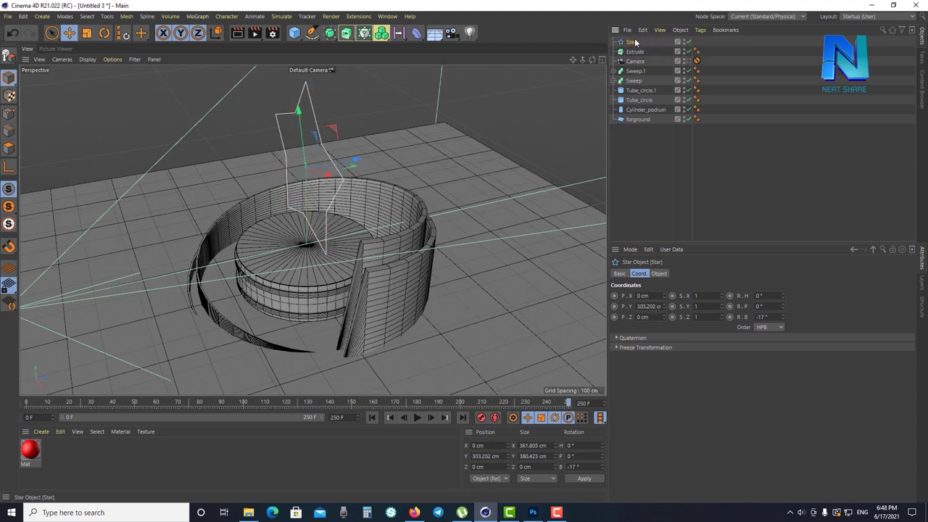
pyautogui.click(639, 52)
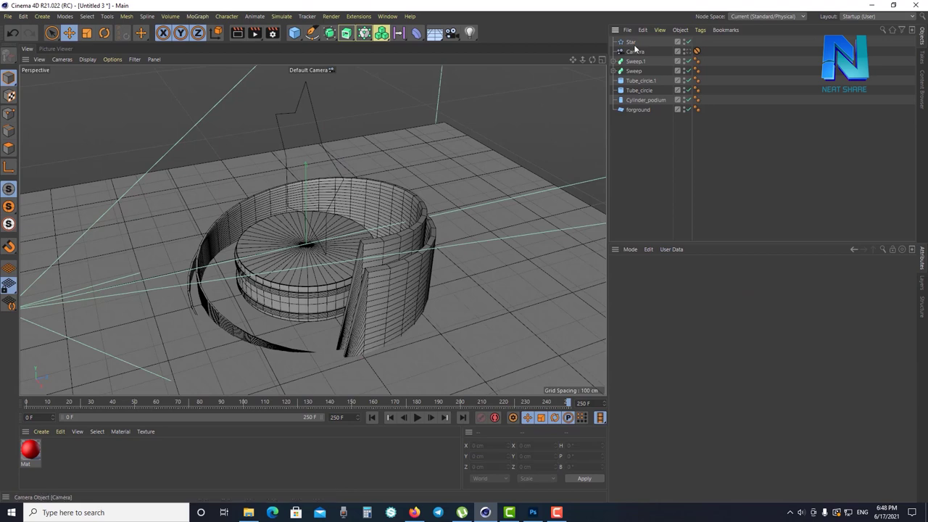
pyautogui.press('Delete')
# Lift the star well above the podium using the four-view layout
pyautogui.moveTo(374, 238)
pyautogui.keyDown('alt'); pyautogui.mouseDown()
pyautogui.moveTo(425, 220)
pyautogui.moveTo(437, 188)
pyautogui.mouseUp(); pyautogui.keyUp('alt')
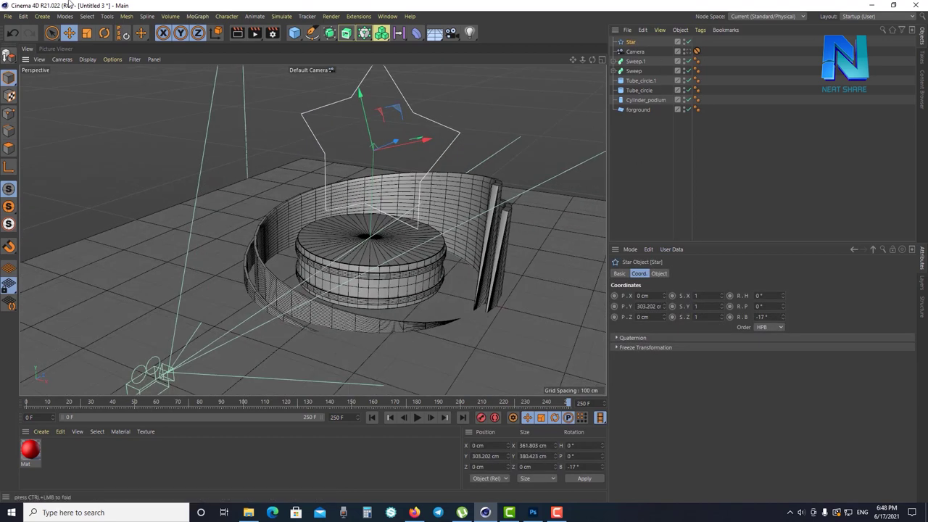
pyautogui.moveTo(413, 149); pyautogui.dragTo(521, 86)
pyautogui.scroll(-5, 301, 243)
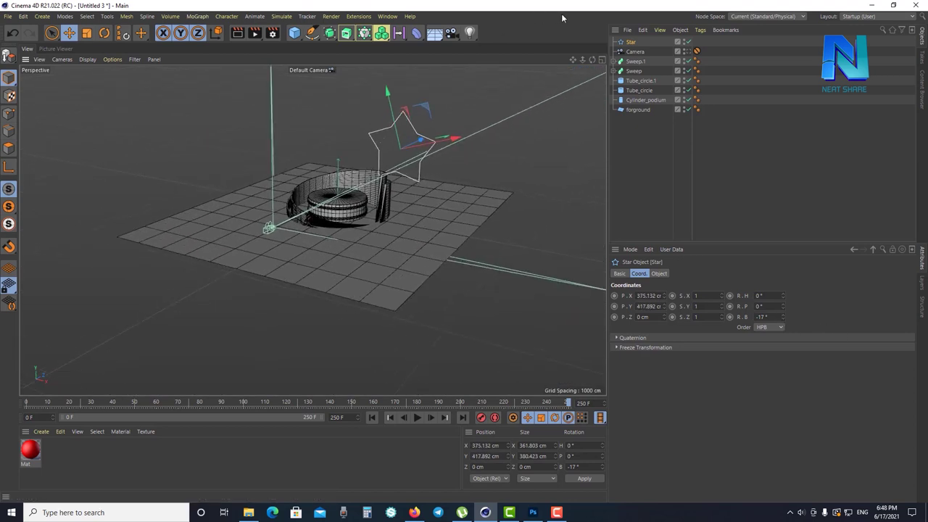
pyautogui.click(600, 60)
pyautogui.scroll(-2, 453, 363)
pyautogui.scroll(-3, 453, 363)
pyautogui.scroll(-2, 457, 326)
pyautogui.keyDown('alt'); pyautogui.moveTo(482, 246); pyautogui.dragTo(417, 335, button='middle'); pyautogui.keyUp('alt')
pyautogui.moveTo(420, 333); pyautogui.dragTo(406, 298)
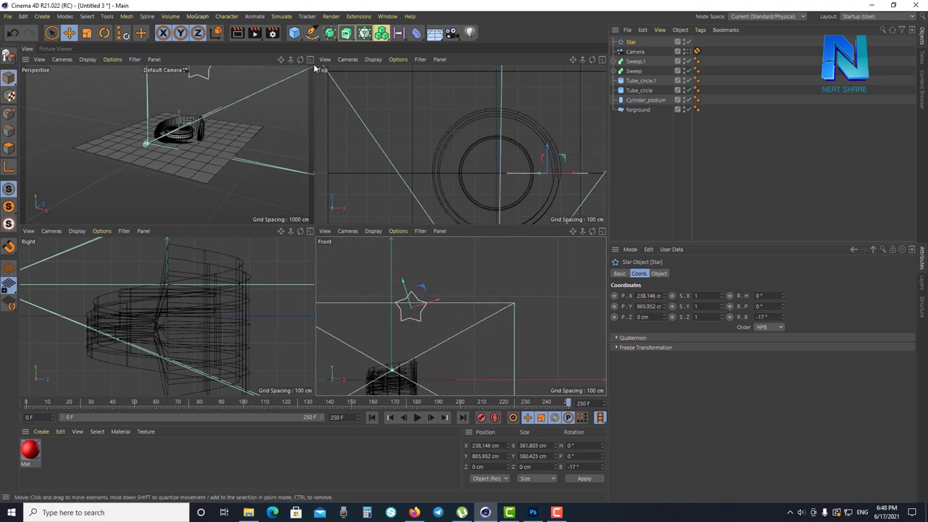
pyautogui.click(310, 59)
pyautogui.keyDown('alt'); pyautogui.moveTo(390, 151); pyautogui.dragTo(387, 210, button='middle'); pyautogui.keyUp('alt')
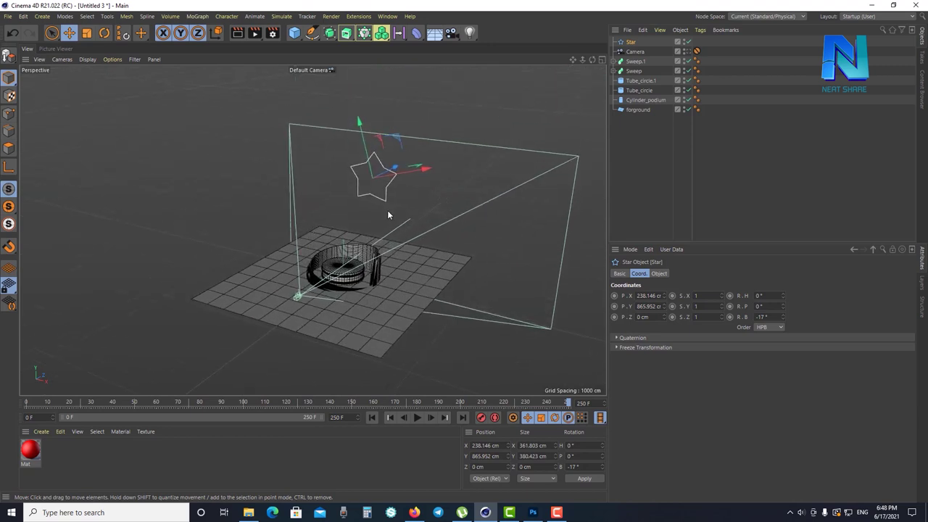
# Set the star's bank rotation to -17° and shift it left along world X
pyautogui.click(779, 317)
pyautogui.moveTo(385, 174); pyautogui.dragTo(406, 190)
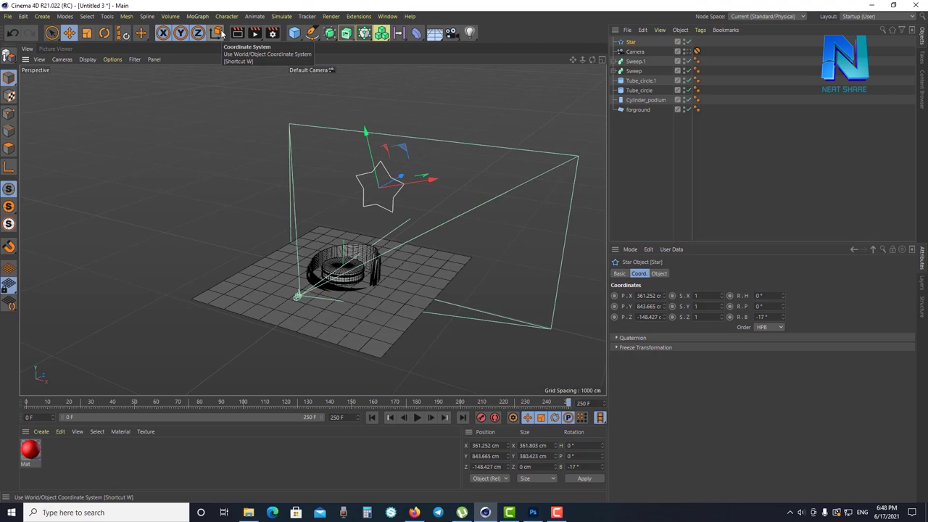
pyautogui.click(217, 33)
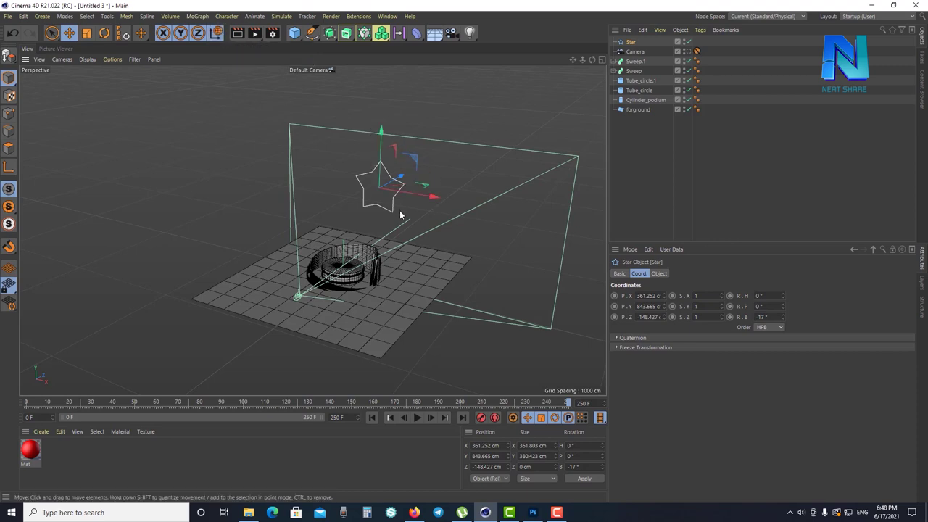
pyautogui.moveTo(424, 195)
pyautogui.mouseDown()
pyautogui.moveTo(389, 213)
pyautogui.moveTo(397, 190)
pyautogui.moveTo(445, 213)
pyautogui.moveTo(397, 197)
pyautogui.moveTo(427, 205)
pyautogui.mouseUp()
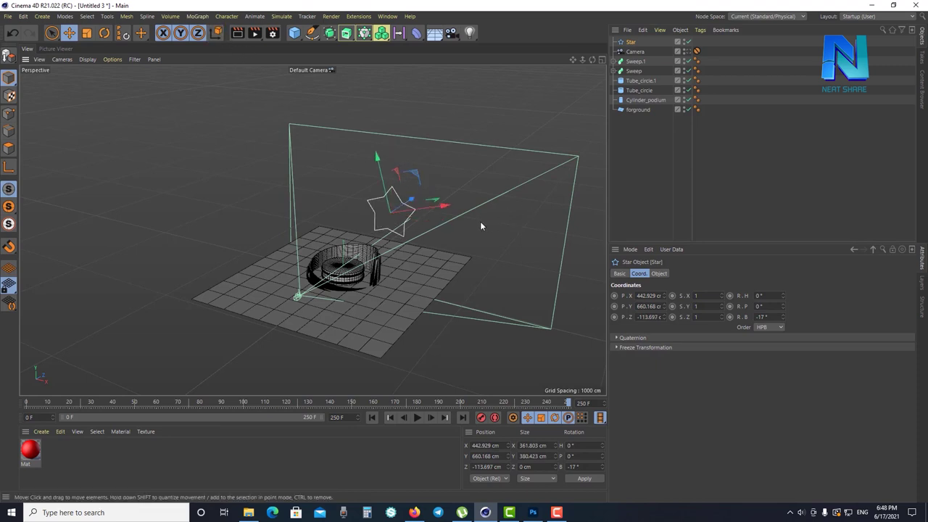
pyautogui.scroll(3, 384, 239)
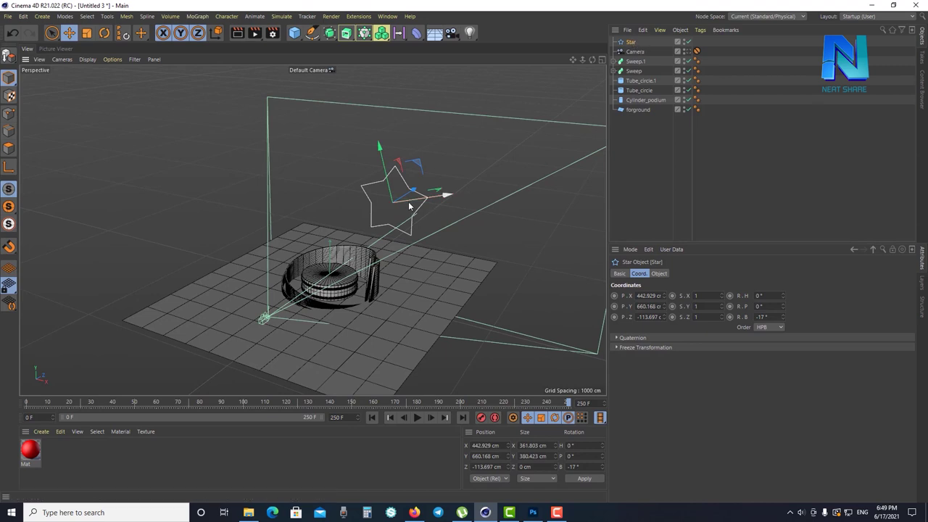
# Add an Extrude generator and make the Star spline its child
pyautogui.click(346, 33)
pyautogui.click(631, 52)
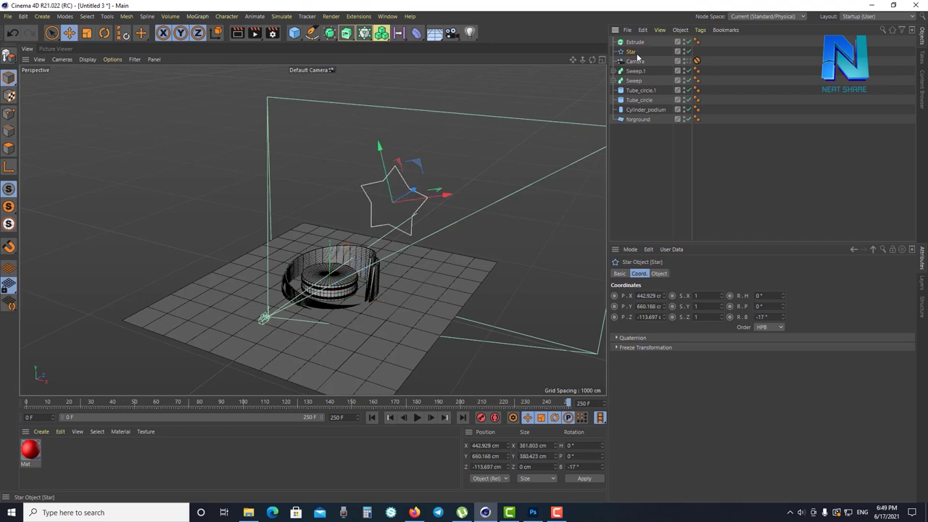
pyautogui.moveTo(629, 45); pyautogui.dragTo(633, 43)
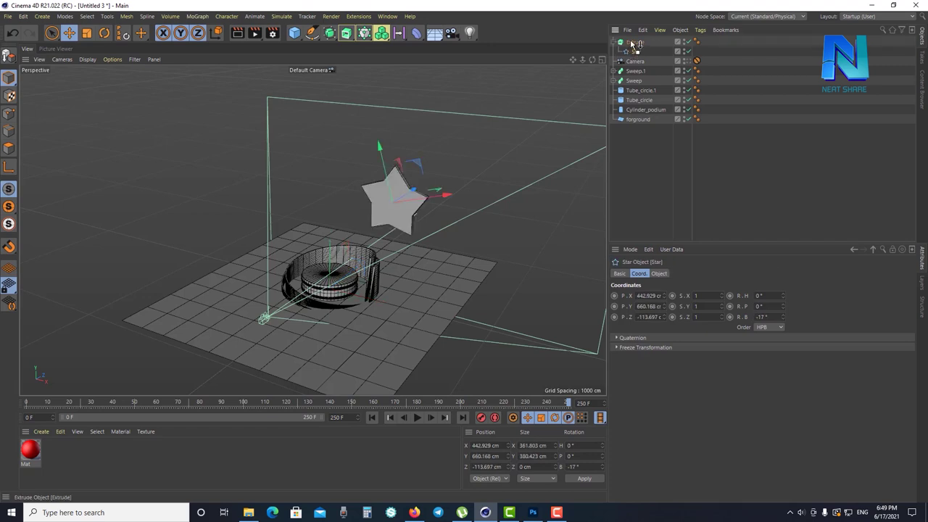
pyautogui.click(635, 42)
pyautogui.click(635, 52)
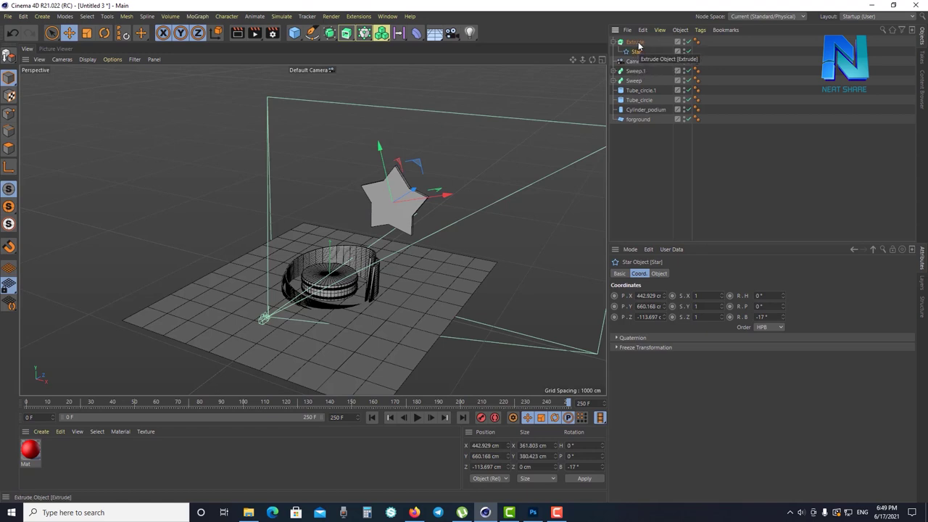
pyautogui.click(638, 44)
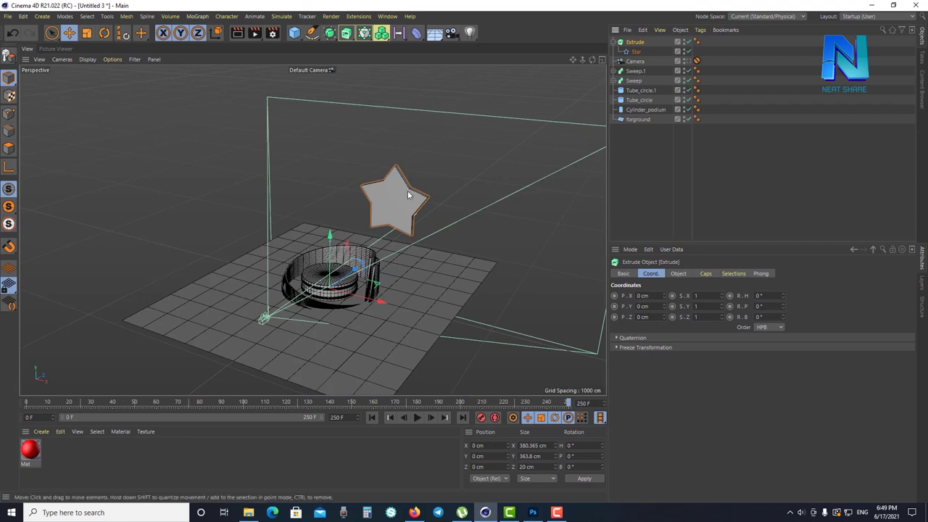
# Reposition the extruded star and centre its axis on the star with Enable Axis
pyautogui.moveTo(334, 250)
pyautogui.mouseDown()
pyautogui.moveTo(351, 265)
pyautogui.moveTo(360, 255)
pyautogui.mouseUp()
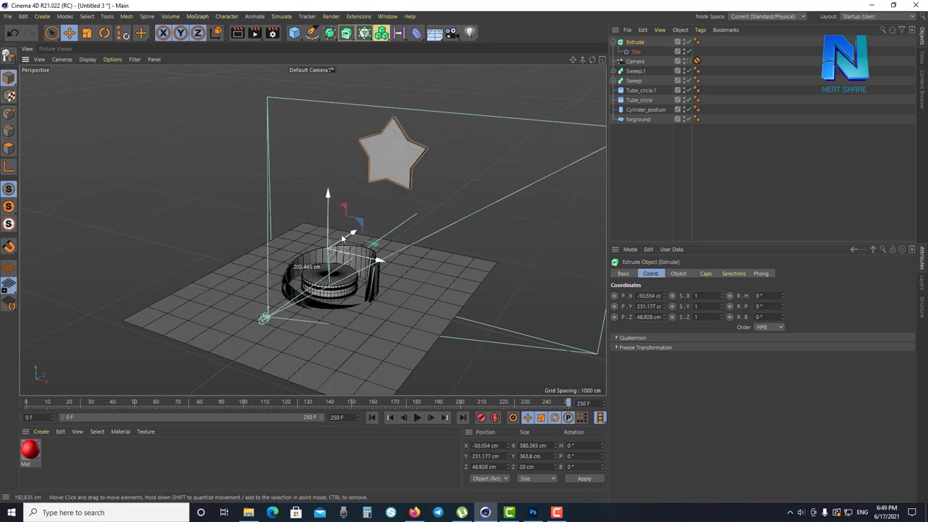
pyautogui.moveTo(317, 226)
pyautogui.mouseDown()
pyautogui.moveTo(308, 250)
pyautogui.moveTo(346, 255)
pyautogui.mouseUp()
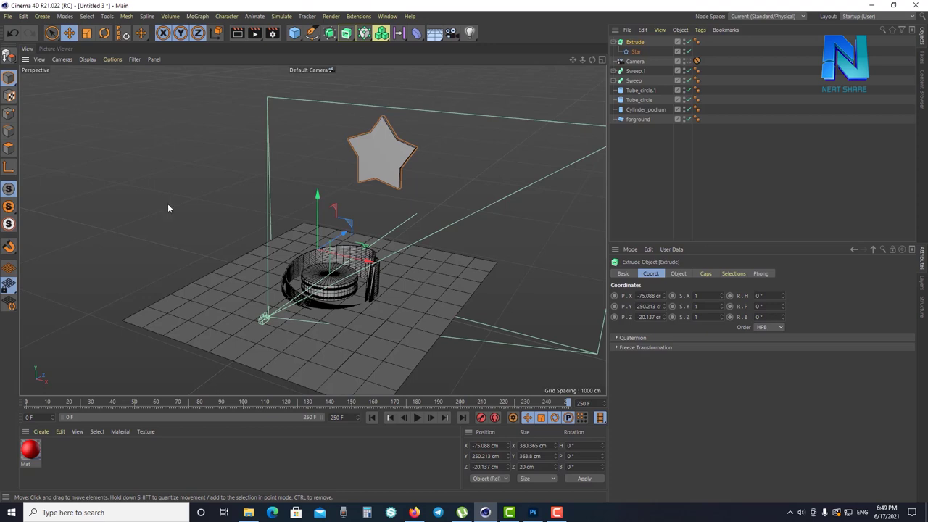
pyautogui.click(9, 173)
pyautogui.moveTo(316, 219); pyautogui.dragTo(312, 137)
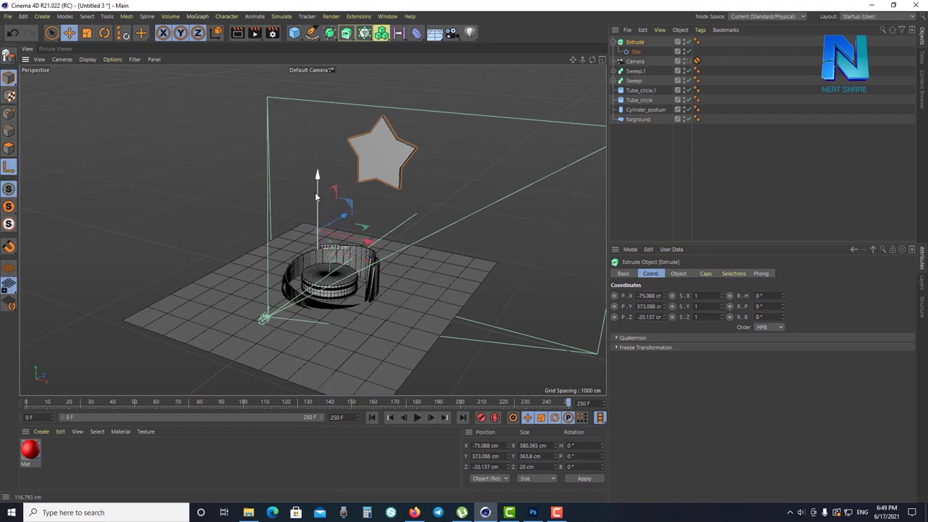
pyautogui.moveTo(317, 169); pyautogui.dragTo(392, 139)
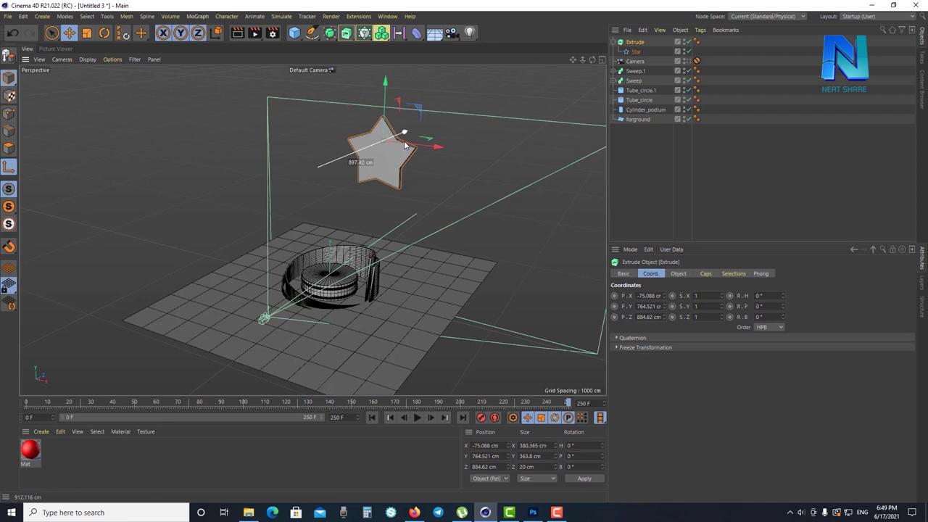
pyautogui.click(601, 62)
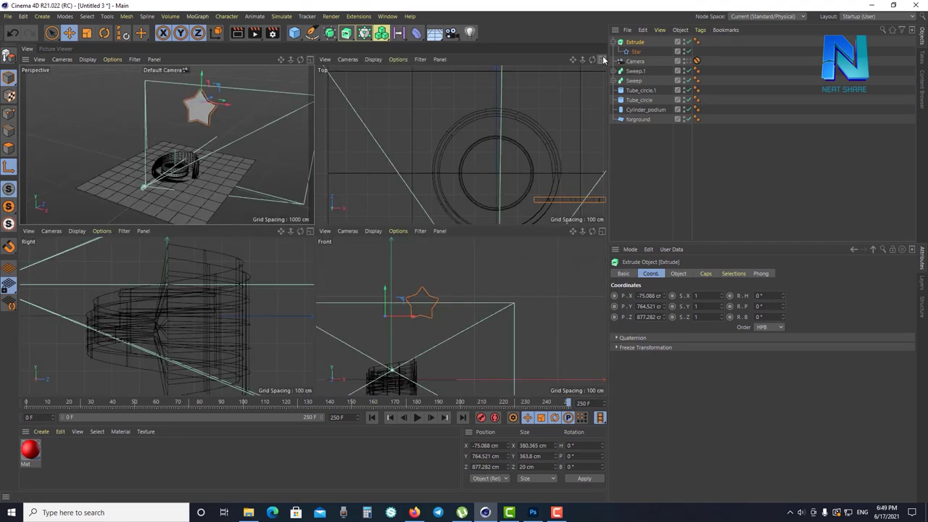
# In the Front view, shift the extruded star to the right along X
pyautogui.moveTo(582, 230); pyautogui.dragTo(460, 316)
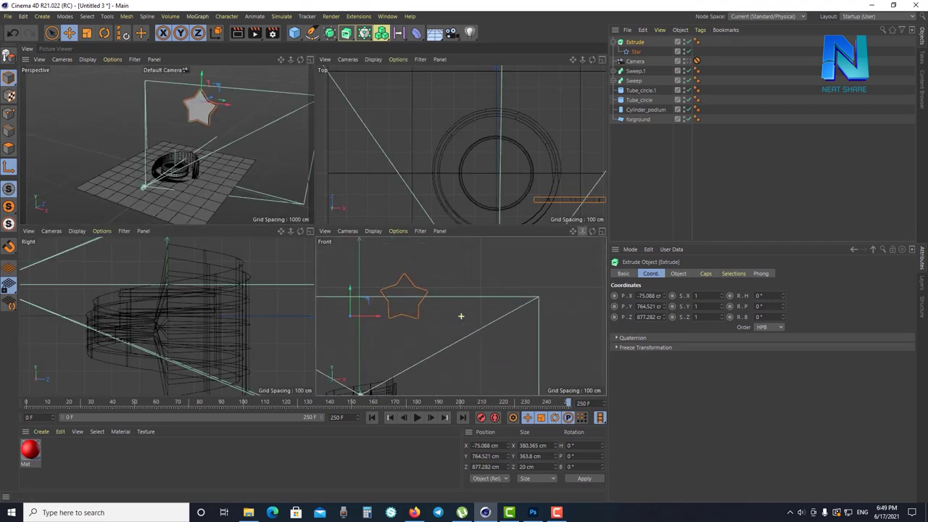
pyautogui.scroll(-2, 459, 348)
pyautogui.scroll(-1, 435, 344)
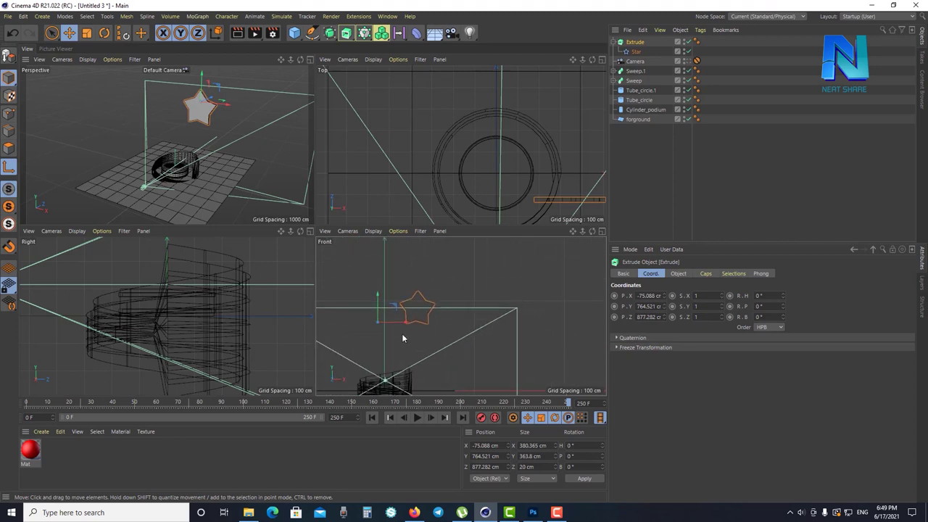
pyautogui.keyDown('alt'); pyautogui.moveTo(403, 337); pyautogui.dragTo(416, 325, button='middle'); pyautogui.keyUp('alt')
pyautogui.scroll(2, 418, 317)
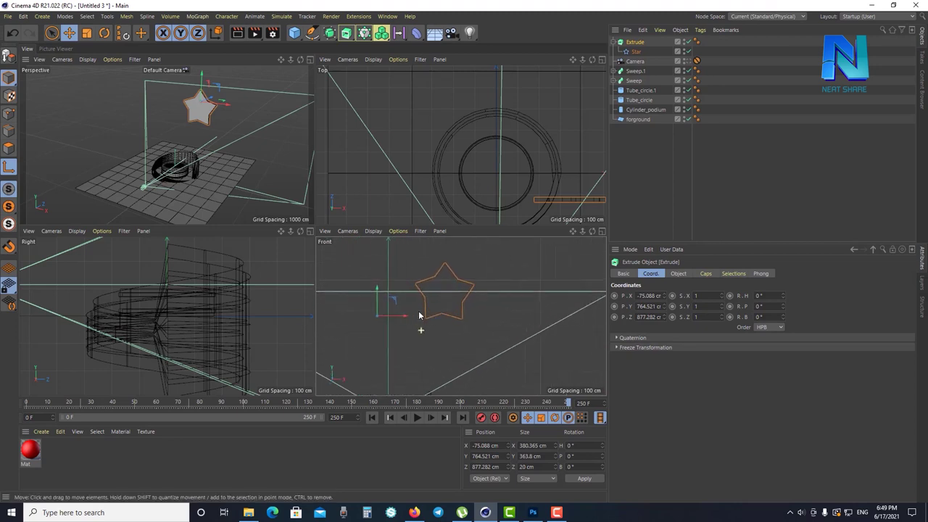
pyautogui.moveTo(395, 316)
pyautogui.mouseDown()
pyautogui.moveTo(456, 310)
pyautogui.moveTo(440, 272)
pyautogui.moveTo(451, 298)
pyautogui.mouseUp()
# Move the star along Z over the podium, fine-tune its depth, and restore the single perspective view
pyautogui.scroll(2, 463, 280)
pyautogui.scroll(2, 443, 298)
pyautogui.scroll(-3, 520, 166)
pyautogui.scroll(3, 519, 218)
pyautogui.scroll(-3, 550, 195)
pyautogui.scroll(1, 545, 220)
pyautogui.moveTo(544, 80); pyautogui.dragTo(540, 165)
pyautogui.scroll(-3, 195, 323)
pyautogui.scroll(-2, 192, 357)
pyautogui.scroll(-1, 209, 316)
pyautogui.scroll(-1, 189, 295)
pyautogui.scroll(3, 189, 296)
pyautogui.moveTo(190, 279); pyautogui.dragTo(188, 279)
pyautogui.click(308, 59)
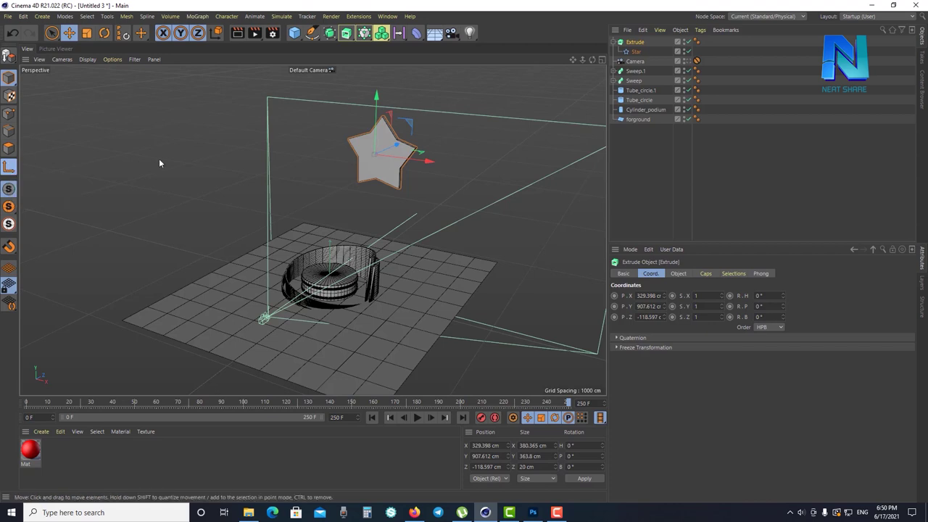
# Nudge the extruded star's position along X and downward
pyautogui.moveTo(422, 160); pyautogui.dragTo(429, 162)
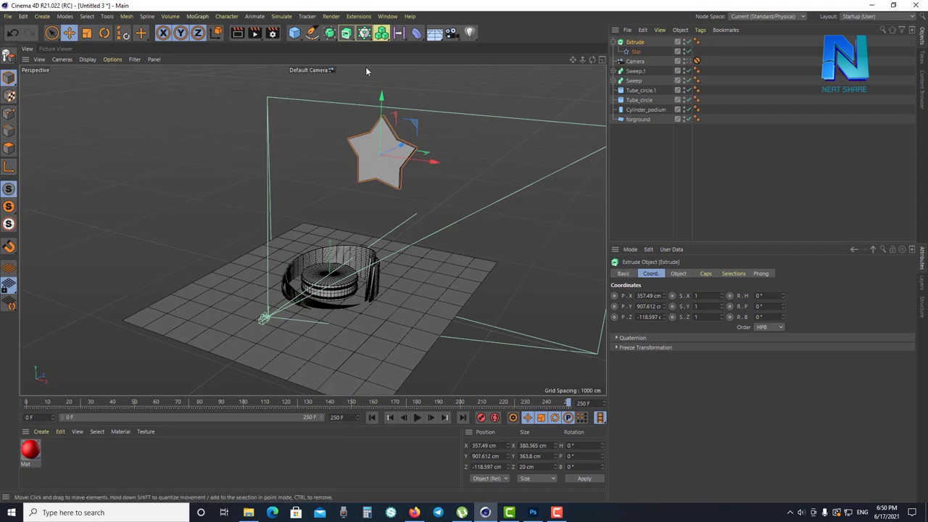
pyautogui.moveTo(385, 116); pyautogui.dragTo(375, 130)
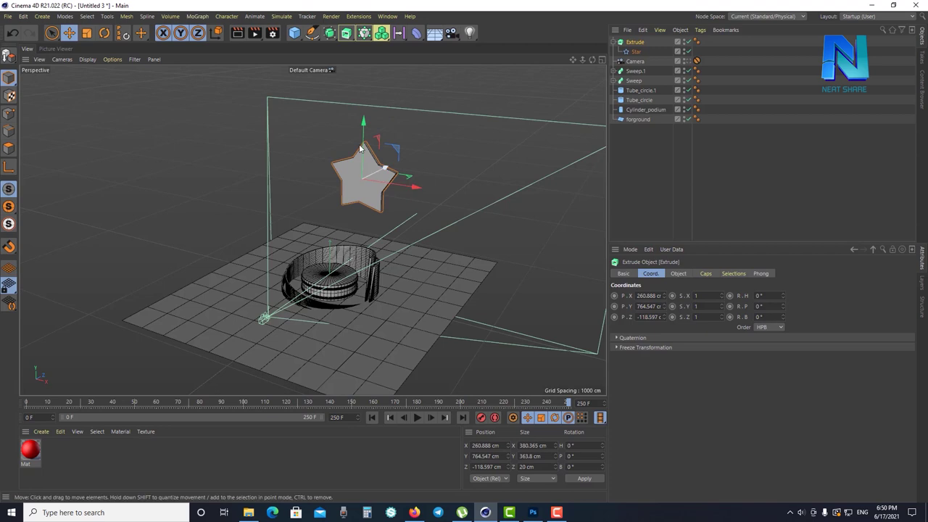
pyautogui.moveTo(413, 188)
pyautogui.mouseDown()
pyautogui.moveTo(441, 194)
pyautogui.moveTo(432, 192)
pyautogui.mouseUp()
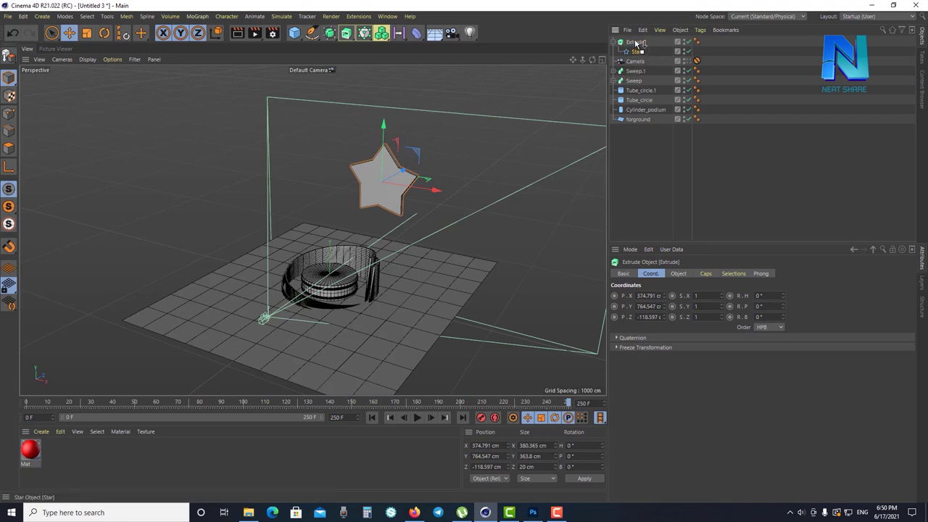
# Take the Star spline out of Extrude and delete the empty Extrude
pyautogui.moveTo(636, 43); pyautogui.dragTo(636, 37)
pyautogui.moveTo(641, 42); pyautogui.dragTo(641, 40)
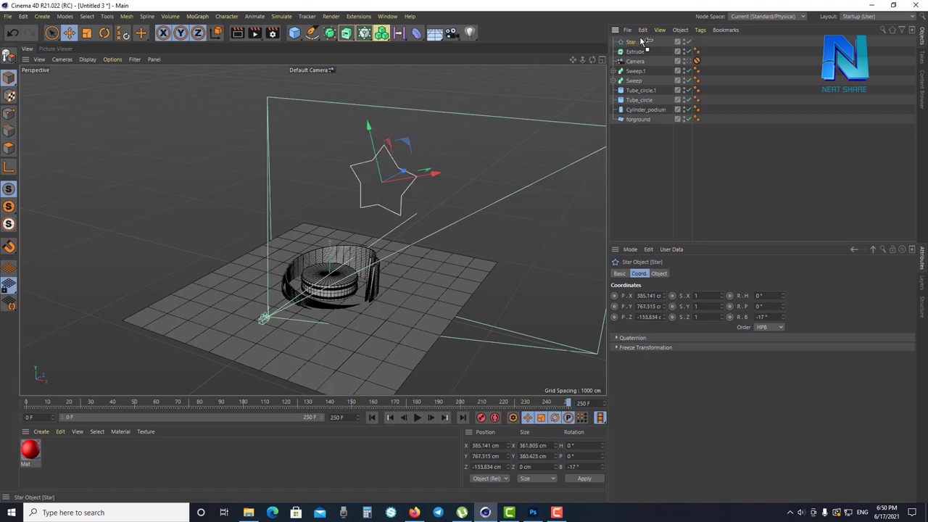
pyautogui.click(637, 52)
pyautogui.press('Delete')
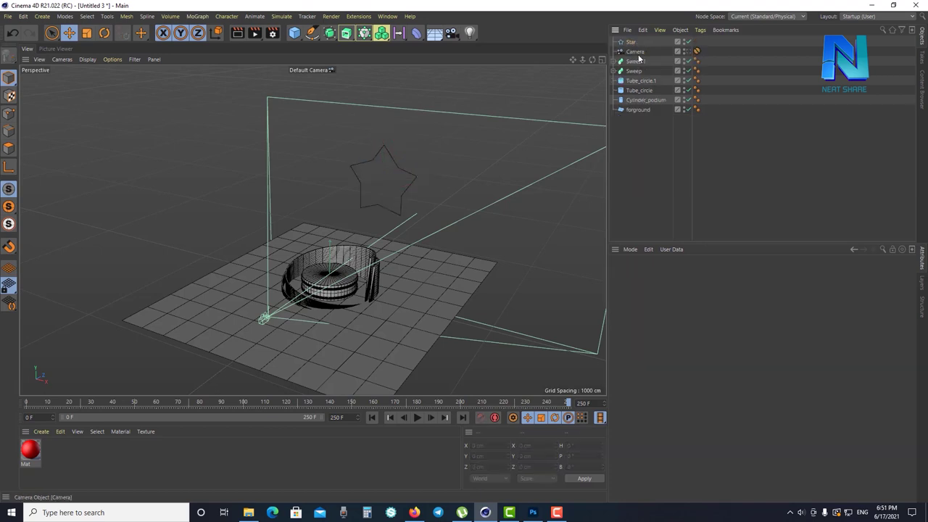
# Wrap the Star in a new Extrude and move it forward along Z toward the camera
pyautogui.click(633, 42)
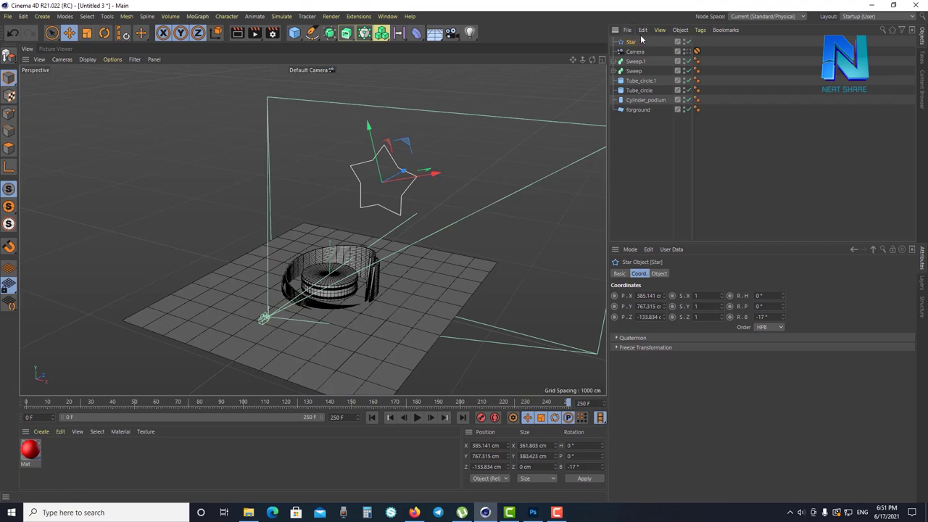
pyautogui.keyDown('alt'); pyautogui.click(347, 33); pyautogui.keyUp('alt')
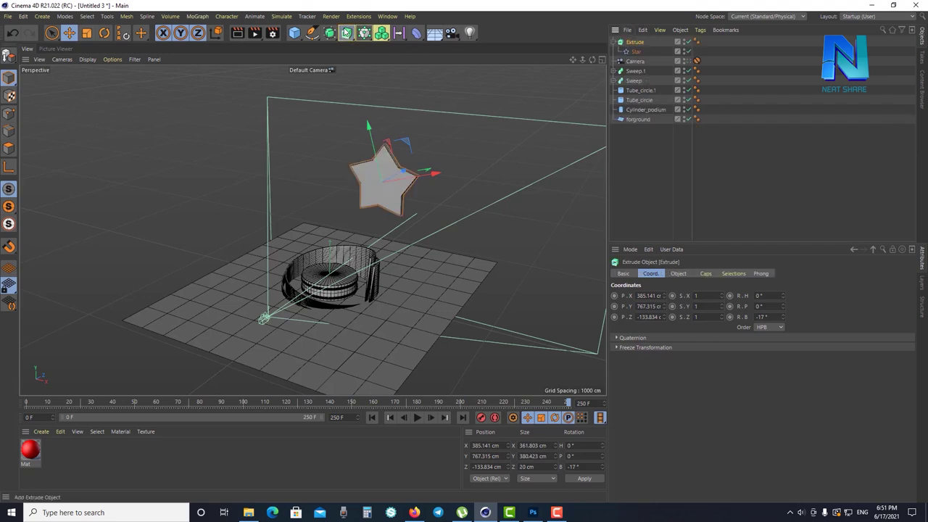
pyautogui.press('Down')
pyautogui.press('Up')
pyautogui.press('Down')
pyautogui.press('Up')
pyautogui.press('Down')
pyautogui.press('Up')
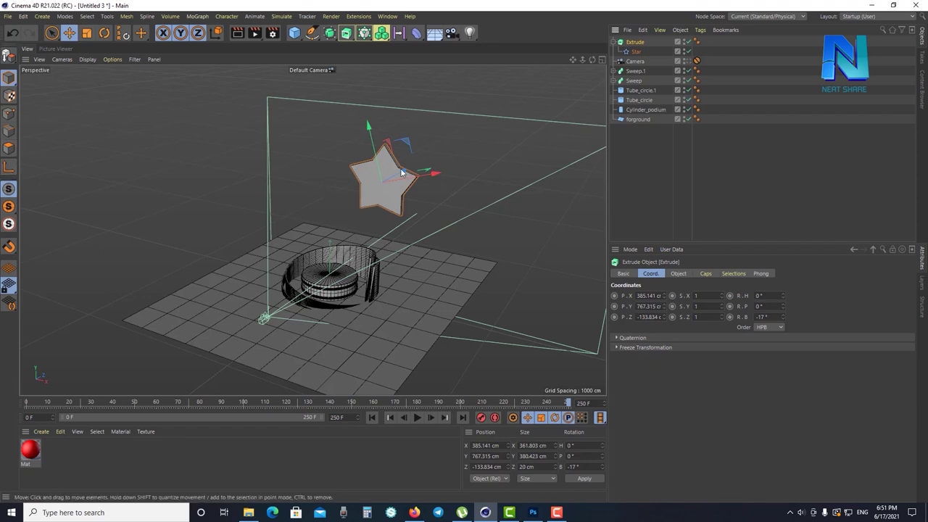
pyautogui.moveTo(408, 165)
pyautogui.mouseDown()
pyautogui.moveTo(359, 195)
pyautogui.moveTo(351, 242)
pyautogui.mouseUp()
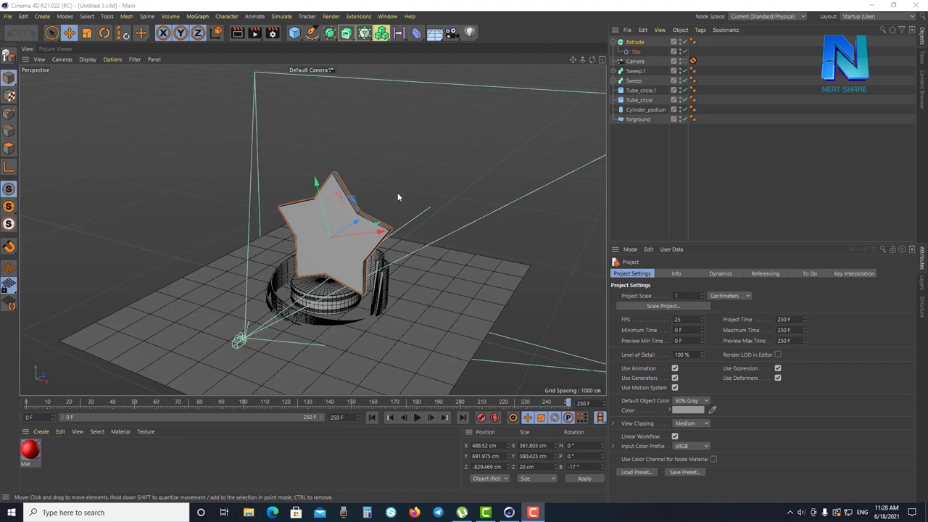
pyautogui.moveTo(395, 238)
pyautogui.keyDown('alt'); pyautogui.mouseDown()
pyautogui.moveTo(332, 257)
pyautogui.moveTo(445, 207)
pyautogui.mouseUp(); pyautogui.keyUp('alt')
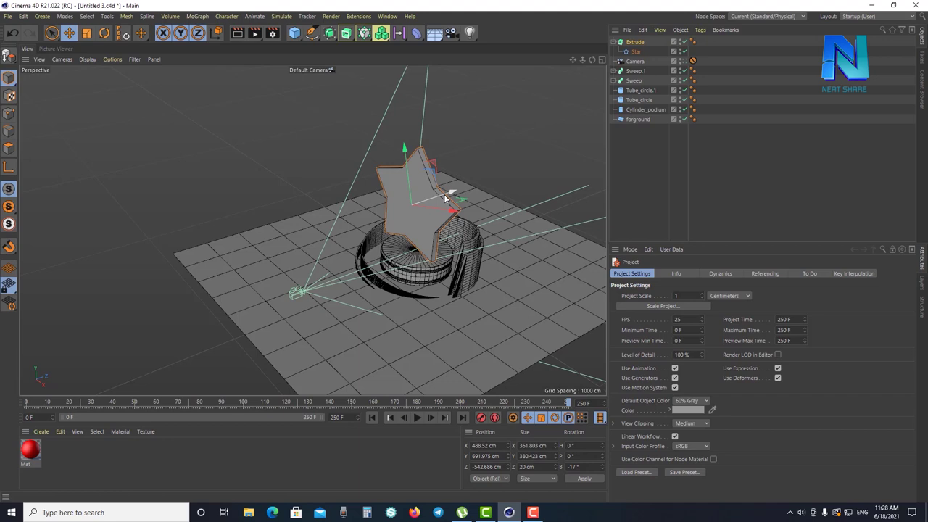
pyautogui.click(313, 33)
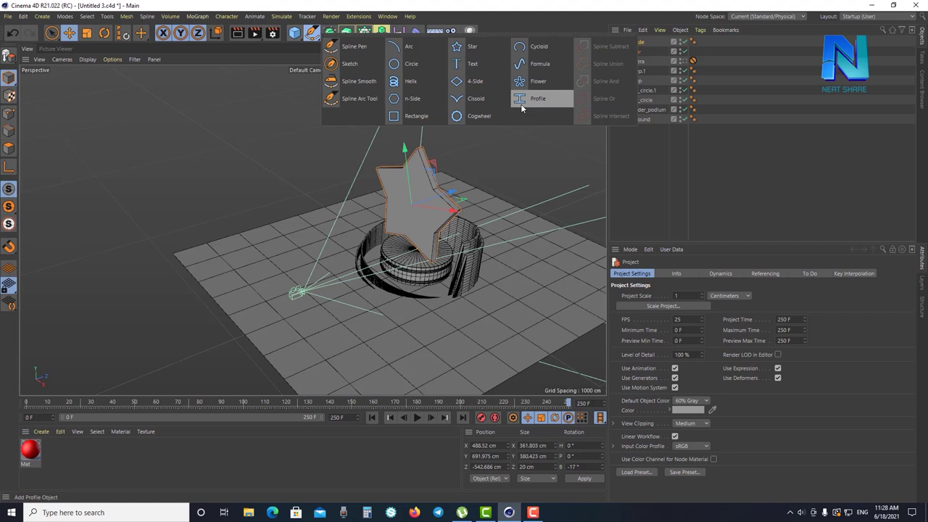
pyautogui.click(659, 186)
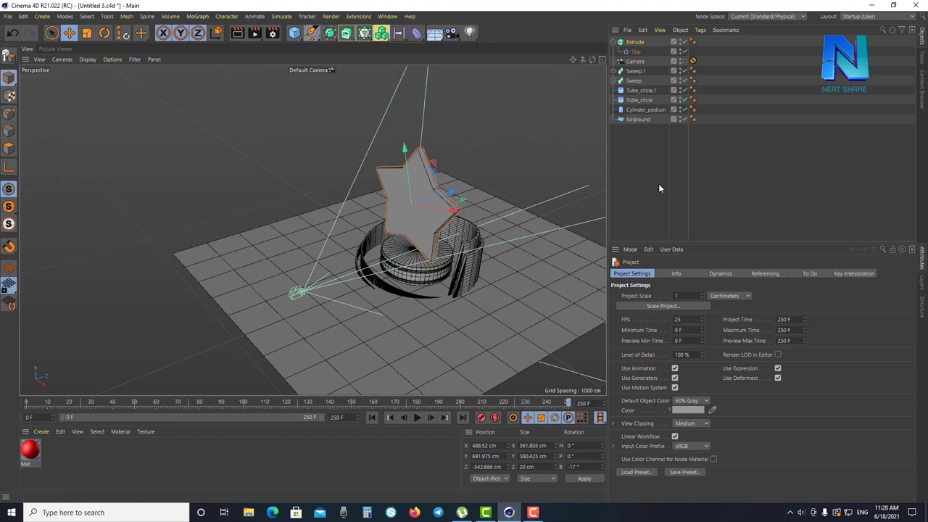
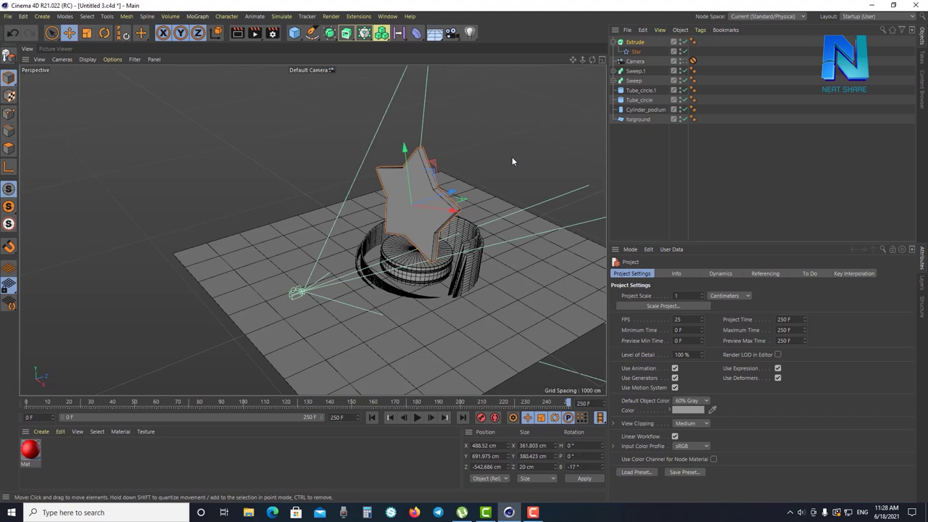
# Switch to the four-view layout and zero the extruded star's bank rotation (R.B 0°)
pyautogui.keyDown('alt'); pyautogui.moveTo(429, 210); pyautogui.dragTo(459, 204); pyautogui.keyUp('alt')
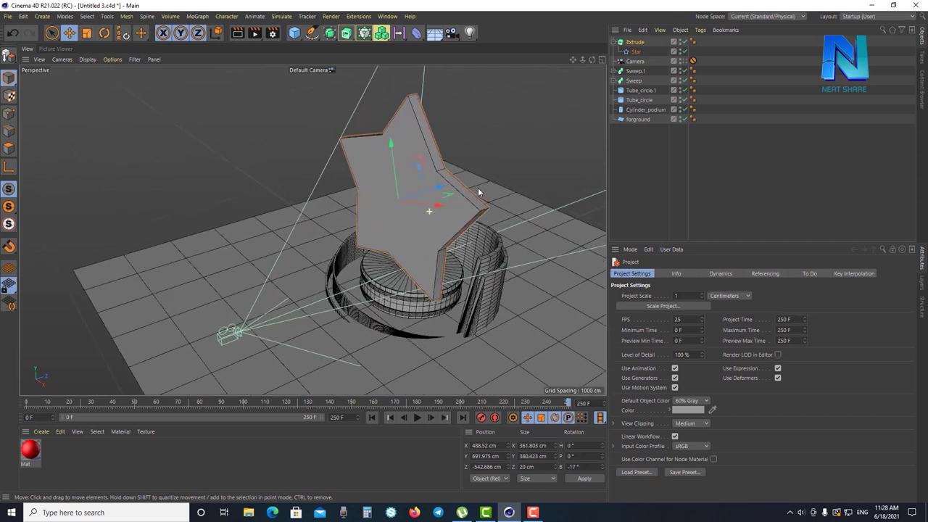
pyautogui.click(636, 52)
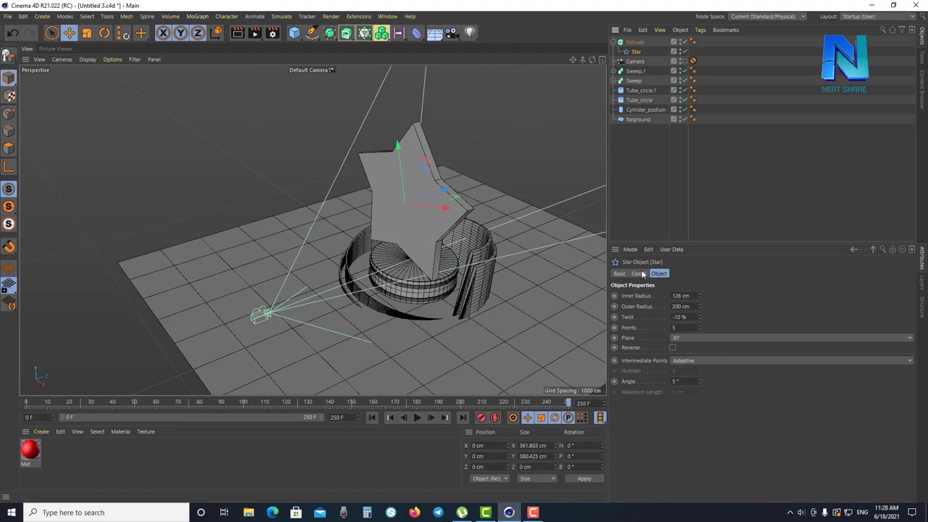
pyautogui.click(639, 273)
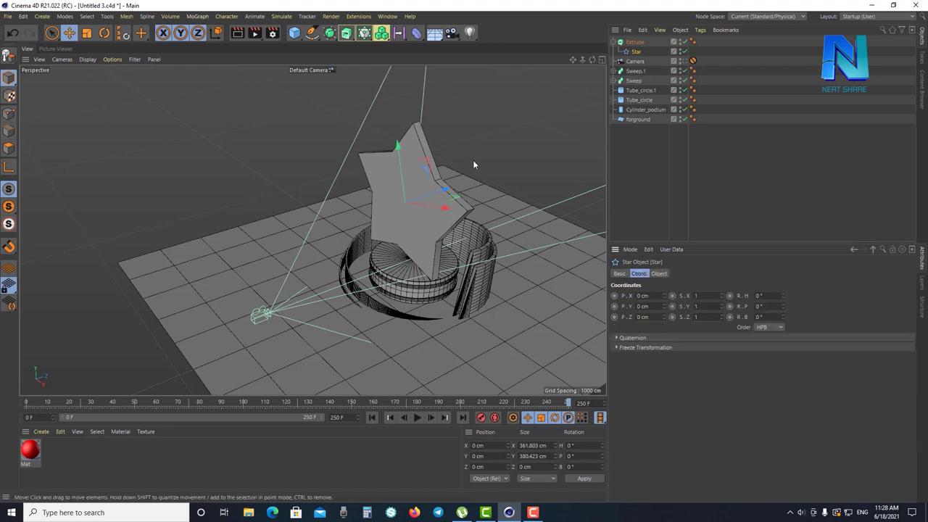
pyautogui.moveTo(532, 258)
pyautogui.keyDown('alt'); pyautogui.mouseDown()
pyautogui.moveTo(473, 226)
pyautogui.moveTo(592, 207)
pyautogui.moveTo(431, 180)
pyautogui.moveTo(472, 168)
pyautogui.moveTo(518, 111)
pyautogui.mouseUp(); pyautogui.keyUp('alt')
pyautogui.middleClick(571, 130)
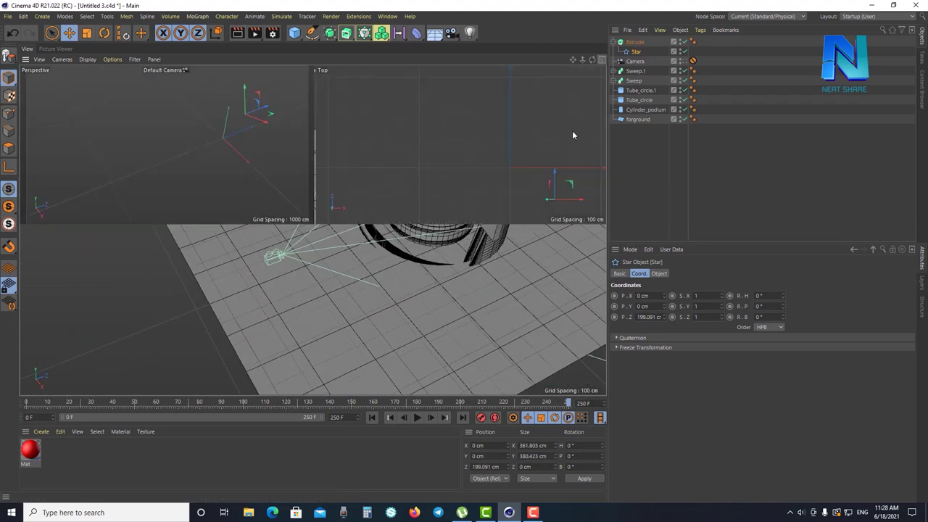
pyautogui.keyDown('alt'); pyautogui.moveTo(524, 297); pyautogui.dragTo(542, 313); pyautogui.keyUp('alt')
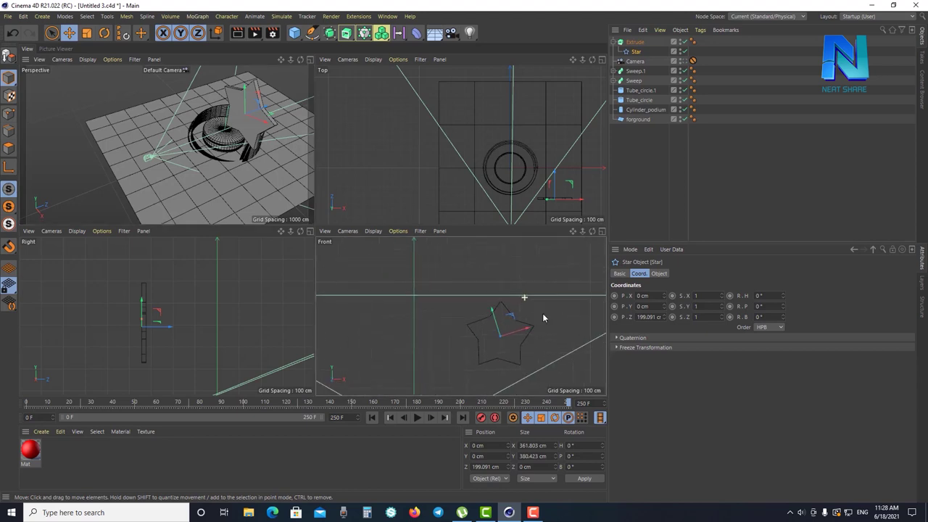
pyautogui.click(635, 41)
pyautogui.press('Return')
# Move the star to the ring centre and down above the podium in the Top and Front views
pyautogui.moveTo(558, 201)
pyautogui.mouseDown()
pyautogui.moveTo(465, 182)
pyautogui.moveTo(465, 137)
pyautogui.mouseUp()
pyautogui.scroll(-3, 438, 343)
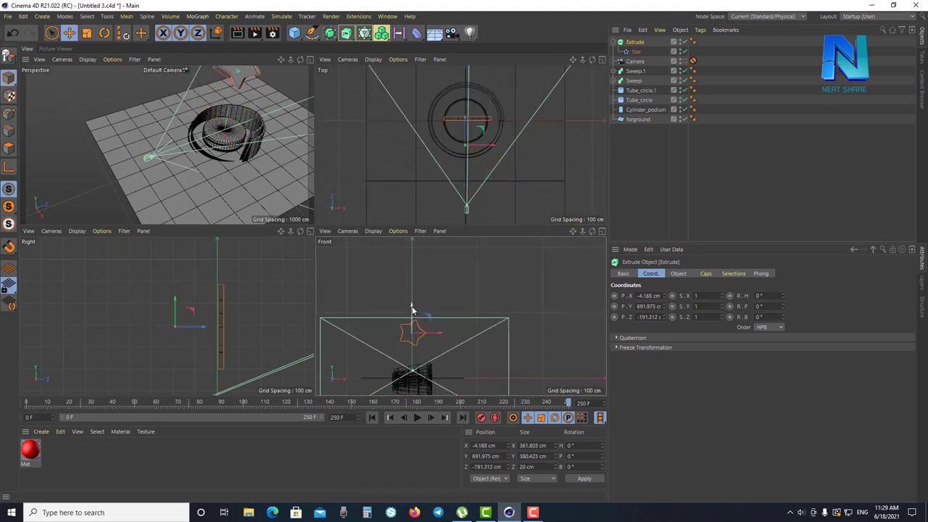
pyautogui.moveTo(412, 308); pyautogui.dragTo(414, 344)
pyautogui.click(310, 58)
pyautogui.keyDown('alt'); pyautogui.moveTo(435, 218); pyautogui.dragTo(474, 215); pyautogui.keyUp('alt')
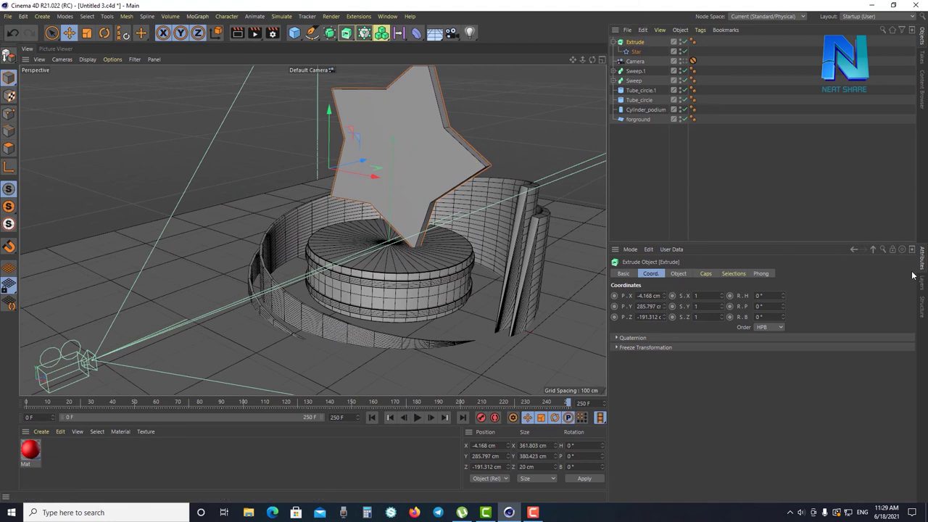
# Inspect the Extrude, podium cylinder and inner tube ring, then reselect the extruded star
pyautogui.click(624, 273)
pyautogui.click(650, 273)
pyautogui.click(630, 111)
pyautogui.click(630, 101)
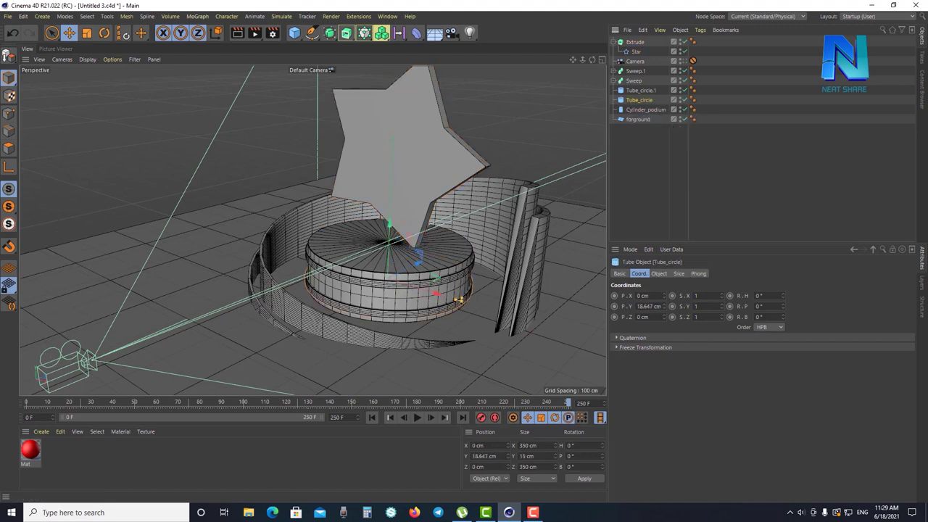
pyautogui.click(635, 42)
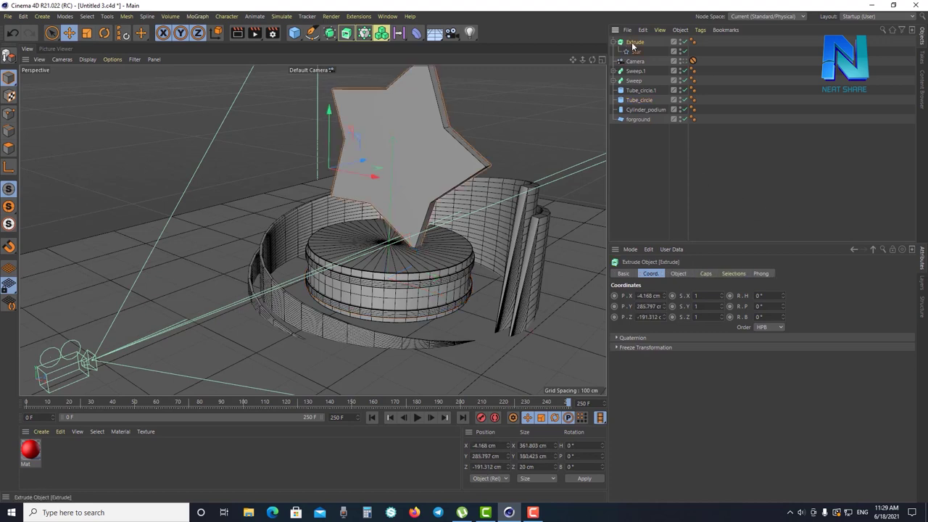
# Raise the Extrude's Movement Z depth from 20 cm to 115 cm
pyautogui.click(683, 275)
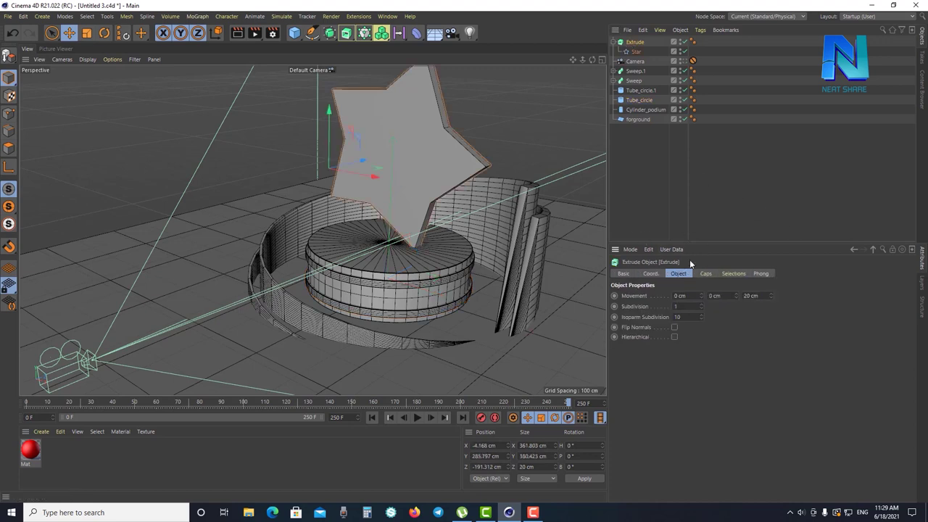
pyautogui.moveTo(591, 227)
pyautogui.keyDown('alt'); pyautogui.mouseDown()
pyautogui.moveTo(481, 116)
pyautogui.moveTo(475, 171)
pyautogui.moveTo(442, 199)
pyautogui.moveTo(420, 203)
pyautogui.moveTo(702, 323)
pyautogui.mouseUp(); pyautogui.keyUp('alt')
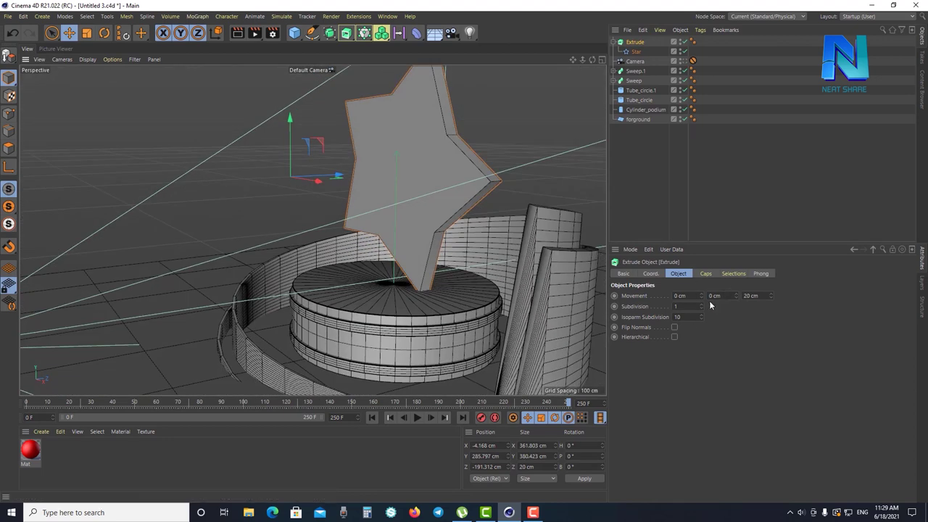
pyautogui.click(677, 296)
pyautogui.press('Tab')
pyautogui.press('Tab')
pyautogui.scroll(-2, 404, 211)
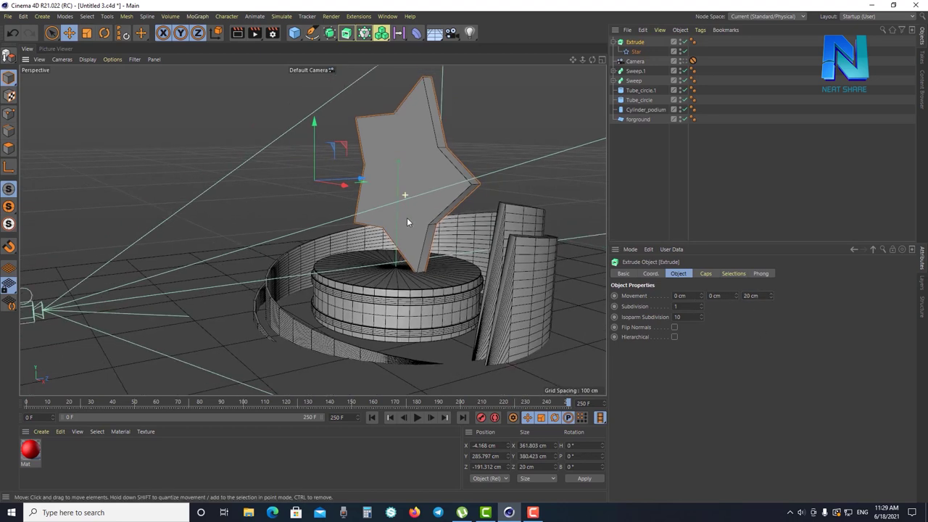
pyautogui.moveTo(770, 295); pyautogui.dragTo(770, 276)
pyautogui.moveTo(488, 178)
pyautogui.keyDown('alt'); pyautogui.mouseDown()
pyautogui.moveTo(327, 178)
pyautogui.moveTo(386, 199)
pyautogui.moveTo(484, 174)
pyautogui.moveTo(510, 208)
pyautogui.moveTo(504, 180)
pyautogui.moveTo(488, 209)
pyautogui.moveTo(458, 158)
pyautogui.moveTo(453, 192)
pyautogui.mouseUp(); pyautogui.keyUp('alt')
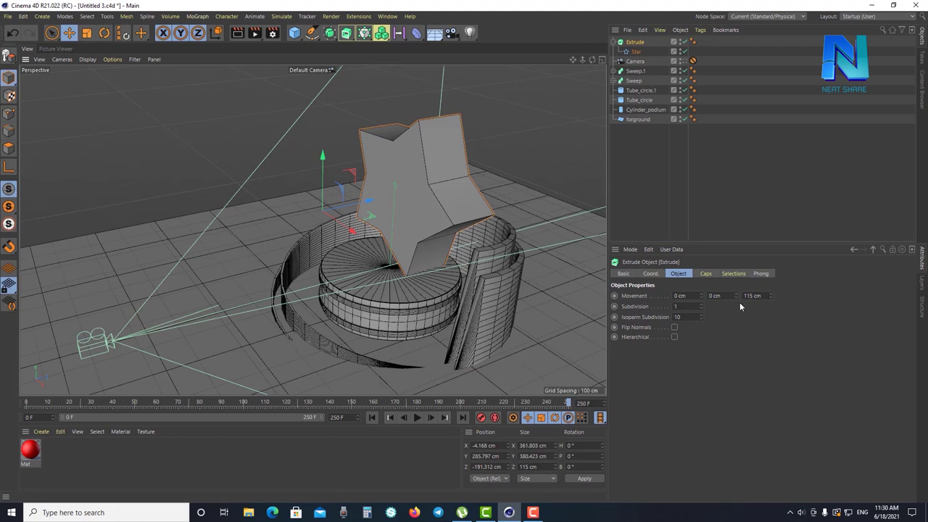
# Reset Z to 0 cm, try a 117 cm Y extrusion, then return Y to 0 cm
pyautogui.rightClick(768, 295)
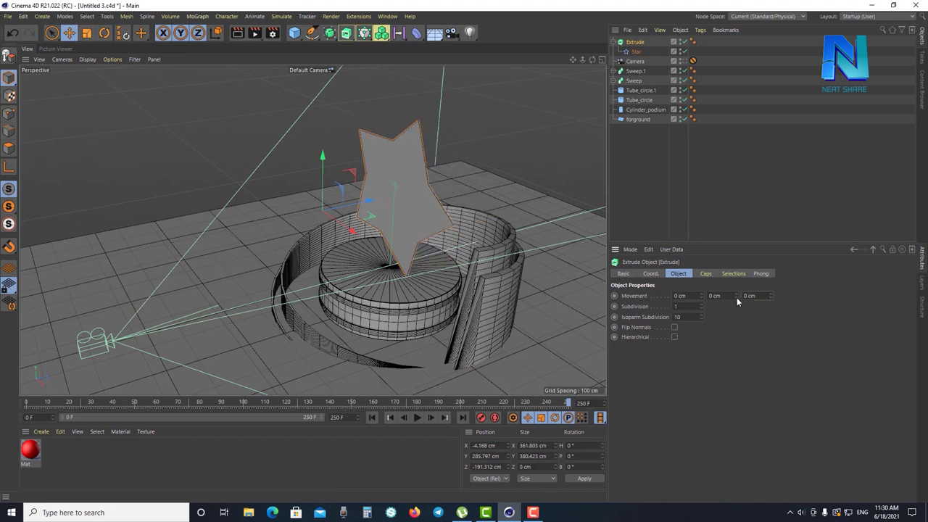
pyautogui.moveTo(735, 296); pyautogui.dragTo(736, 254)
pyautogui.moveTo(527, 288)
pyautogui.keyDown('alt'); pyautogui.mouseDown()
pyautogui.moveTo(484, 210)
pyautogui.moveTo(507, 217)
pyautogui.mouseUp(); pyautogui.keyUp('alt')
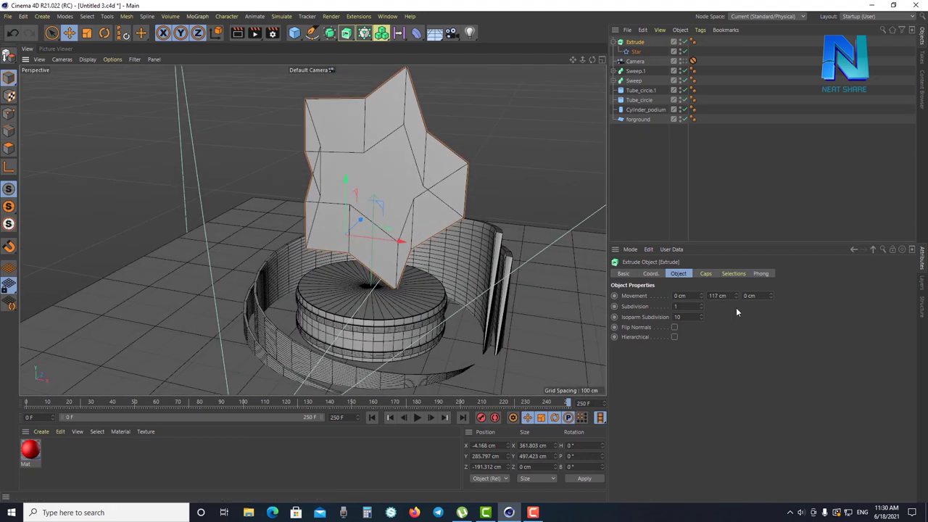
pyautogui.write('0')
pyautogui.press('Return')
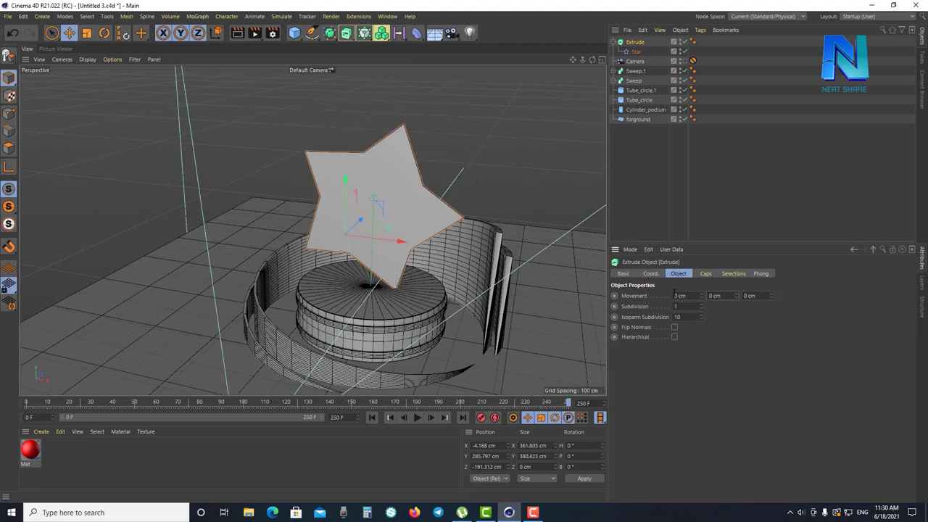
# Try a 179 cm Z depth, set it back to 0 cm, and select the Star spline
pyautogui.doubleClick(753, 295)
pyautogui.moveTo(772, 296); pyautogui.dragTo(774, 290)
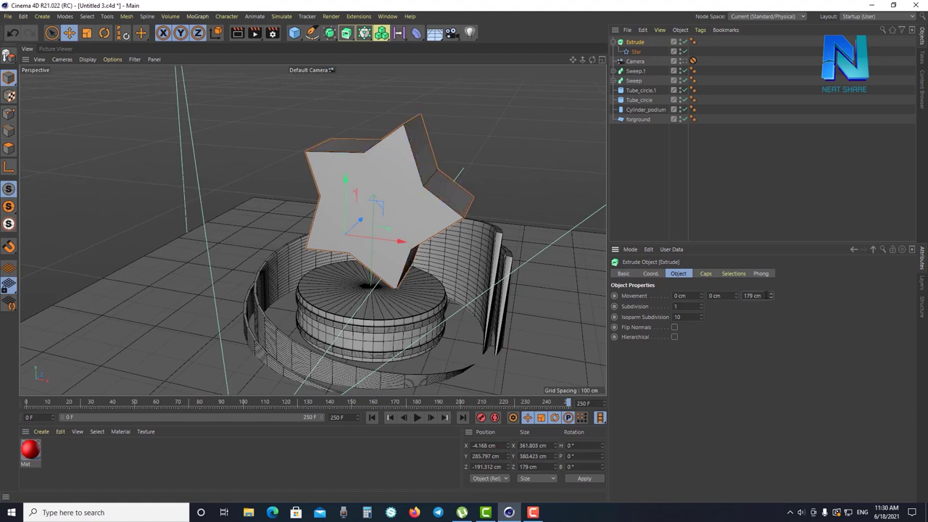
pyautogui.doubleClick(746, 294)
pyautogui.press('Return')
pyautogui.click(636, 52)
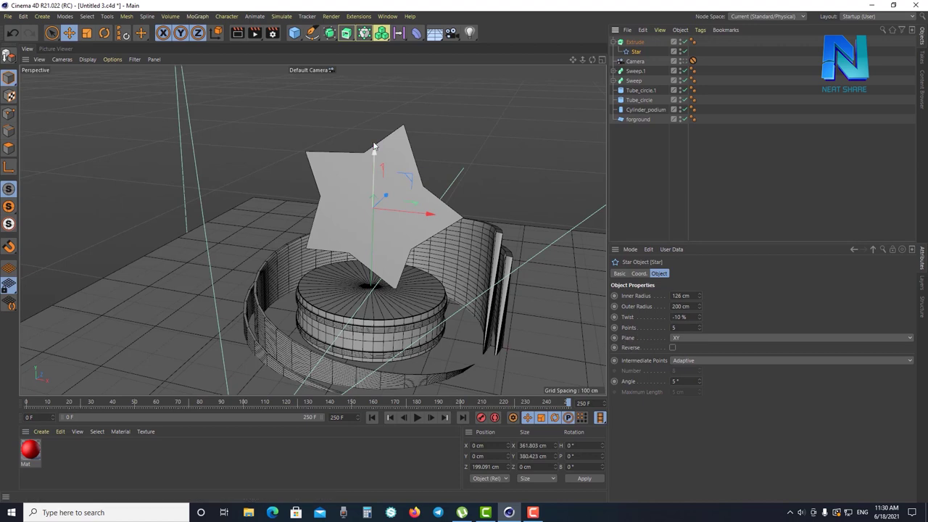
# Set the Star outline's Plane to ZY so it stands upright
pyautogui.click(711, 340)
pyautogui.click(712, 361)
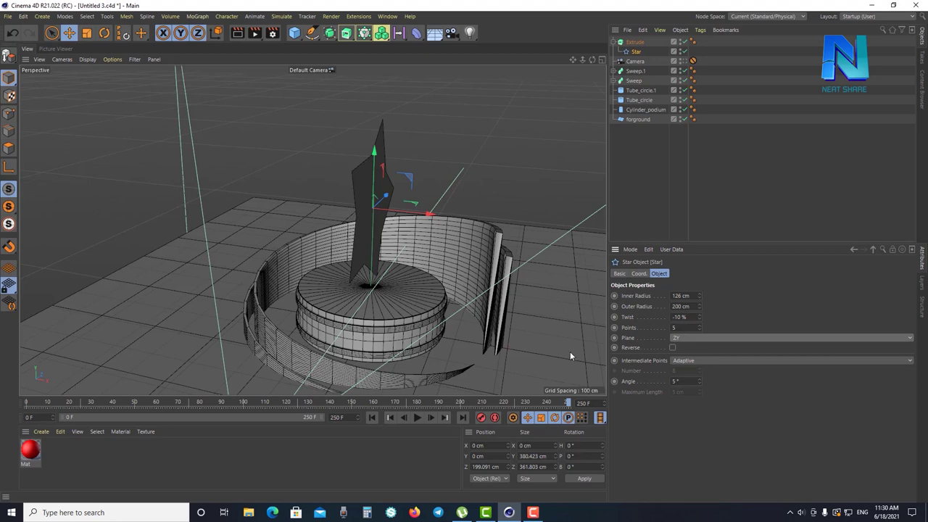
pyautogui.moveTo(207, 198)
pyautogui.keyDown('alt'); pyautogui.mouseDown()
pyautogui.moveTo(449, 218)
pyautogui.moveTo(263, 206)
pyautogui.moveTo(416, 215)
pyautogui.moveTo(464, 236)
pyautogui.moveTo(447, 202)
pyautogui.mouseUp(); pyautogui.keyUp('alt')
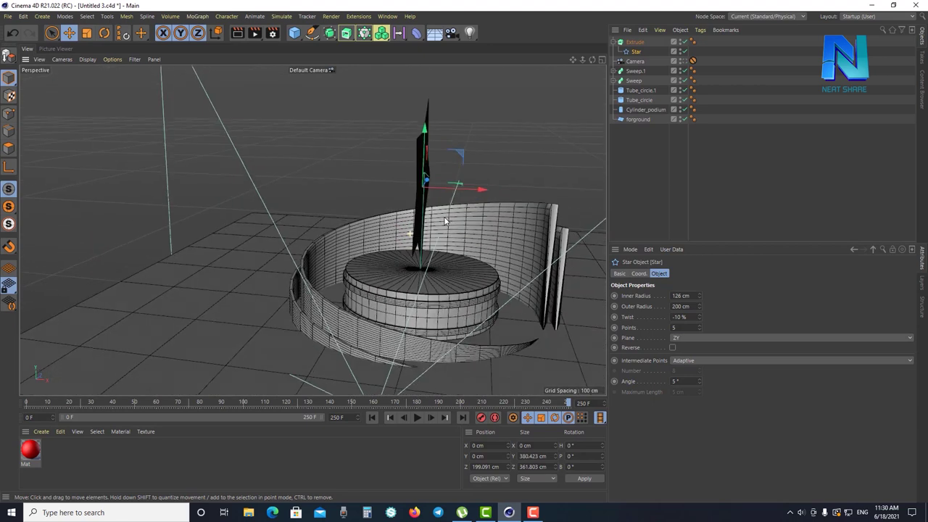
# Drag the Extrude's Movement Z depth up to 1125 cm
pyautogui.click(635, 42)
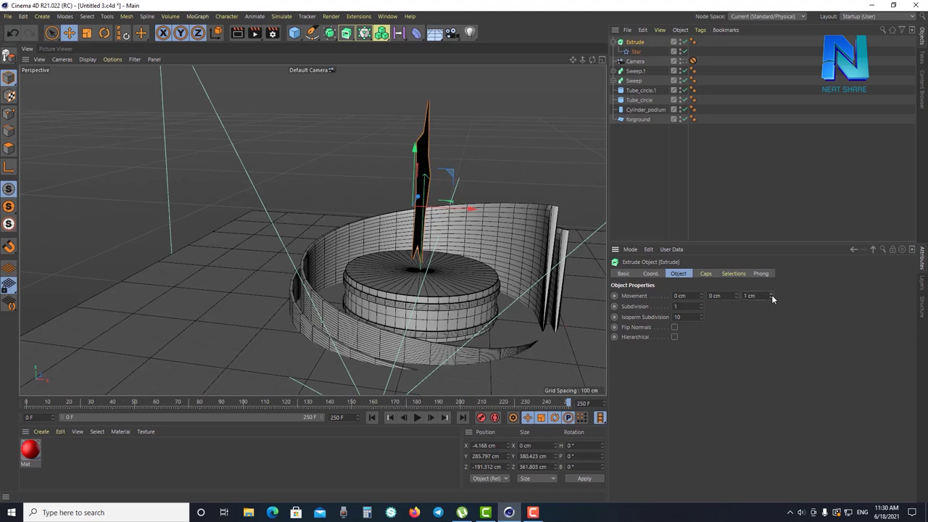
pyautogui.moveTo(771, 294); pyautogui.dragTo(771, 246)
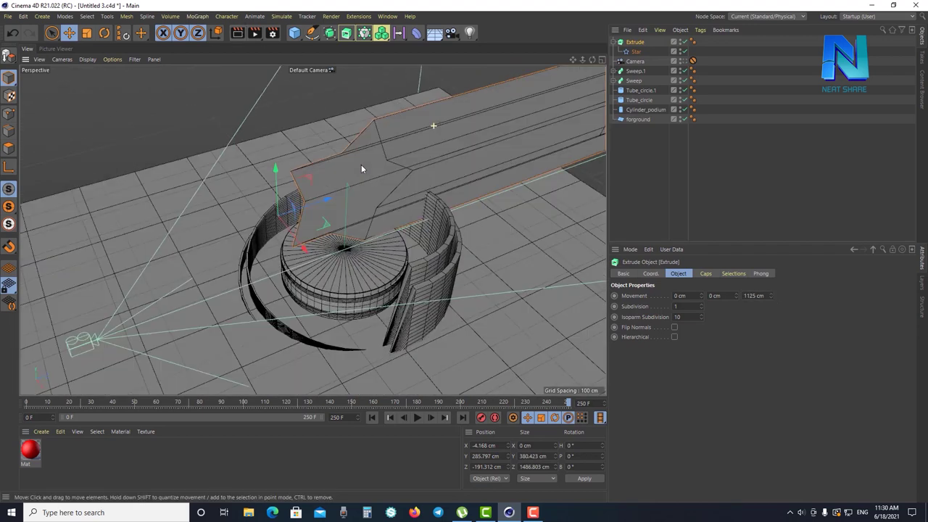
pyautogui.moveTo(361, 165)
pyautogui.keyDown('alt'); pyautogui.mouseDown()
pyautogui.moveTo(179, 175)
pyautogui.moveTo(151, 147)
pyautogui.moveTo(387, 148)
pyautogui.moveTo(568, 131)
pyautogui.moveTo(211, 156)
pyautogui.moveTo(404, 149)
pyautogui.moveTo(424, 159)
pyautogui.moveTo(415, 152)
pyautogui.mouseUp(); pyautogui.keyUp('alt')
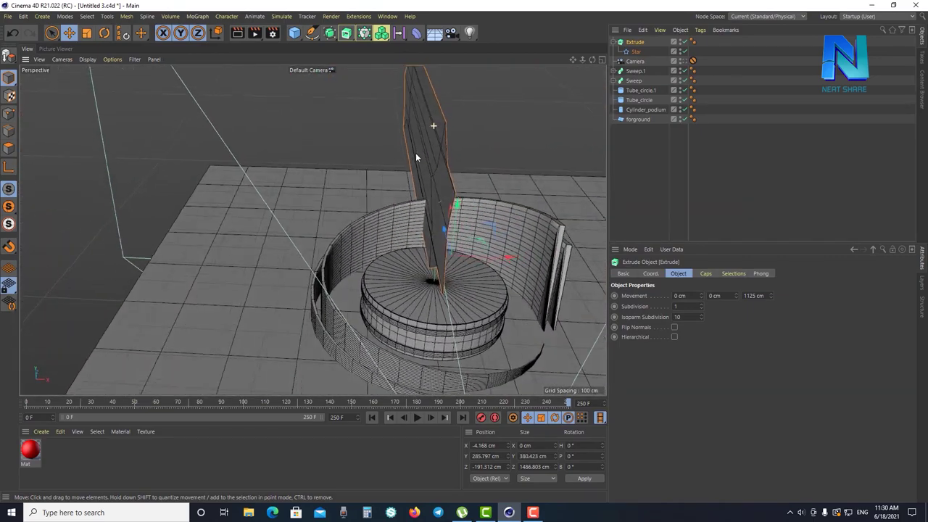
# Hide the extruded star and reselect the Extrude to view its depth settings
pyautogui.click(650, 273)
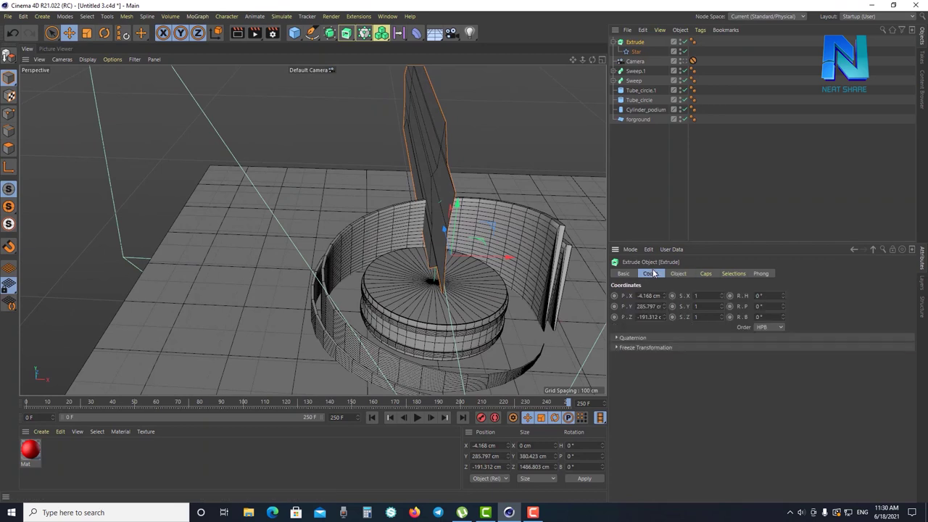
pyautogui.click(635, 51)
pyautogui.click(688, 41)
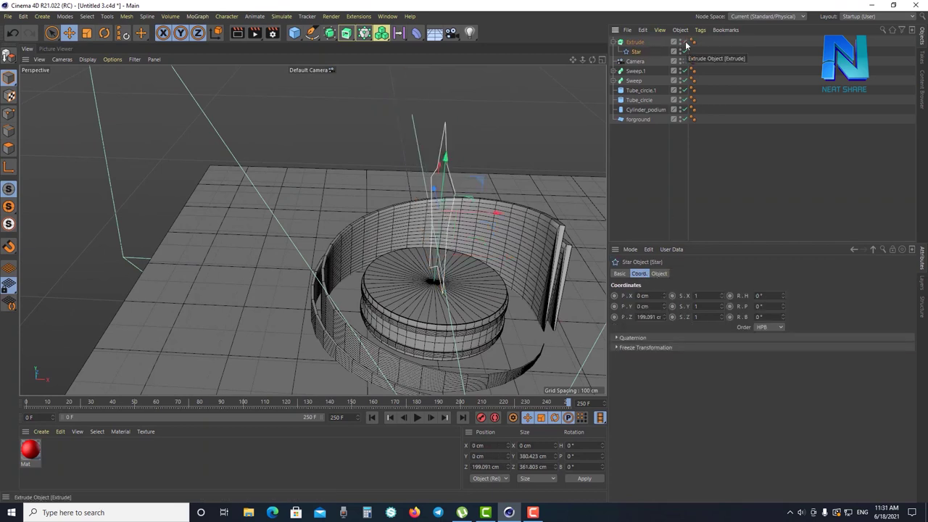
pyautogui.click(631, 42)
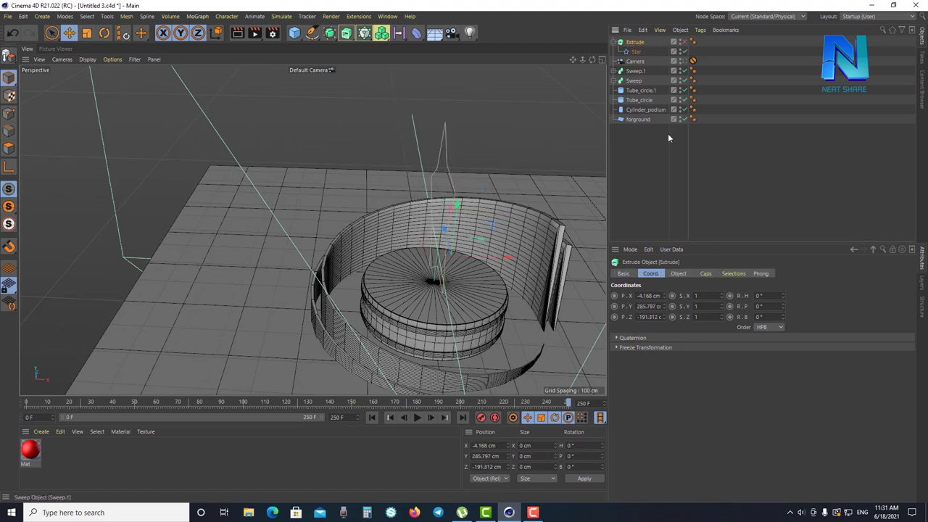
pyautogui.click(678, 273)
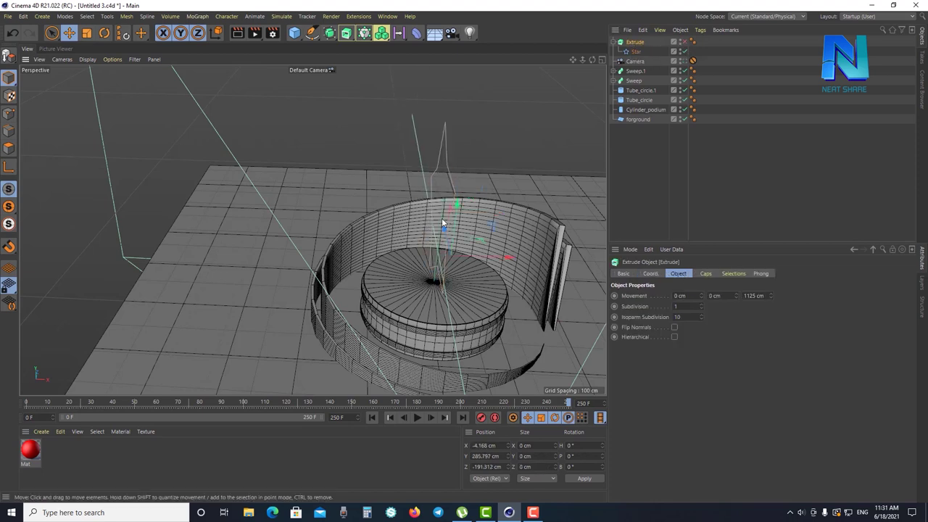
pyautogui.keyDown('alt'); pyautogui.moveTo(457, 224); pyautogui.dragTo(364, 216); pyautogui.keyUp('alt')
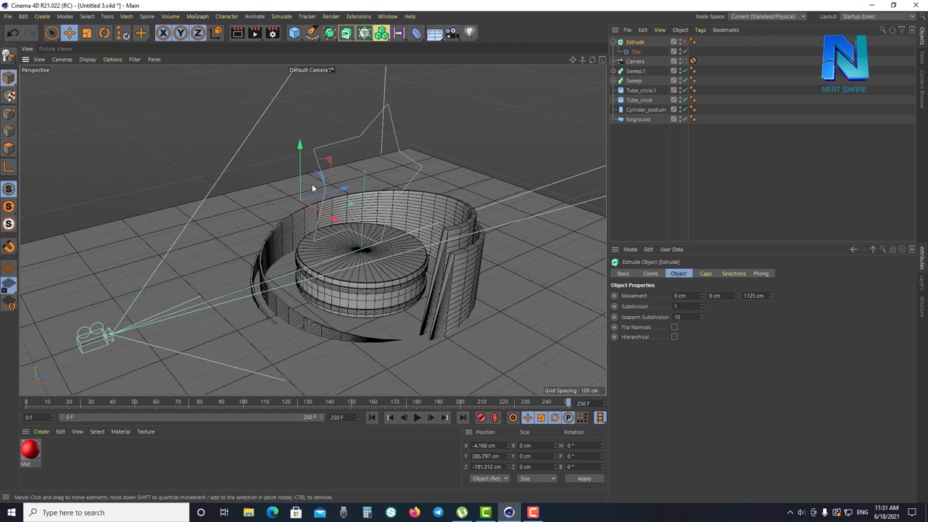
pyautogui.click(635, 51)
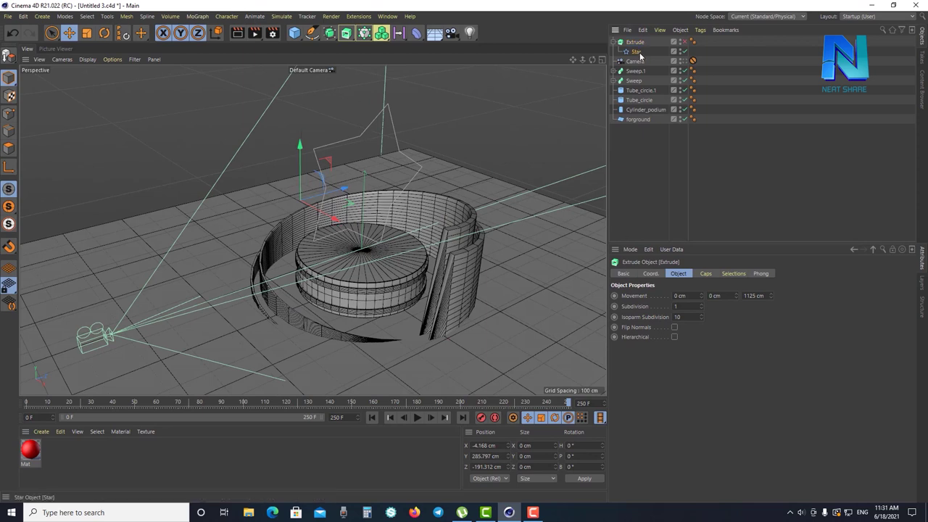
pyautogui.click(635, 42)
# Clear Movement Z to 0, re-enable the Extrude, and set Movement X to 140 cm
pyautogui.doubleClick(753, 296)
pyautogui.write('0')
pyautogui.press('Return')
pyautogui.click(684, 42)
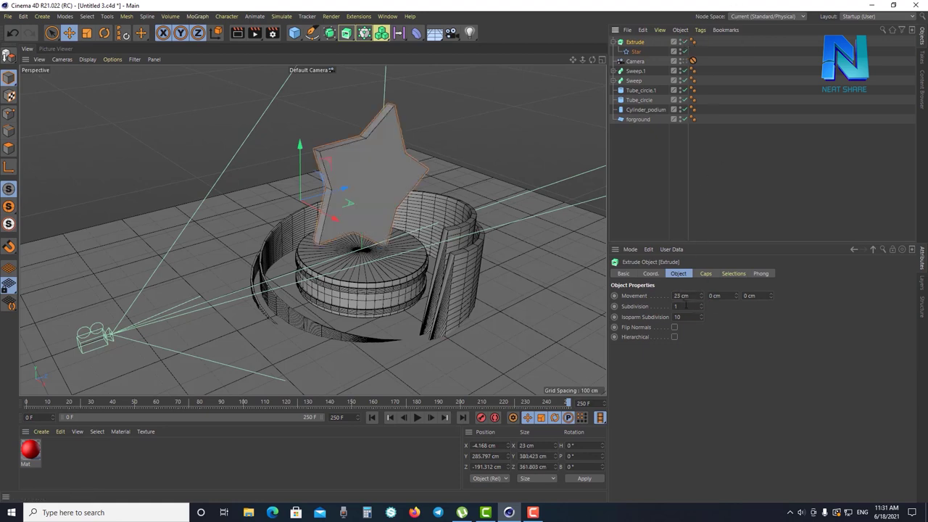
pyautogui.moveTo(704, 296)
pyautogui.mouseDown()
pyautogui.moveTo(703, 276)
pyautogui.moveTo(704, 299)
pyautogui.mouseUp()
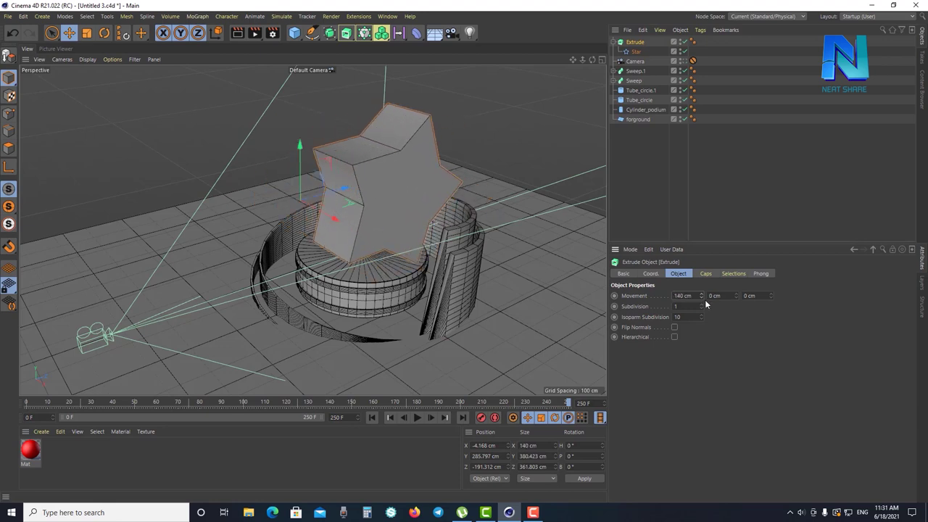
pyautogui.moveTo(691, 128); pyautogui.dragTo(662, 72)
pyautogui.keyDown('ctrl'); pyautogui.click(635, 41); pyautogui.keyUp('ctrl')
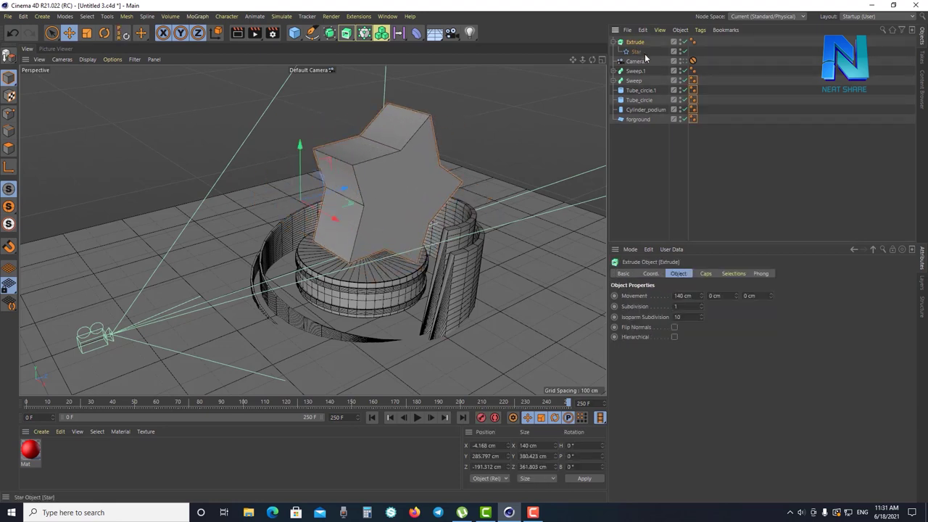
pyautogui.click(636, 52)
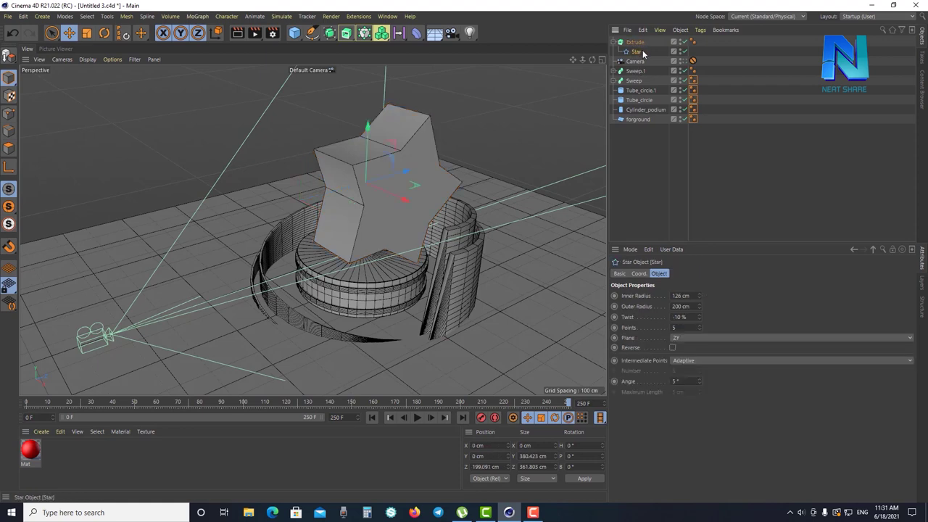
# Lay the star flat on the XZ plane, toggling the Extrude to check the outline
pyautogui.click(721, 340)
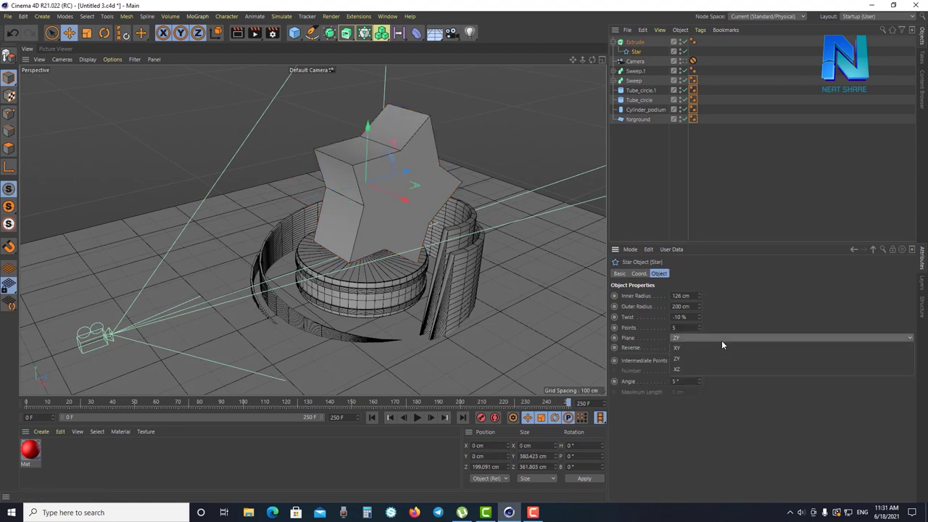
pyautogui.click(716, 370)
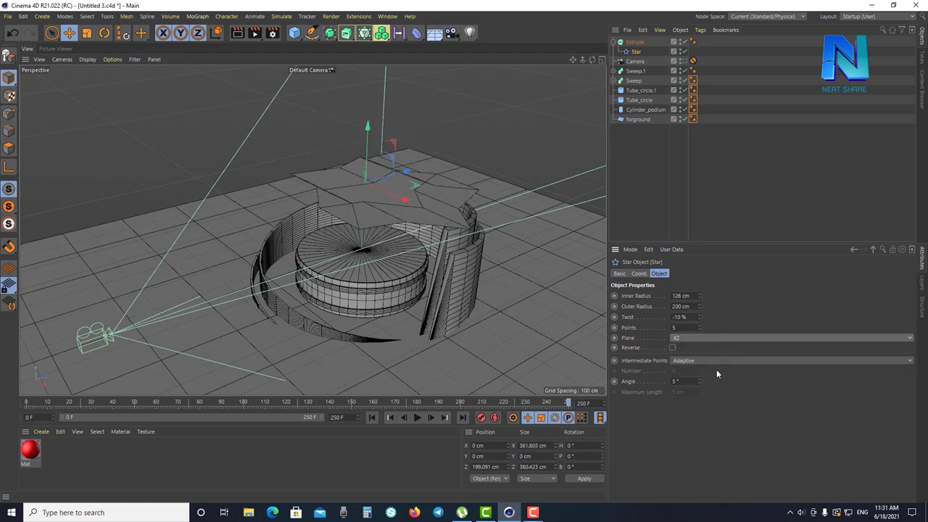
pyautogui.click(683, 42)
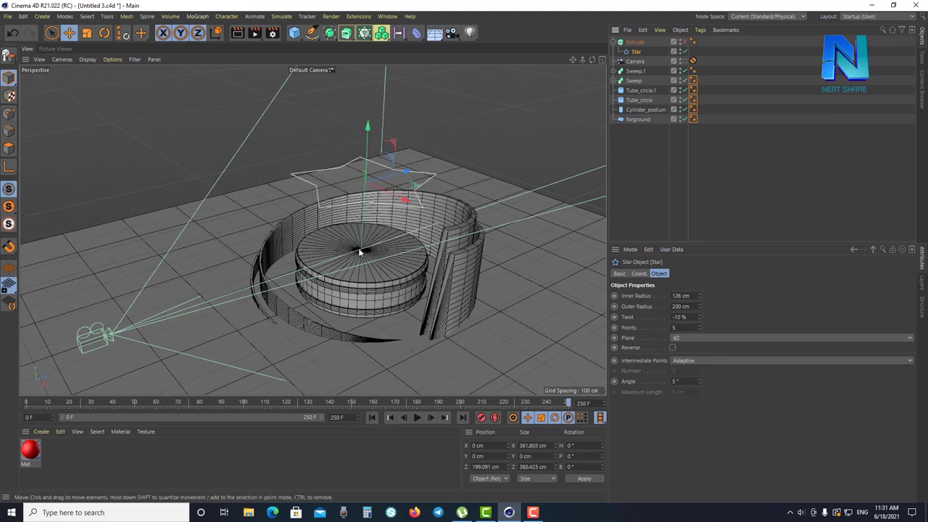
pyautogui.keyDown('alt'); pyautogui.moveTo(395, 268); pyautogui.dragTo(499, 265); pyautogui.keyUp('alt')
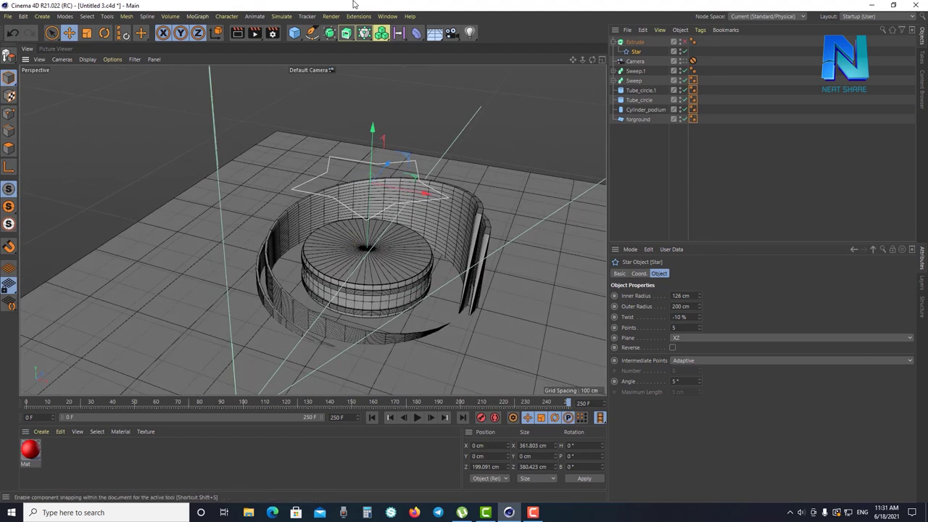
pyautogui.click(684, 42)
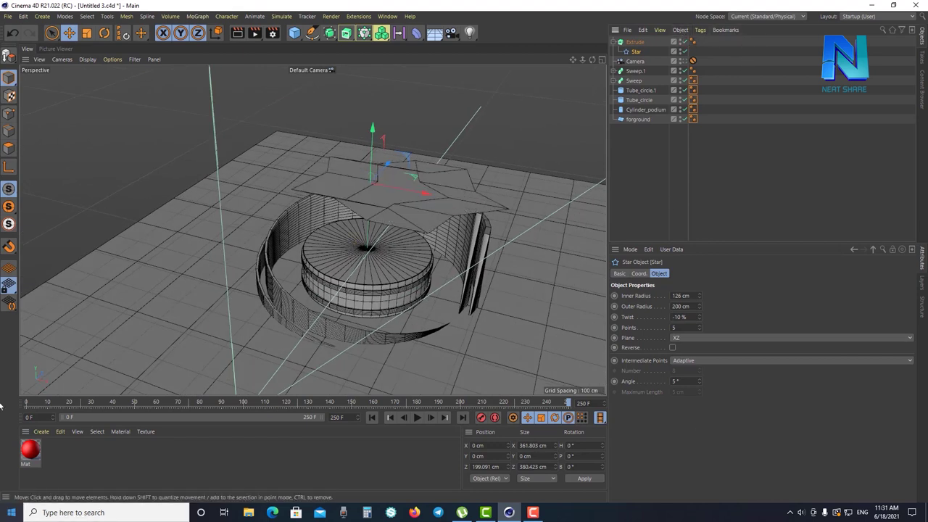
pyautogui.click(644, 276)
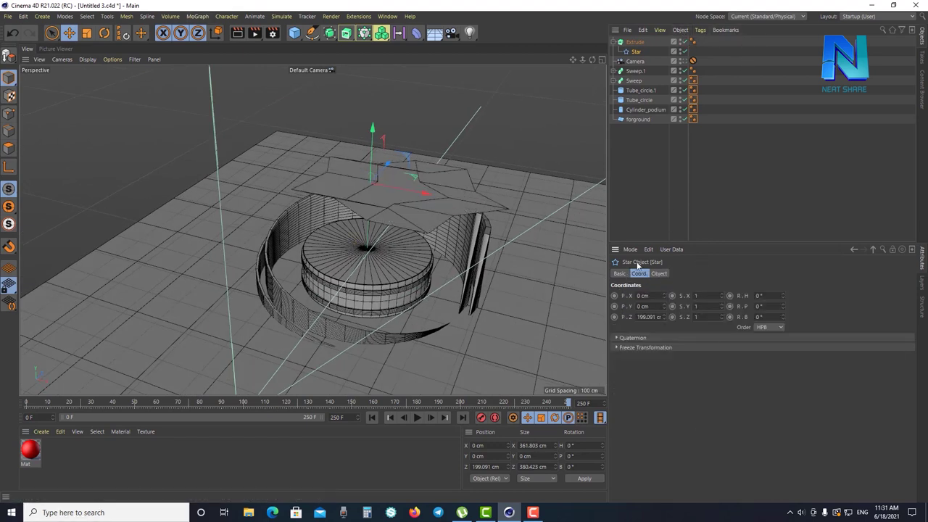
# Set the Extrude's Movement X to 0 and Movement Y to 167 cm
pyautogui.click(634, 42)
pyautogui.click(705, 274)
pyautogui.click(673, 273)
pyautogui.write('0')
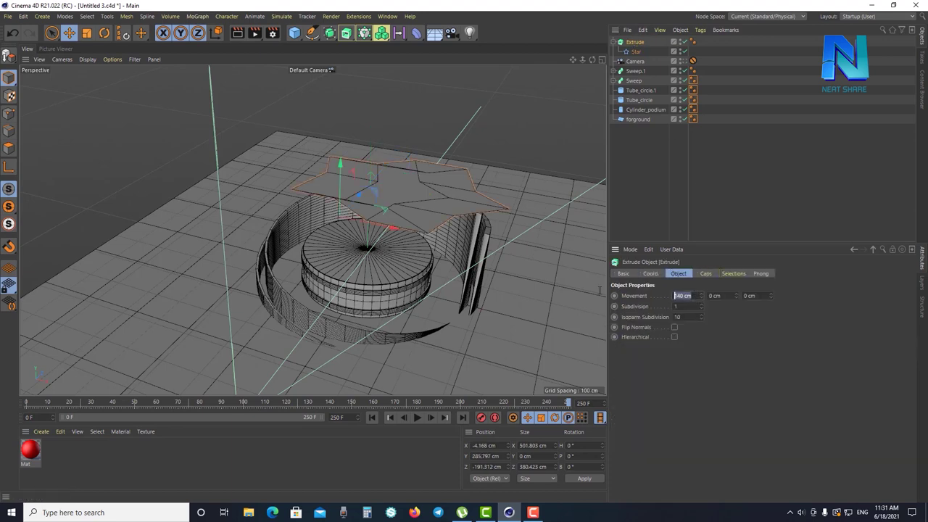
pyautogui.press('Return')
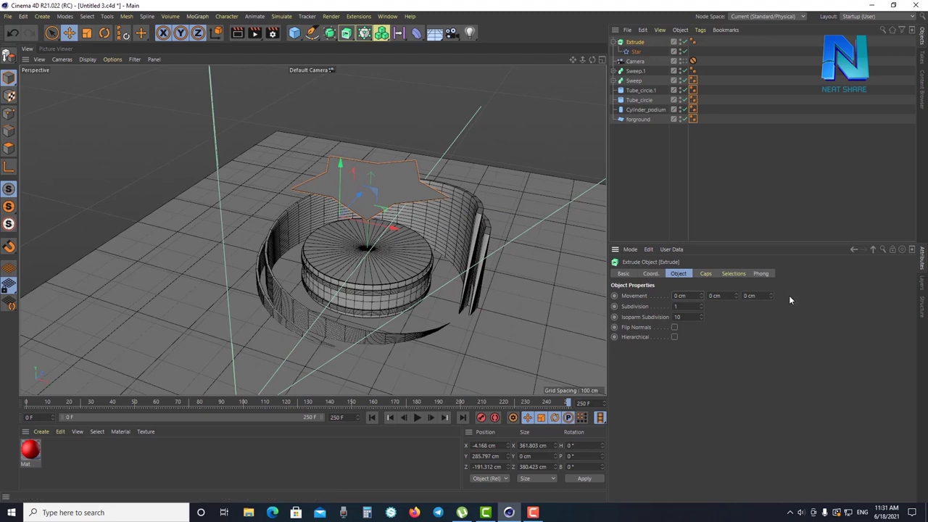
pyautogui.moveTo(734, 295); pyautogui.dragTo(734, 269)
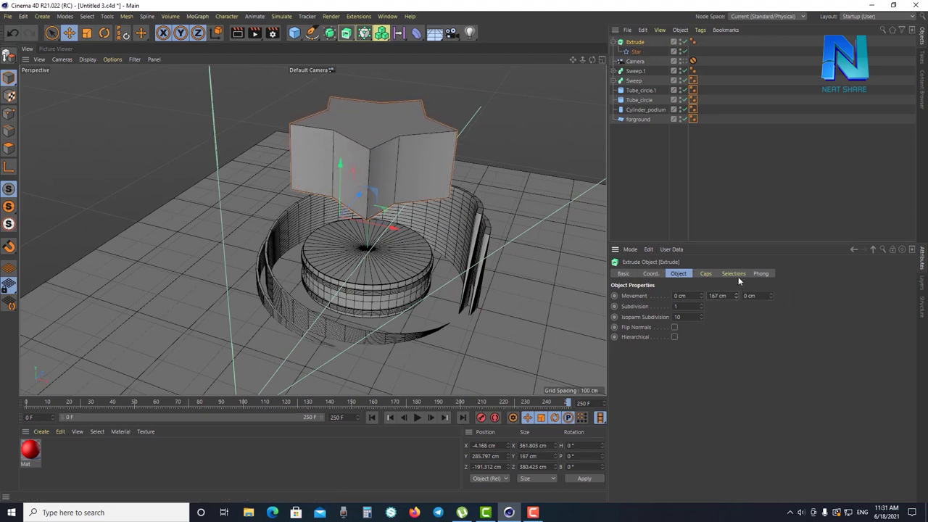
# Check the Star's coordinates with heading 0°, keep its plane on XZ, and select the Extrude
pyautogui.click(635, 52)
pyautogui.click(640, 273)
pyautogui.click(661, 273)
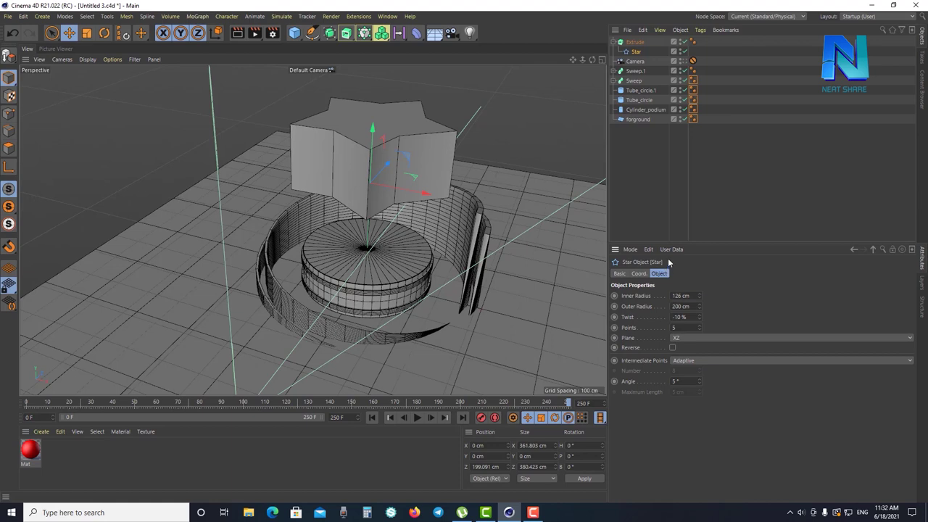
pyautogui.click(639, 274)
pyautogui.click(760, 295)
pyautogui.press('Return')
pyautogui.click(659, 273)
pyautogui.click(697, 338)
pyautogui.click(740, 302)
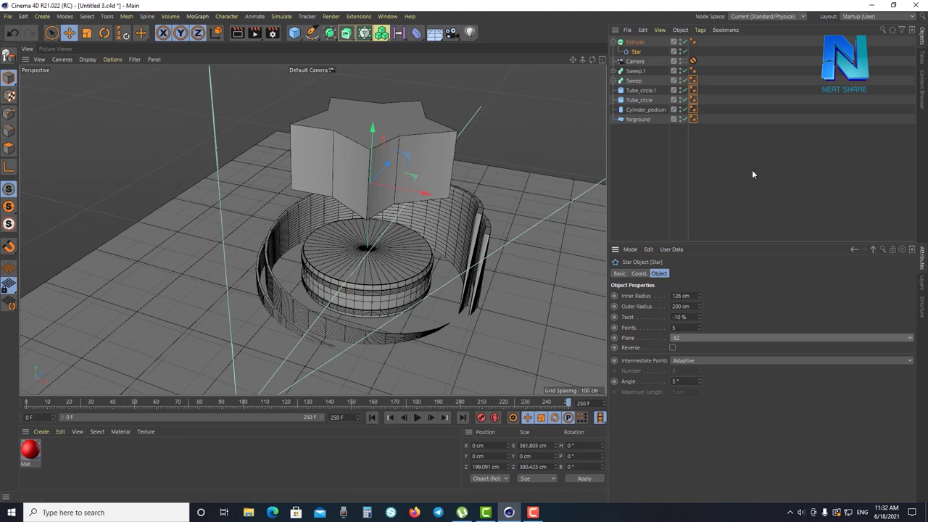
pyautogui.click(634, 42)
pyautogui.click(633, 52)
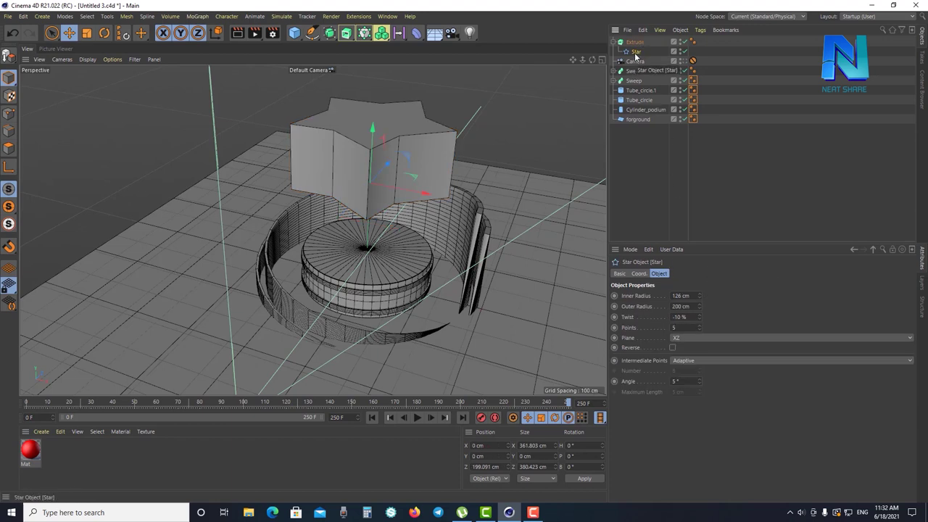
pyautogui.click(634, 42)
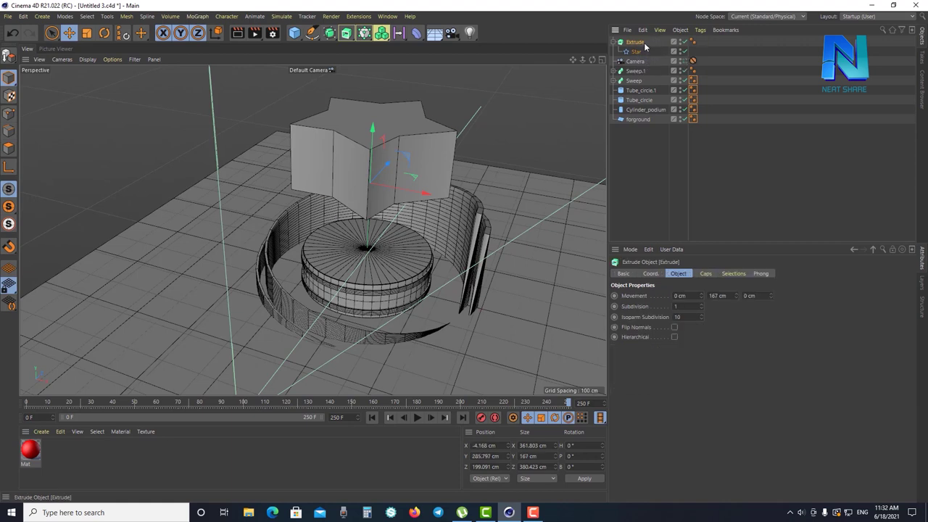
# Shrink the extruded star to about 27% and move it down and right of the podium
pyautogui.press('t')
pyautogui.moveTo(516, 153)
pyautogui.mouseDown()
pyautogui.moveTo(361, 323)
pyautogui.moveTo(388, 295)
pyautogui.mouseUp()
pyautogui.press('space')
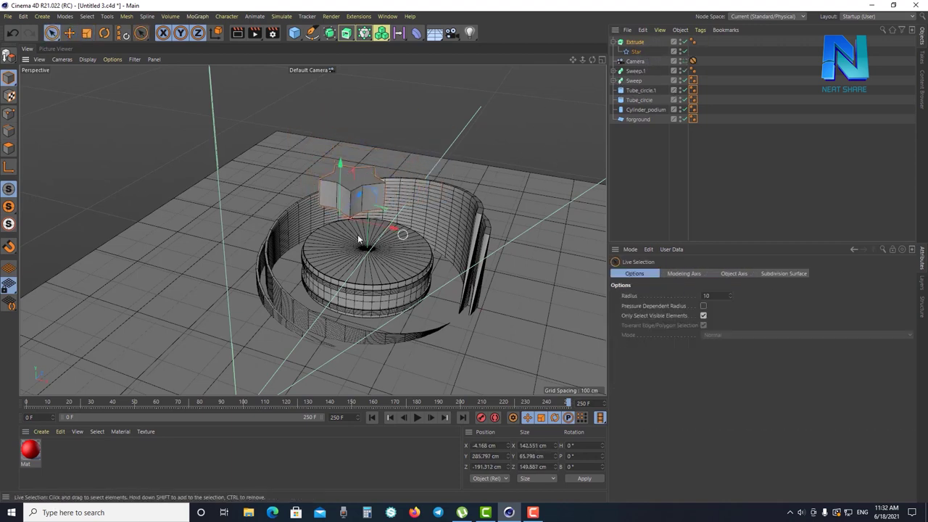
pyautogui.moveTo(339, 170)
pyautogui.mouseDown()
pyautogui.moveTo(326, 308)
pyautogui.moveTo(358, 235)
pyautogui.mouseUp()
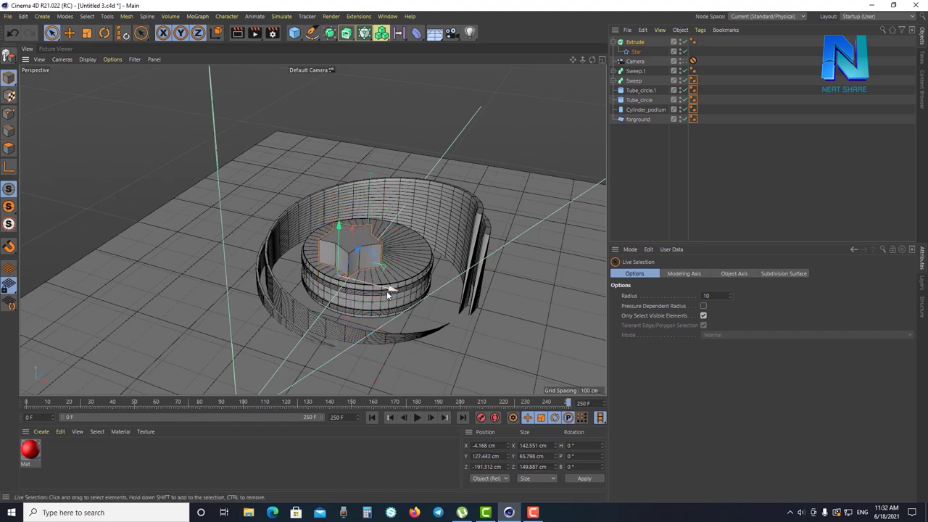
pyautogui.moveTo(386, 291); pyautogui.dragTo(529, 332)
# Through the scene camera, lower the star further, nudge it left and render a preview
pyautogui.click(692, 61)
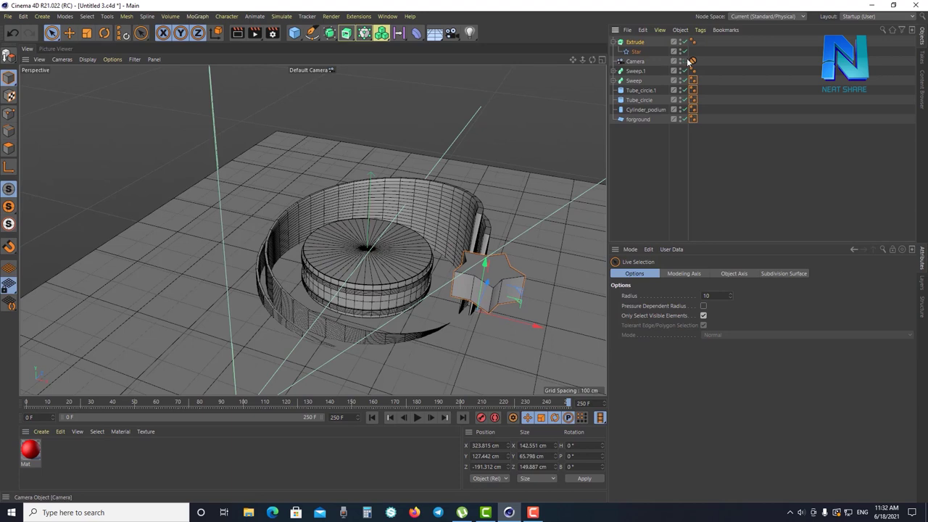
pyautogui.moveTo(572, 172); pyautogui.dragTo(547, 318)
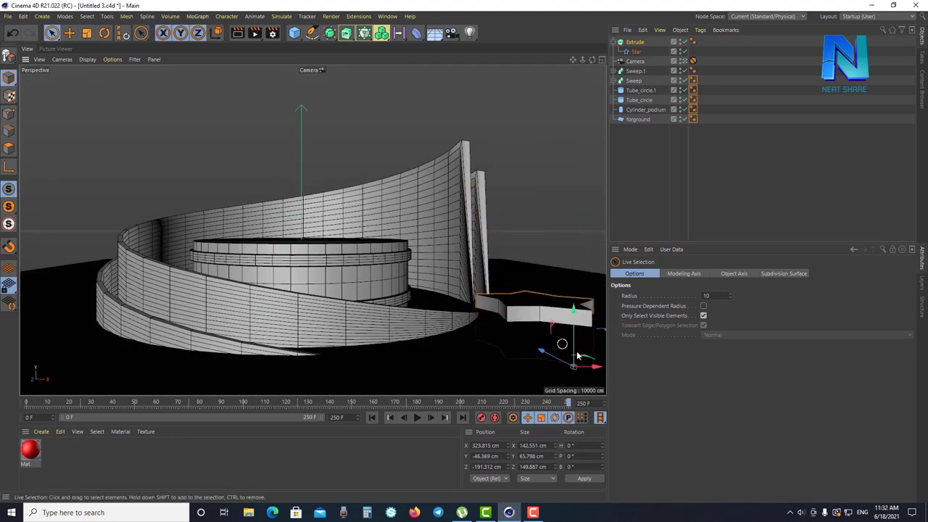
pyautogui.moveTo(595, 368); pyautogui.dragTo(580, 369)
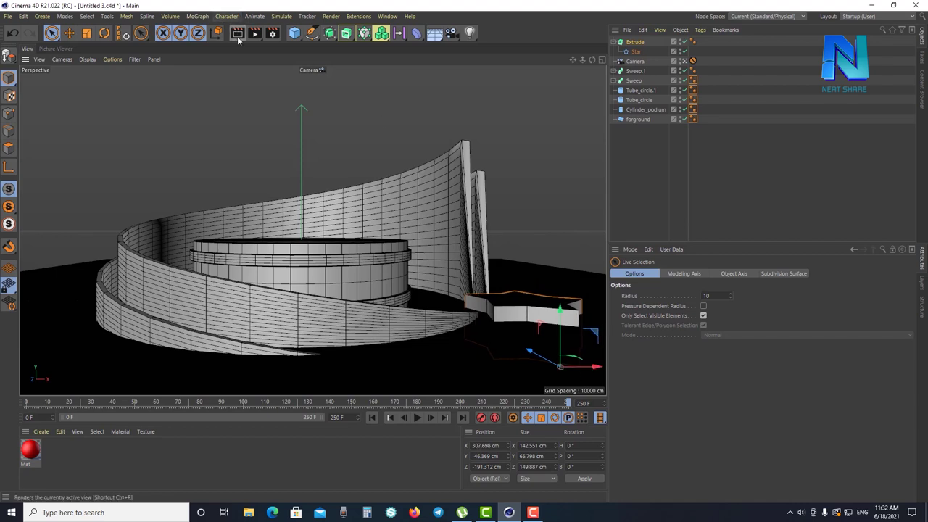
pyautogui.click(238, 33)
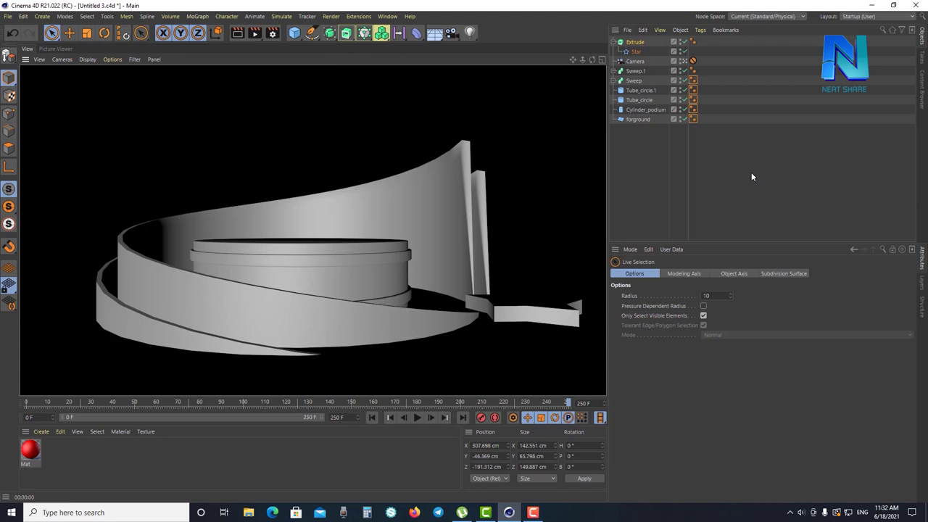
pyautogui.click(534, 319)
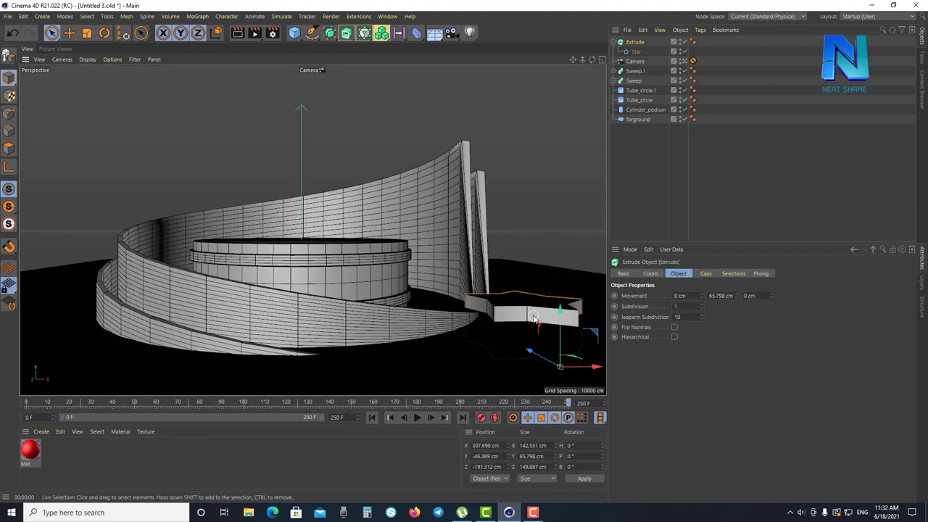
pyautogui.click(696, 211)
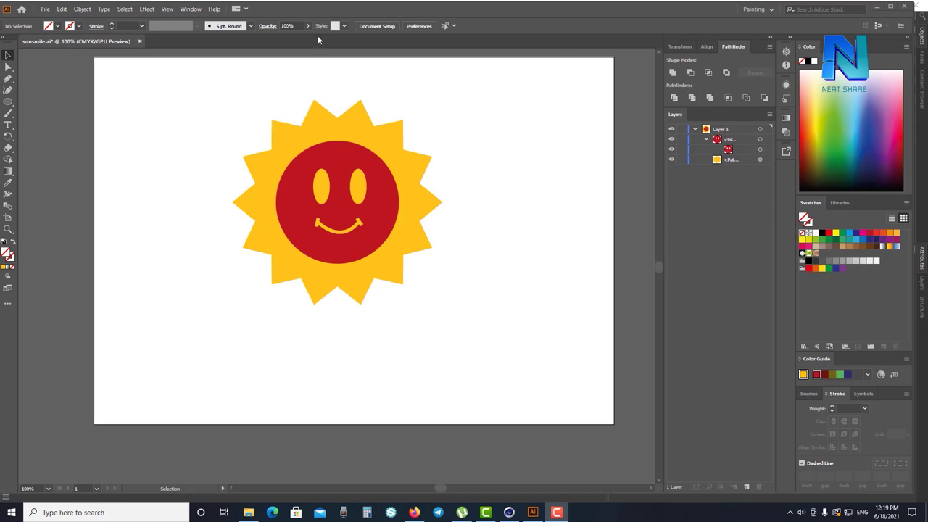
# Select the red face group and toggle its visibility off and on
pyautogui.press('space')
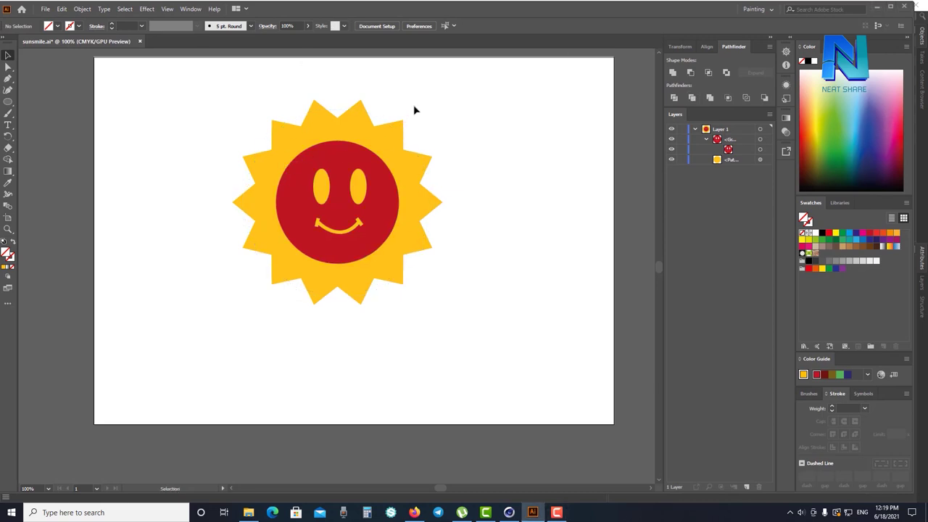
pyautogui.click(673, 140)
pyautogui.click(672, 140)
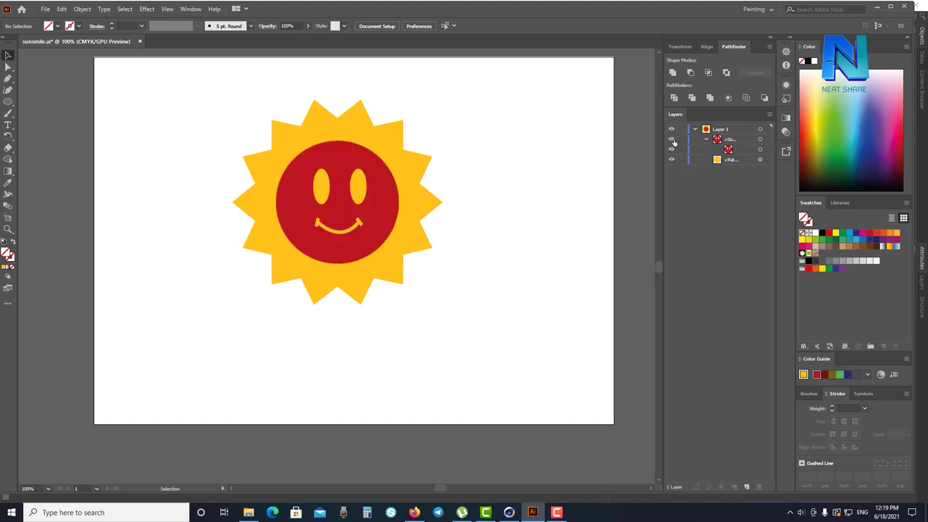
pyautogui.click(769, 150)
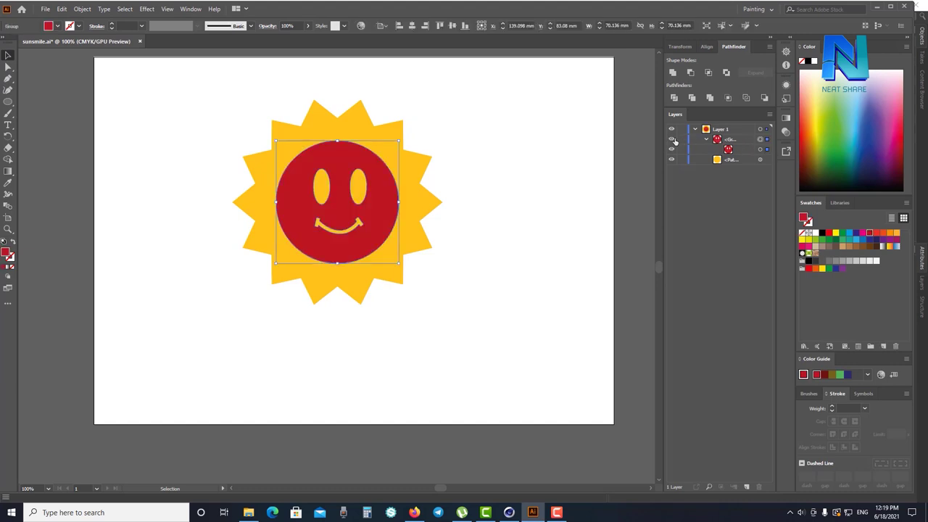
pyautogui.click(673, 140)
pyautogui.click(672, 140)
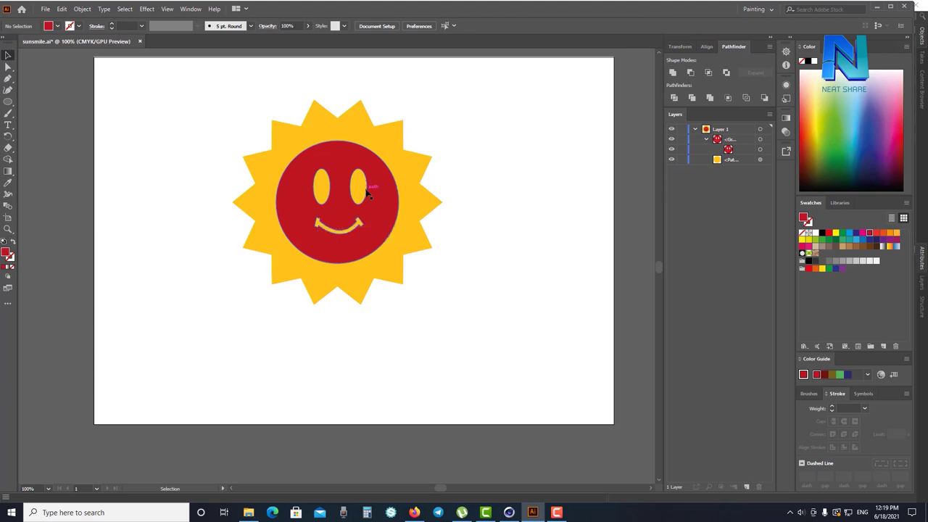
# Select the yellow sun path and toggle its visibility, leaving it shown
pyautogui.click(759, 160)
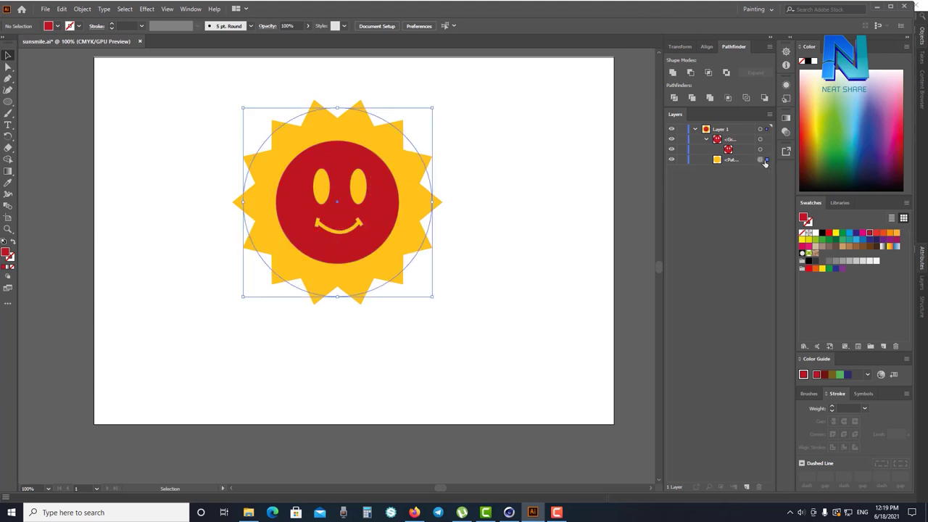
pyautogui.click(671, 160)
pyautogui.click(671, 159)
pyautogui.click(671, 160)
pyautogui.click(671, 159)
pyautogui.click(765, 158)
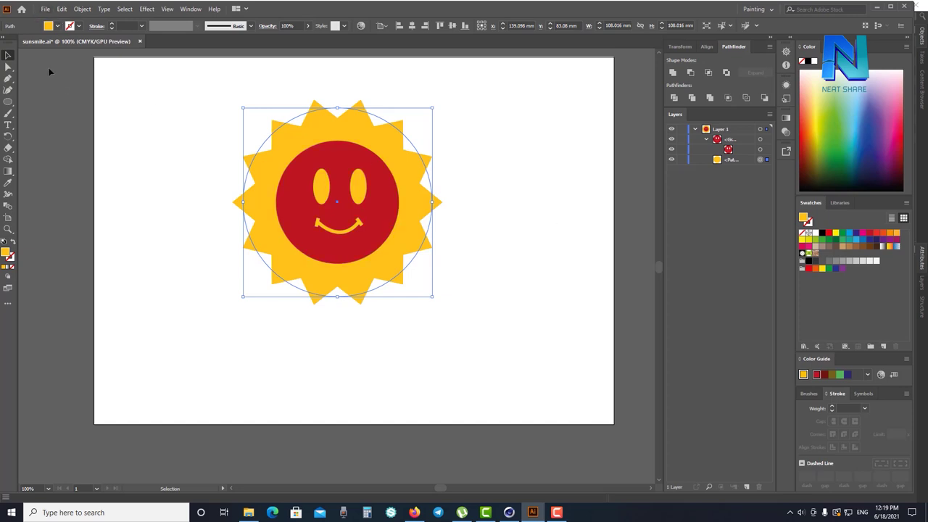
pyautogui.click(45, 10)
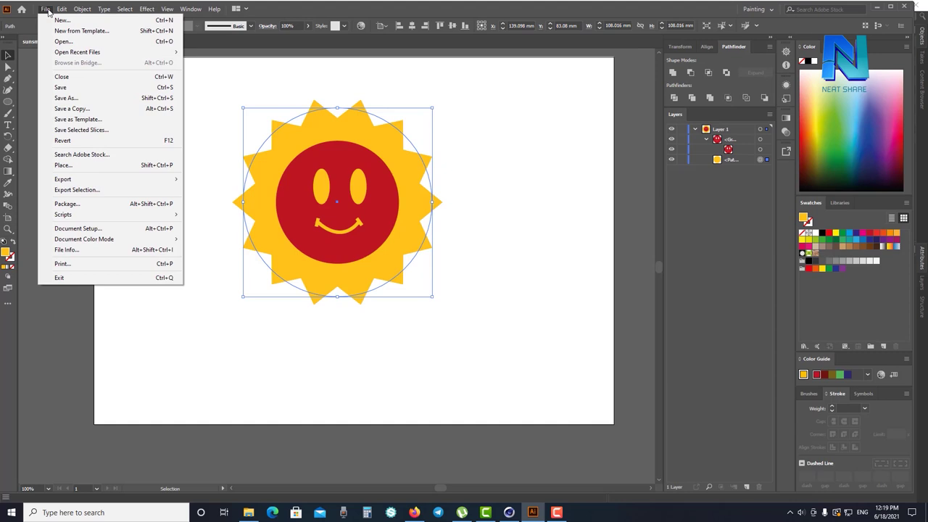
# Save the logo as sunsmile2.ai in Illustrator 8 format, accepting the older-format warning
pyautogui.click(80, 103)
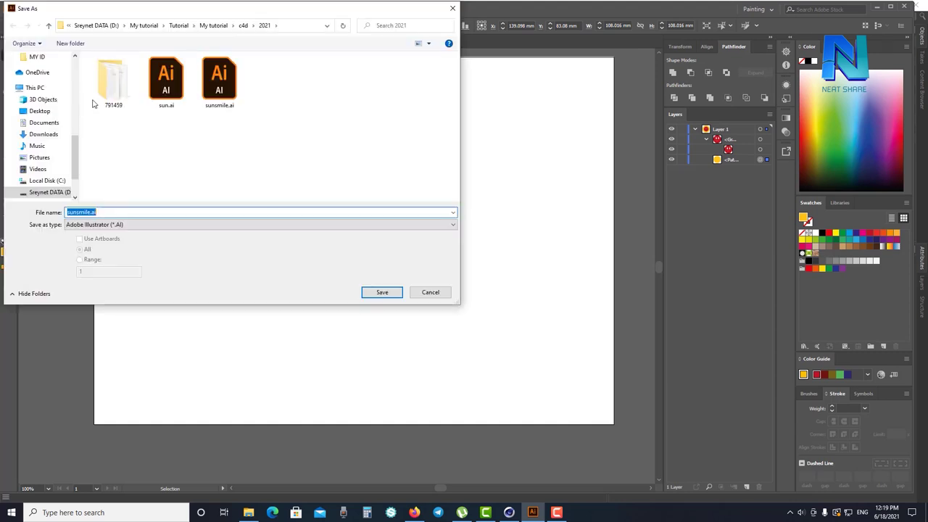
pyautogui.click(89, 212)
pyautogui.write('2')
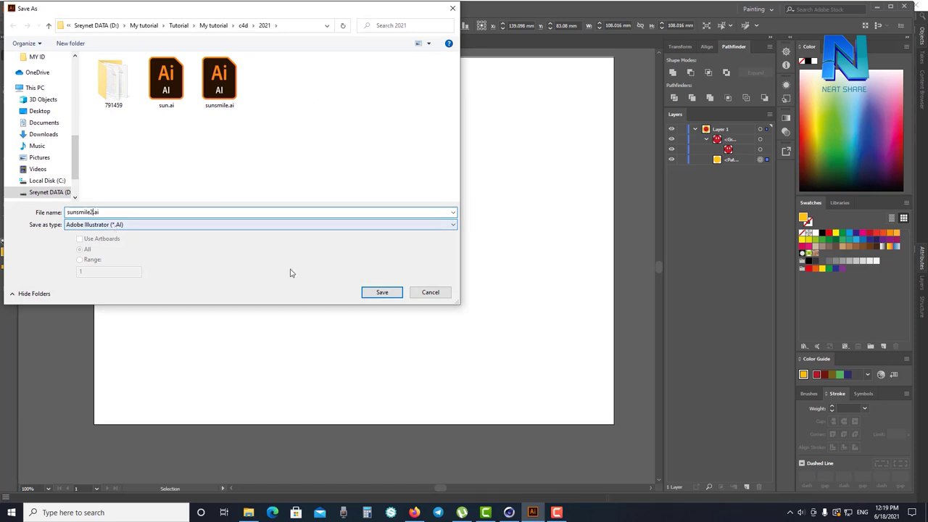
pyautogui.click(391, 292)
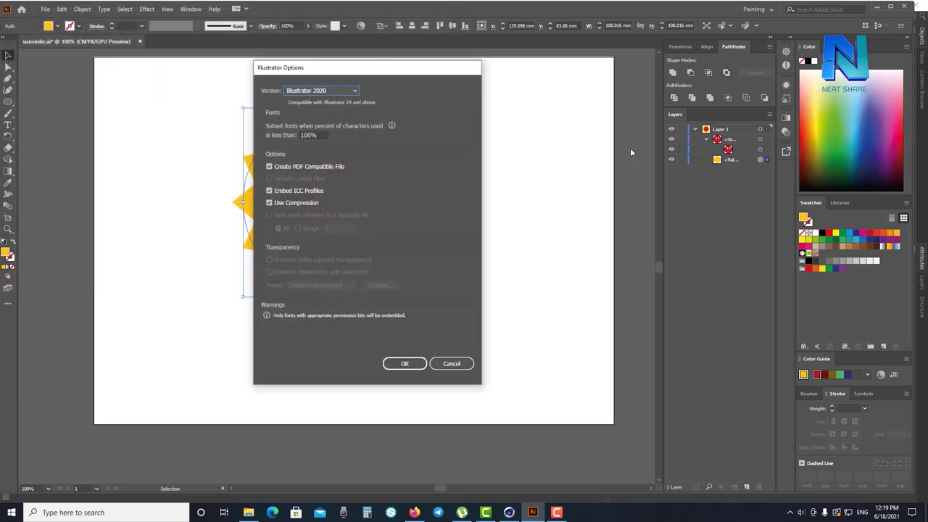
pyautogui.click(316, 94)
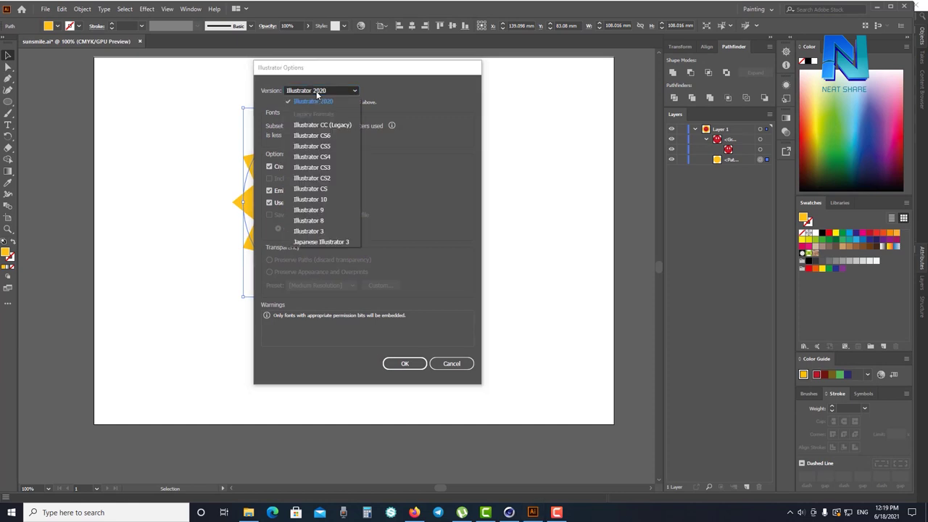
pyautogui.click(314, 226)
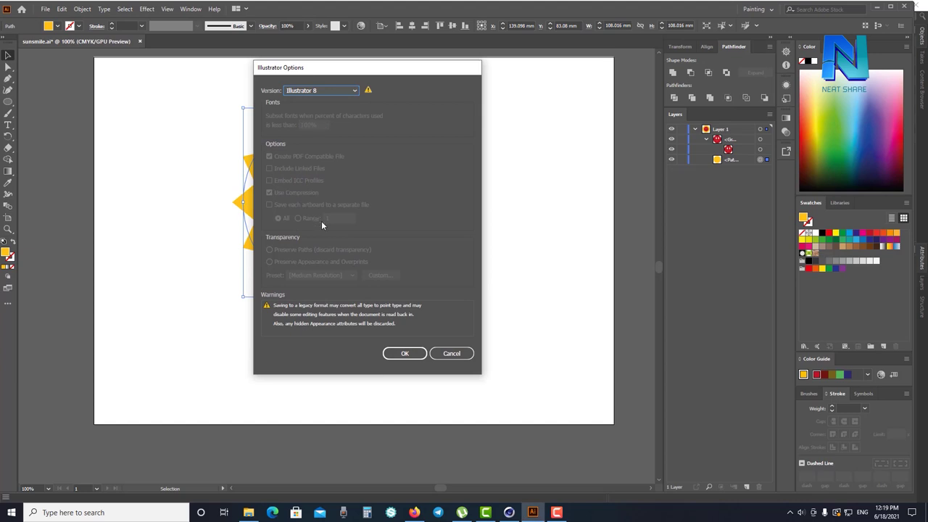
pyautogui.click(396, 354)
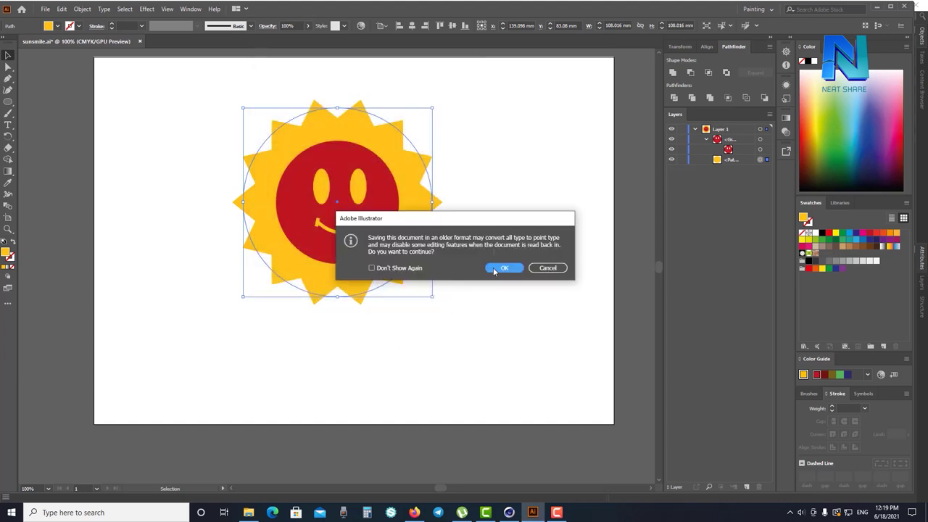
pyautogui.click(496, 271)
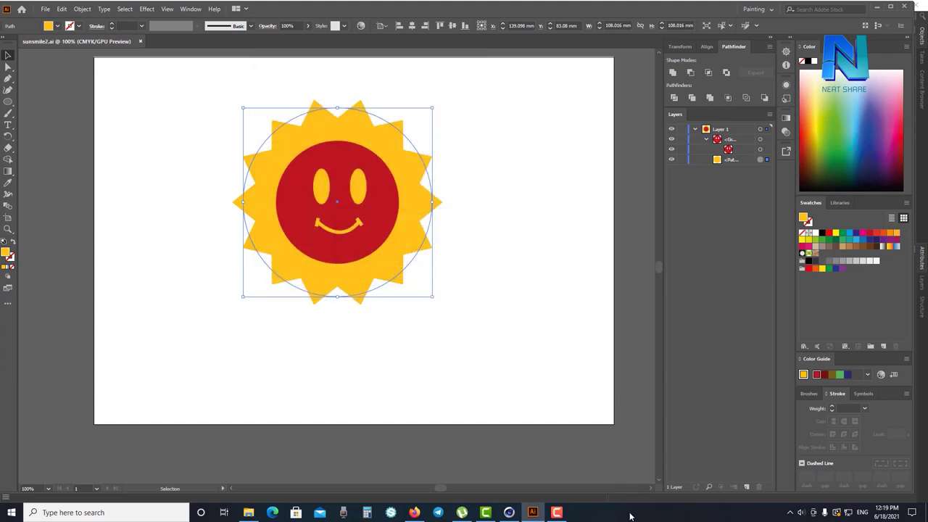
# Merge objects from sunsmile2.ai into the Cinema 4D podium scene
pyautogui.click(509, 512)
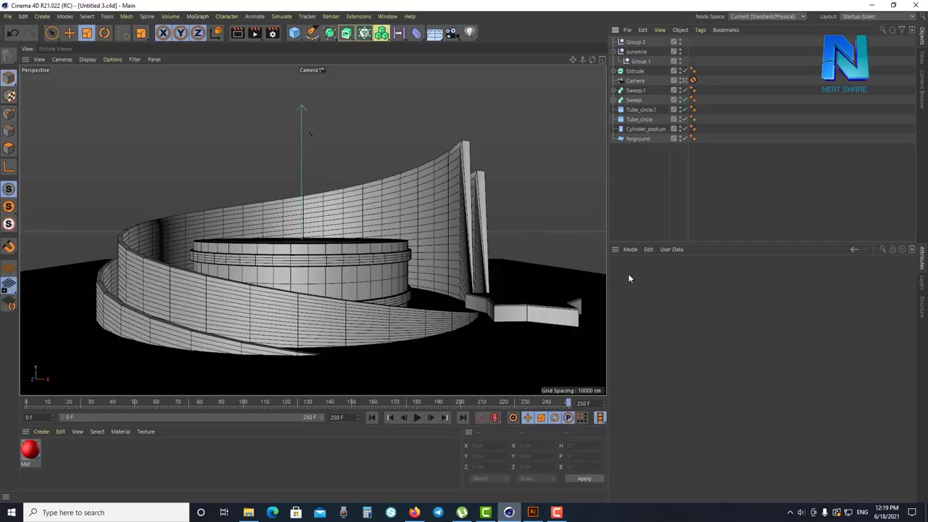
pyautogui.click(628, 30)
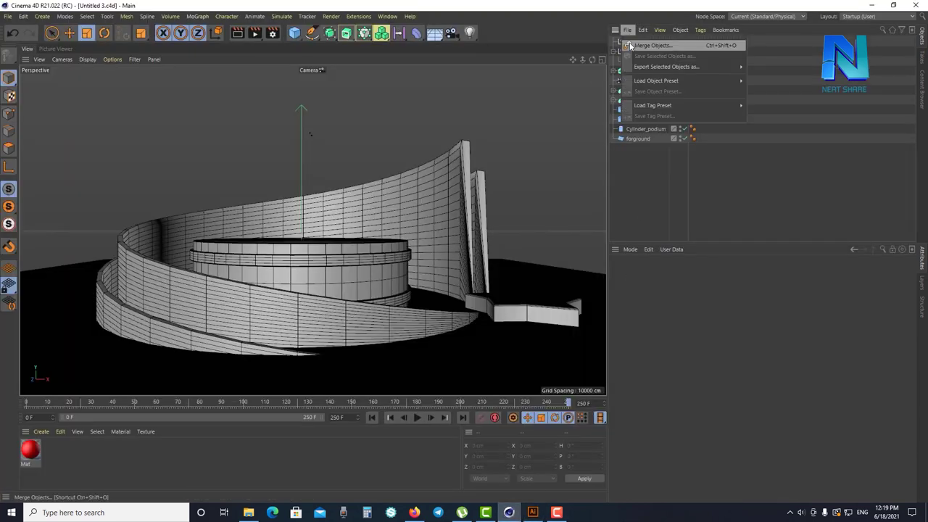
pyautogui.click(630, 45)
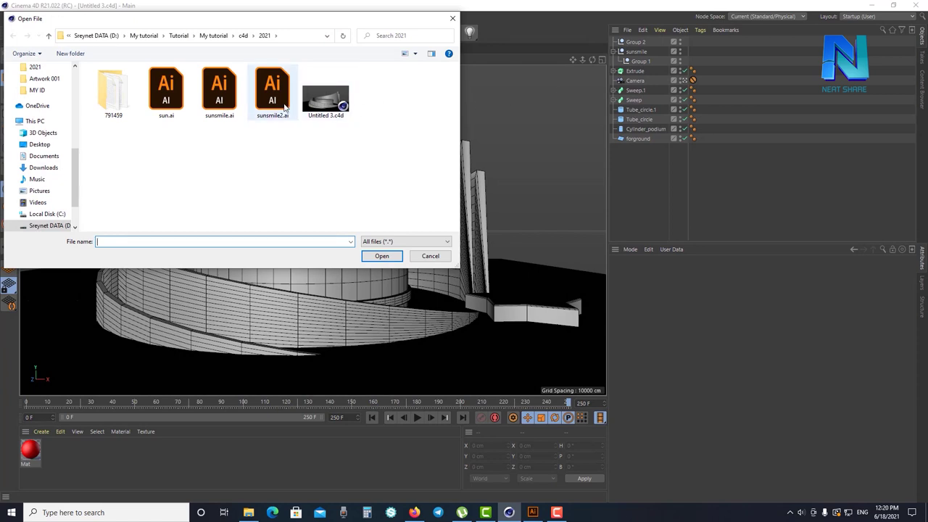
pyautogui.moveTo(272, 92)
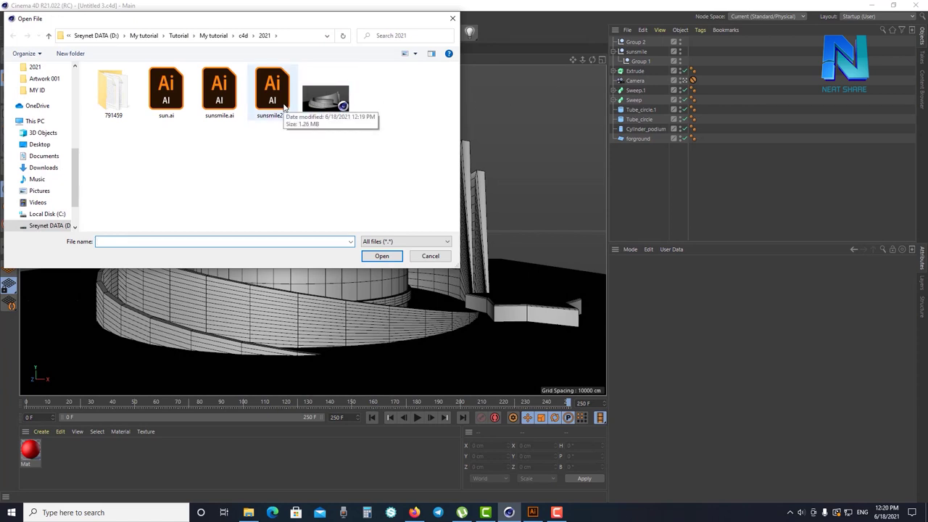
pyautogui.click(284, 107)
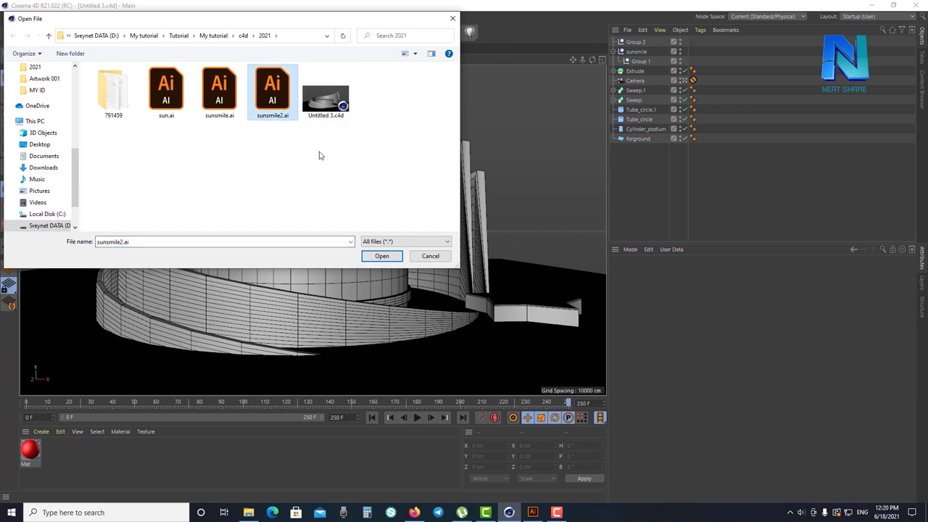
pyautogui.click(382, 255)
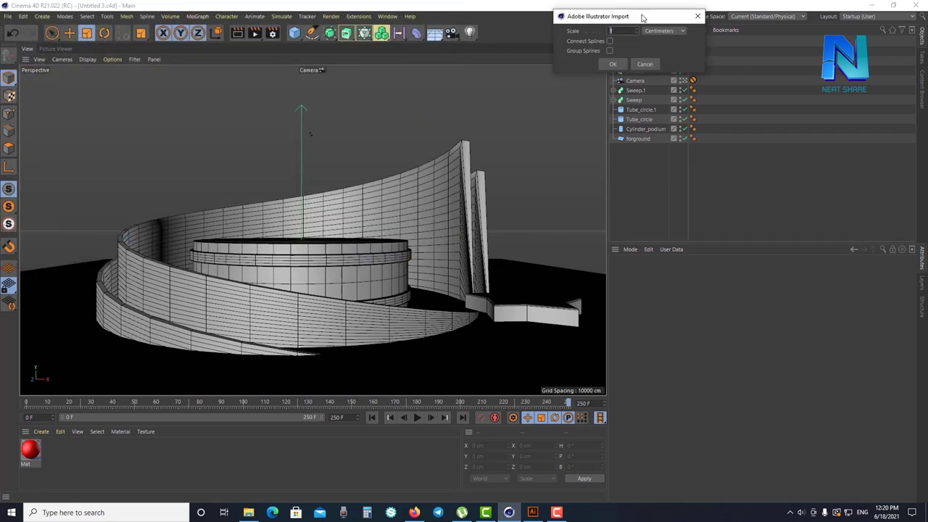
# Leave Connect Splines and Group Splines unchecked in the Illustrator Import options and confirm
pyautogui.moveTo(598, 17); pyautogui.dragTo(471, 35)
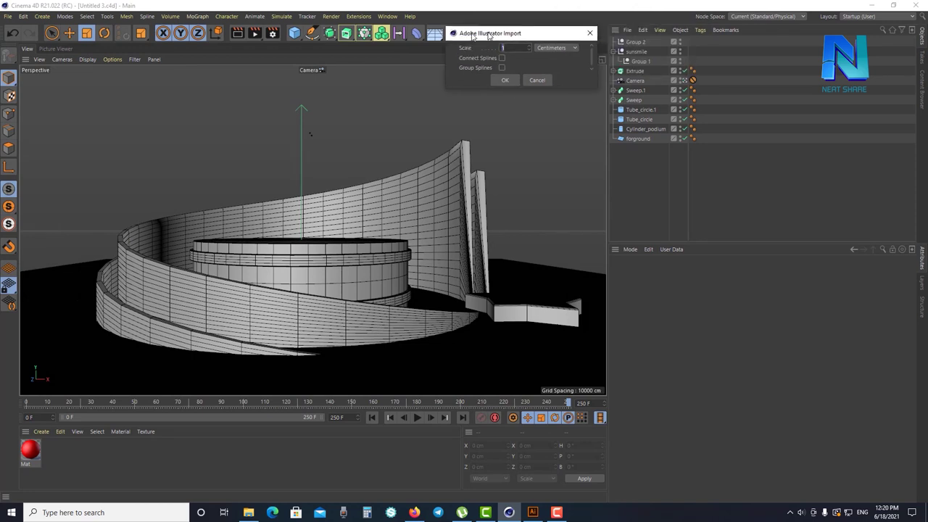
pyautogui.click(484, 59)
pyautogui.click(483, 59)
pyautogui.click(483, 68)
pyautogui.click(484, 59)
pyautogui.click(484, 59)
pyautogui.click(483, 69)
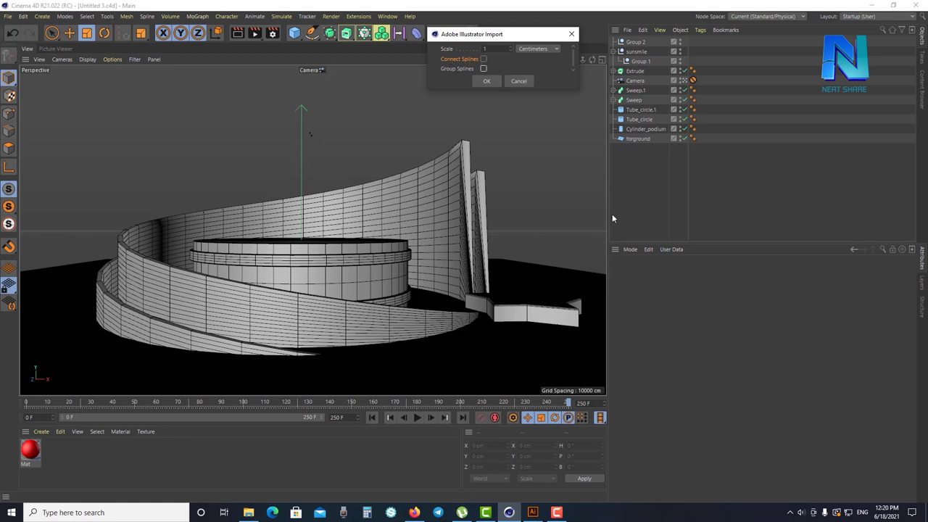
pyautogui.click(533, 513)
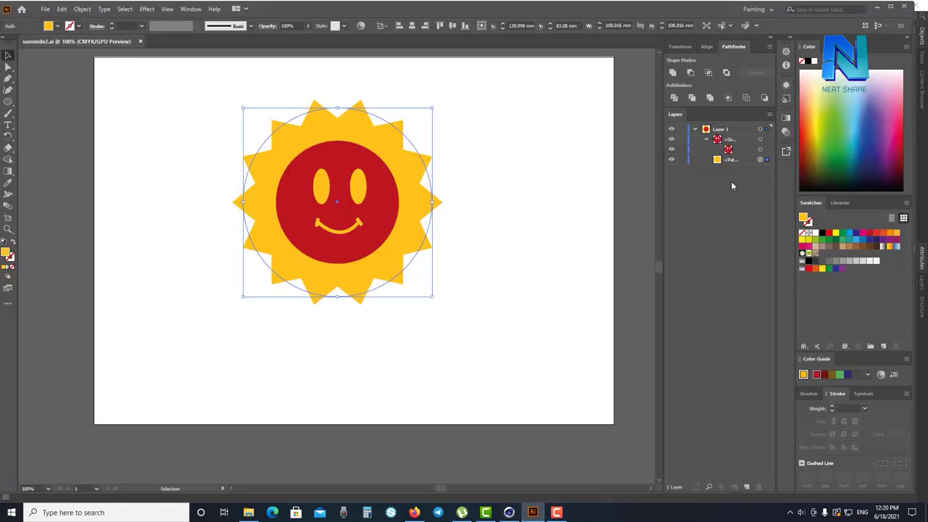
pyautogui.click(877, 7)
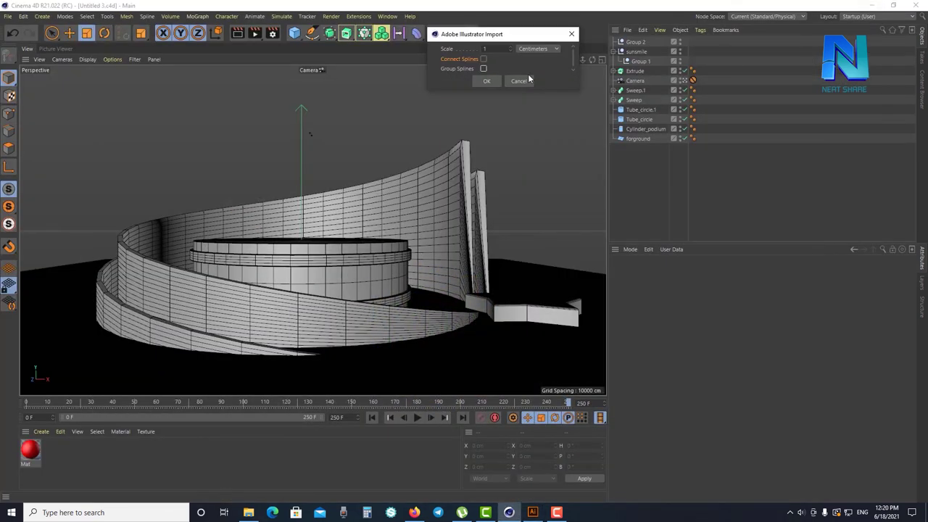
pyautogui.click(486, 81)
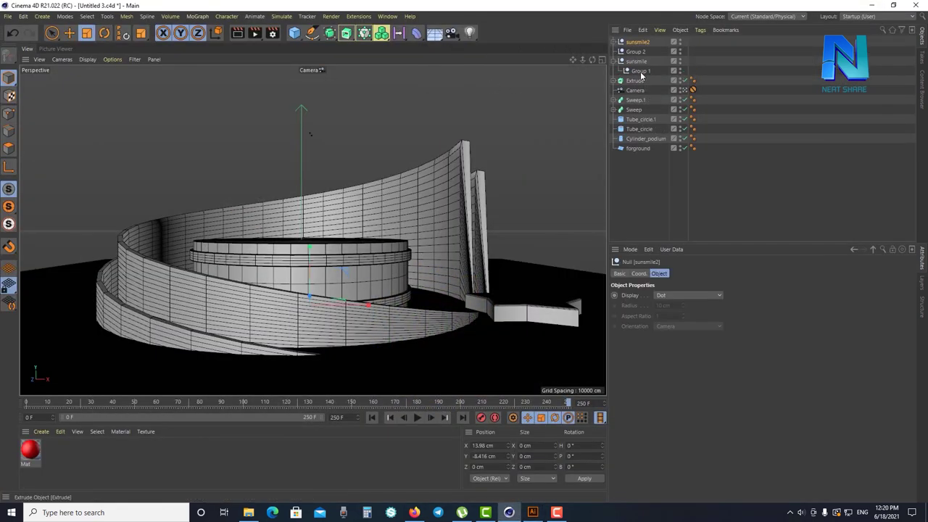
# Delete the old sunsmile groups and select the imported sunsmile2 logo
pyautogui.click(638, 62)
pyautogui.press('Delete')
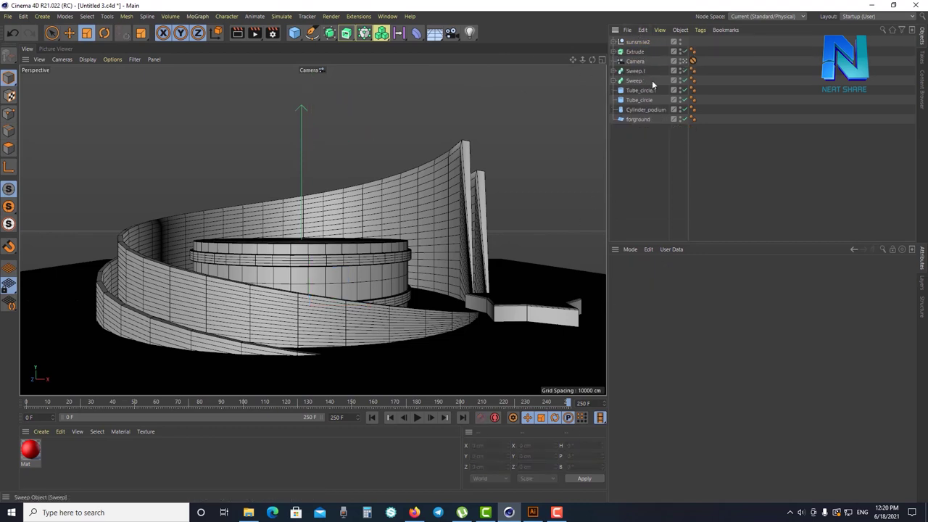
pyautogui.click(637, 44)
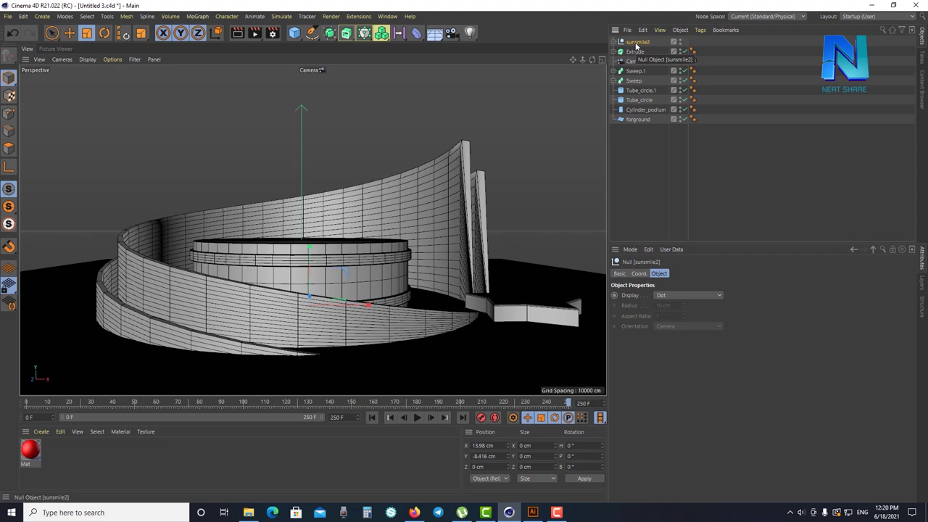
# Switch the viewport to the four-view layout to locate the tiny sun-smiley outline
pyautogui.click(602, 60)
pyautogui.scroll(3, 455, 304)
pyautogui.scroll(2, 455, 296)
pyautogui.scroll(2, 435, 290)
pyautogui.scroll(2, 426, 290)
pyautogui.scroll(2, 427, 293)
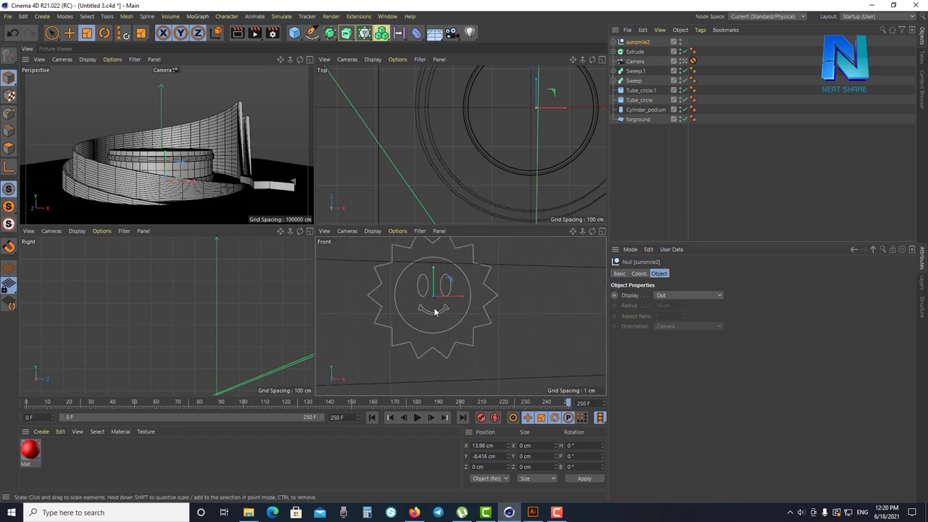
pyautogui.scroll(-5, 437, 310)
pyautogui.scroll(-3, 437, 308)
pyautogui.scroll(-3, 439, 304)
pyautogui.scroll(-2, 442, 305)
# Raise the sunsmile2 logo higher in the scene, then return to a single perspective view
pyautogui.press('space')
pyautogui.scroll(3, 446, 303)
pyautogui.scroll(3, 443, 305)
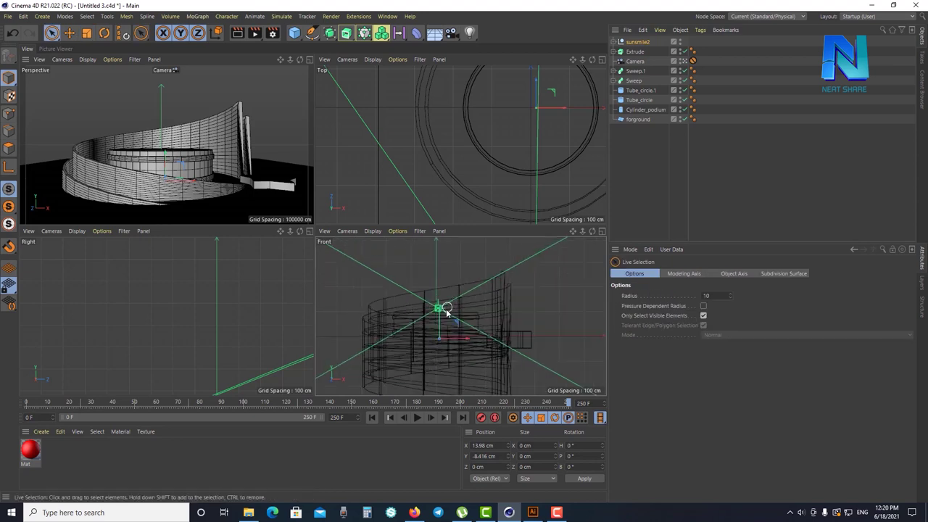
pyautogui.moveTo(440, 319); pyautogui.dragTo(438, 302)
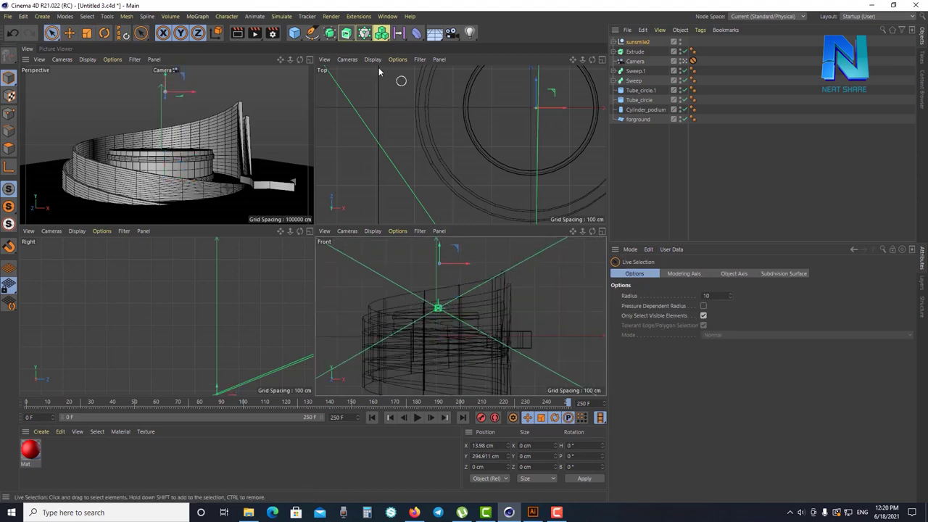
pyautogui.click(309, 58)
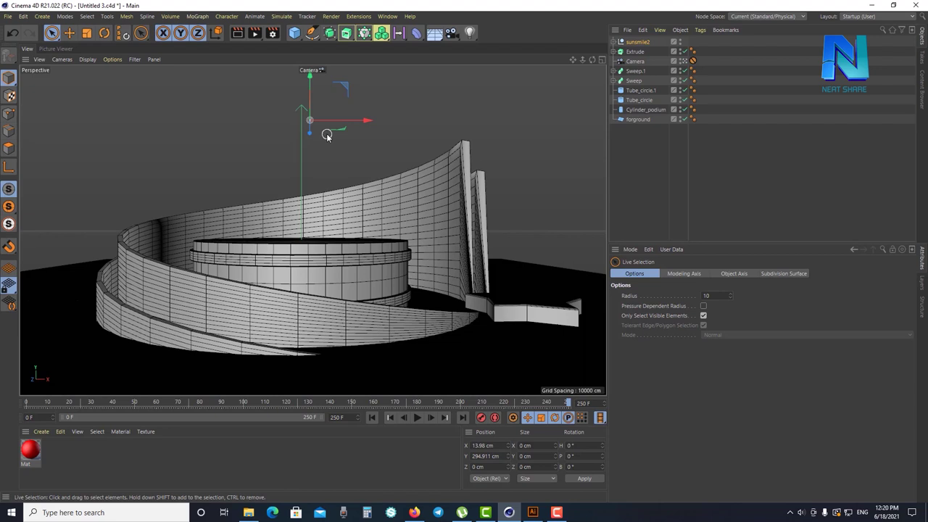
# Scale the sun-smiley logo up to about 110.8%
pyautogui.press('t')
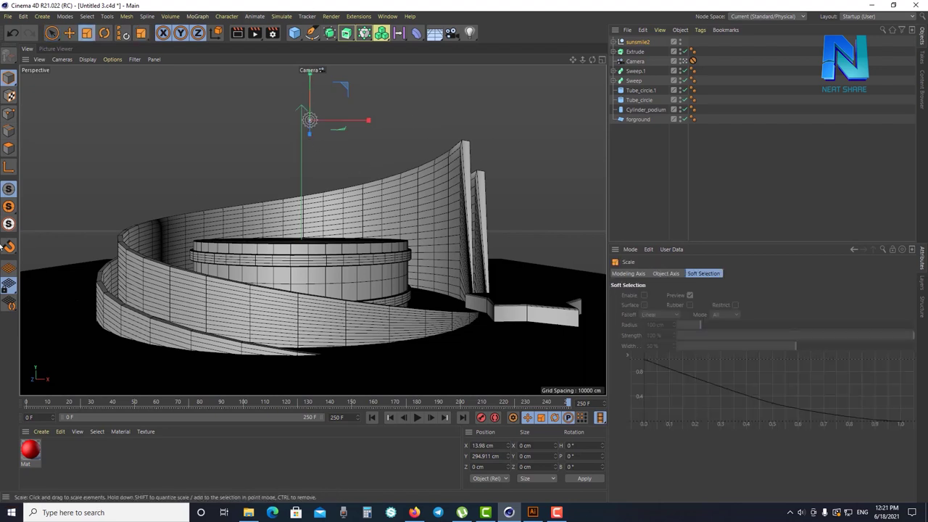
pyautogui.moveTo(328, 169); pyautogui.dragTo(119, 176)
pyautogui.moveTo(344, 166)
pyautogui.mouseDown()
pyautogui.moveTo(447, 178)
pyautogui.moveTo(344, 136)
pyautogui.mouseUp()
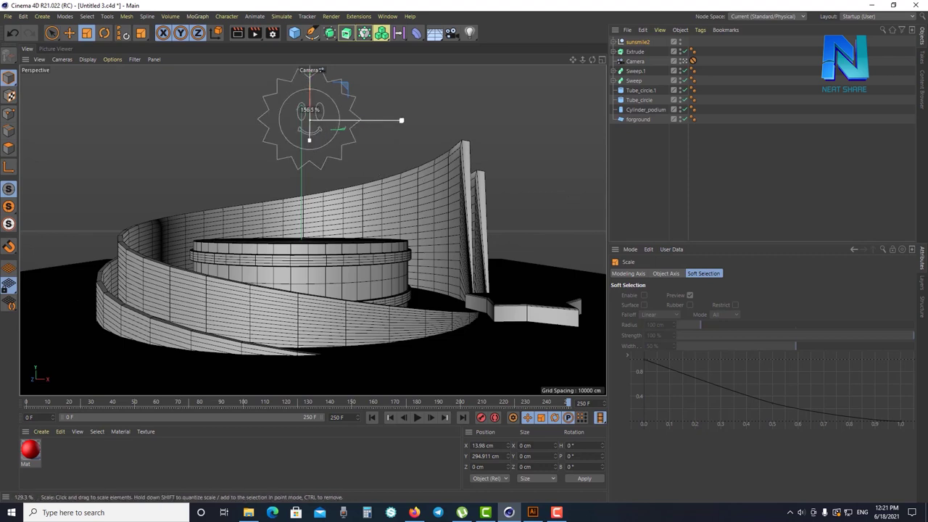
pyautogui.moveTo(357, 167); pyautogui.dragTo(347, 157)
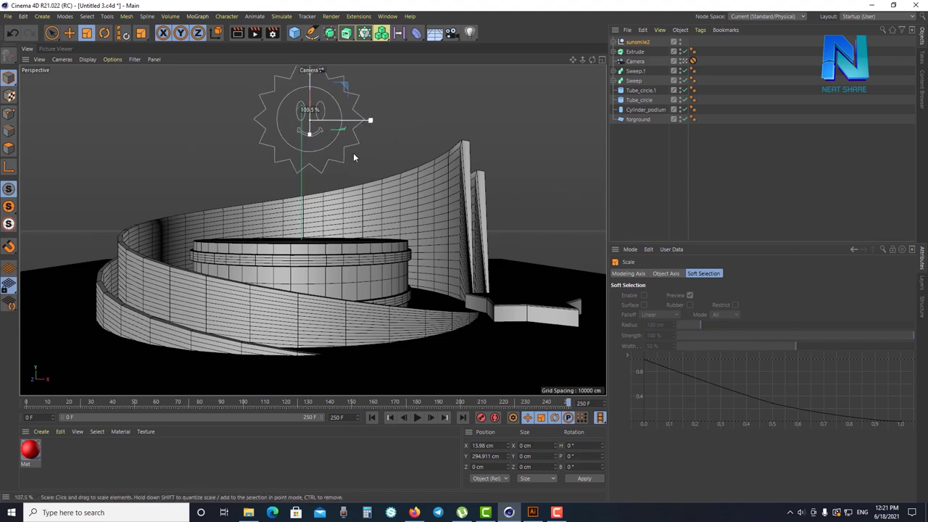
pyautogui.moveTo(347, 157); pyautogui.dragTo(521, 190)
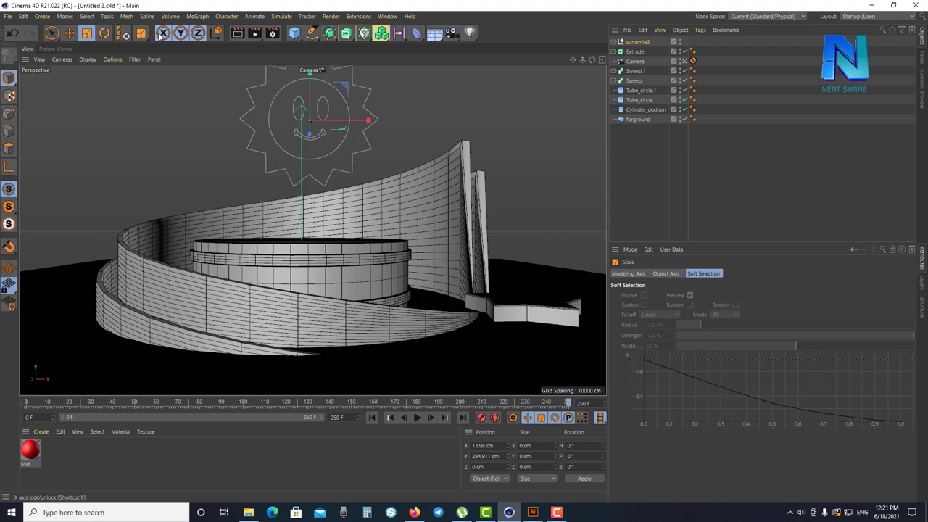
# Test X-only and X/Y scaling with the axis locks, undoing each attempt
pyautogui.click(197, 33)
pyautogui.click(181, 33)
pyautogui.click(163, 33)
pyautogui.click(163, 34)
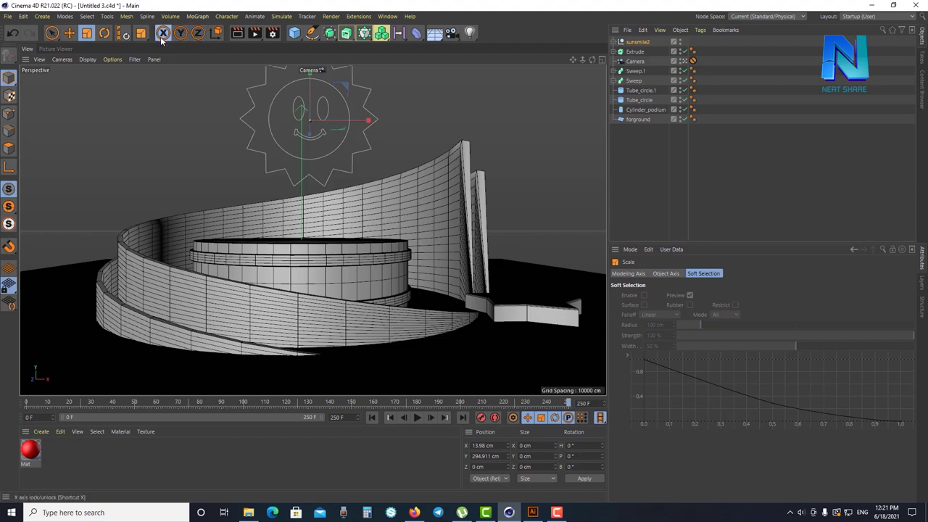
pyautogui.moveTo(409, 93); pyautogui.dragTo(446, 100)
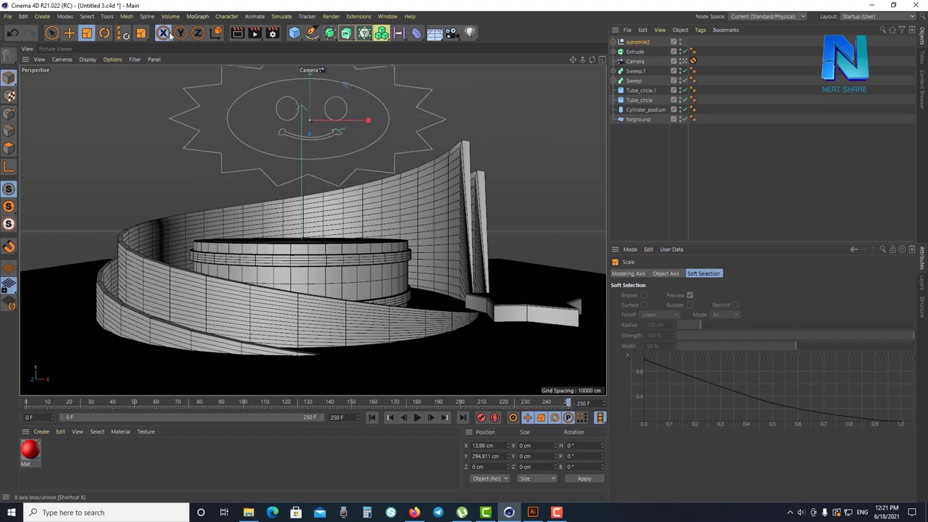
pyautogui.hotkey('ctrl', 'z')
pyautogui.click(181, 33)
pyautogui.moveTo(406, 97)
pyautogui.mouseDown()
pyautogui.moveTo(437, 111)
pyautogui.moveTo(483, 108)
pyautogui.mouseUp()
pyautogui.hotkey('ctrl', 'z')
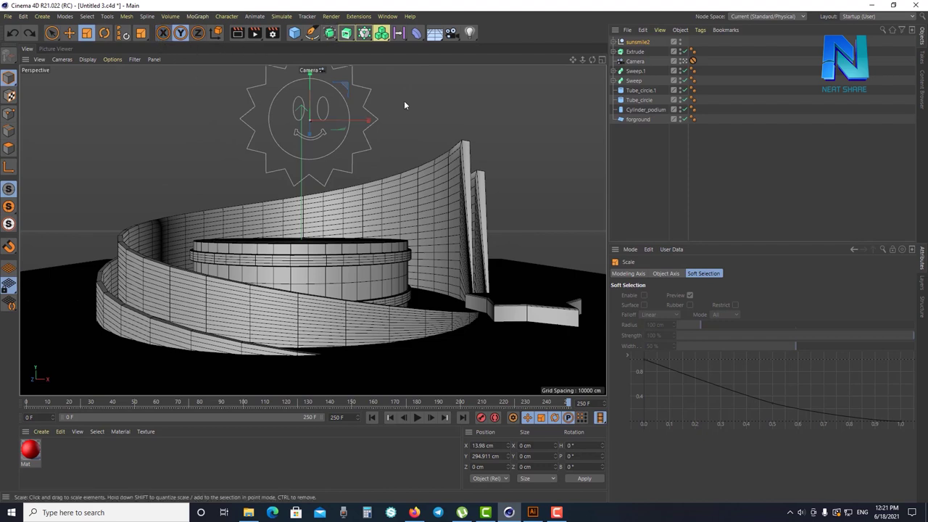
pyautogui.moveTo(480, 101)
pyautogui.mouseDown()
pyautogui.moveTo(366, 219)
pyautogui.moveTo(352, 131)
pyautogui.mouseUp()
pyautogui.hotkey('ctrl', 'z')
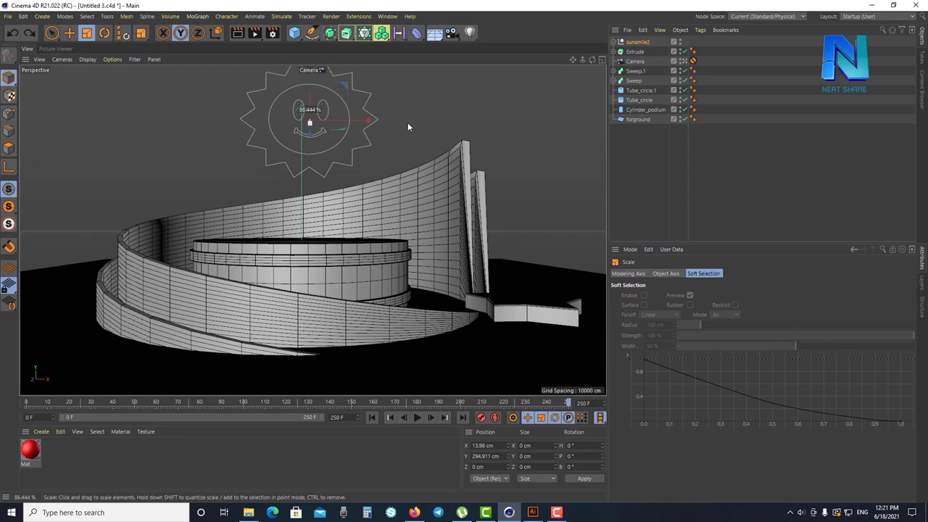
# Re-enable X scaling and enlarge the sun-smiley logo uniformly on all axes
pyautogui.moveTo(407, 121); pyautogui.dragTo(429, 120)
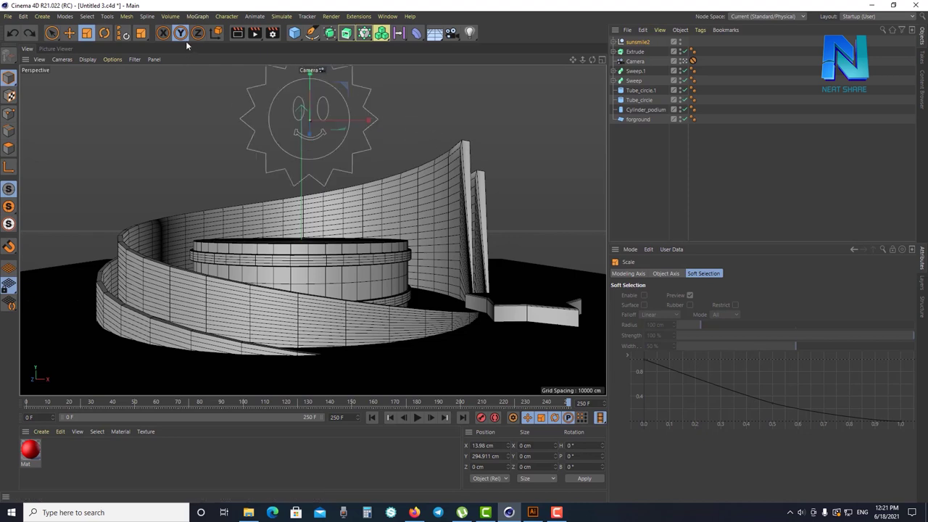
pyautogui.click(163, 33)
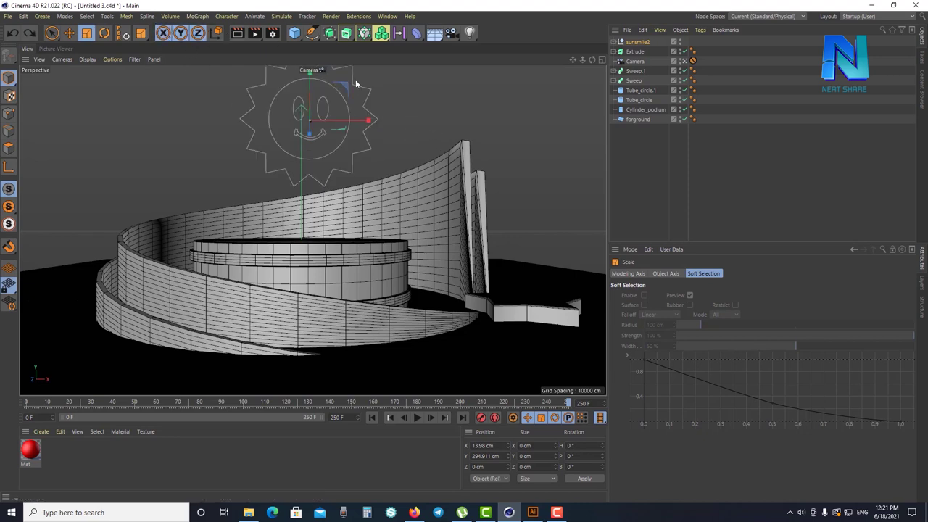
pyautogui.moveTo(435, 141); pyautogui.dragTo(471, 138)
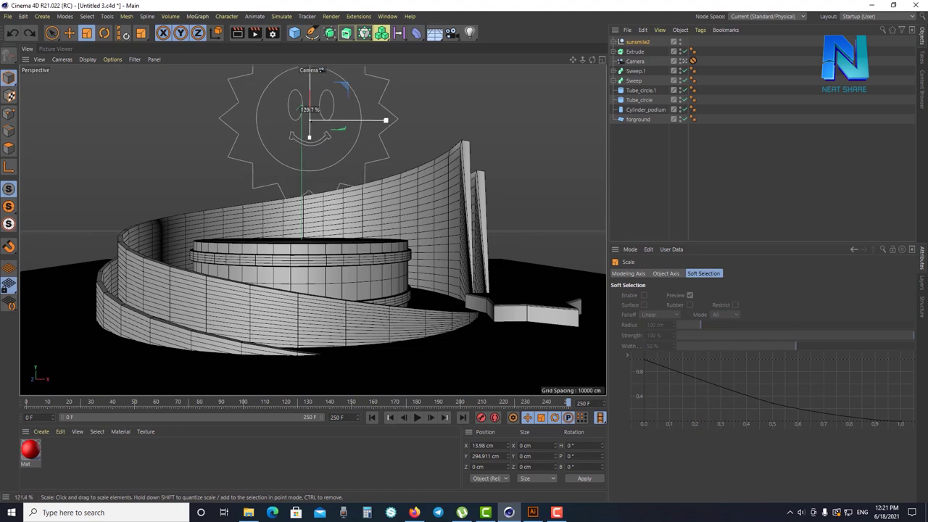
pyautogui.click(600, 60)
pyautogui.click(310, 61)
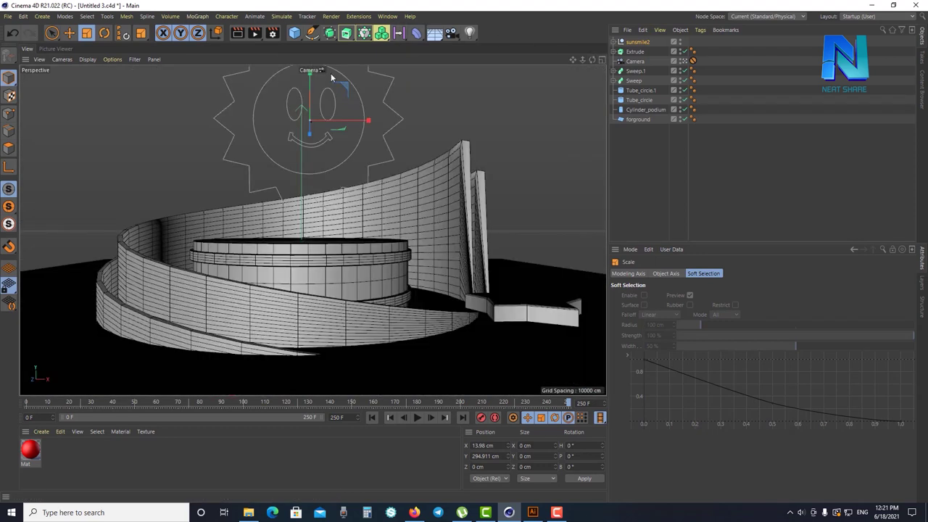
# Orbit to a lower front view of the podium to see the whole scene
pyautogui.press('space')
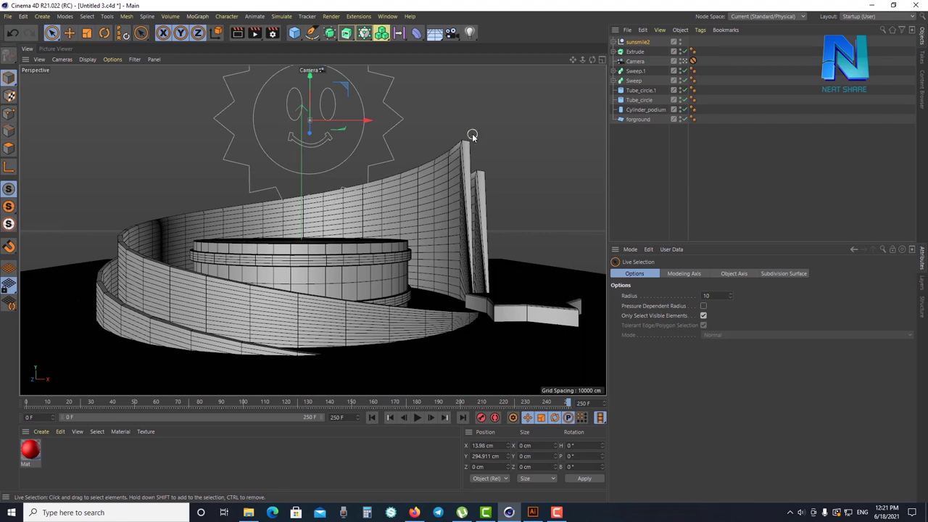
pyautogui.moveTo(424, 137)
pyautogui.keyDown('alt'); pyautogui.mouseDown()
pyautogui.moveTo(398, 154)
pyautogui.moveTo(364, 234)
pyautogui.moveTo(331, 166)
pyautogui.moveTo(311, 180)
pyautogui.mouseUp(); pyautogui.keyUp('alt')
pyautogui.keyDown('alt'); pyautogui.moveTo(311, 287); pyautogui.dragTo(376, 240); pyautogui.keyUp('alt')
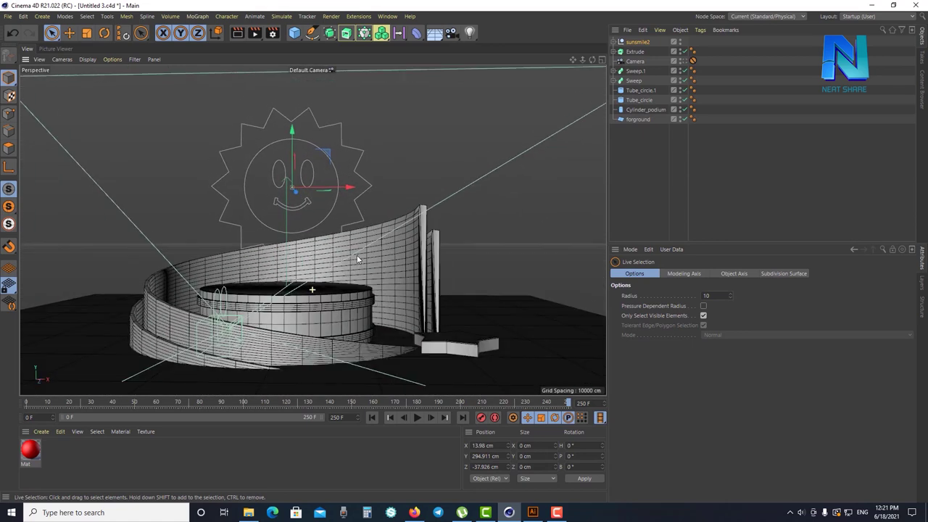
# Expand sunsmile2, Group 1 and Group 2 in the Object Manager
pyautogui.click(639, 46)
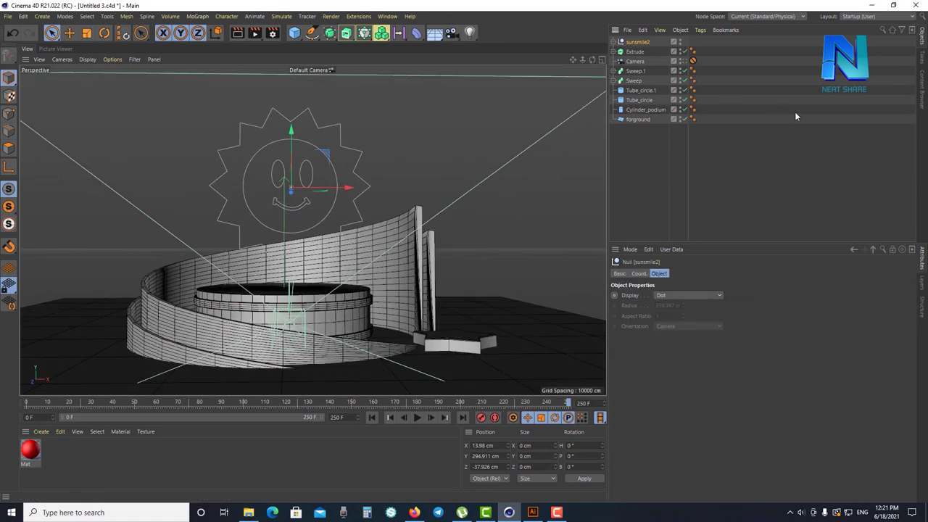
pyautogui.click(613, 42)
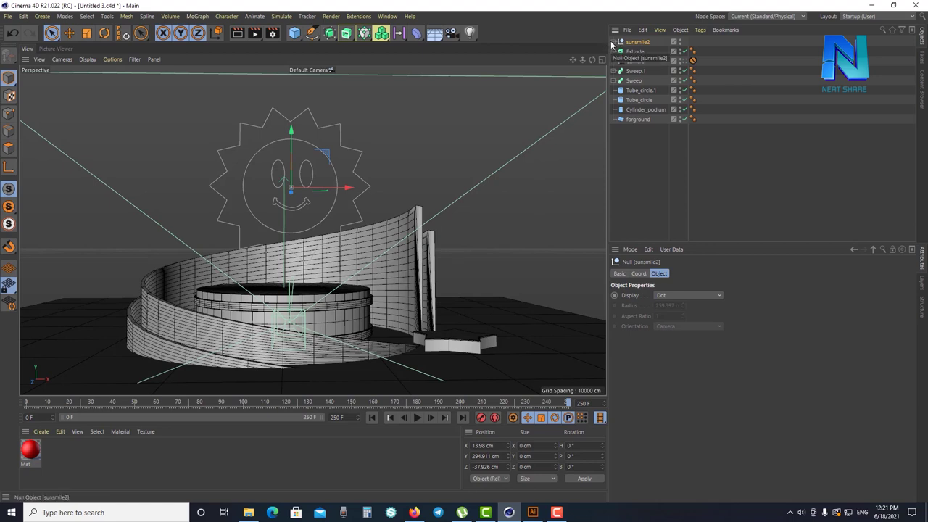
pyautogui.click(629, 51)
pyautogui.click(621, 51)
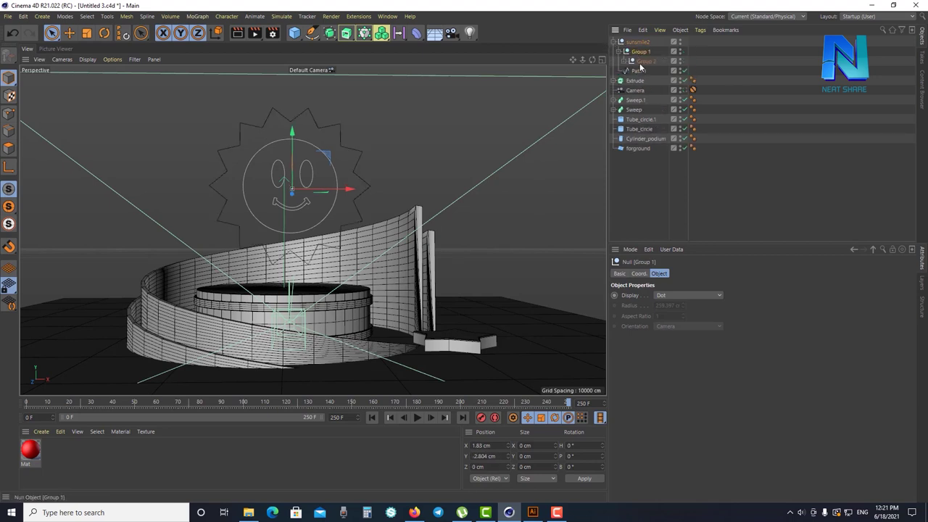
pyautogui.click(626, 61)
# Identify each path: Path 2 face circle, Paths 3 and 5 eyes, Path 4 mouth, Path 1 sun outline
pyautogui.click(648, 71)
pyautogui.click(647, 80)
pyautogui.click(649, 90)
pyautogui.click(650, 98)
pyautogui.click(649, 90)
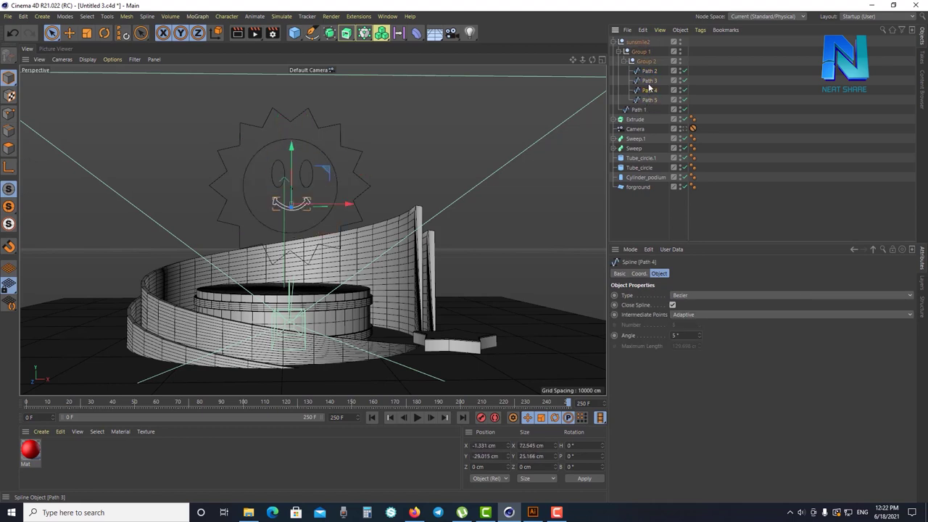
pyautogui.click(649, 98)
pyautogui.click(650, 90)
pyautogui.click(651, 80)
pyautogui.click(649, 71)
pyautogui.click(631, 110)
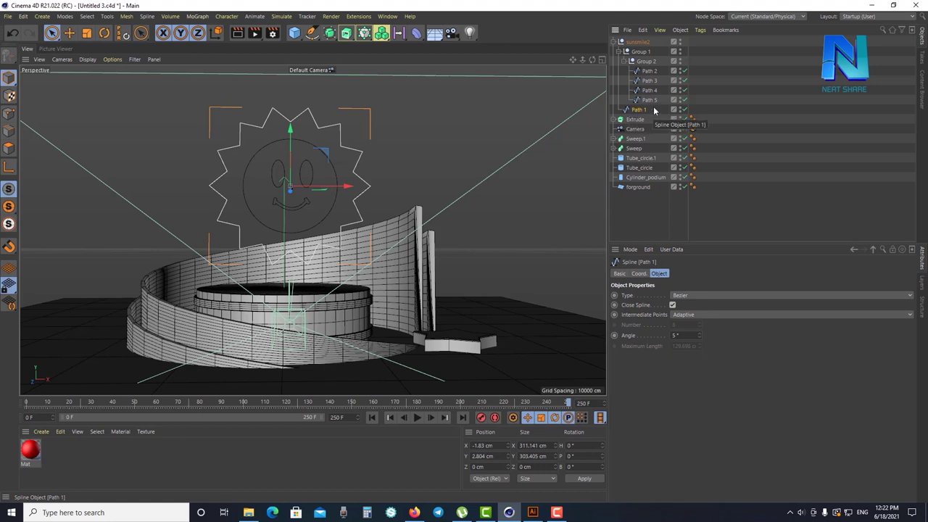
# Recheck Paths 1–5 and their parent Group 2, ending on the Path 2 face circle
pyautogui.click(648, 100)
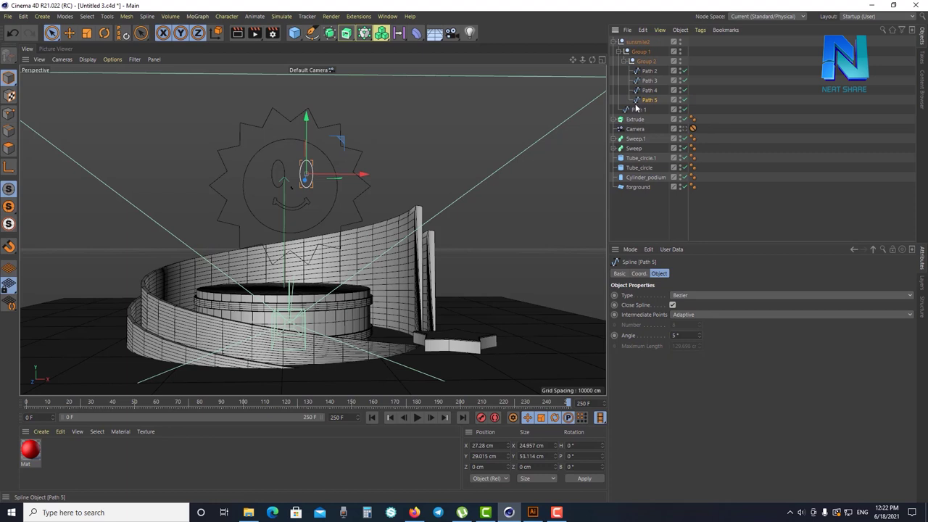
pyautogui.click(649, 90)
pyautogui.click(649, 80)
pyautogui.click(655, 73)
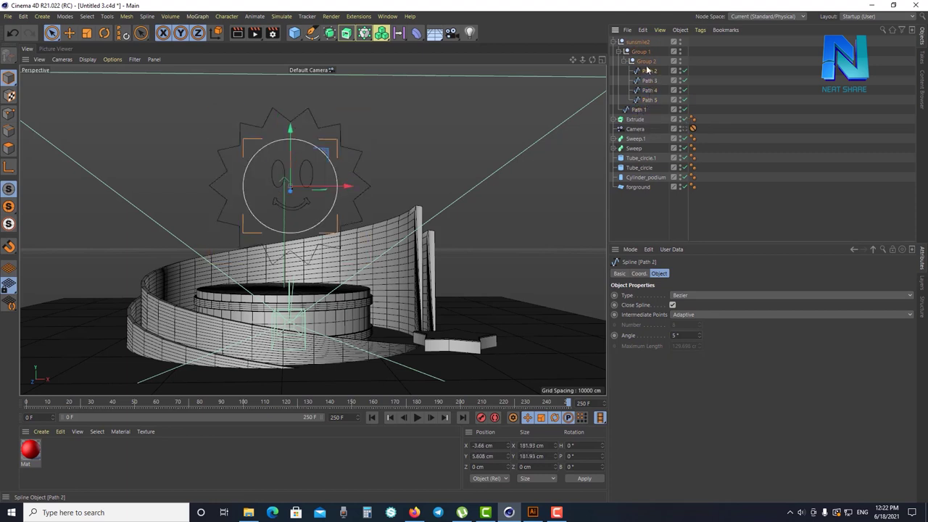
pyautogui.press('Up')
pyautogui.click(649, 71)
pyautogui.click(650, 81)
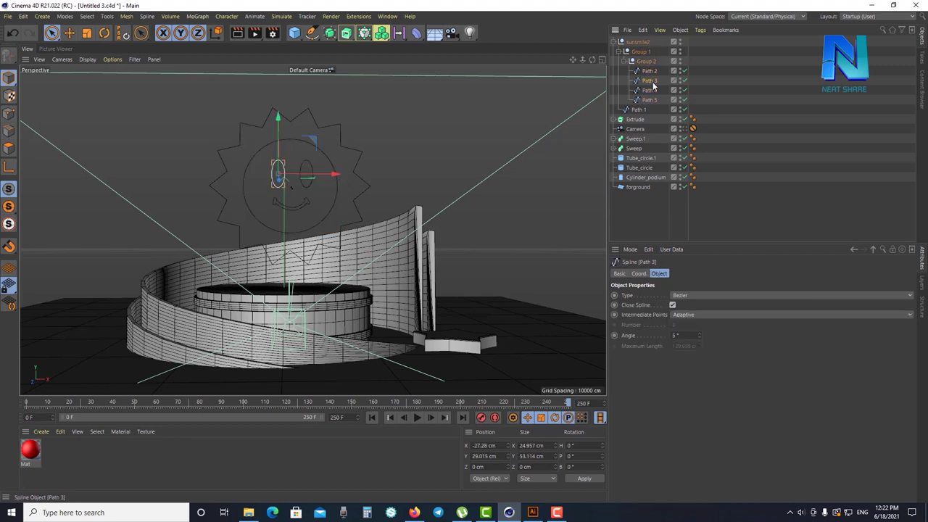
pyautogui.click(652, 90)
pyautogui.click(650, 101)
pyautogui.click(641, 109)
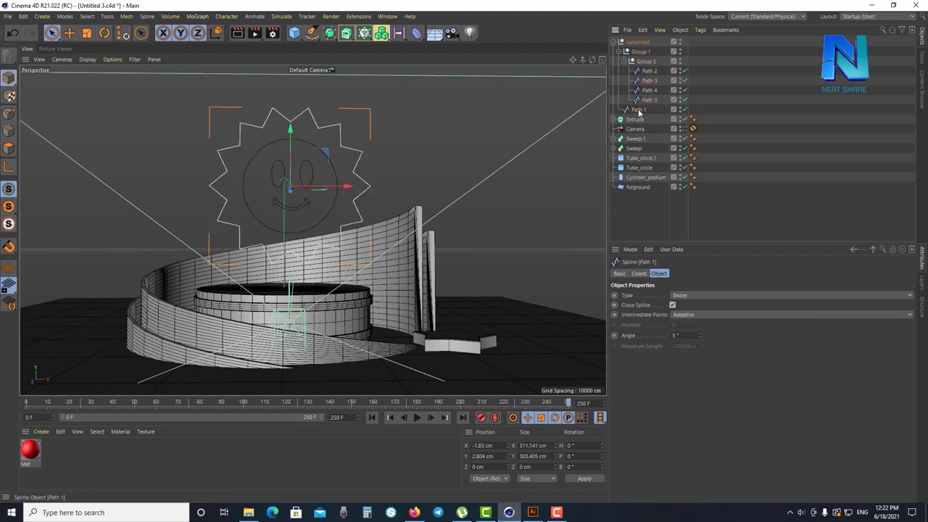
pyautogui.click(645, 101)
pyautogui.click(650, 81)
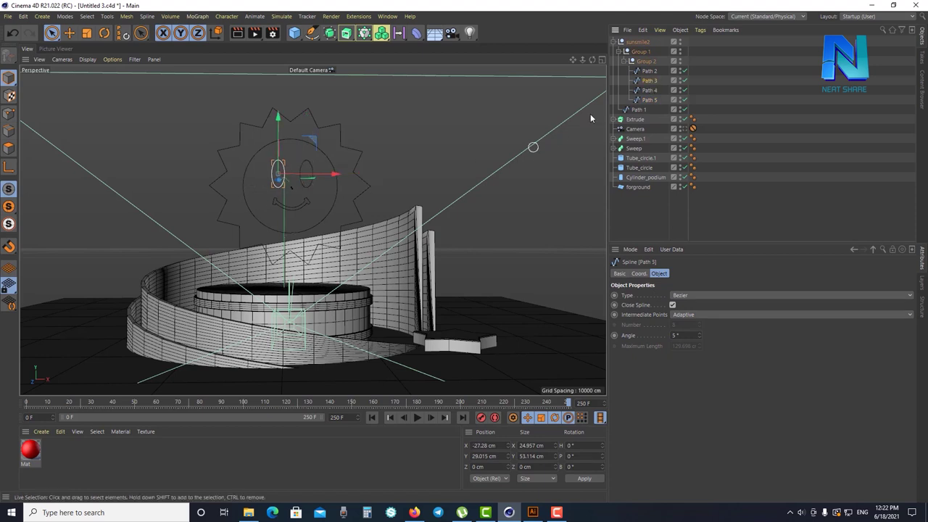
pyautogui.click(647, 90)
pyautogui.click(650, 71)
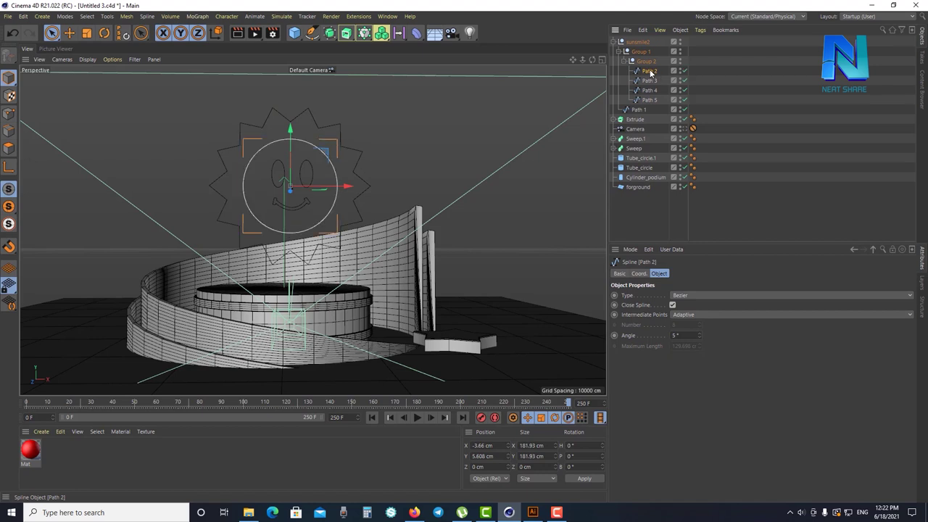
# Copy the Path 2 face circle to the top level and rename it CICLE
pyautogui.moveTo(653, 71); pyautogui.dragTo(641, 41)
pyautogui.doubleClick(635, 42)
pyautogui.write('CICL')
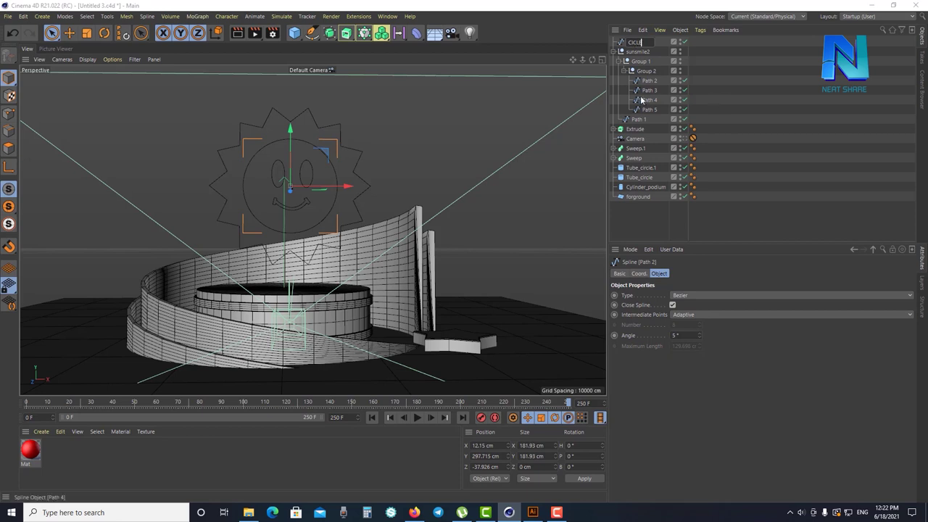
pyautogui.press('Return')
# Move the Path 1 sun outline out of the logo group and rename it Sunshine
pyautogui.click(638, 120)
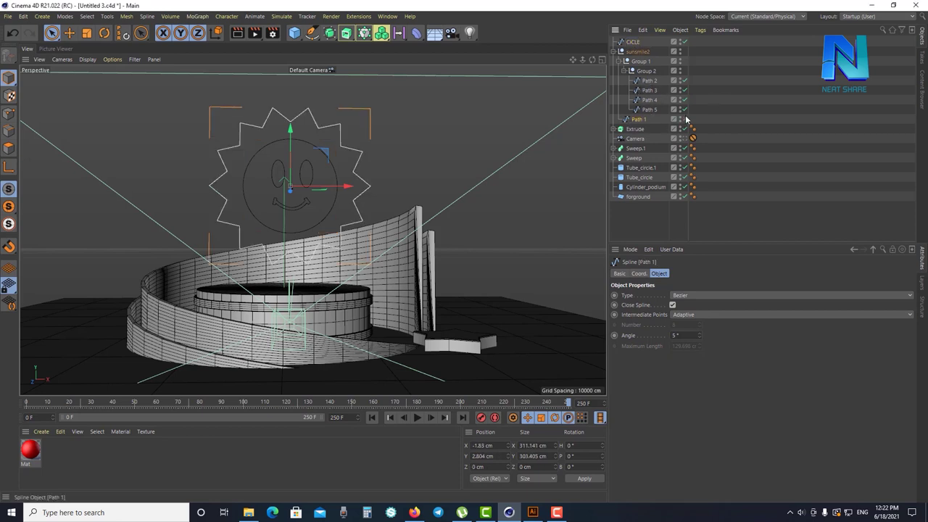
pyautogui.moveTo(638, 124); pyautogui.dragTo(639, 48)
pyautogui.doubleClick(635, 51)
pyautogui.write('SU')
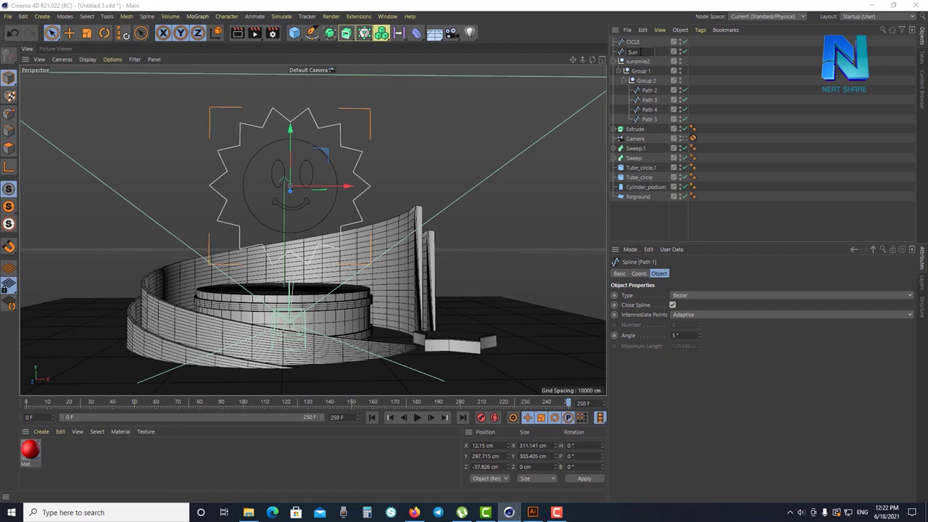
pyautogui.press('Return')
# Check the remaining face, eye and mouth splines, then select Group 2
pyautogui.click(649, 91)
pyautogui.click(649, 109)
pyautogui.click(649, 90)
pyautogui.click(648, 99)
pyautogui.click(649, 91)
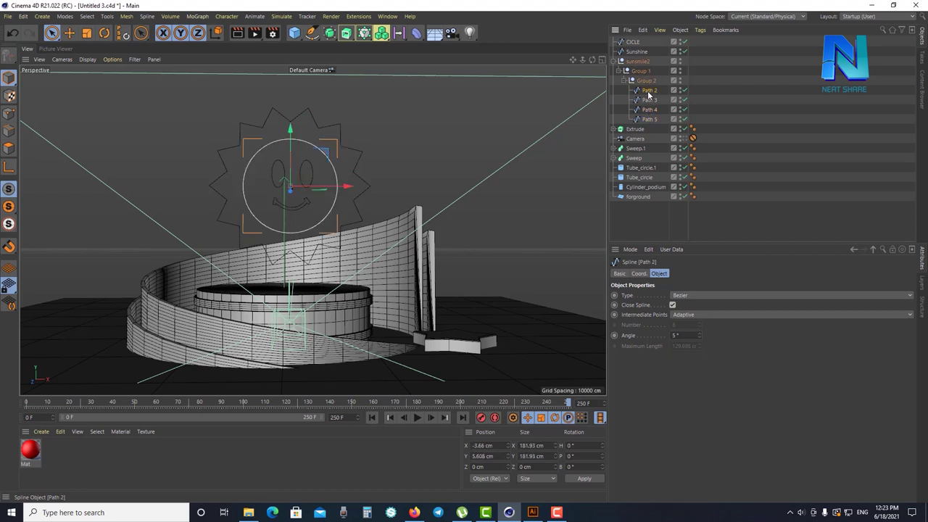
pyautogui.click(647, 81)
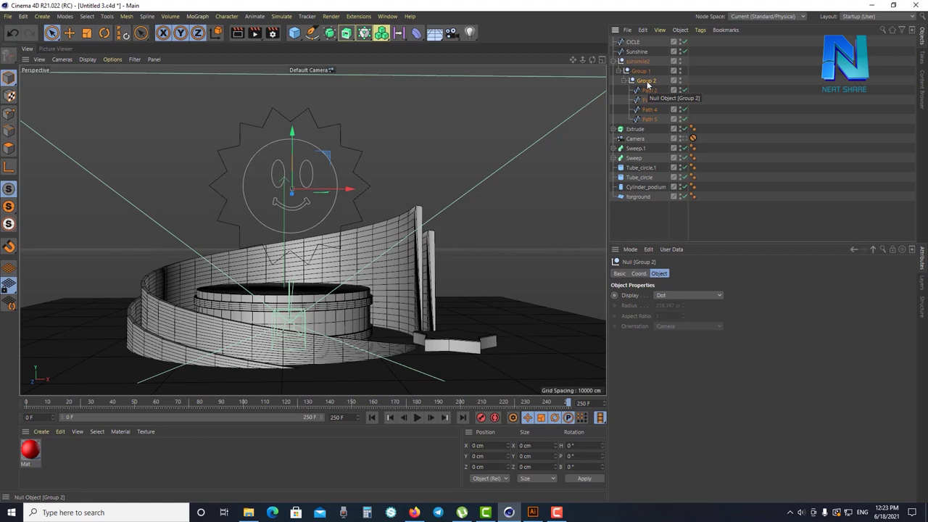
# Select Group 2 with its children and merge them via Connect Objects + Delete
pyautogui.rightClick(647, 85)
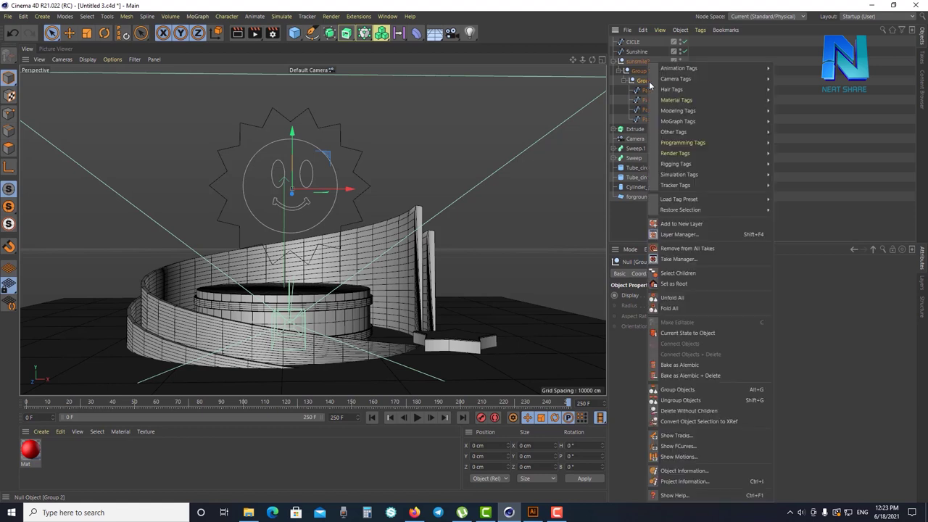
pyautogui.click(679, 272)
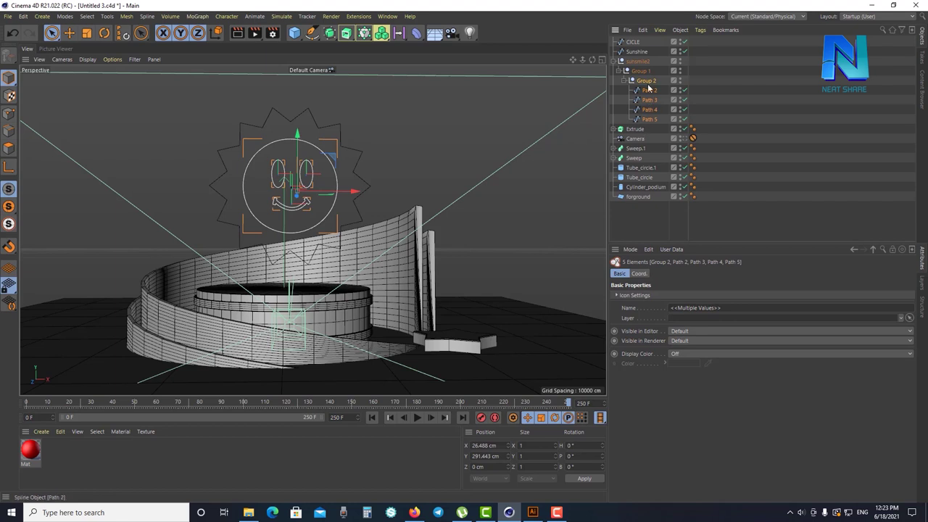
pyautogui.rightClick(648, 84)
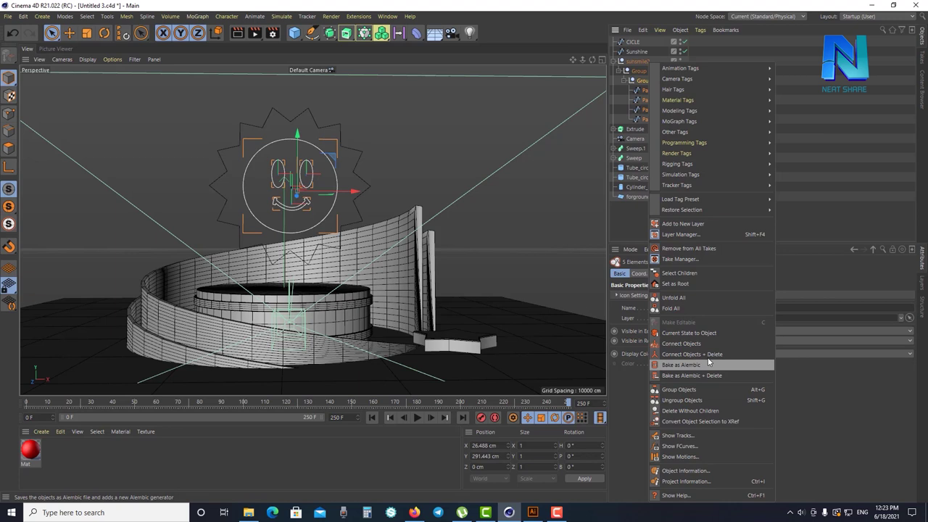
pyautogui.click(709, 355)
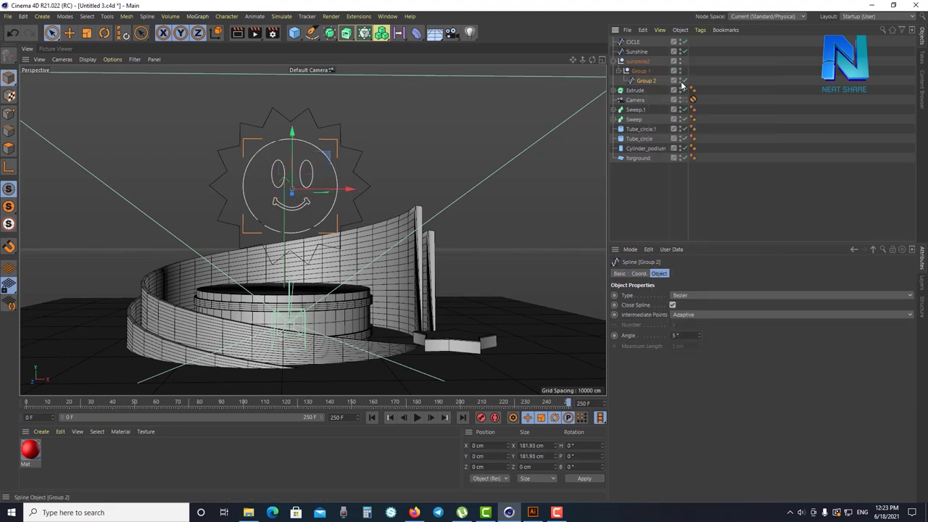
# Move the merged spline out of sunsmile2 and delete the empty sunsmile2 null
pyautogui.moveTo(650, 83); pyautogui.dragTo(637, 57)
pyautogui.click(640, 72)
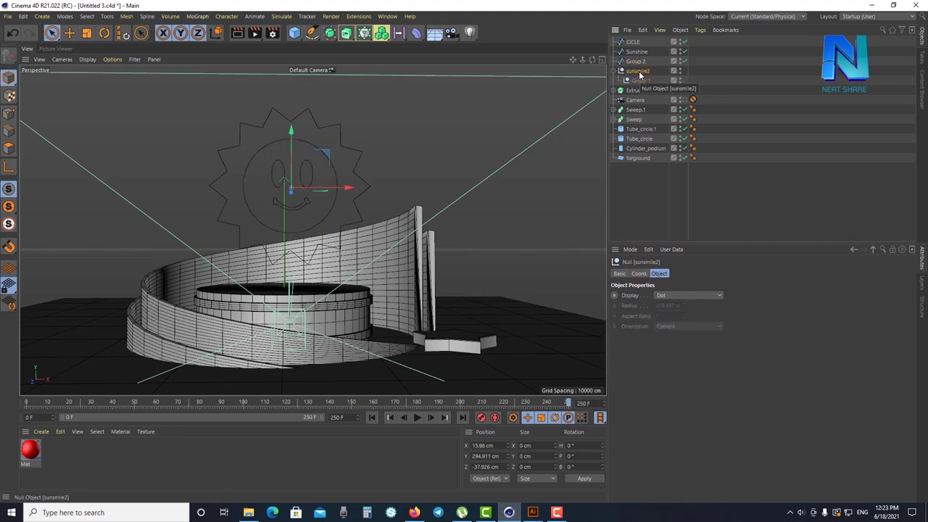
pyautogui.press('Delete')
# Rename the merged smiley spline to 'face sun'
pyautogui.click(665, 62)
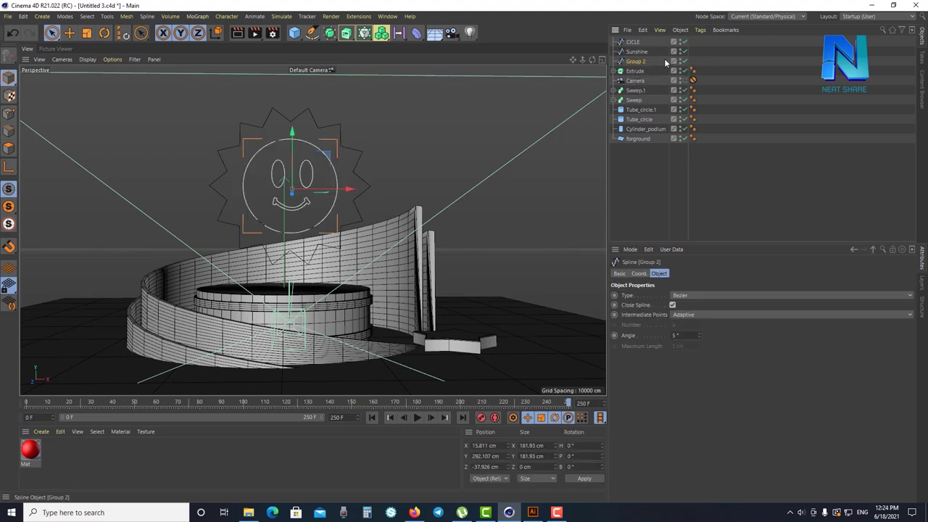
pyautogui.click(686, 64)
pyautogui.click(685, 64)
pyautogui.click(686, 64)
pyautogui.click(686, 64)
pyautogui.doubleClick(641, 62)
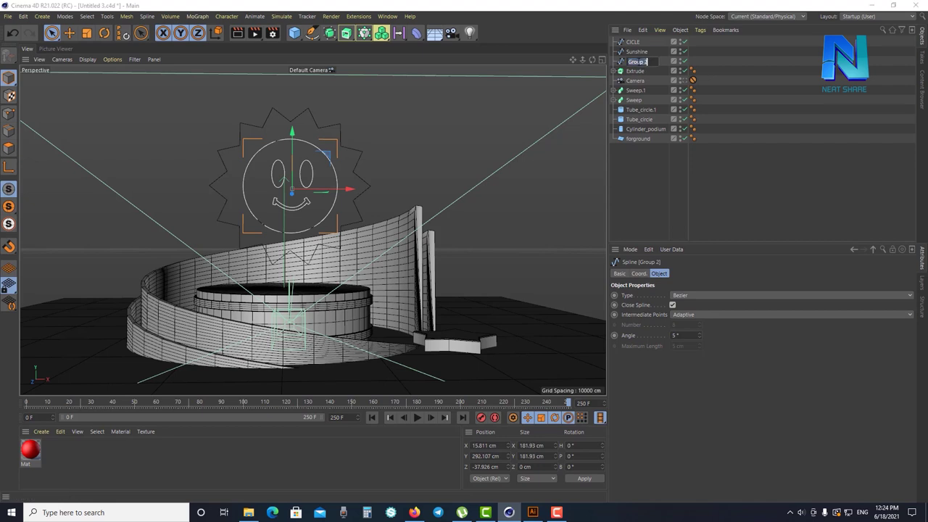
pyautogui.write('f')
pyautogui.press('Return')
pyautogui.click(633, 42)
# Extrude the face sun spline into a 20 cm solid disc
pyautogui.click(636, 62)
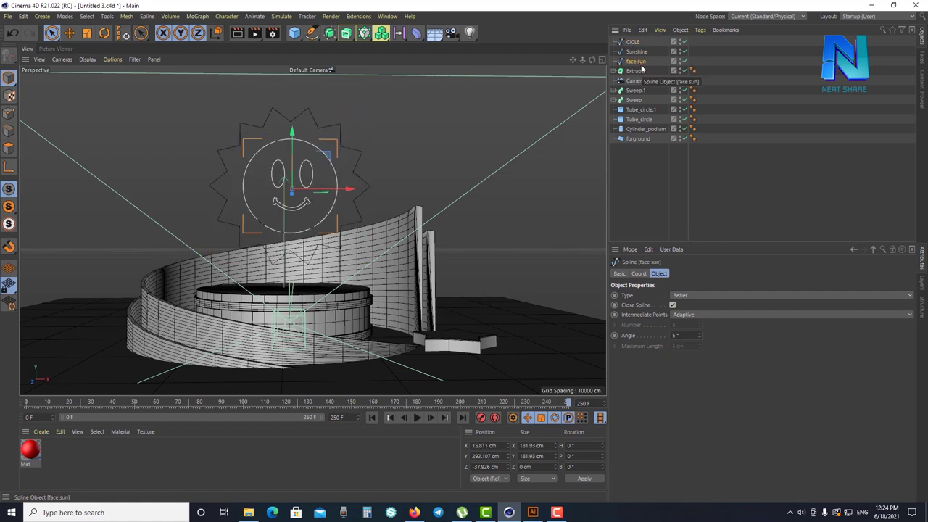
pyautogui.keyDown('alt'); pyautogui.click(348, 33); pyautogui.keyUp('alt')
pyautogui.scroll(5, 283, 173)
pyautogui.moveTo(348, 199)
pyautogui.keyDown('alt'); pyautogui.mouseDown()
pyautogui.moveTo(375, 214)
pyautogui.moveTo(284, 150)
pyautogui.mouseUp(); pyautogui.keyUp('alt')
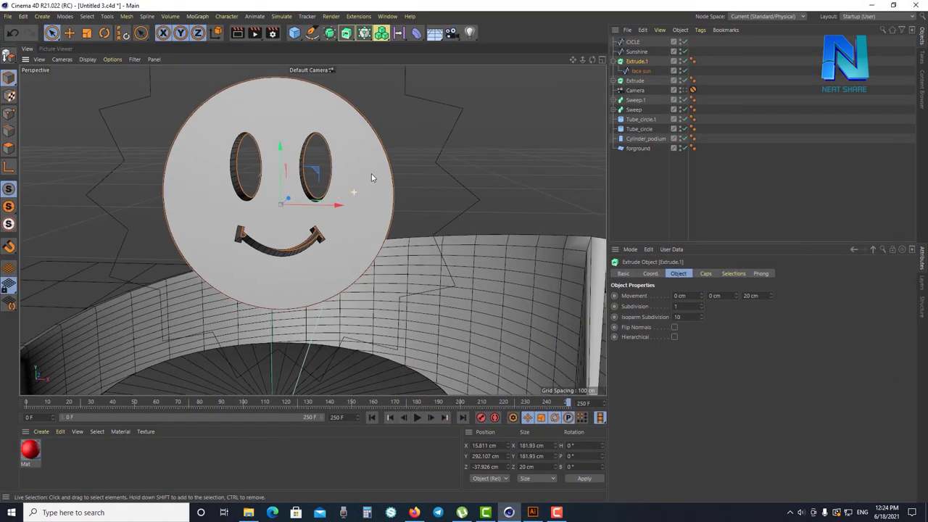
pyautogui.scroll(-2, 371, 177)
pyautogui.scroll(-2, 352, 218)
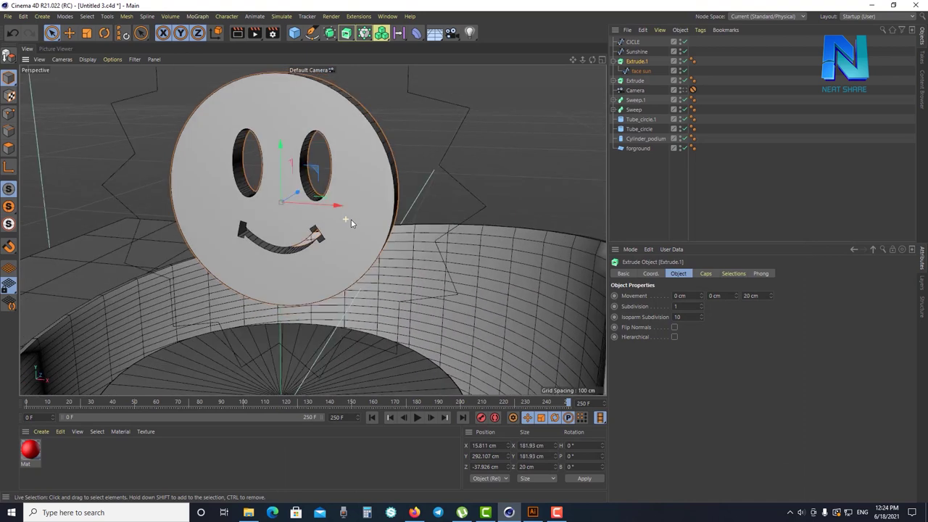
pyautogui.scroll(-2, 352, 218)
pyautogui.scroll(-2, 368, 188)
pyautogui.click(631, 52)
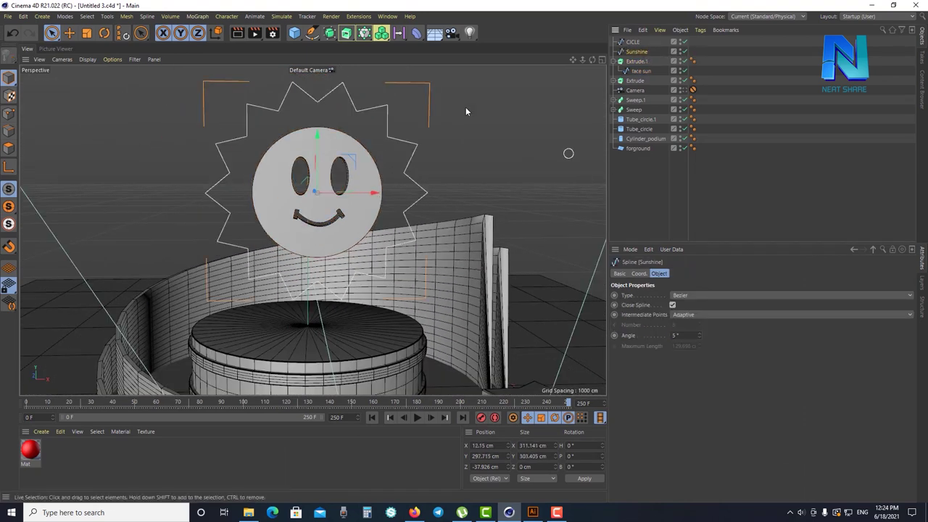
pyautogui.keyDown('alt'); pyautogui.click(351, 36); pyautogui.keyUp('alt')
pyautogui.moveTo(406, 233)
pyautogui.keyDown('alt'); pyautogui.mouseDown()
pyautogui.moveTo(292, 192)
pyautogui.moveTo(344, 171)
pyautogui.moveTo(355, 154)
pyautogui.mouseUp(); pyautogui.keyUp('alt')
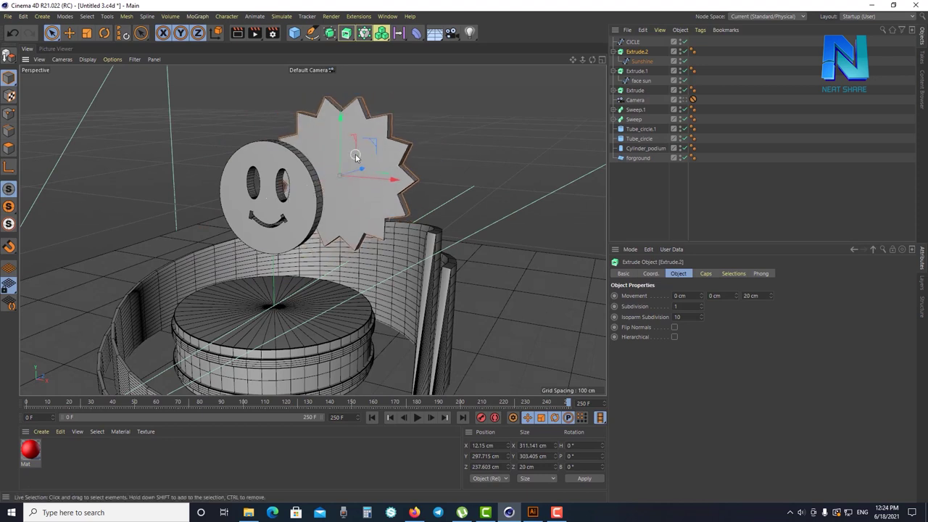
pyautogui.hotkey('ctrl', 'z')
pyautogui.keyDown('alt'); pyautogui.moveTo(321, 207); pyautogui.dragTo(368, 190); pyautogui.keyUp('alt')
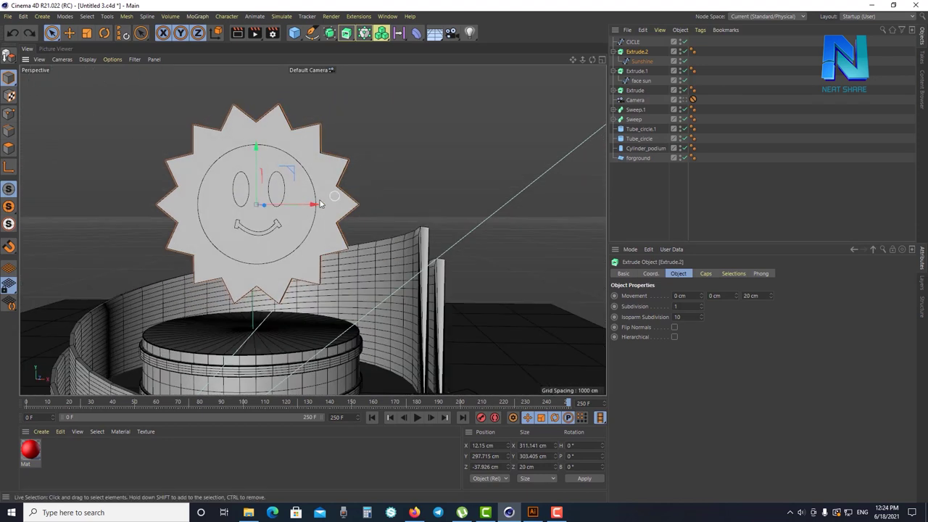
pyautogui.scroll(2, 321, 206)
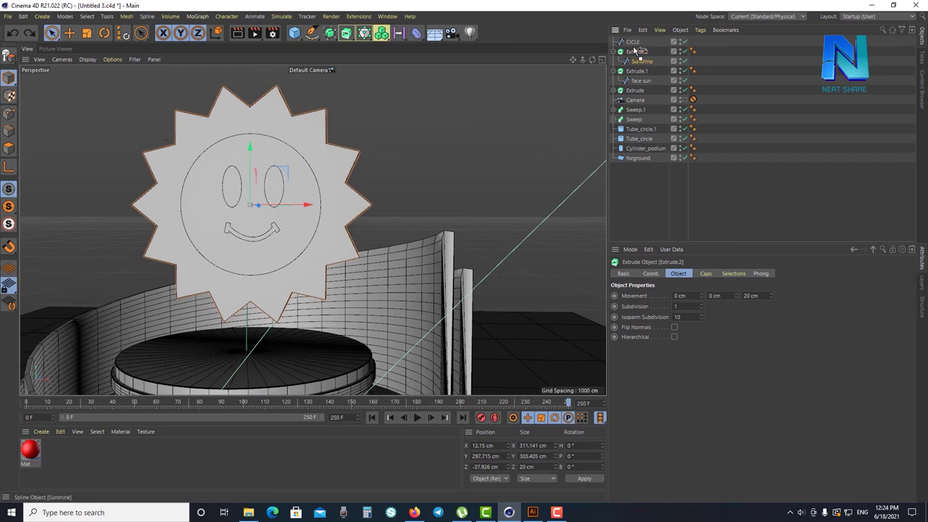
pyautogui.moveTo(634, 51); pyautogui.dragTo(635, 52)
pyautogui.press('Delete')
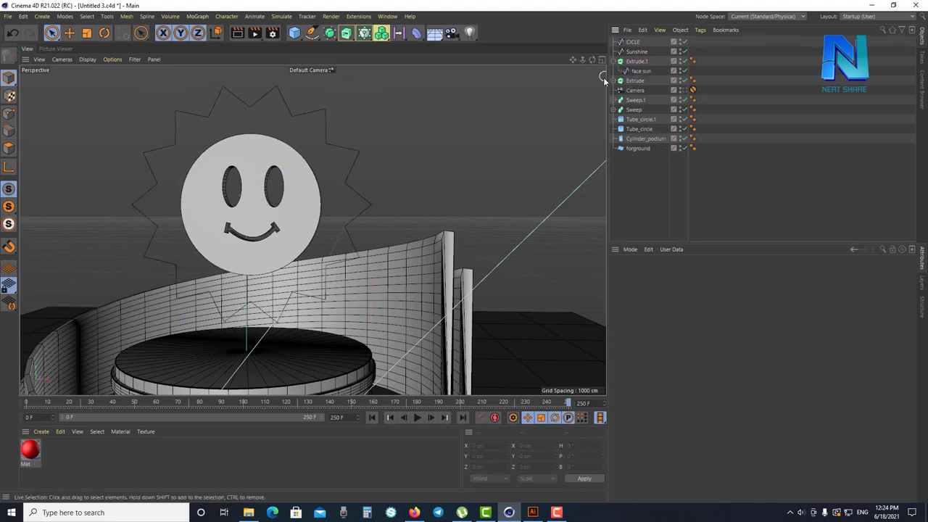
# Add a Spline Mask generator and place the CICLE spline inside it
pyautogui.click(348, 42)
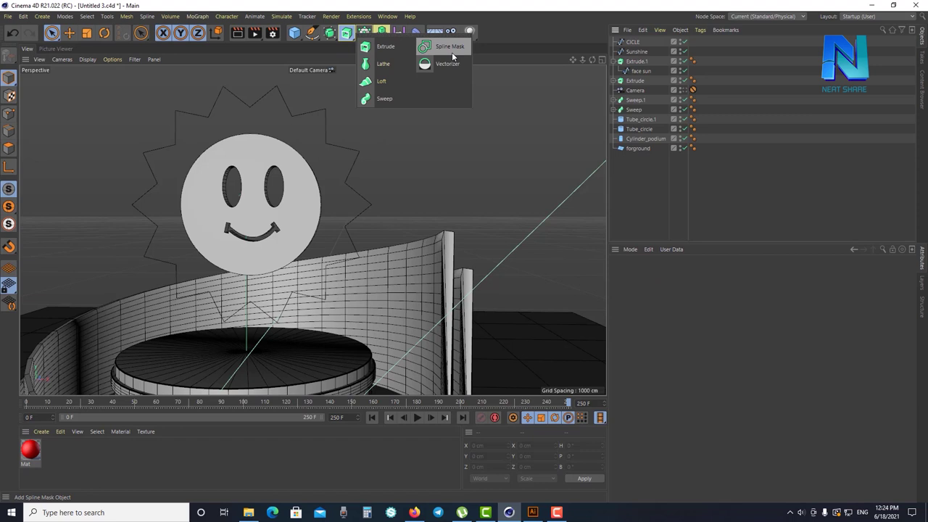
pyautogui.click(449, 47)
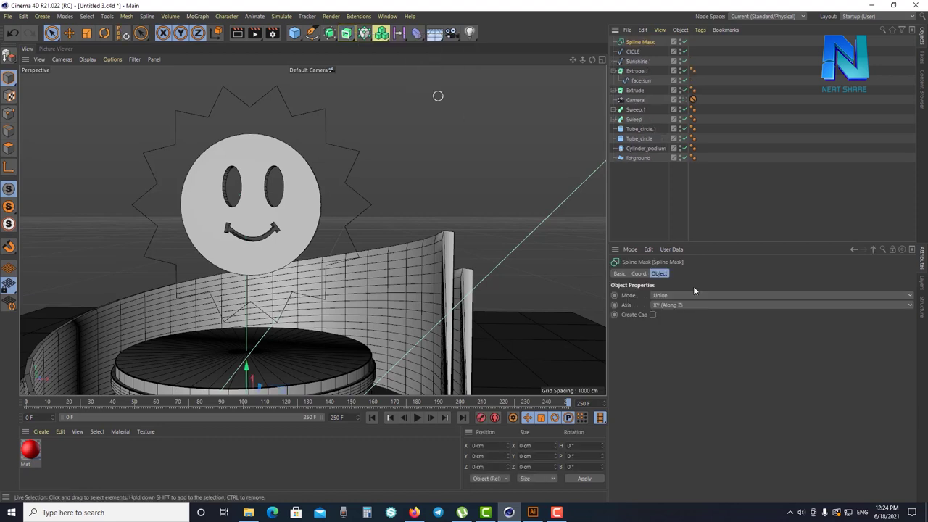
pyautogui.click(633, 52)
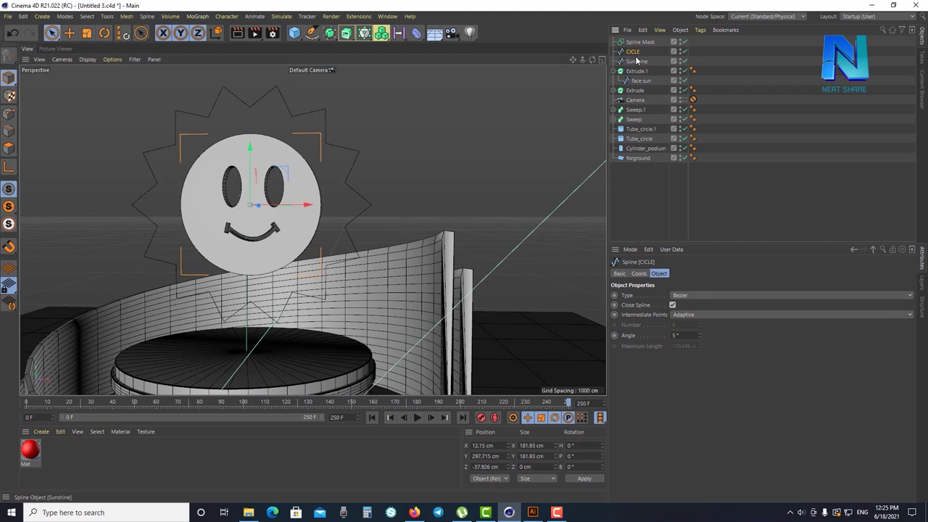
pyautogui.click(689, 52)
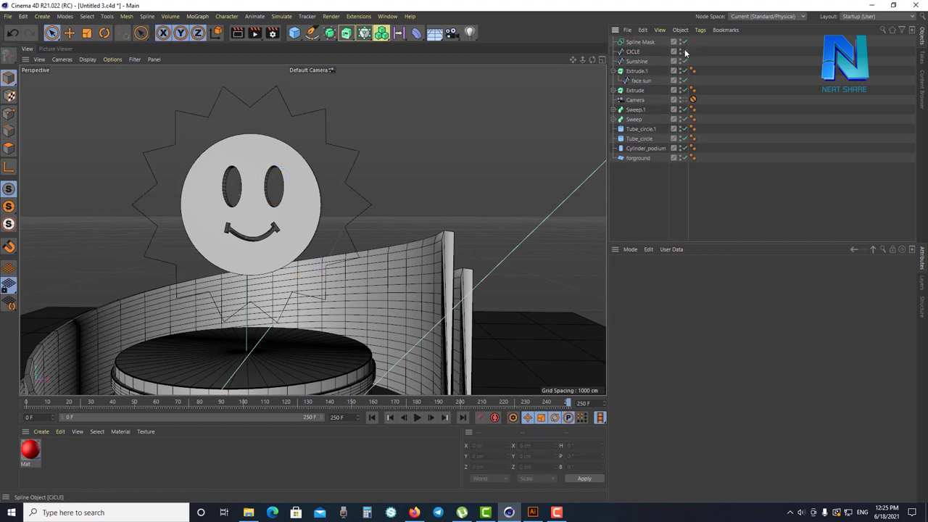
pyautogui.click(634, 54)
pyautogui.moveTo(644, 43); pyautogui.dragTo(642, 44)
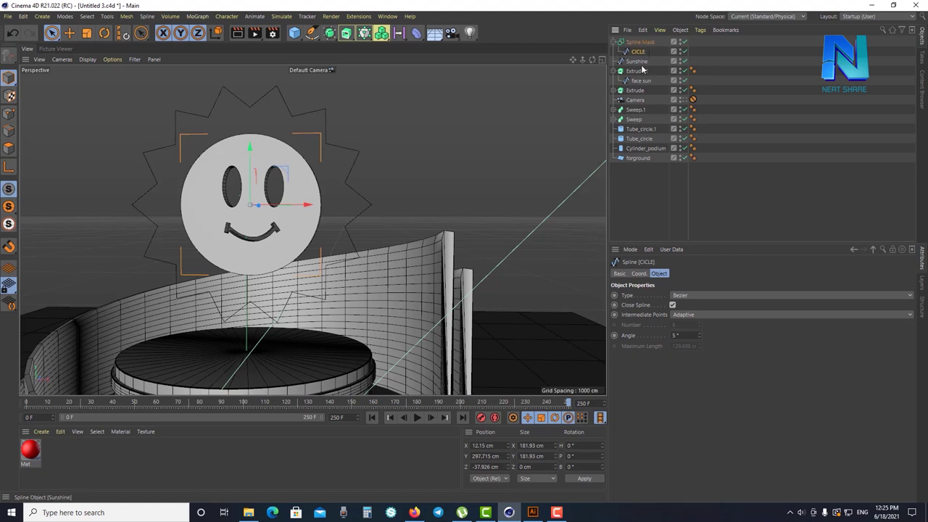
# Disable Extrude.1 and hide the face sun spline in the viewport
pyautogui.click(638, 71)
pyautogui.click(682, 71)
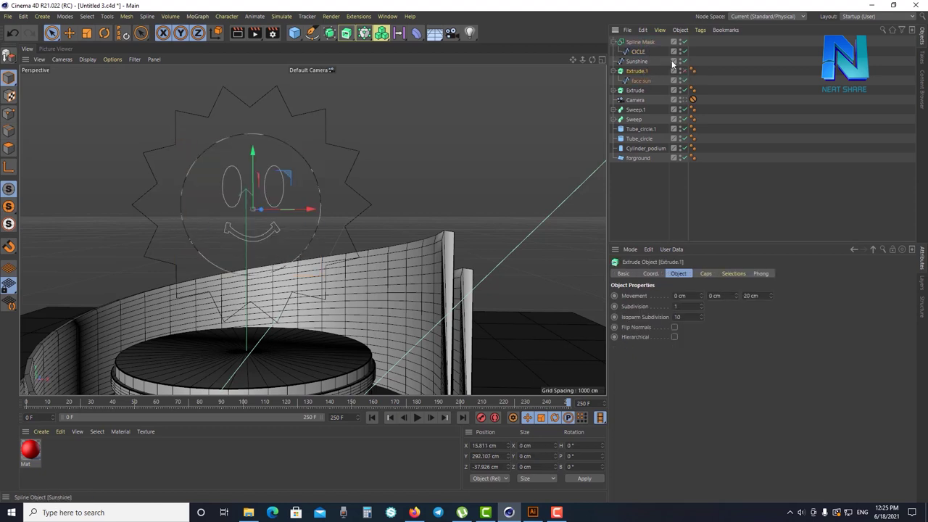
pyautogui.click(642, 80)
pyautogui.click(681, 81)
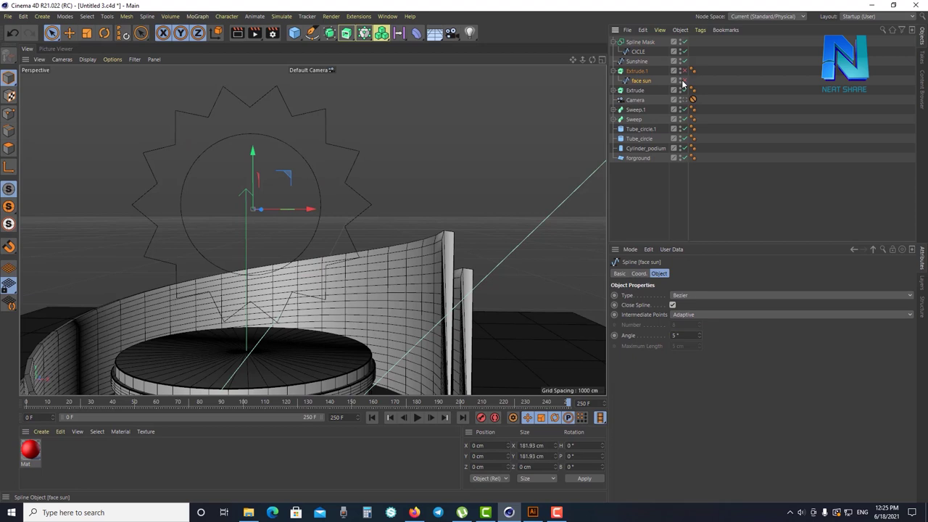
# Put the Sunshine spline into the Spline Mask beside CICLE
pyautogui.click(641, 52)
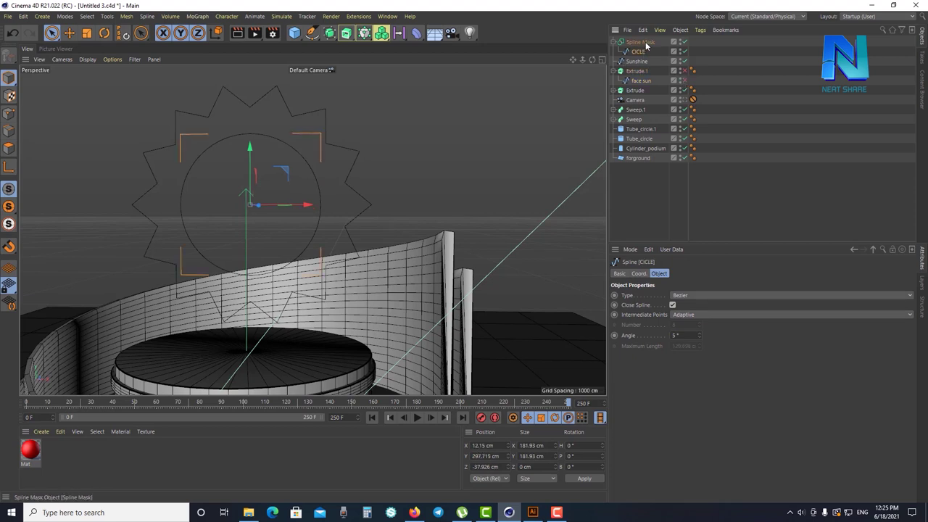
pyautogui.click(638, 61)
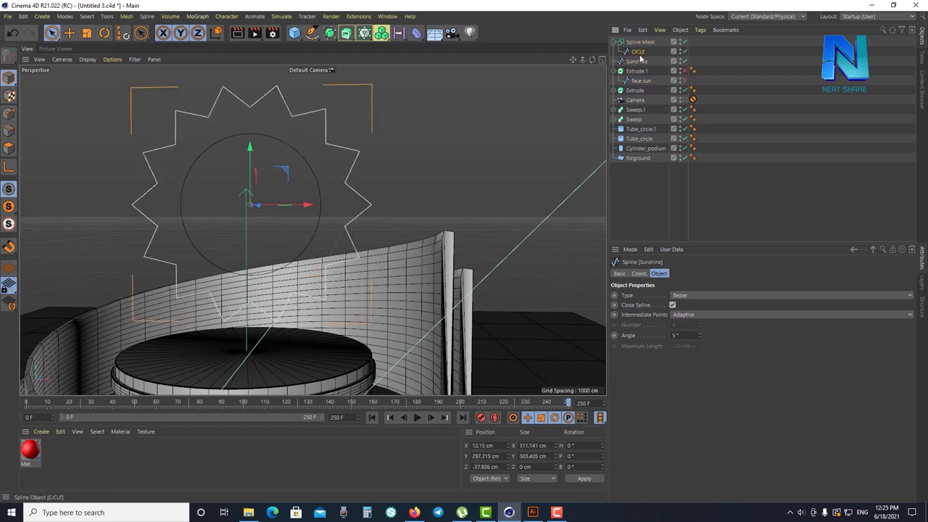
pyautogui.moveTo(639, 62); pyautogui.dragTo(643, 65)
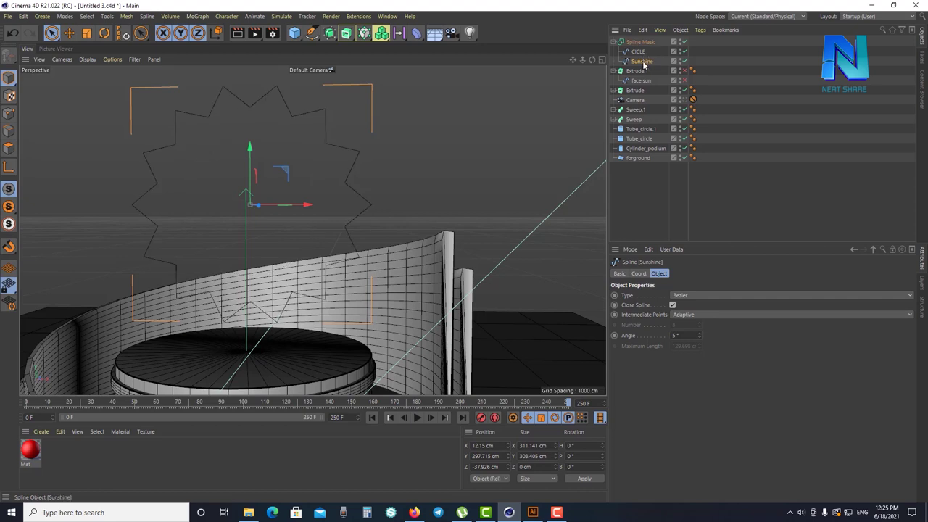
pyautogui.click(637, 54)
pyautogui.click(642, 43)
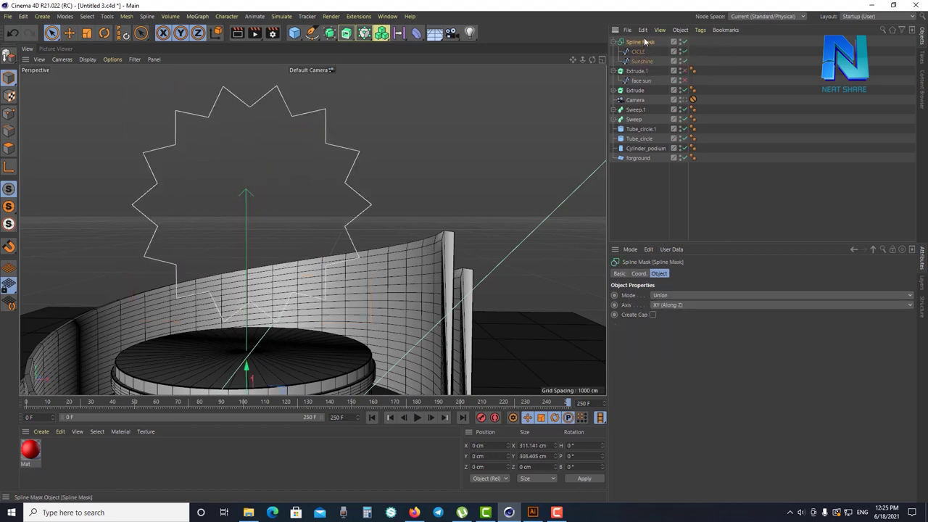
# Set the Spline Mask mode to A subtract B
pyautogui.click(683, 295)
pyautogui.click(684, 316)
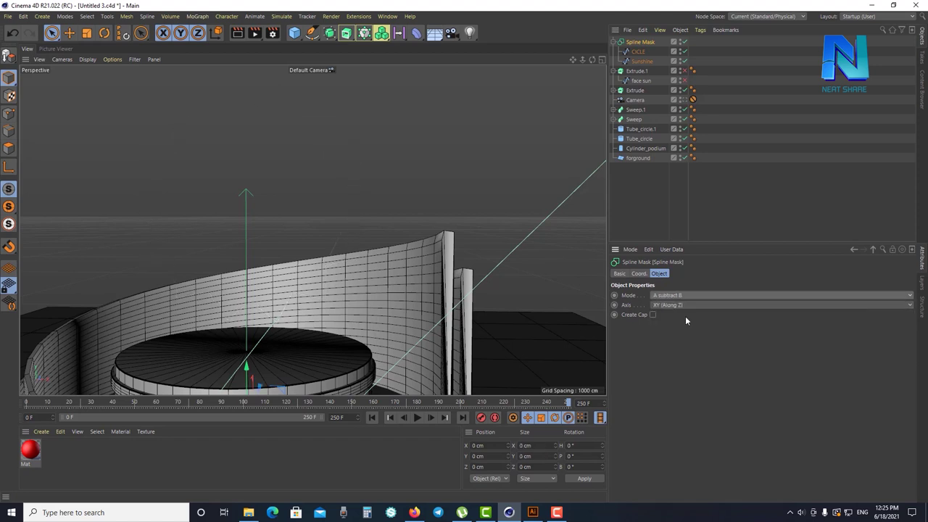
pyautogui.click(690, 295)
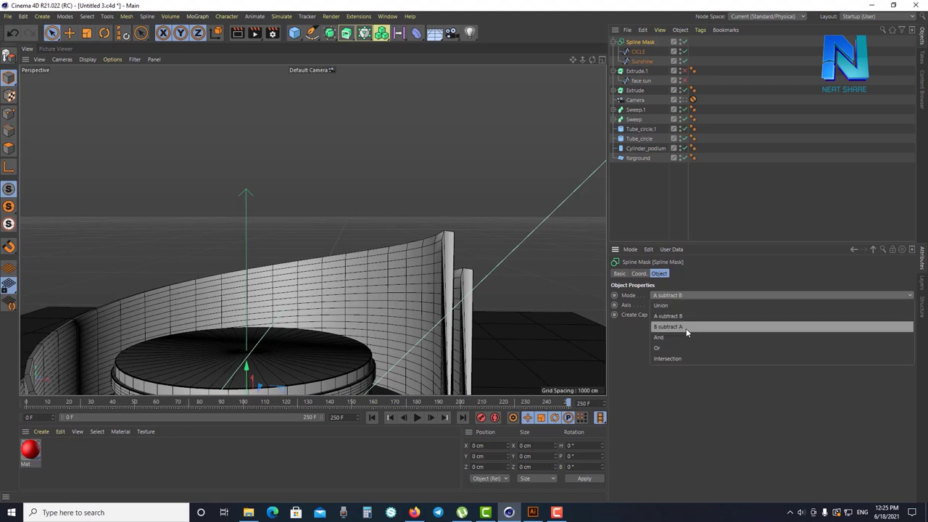
pyautogui.click(713, 235)
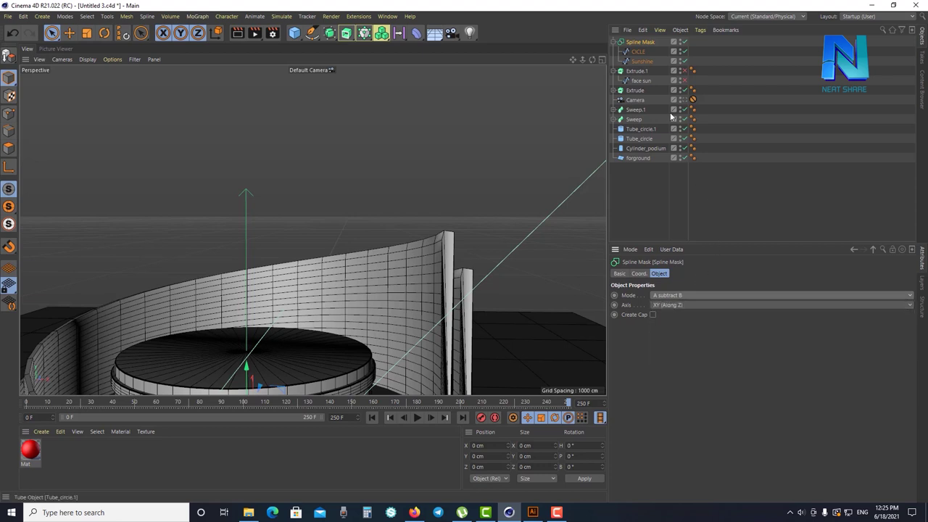
# Reorder Sunshine above CICLE inside the Spline Mask so the circle is subtracted
pyautogui.click(639, 53)
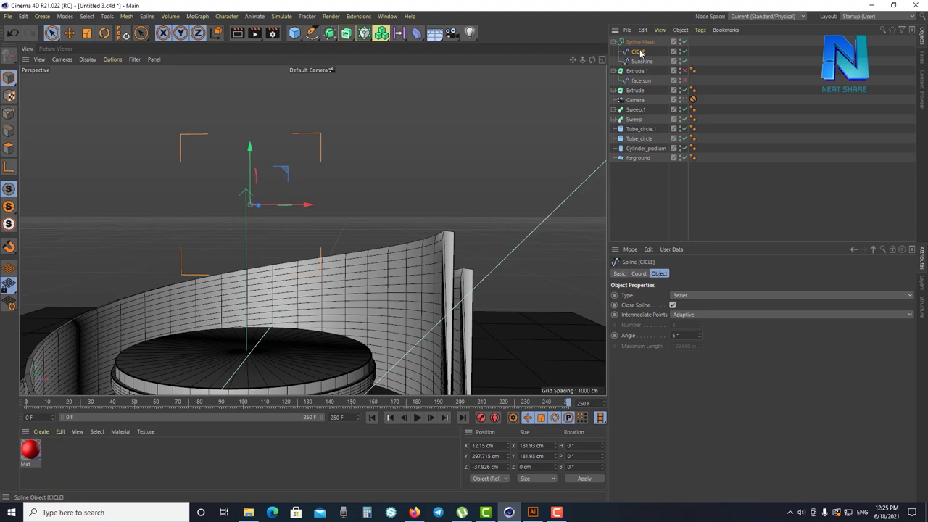
pyautogui.click(646, 63)
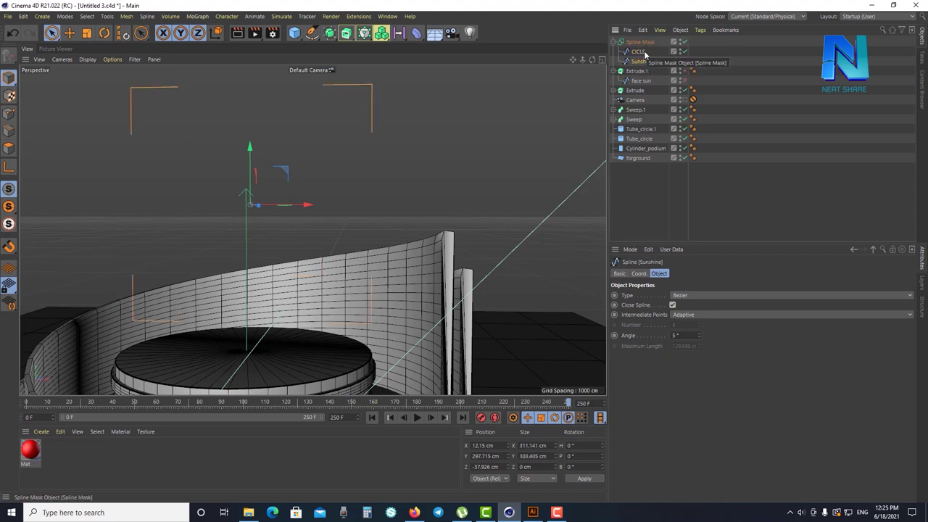
pyautogui.moveTo(643, 62); pyautogui.dragTo(641, 50)
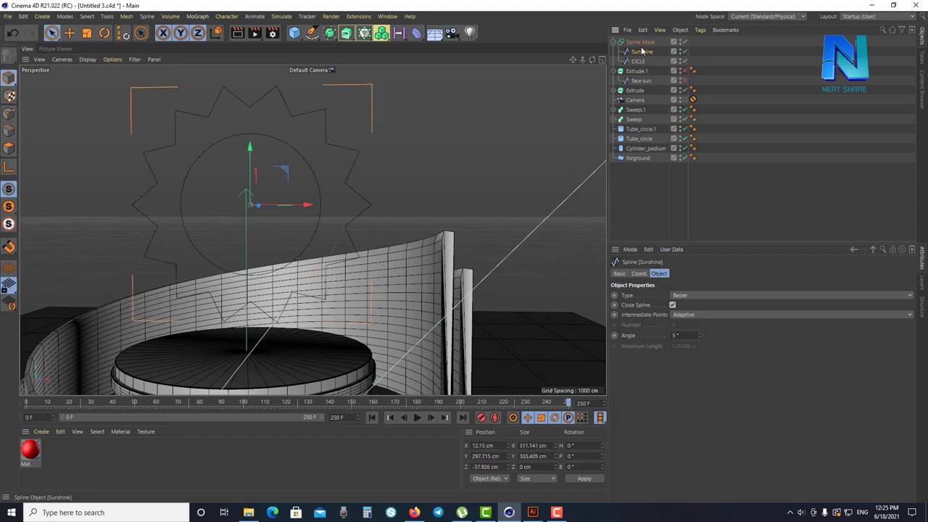
pyautogui.click(642, 42)
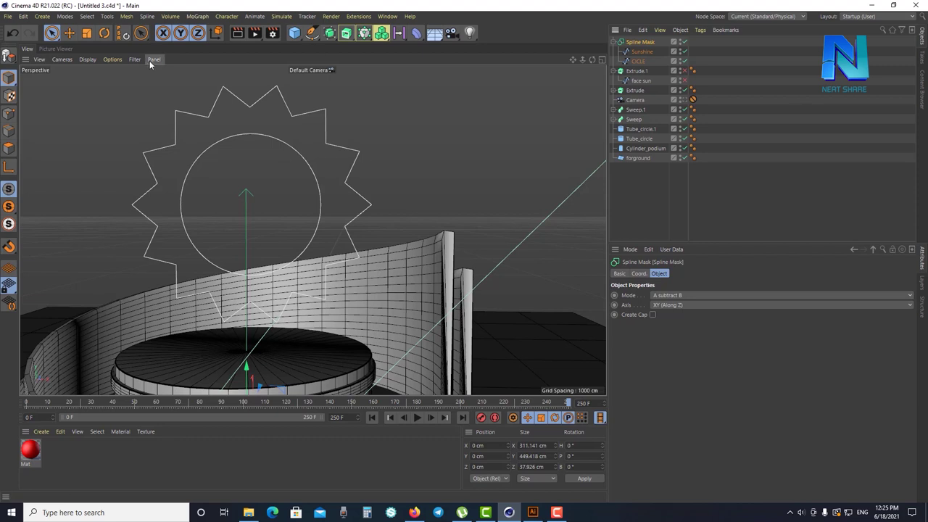
# Rename the spline mask to 'Spline Mask_sunshine'
pyautogui.doubleClick(637, 43)
pyautogui.press('Return')
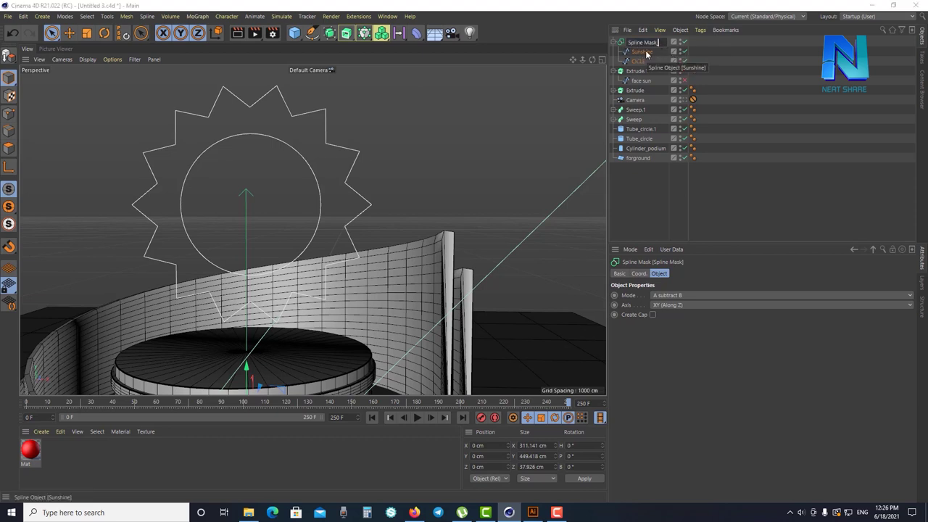
pyautogui.write('_sunshine')
pyautogui.press('Return')
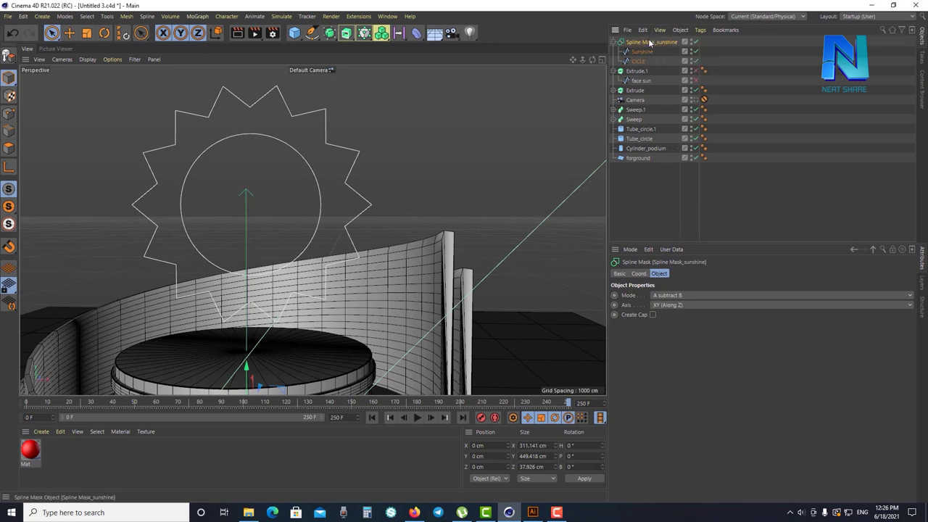
# Extrude the spline mask into a solid sun ring with the smiley face visible inside
pyautogui.keyDown('alt'); pyautogui.click(347, 38); pyautogui.keyUp('alt')
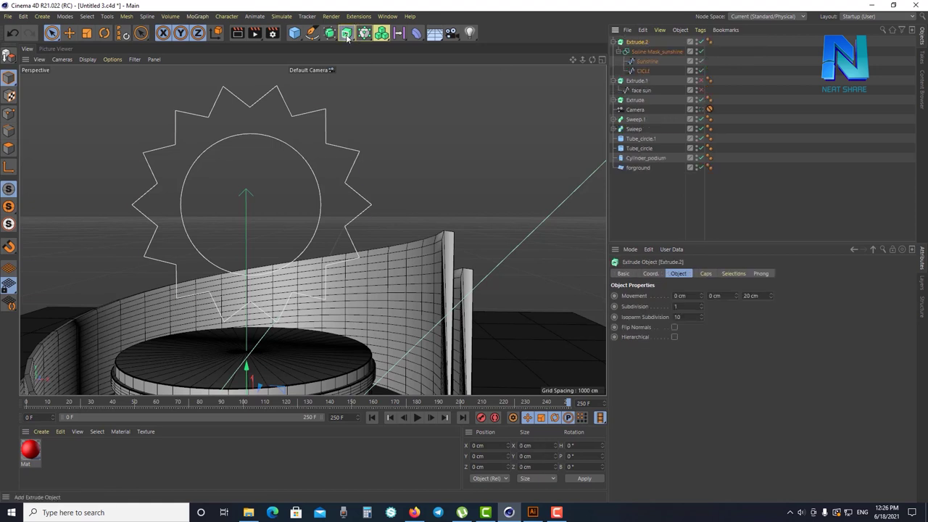
pyautogui.moveTo(297, 191)
pyautogui.keyDown('alt'); pyautogui.mouseDown()
pyautogui.moveTo(343, 273)
pyautogui.moveTo(337, 265)
pyautogui.mouseUp(); pyautogui.keyUp('alt')
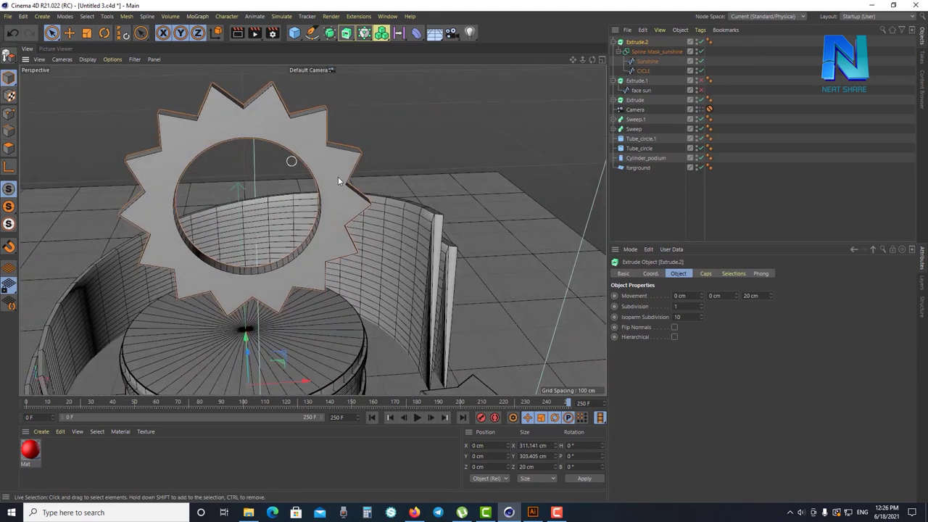
pyautogui.click(650, 67)
pyautogui.click(650, 53)
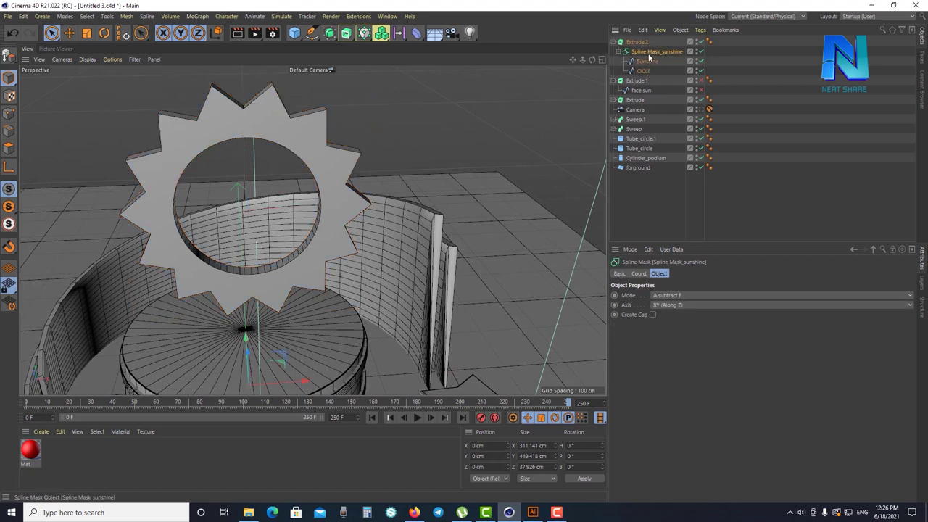
pyautogui.click(648, 61)
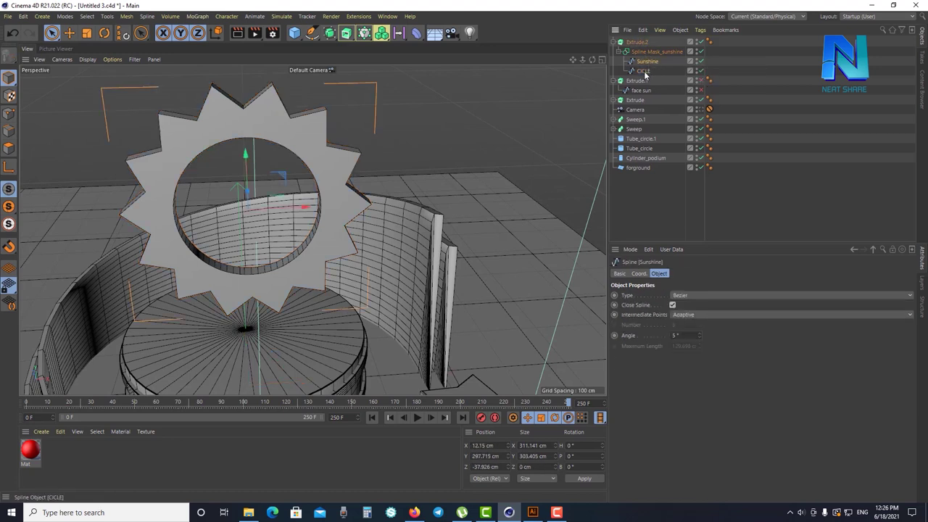
pyautogui.click(642, 70)
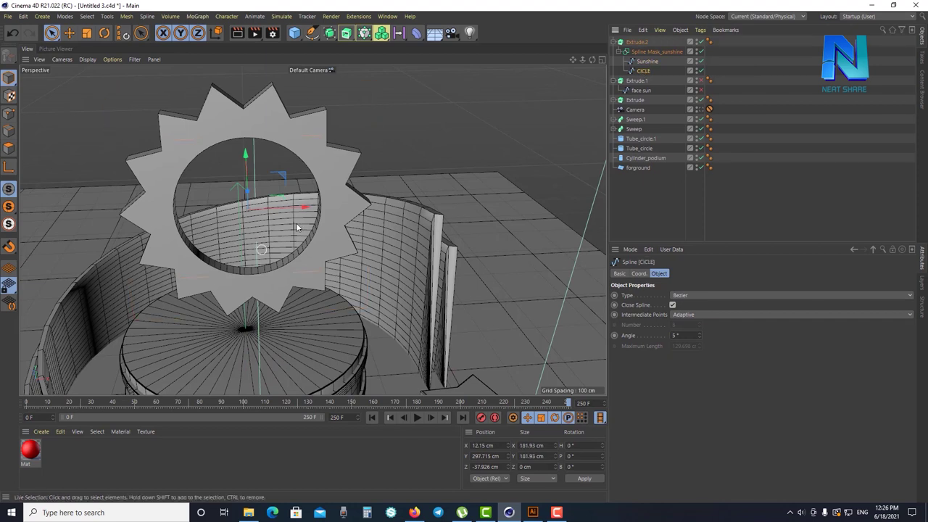
pyautogui.click(644, 61)
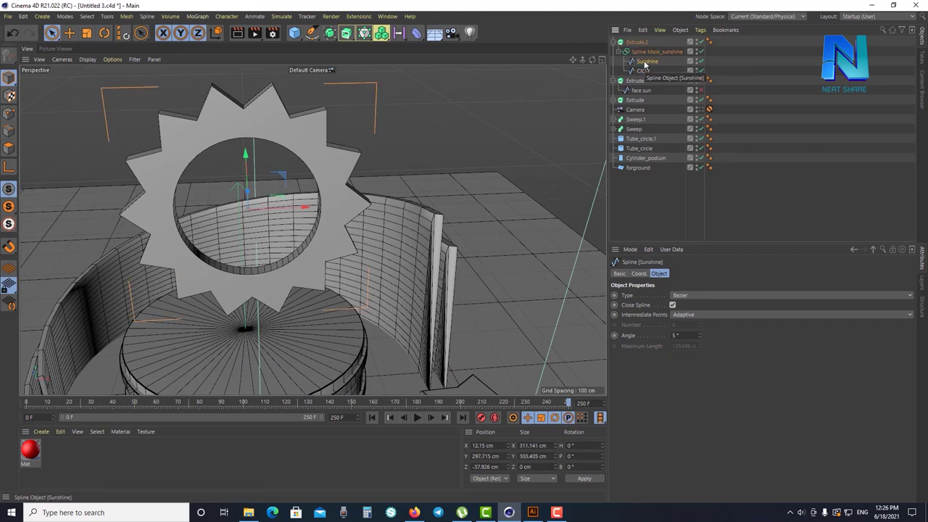
pyautogui.click(613, 42)
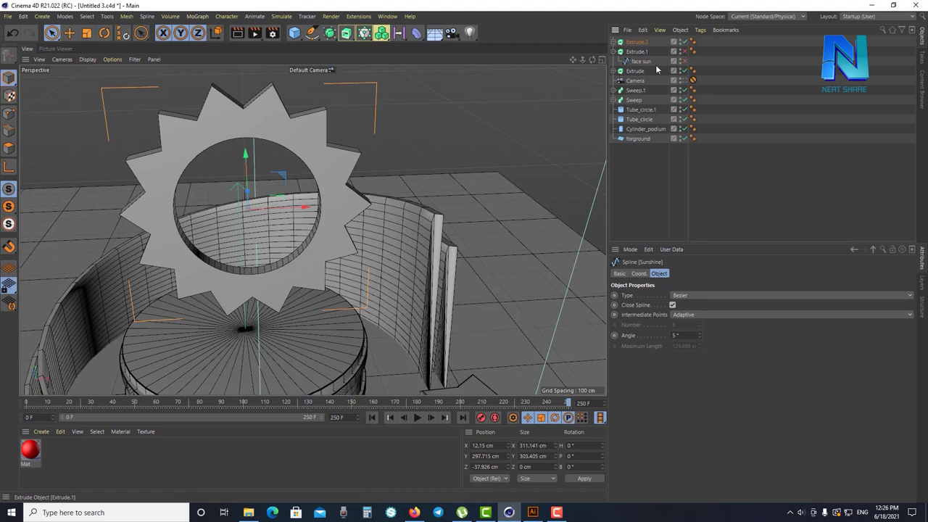
pyautogui.click(682, 61)
pyautogui.moveTo(279, 220)
pyautogui.keyDown('alt'); pyautogui.mouseDown()
pyautogui.moveTo(269, 232)
pyautogui.moveTo(242, 208)
pyautogui.moveTo(255, 207)
pyautogui.mouseUp(); pyautogui.keyUp('alt')
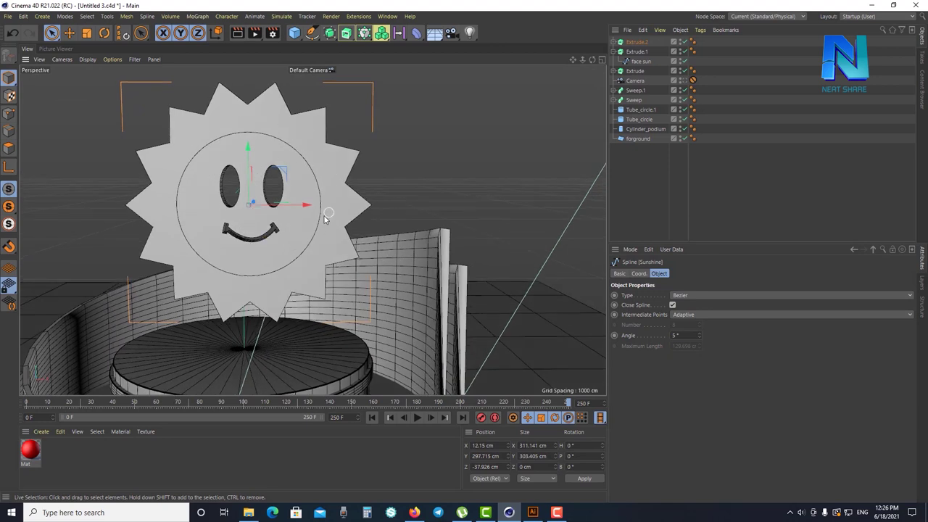
# Rename the sun ring's Extrude.2 to 'extrude sunshine'
pyautogui.click(616, 52)
pyautogui.click(631, 53)
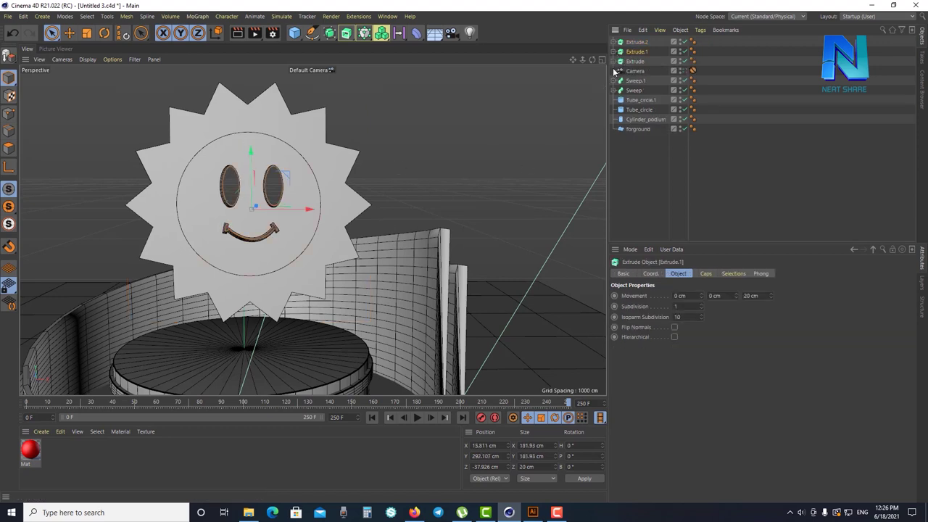
pyautogui.click(636, 42)
pyautogui.click(614, 42)
pyautogui.doubleClick(638, 43)
pyautogui.press('BackSpace')
pyautogui.write('e')
pyautogui.write('xtrude')
pyautogui.write(' sunshine')
pyautogui.press('Return')
# Rename Extrude.1 to 'Extrude.sun face' and the star's Extrude to 'Extrude_star'
pyautogui.click(647, 80)
pyautogui.doubleClick(648, 81)
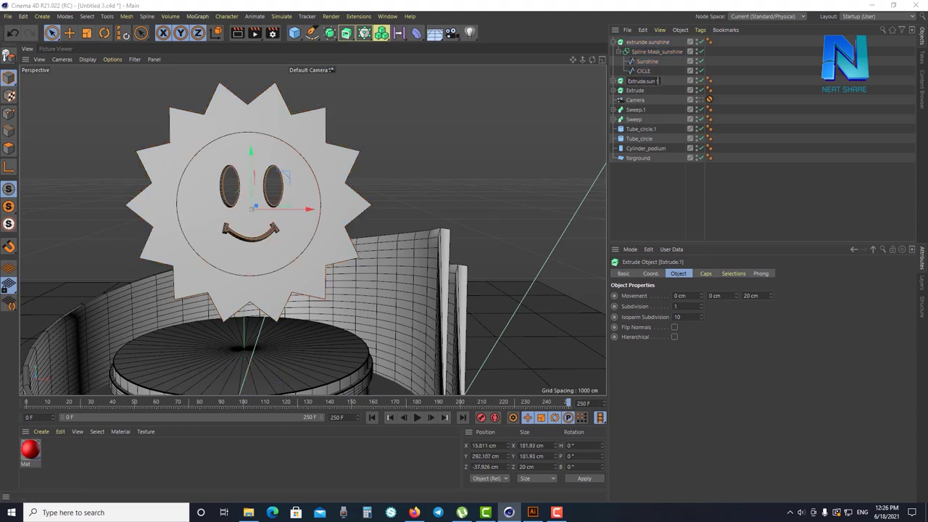
pyautogui.press('Return')
pyautogui.click(635, 90)
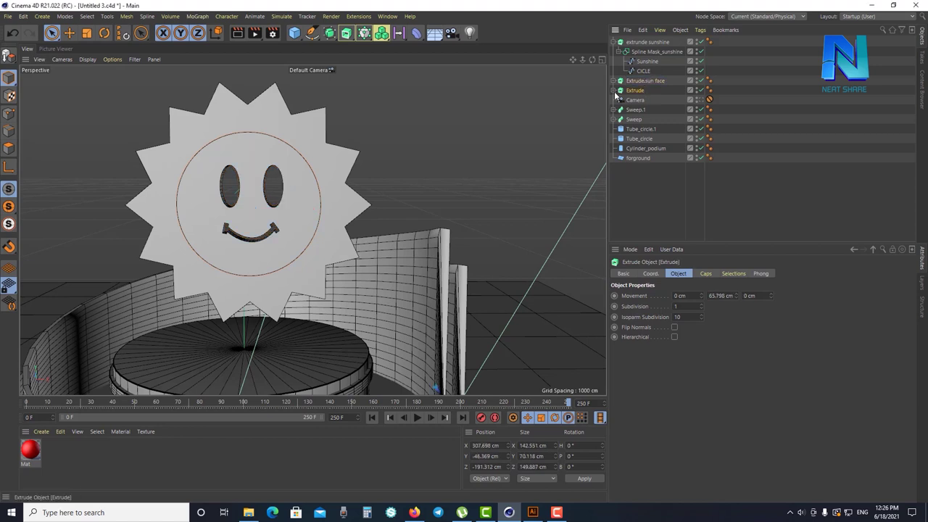
pyautogui.scroll(-4, 377, 312)
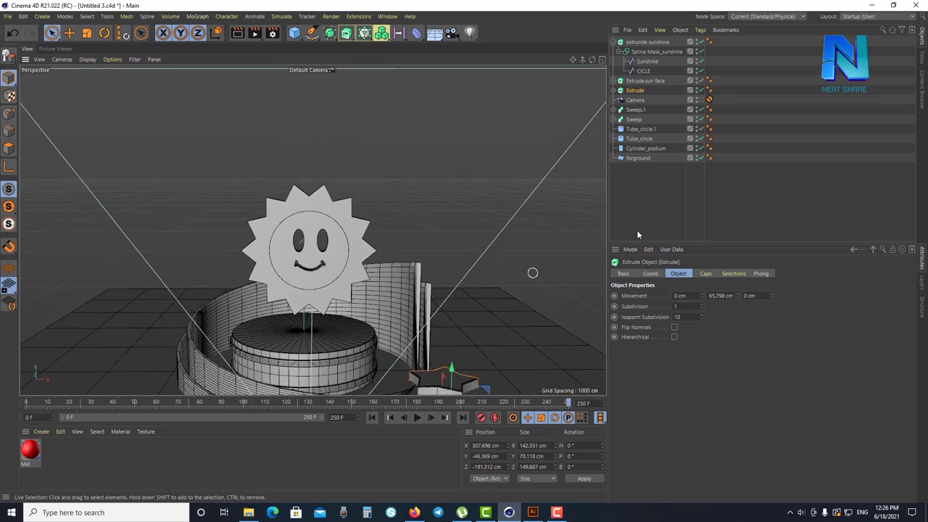
pyautogui.doubleClick(636, 91)
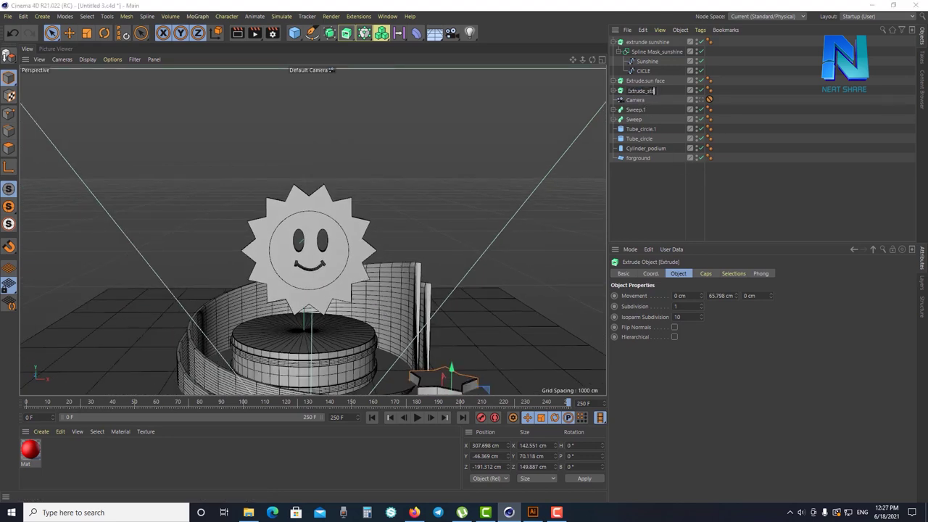
pyautogui.press('Return')
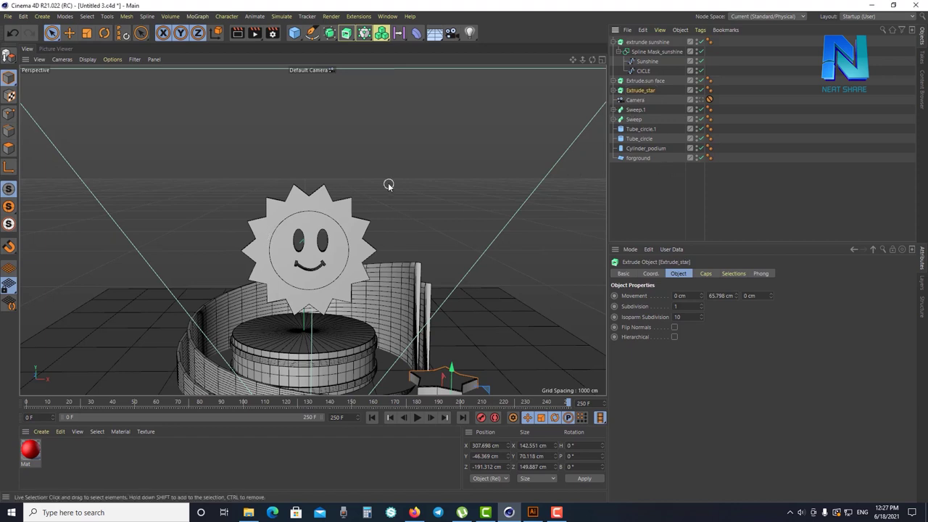
pyautogui.scroll(3, 366, 217)
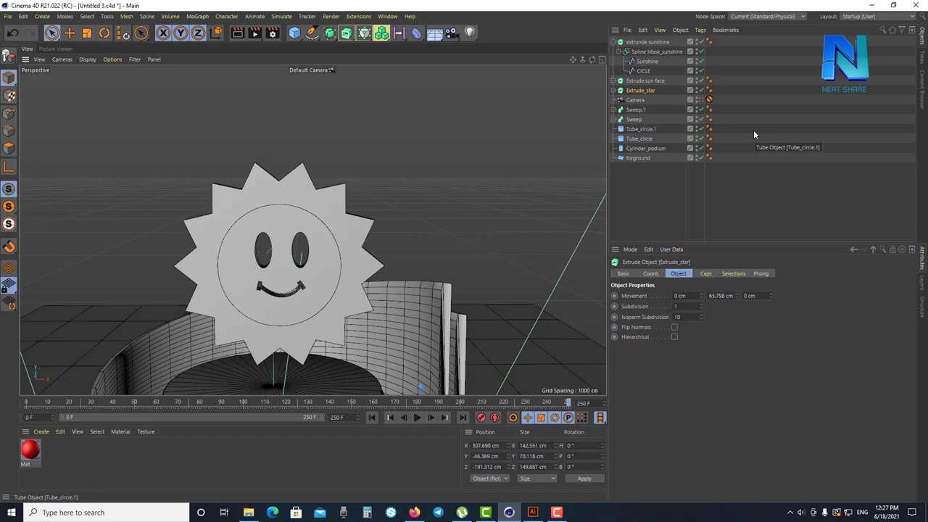
# Scale the Extrude.sun face disc down to about 153 cm inside the sun's hole
pyautogui.click(657, 53)
pyautogui.click(615, 42)
pyautogui.click(641, 54)
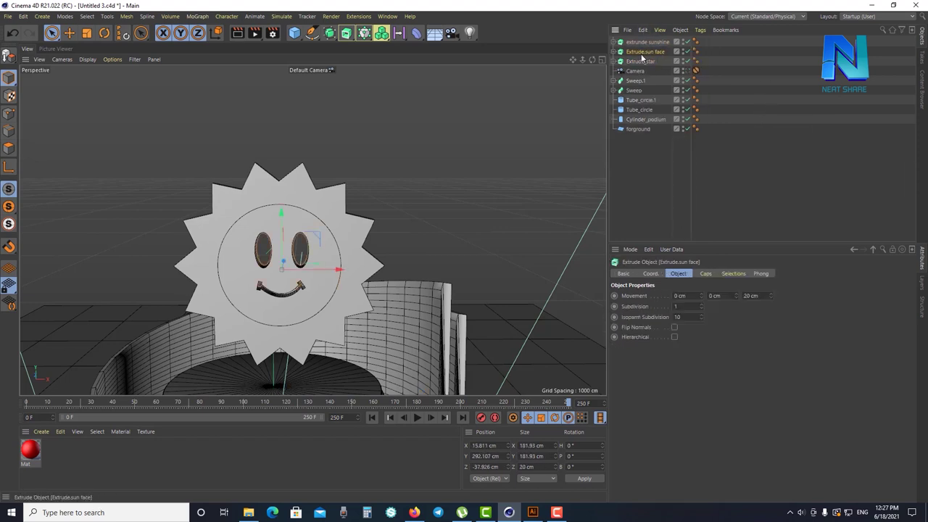
pyautogui.press('t')
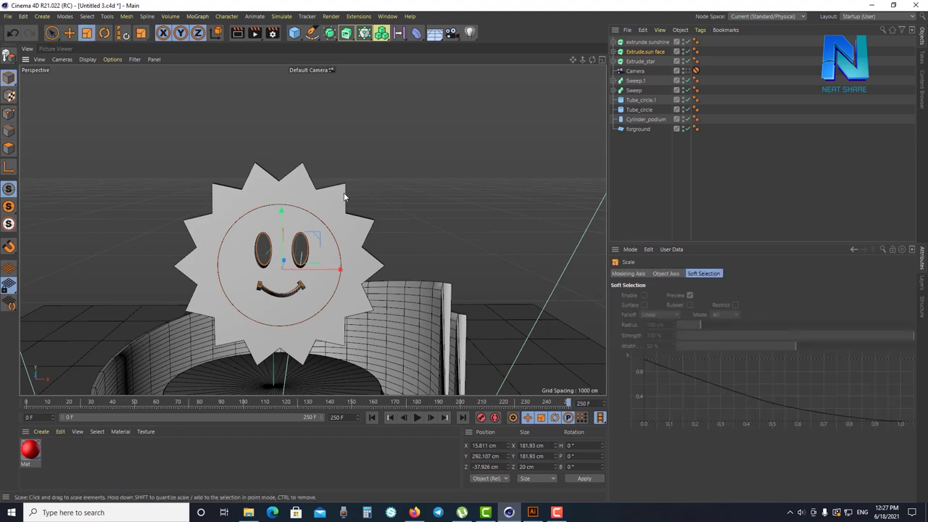
pyautogui.moveTo(436, 208); pyautogui.dragTo(393, 238)
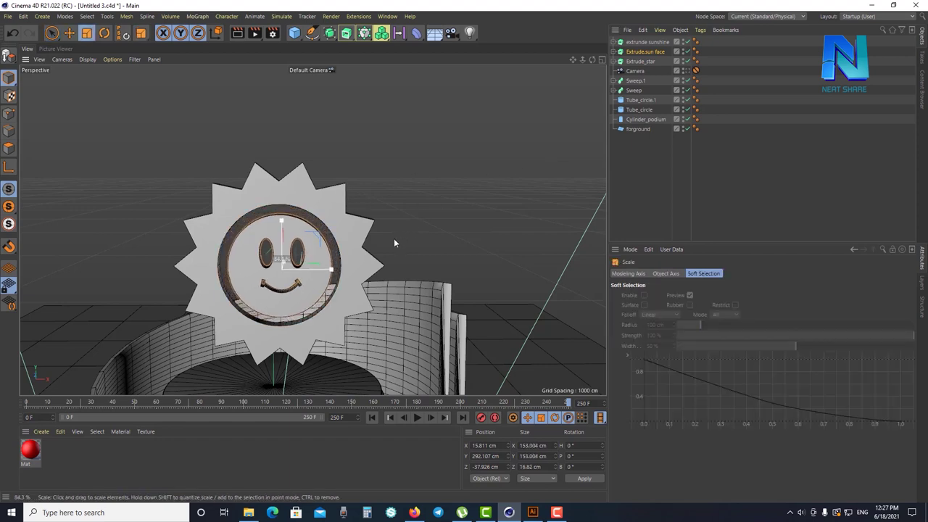
pyautogui.press('space')
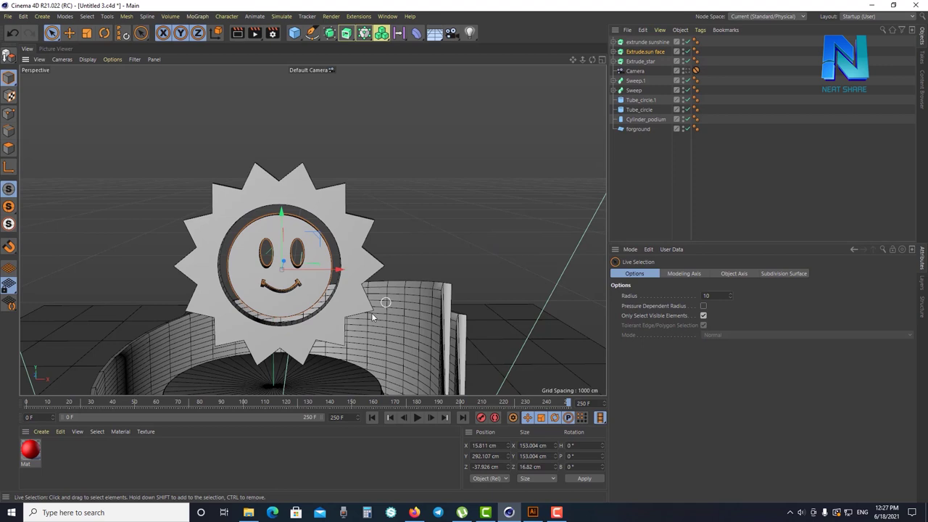
pyautogui.moveTo(327, 304)
pyautogui.keyDown('alt'); pyautogui.mouseDown()
pyautogui.moveTo(338, 285)
pyautogui.moveTo(486, 236)
pyautogui.mouseUp(); pyautogui.keyUp('alt')
pyautogui.click(645, 42)
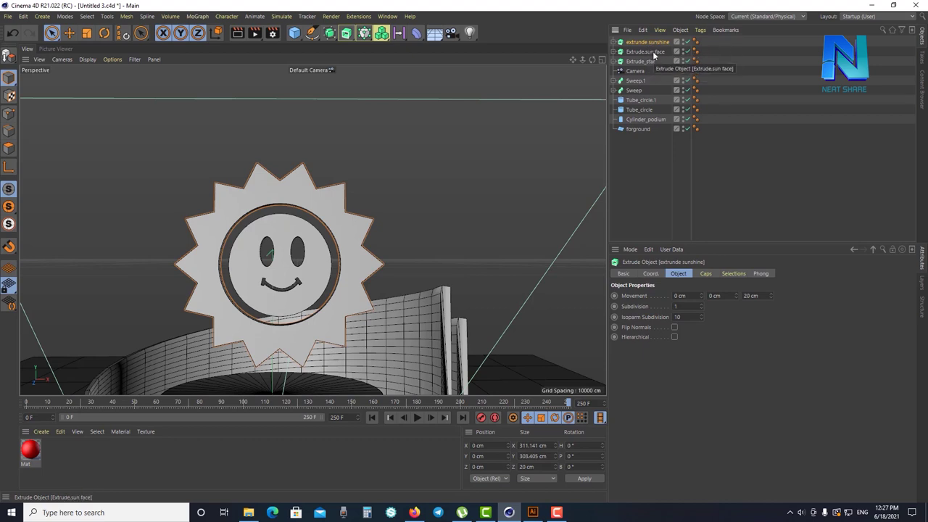
# Group the sun ring and face extrusions under a new null named 'sun'
pyautogui.keyDown('ctrl'); pyautogui.click(650, 53); pyautogui.keyUp('ctrl')
pyautogui.rightClick(651, 58)
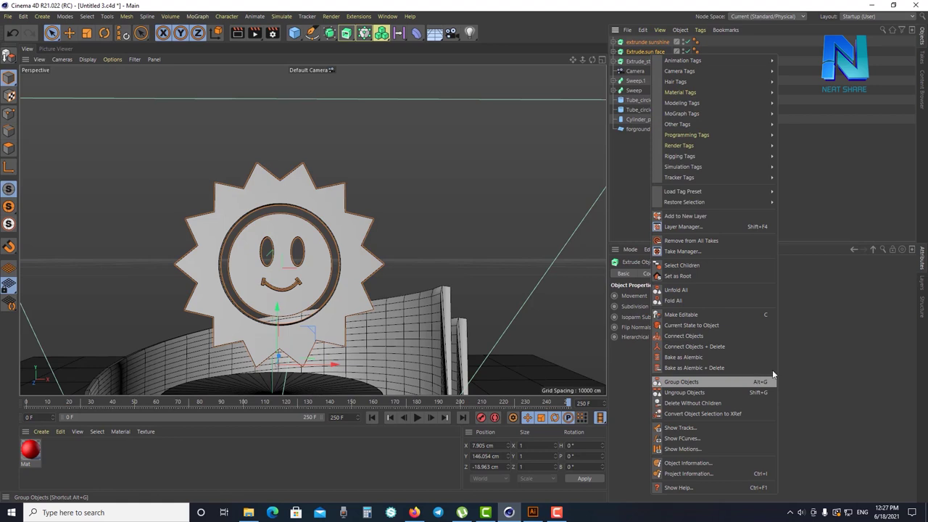
pyautogui.click(821, 197)
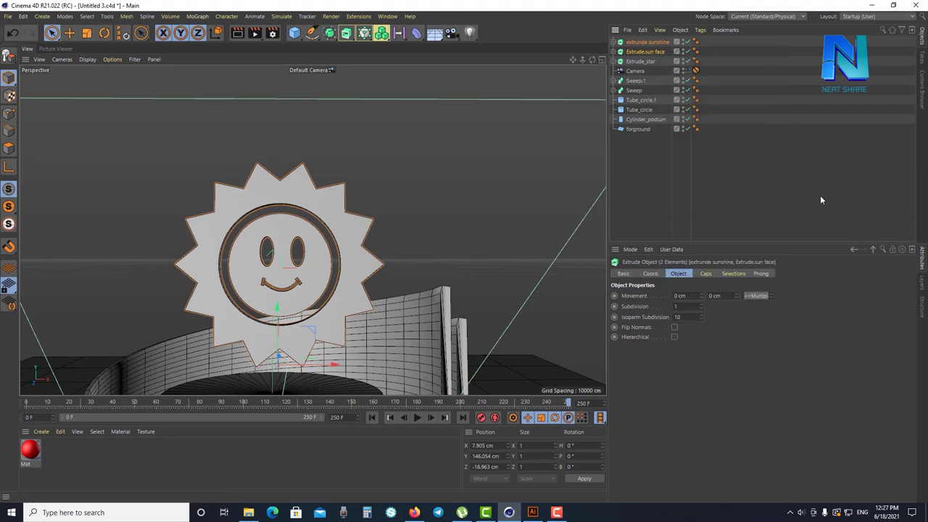
pyautogui.hotkey('alt', 'g')
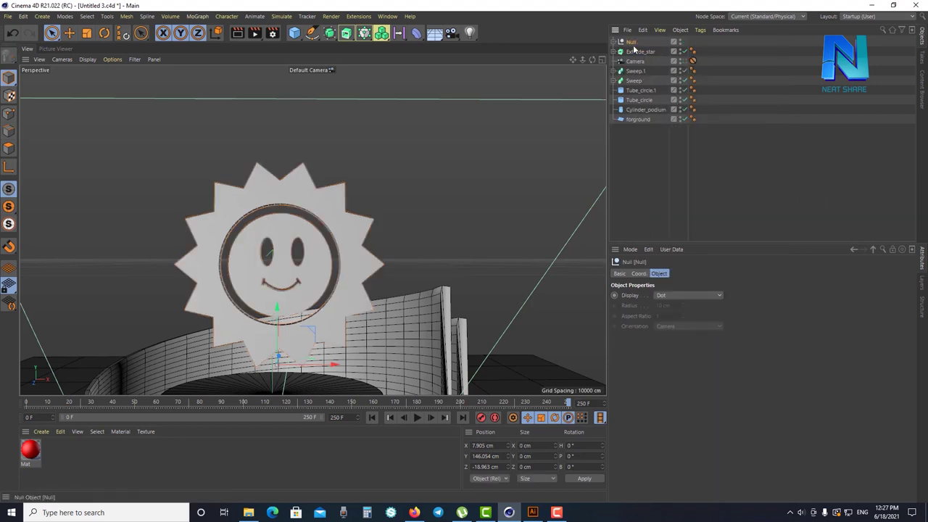
pyautogui.doubleClick(631, 42)
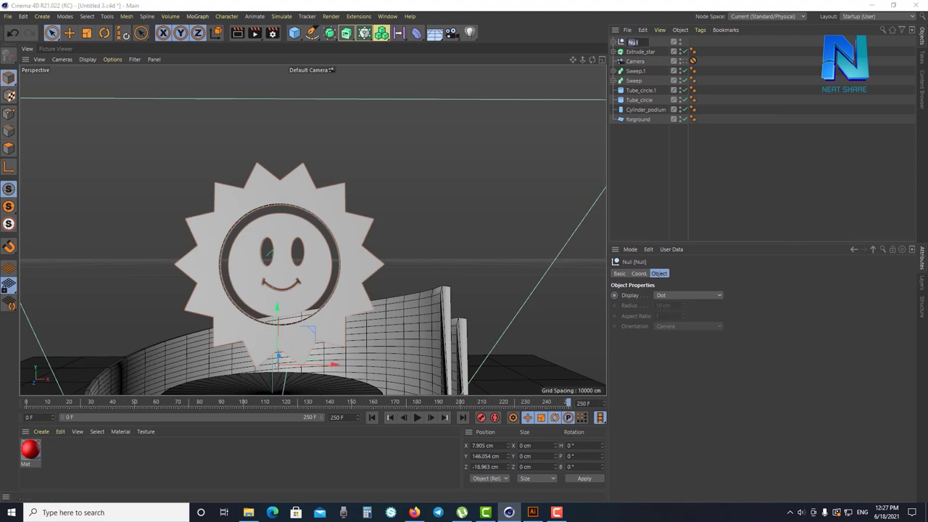
pyautogui.write('sun')
pyautogui.press('Return')
# With the sun null selected, orbit around the logo and bring up the Mesh Axis commands
pyautogui.click(620, 274)
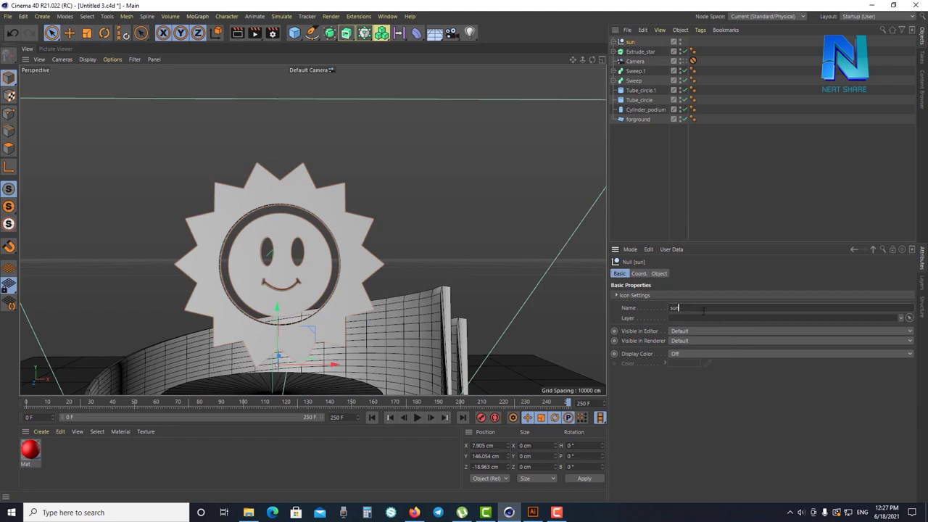
pyautogui.click(710, 211)
pyautogui.click(630, 42)
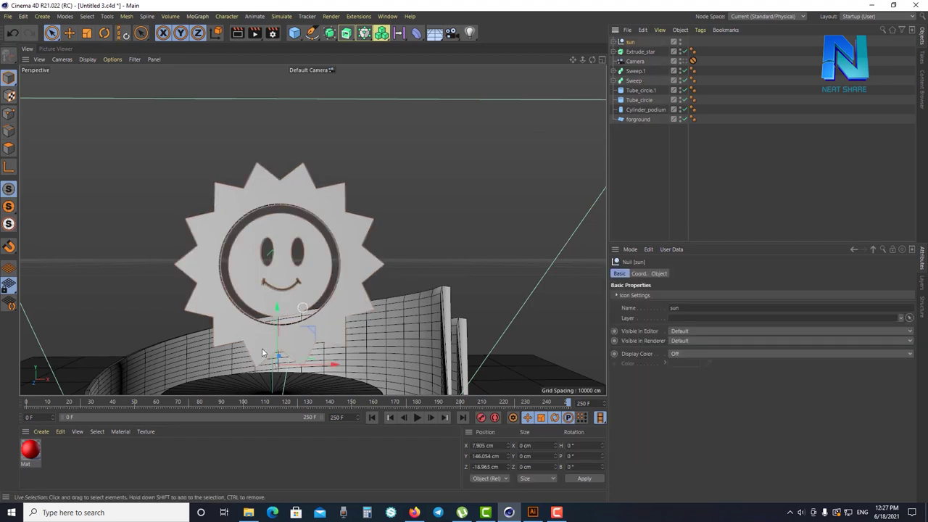
pyautogui.moveTo(277, 332)
pyautogui.keyDown('alt'); pyautogui.mouseDown()
pyautogui.moveTo(303, 377)
pyautogui.moveTo(230, 330)
pyautogui.moveTo(235, 268)
pyautogui.mouseUp(); pyautogui.keyUp('alt')
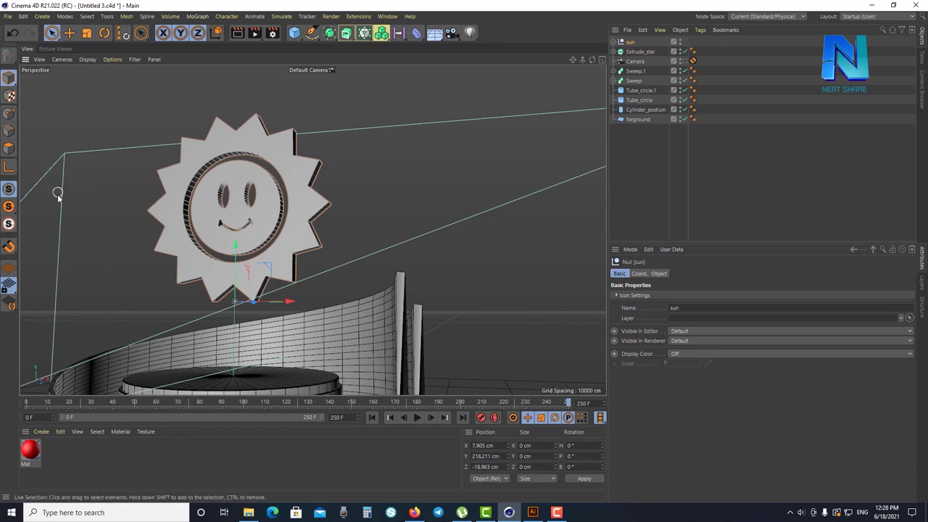
pyautogui.click(127, 16)
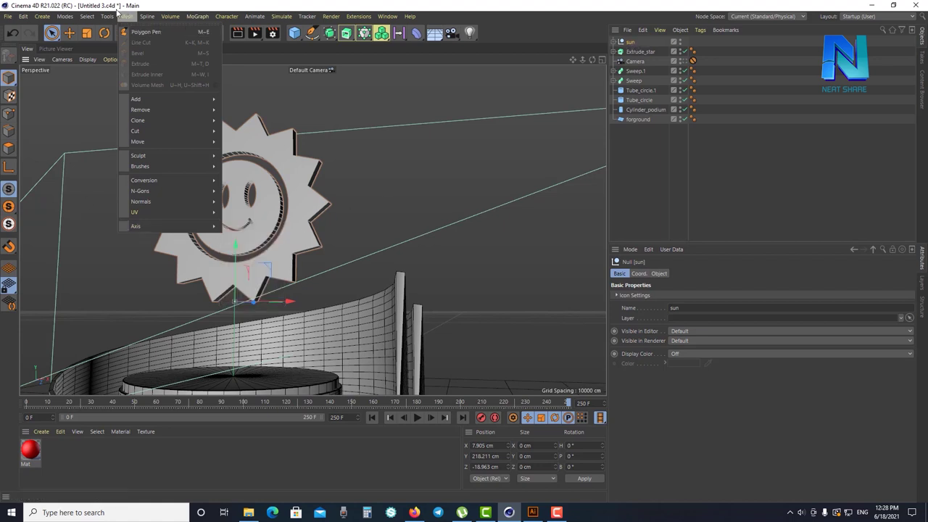
# Centre the sun null's axis on its points, including children, with Auto Update on
pyautogui.moveTo(167, 226)
pyautogui.click(265, 231)
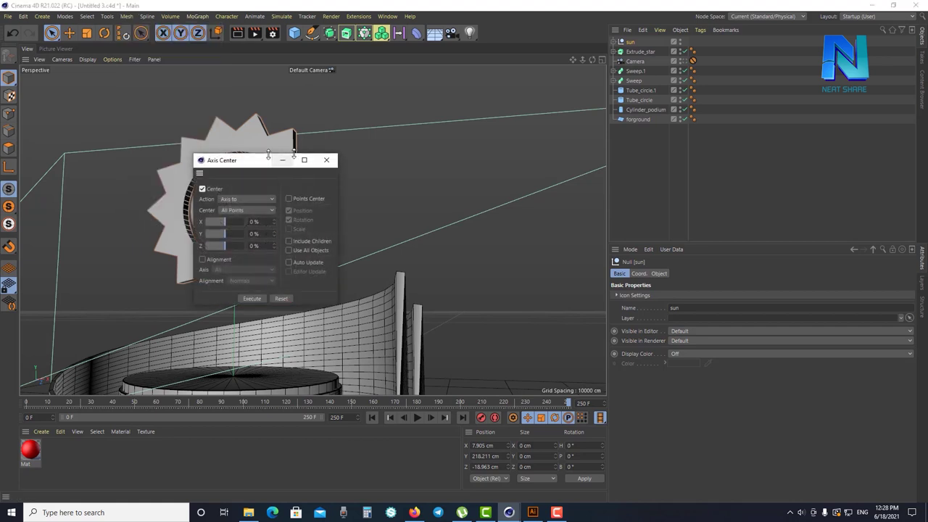
pyautogui.moveTo(245, 121); pyautogui.dragTo(474, 96)
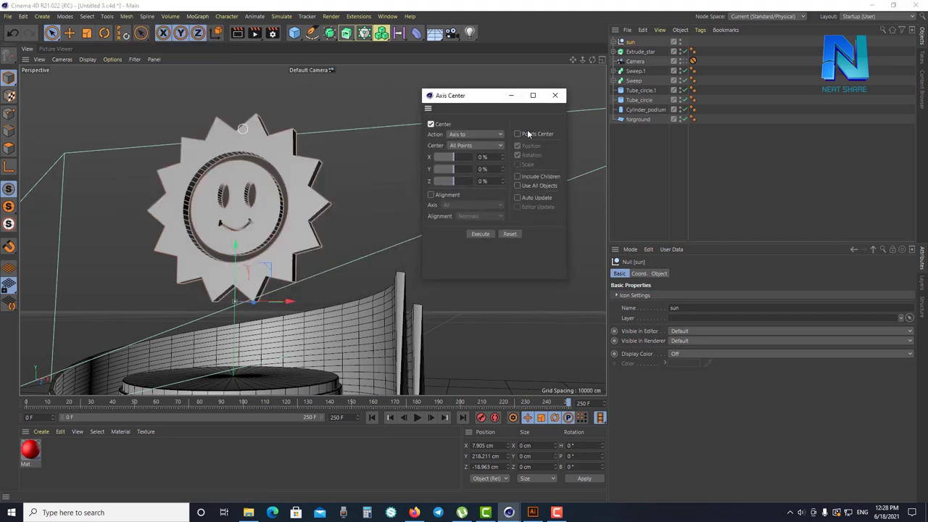
pyautogui.click(518, 134)
pyautogui.click(519, 177)
pyautogui.click(518, 198)
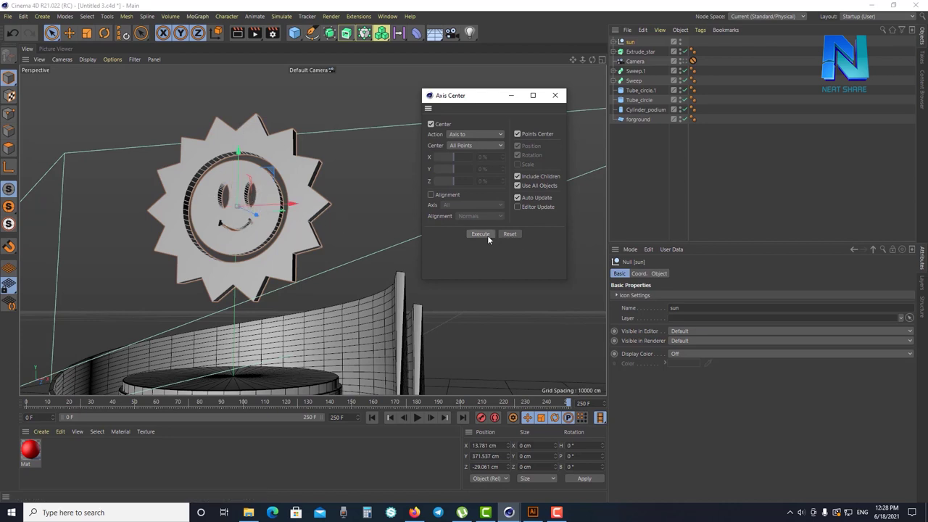
# Lower the sun and scale it down
pyautogui.click(554, 95)
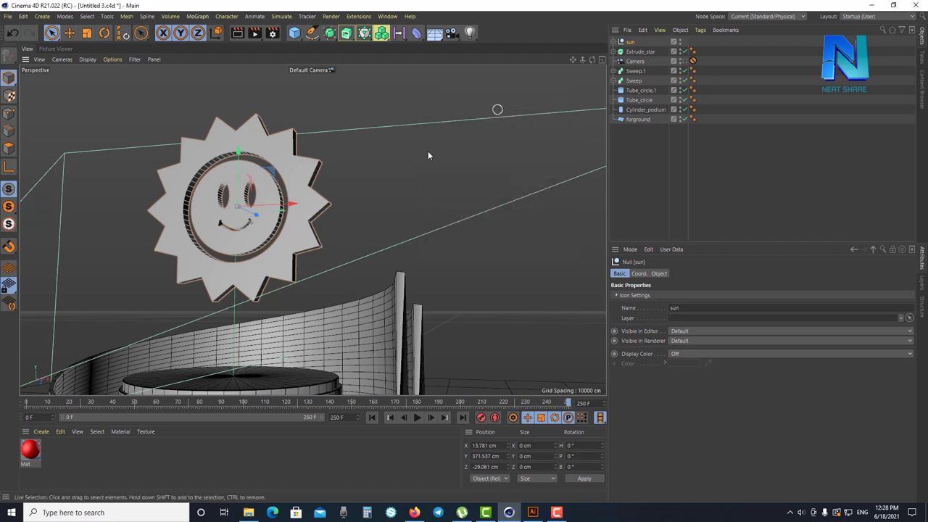
pyautogui.keyDown('alt'); pyautogui.moveTo(318, 249); pyautogui.dragTo(347, 281); pyautogui.keyUp('alt')
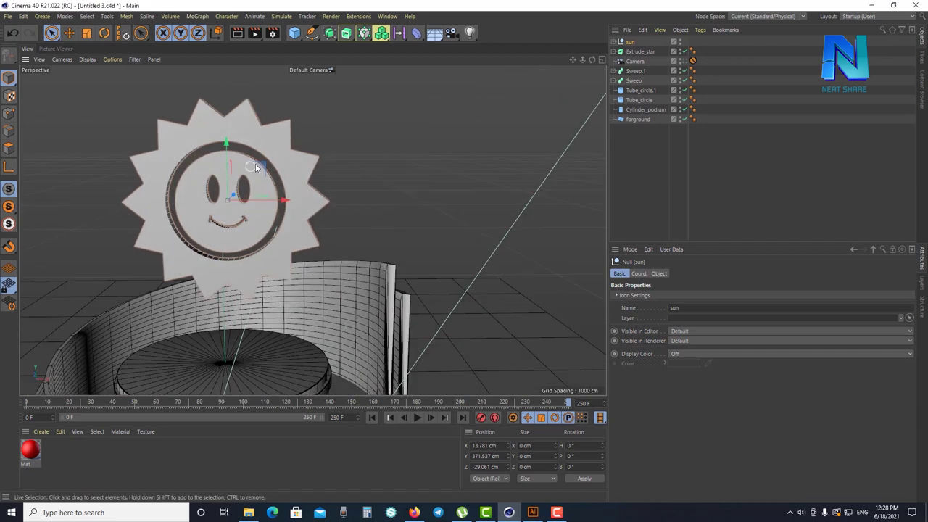
pyautogui.scroll(-3, 294, 189)
pyautogui.moveTo(254, 137); pyautogui.dragTo(253, 168)
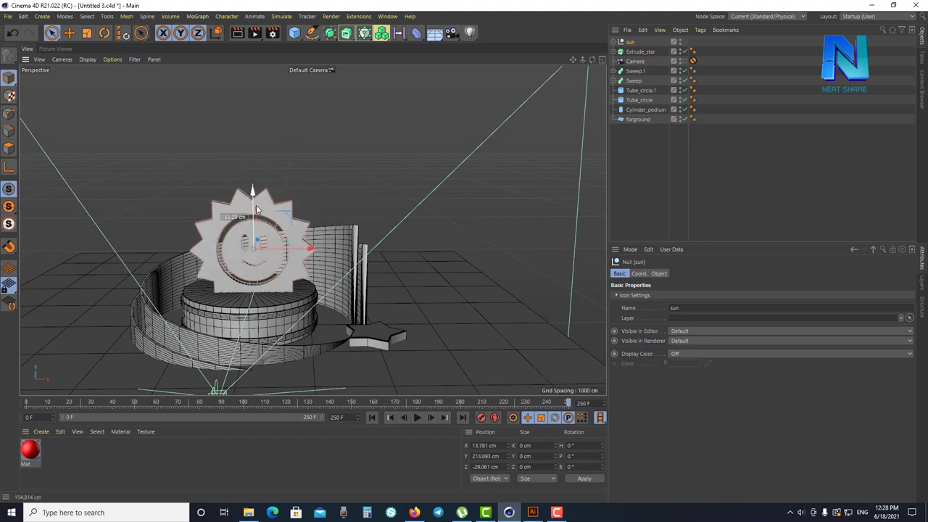
pyautogui.press('t')
pyautogui.moveTo(387, 143); pyautogui.dragTo(285, 284)
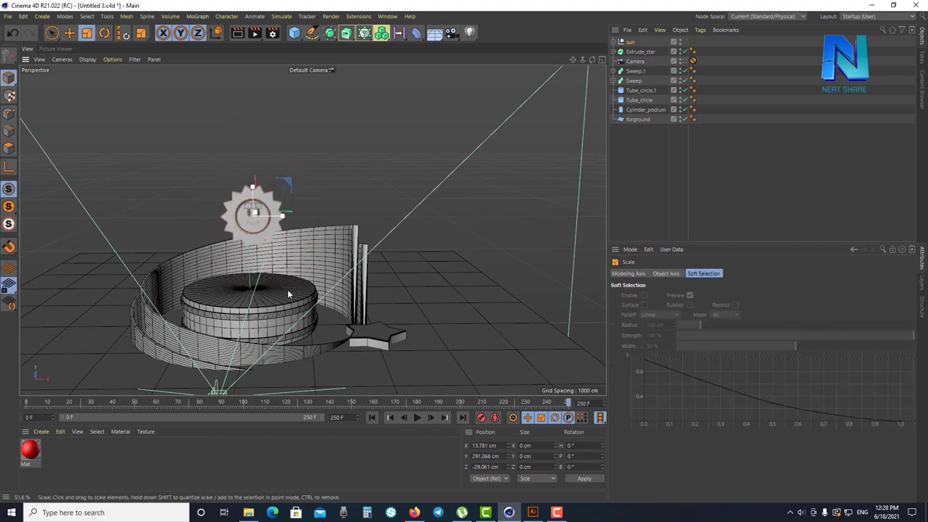
pyautogui.press('9')
# Move the sun left beside the curved wall, around X −375.72, Y 106.715, and shrink it again
pyautogui.moveTo(297, 217)
pyautogui.mouseDown()
pyautogui.moveTo(95, 260)
pyautogui.moveTo(149, 277)
pyautogui.mouseUp()
pyautogui.click(148, 277)
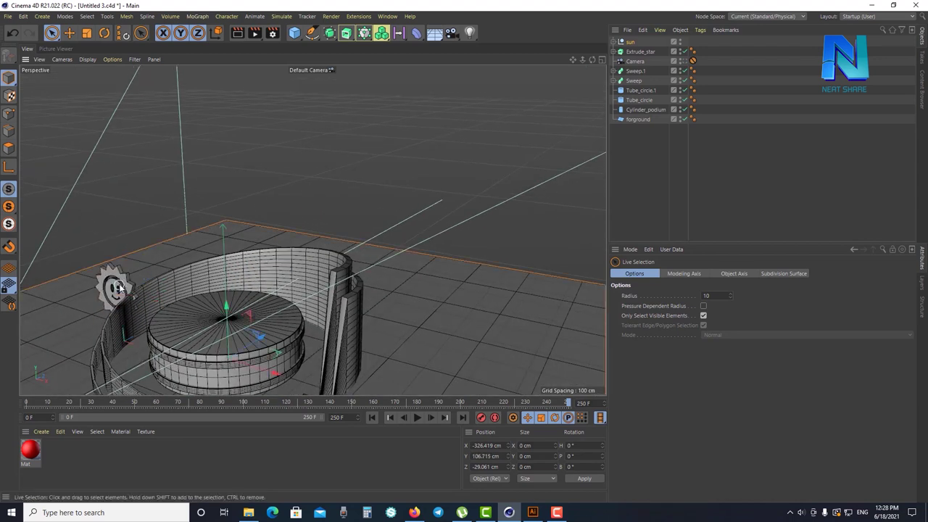
pyautogui.click(594, 164)
pyautogui.click(630, 42)
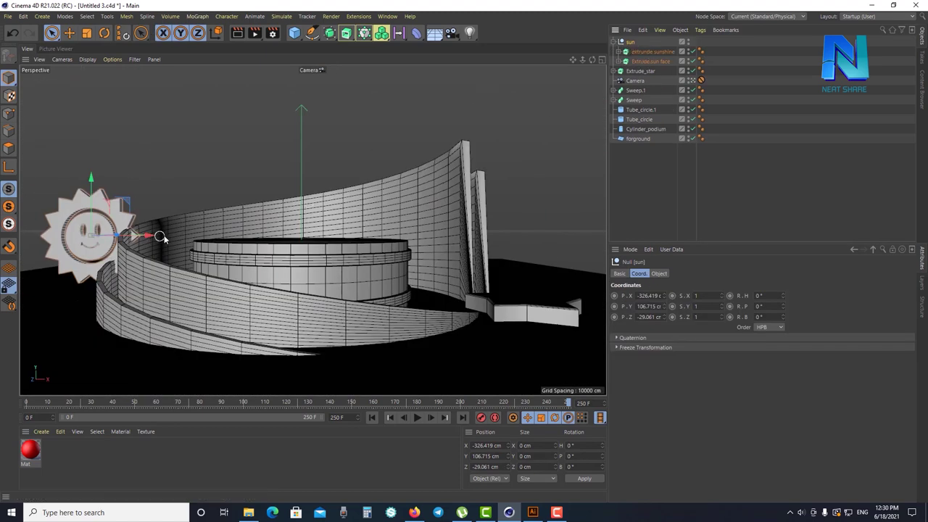
pyautogui.moveTo(149, 235); pyautogui.dragTo(116, 237)
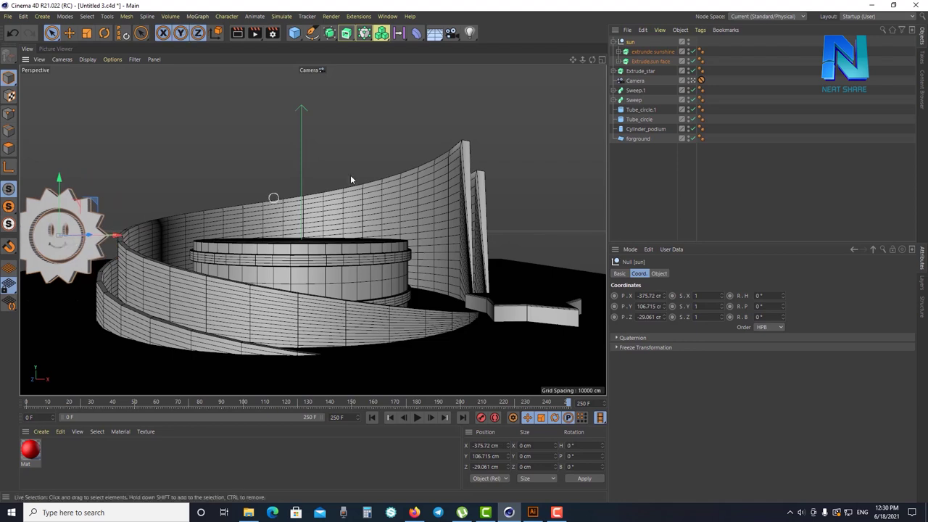
pyautogui.press('t')
pyautogui.moveTo(509, 92); pyautogui.dragTo(149, 251)
pyautogui.press('space')
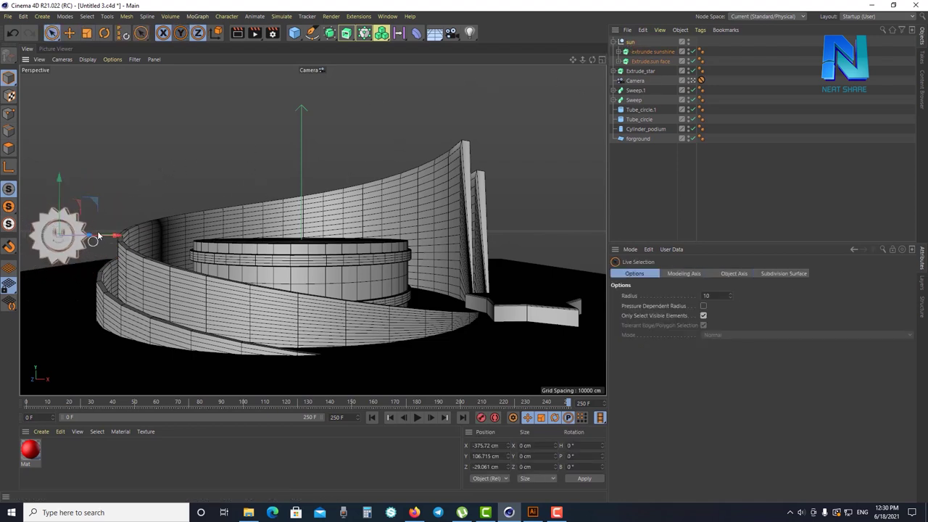
# Place the sun just above the star slab at about X 292, Y 66, Z −152.5 cm
pyautogui.middleClick(569, 97)
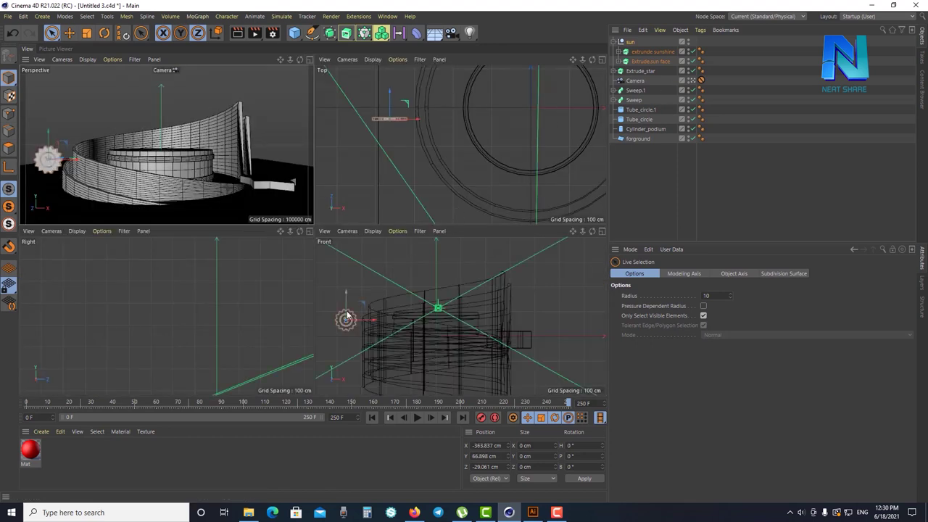
pyautogui.moveTo(346, 316); pyautogui.dragTo(346, 321)
pyautogui.moveTo(389, 93)
pyautogui.mouseDown()
pyautogui.moveTo(415, 171)
pyautogui.moveTo(547, 156)
pyautogui.moveTo(526, 146)
pyautogui.moveTo(725, 148)
pyautogui.mouseUp()
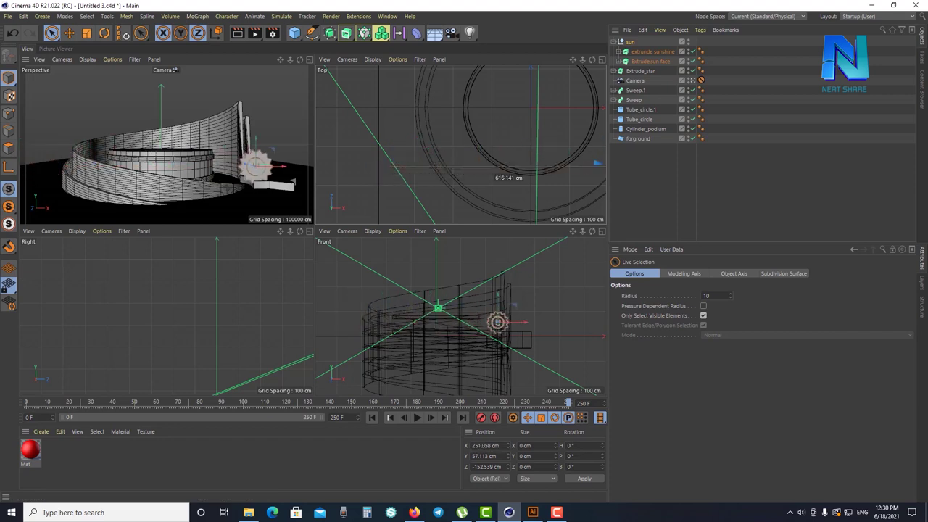
pyautogui.moveTo(505, 309); pyautogui.dragTo(542, 321)
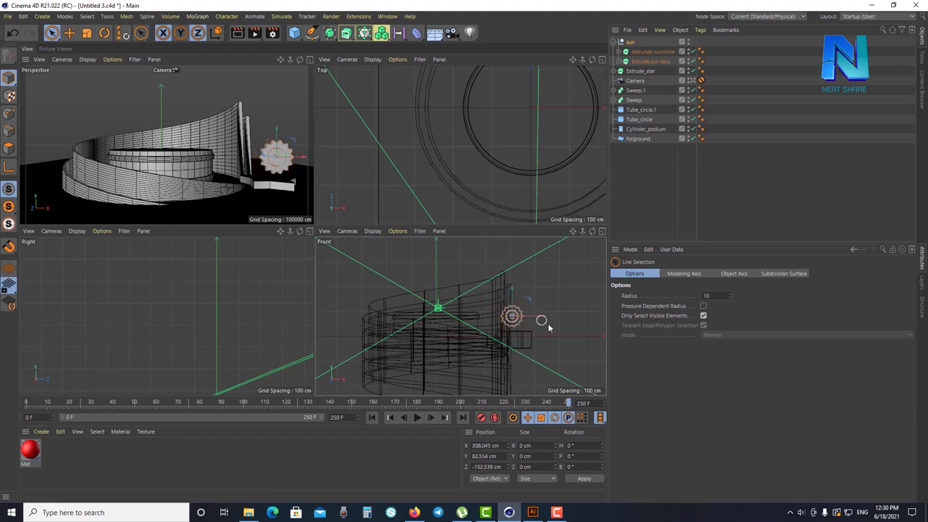
pyautogui.scroll(5, 545, 337)
pyautogui.moveTo(453, 252); pyautogui.dragTo(453, 264)
pyautogui.click(309, 61)
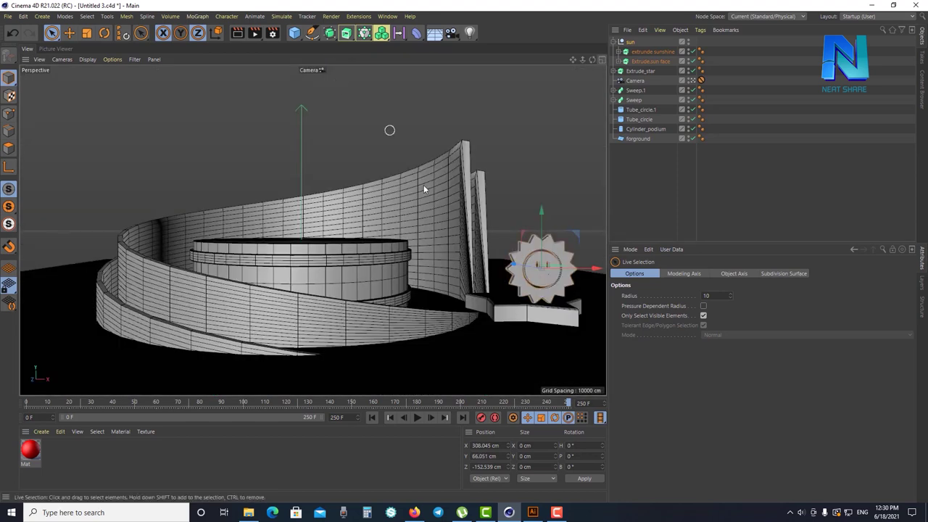
pyautogui.moveTo(588, 268); pyautogui.dragTo(580, 273)
pyautogui.click(573, 181)
pyautogui.click(701, 80)
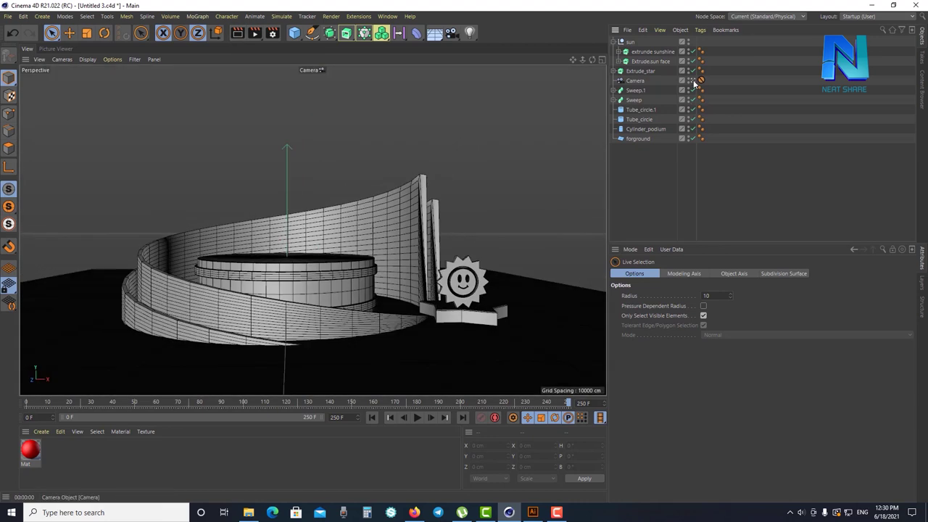
# Give extrunde sunshine a 1.25 cm round cap bevel with 3 segments
pyautogui.click(637, 52)
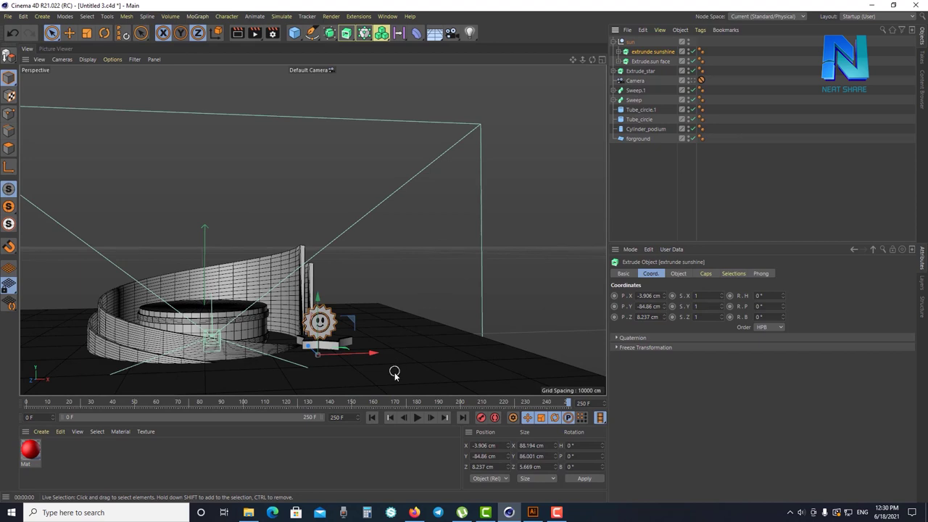
pyautogui.press('o')
pyautogui.scroll(2, 382, 271)
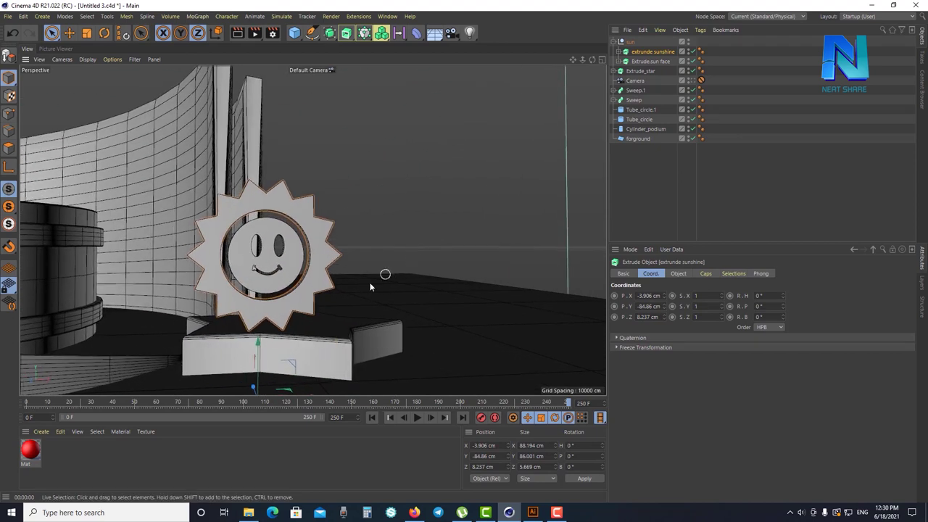
pyautogui.scroll(3, 341, 296)
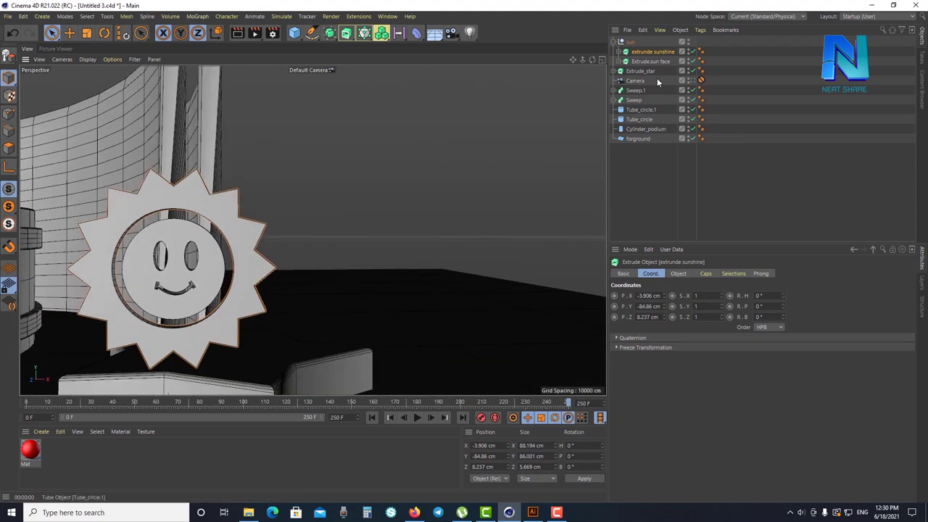
pyautogui.click(706, 275)
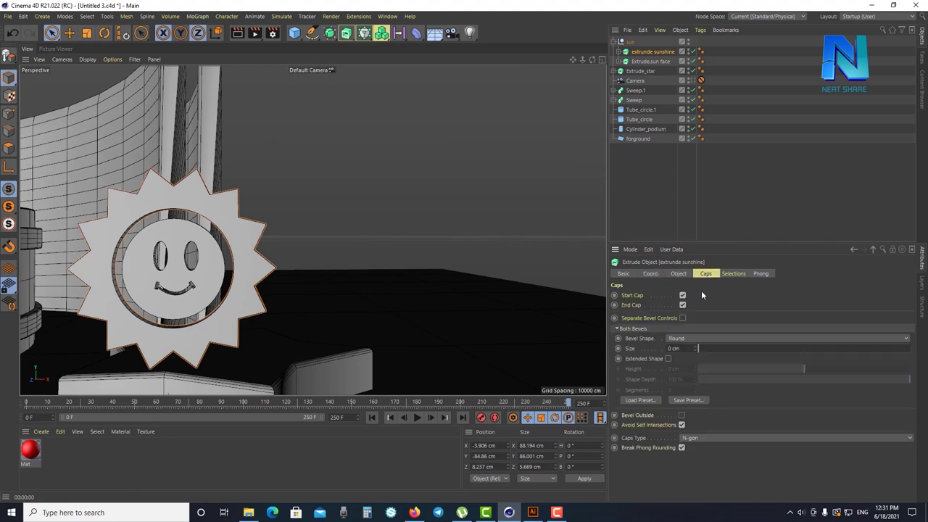
pyautogui.moveTo(253, 274)
pyautogui.keyDown('alt'); pyautogui.mouseDown()
pyautogui.moveTo(313, 230)
pyautogui.moveTo(265, 314)
pyautogui.moveTo(211, 333)
pyautogui.moveTo(261, 264)
pyautogui.mouseUp(); pyautogui.keyUp('alt')
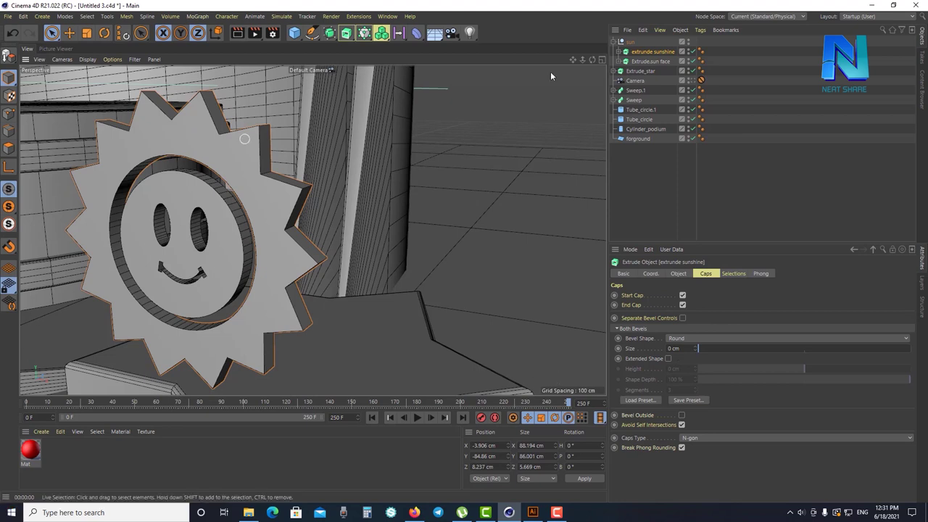
pyautogui.moveTo(695, 347); pyautogui.dragTo(700, 351)
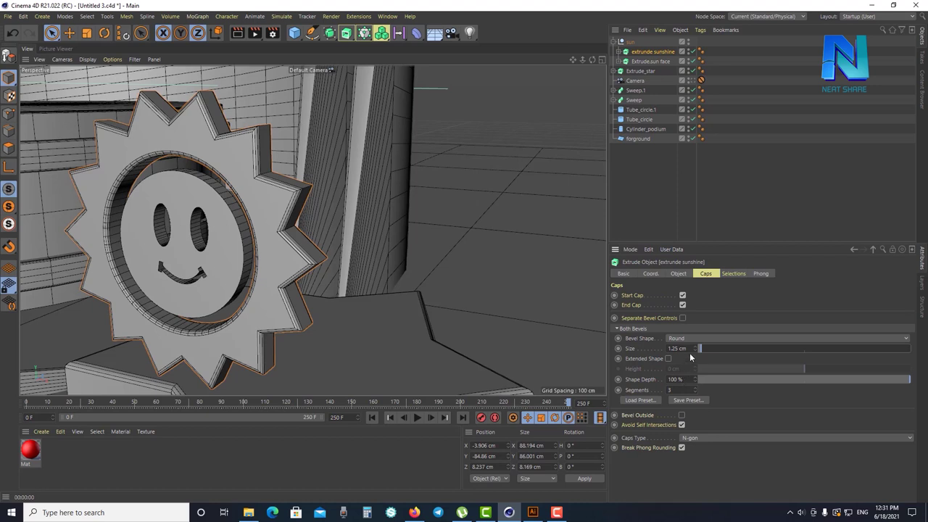
# Browse the bevel presets and apply Bottom Shifted to the sun's rays
pyautogui.click(646, 401)
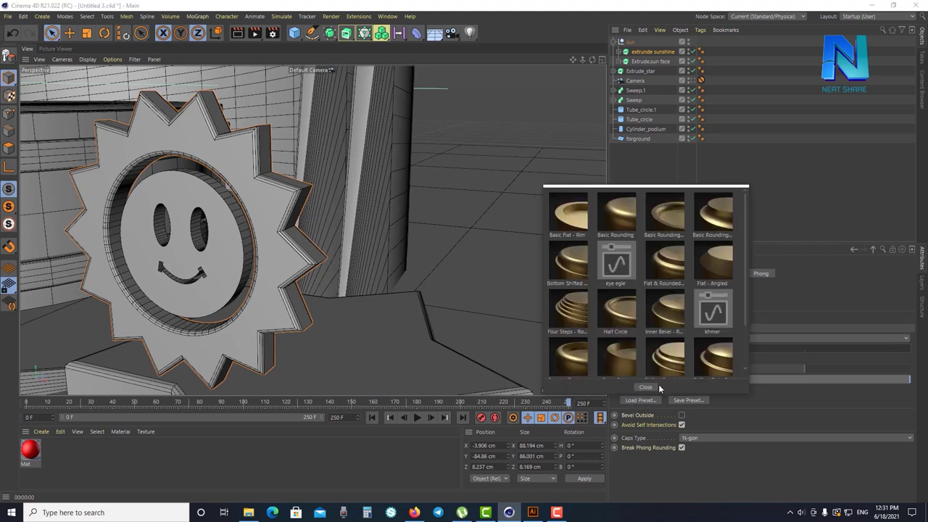
pyautogui.scroll(-2, 681, 357)
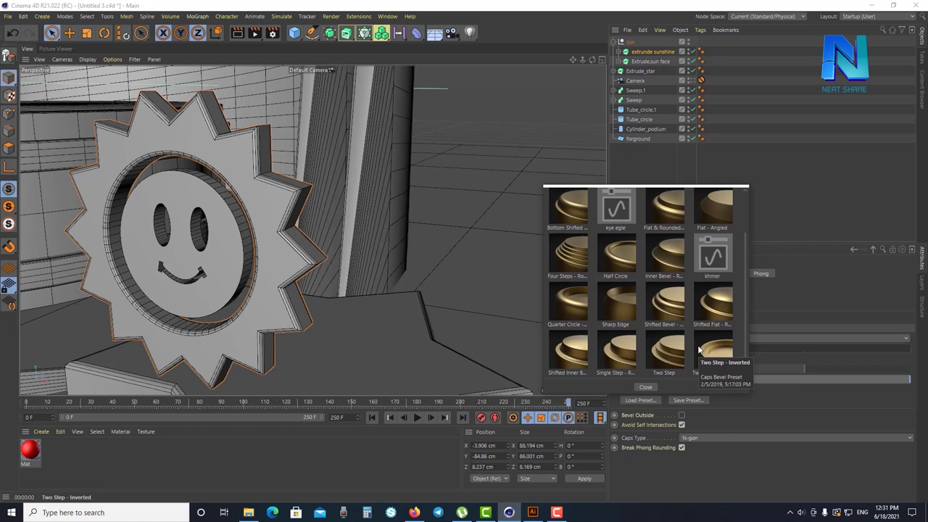
pyautogui.scroll(2, 710, 342)
pyautogui.scroll(-1, 715, 338)
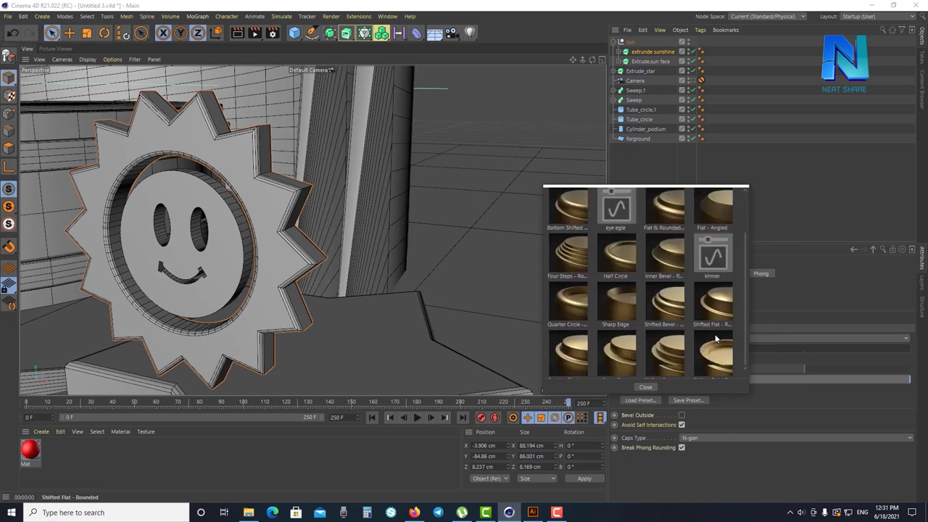
pyautogui.click(810, 411)
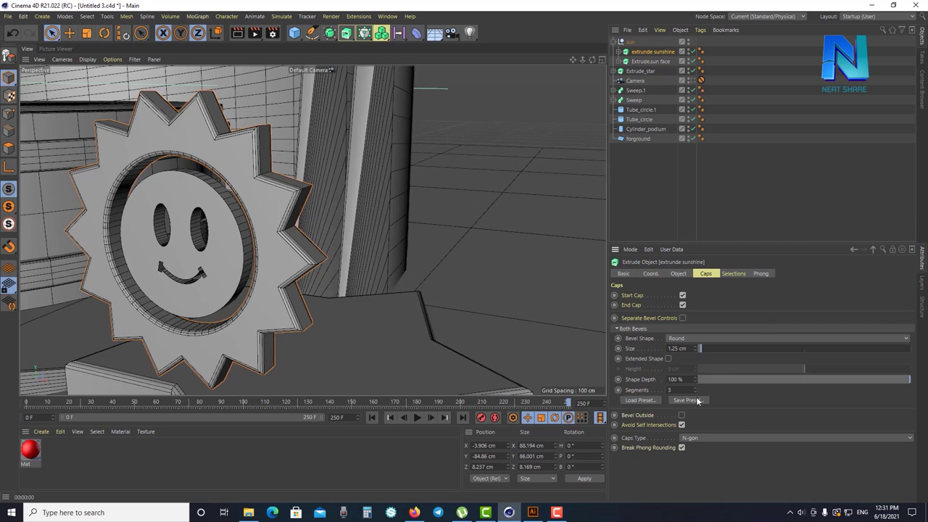
pyautogui.click(639, 400)
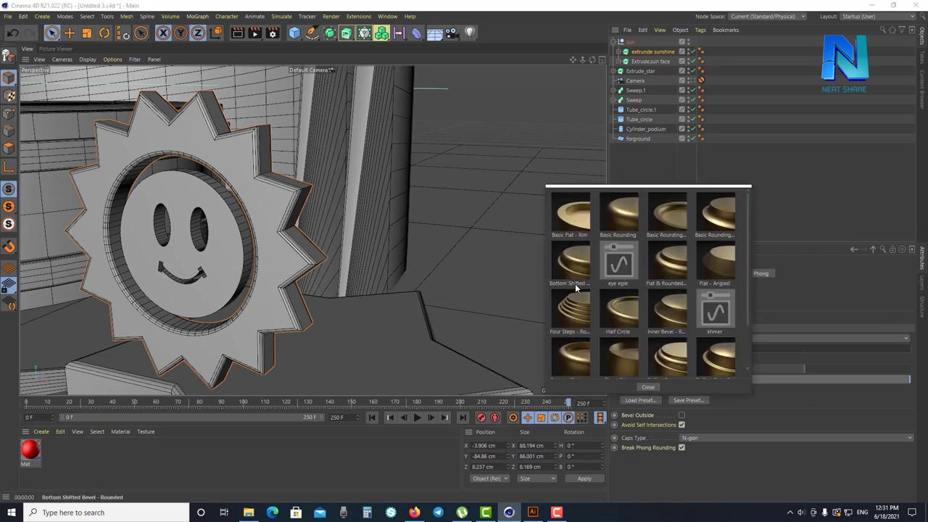
pyautogui.click(573, 265)
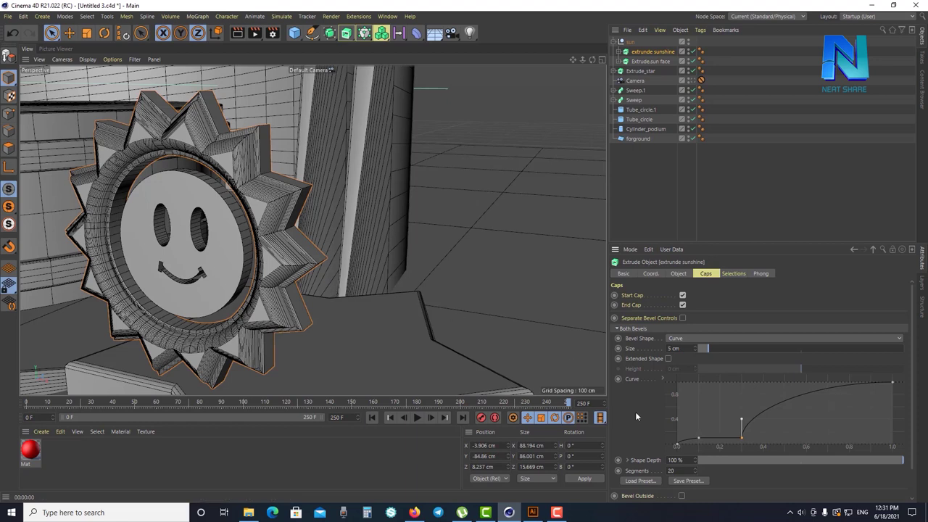
# Try rounded, Flat - Angled and curve presets, ending on a 5 cm Step bevel
pyautogui.click(634, 482)
pyautogui.click(655, 219)
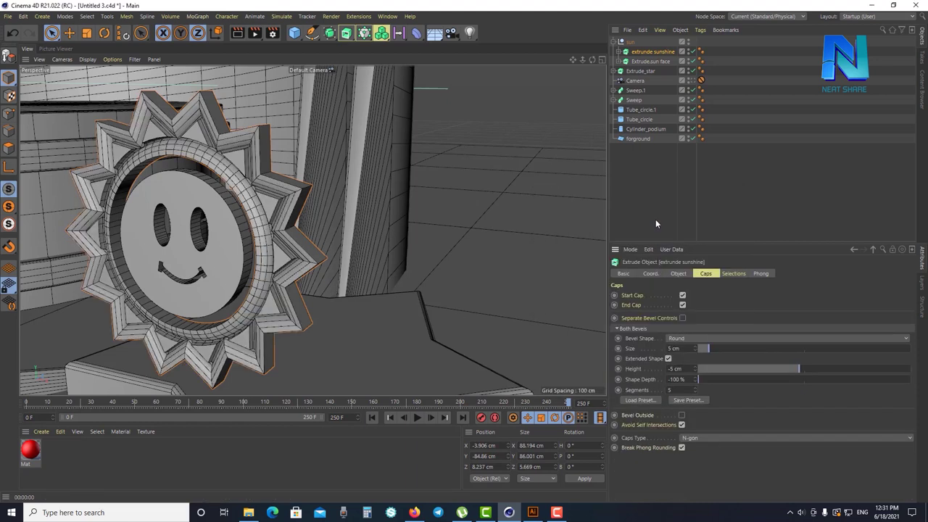
pyautogui.click(642, 400)
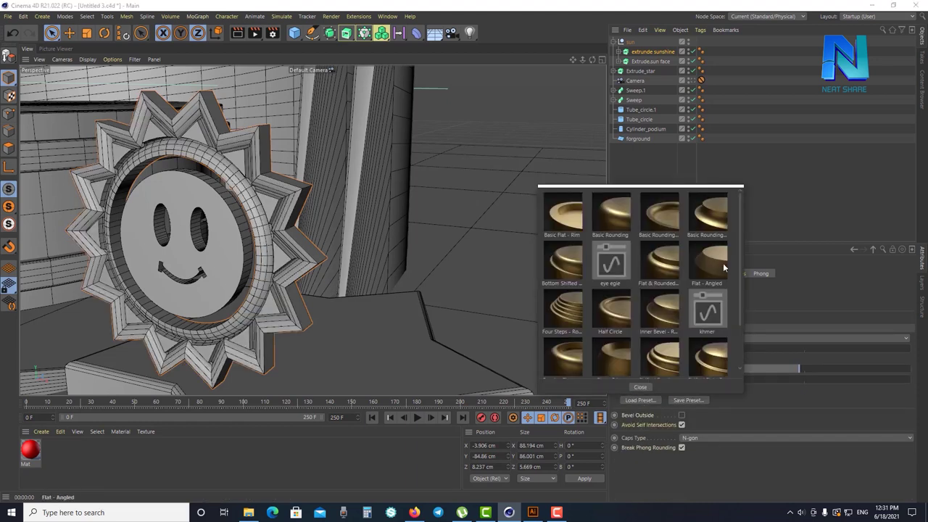
pyautogui.click(722, 262)
pyautogui.click(645, 400)
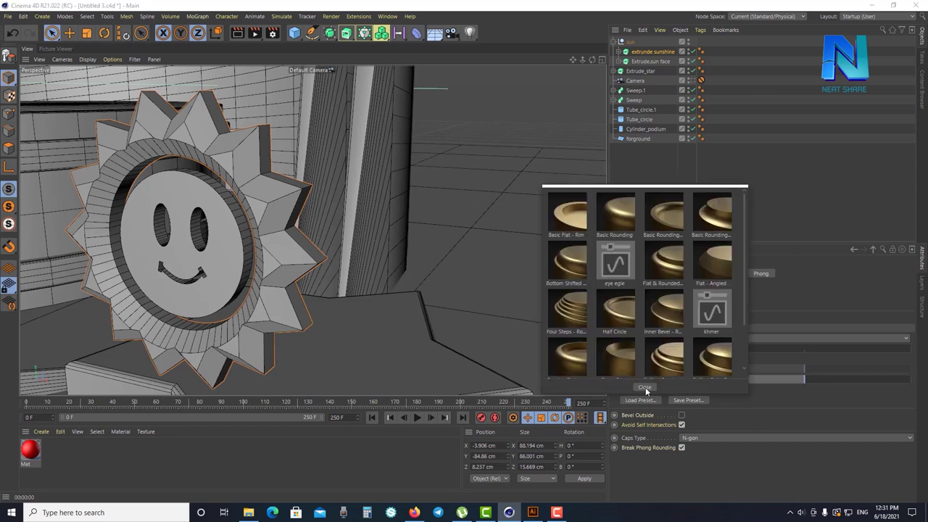
pyautogui.click(582, 324)
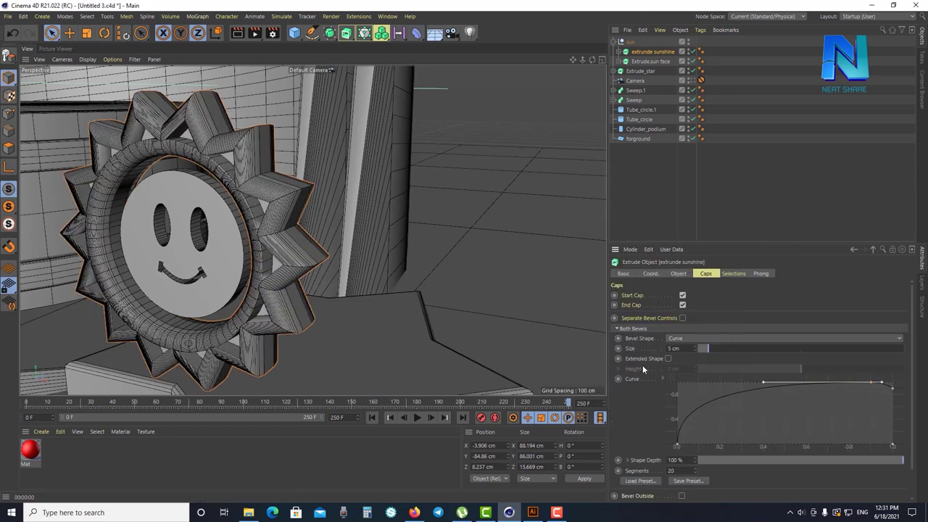
pyautogui.click(641, 480)
pyautogui.click(570, 215)
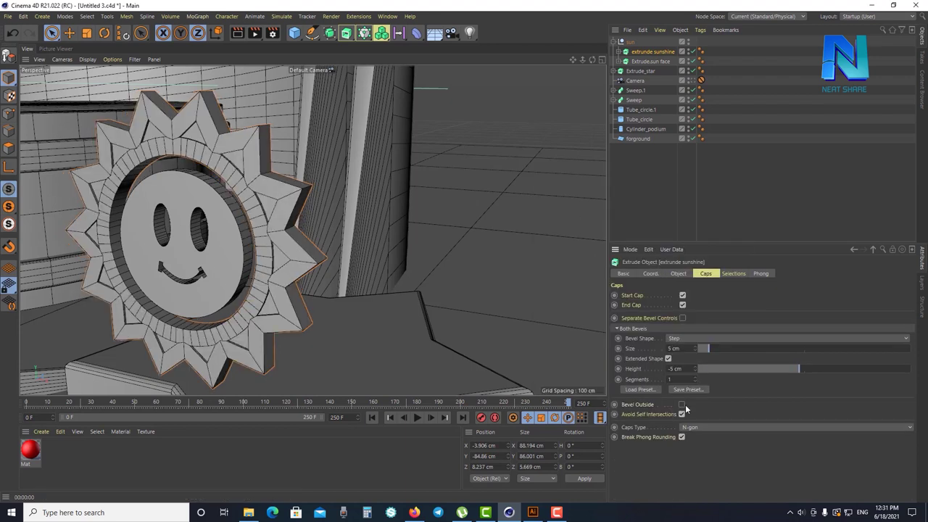
pyautogui.click(680, 338)
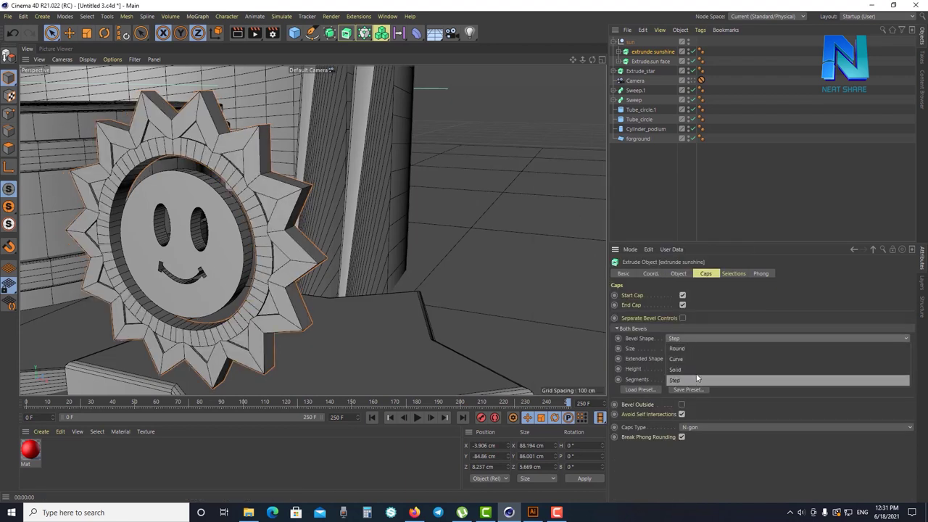
# Set the bevel shape to Round, Extended Shape off, size 1.25 cm
pyautogui.click(702, 348)
pyautogui.moveTo(709, 348); pyautogui.dragTo(701, 351)
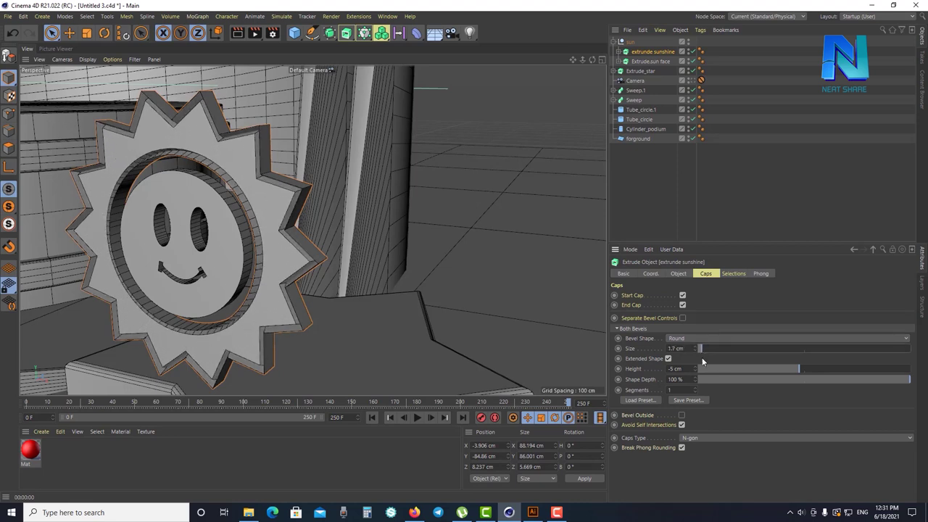
pyautogui.moveTo(769, 371); pyautogui.dragTo(798, 373)
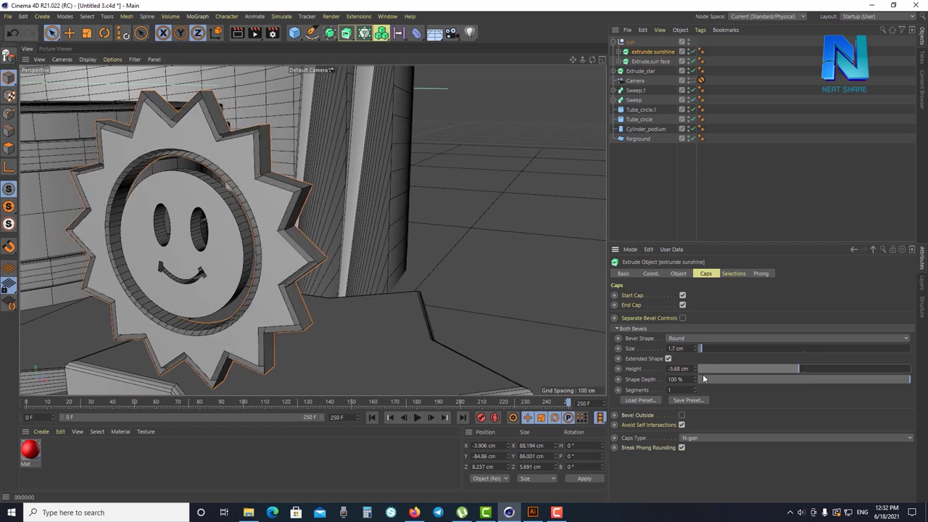
pyautogui.click(637, 339)
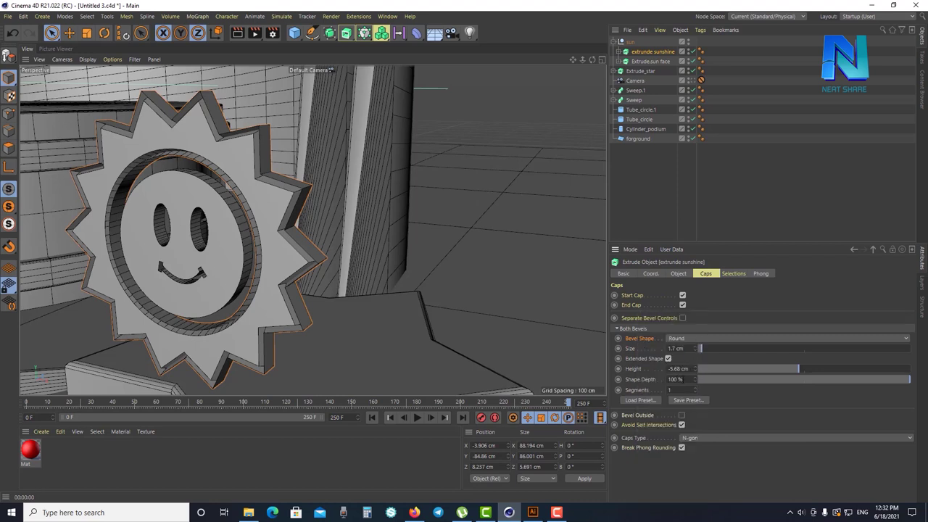
pyautogui.click(635, 369)
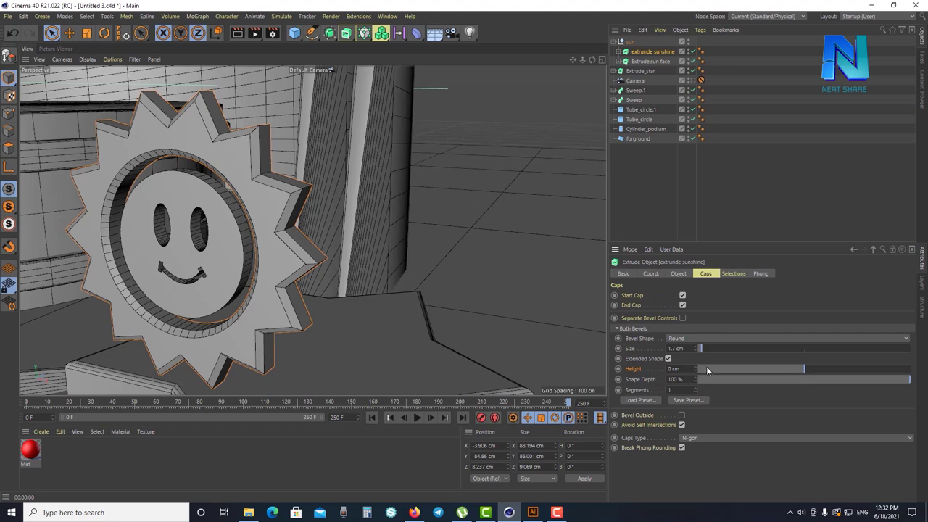
pyautogui.moveTo(696, 368); pyautogui.dragTo(763, 390)
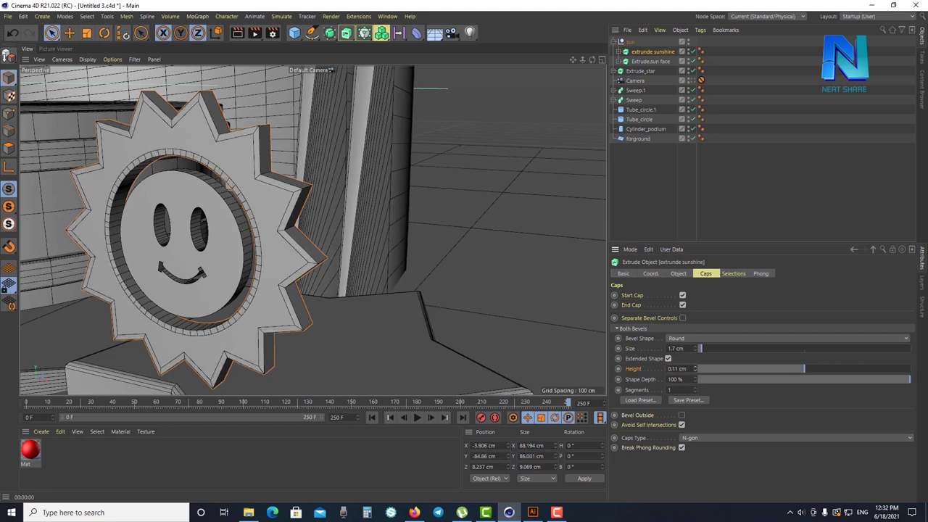
pyautogui.click(668, 358)
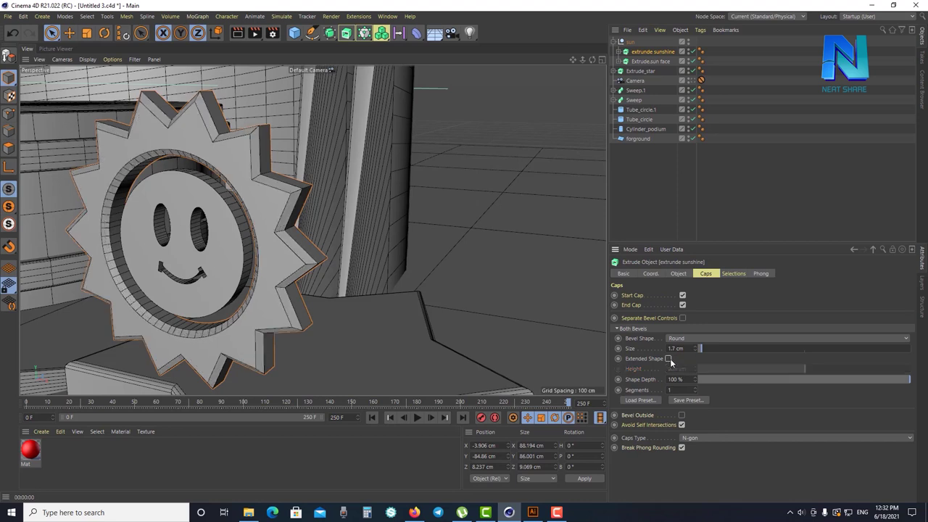
pyautogui.moveTo(701, 349); pyautogui.dragTo(702, 345)
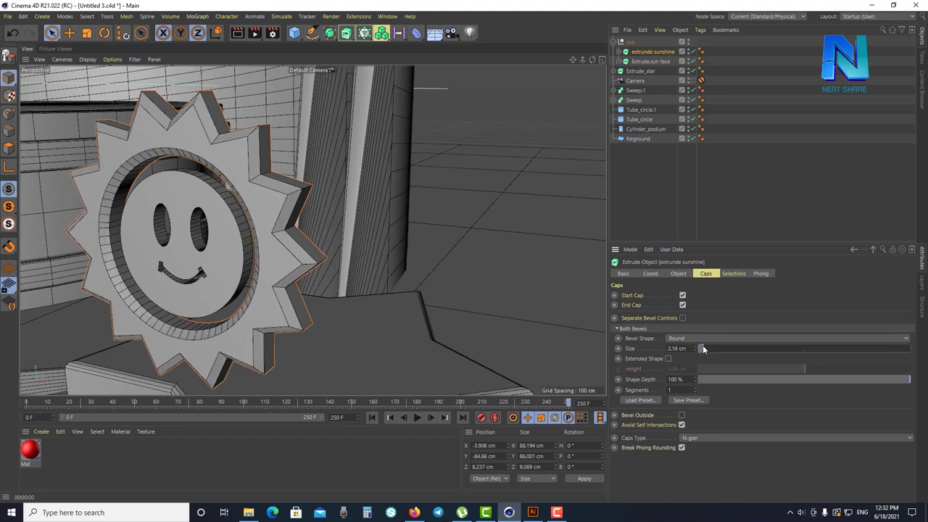
pyautogui.click(667, 359)
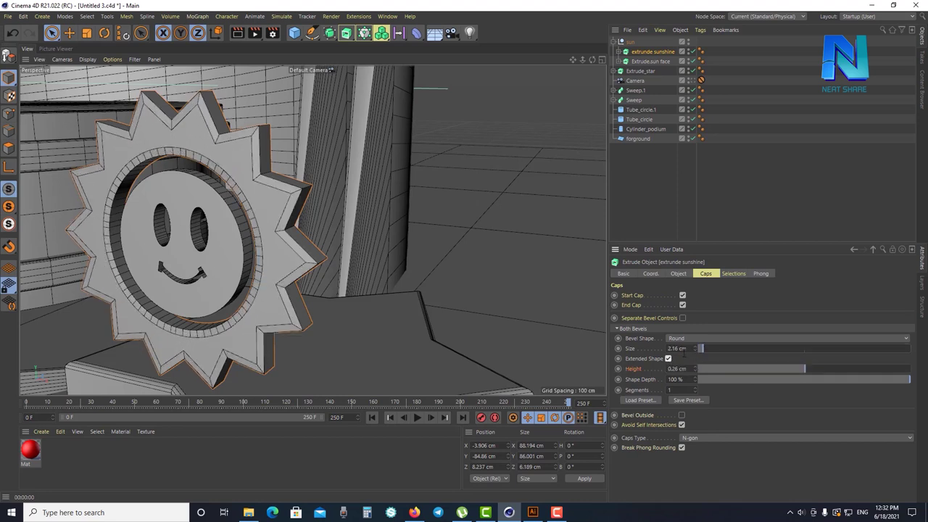
pyautogui.click(667, 358)
pyautogui.moveTo(700, 348); pyautogui.dragTo(700, 347)
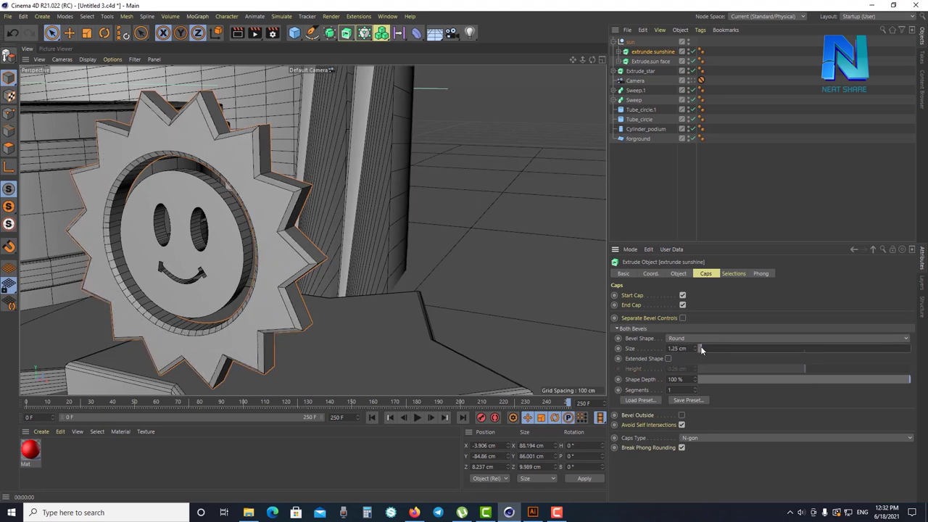
# Set the bevel to 7 segments and 65% shape depth
pyautogui.moveTo(695, 392); pyautogui.dragTo(695, 387)
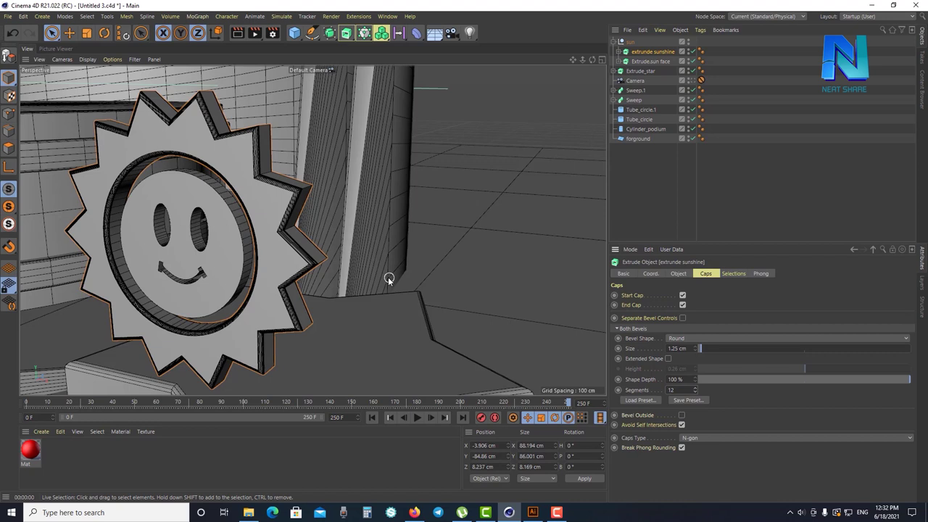
pyautogui.scroll(3, 391, 270)
pyautogui.scroll(-2, 359, 304)
pyautogui.scroll(2, 310, 230)
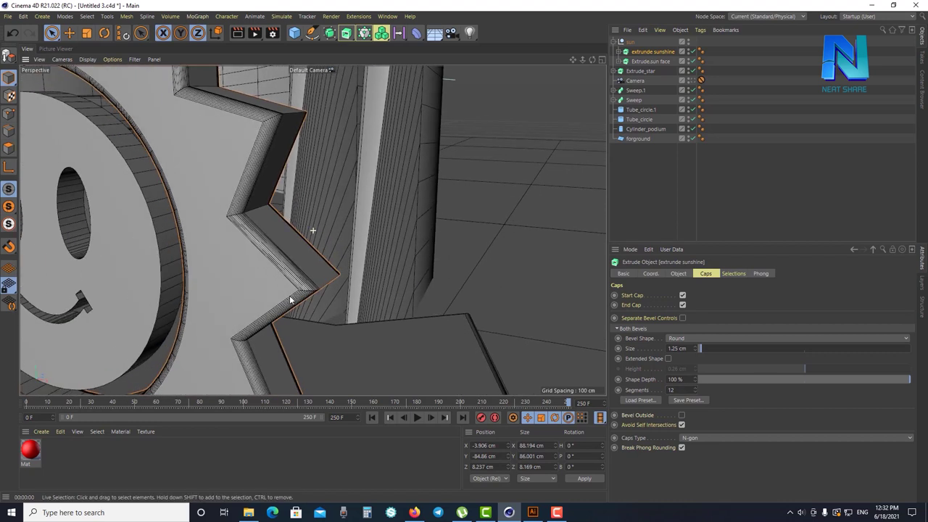
pyautogui.scroll(2, 279, 259)
pyautogui.moveTo(696, 392); pyautogui.dragTo(696, 406)
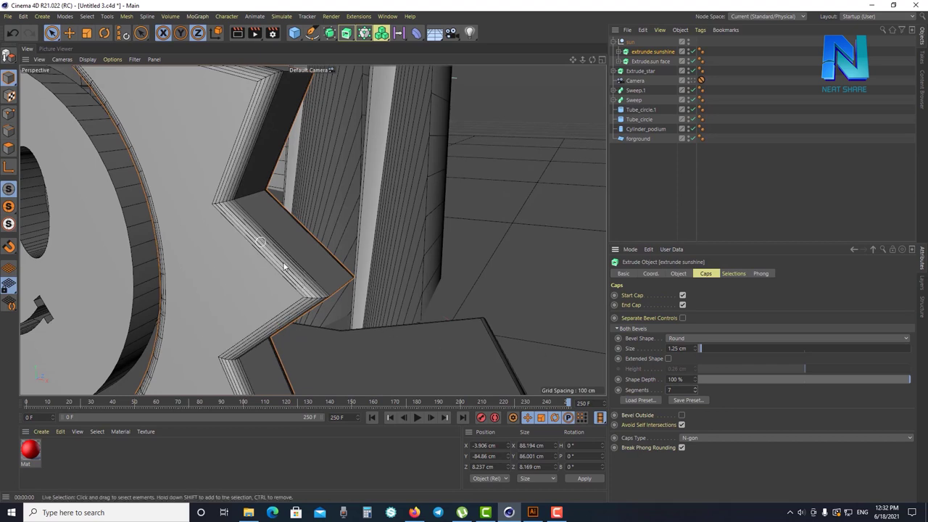
pyautogui.moveTo(877, 379)
pyautogui.mouseDown()
pyautogui.moveTo(734, 396)
pyautogui.moveTo(912, 398)
pyautogui.mouseUp()
pyautogui.moveTo(695, 385); pyautogui.dragTo(696, 373)
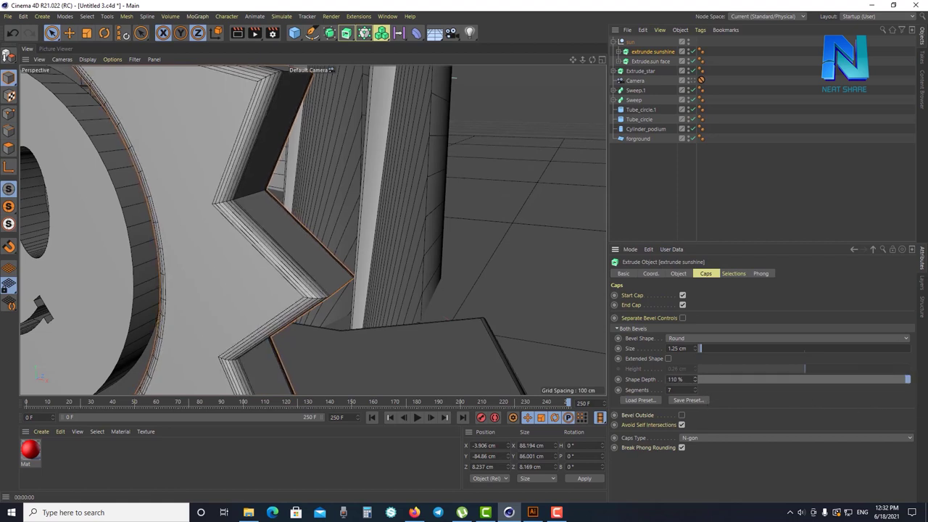
pyautogui.moveTo(696, 373); pyautogui.dragTo(695, 391)
# Orbit and zoom out to view the whole beveled sun
pyautogui.scroll(-5, 254, 201)
pyautogui.moveTo(254, 201)
pyautogui.keyDown('alt'); pyautogui.mouseDown()
pyautogui.moveTo(380, 194)
pyautogui.moveTo(442, 289)
pyautogui.moveTo(406, 275)
pyautogui.mouseUp(); pyautogui.keyUp('alt')
pyautogui.scroll(2, 416, 193)
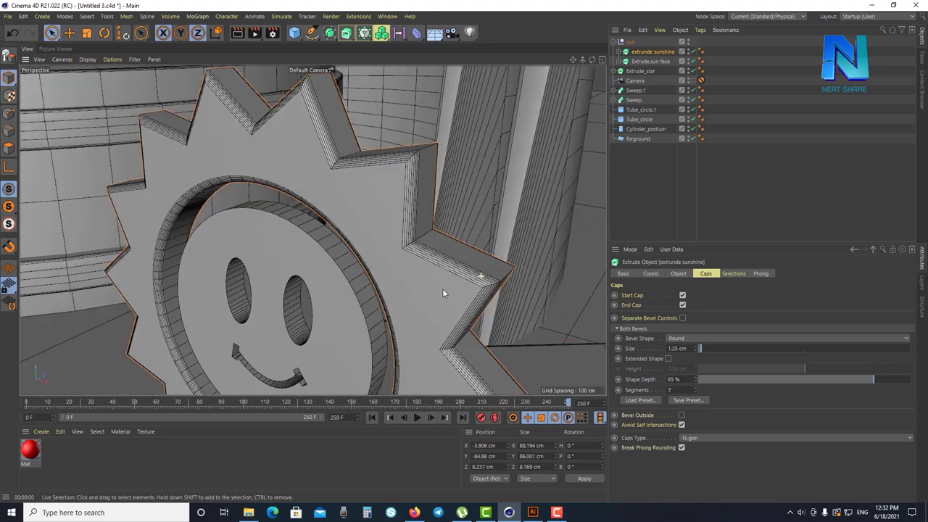
pyautogui.scroll(-5, 323, 266)
pyautogui.scroll(5, 509, 262)
pyautogui.scroll(-1, 438, 287)
pyautogui.scroll(-3, 437, 287)
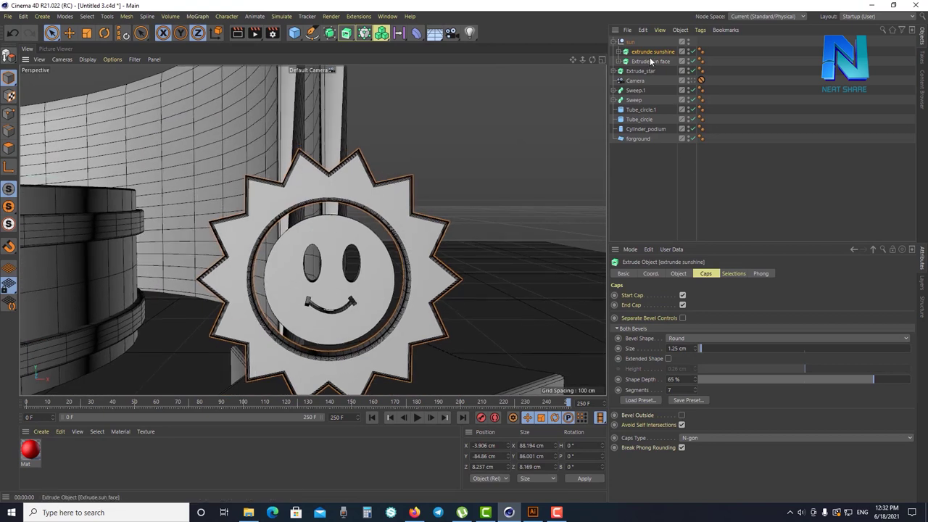
# Select the sun face and rays extrusions and orbit to a low close view of the sun
pyautogui.click(653, 62)
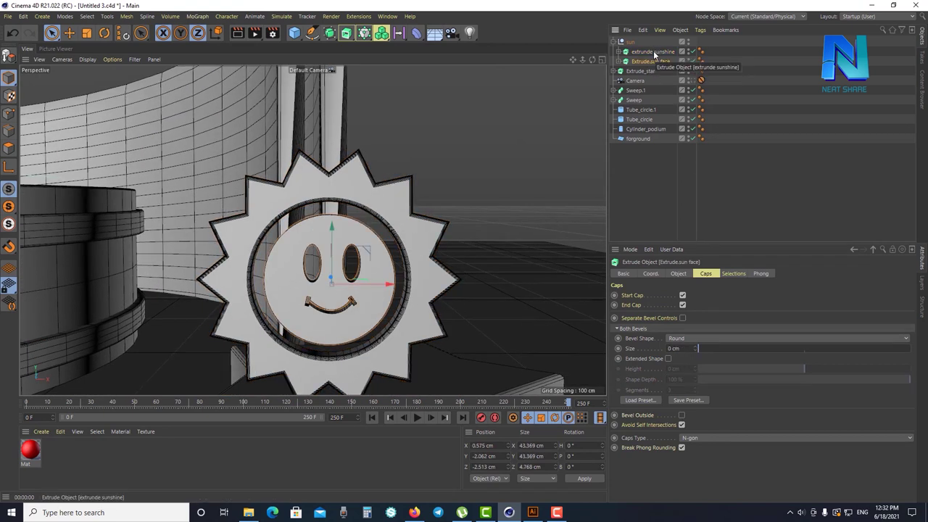
pyautogui.click(652, 52)
pyautogui.scroll(4, 452, 236)
pyautogui.moveTo(457, 231)
pyautogui.keyDown('alt'); pyautogui.mouseDown()
pyautogui.moveTo(480, 300)
pyautogui.moveTo(478, 201)
pyautogui.mouseUp(); pyautogui.keyUp('alt')
# Look at the bevel preset save and gallery options, cancelling without applying any preset
pyautogui.click(684, 400)
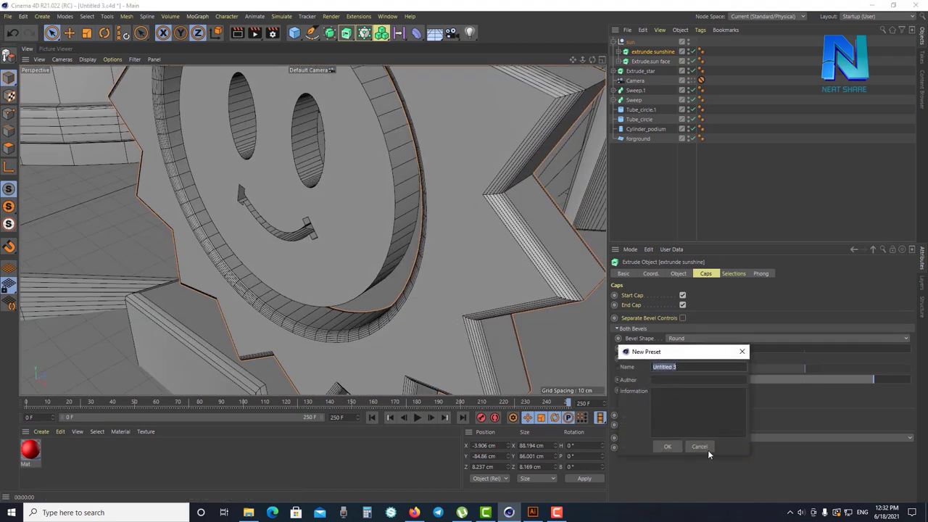
pyautogui.click(700, 446)
pyautogui.click(635, 400)
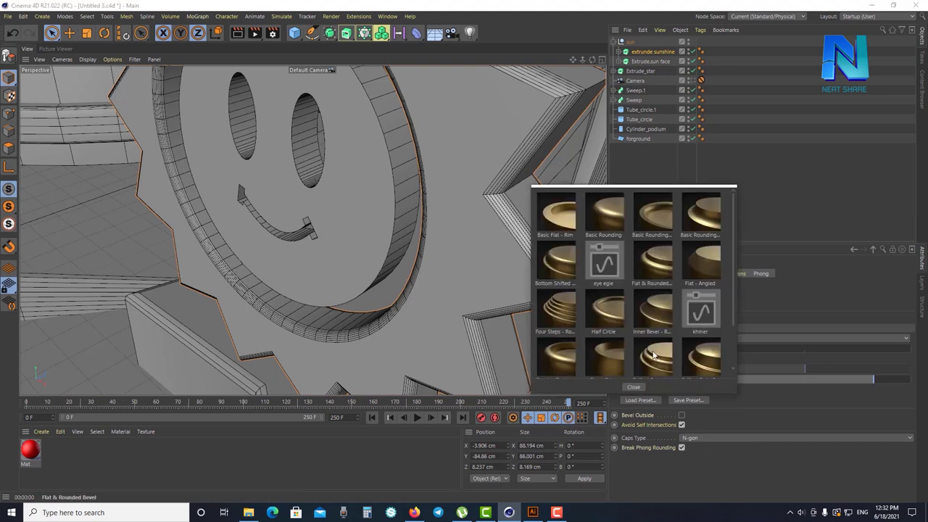
pyautogui.click(791, 180)
# Set the sun face extrusion's bevel size to 0.56 cm and render the view to check
pyautogui.click(650, 61)
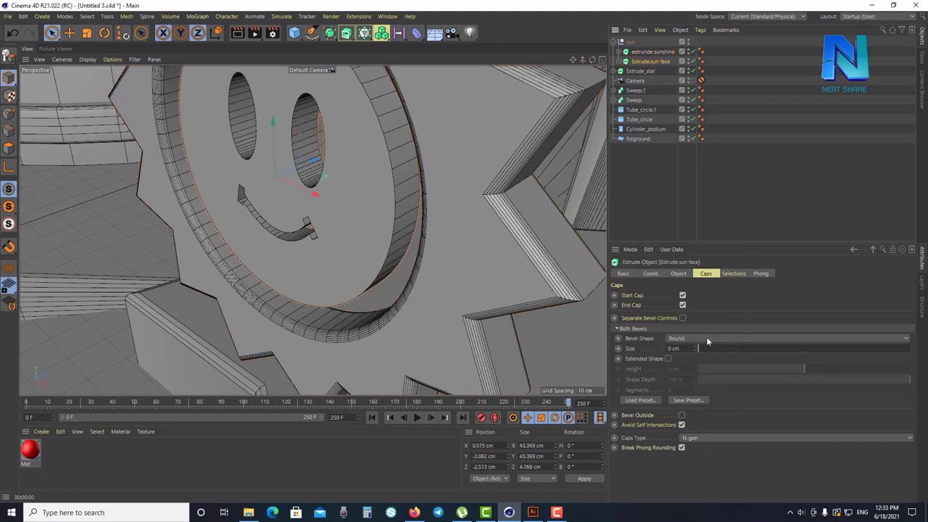
pyautogui.moveTo(698, 349); pyautogui.dragTo(695, 345)
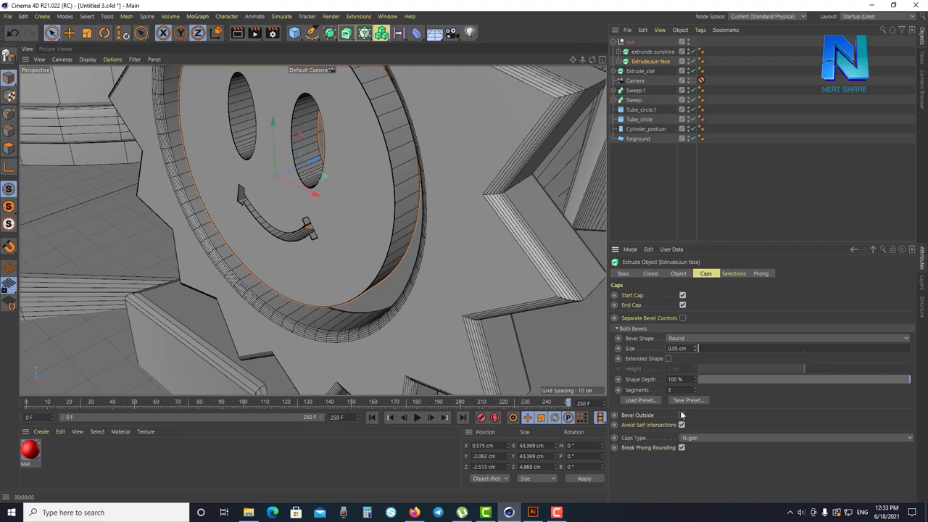
pyautogui.moveTo(735, 352); pyautogui.dragTo(698, 346)
pyautogui.moveTo(406, 276)
pyautogui.keyDown('alt'); pyautogui.mouseDown()
pyautogui.moveTo(352, 265)
pyautogui.moveTo(365, 278)
pyautogui.moveTo(340, 261)
pyautogui.mouseUp(); pyautogui.keyUp('alt')
pyautogui.click(696, 353)
pyautogui.click(234, 36)
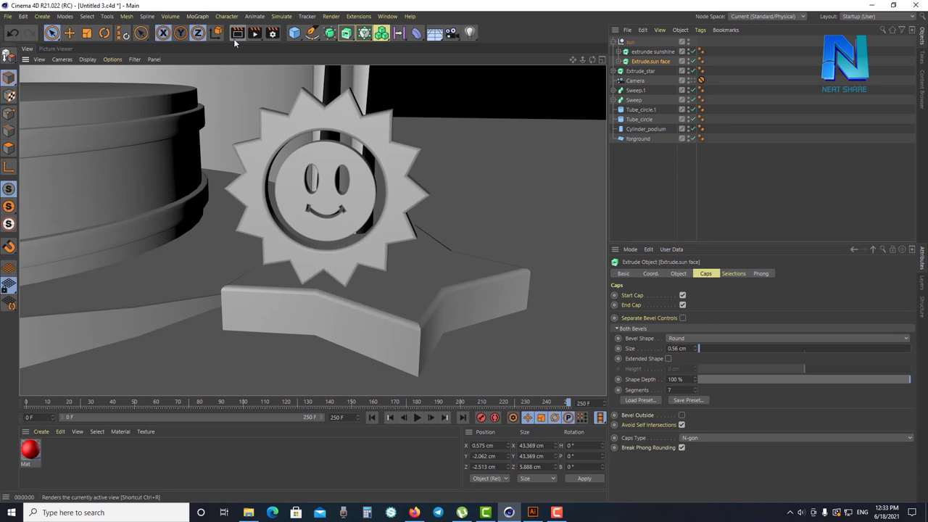
# Set the Extrude_star cap bevel size to 1.25 cm, orbiting around the star podium
pyautogui.click(474, 294)
pyautogui.scroll(3, 472, 299)
pyautogui.scroll(3, 487, 289)
pyautogui.moveTo(487, 289)
pyautogui.keyDown('alt'); pyautogui.mouseDown()
pyautogui.moveTo(445, 310)
pyautogui.moveTo(464, 283)
pyautogui.moveTo(524, 290)
pyautogui.mouseUp(); pyautogui.keyUp('alt')
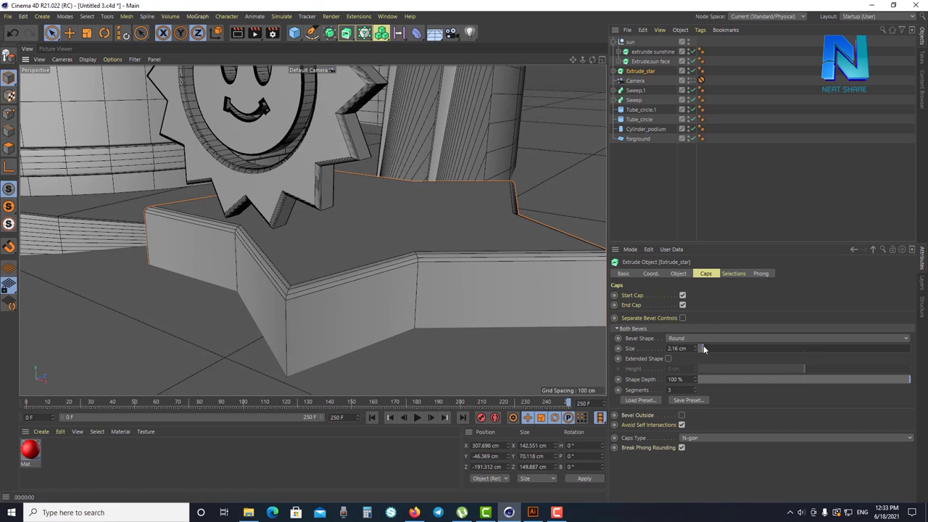
pyautogui.moveTo(702, 349); pyautogui.dragTo(701, 350)
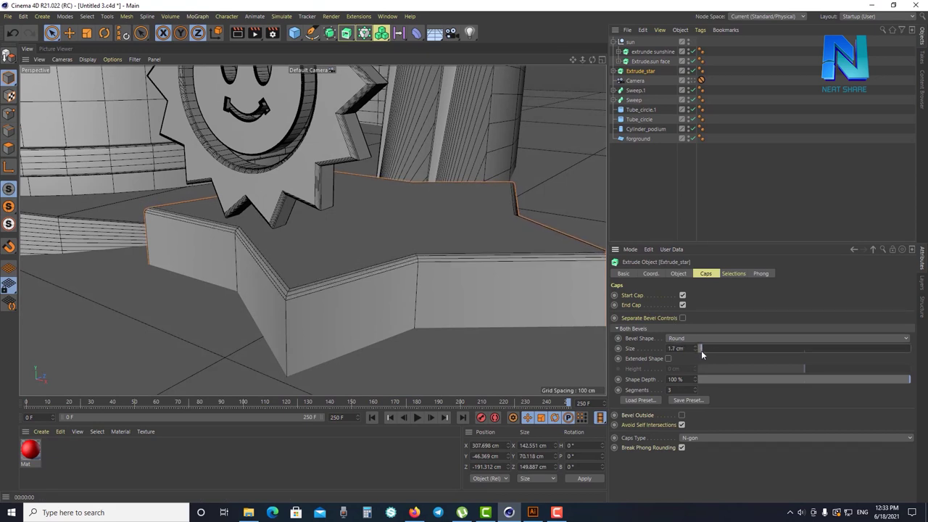
# Zoom out and orbit the viewport to see the whole scene
pyautogui.moveTo(505, 306)
pyautogui.keyDown('alt'); pyautogui.mouseDown()
pyautogui.moveTo(348, 285)
pyautogui.moveTo(386, 205)
pyautogui.mouseUp(); pyautogui.keyUp('alt')
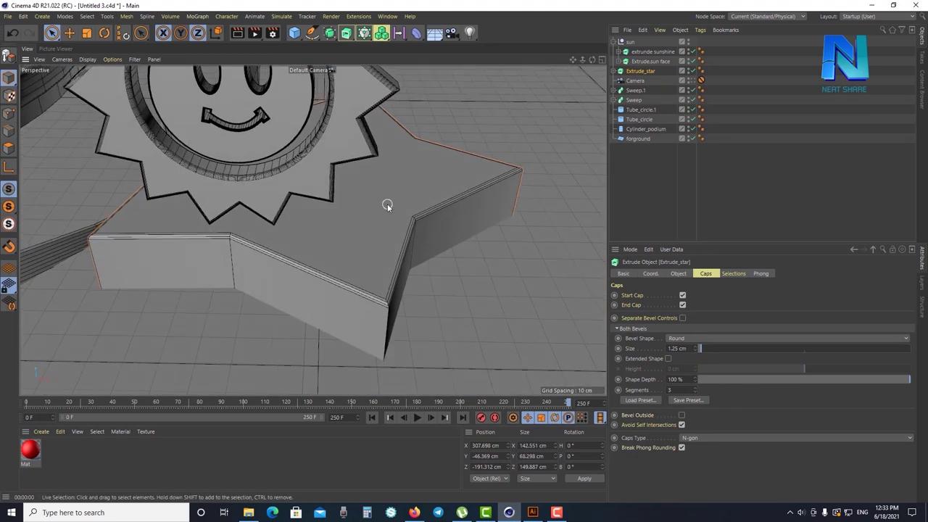
pyautogui.scroll(-5, 408, 292)
pyautogui.keyDown('alt'); pyautogui.moveTo(389, 246); pyautogui.dragTo(409, 210); pyautogui.keyUp('alt')
pyautogui.moveTo(261, 231)
pyautogui.keyDown('alt'); pyautogui.mouseDown()
pyautogui.moveTo(284, 239)
pyautogui.moveTo(389, 234)
pyautogui.mouseUp(); pyautogui.keyUp('alt')
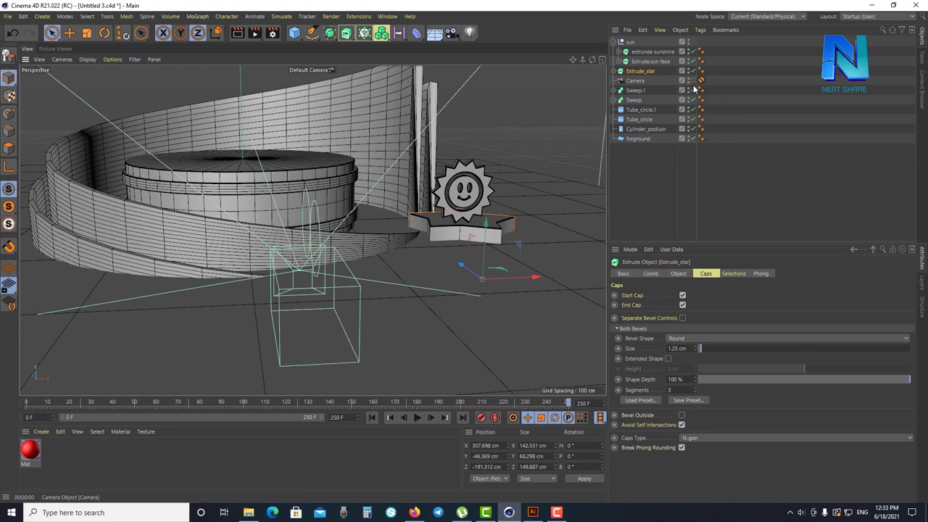
# Render a shaded preview through the scene Camera, then open art 001.c4d from Recent Files
pyautogui.click(700, 80)
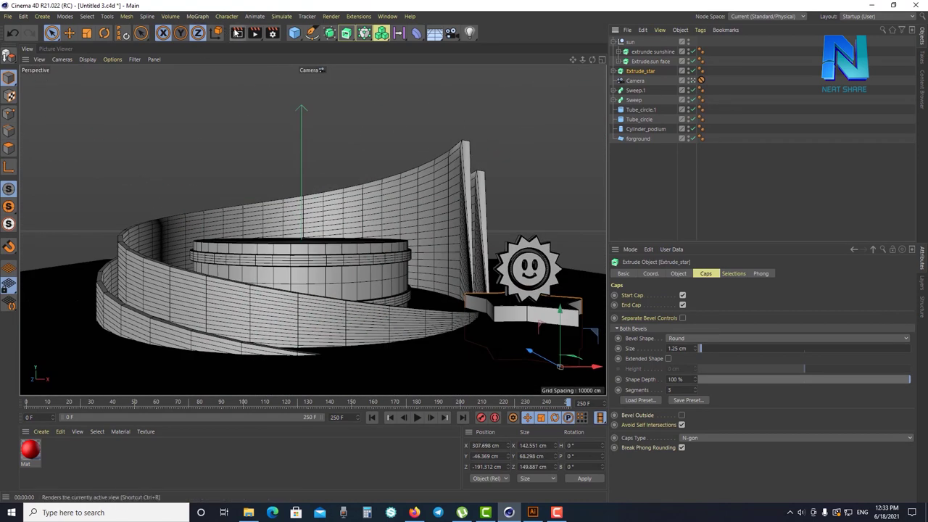
pyautogui.click(237, 34)
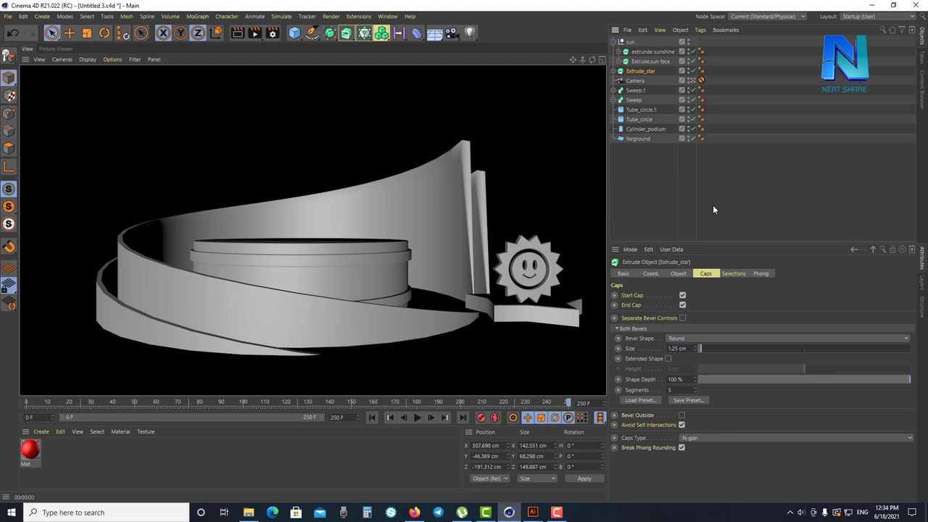
pyautogui.click(387, 16)
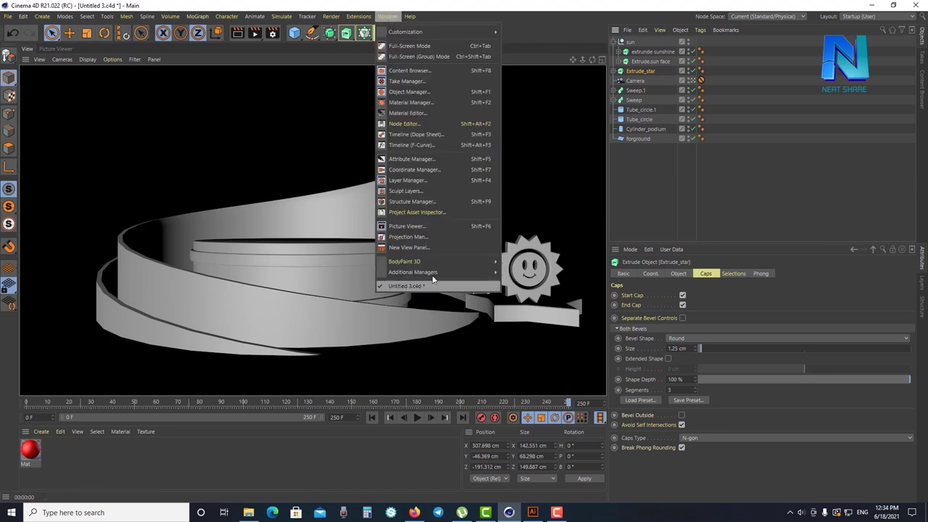
pyautogui.click(797, 198)
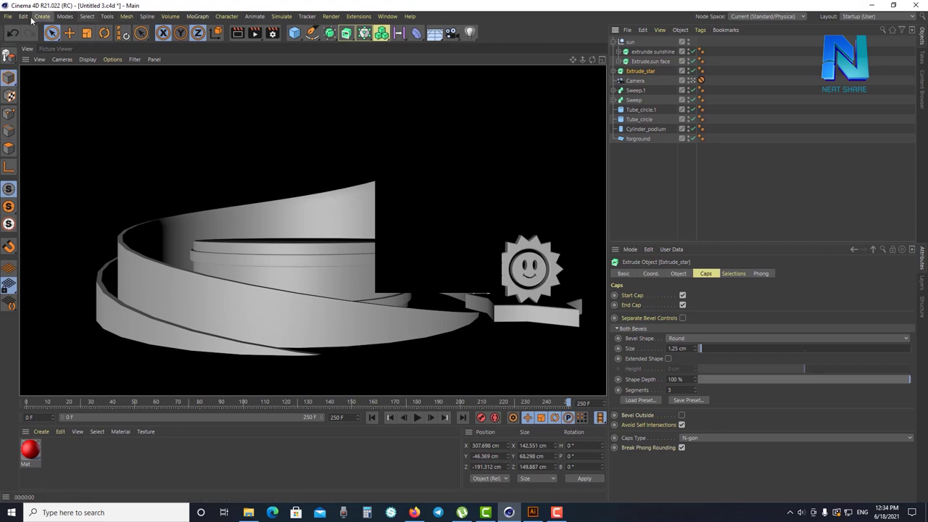
pyautogui.click(8, 16)
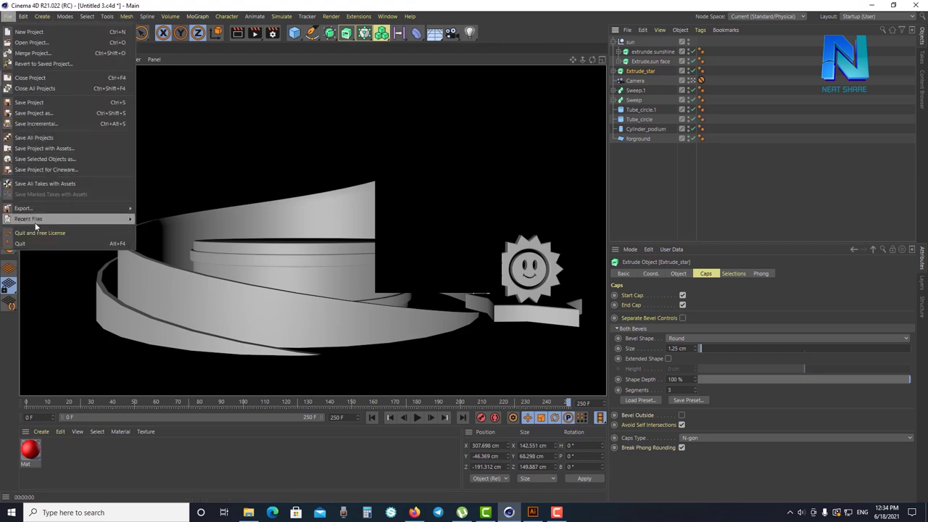
pyautogui.moveTo(29, 219)
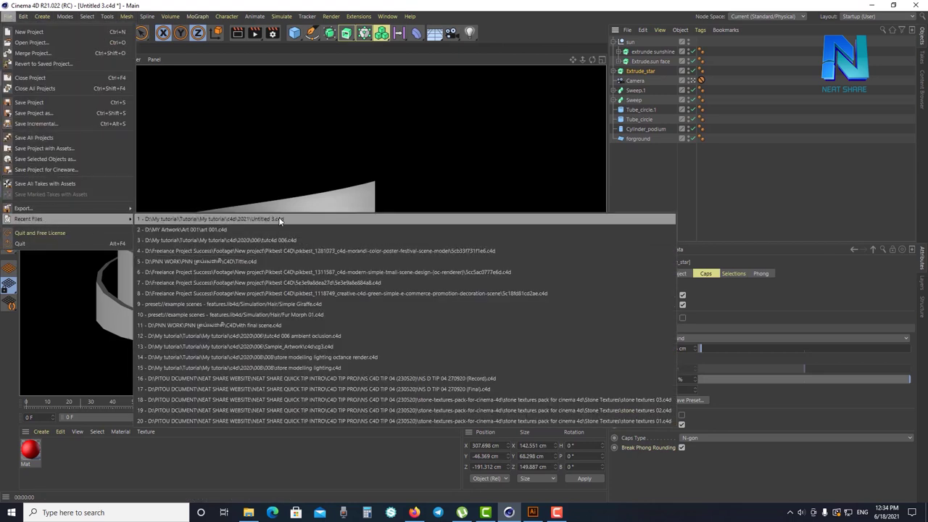
pyautogui.click(280, 229)
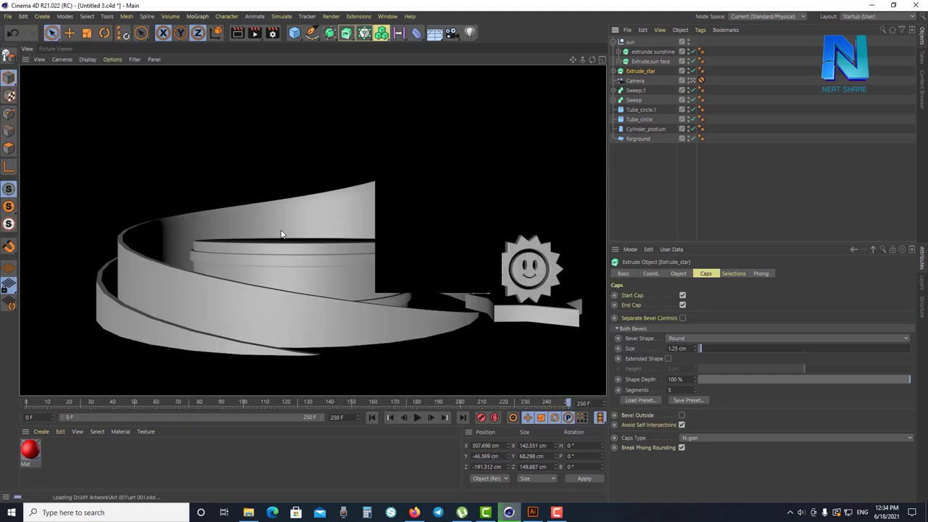
# Dismiss the missing-plugin warning and select the left palm plant, nudging it slightly lower
pyautogui.click(519, 294)
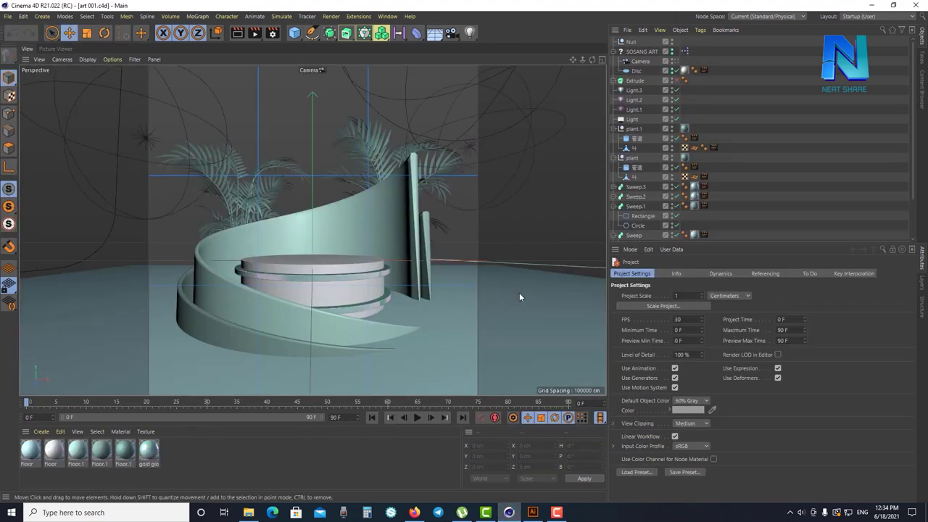
pyautogui.click(632, 119)
pyautogui.click(831, 149)
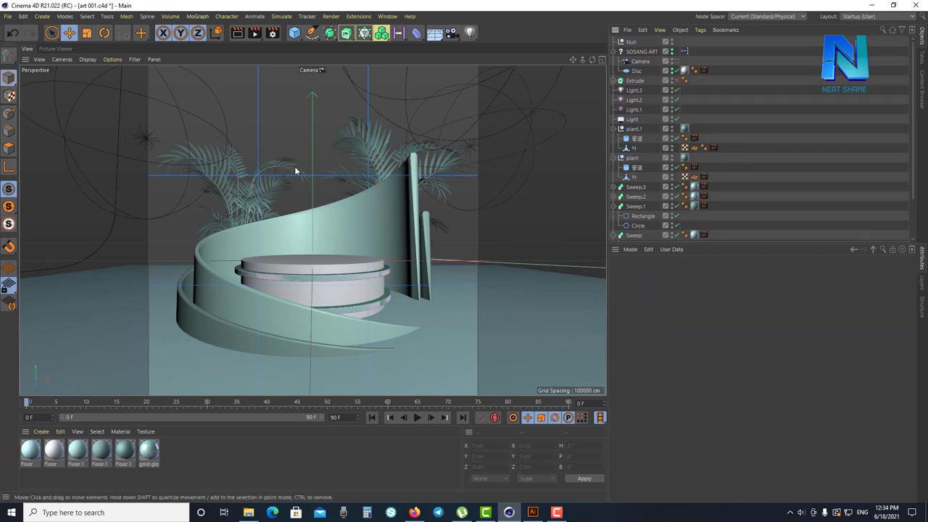
pyautogui.click(265, 187)
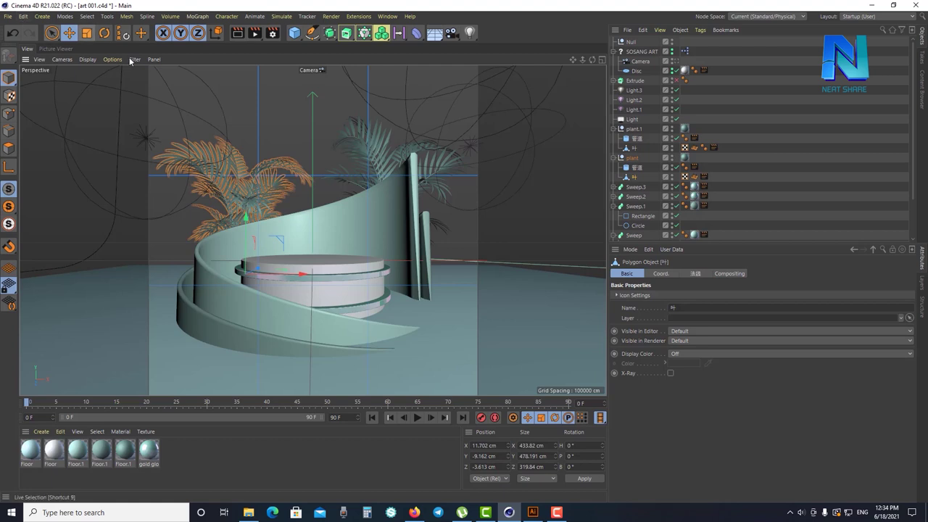
pyautogui.moveTo(246, 219); pyautogui.dragTo(245, 226)
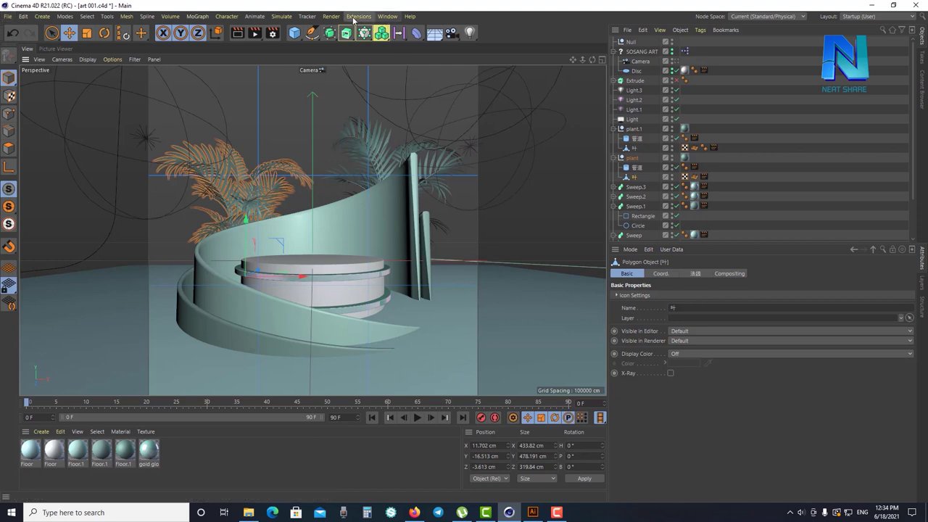
# Select the whole plant group and move it back up into place
pyautogui.click(23, 16)
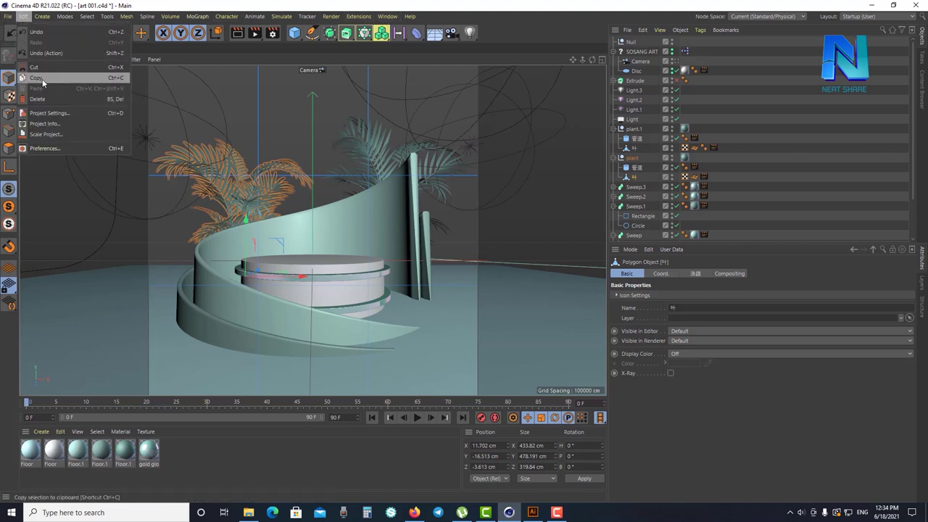
pyautogui.click(44, 78)
pyautogui.click(10, 15)
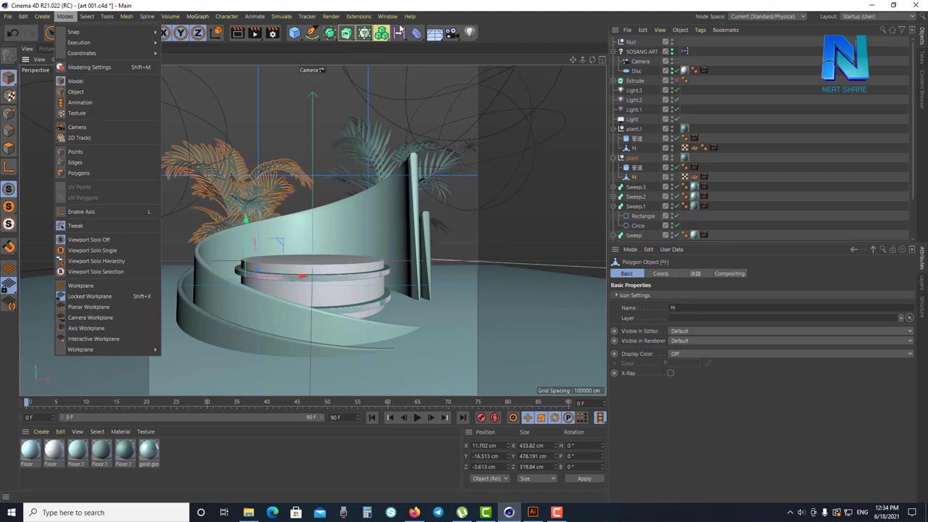
pyautogui.press('Escape')
pyautogui.click(640, 160)
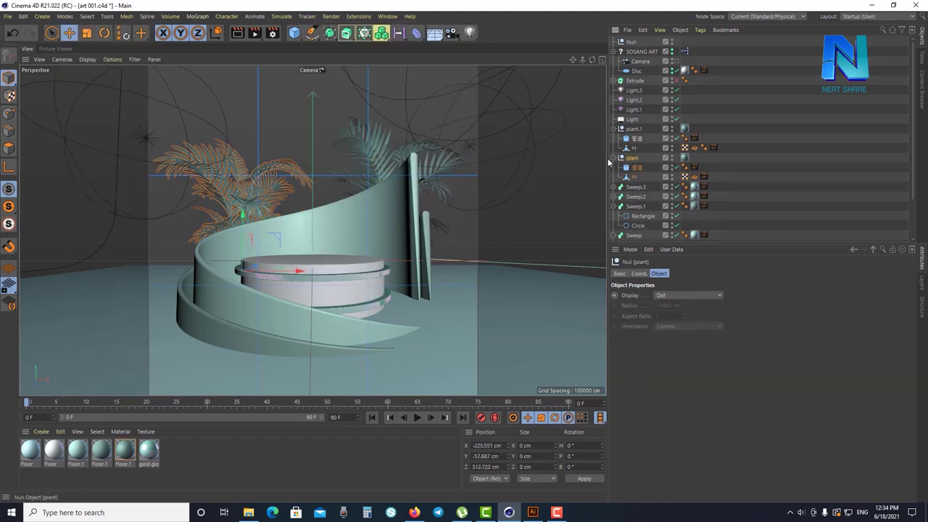
pyautogui.moveTo(245, 210); pyautogui.dragTo(157, 120)
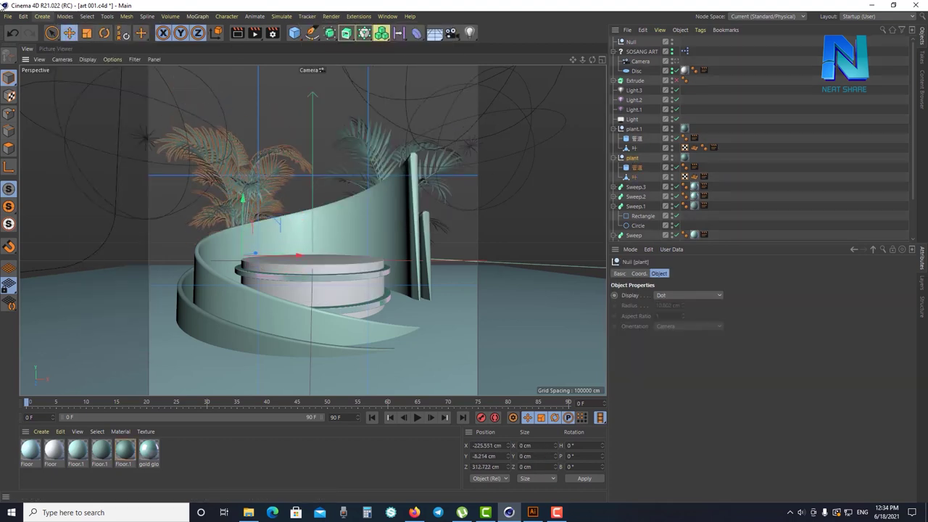
# Copy the plant group and switch to the Untitled 3.c4d scene
pyautogui.click(23, 16)
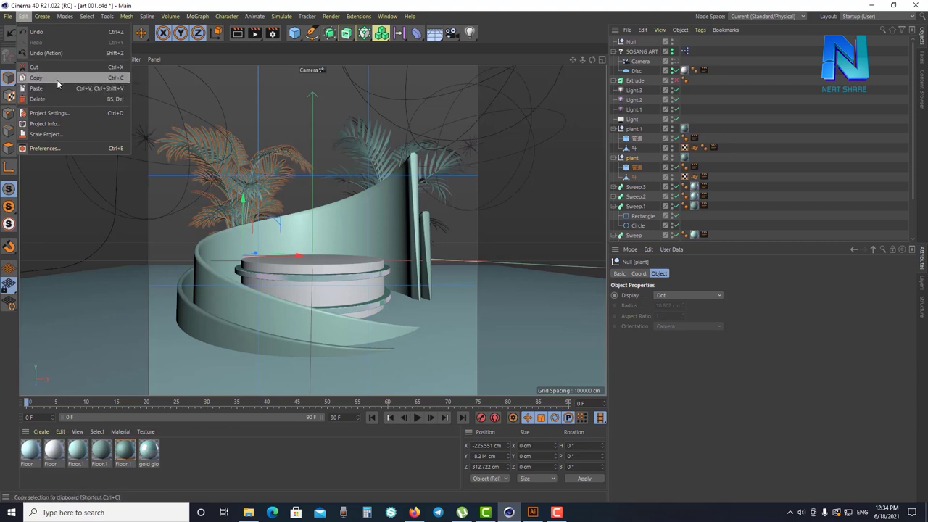
pyautogui.press('Escape')
pyautogui.click(387, 16)
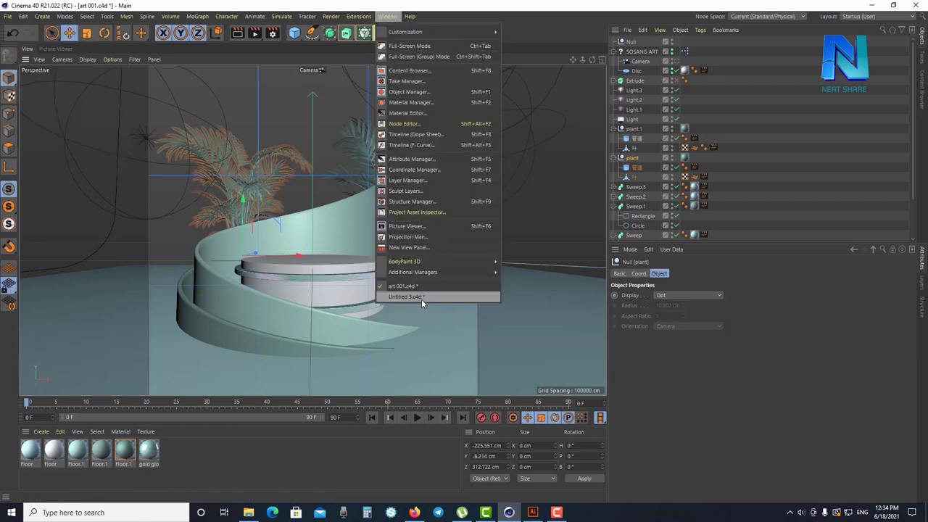
pyautogui.click(422, 297)
# Paste the palm plant, scale it to 73.2%, and duplicate it to the right behind the wall
pyautogui.click(25, 16)
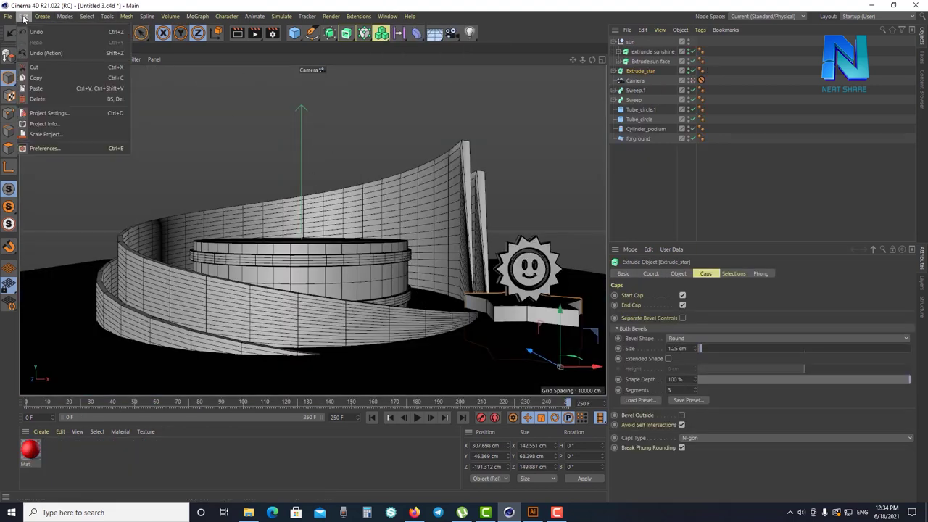
pyautogui.click(48, 90)
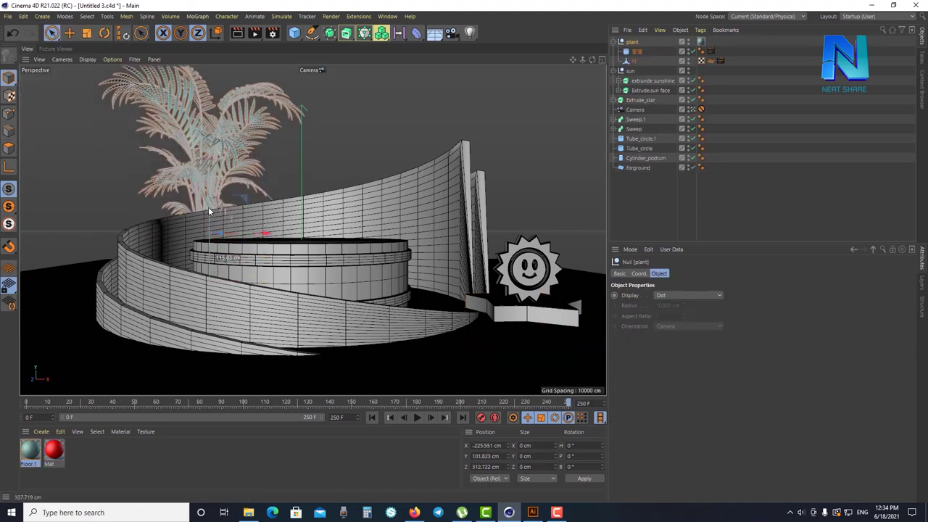
pyautogui.press('t')
pyautogui.moveTo(347, 178); pyautogui.dragTo(290, 248)
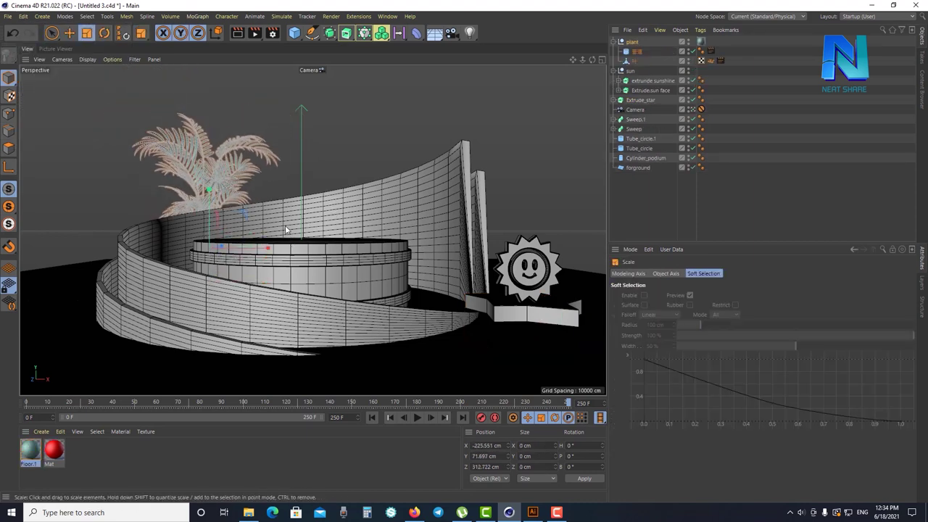
pyautogui.press('space')
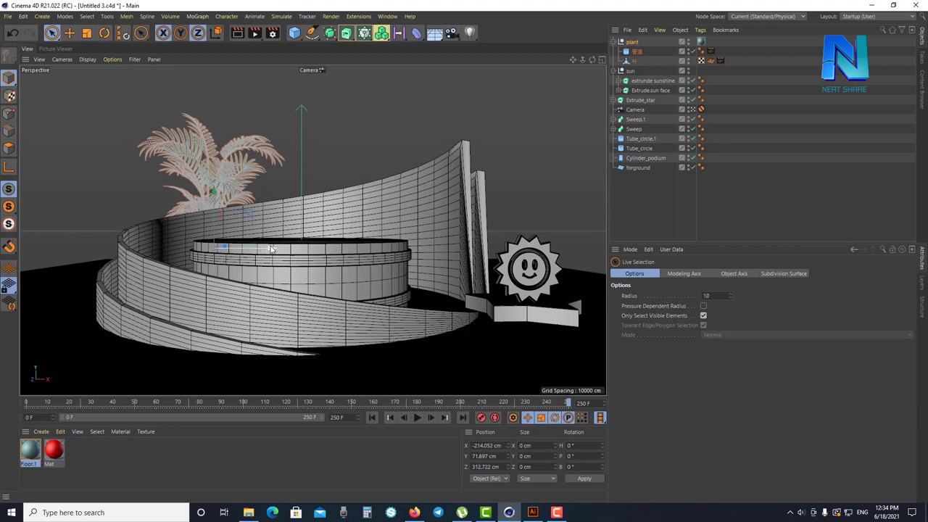
pyautogui.keyDown('ctrl'); pyautogui.moveTo(271, 250); pyautogui.dragTo(447, 249); pyautogui.keyUp('ctrl')
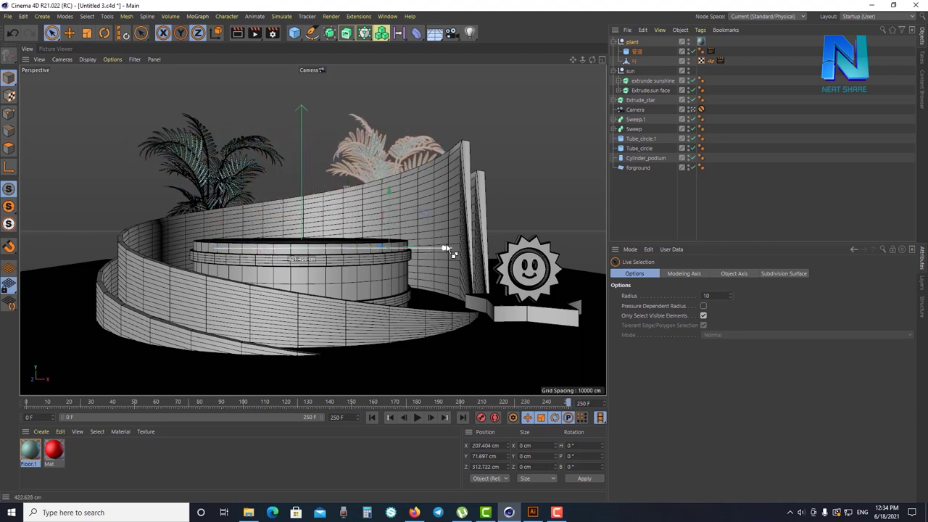
pyautogui.click(632, 42)
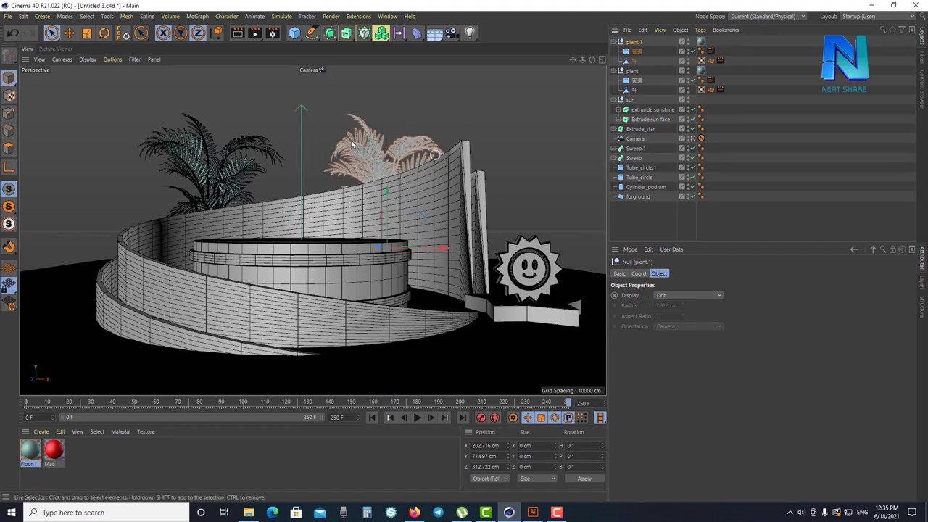
# Browse the object import options and the primitive and generator object menus
pyautogui.click(625, 31)
pyautogui.click(625, 31)
pyautogui.click(627, 31)
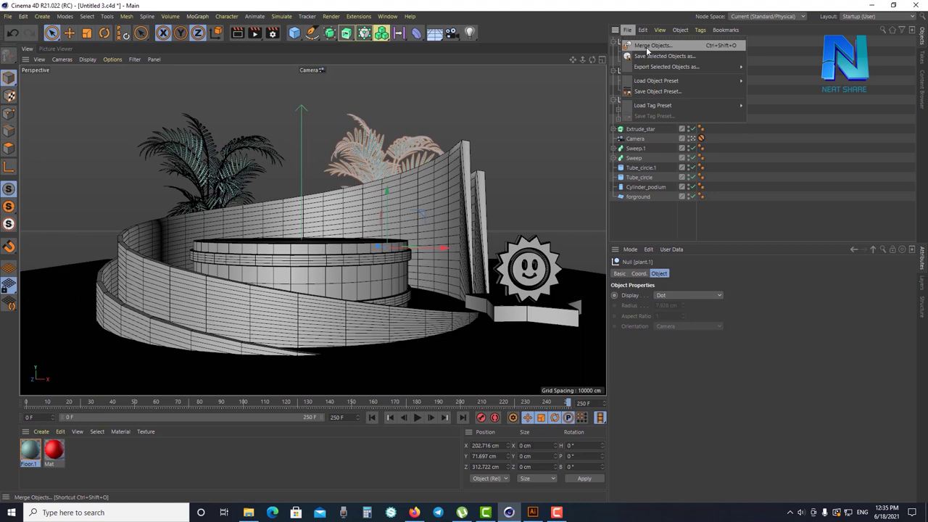
pyautogui.click(693, 225)
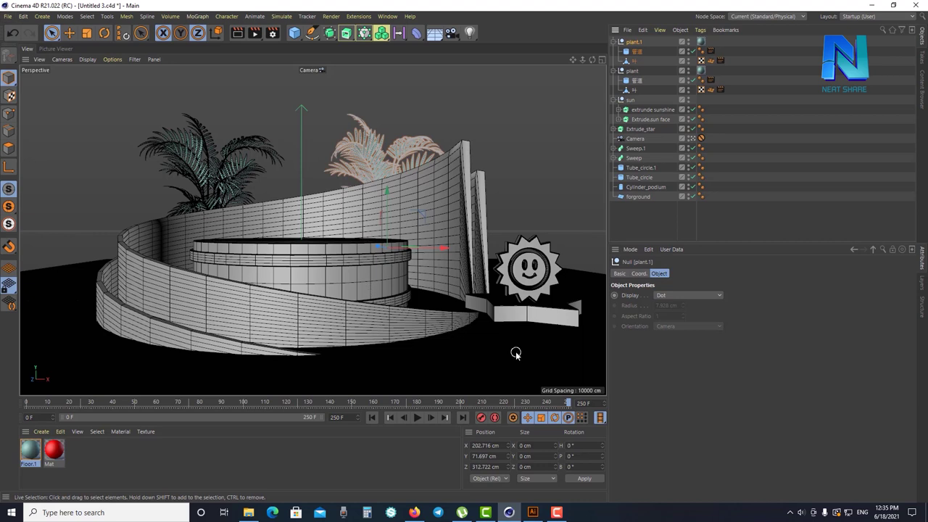
pyautogui.click(294, 34)
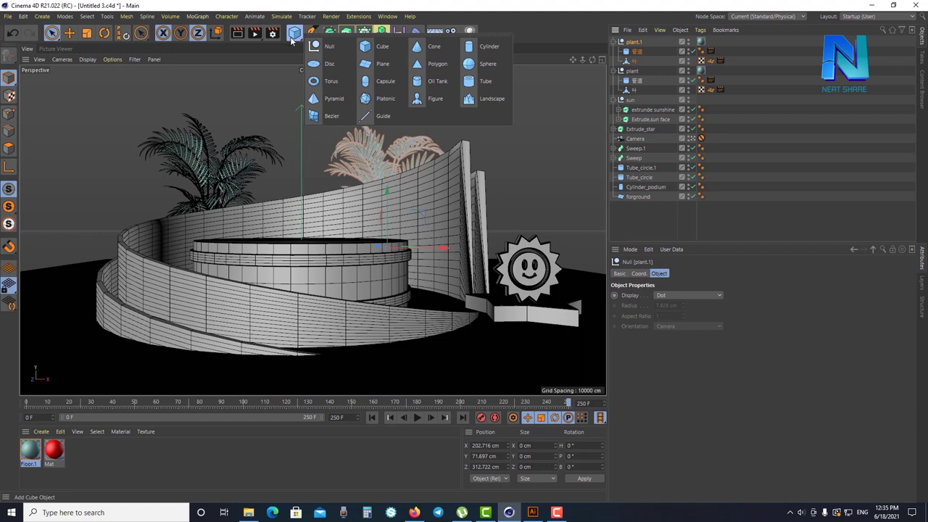
pyautogui.click(346, 34)
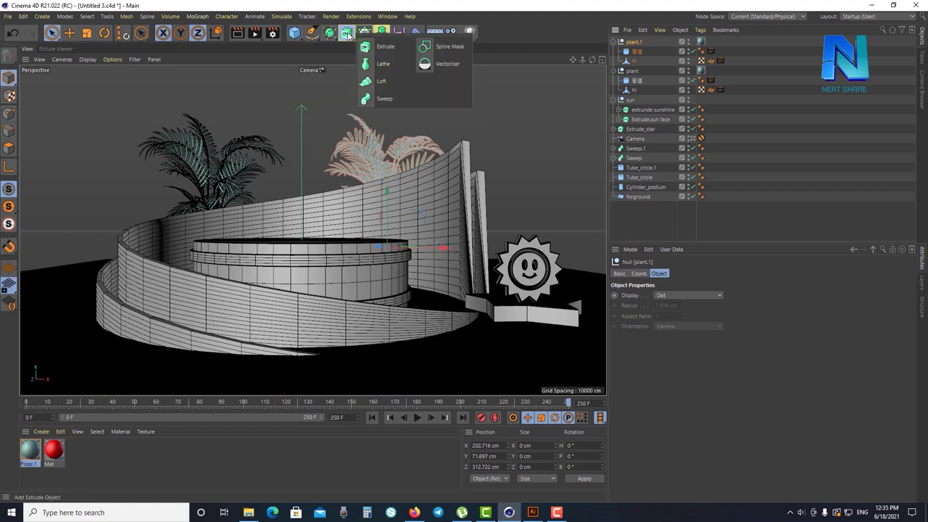